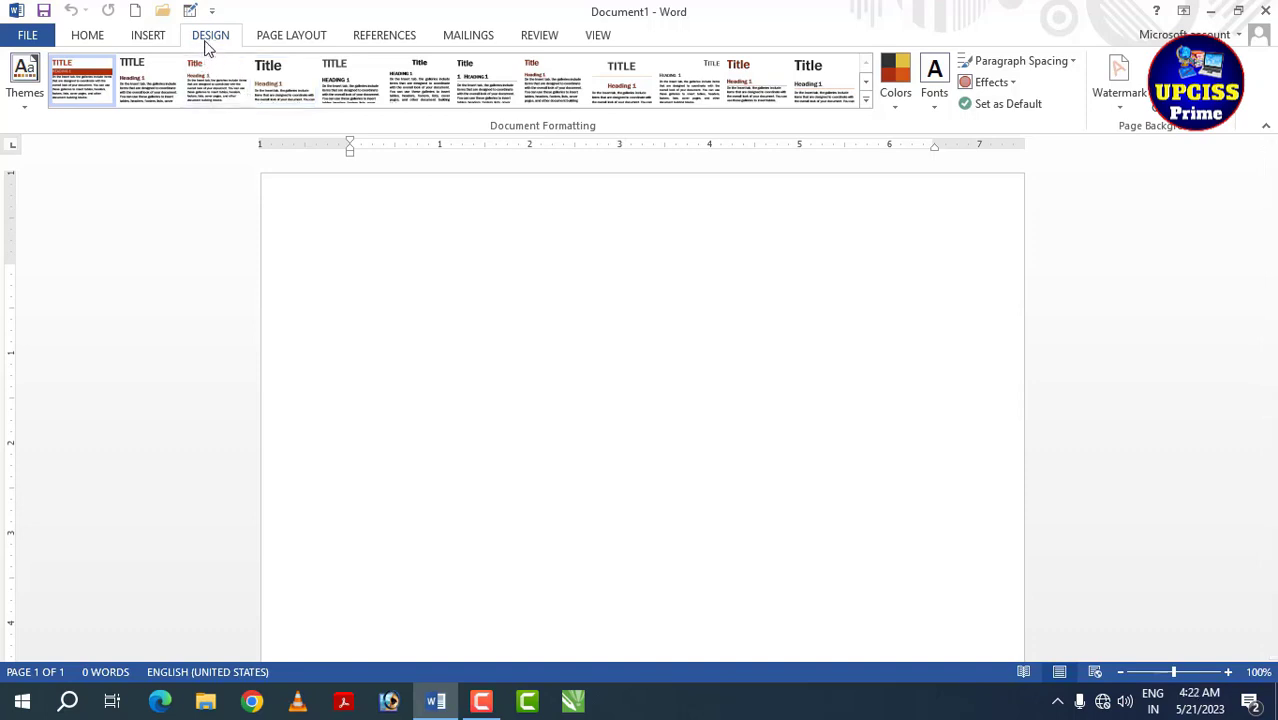
- Generate ten paragraphs of sample text in the blank document with the =rand(10) function
left_click(295, 38)
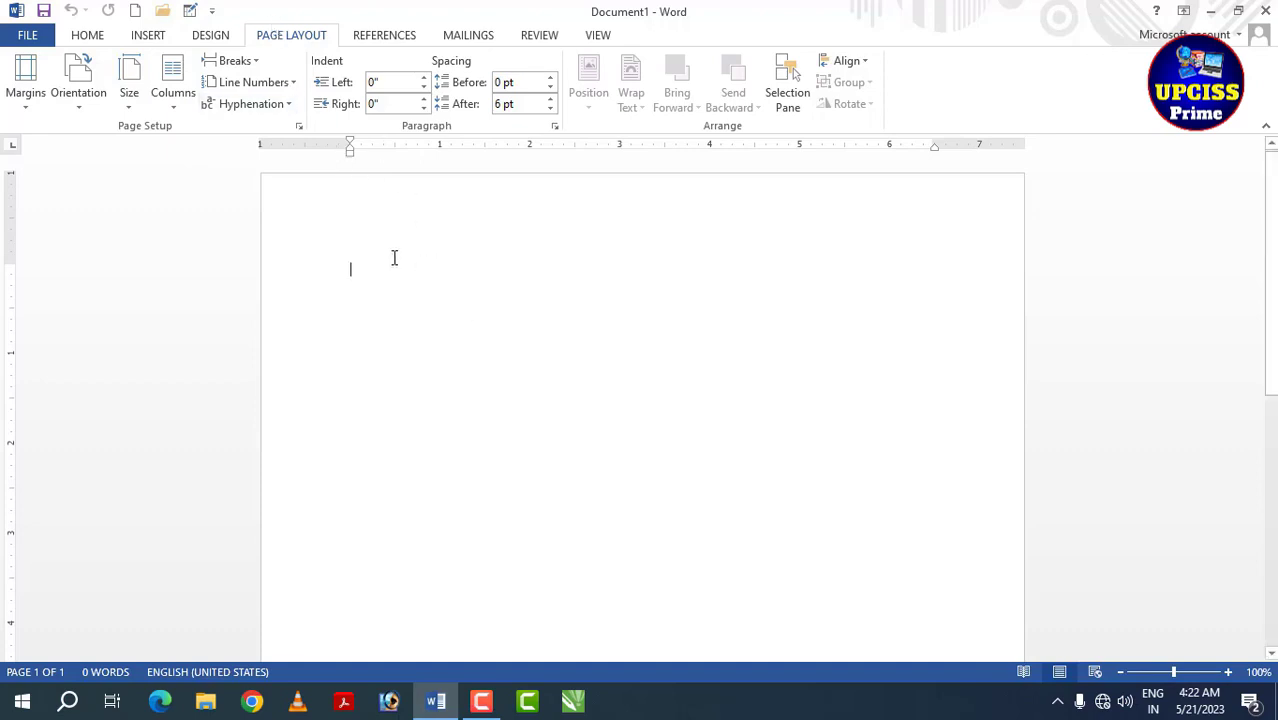
type("=rand(10")
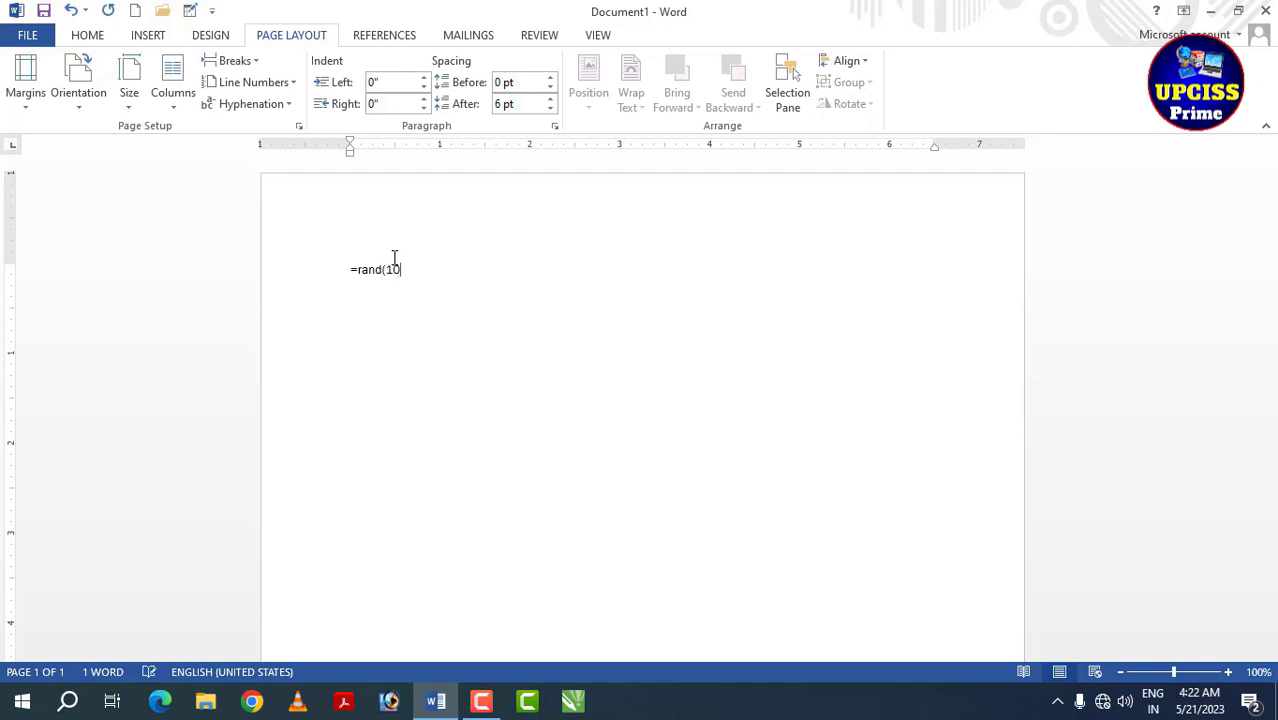
key("Return")
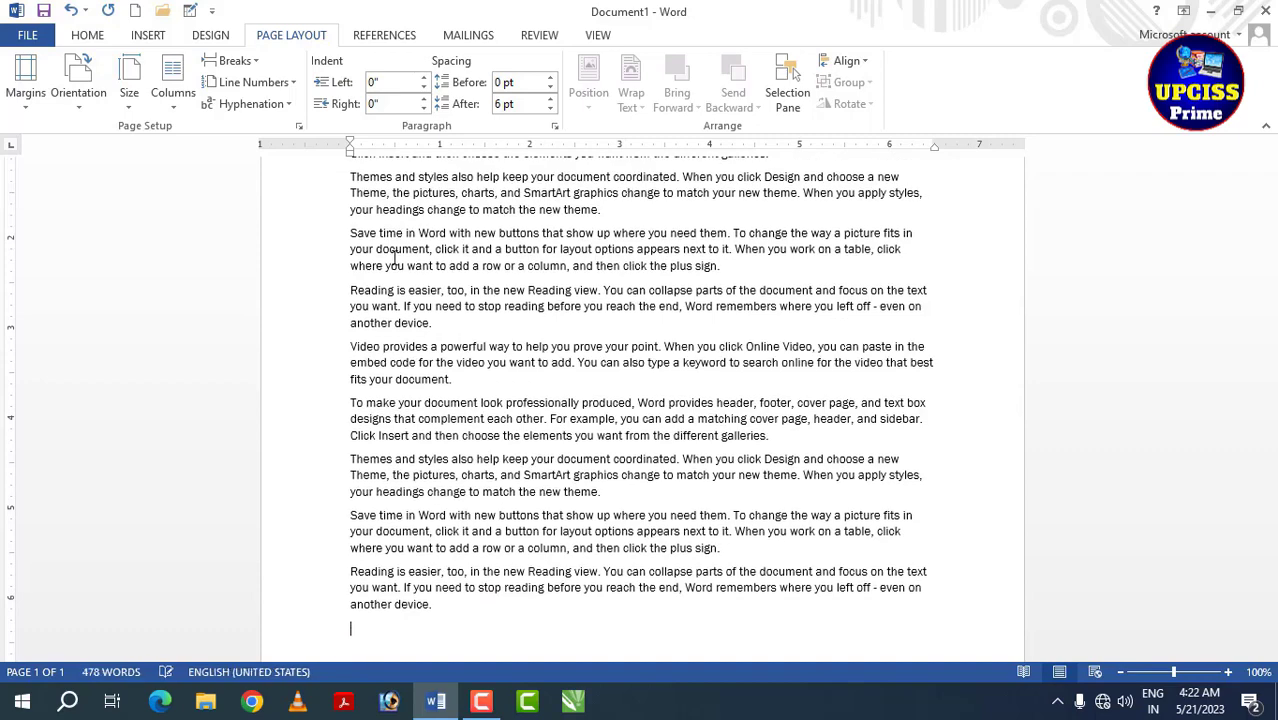
scroll(716, 578, "up", 5)
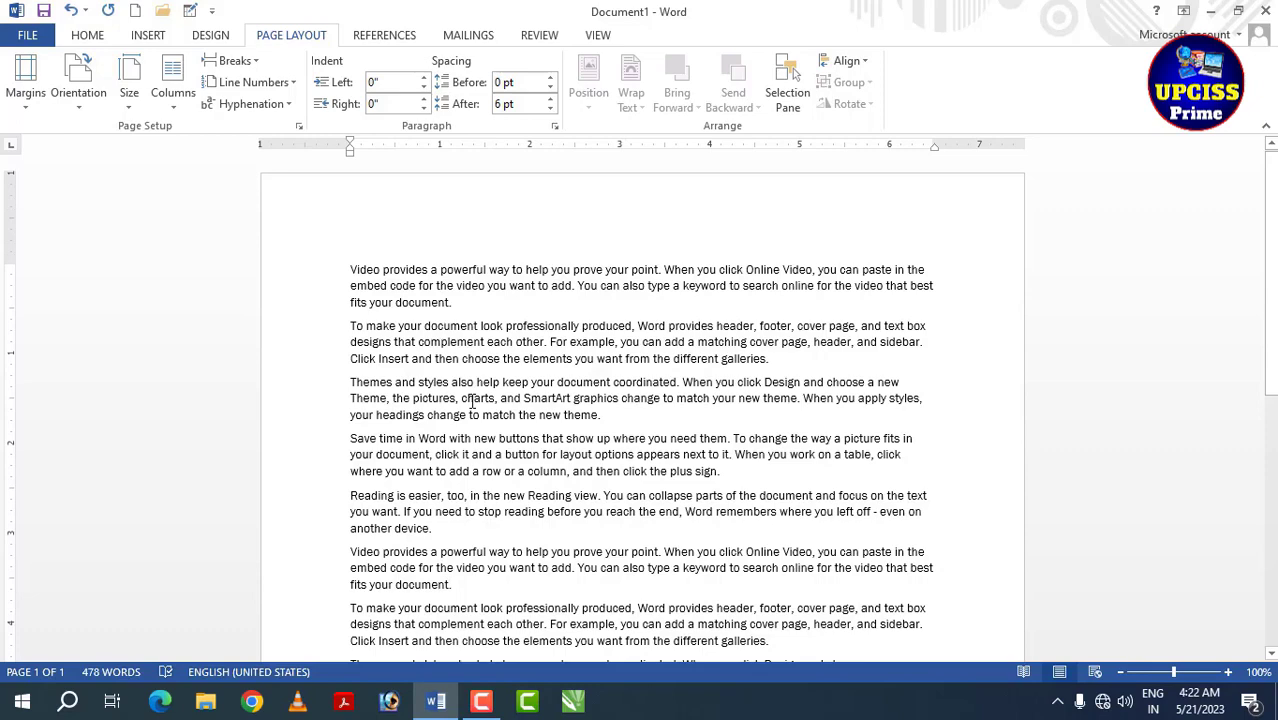
- Enlarge the font of the entire document text by three size increments
key("ctrl+a")
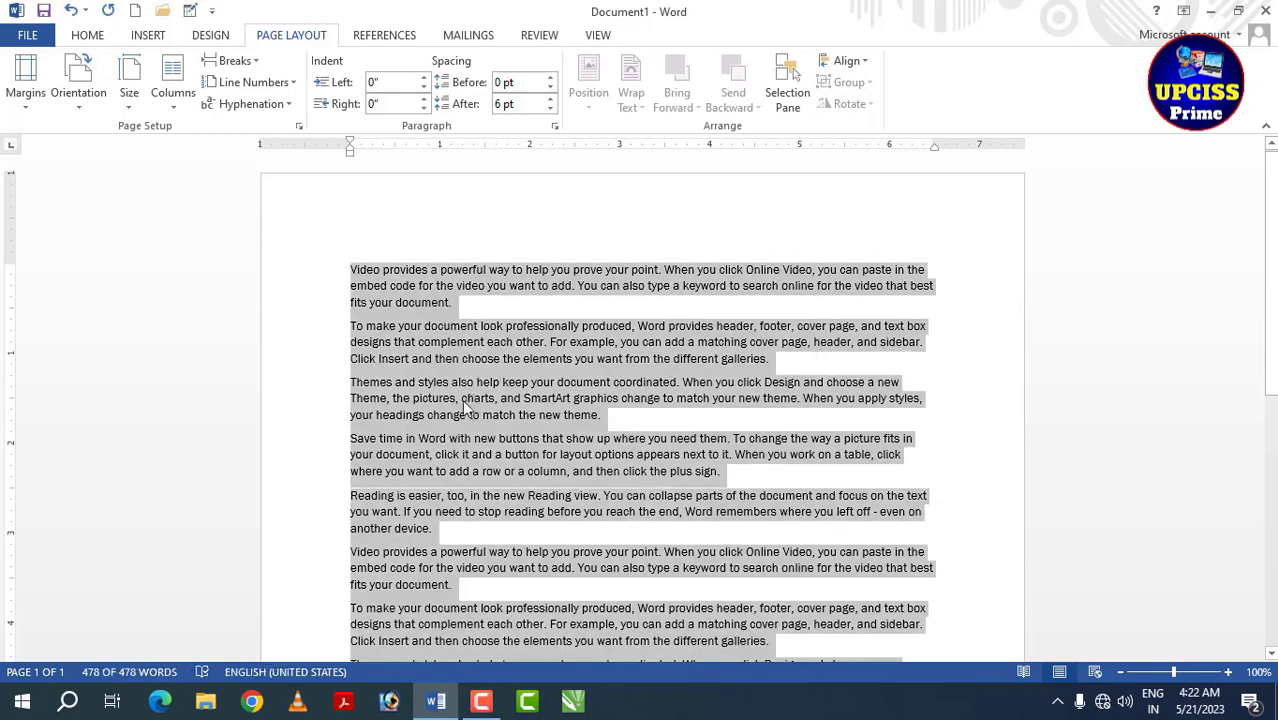
key("ctrl+shift+period")
key("ctrl+shift+period")
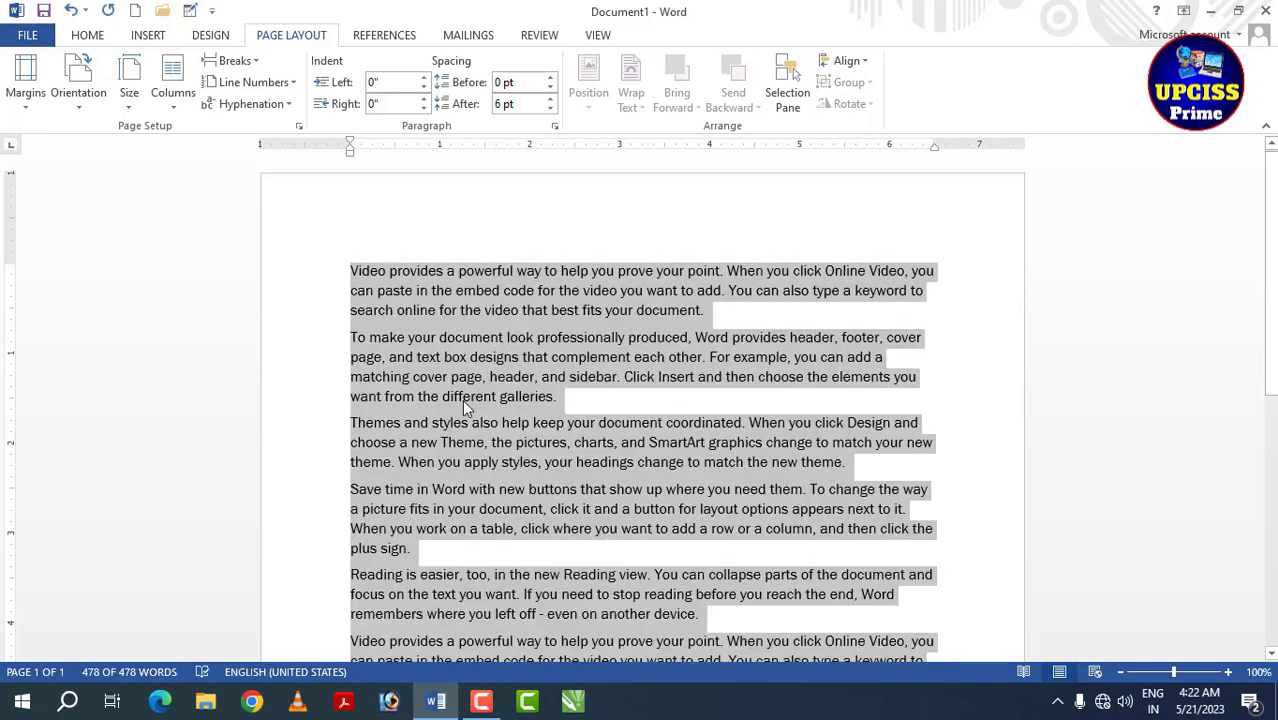
left_click(87, 35)
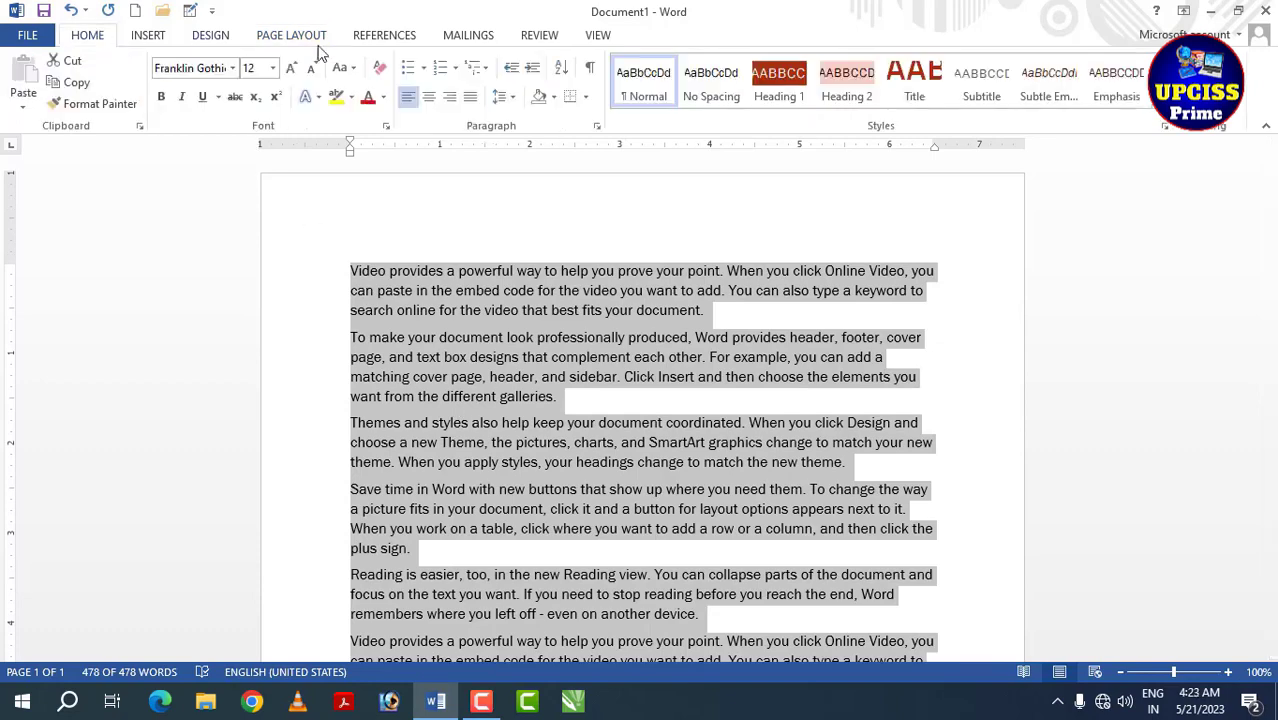
left_click(291, 68)
left_click(288, 38)
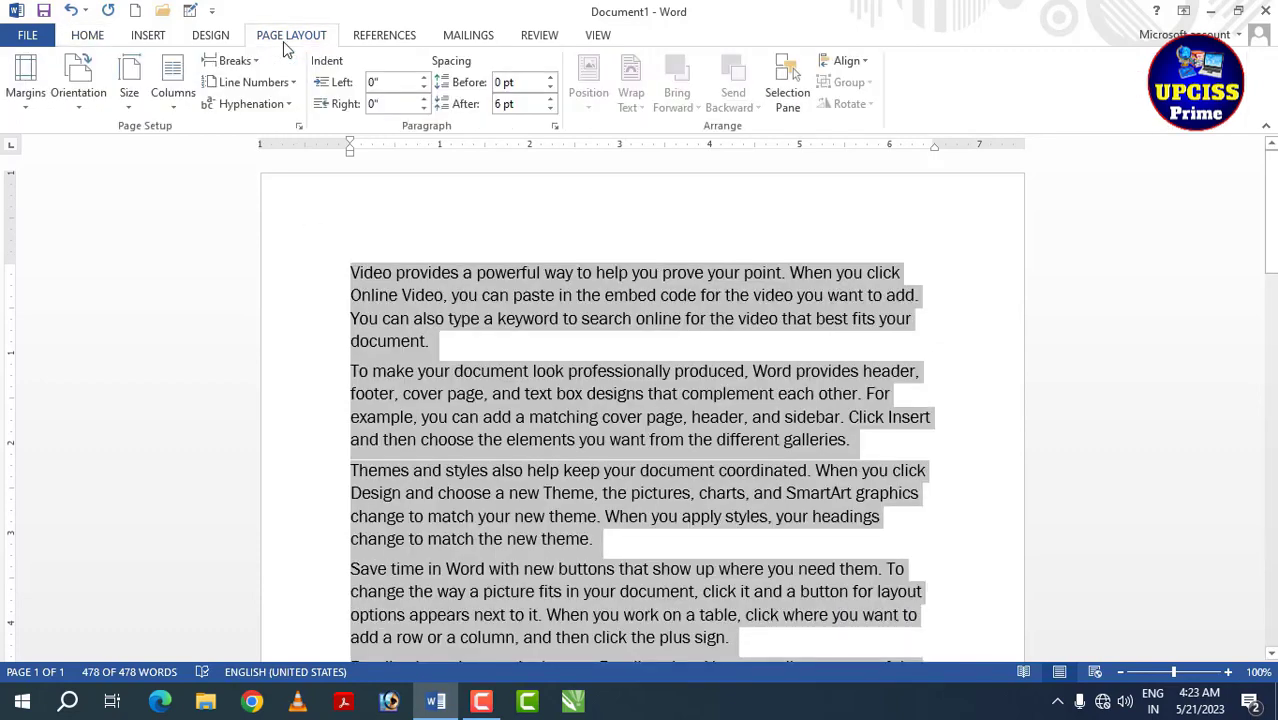
left_click(522, 297)
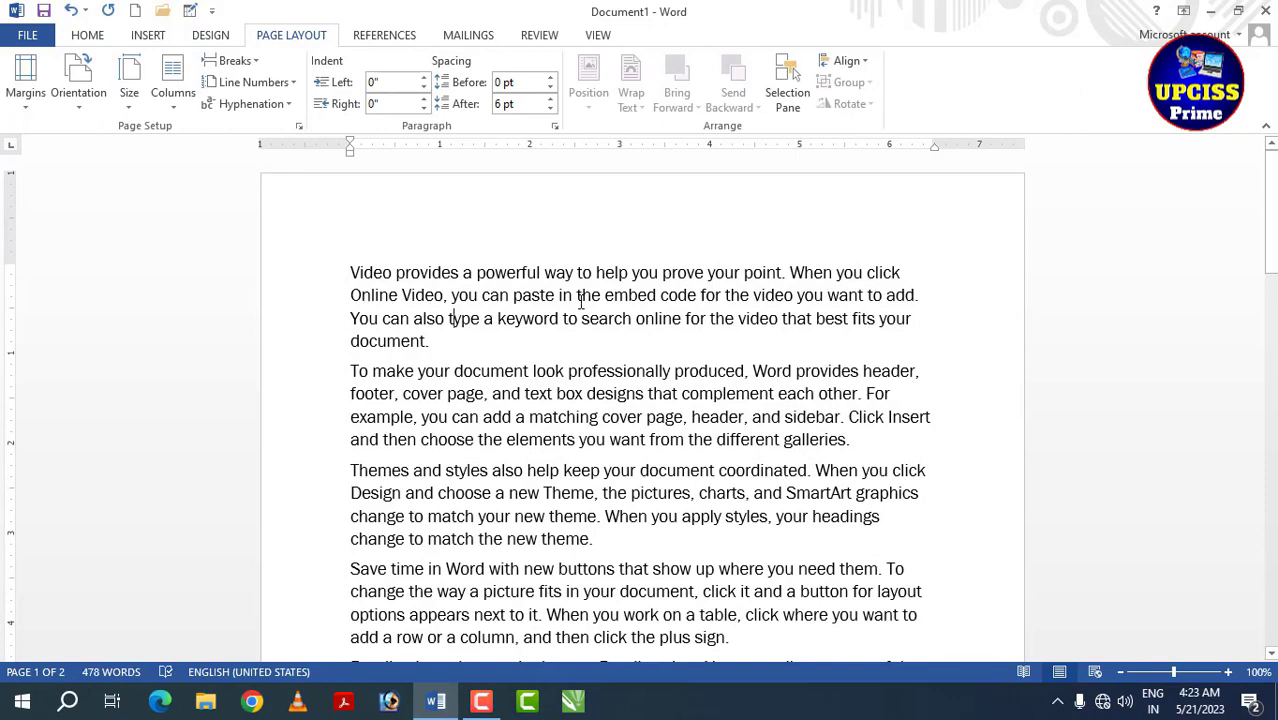
- Examine the available margin presets and how the text fits within the margins on both pages
scroll(592, 332, "down", 4)
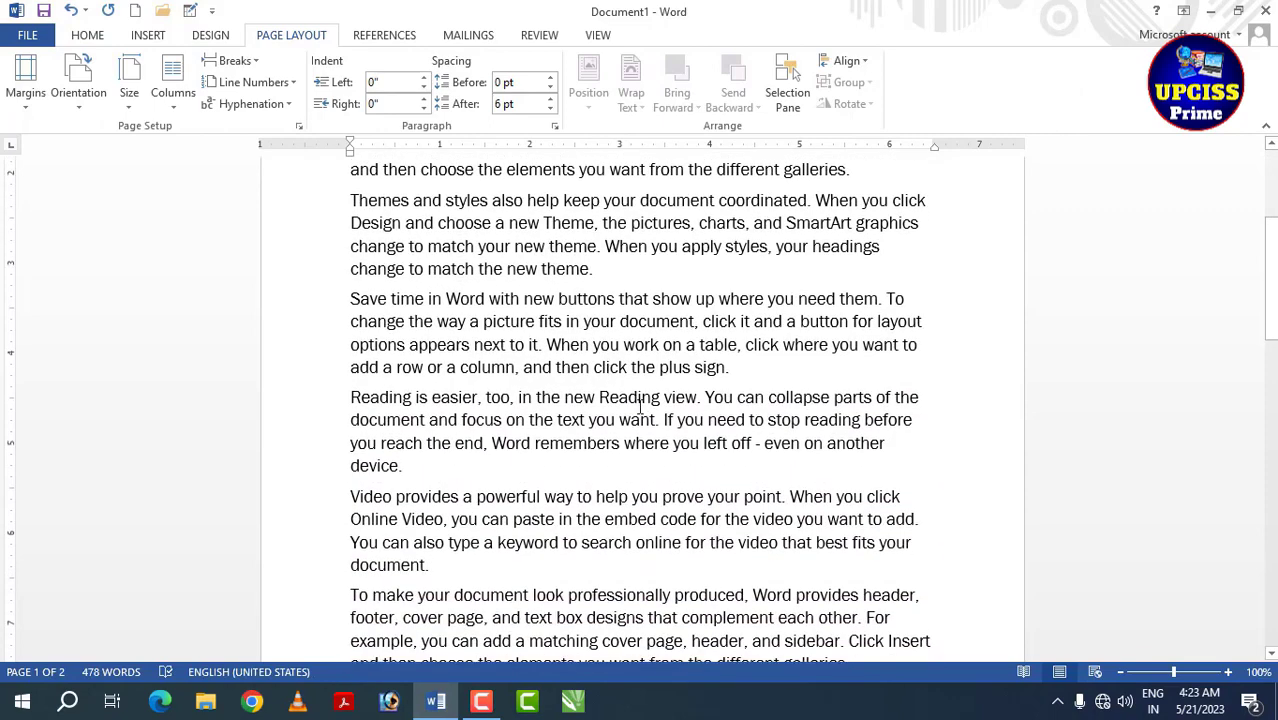
scroll(590, 300, "up", 3)
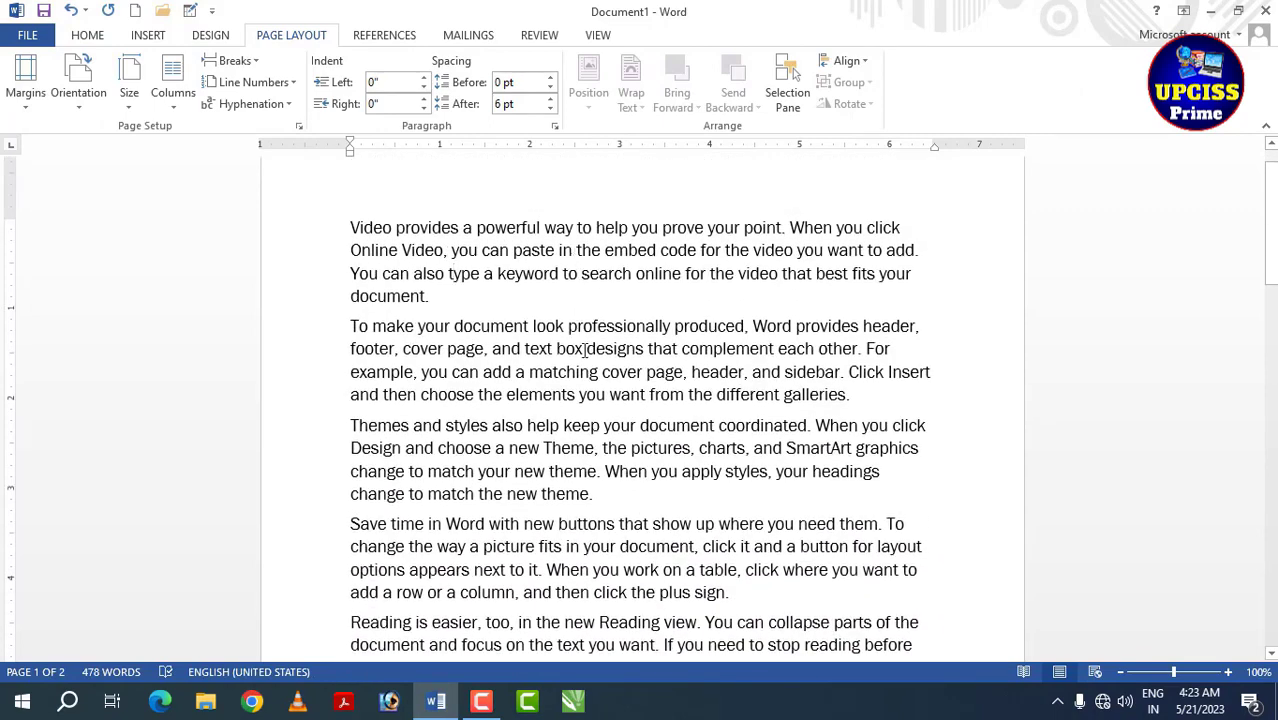
scroll(585, 345, "up", 1)
left_click(20, 105)
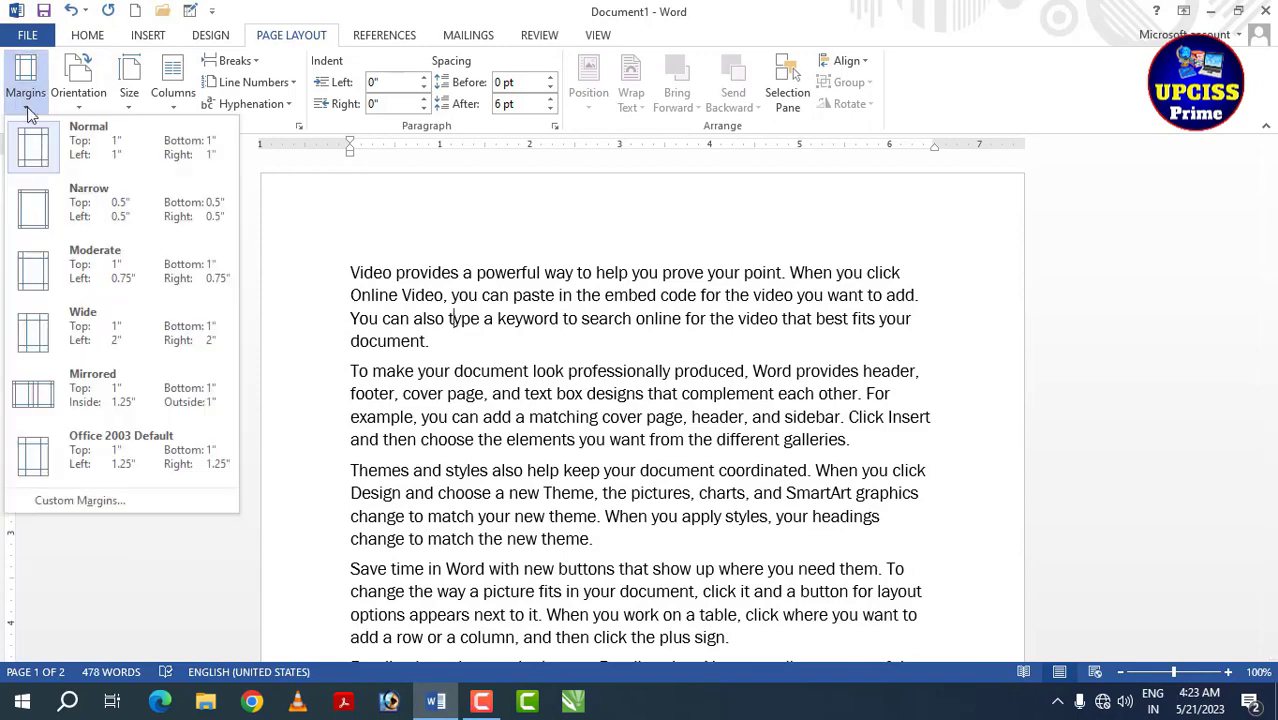
left_click(30, 100)
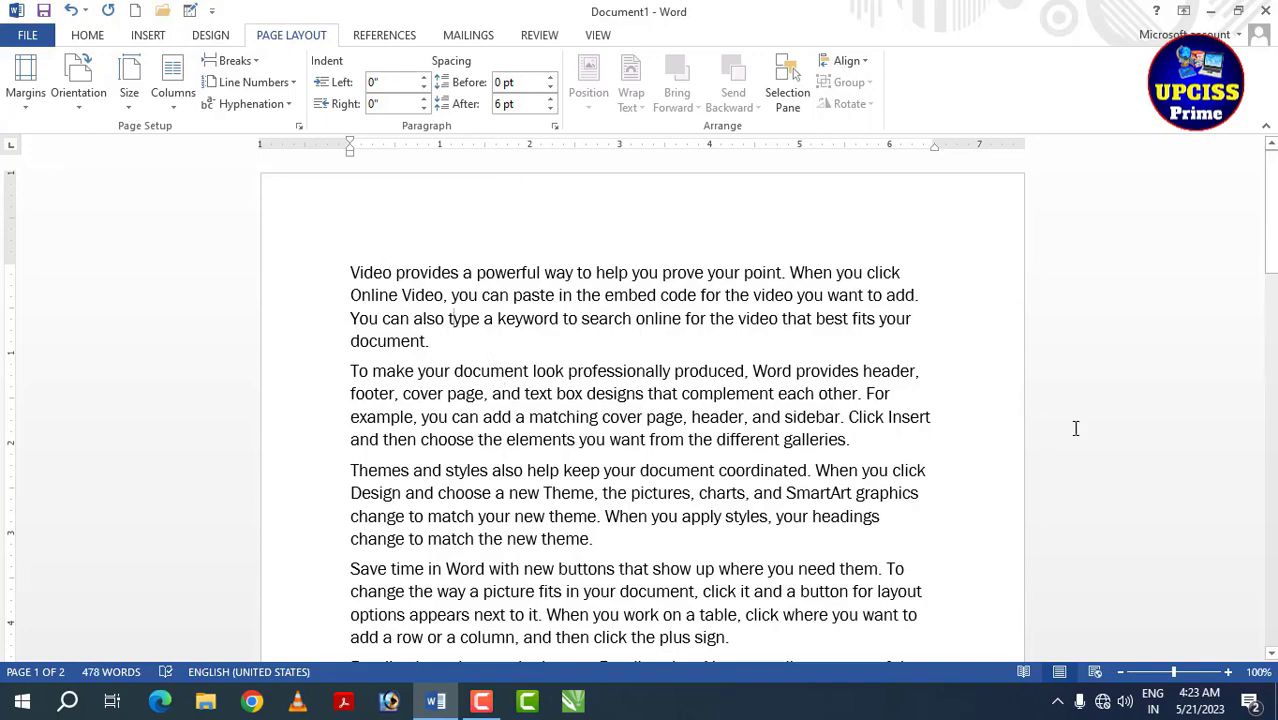
scroll(611, 446, "down", 10)
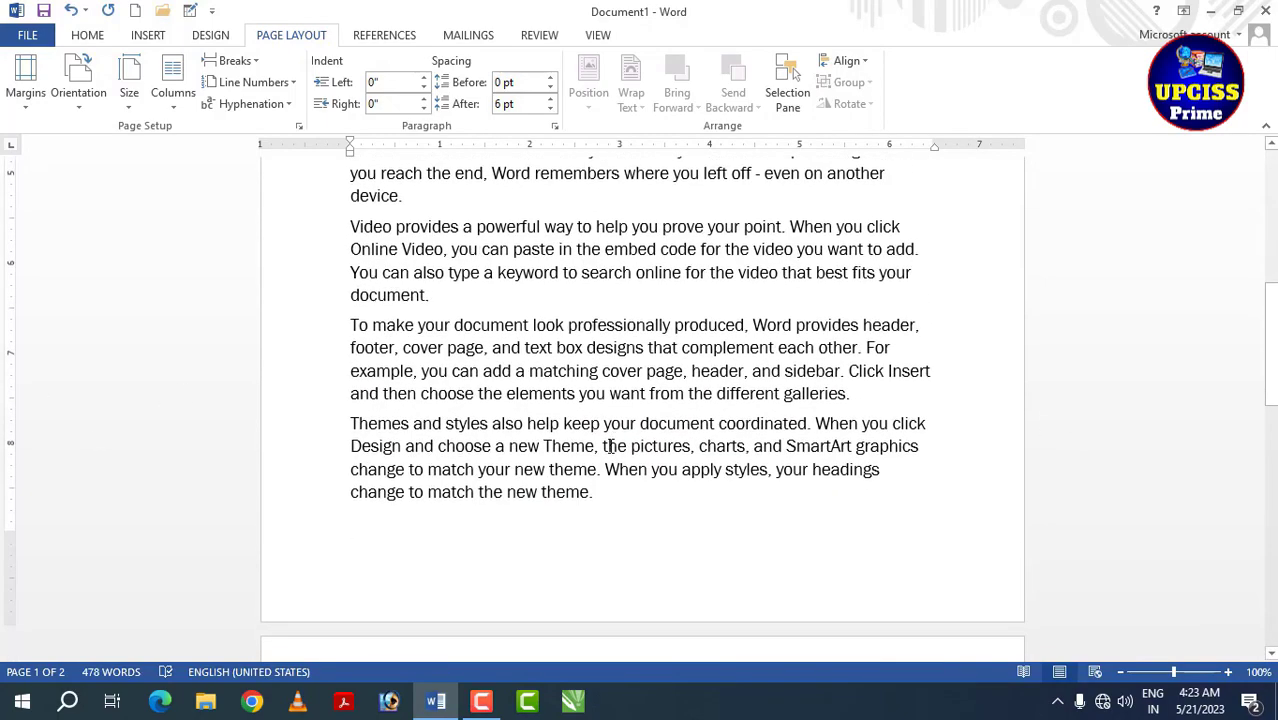
scroll(611, 446, "down", 3)
scroll(391, 388, "up", 15)
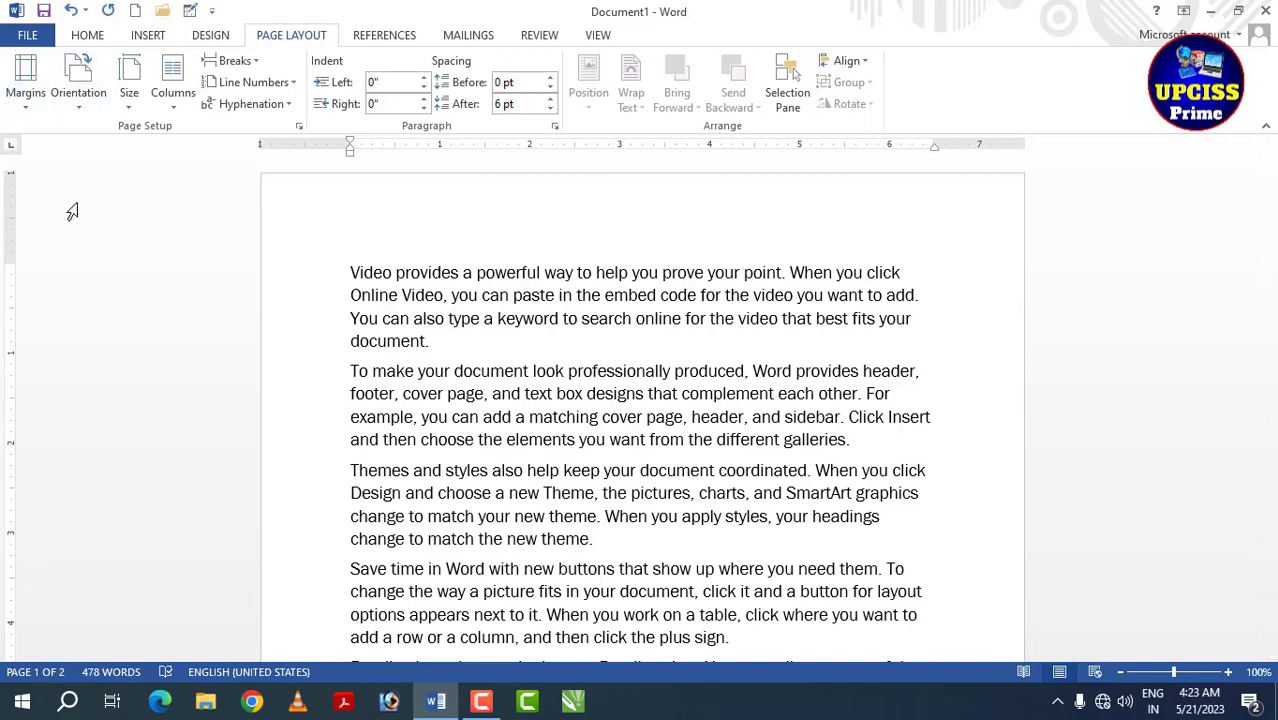
- Try the Normal and Narrow margin presets on the document
left_click(33, 108)
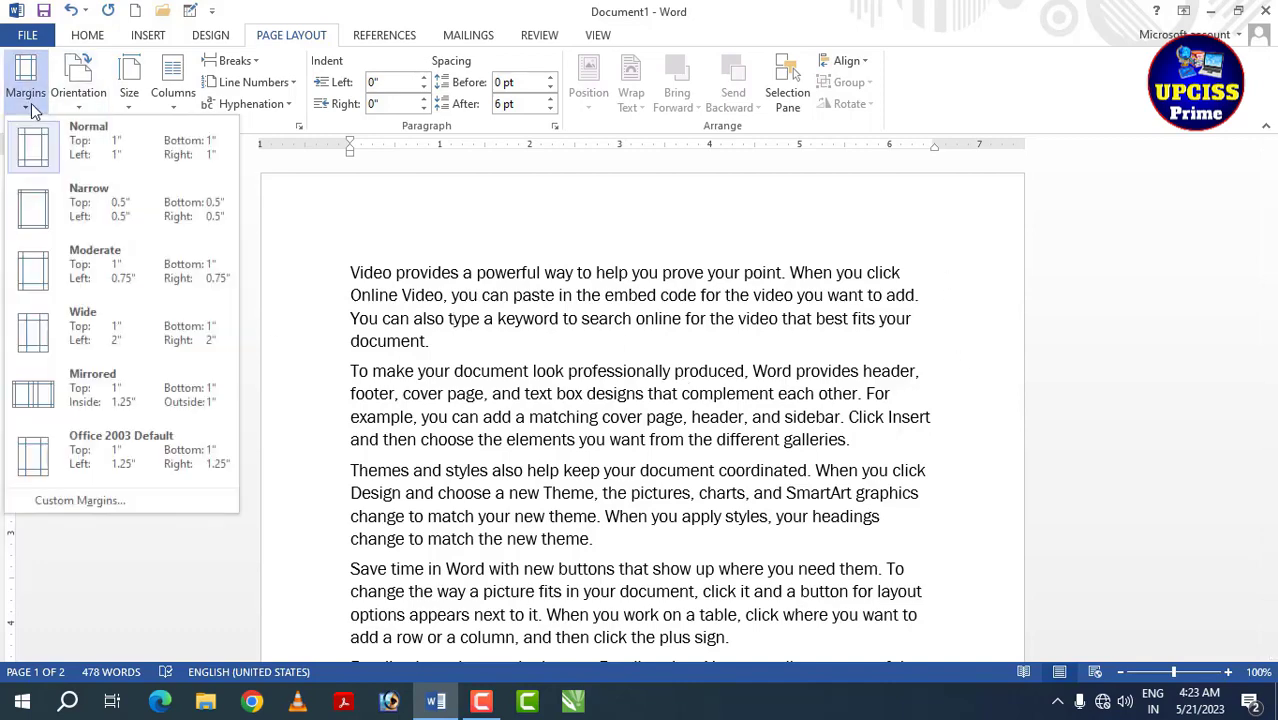
left_click(105, 156)
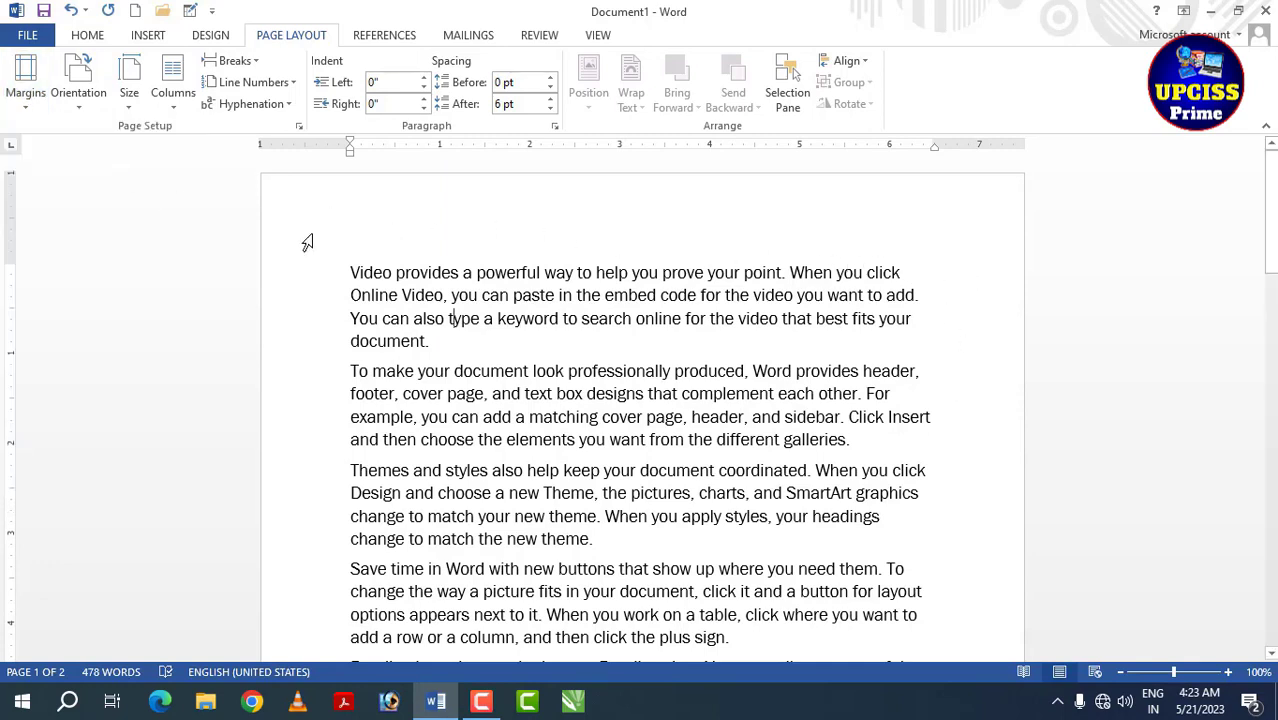
left_click(26, 100)
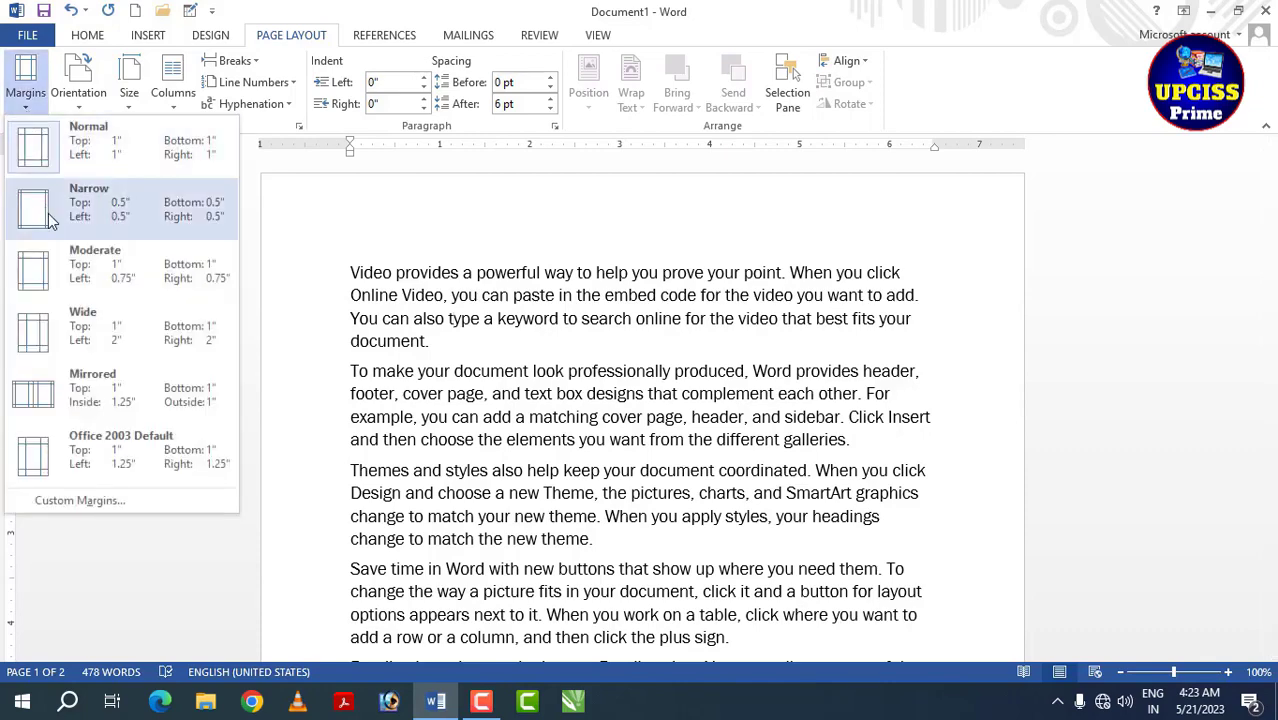
left_click(138, 204)
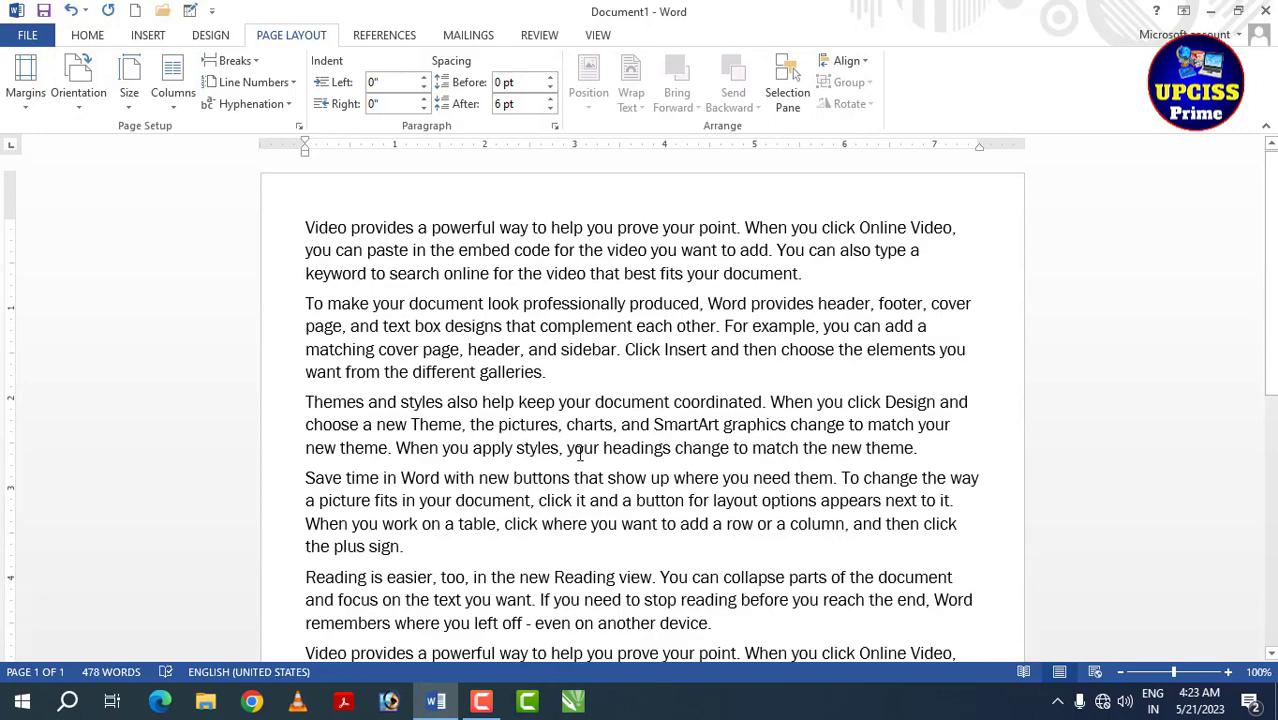
- Justify all of the document text and apply the Moderate margin preset
key("ctrl+a")
key("ctrl+j")
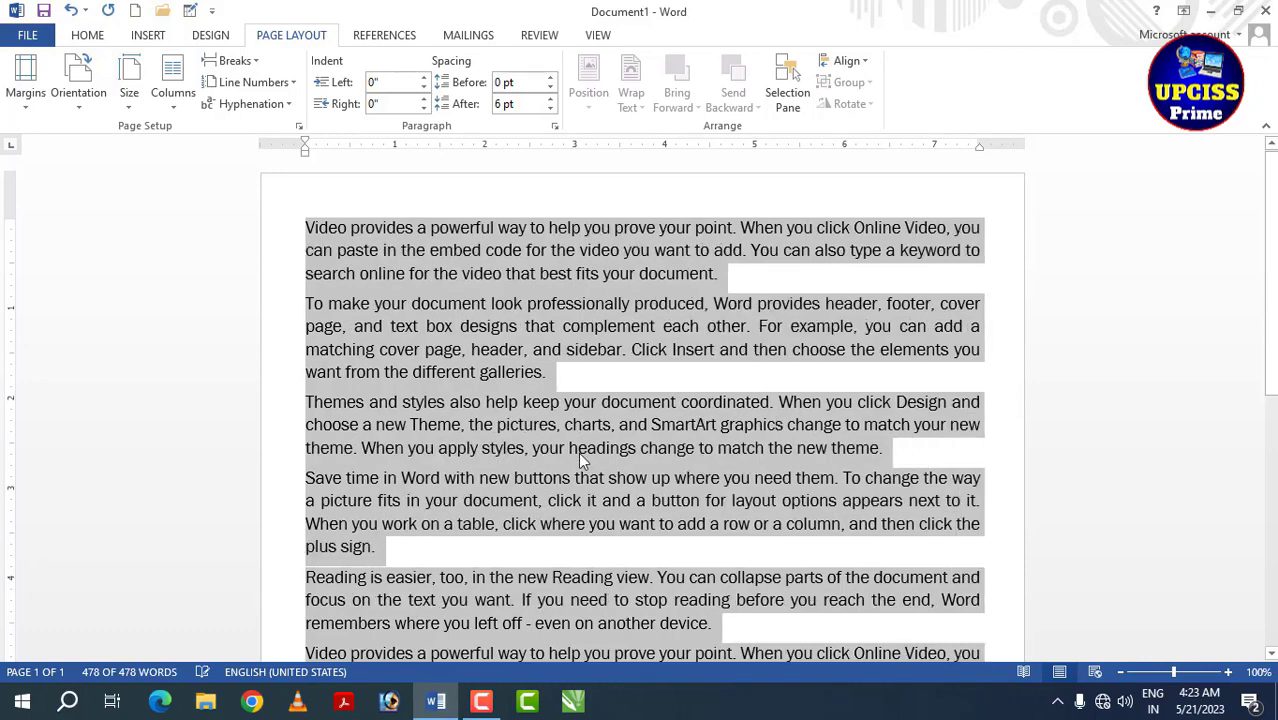
left_click(688, 376)
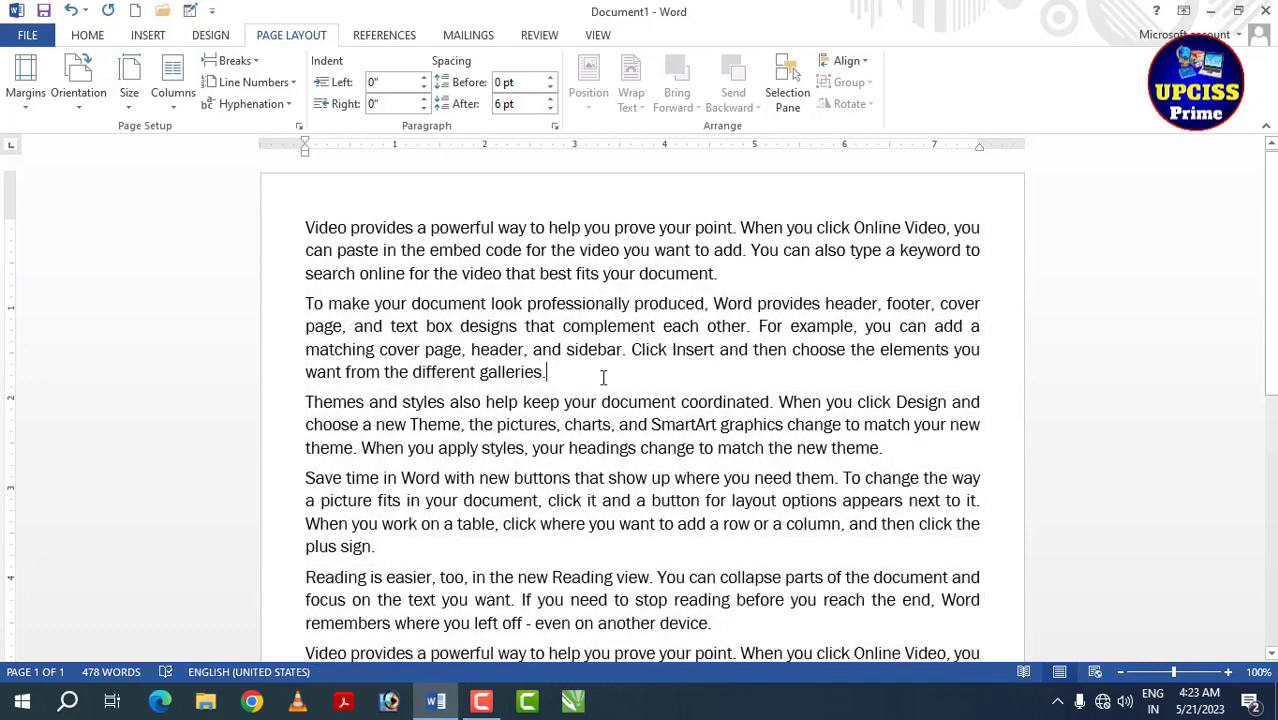
left_click(32, 104)
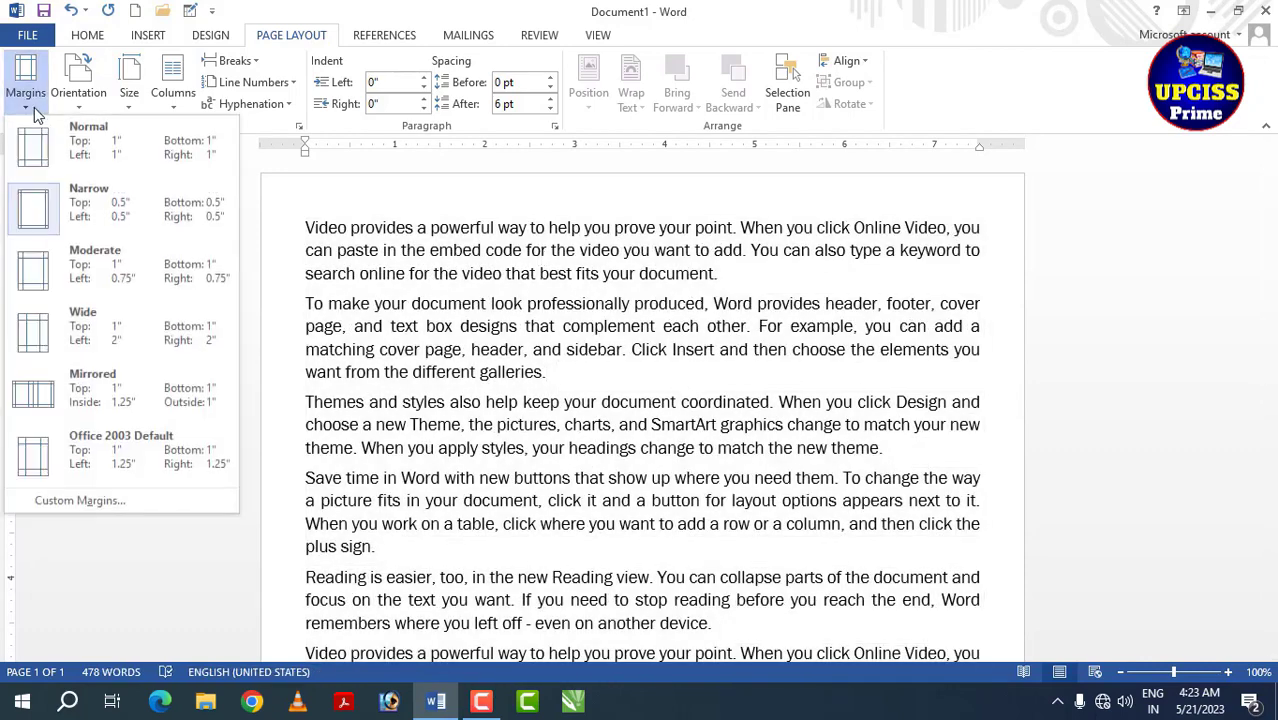
left_click(80, 272)
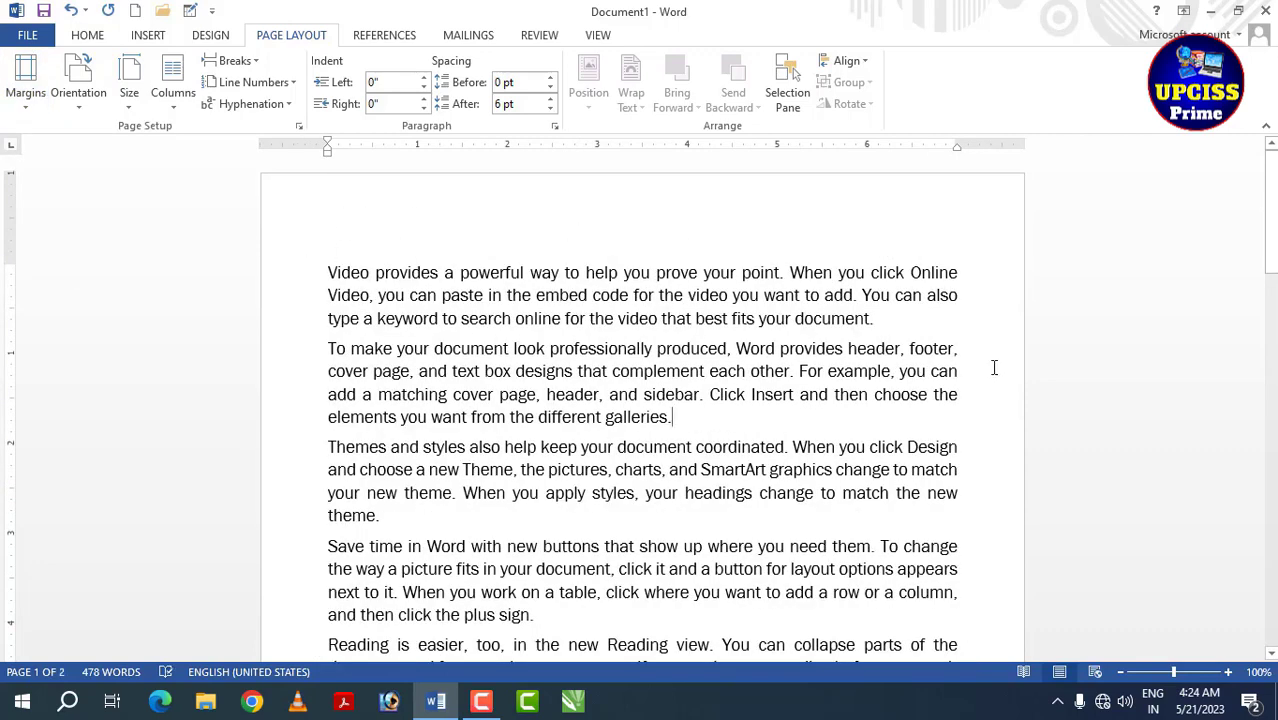
- Open the custom margin settings and raise the top margin to 2.1"
left_click(14, 94)
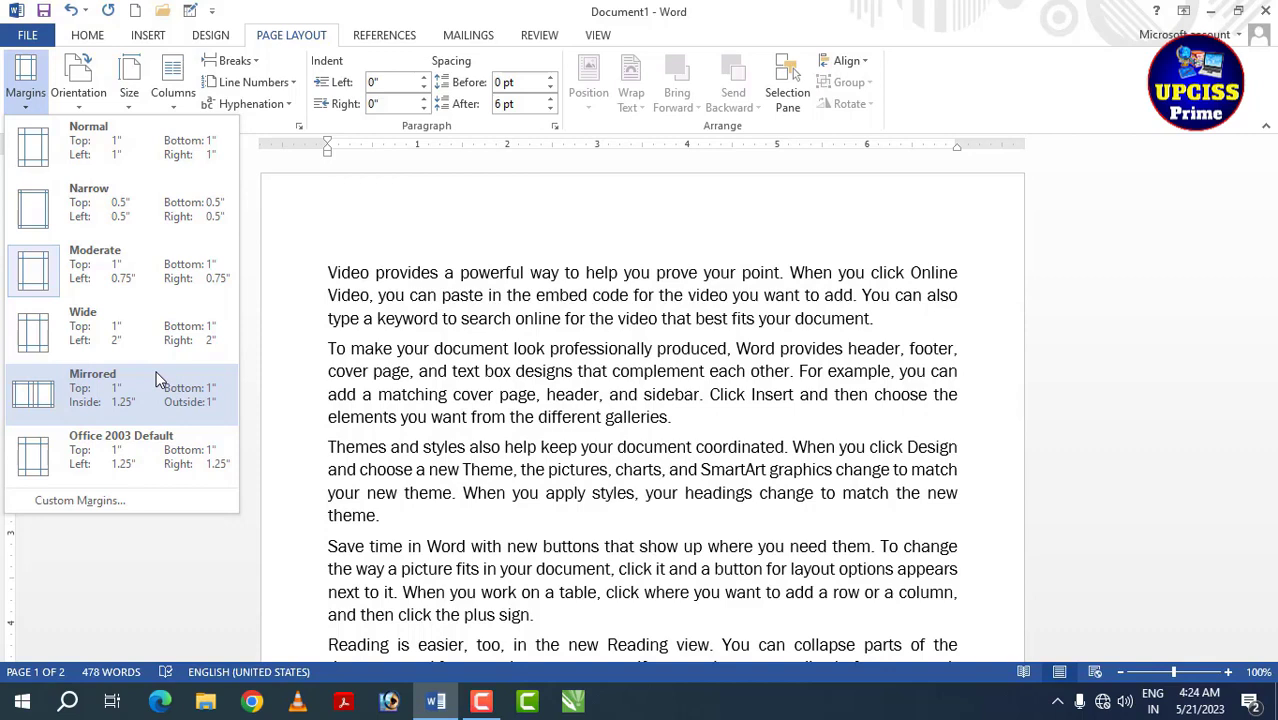
left_click(107, 502)
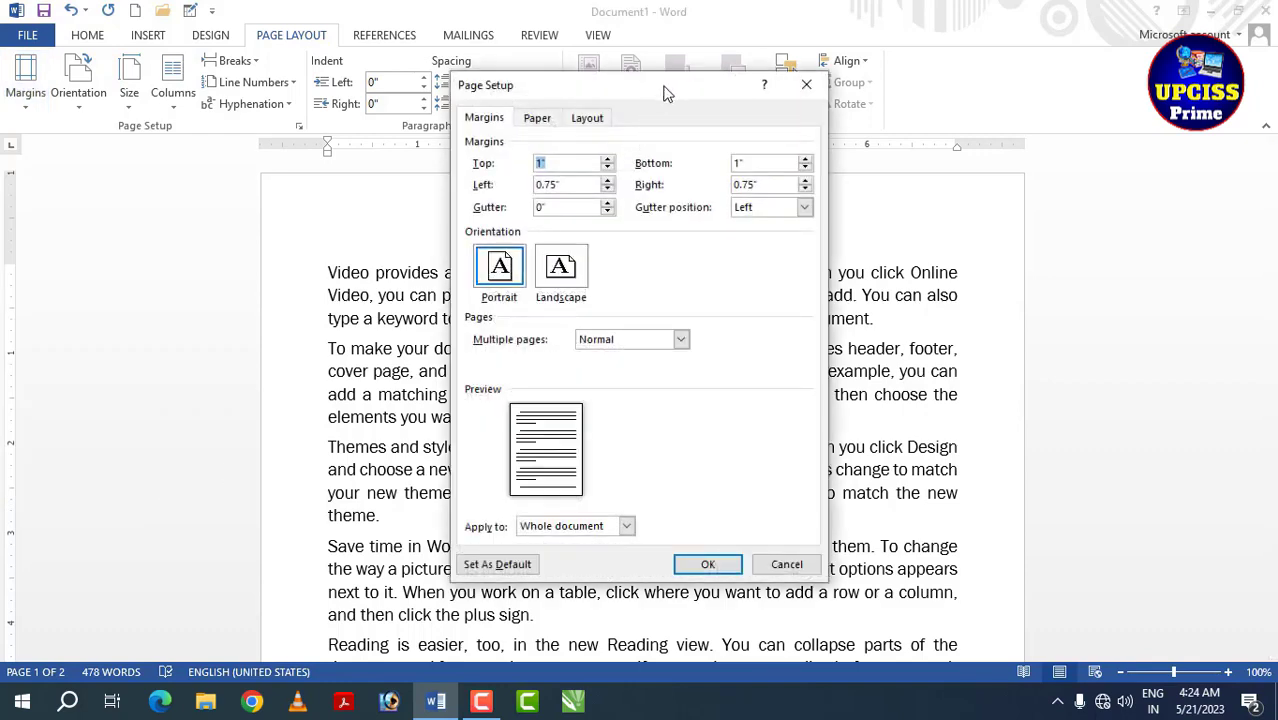
left_click_drag(668, 94, 565, 59)
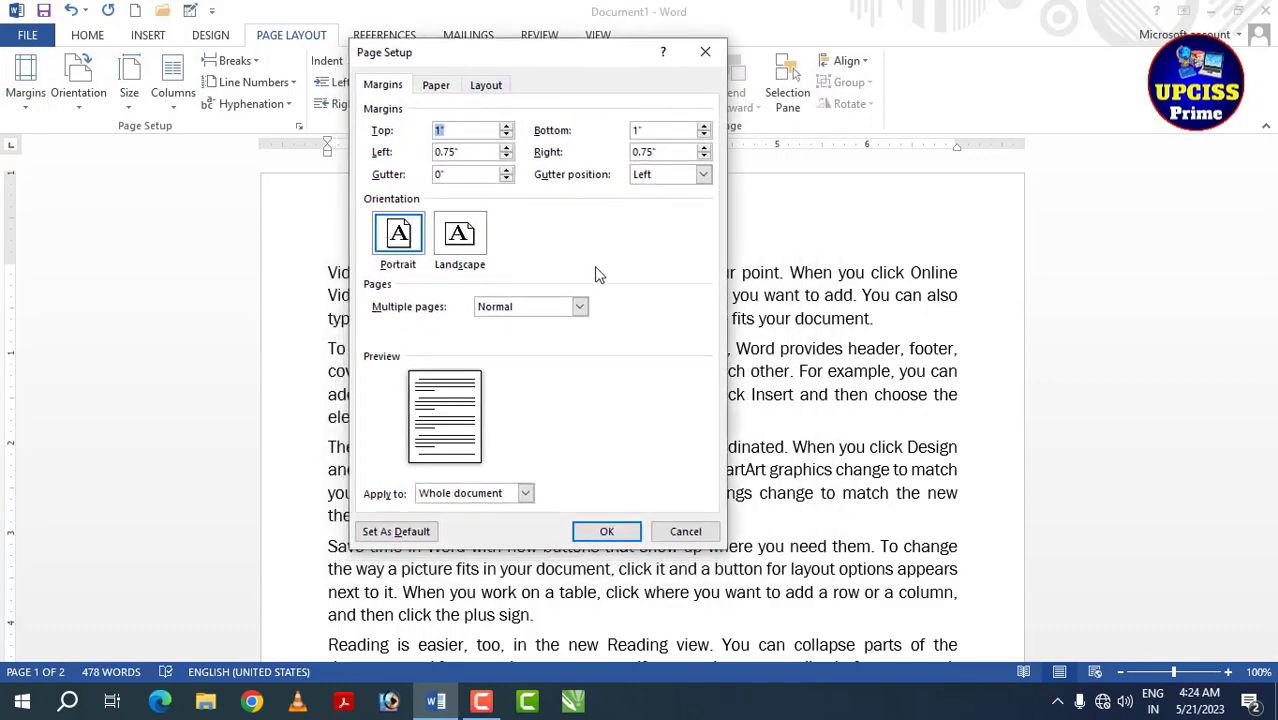
left_click(507, 130)
left_click(507, 130)
left_click(507, 130)
left_click(508, 130)
left_click(508, 130)
left_click(508, 130)
left_click(508, 130)
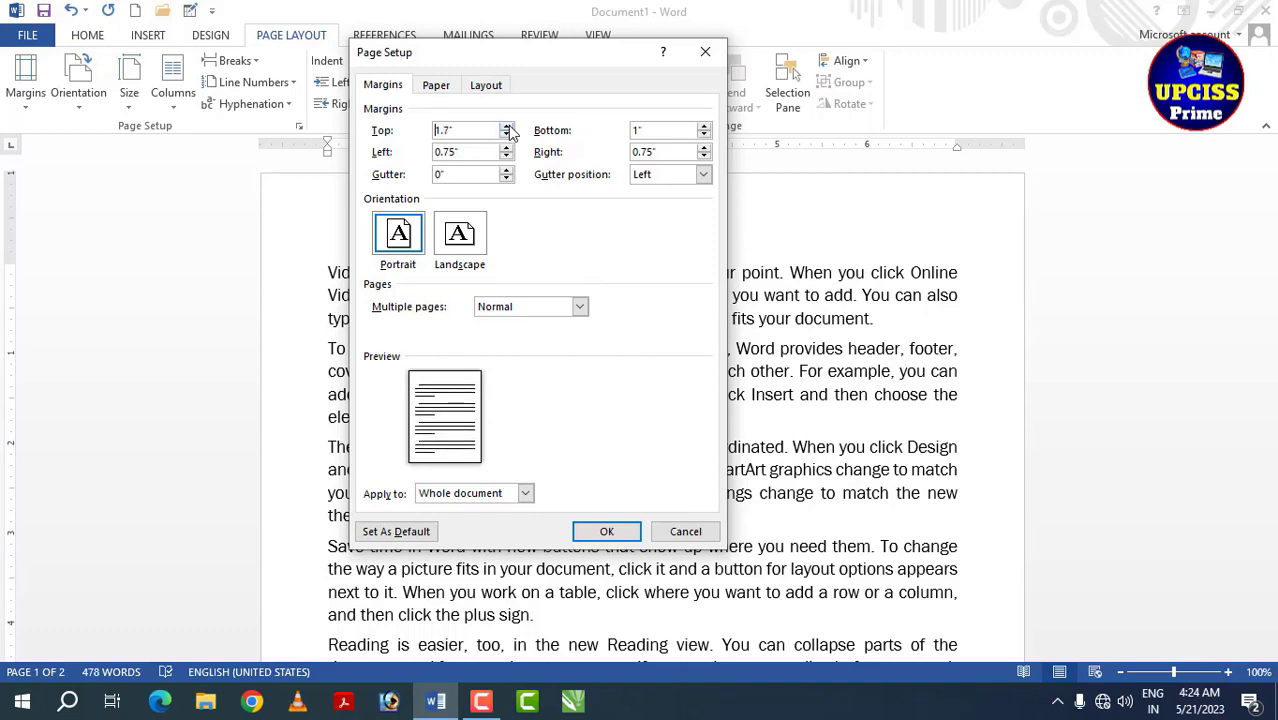
left_click(508, 130)
left_click(508, 130)
left_click(508, 130)
left_click(508, 130)
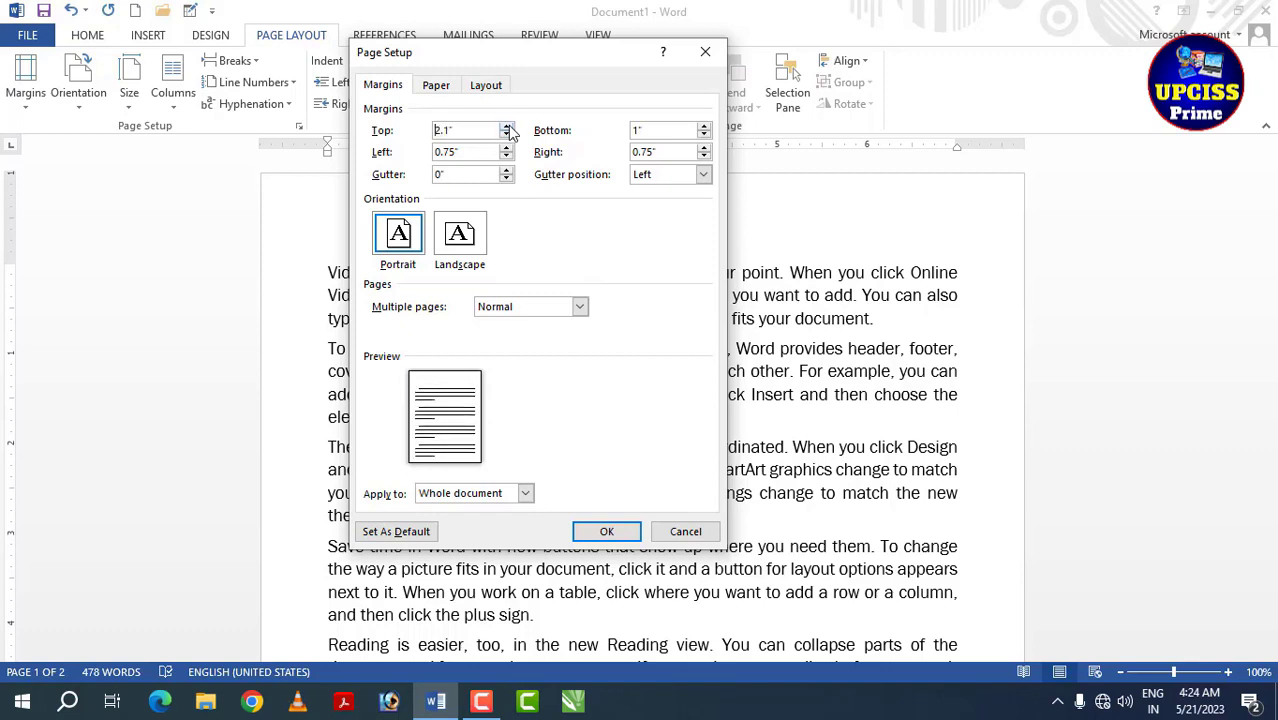
- Set the bottom margin to 2.1" and the left and right margins to 1", and apply them to the whole document
left_click_drag(646, 130, 620, 135)
left_click_drag(466, 152, 400, 160)
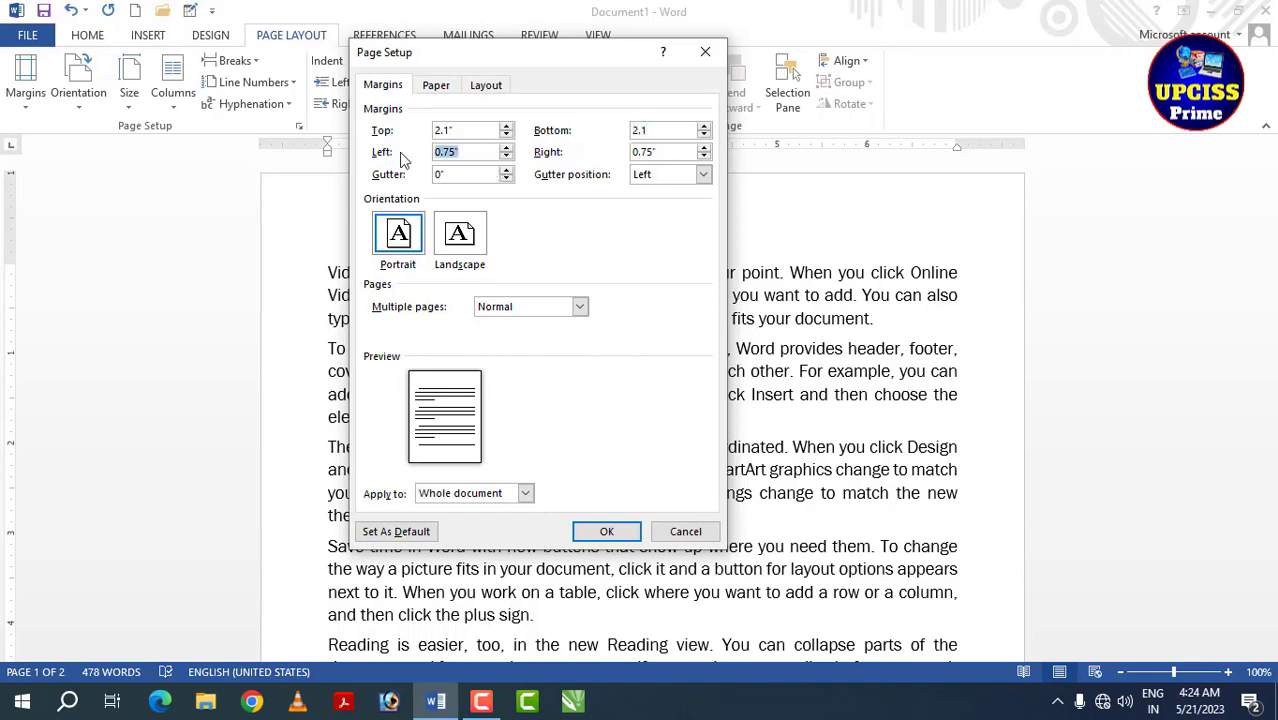
type("1")
double_click(670, 151)
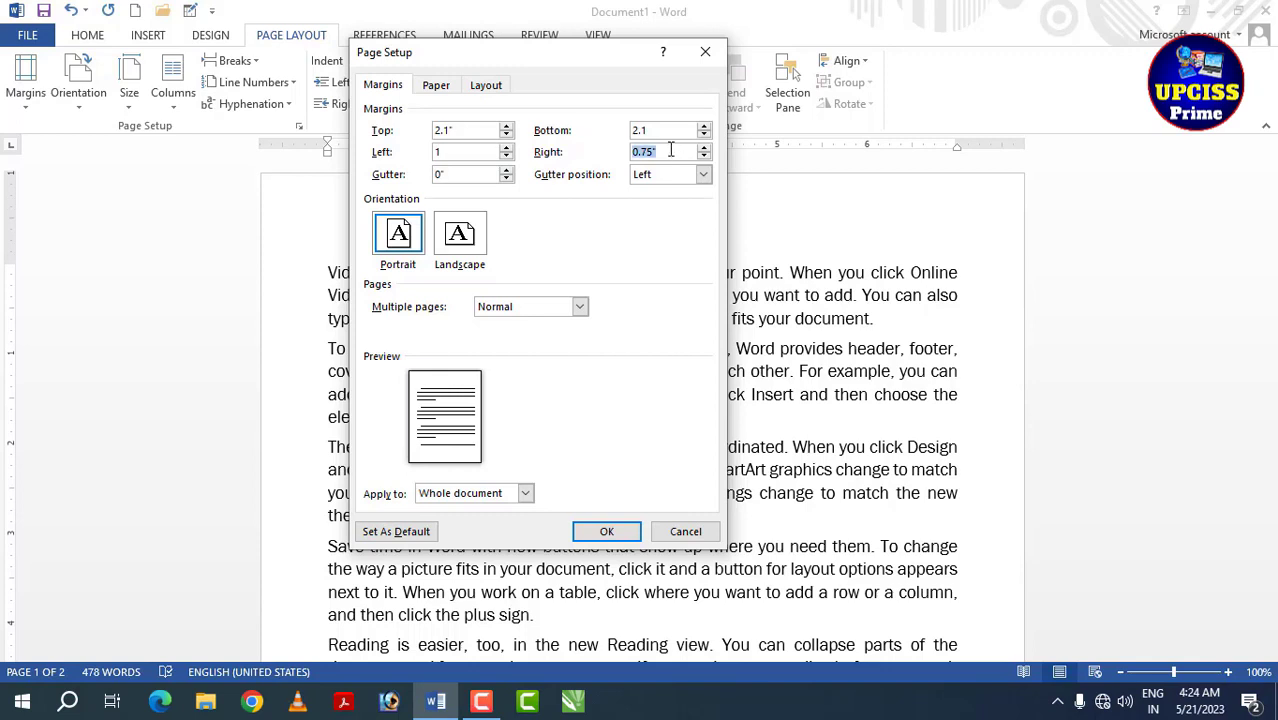
type("1")
left_click(595, 531)
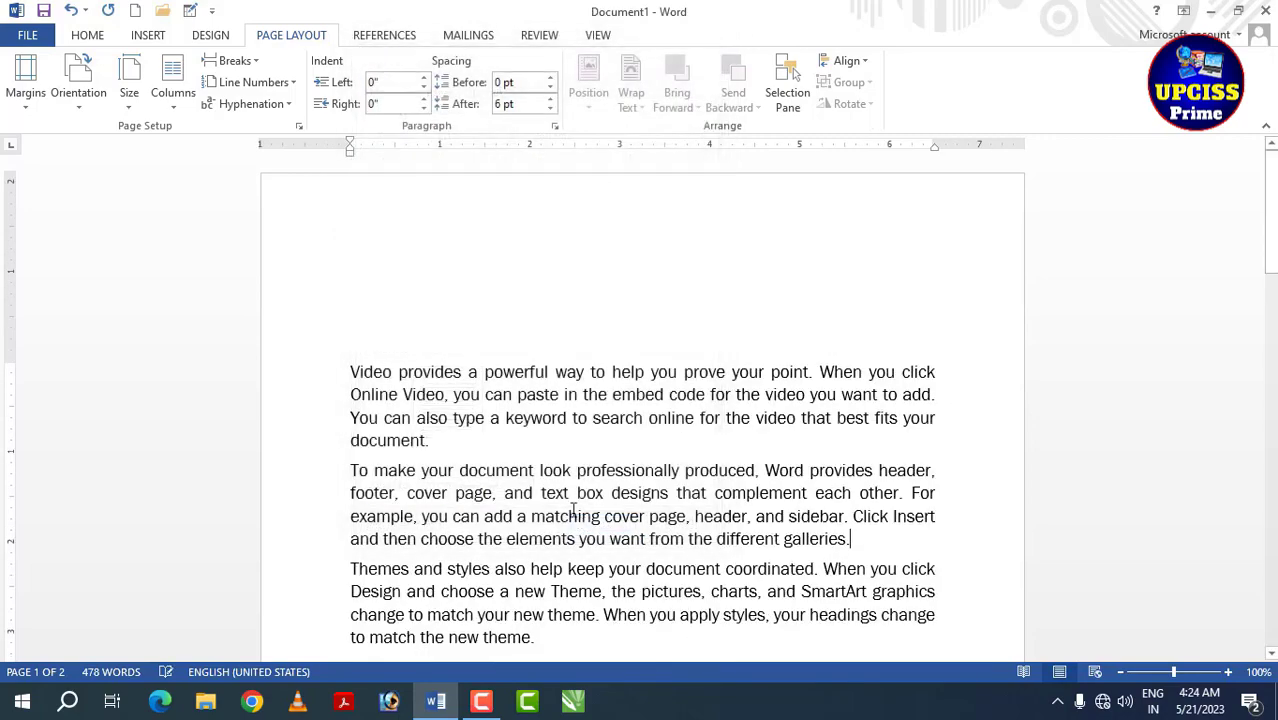
- Examine the custom margins around the text on both pages
scroll(720, 395, "down", 10)
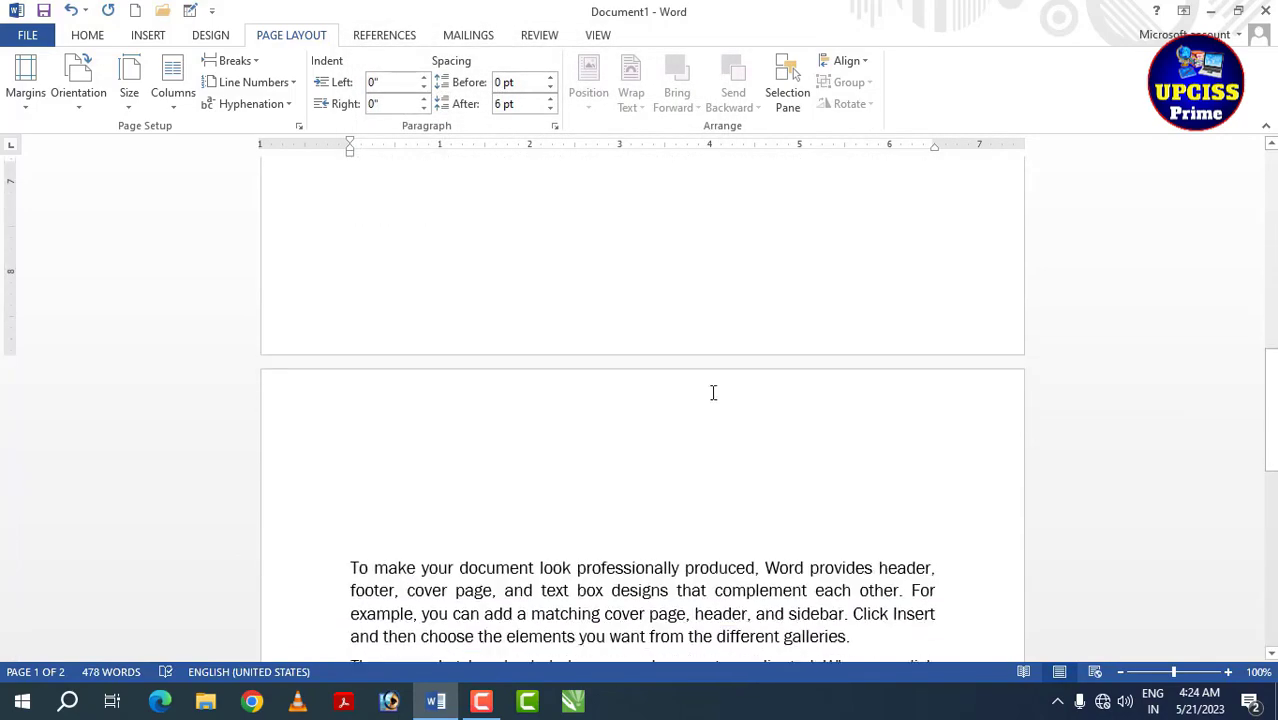
scroll(708, 388, "up", 4)
scroll(701, 384, "up", 5)
scroll(655, 270, "down", 4)
scroll(661, 305, "up", 3)
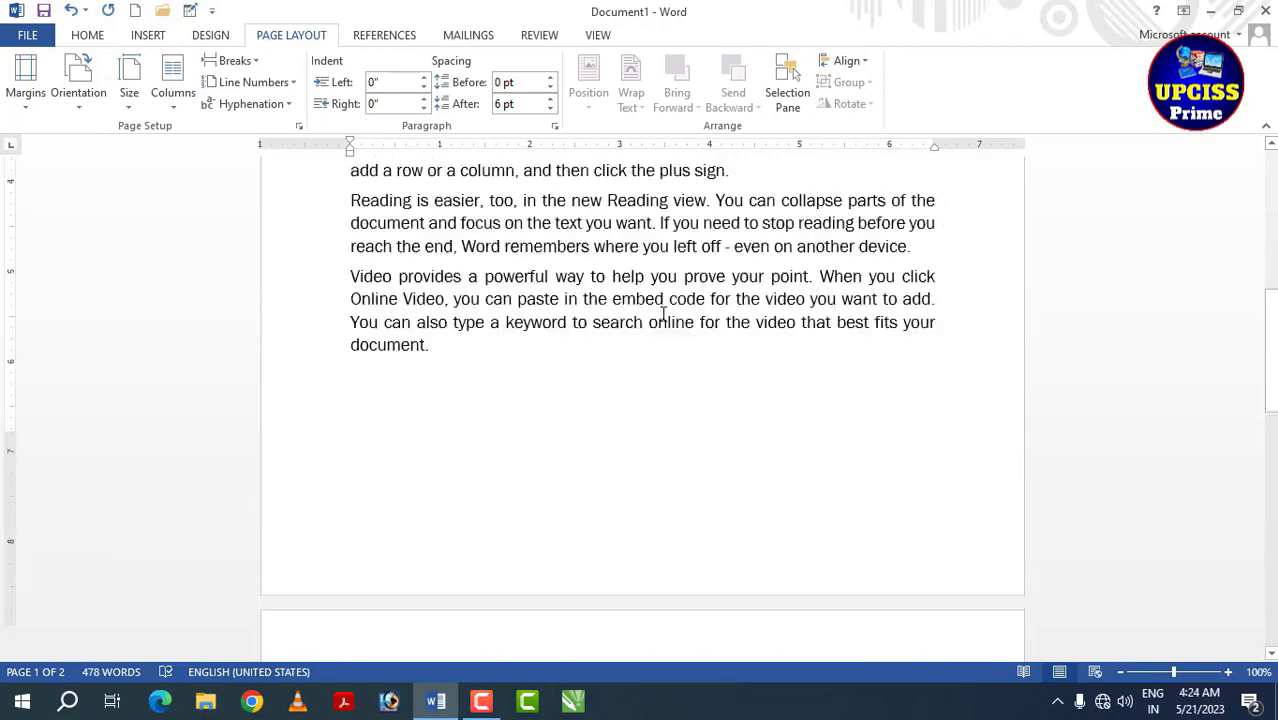
scroll(565, 352, "up", 3)
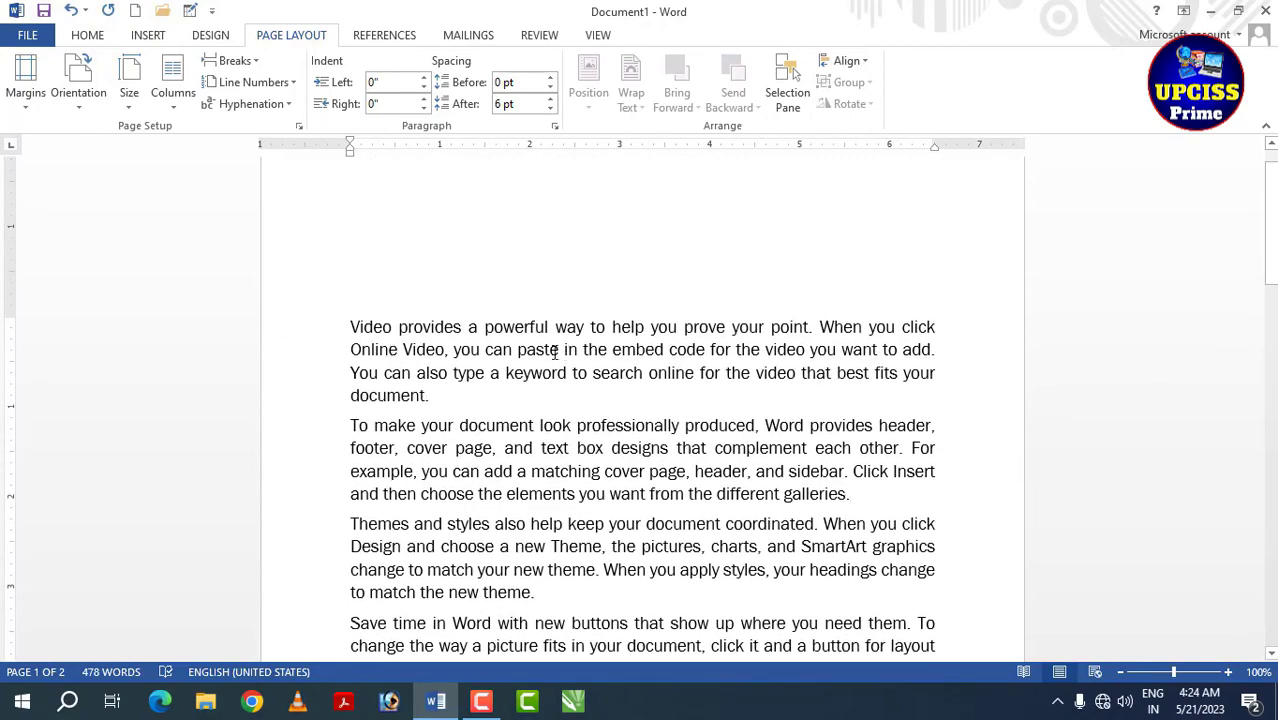
scroll(555, 352, "down", 3)
scroll(555, 352, "up", 3)
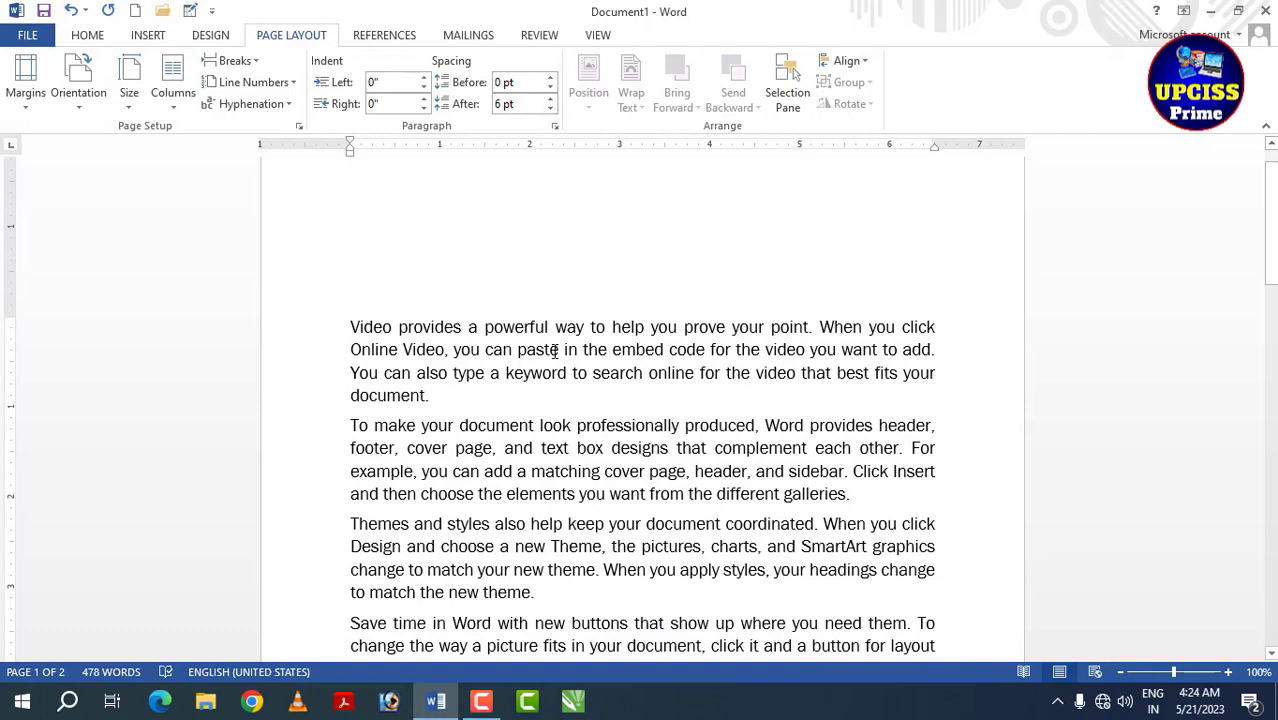
- Open the custom margin settings for the document and raise the gutter to 1.3"
left_click(26, 80)
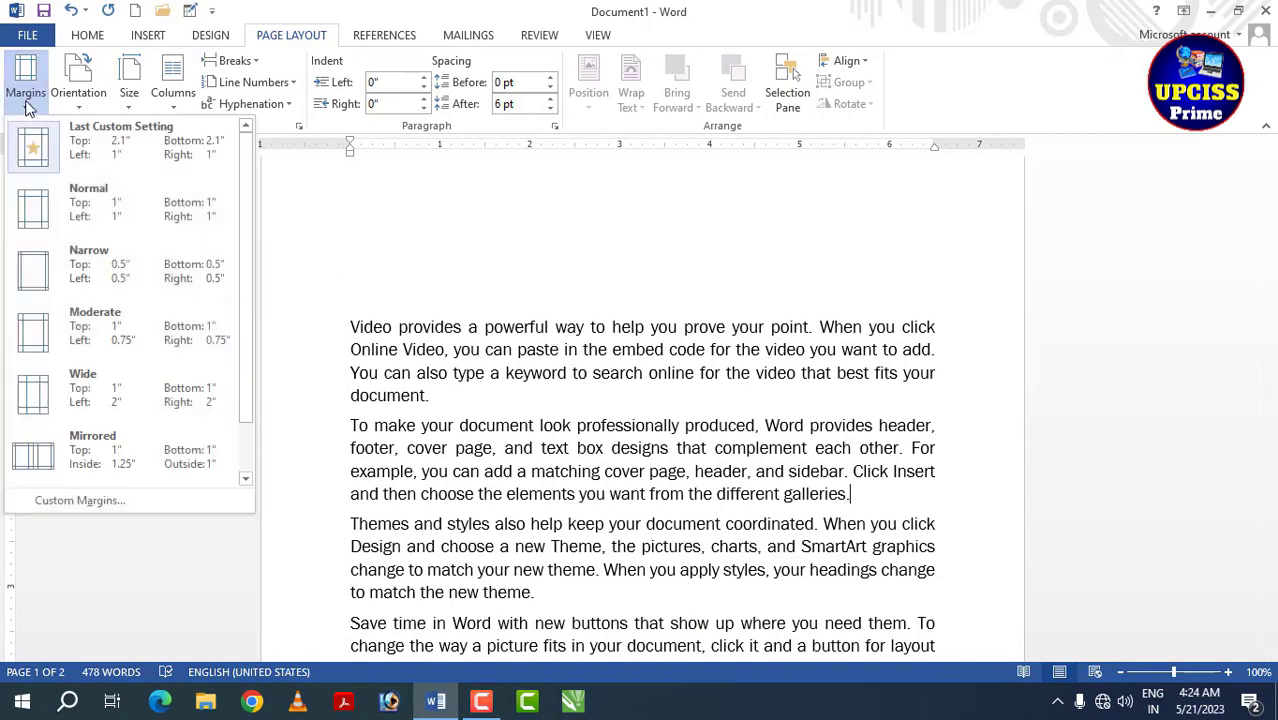
left_click(72, 501)
left_click_drag(435, 52, 639, 21)
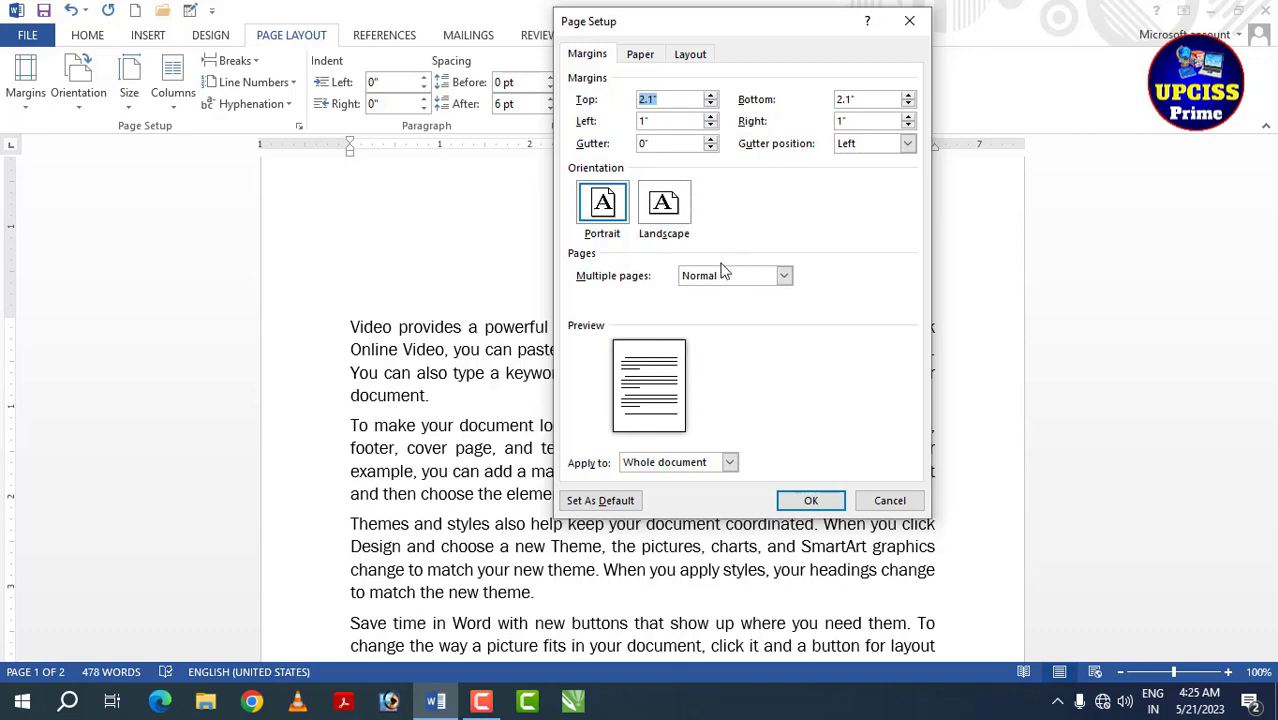
left_click(711, 139)
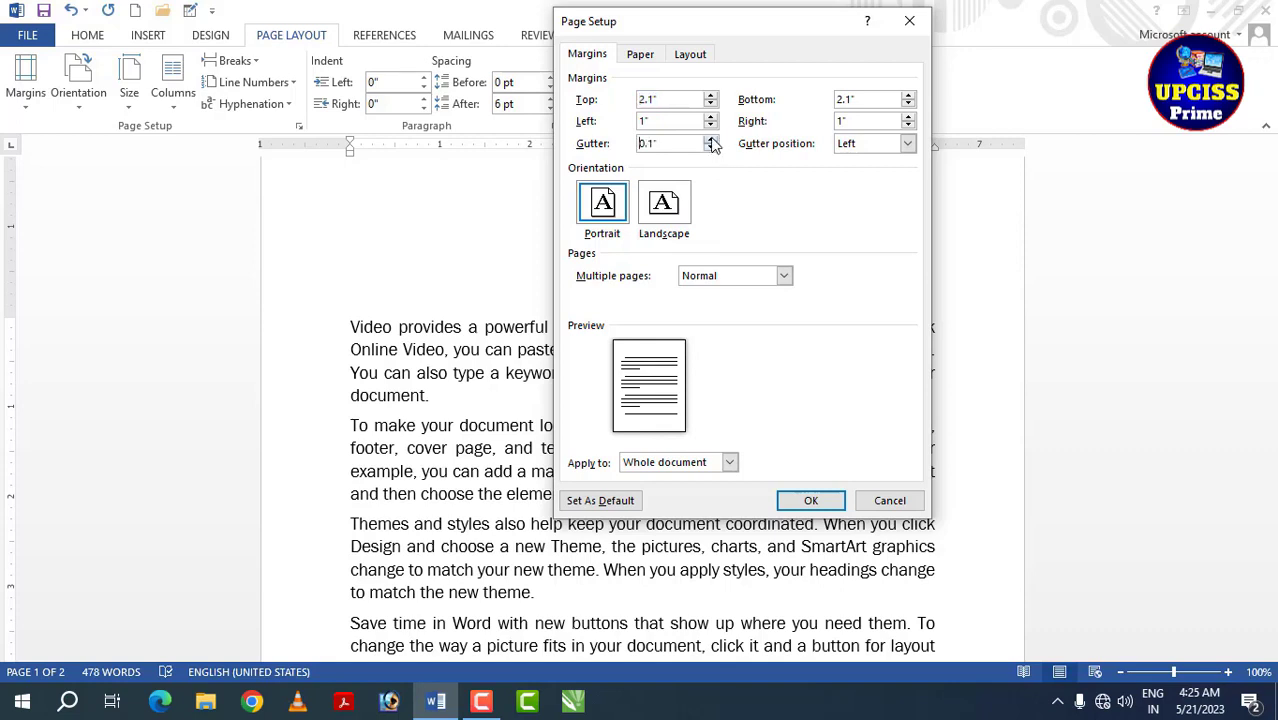
left_click(711, 139)
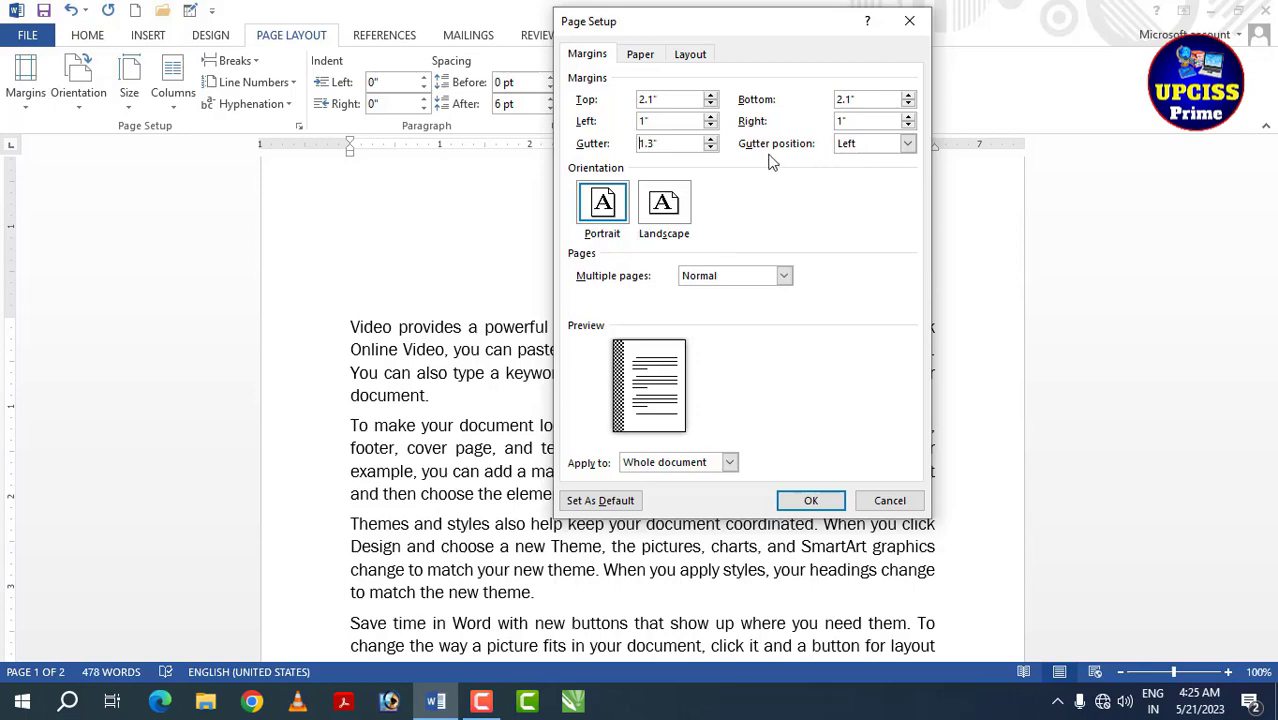
- Preview the gutter in the Top position, and apply it in the Left position to the whole document
left_click(907, 144)
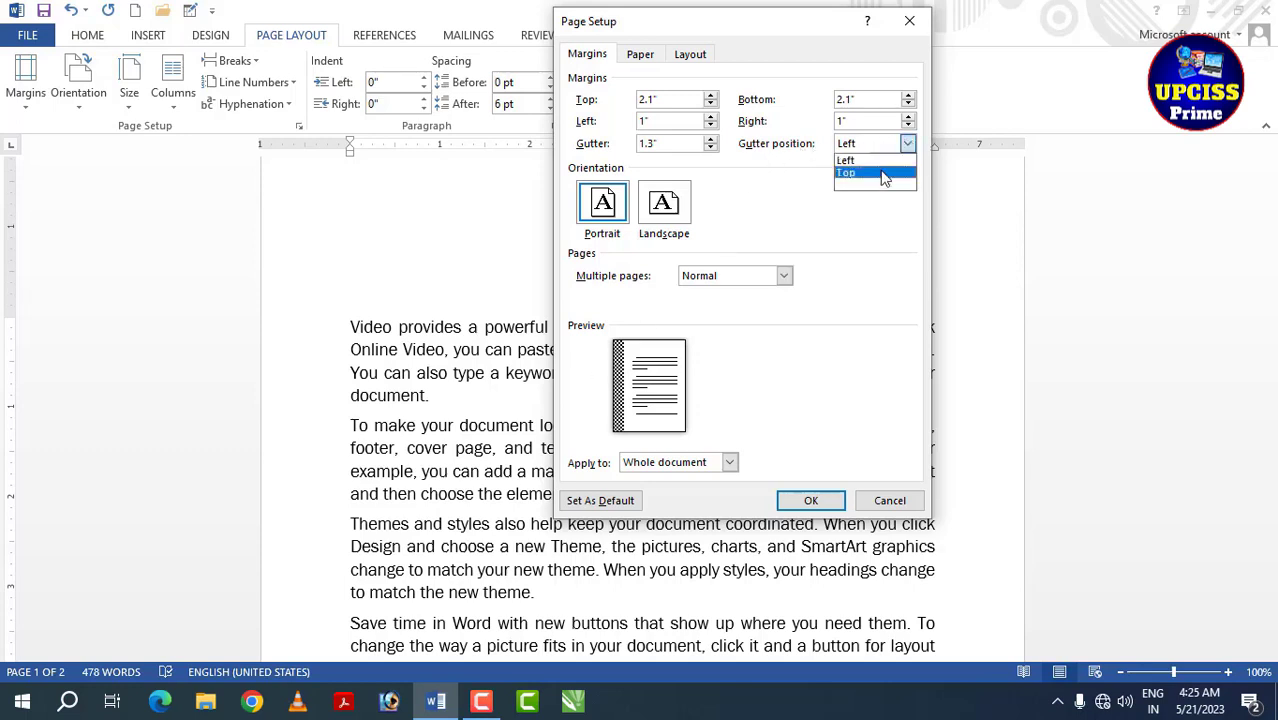
left_click(884, 174)
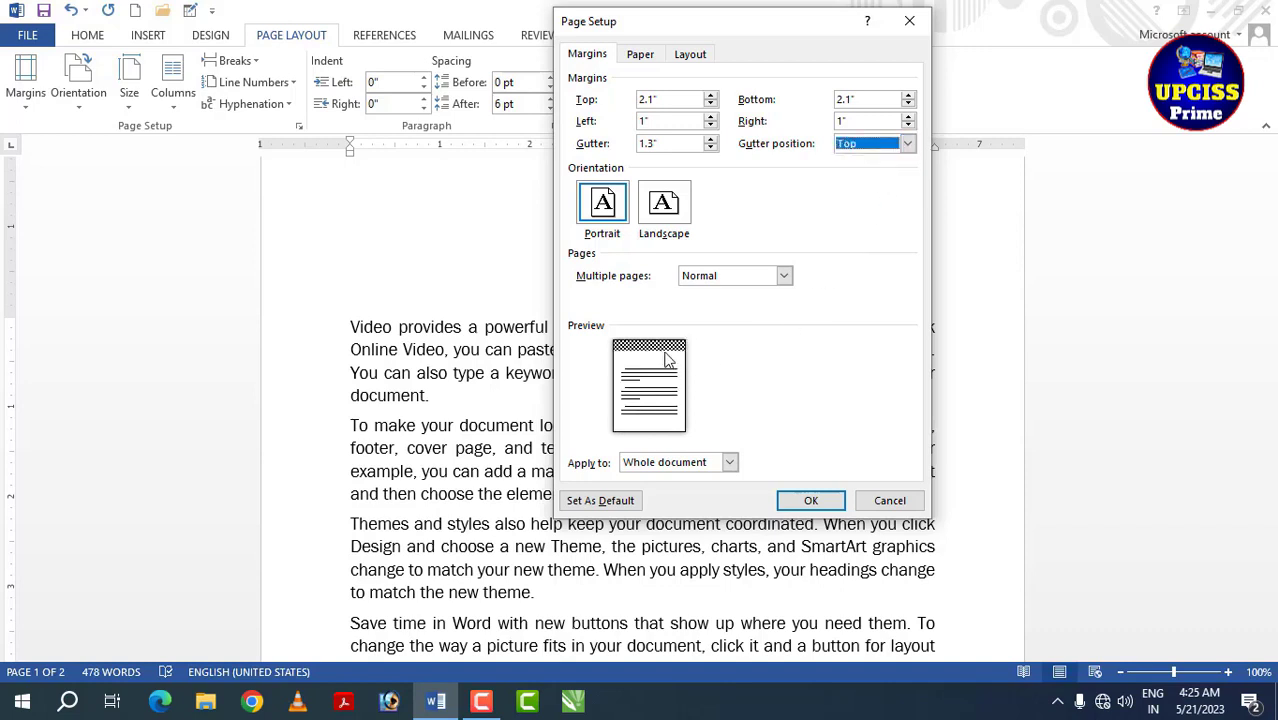
left_click(907, 143)
left_click(846, 160)
left_click(812, 500)
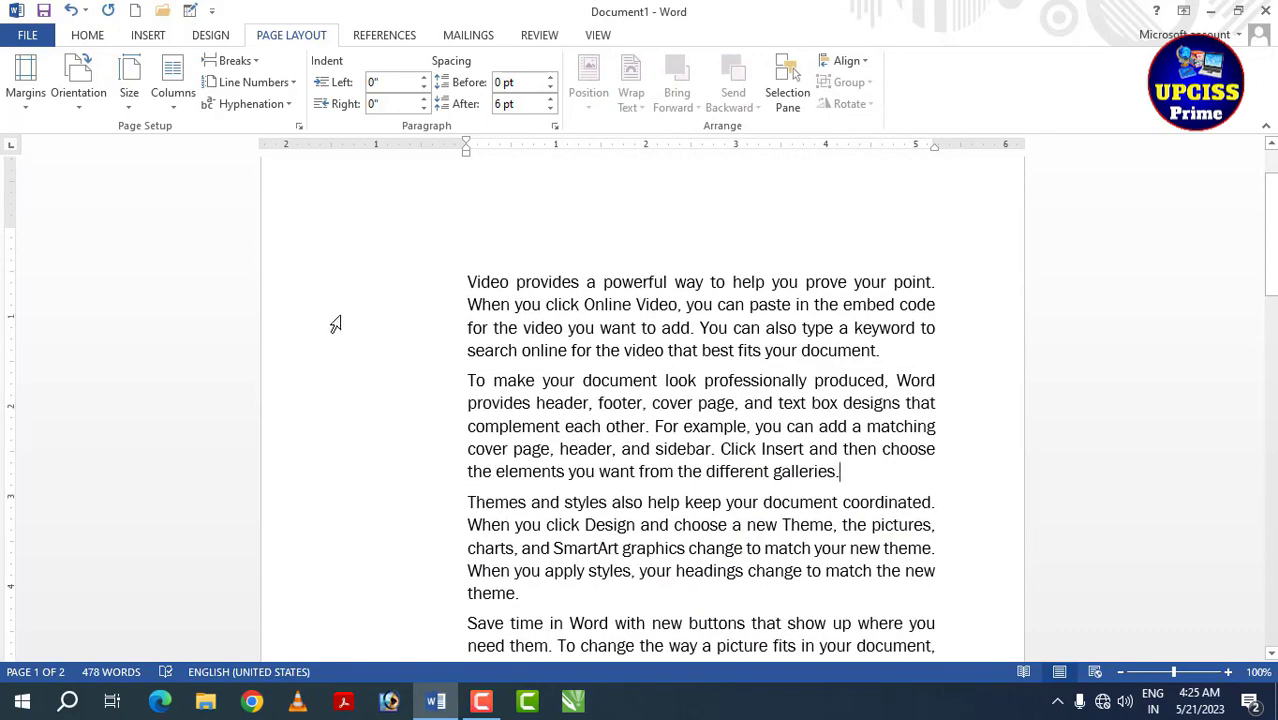
scroll(336, 324, "down", 1)
scroll(345, 322, "up", 3)
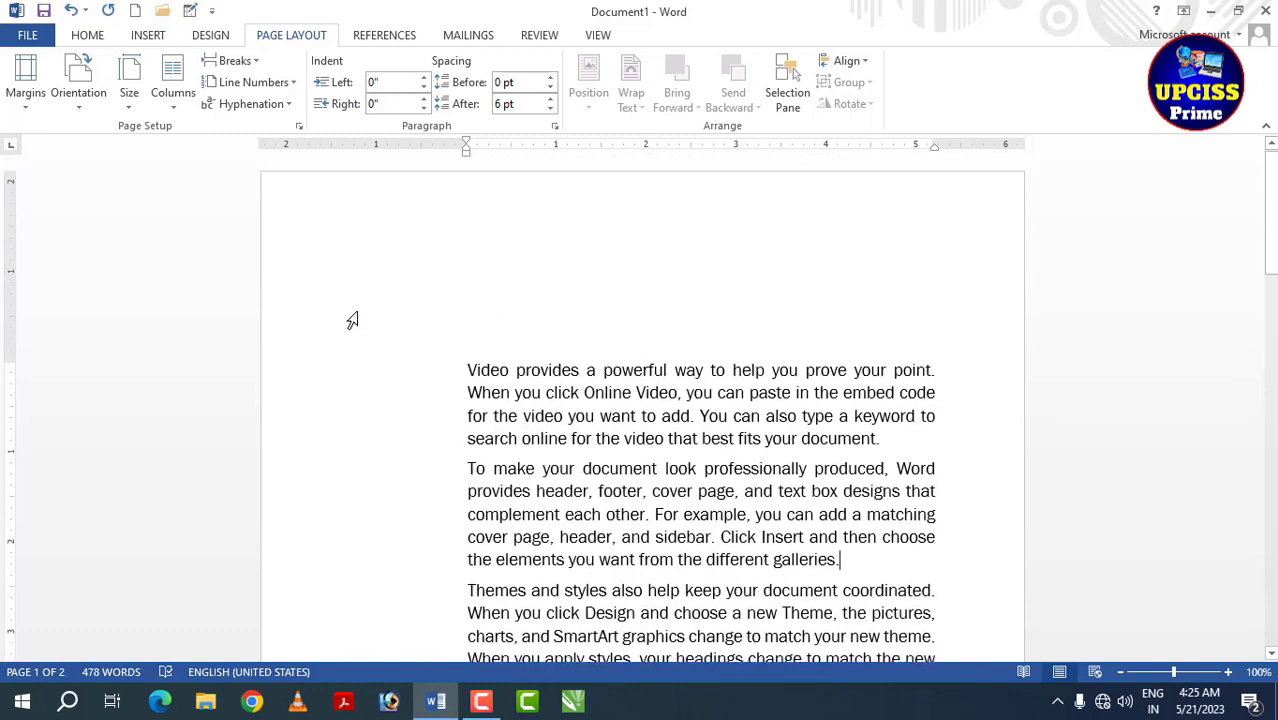
- Set the gutter to 0" with its position at Left, and apply the Normal margin preset to the document
left_click(28, 95)
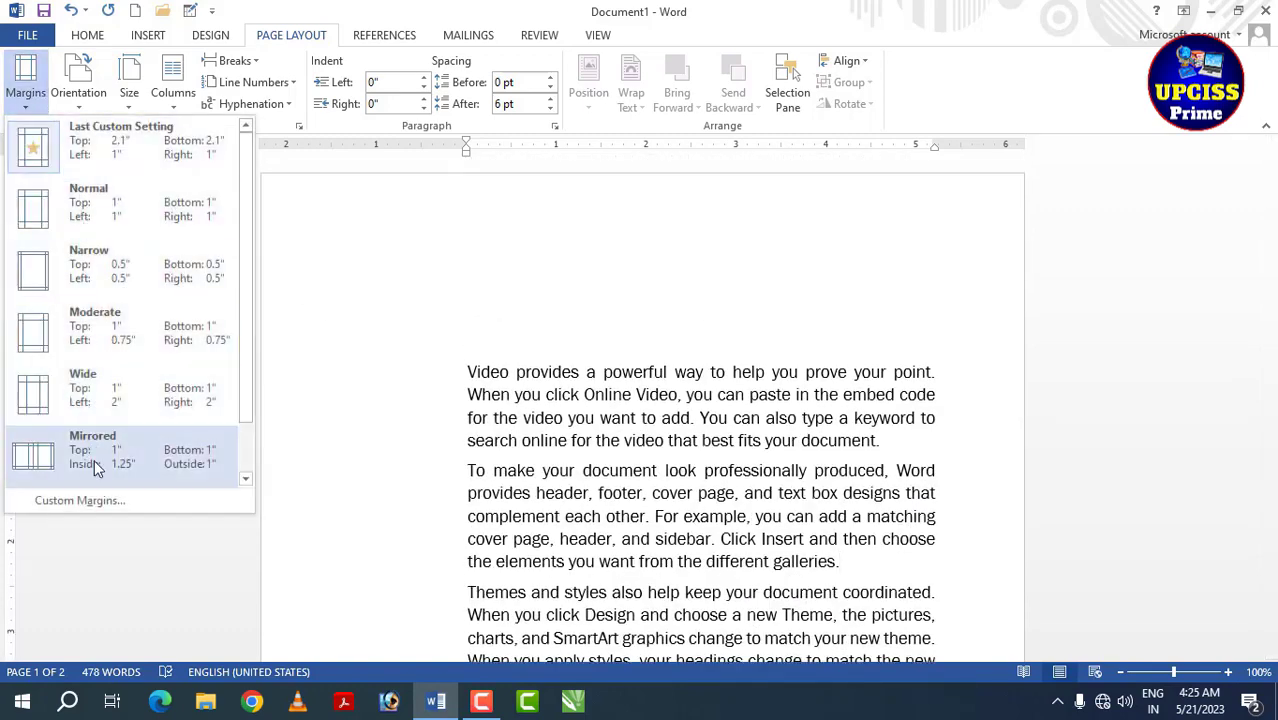
left_click(100, 501)
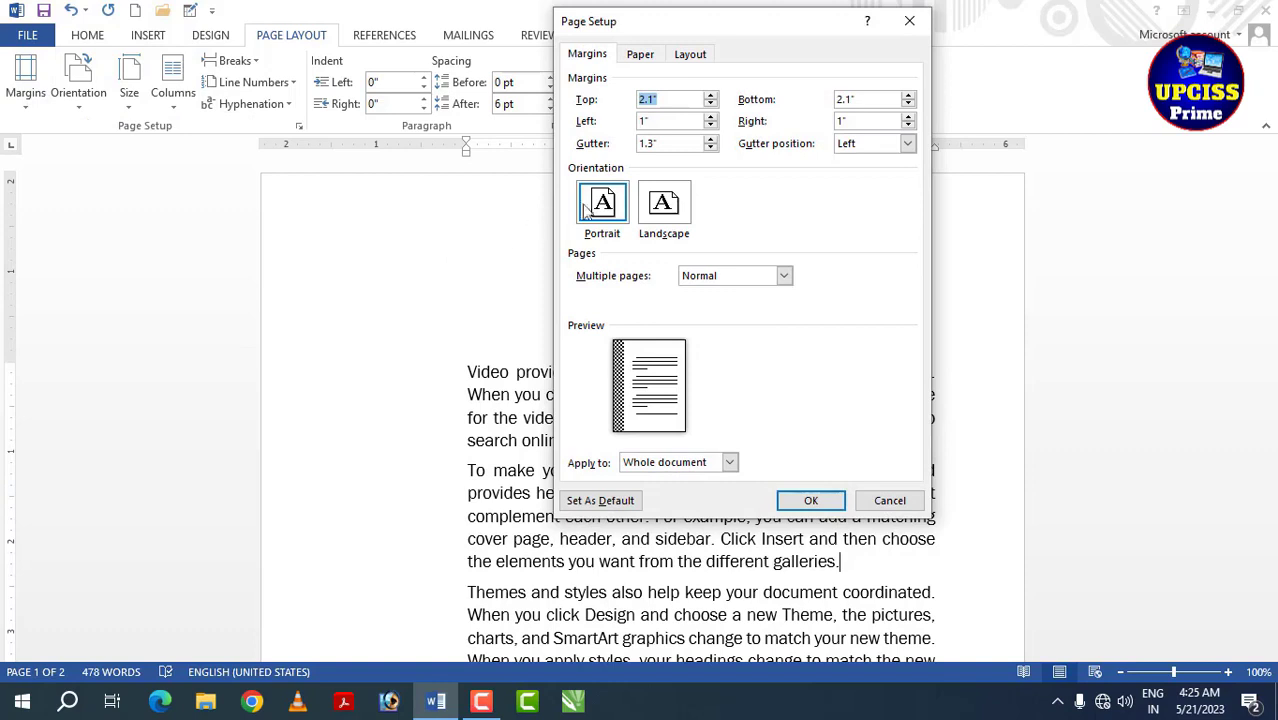
left_click(711, 147)
left_click(908, 144)
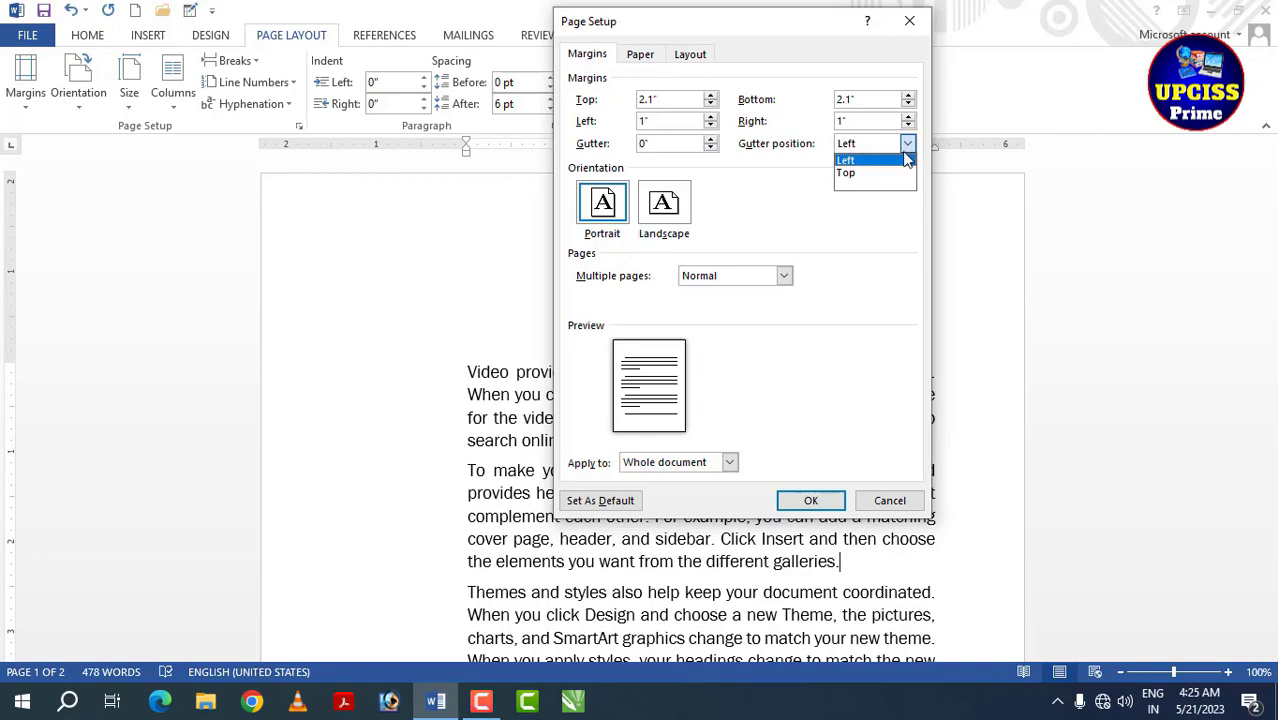
left_click(864, 161)
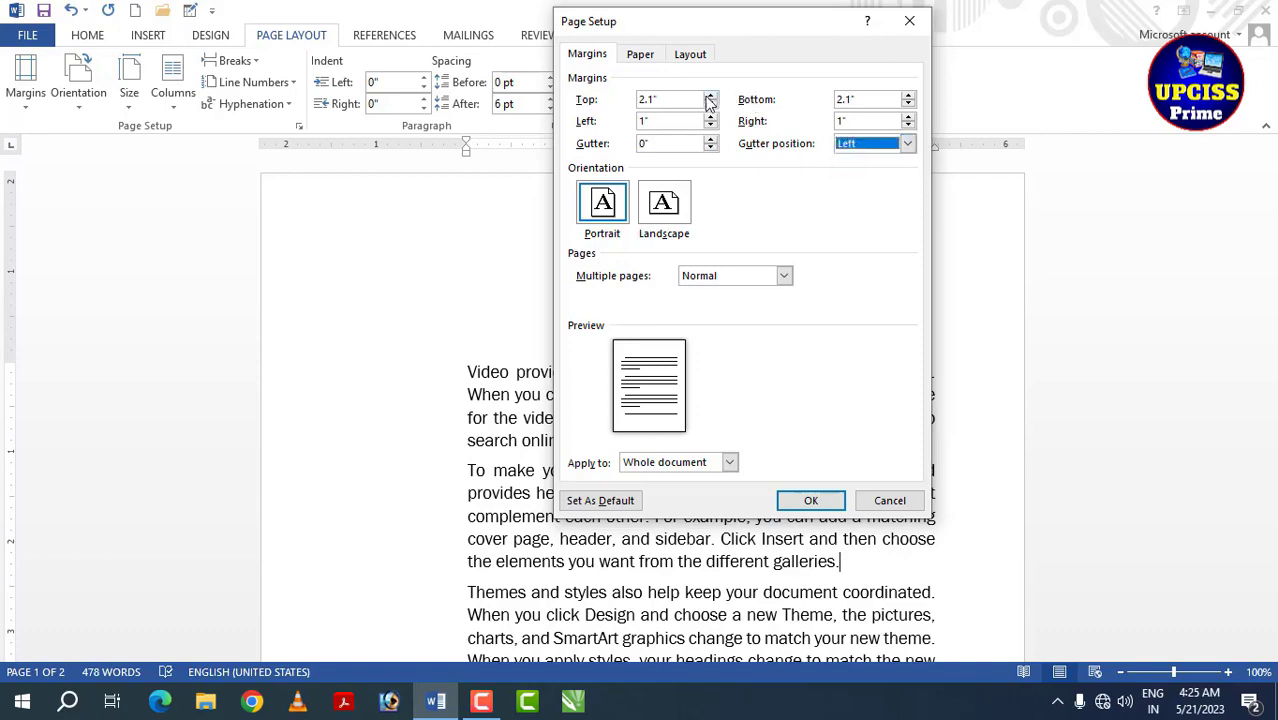
left_click(810, 500)
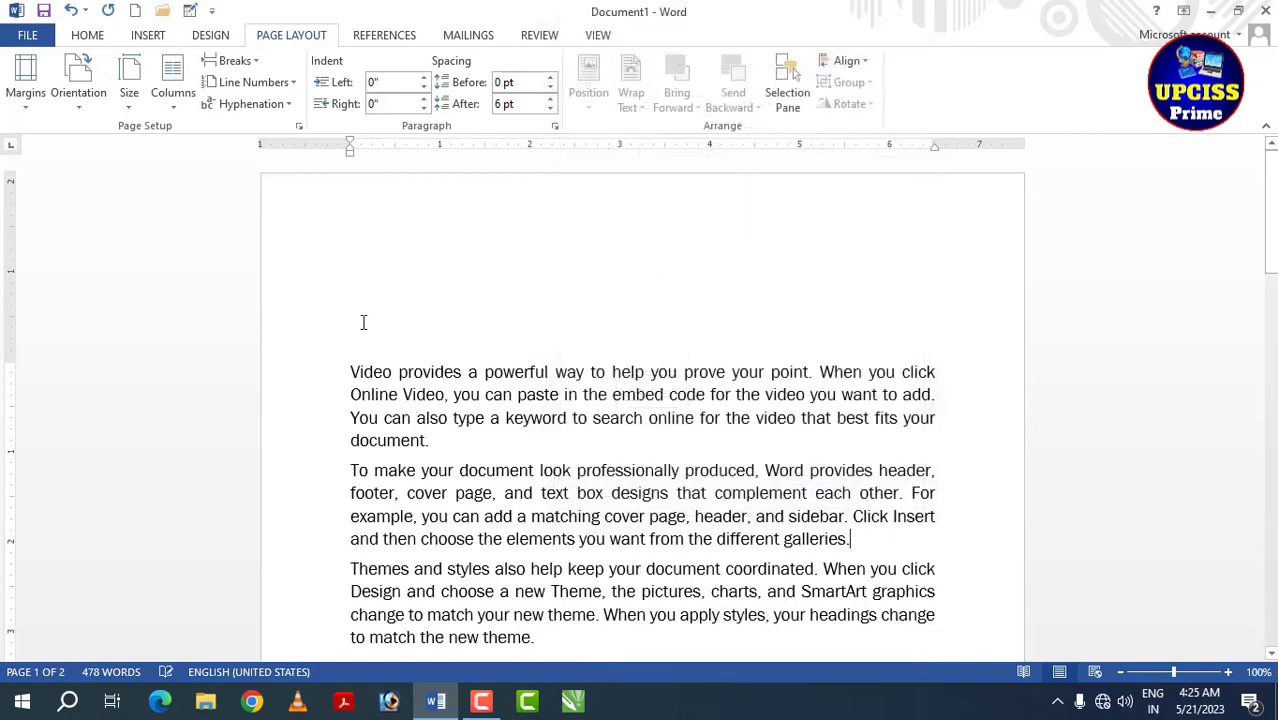
left_click(40, 108)
left_click(90, 208)
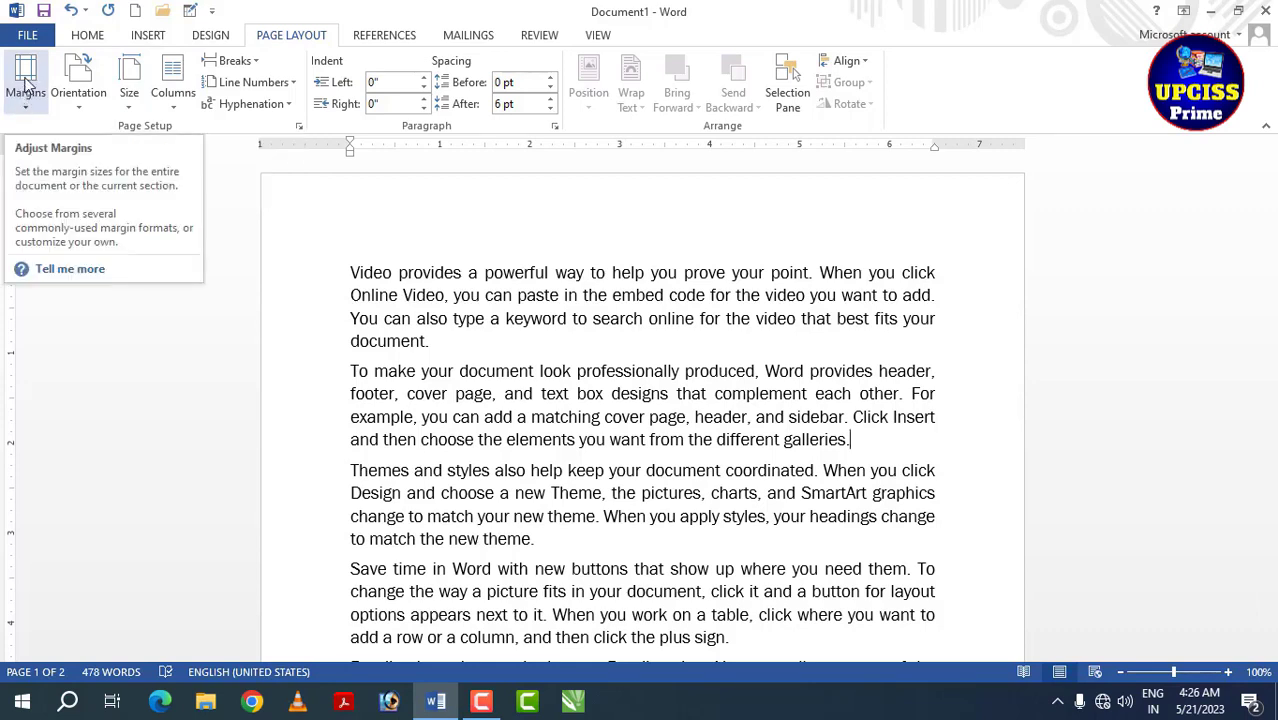
- Switch the document's page orientation to Landscape
left_click(81, 110)
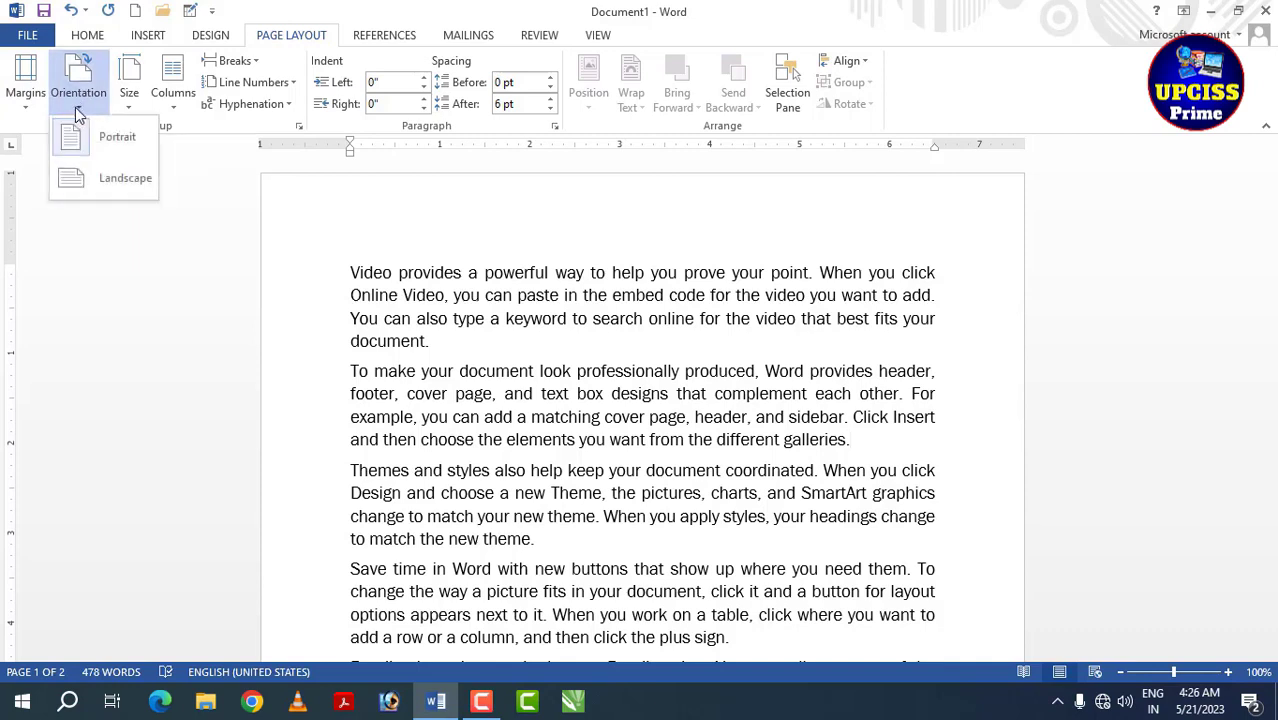
left_click(140, 240)
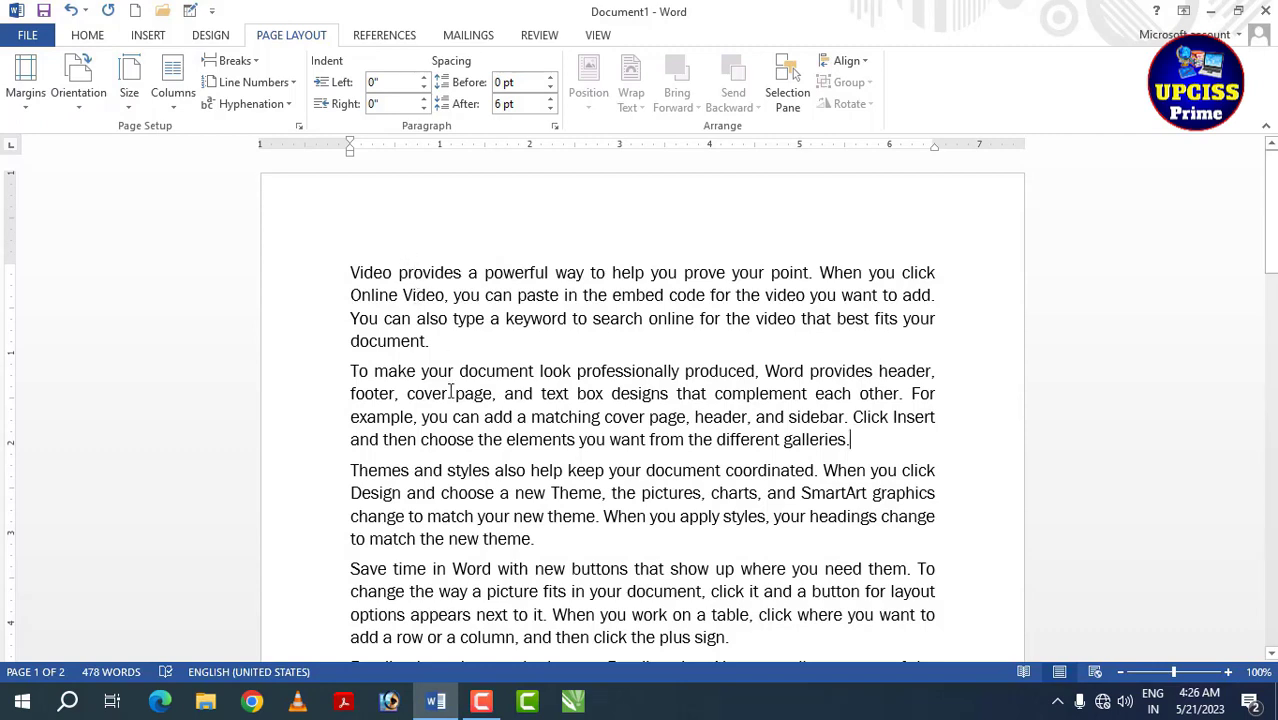
left_click(82, 106)
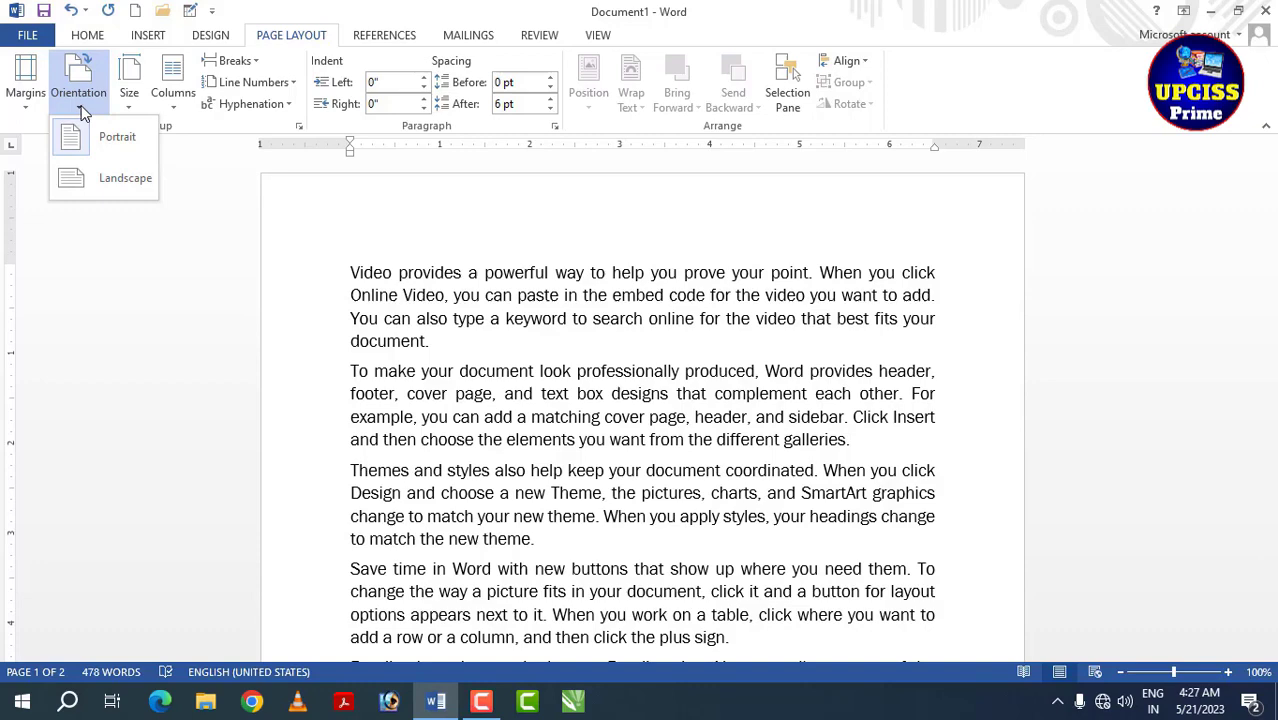
left_click(106, 180)
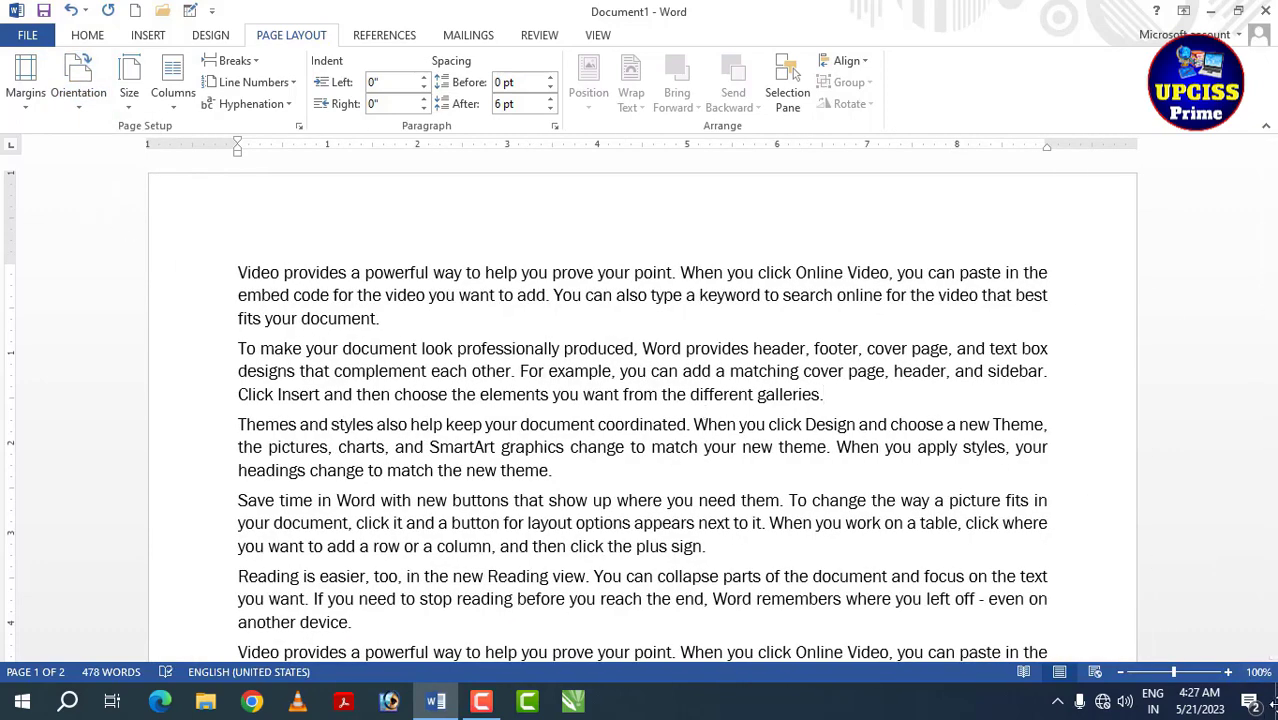
left_click(1121, 673)
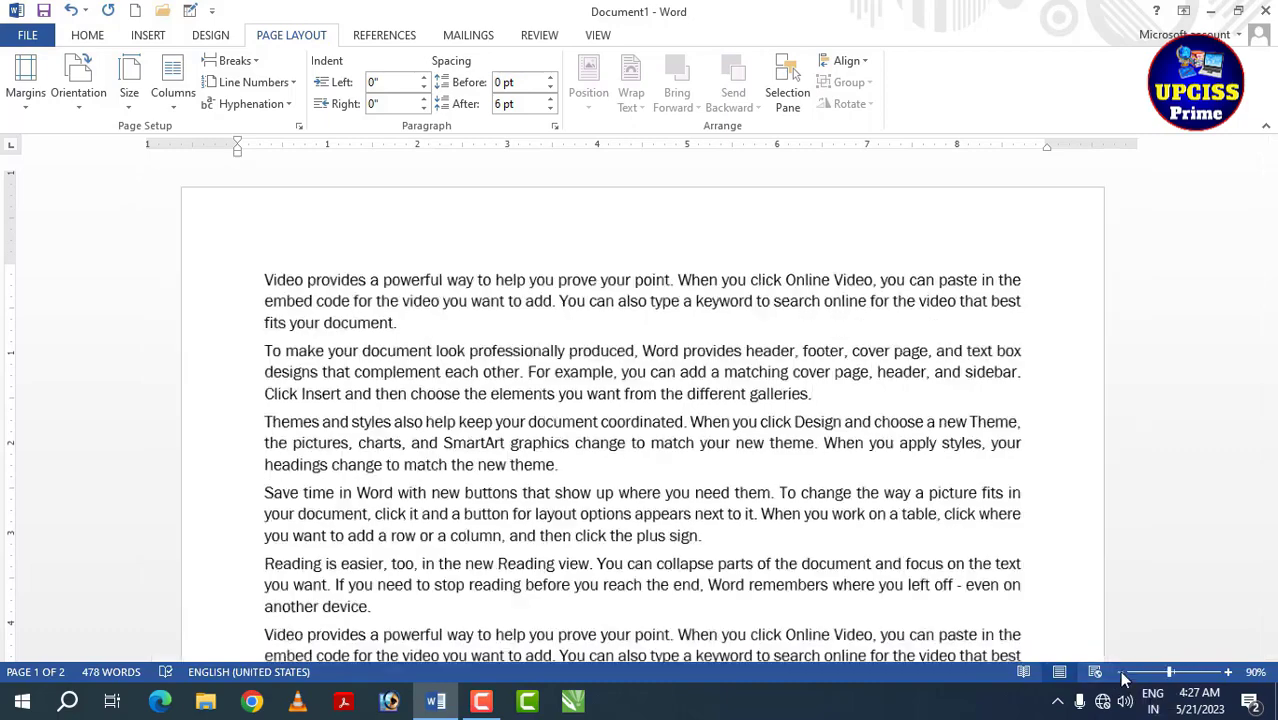
left_click(1121, 673)
left_click(1121, 673)
left_click(1121, 673)
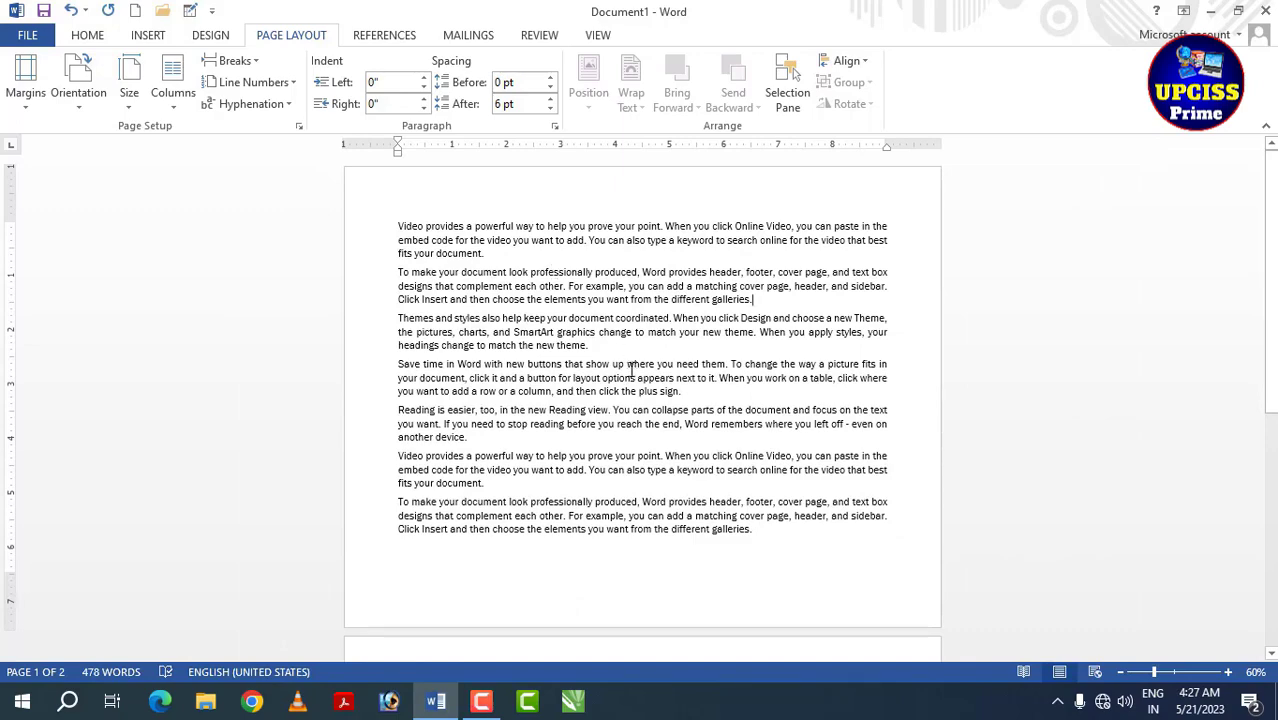
- Return the document's page orientation to Portrait
left_click(78, 80)
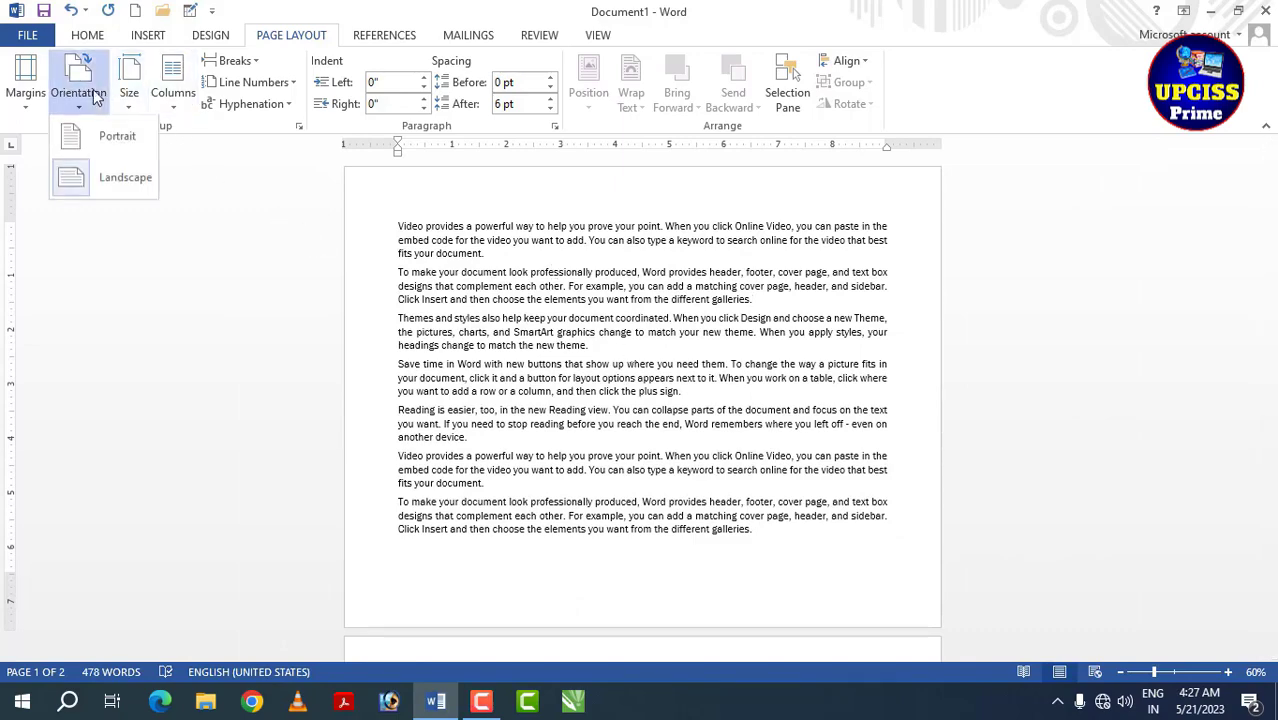
left_click(110, 148)
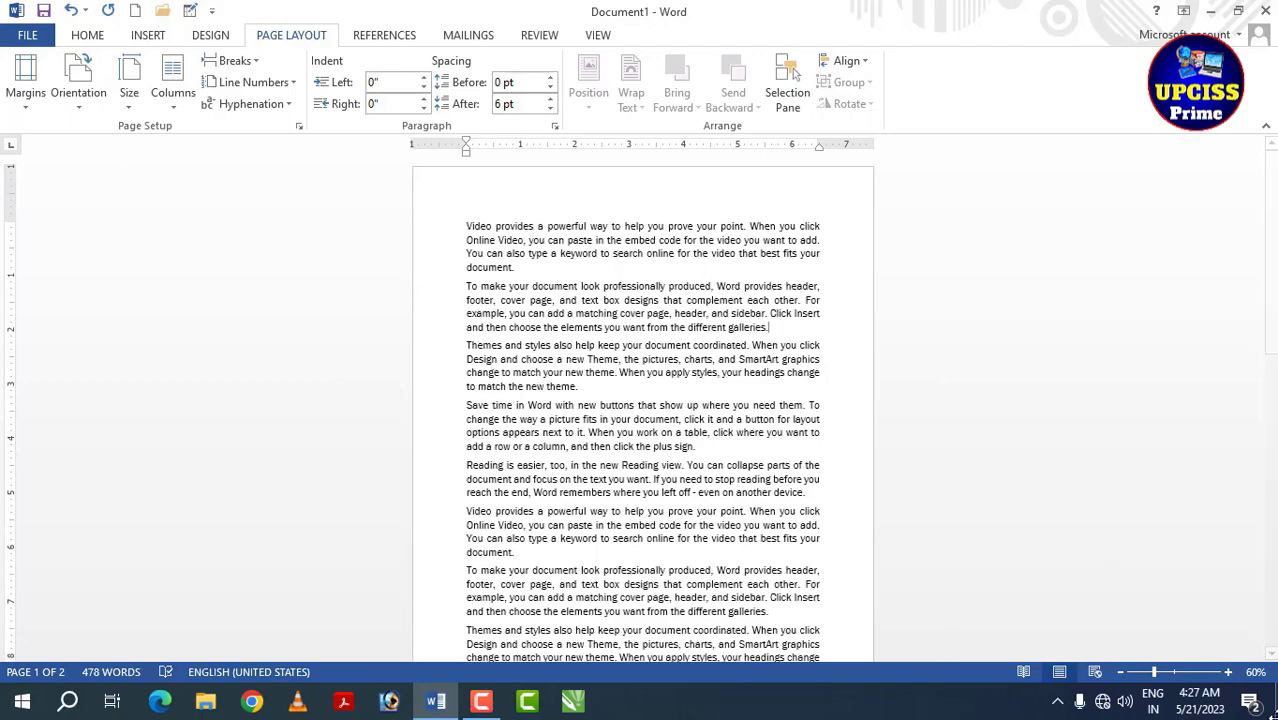
left_click(1228, 673)
left_click(1228, 673)
left_click(1228, 673)
left_click(1228, 673)
left_click(1228, 673)
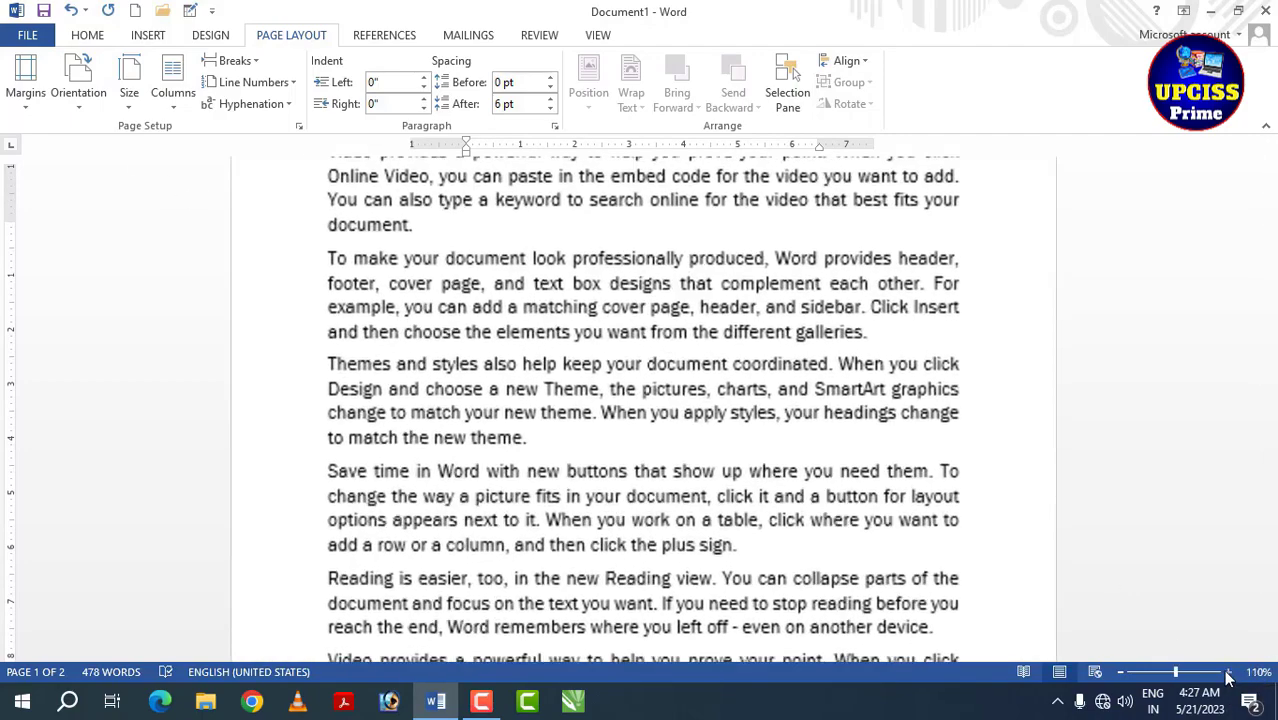
left_click(1228, 673)
left_click(1228, 673)
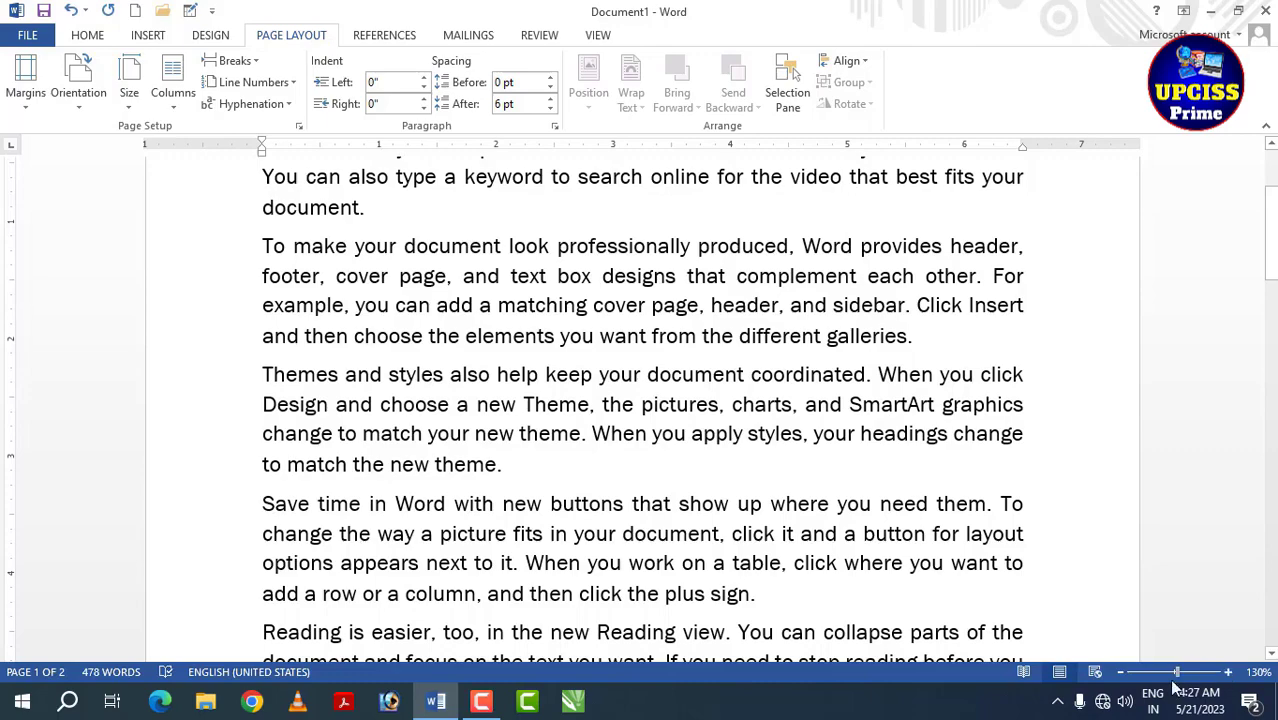
left_click(1120, 672)
left_click(1120, 672)
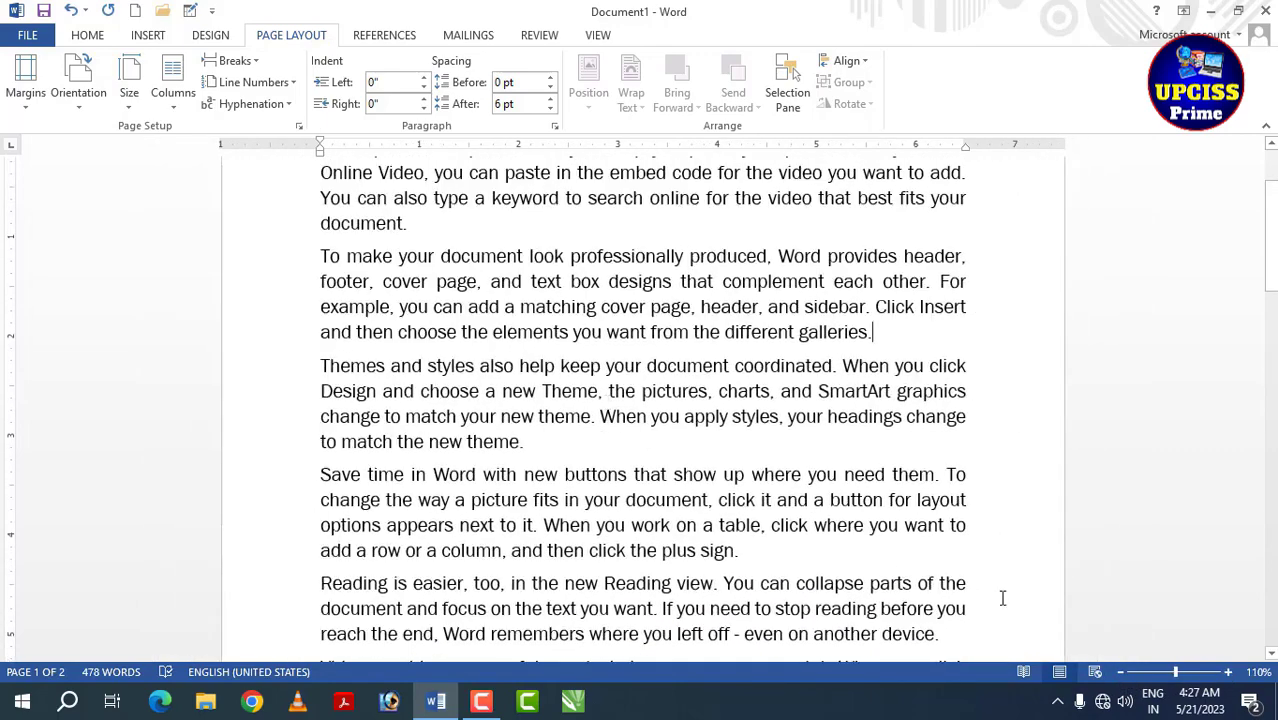
left_click(1120, 672)
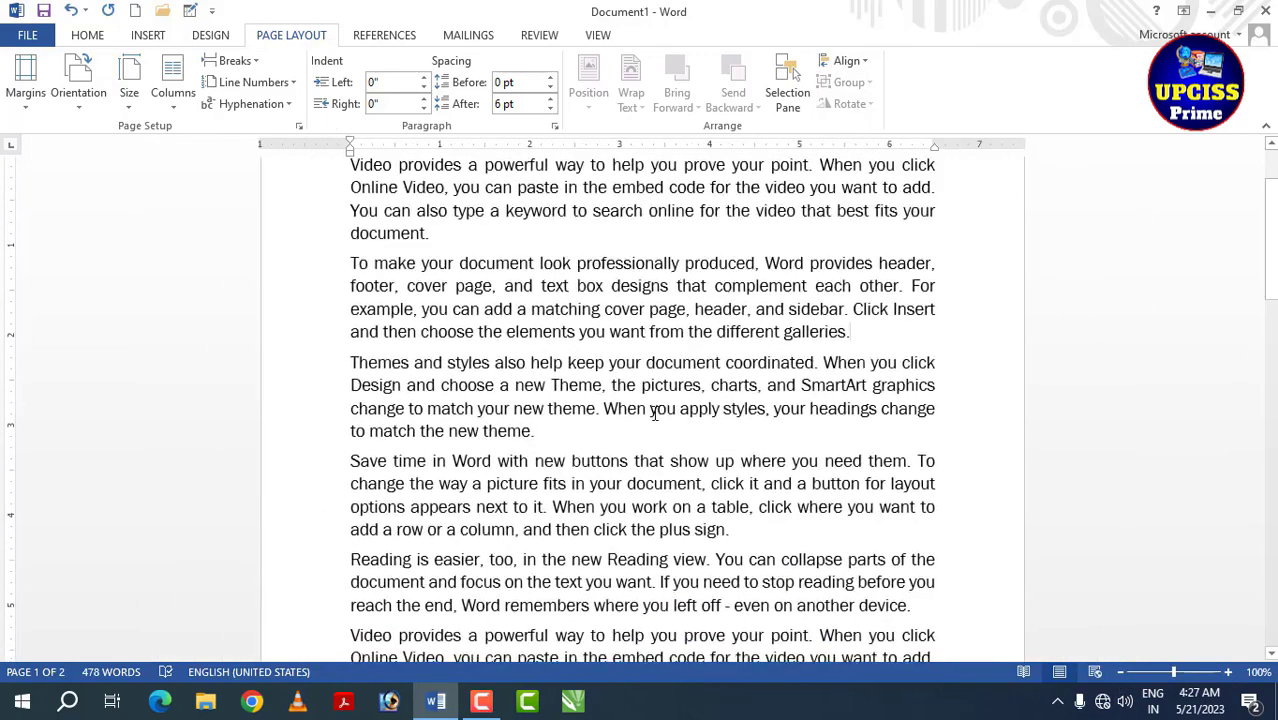
scroll(660, 405, "up", 2)
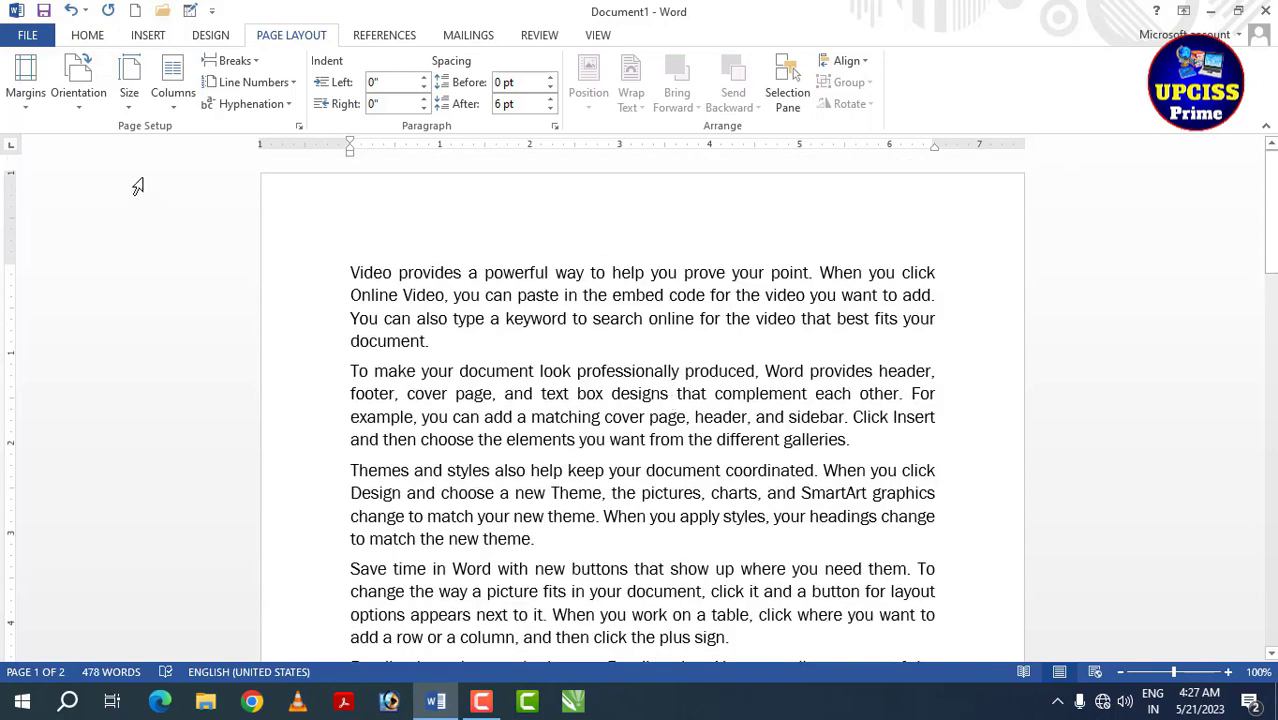
- Set the document's paper size to A4 (8.27" x 11.69")
left_click(130, 95)
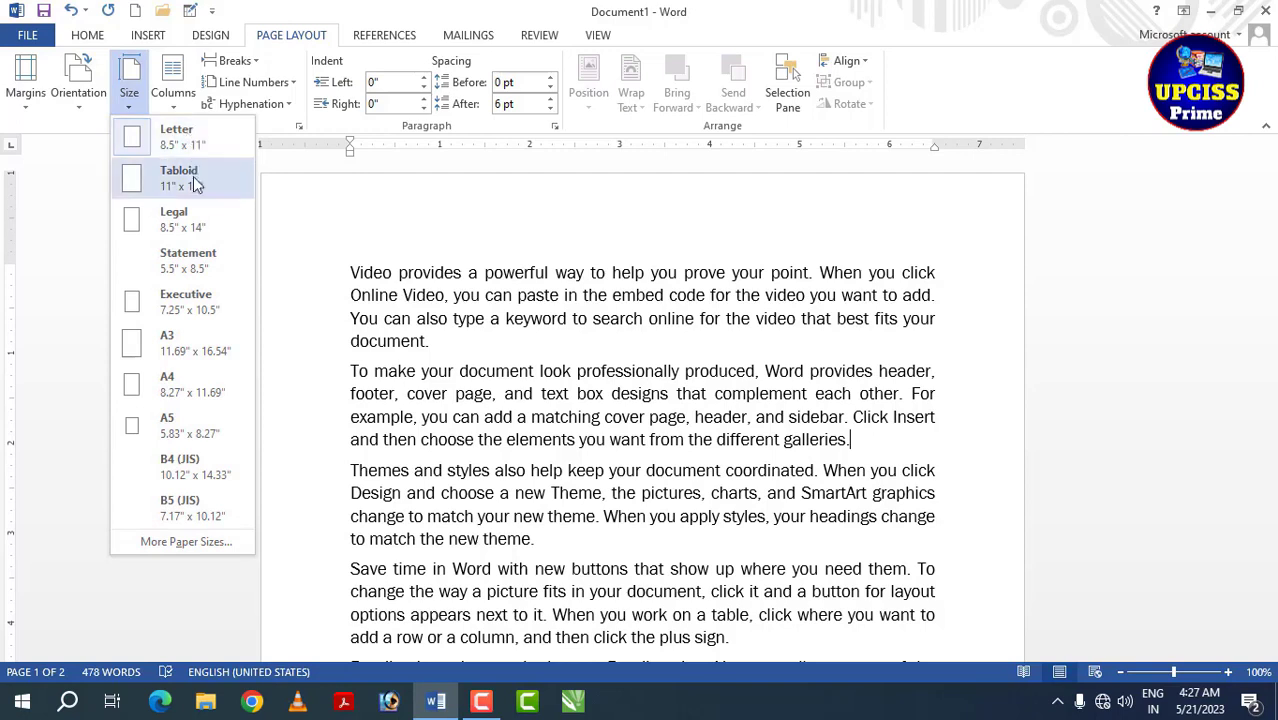
left_click(497, 378)
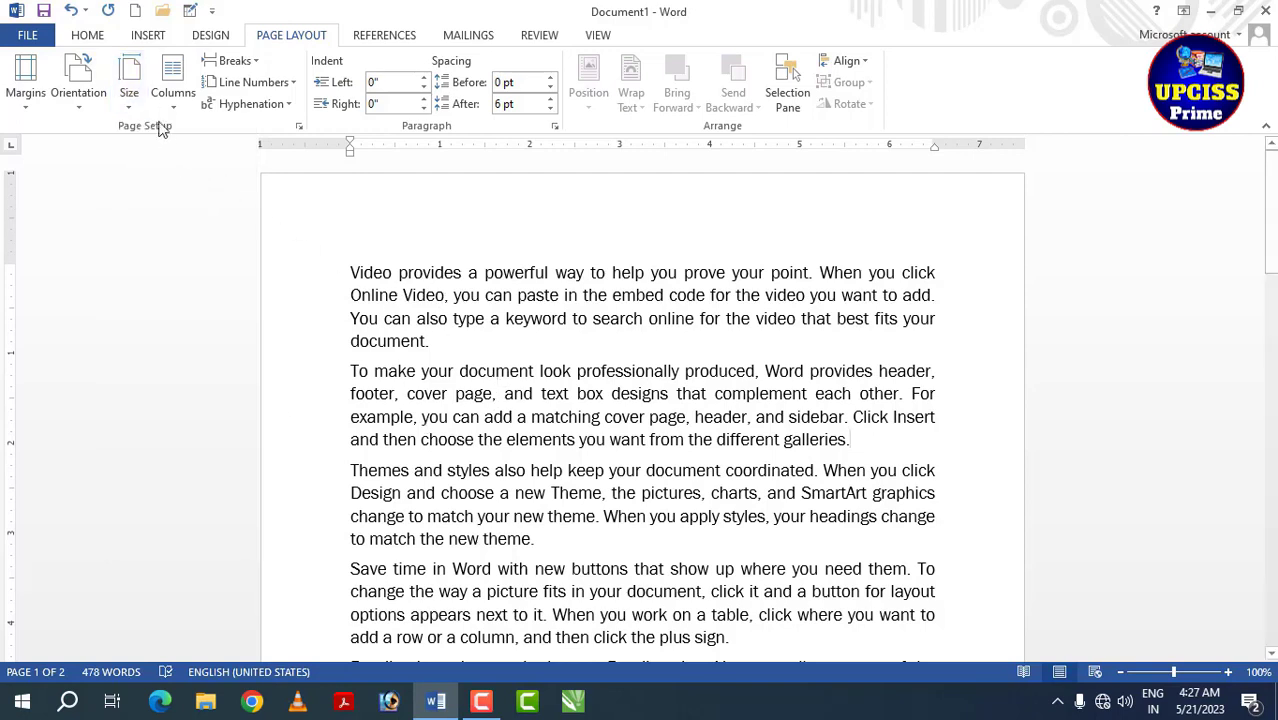
left_click(130, 100)
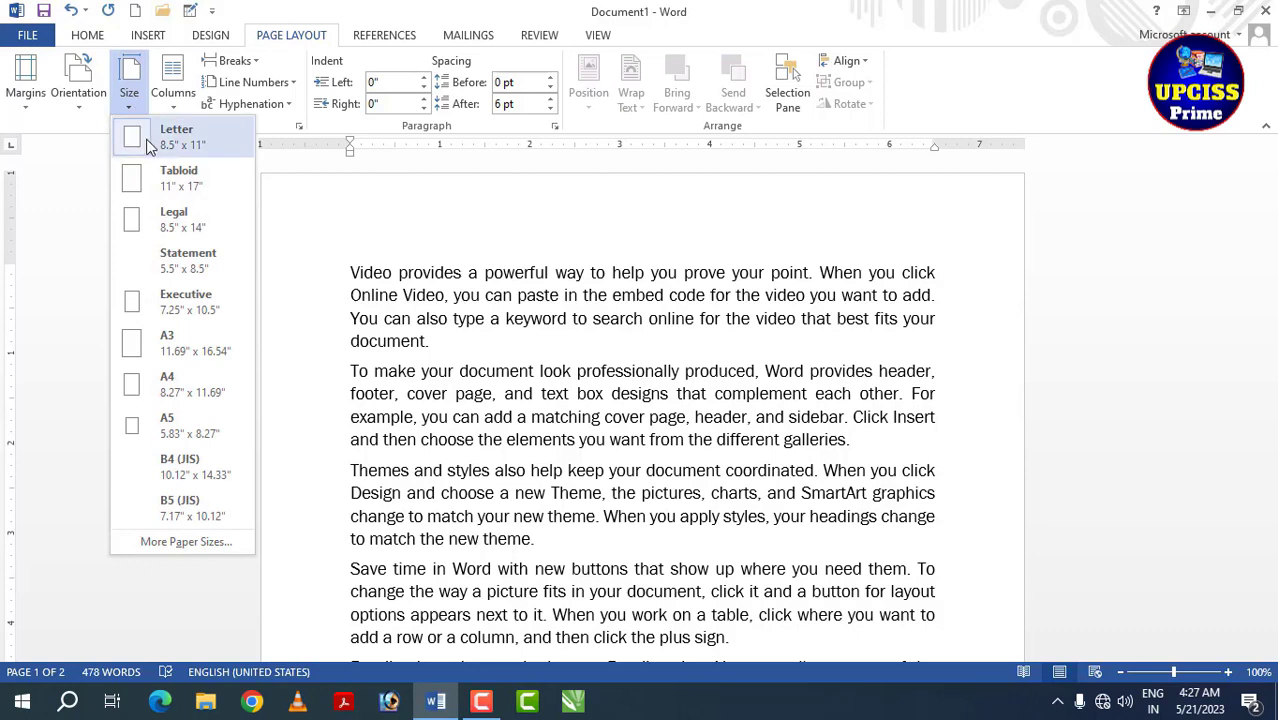
left_click(157, 388)
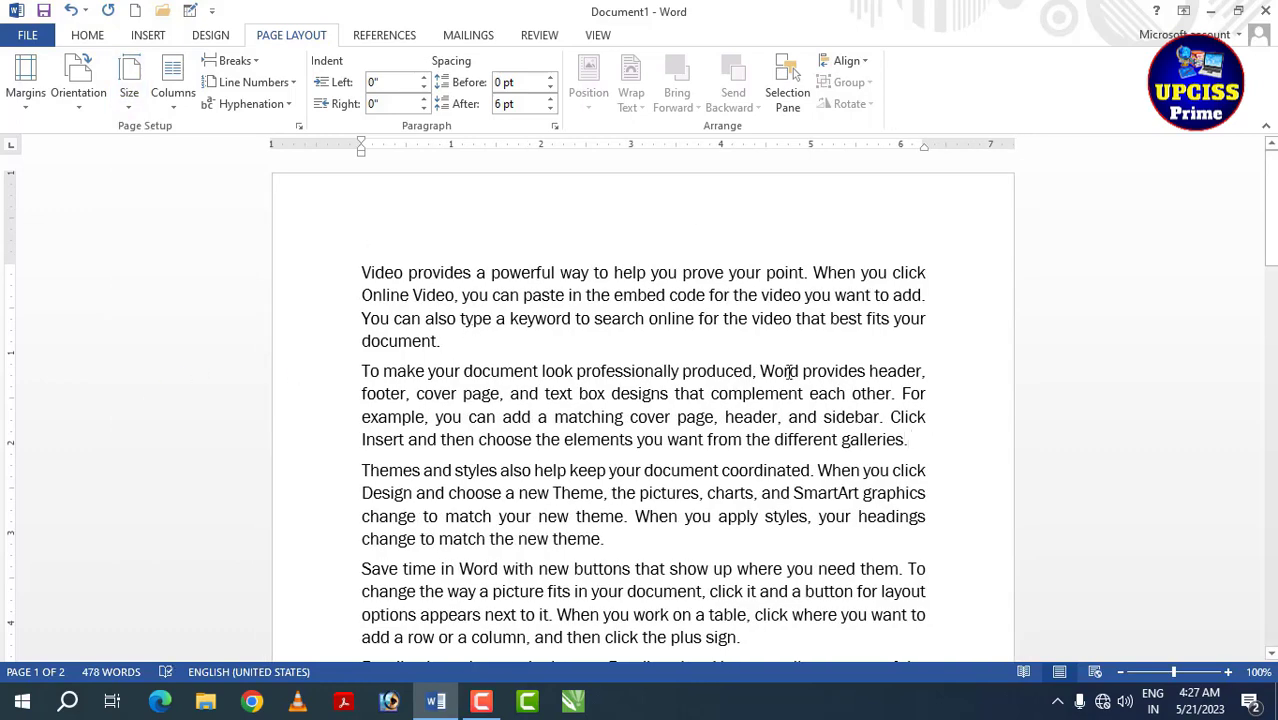
left_click(176, 100)
- Set a custom paper width of 8.4" in the paper size settings and apply it to the whole document
left_click(131, 100)
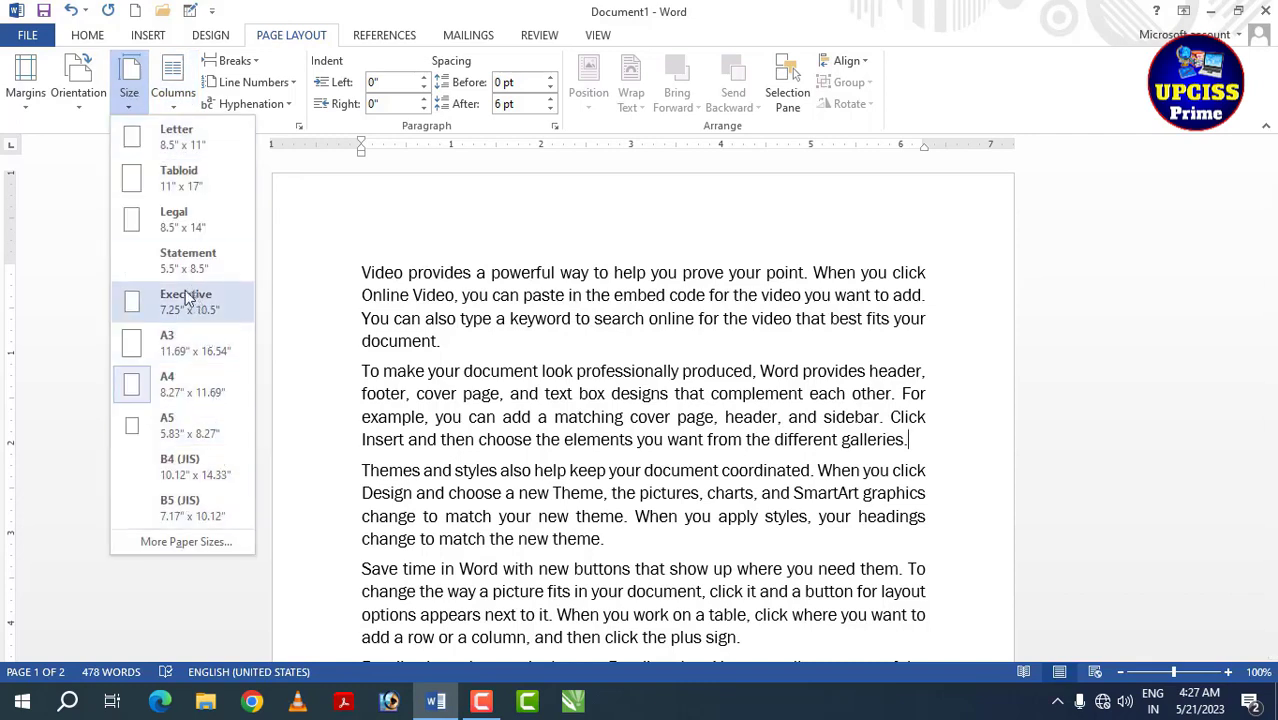
left_click(165, 548)
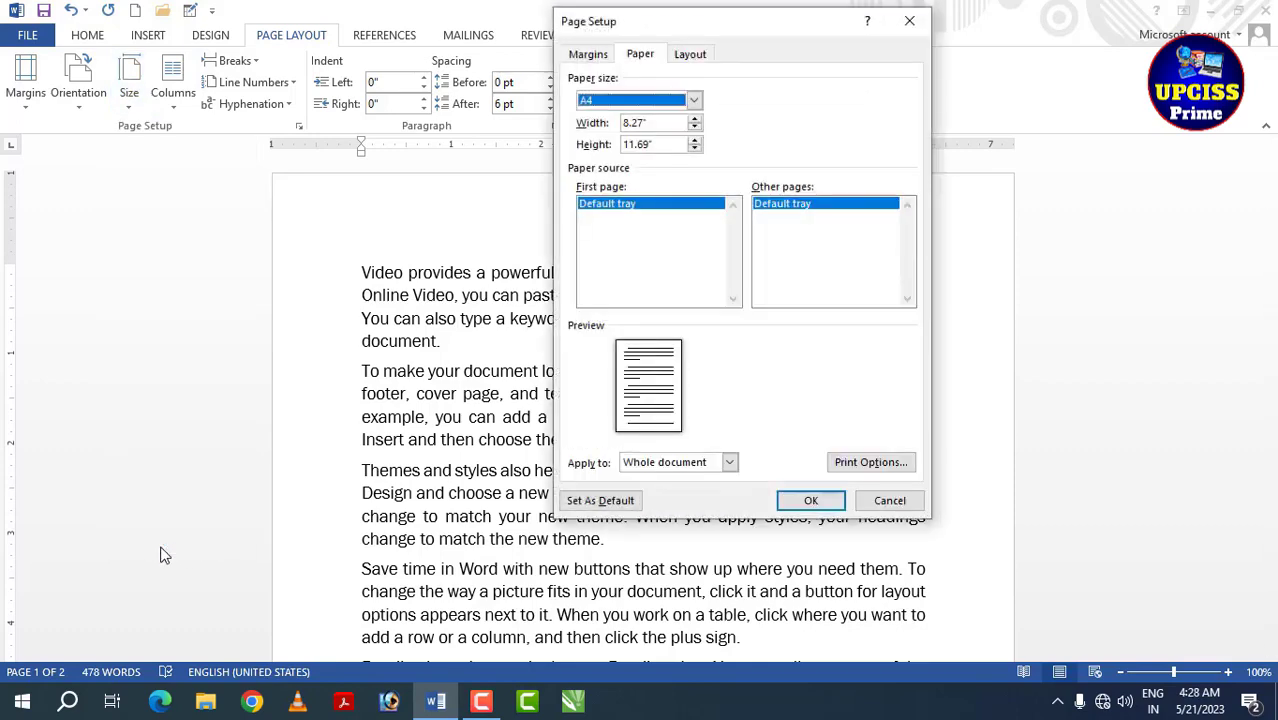
left_click(695, 119)
left_click(695, 119)
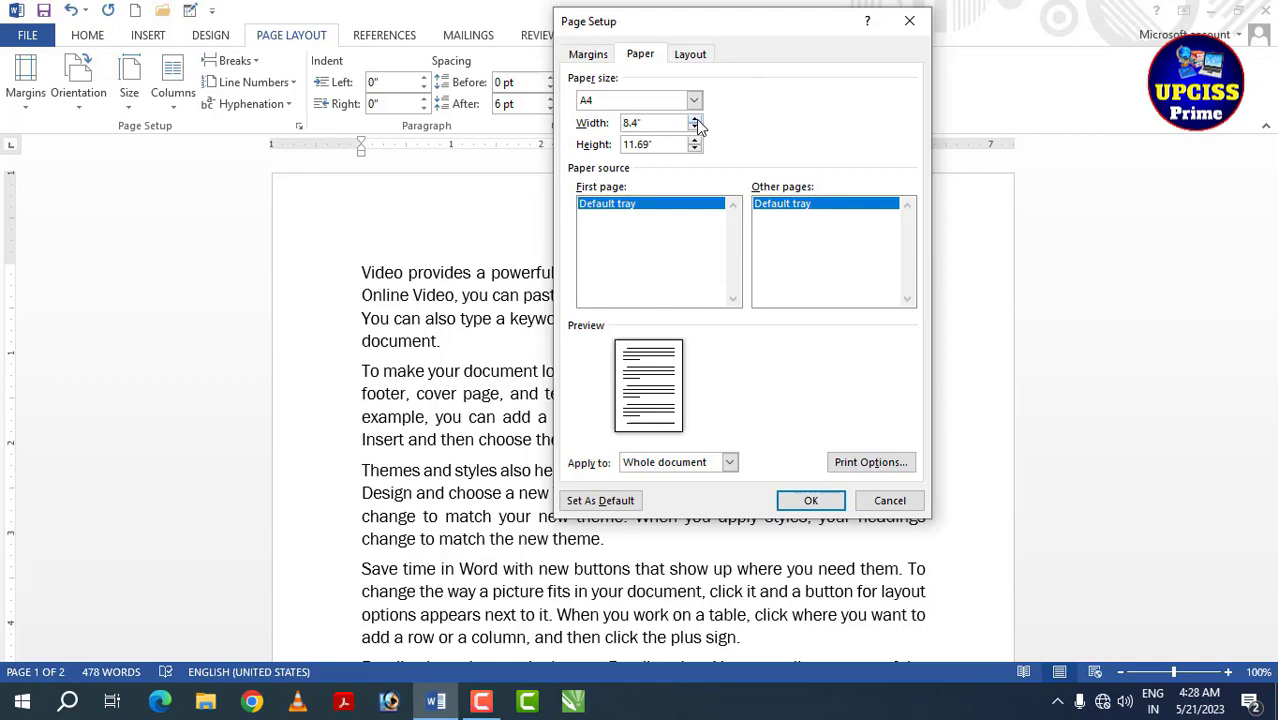
left_click(818, 501)
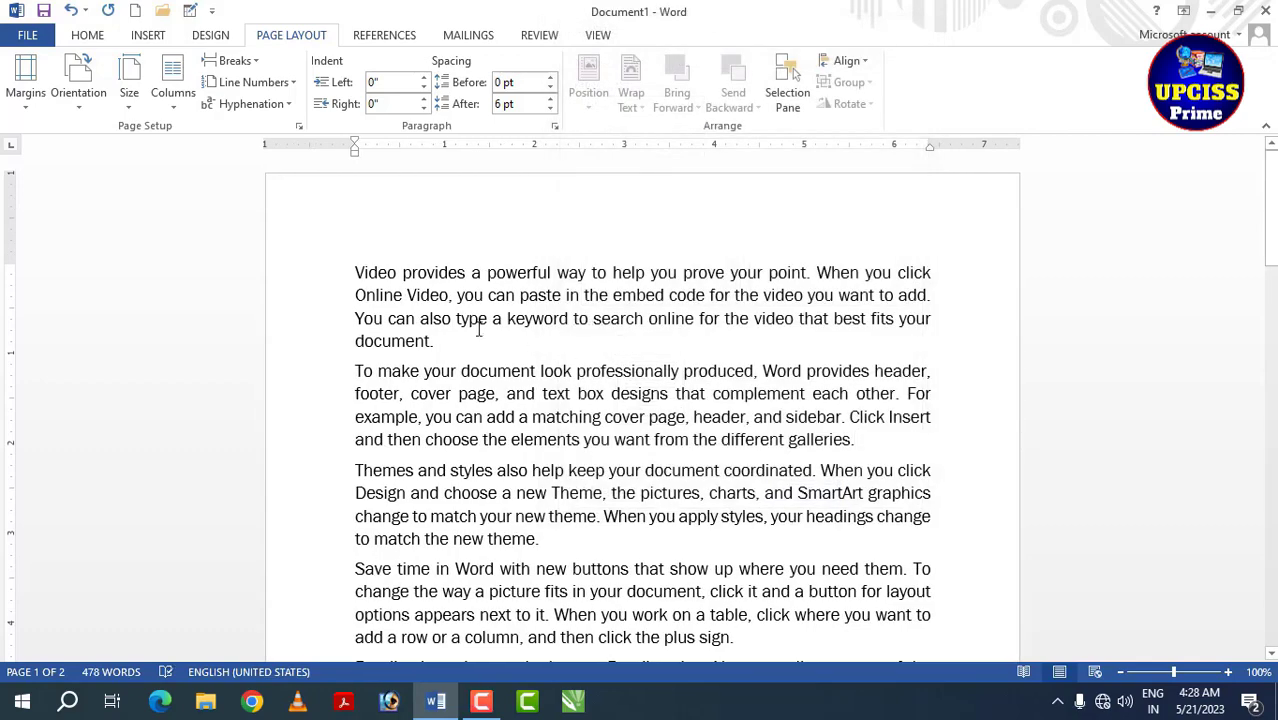
- Return the document's paper size to the A4 preset (8.27" x 11.69")
left_click(129, 92)
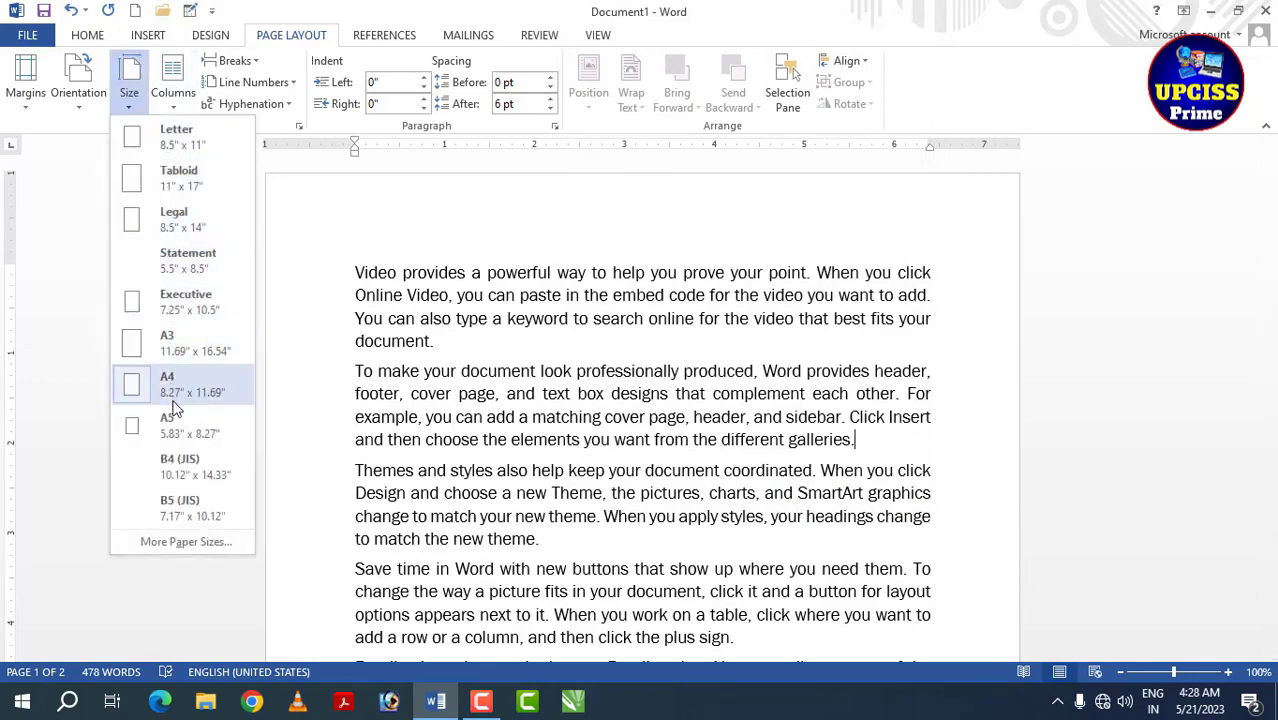
left_click(130, 390)
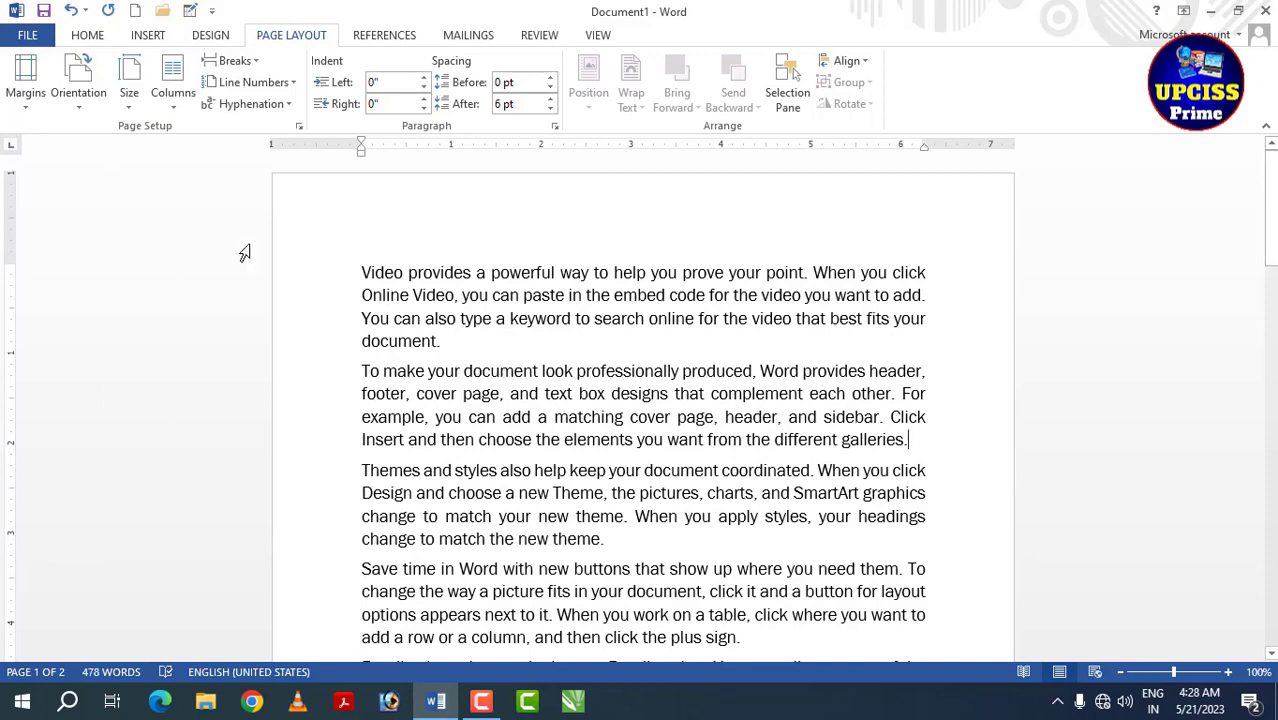
- Arrange the document's text in two equal columns and check how it flows down the first page
left_click(174, 113)
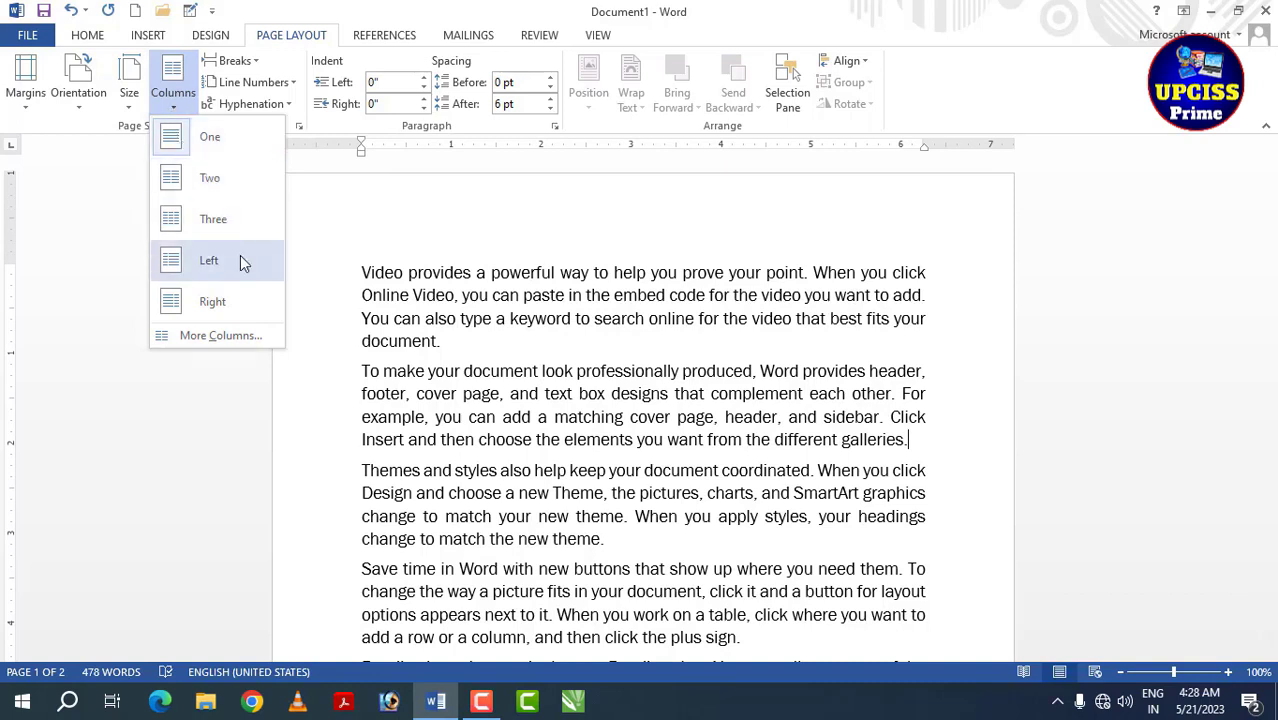
left_click(595, 345)
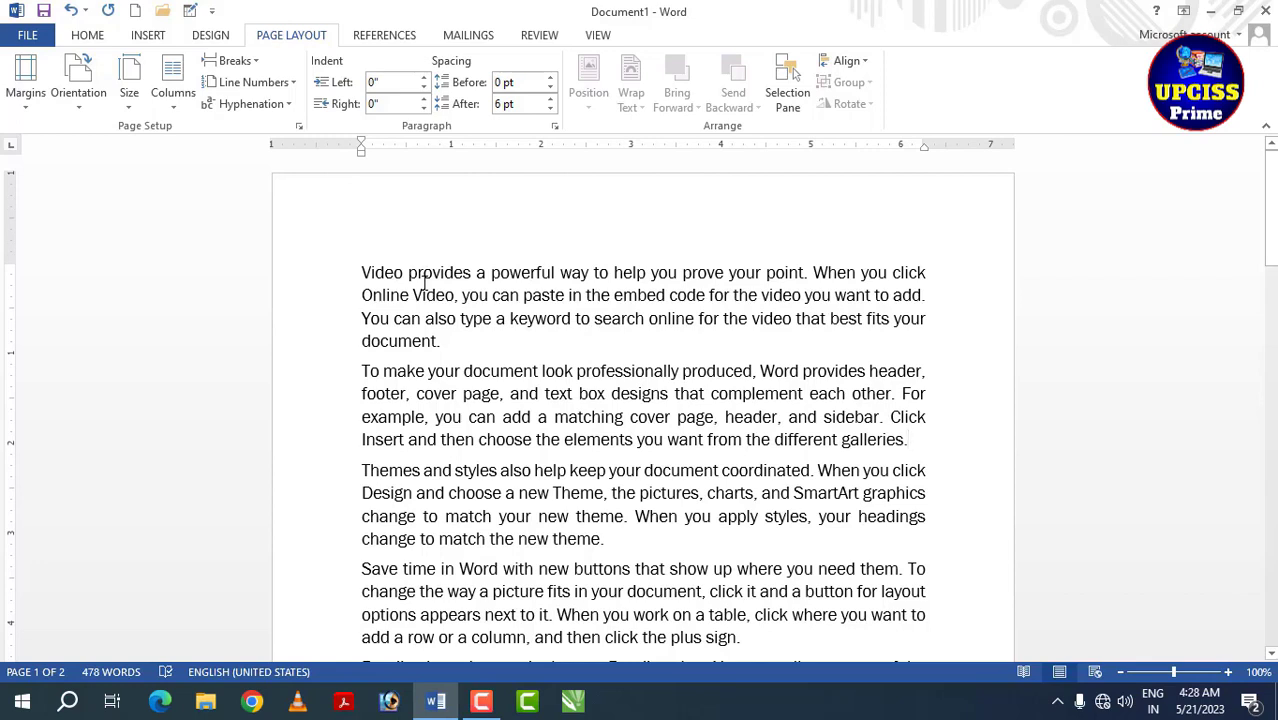
left_click(175, 112)
left_click(175, 180)
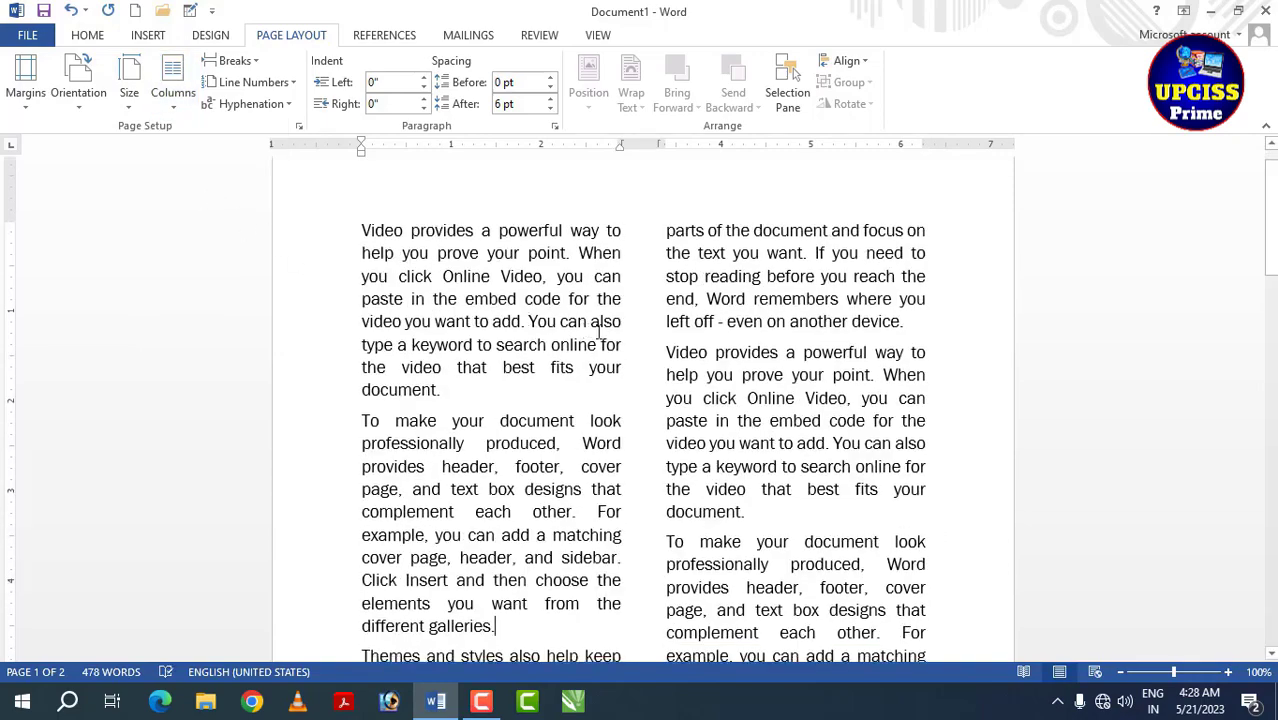
scroll(610, 290, "down", 15)
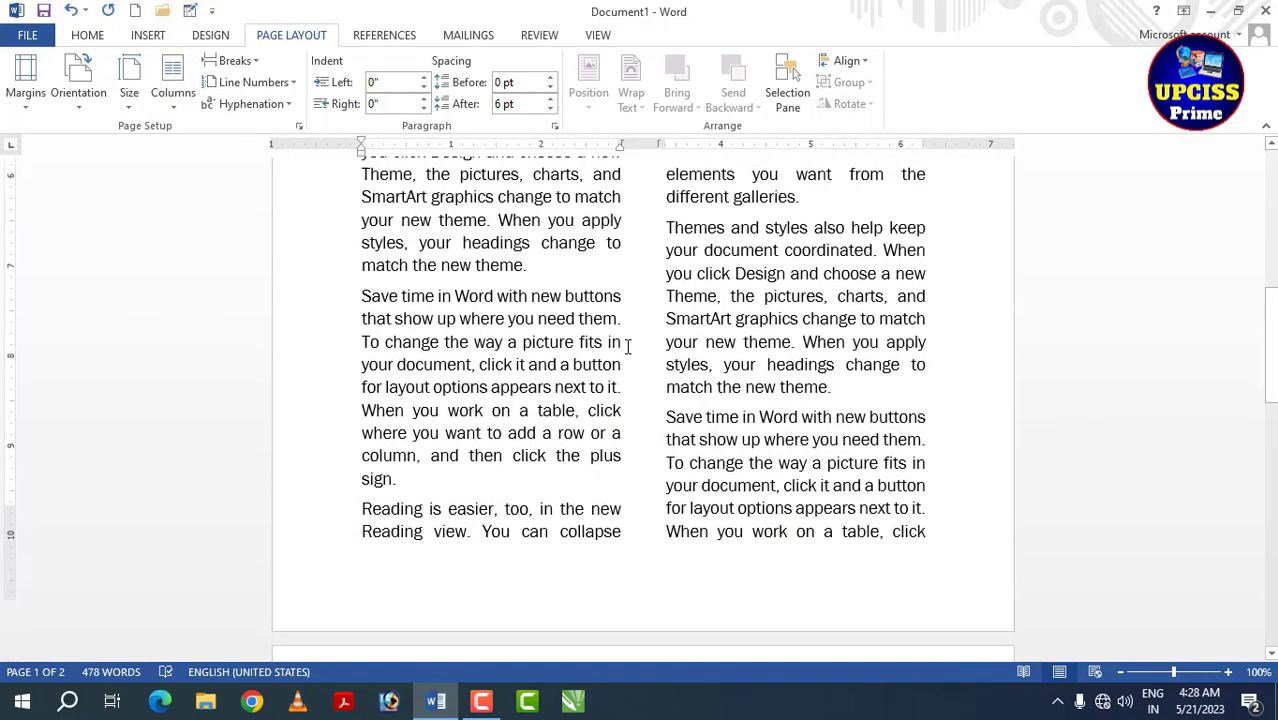
scroll(628, 343, "up", 15)
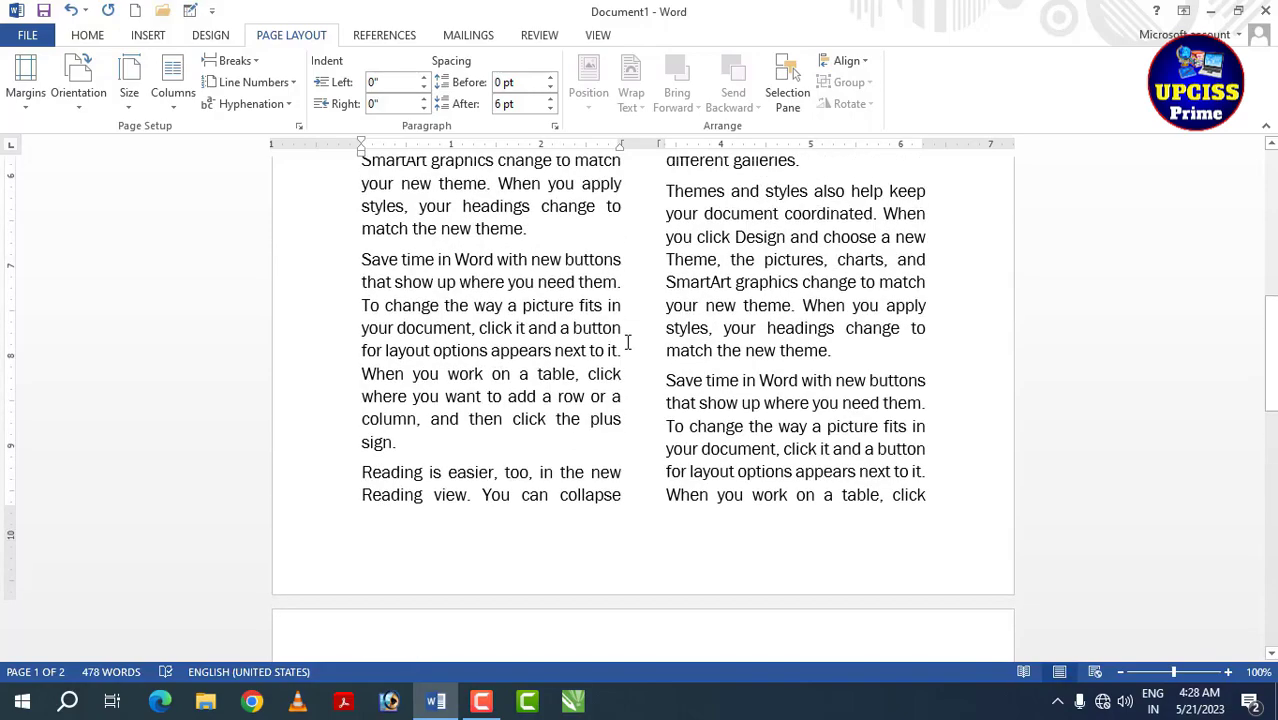
- Arrange the document's text in three columns and select passages in the first and second columns
left_click(173, 95)
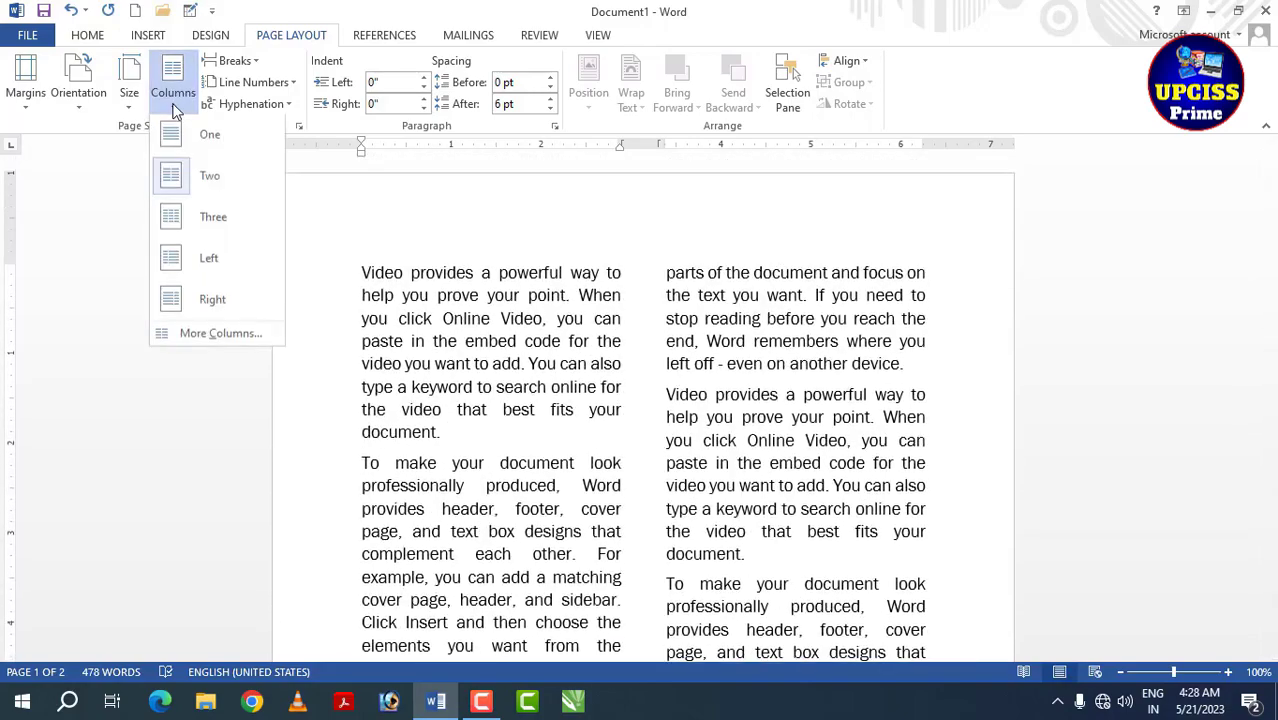
left_click(214, 220)
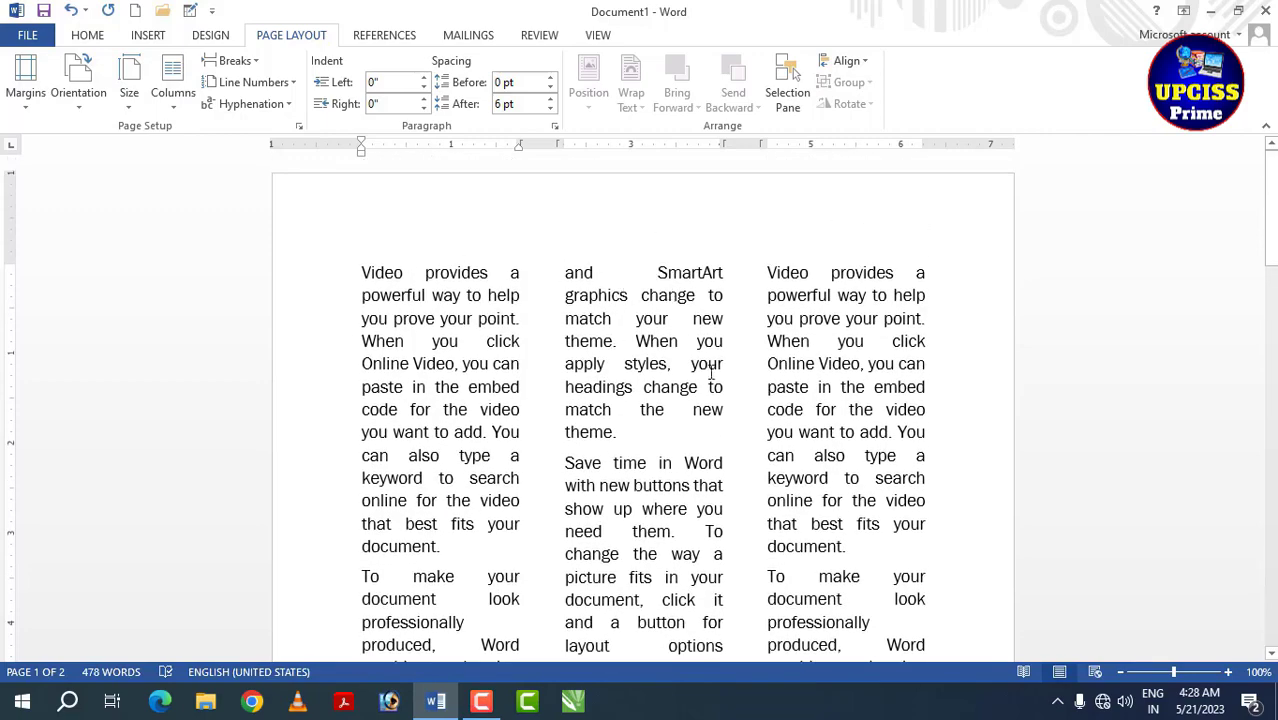
scroll(727, 441, "down", 8)
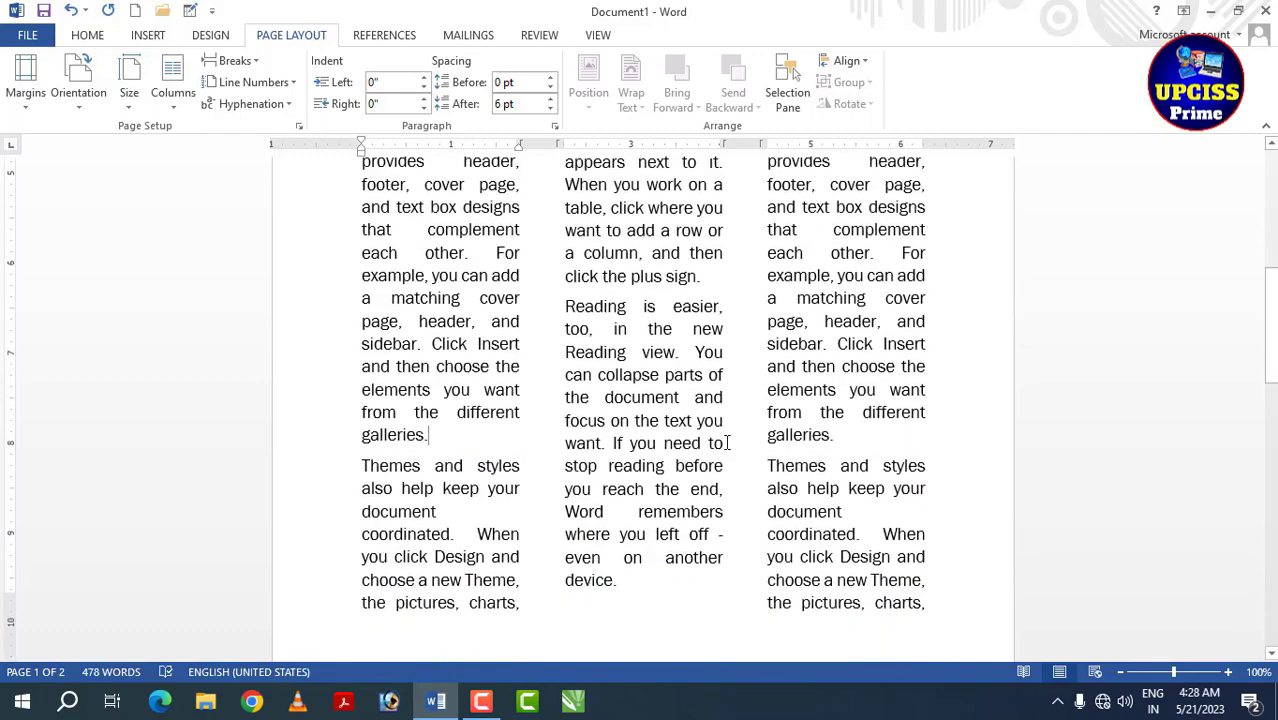
scroll(727, 442, "up", 4)
scroll(727, 442, "up", 3)
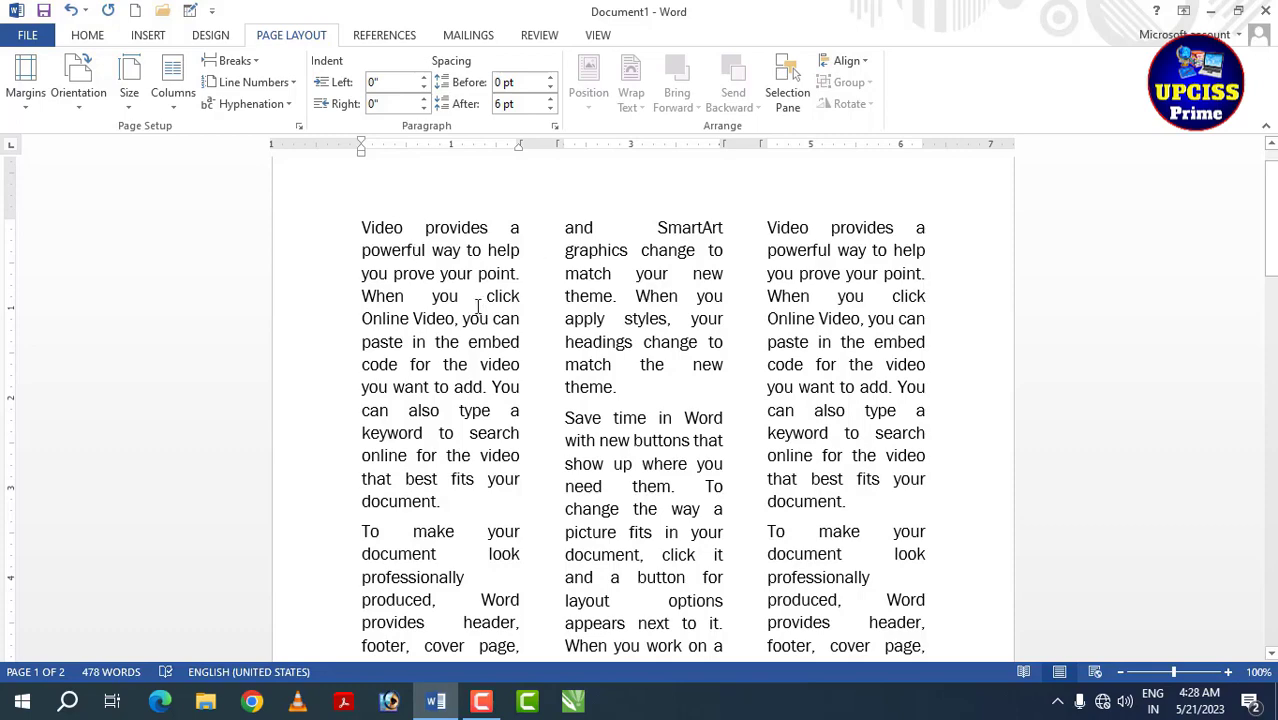
left_click_drag(459, 250, 472, 432)
scroll(457, 395, "down", 1)
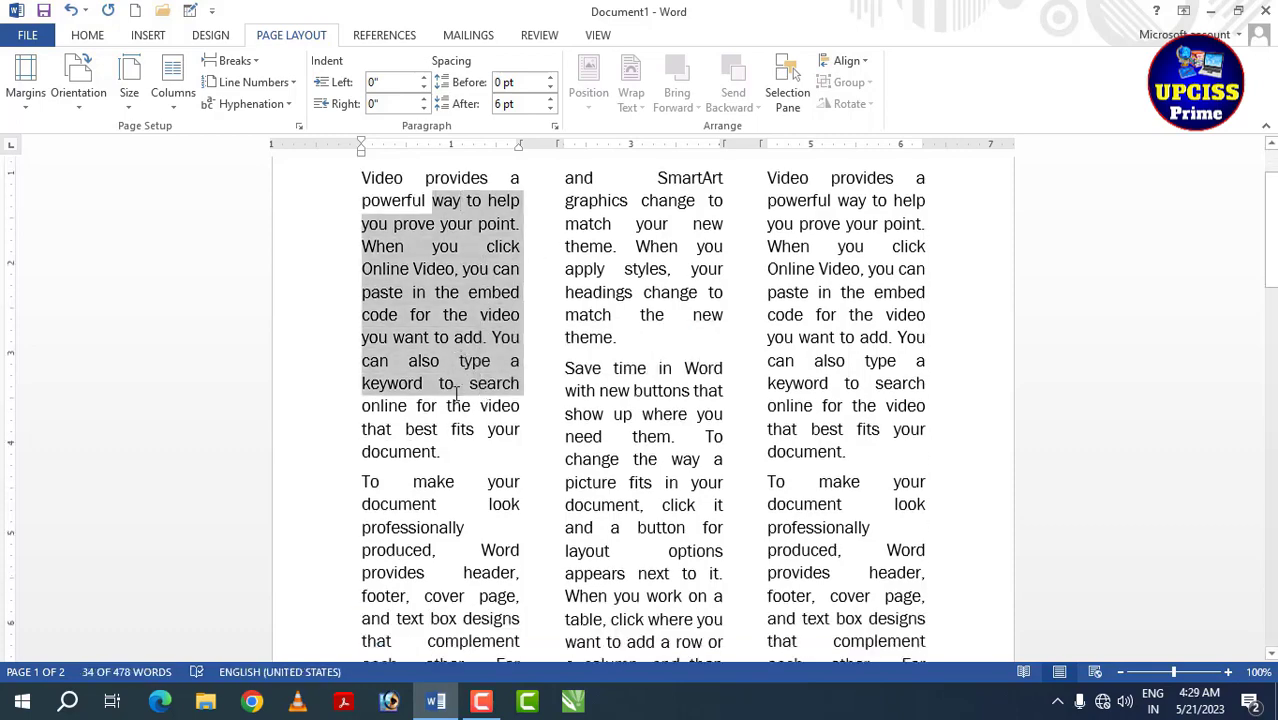
scroll(457, 395, "up", 1)
left_click_drag(566, 250, 620, 528)
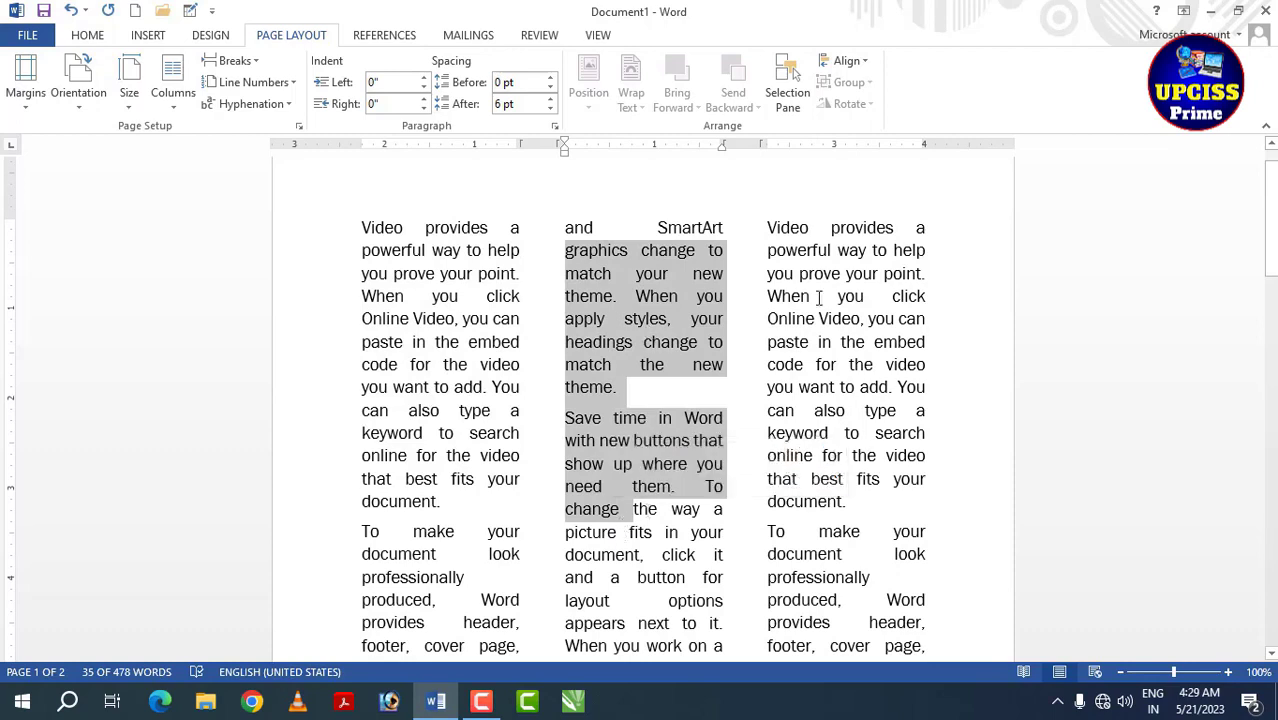
left_click(168, 106)
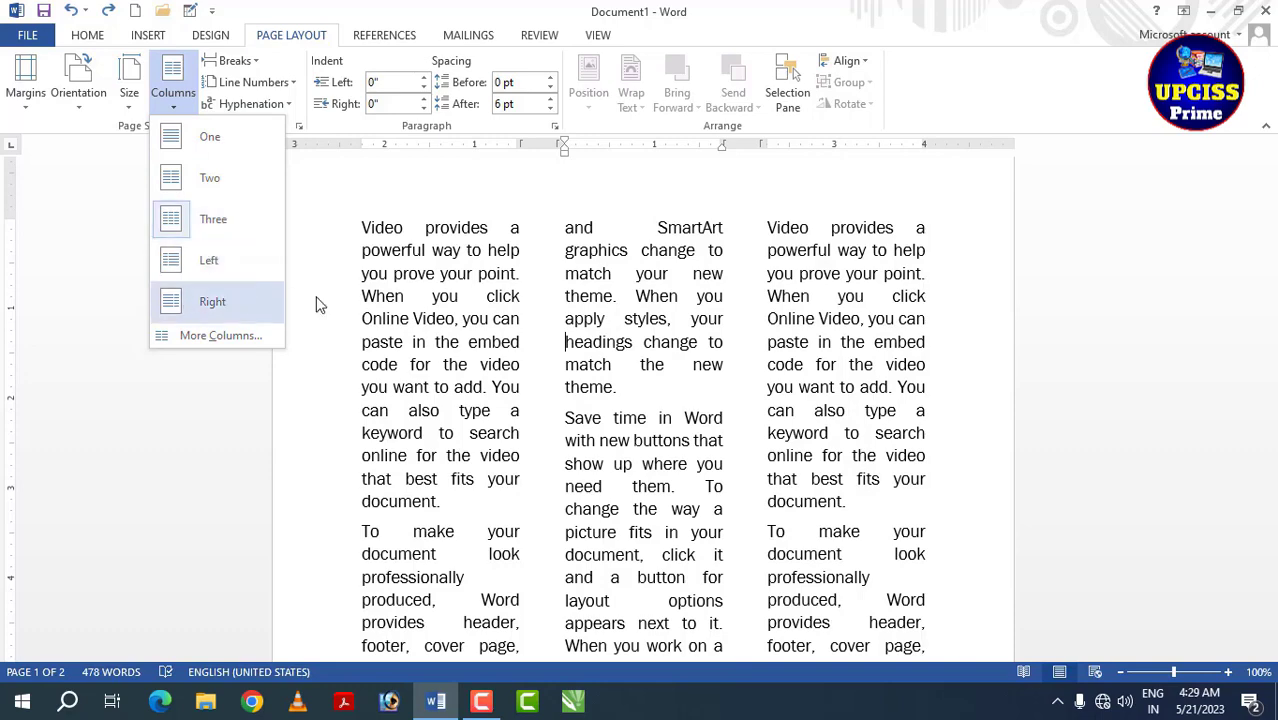
left_click(535, 334)
- Switch the document's text back to two equal columns
left_click(176, 104)
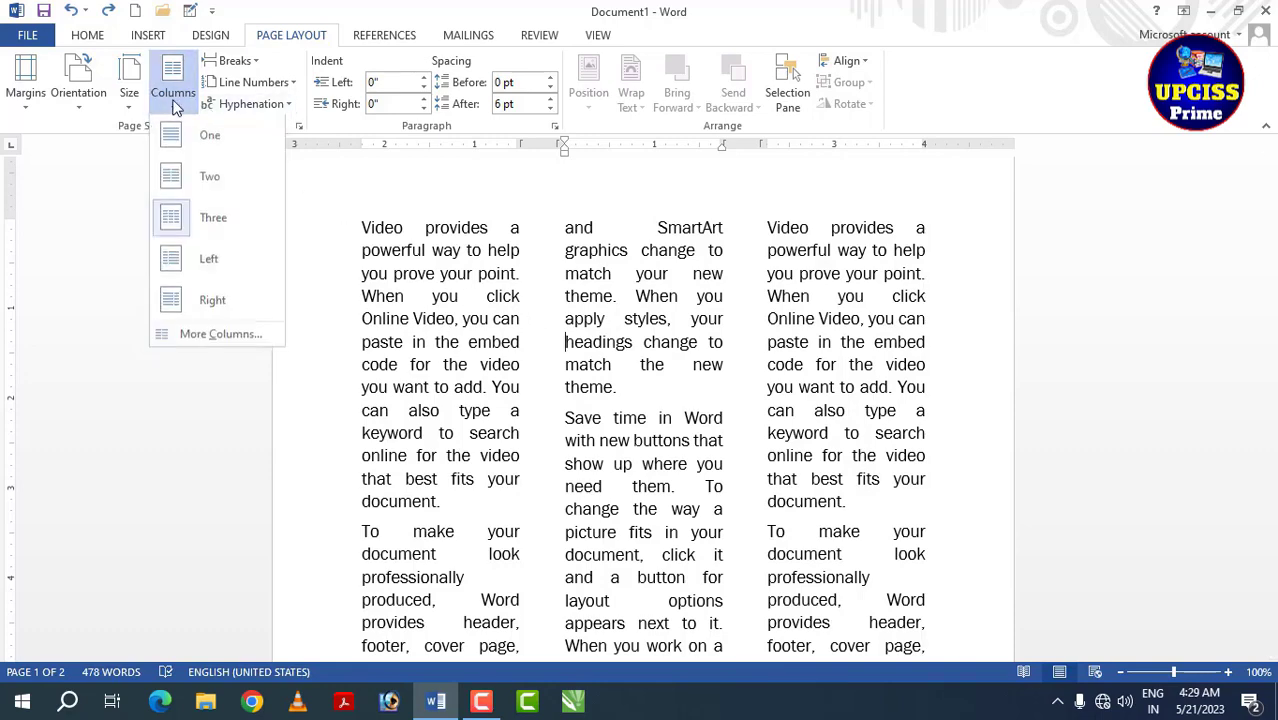
left_click(209, 177)
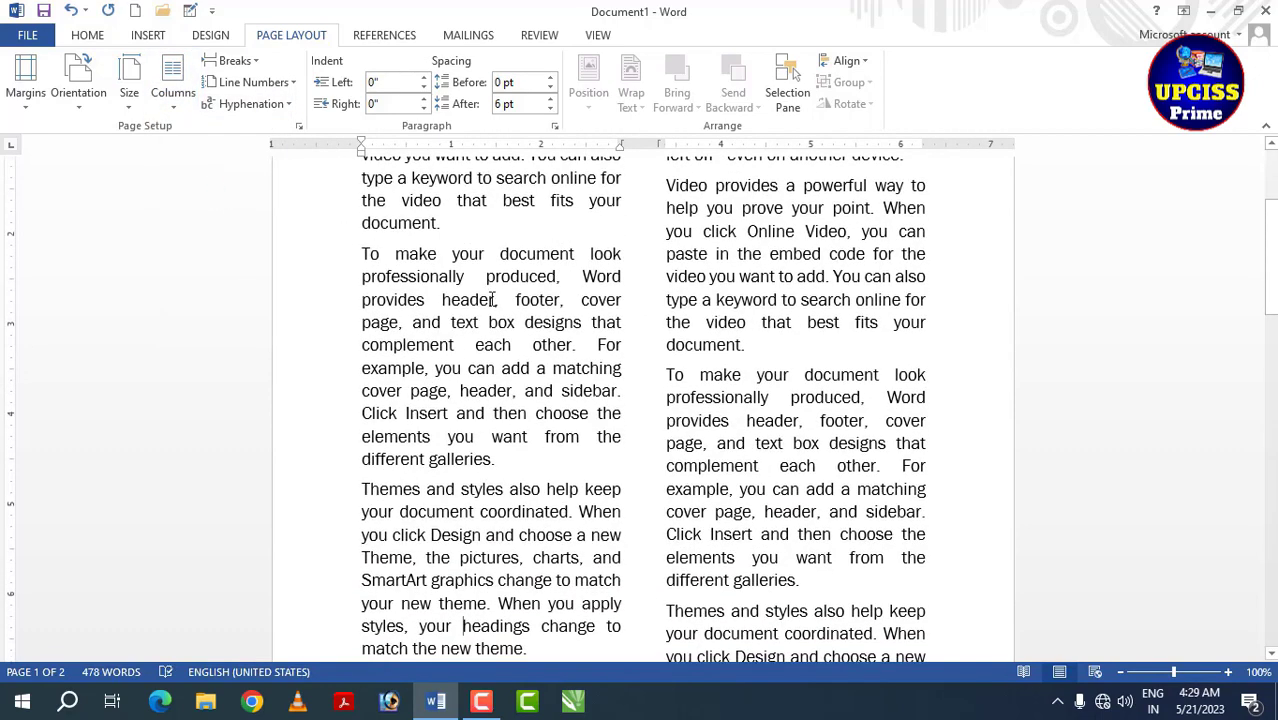
scroll(493, 300, "up", 4)
- Apply the Left column preset to the document and select a passage in the narrow and in the wide column
left_click(173, 100)
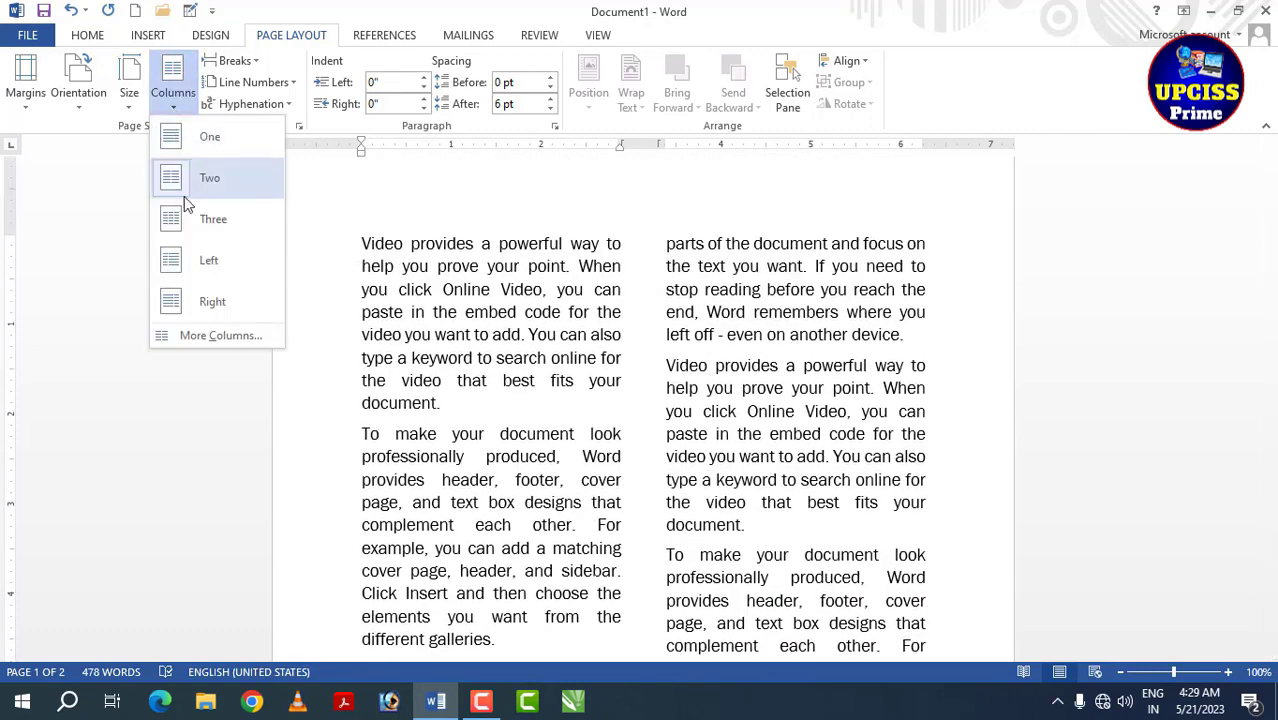
left_click(200, 262)
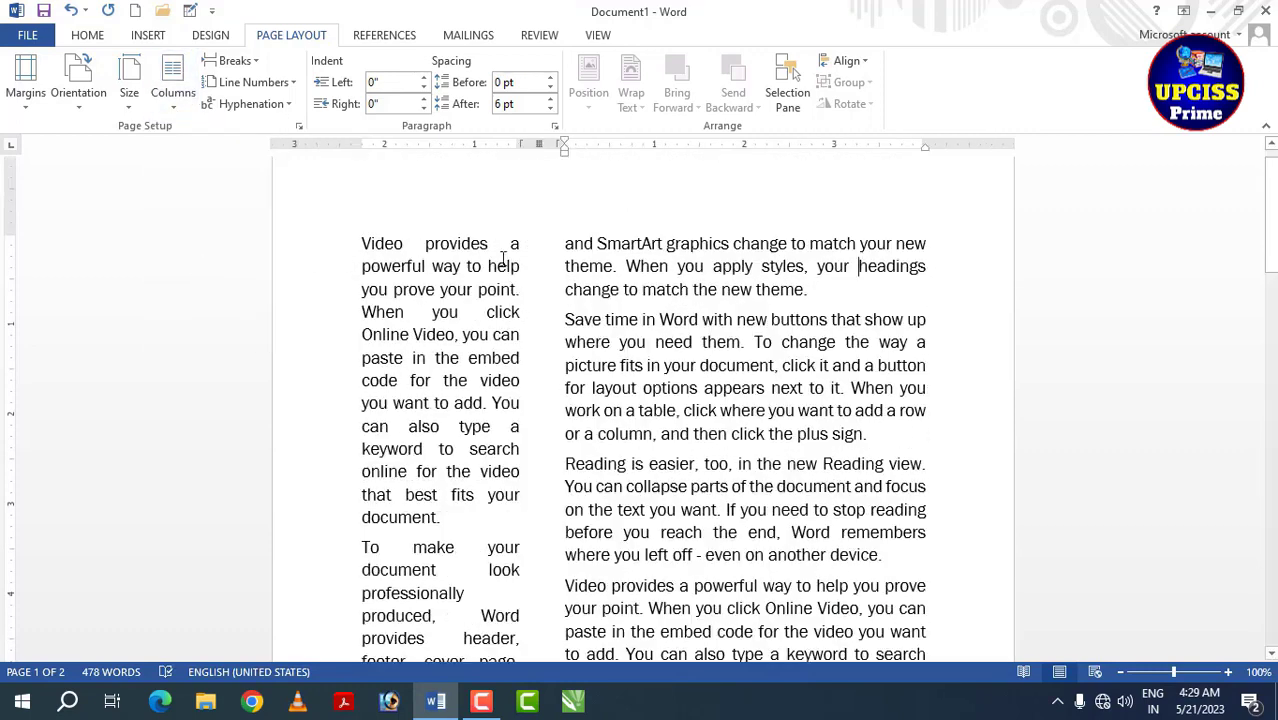
left_click_drag(432, 427, 472, 616)
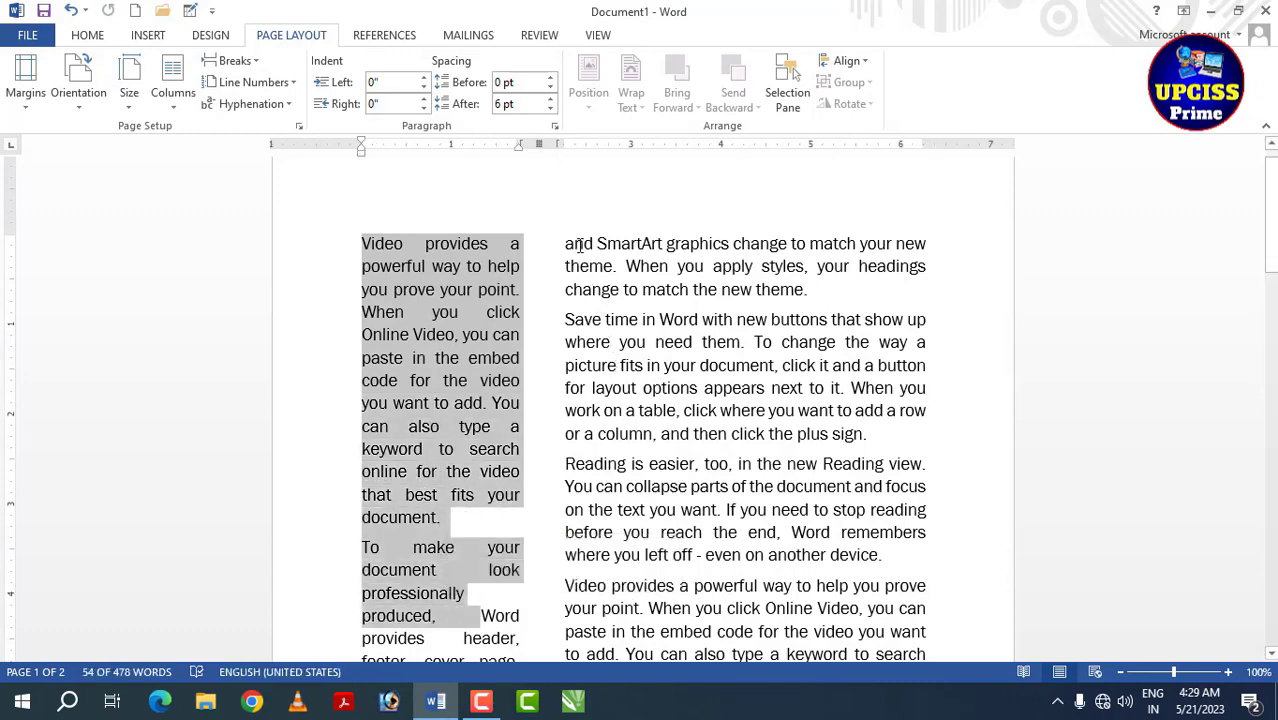
left_click_drag(579, 245, 678, 585)
scroll(708, 490, "down", 4)
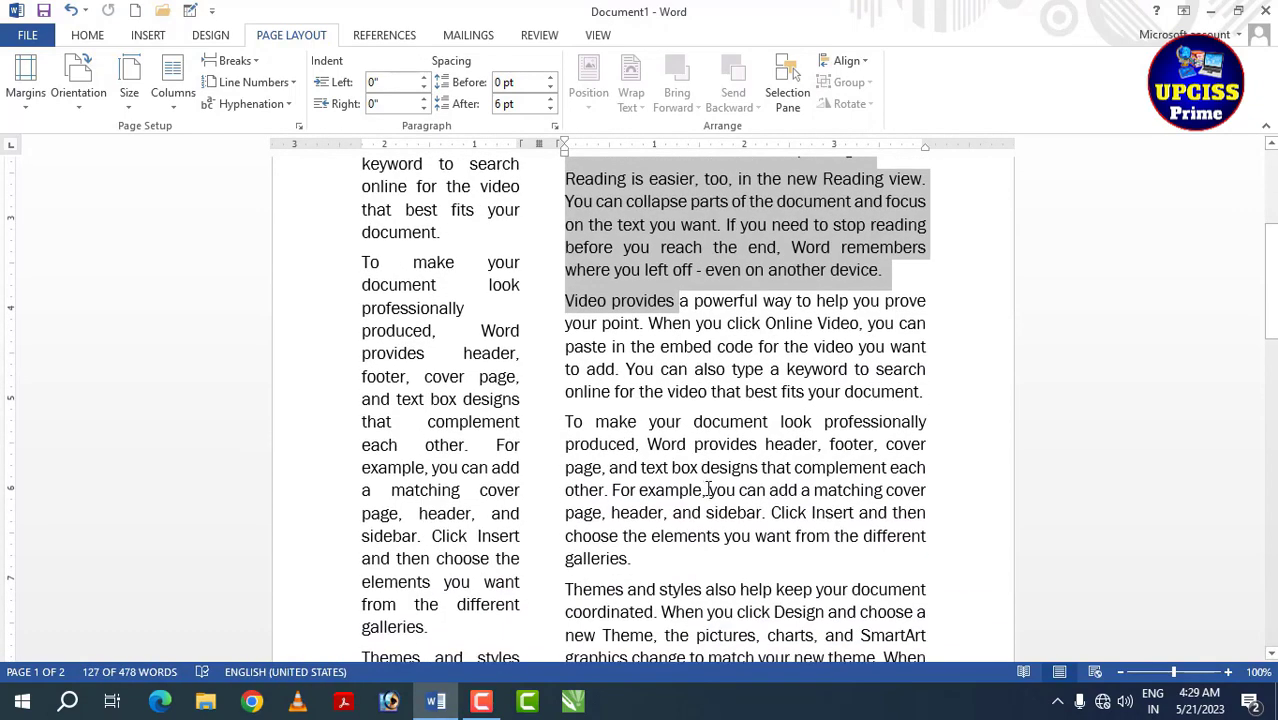
left_click(139, 175)
scroll(160, 165, "up", 5)
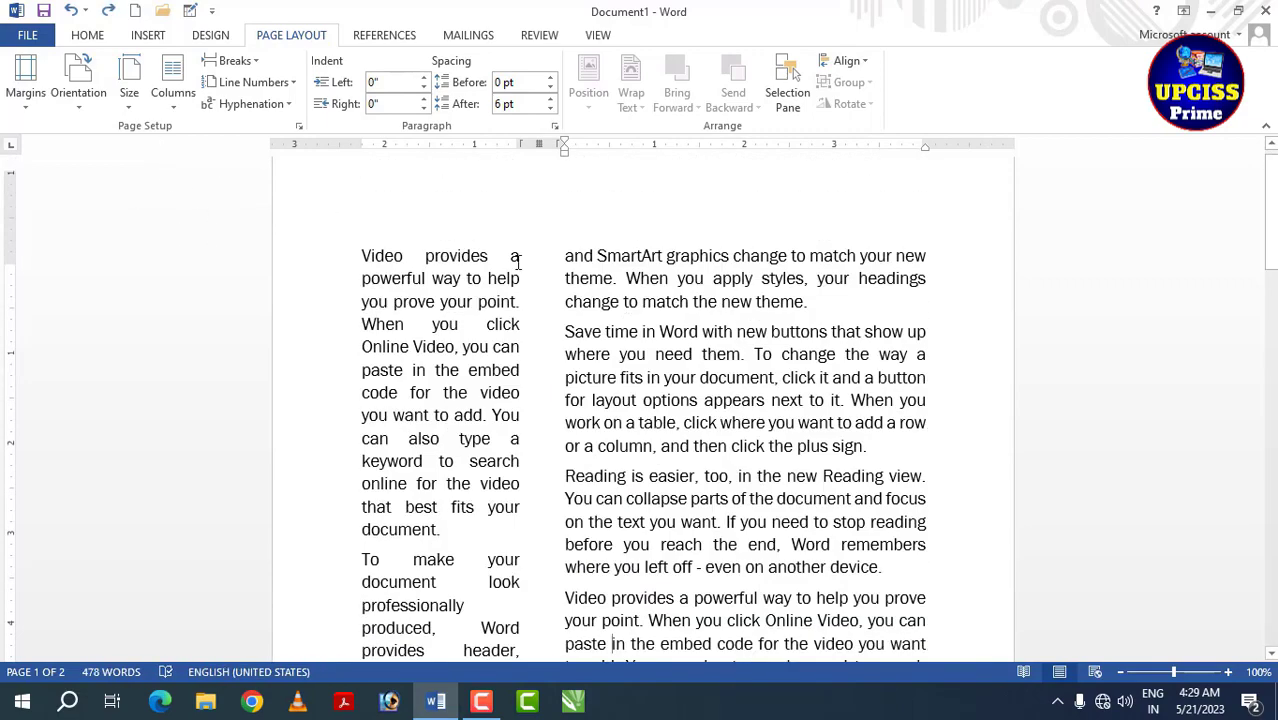
- Apply the Right column preset to the document and select a passage in the narrow and in the wide column
left_click(175, 106)
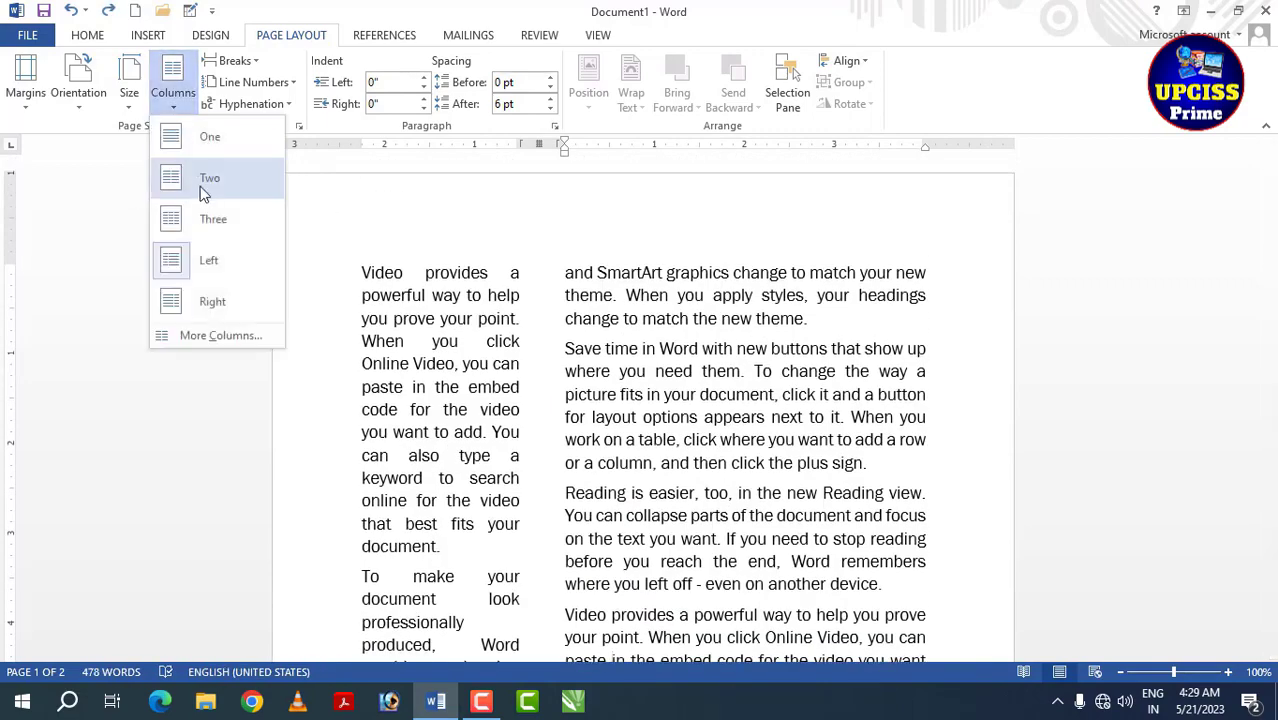
left_click(250, 312)
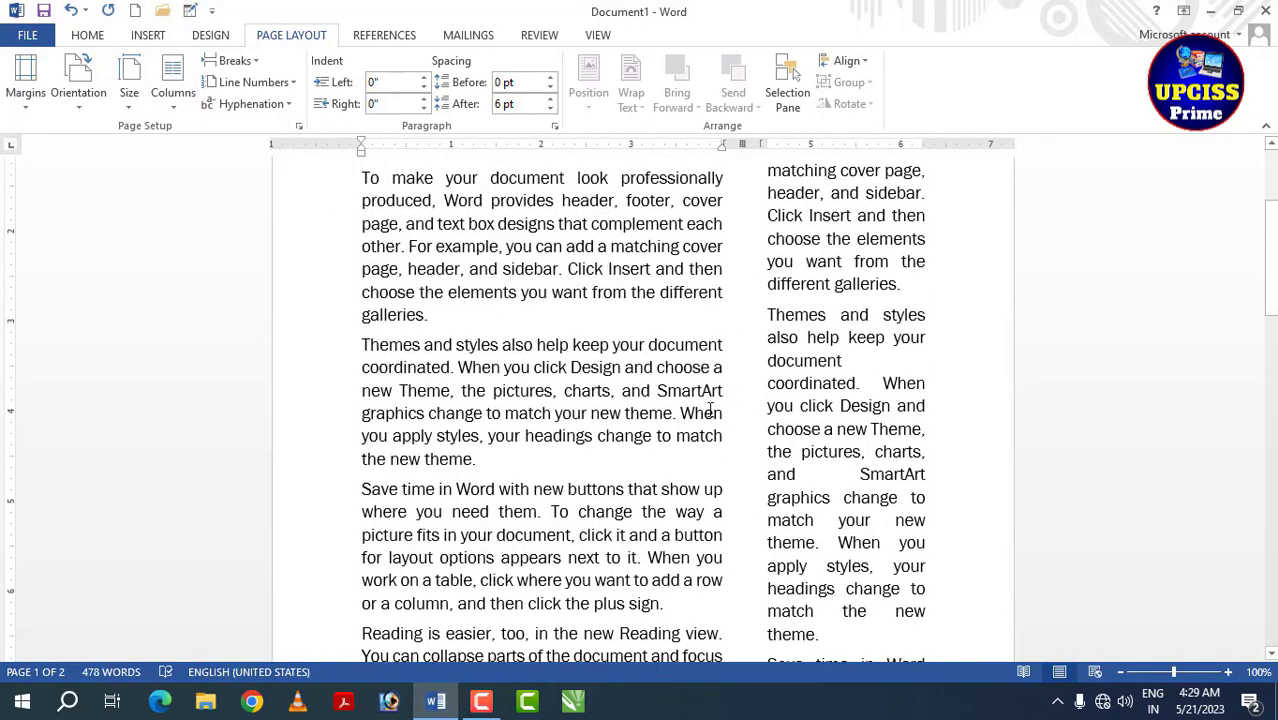
left_click_drag(803, 255, 925, 556)
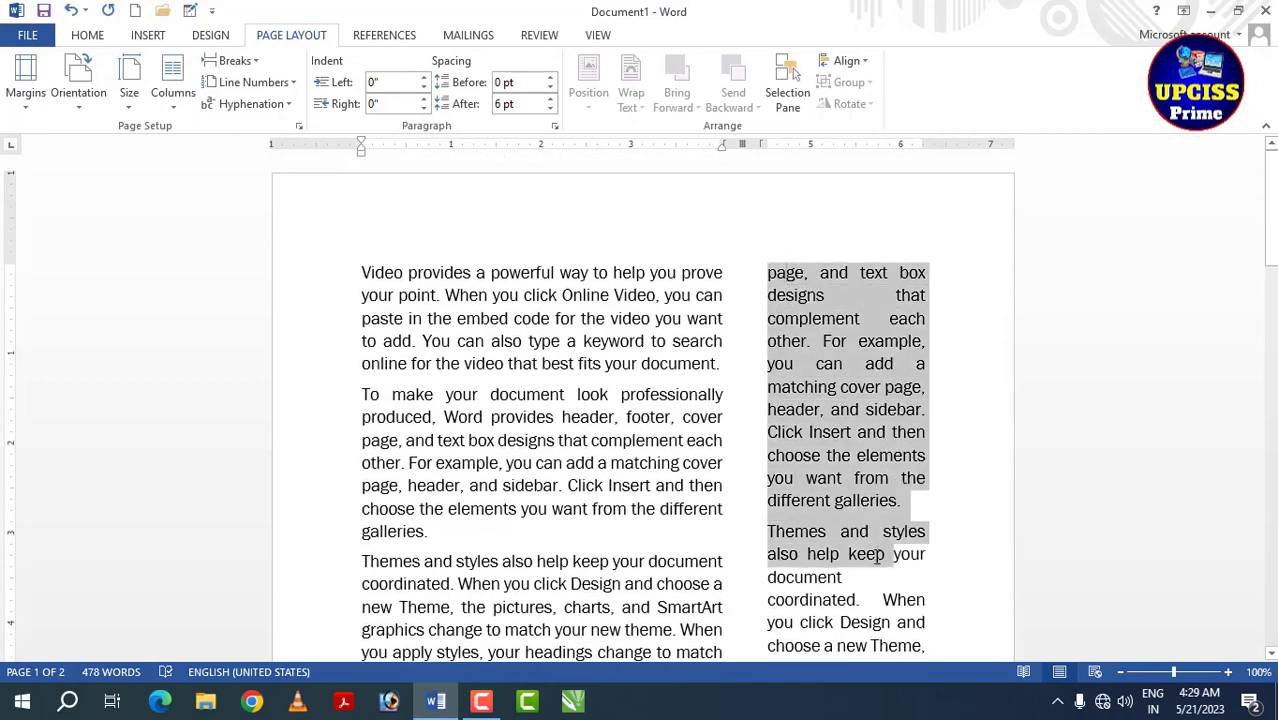
left_click(598, 417)
left_click_drag(357, 270, 722, 563)
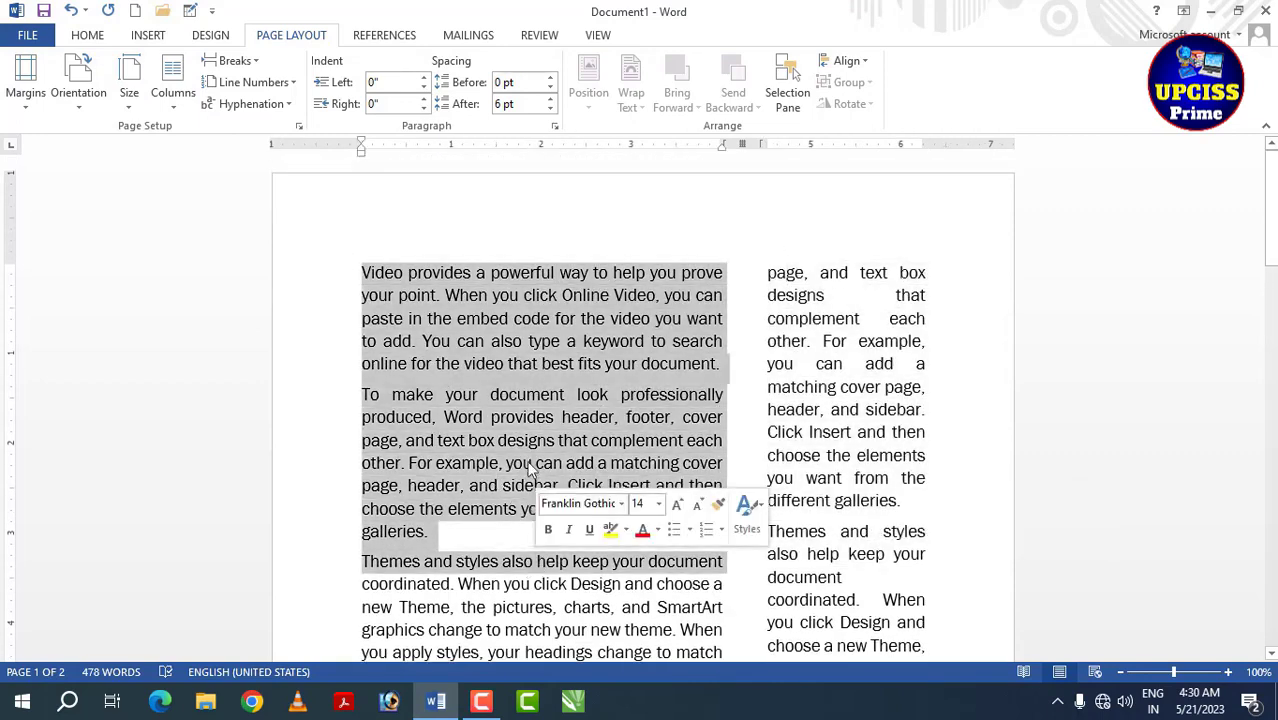
left_click(522, 393)
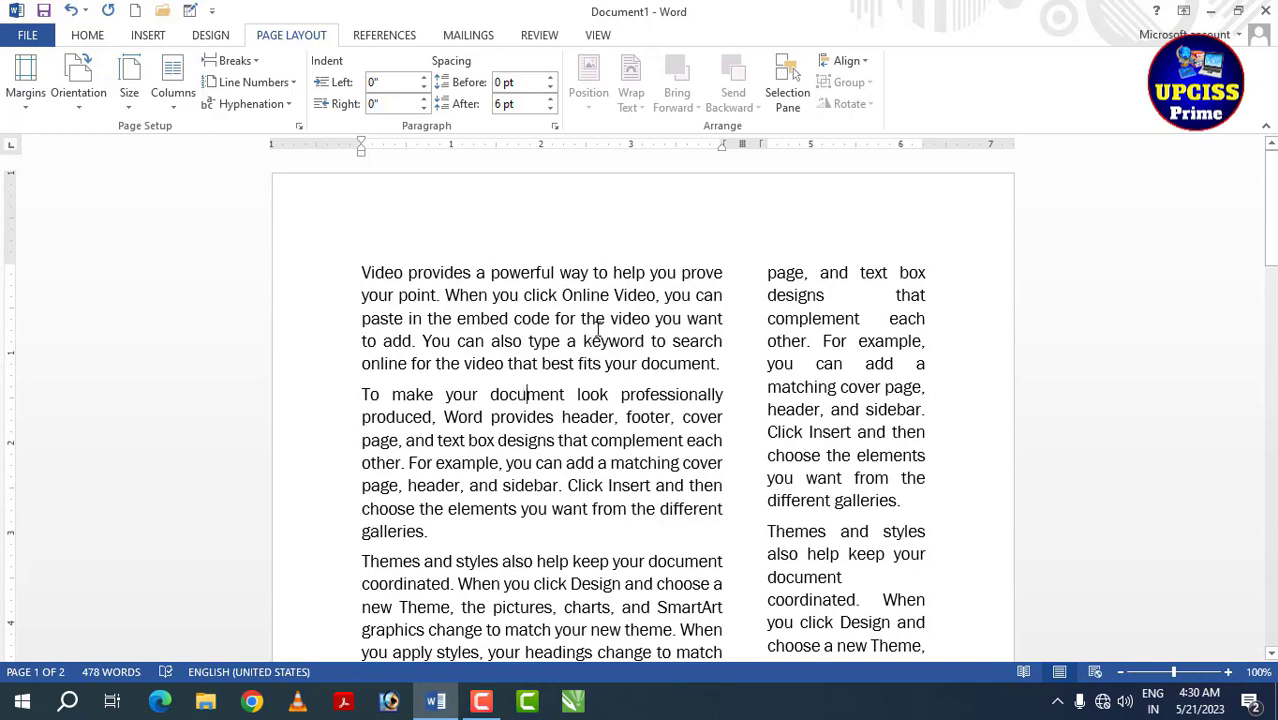
- Examine the available column presets and how the text flows down the wide and narrow columns of the first page
left_click(178, 110)
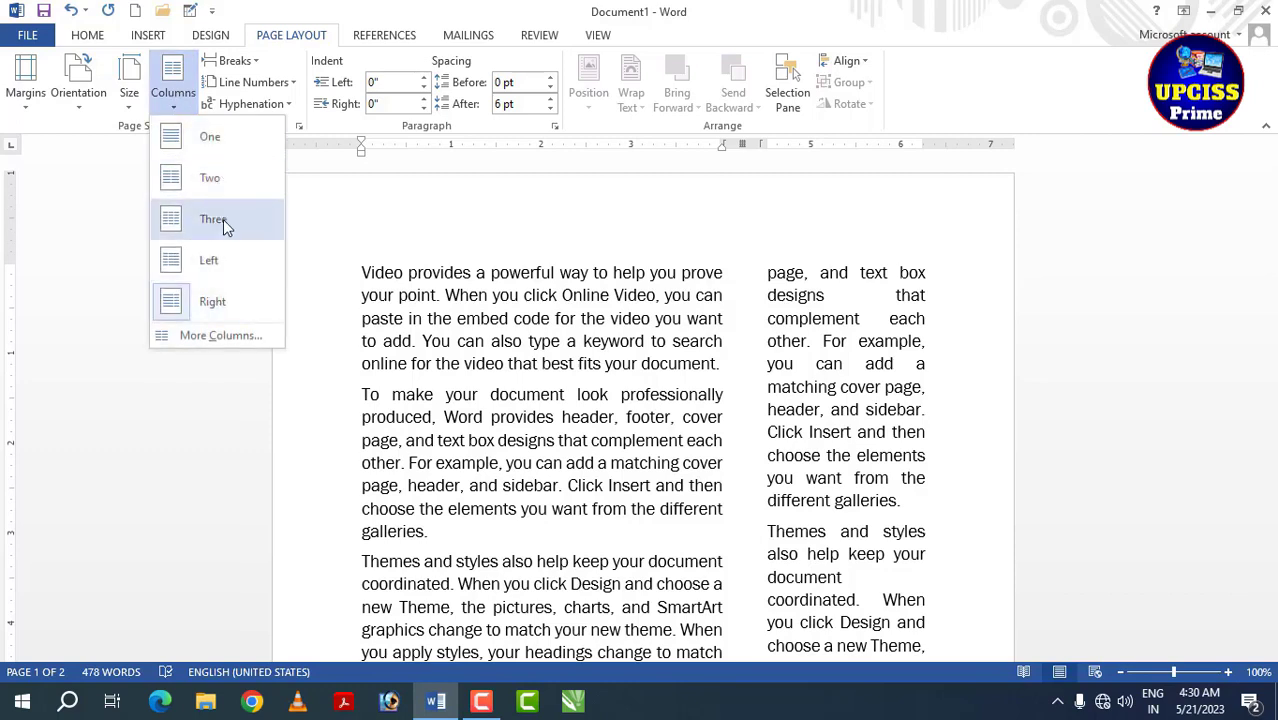
left_click(382, 254)
left_click(172, 85)
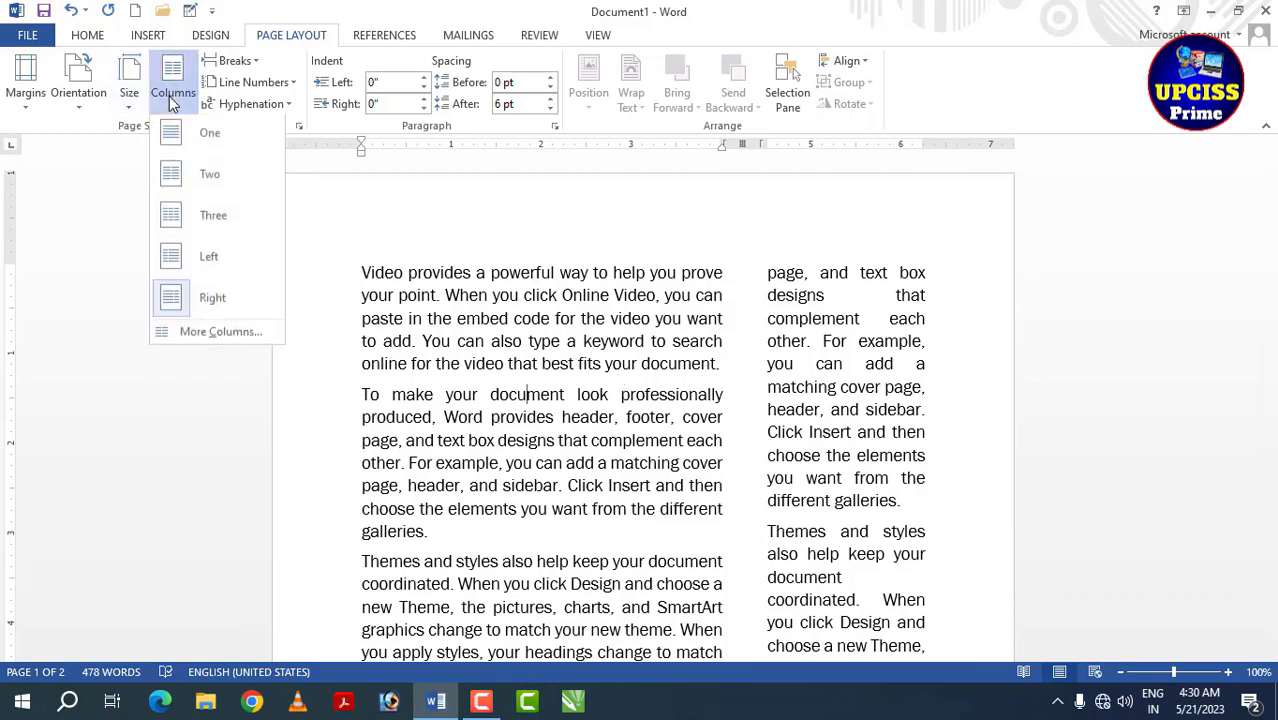
left_click(542, 370)
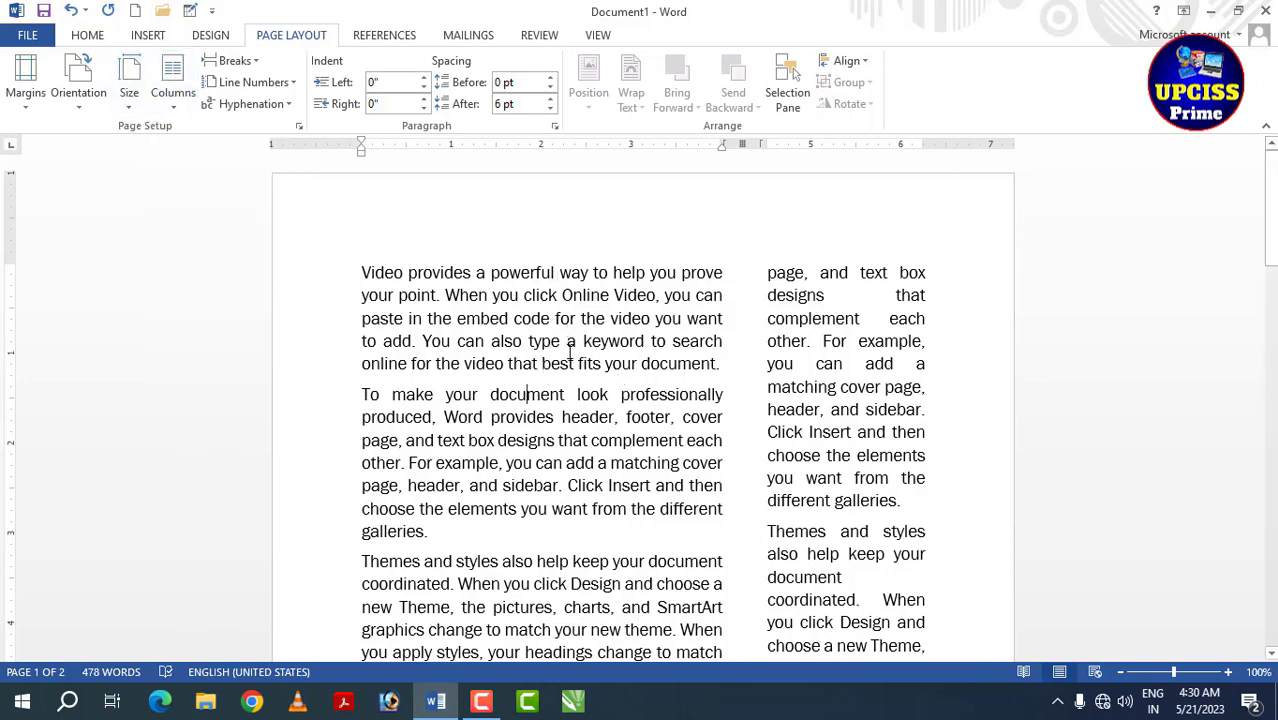
scroll(571, 370, "down", 5)
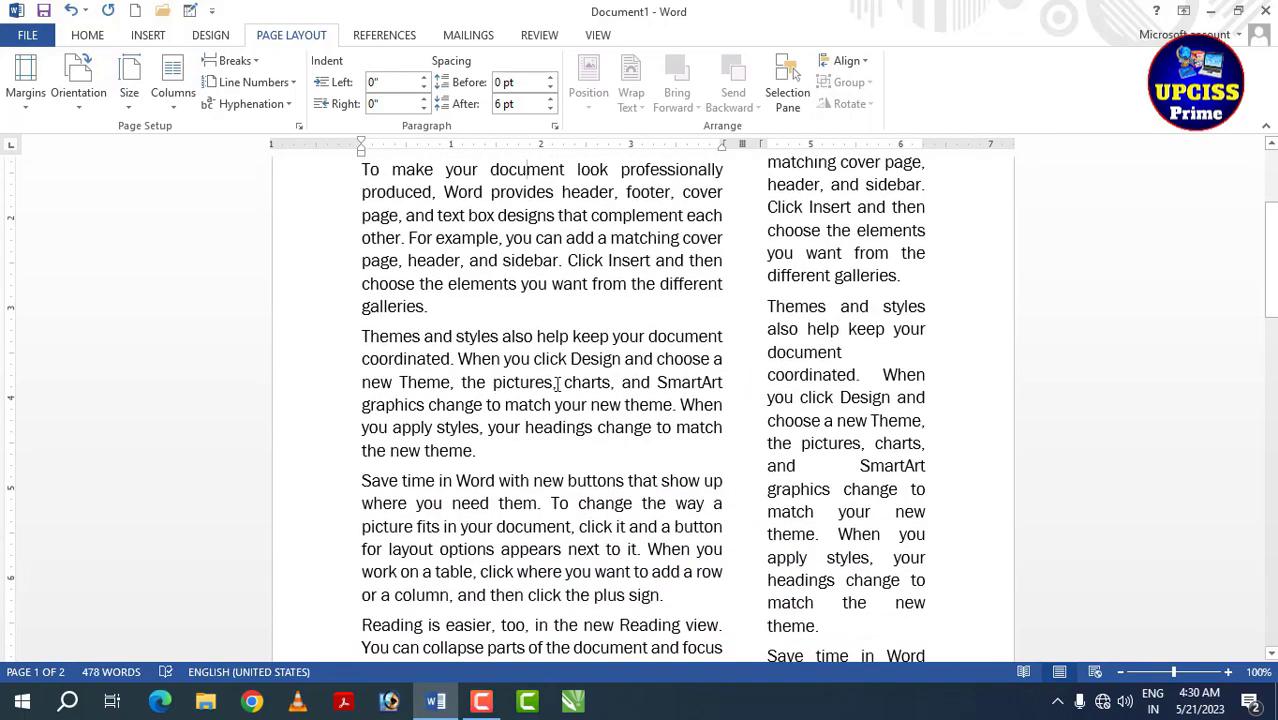
scroll(557, 383, "down", 2)
scroll(557, 383, "up", 2)
scroll(557, 380, "up", 3)
scroll(557, 376, "down", 1)
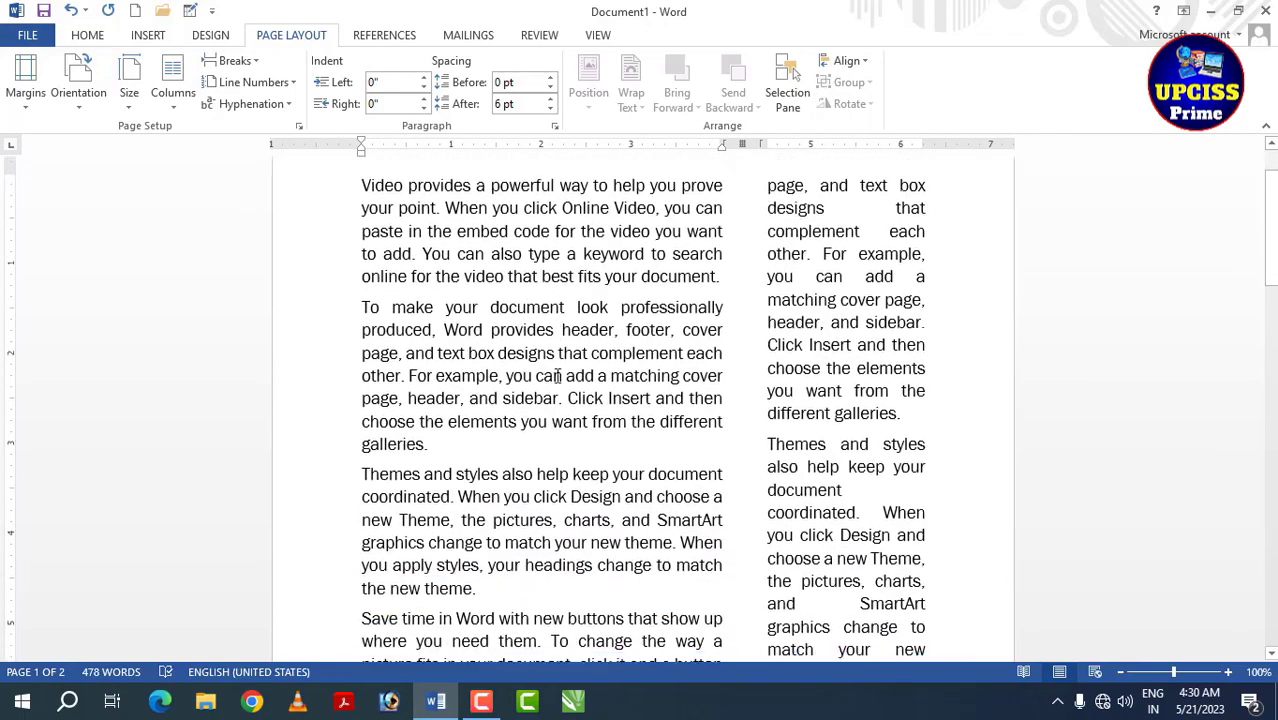
scroll(557, 376, "up", 6)
scroll(557, 376, "down", 1)
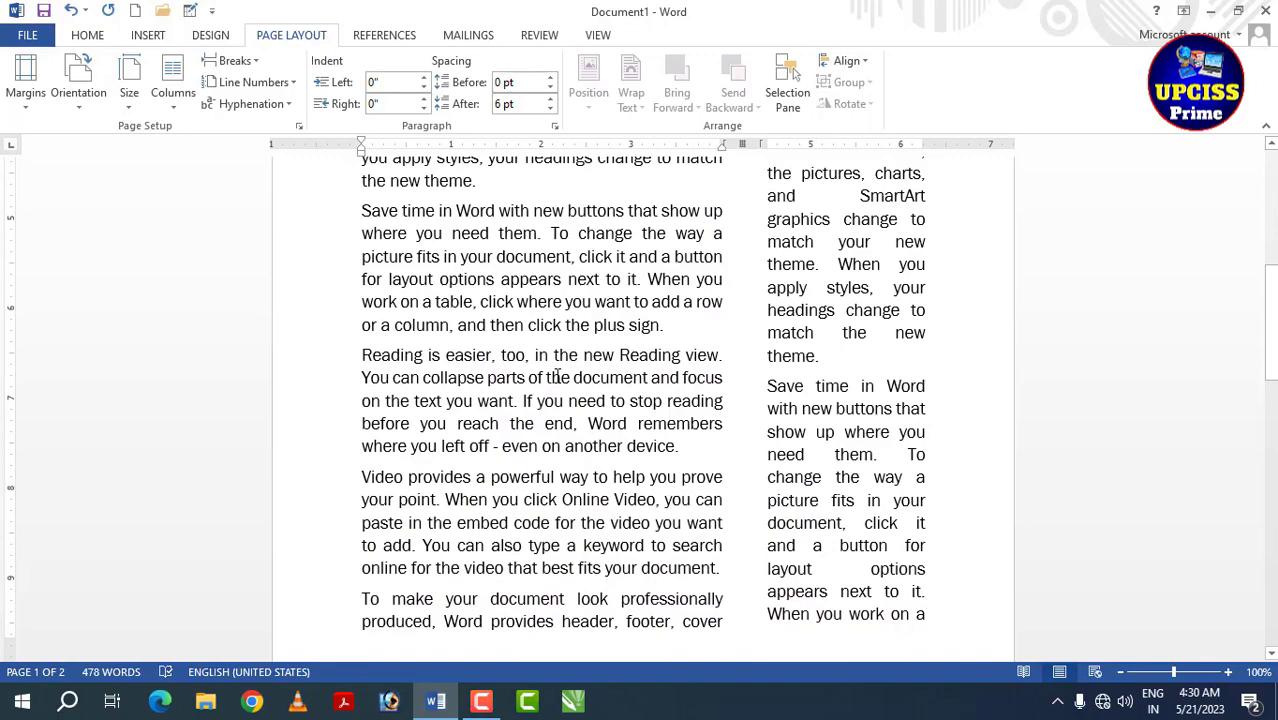
scroll(464, 312, "up", 8)
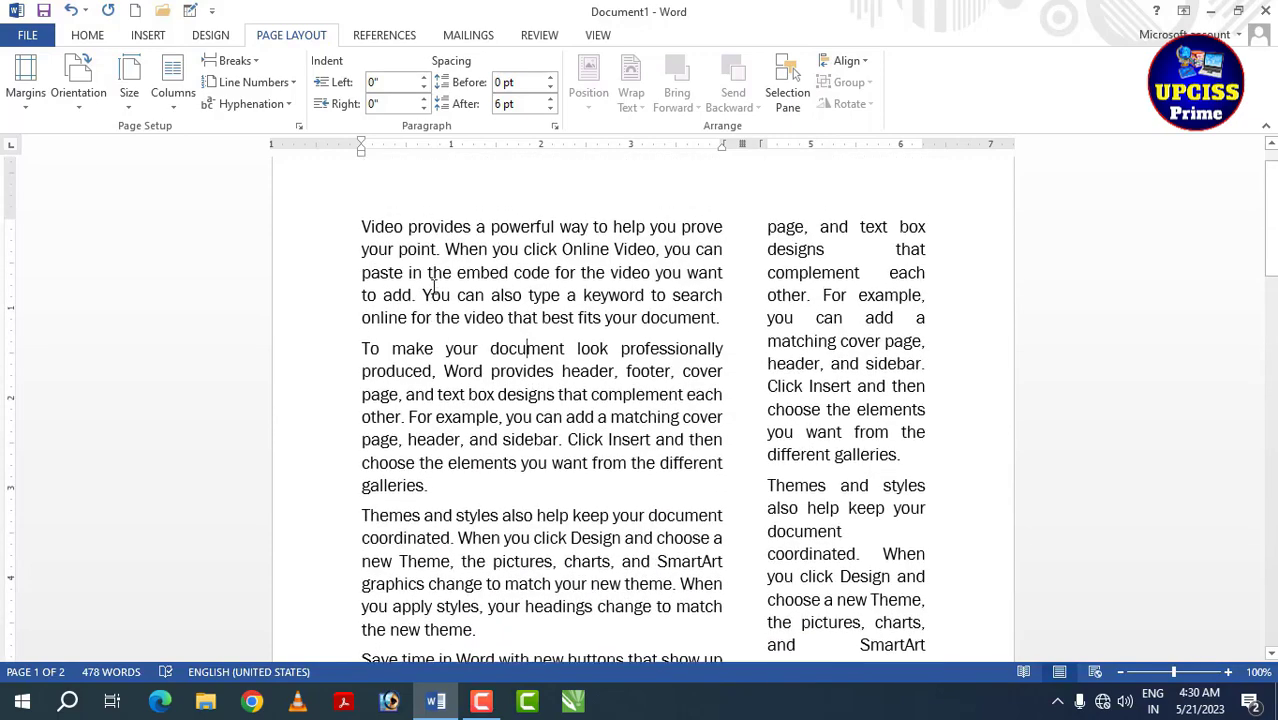
- Return the document's text to a single column and check the layout through to the second page
left_click(185, 116)
left_click(180, 140)
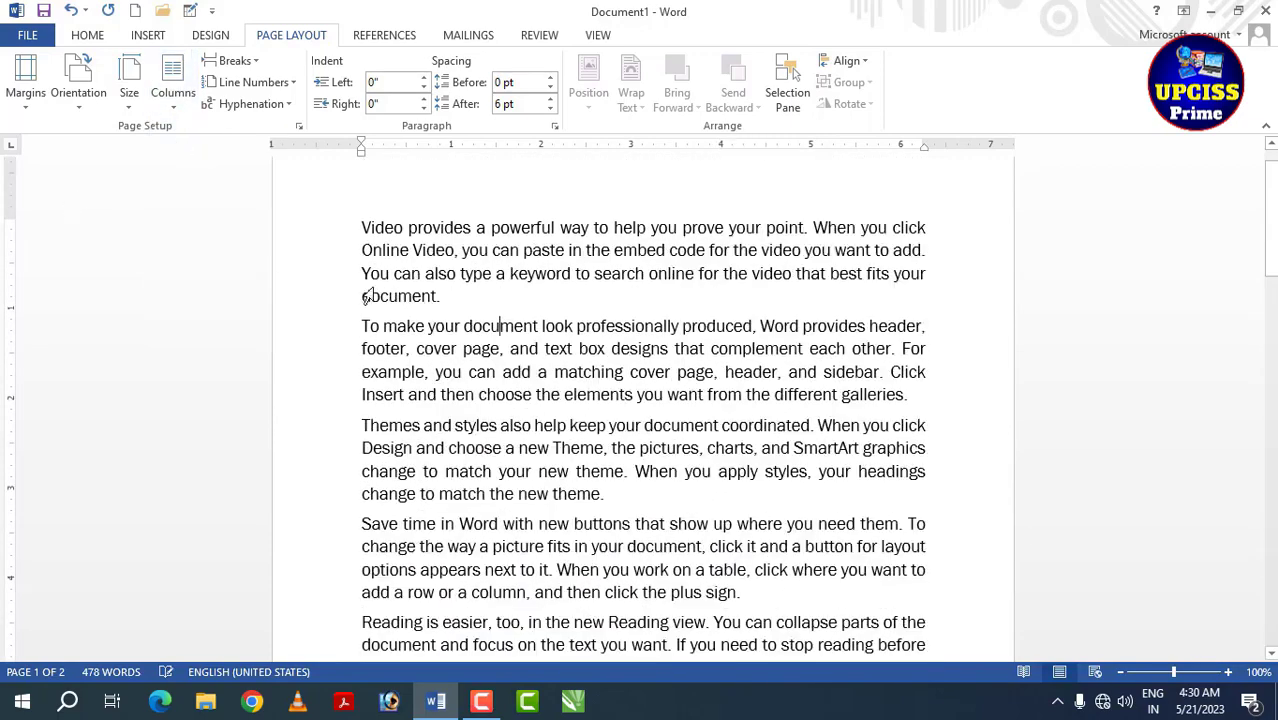
scroll(525, 298, "down", 2)
scroll(526, 295, "down", 11)
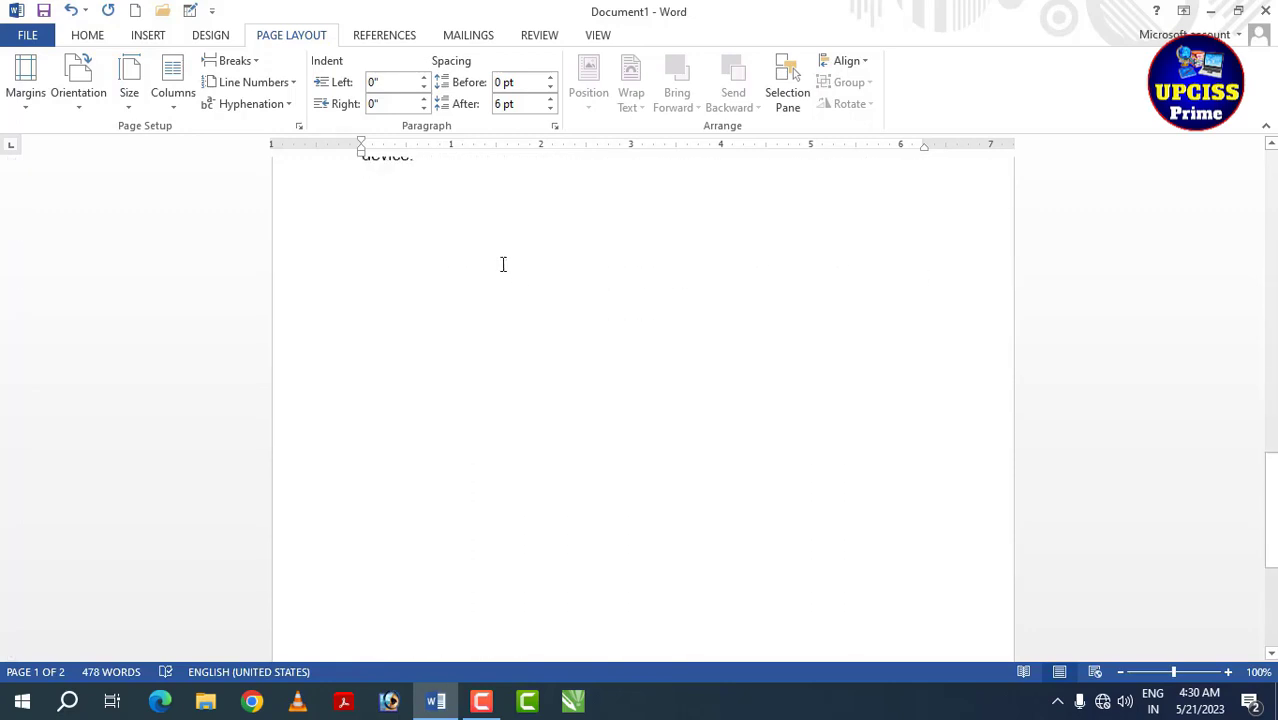
- Add more sample paragraphs after the last line of the document by generating them with =rand()
scroll(502, 262, "up", 2)
left_click(434, 300)
type("=rand")
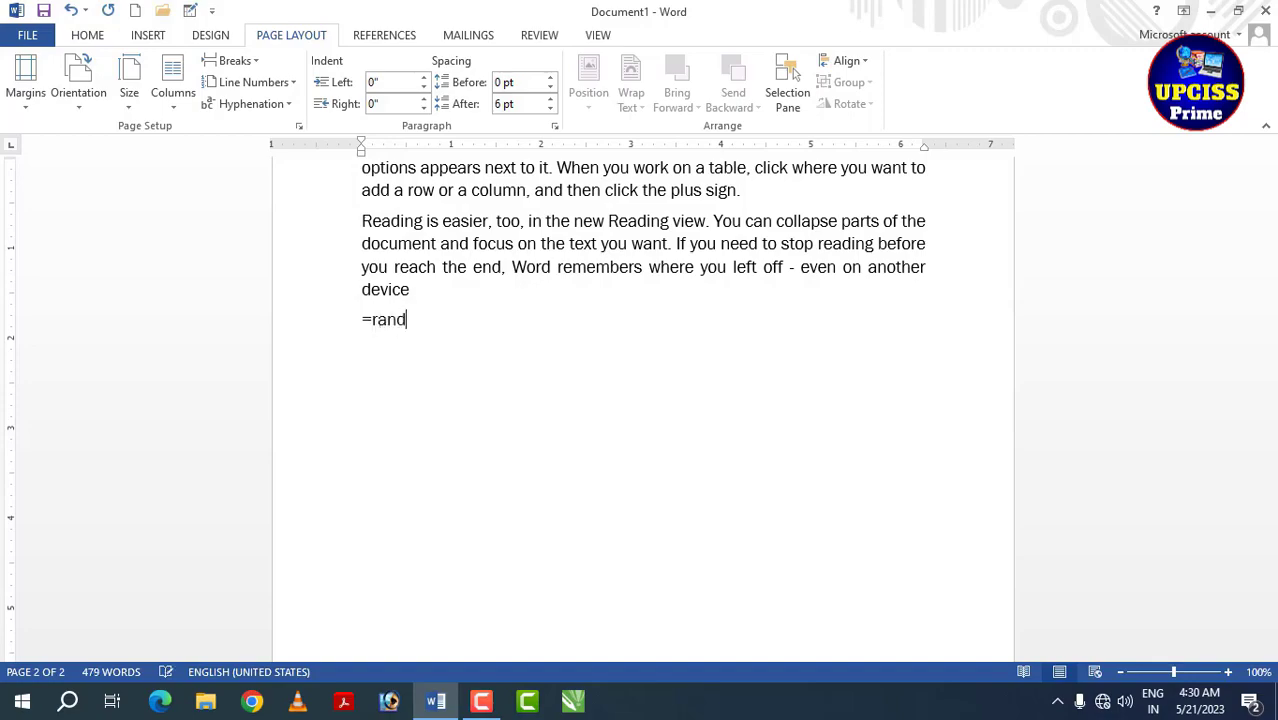
type(")")
key("Return")
scroll(495, 234, "up", 12)
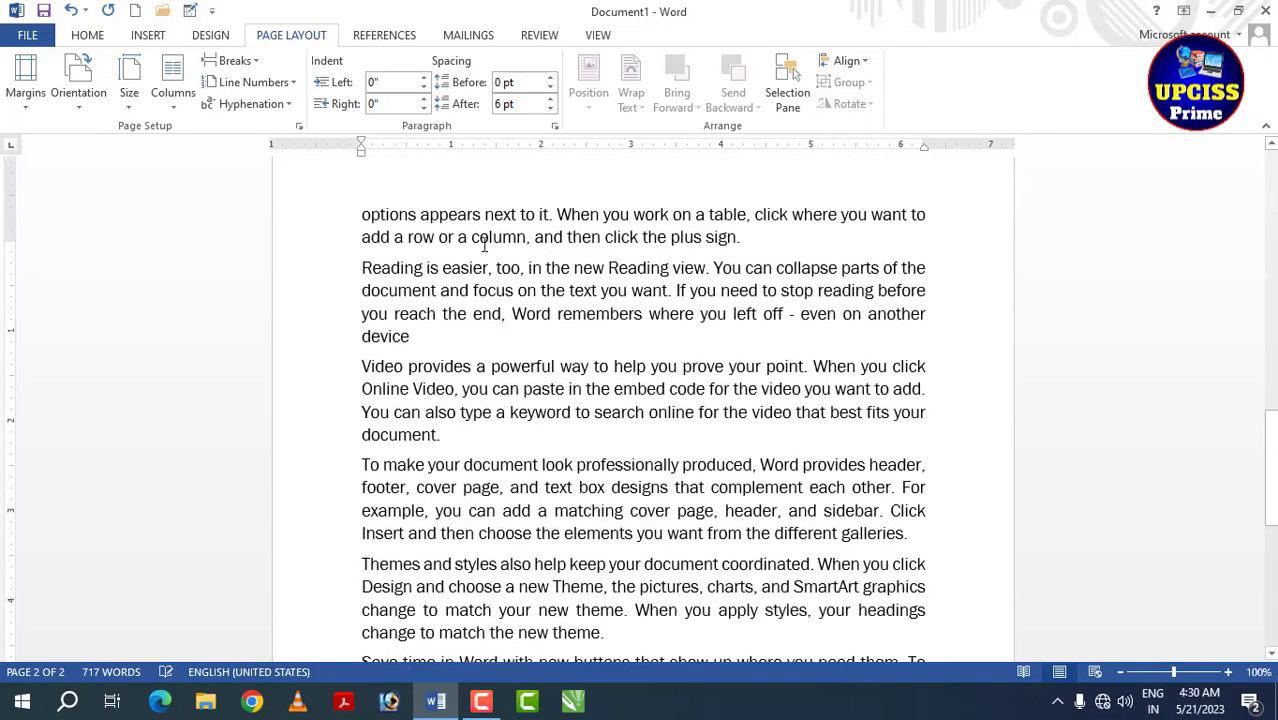
scroll(495, 234, "up", 14)
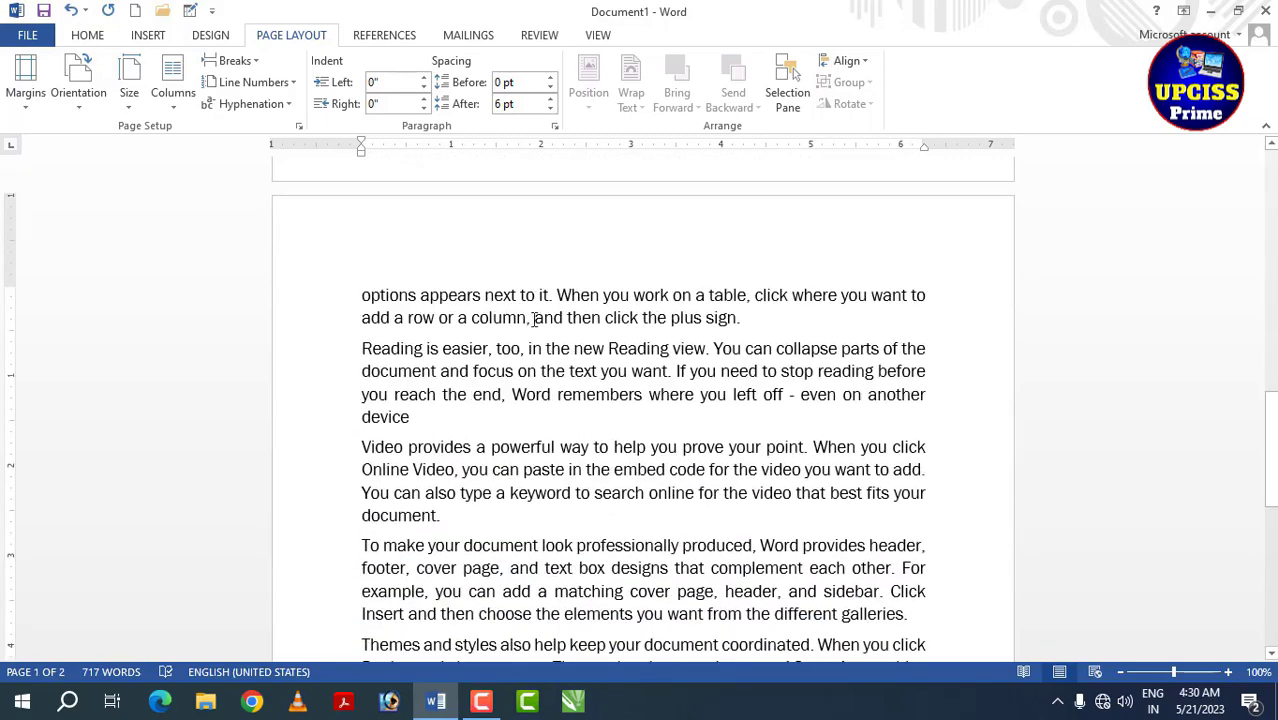
scroll(481, 269, "up", 2)
- Try the Two column preset on the whole document across both pages and restore the single column
left_click(173, 85)
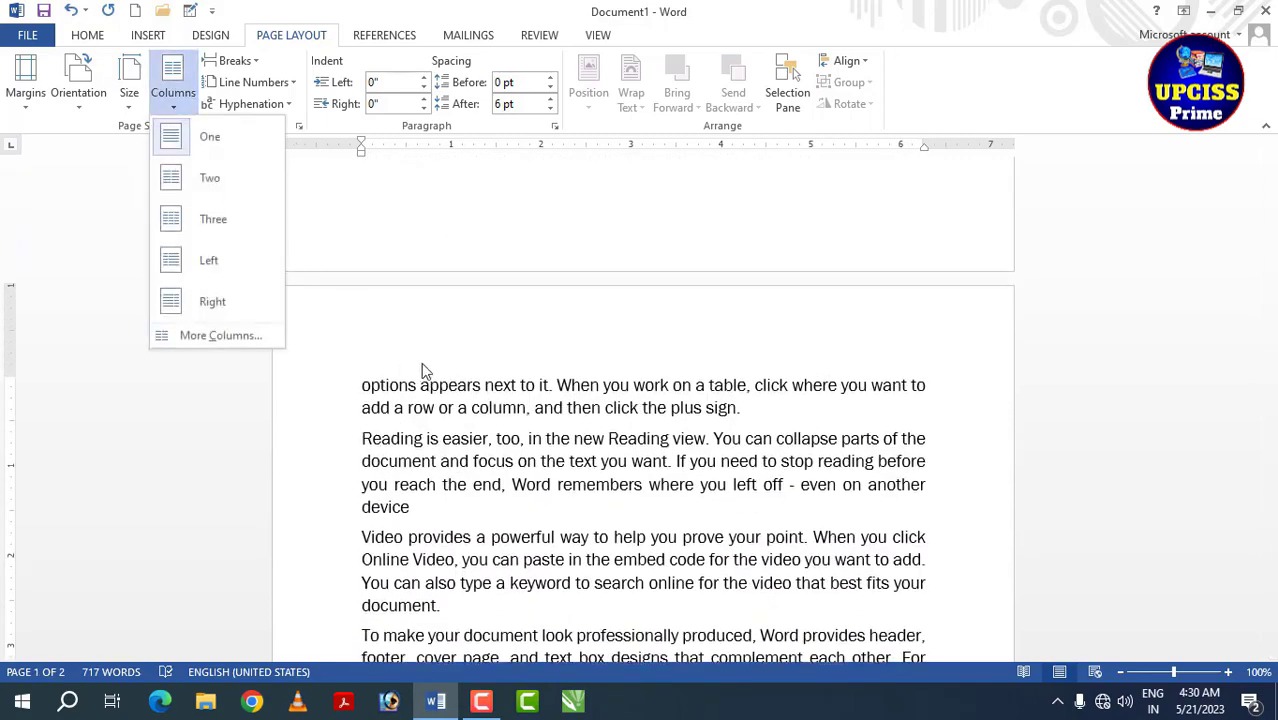
left_click(212, 178)
scroll(402, 319, "up", 12)
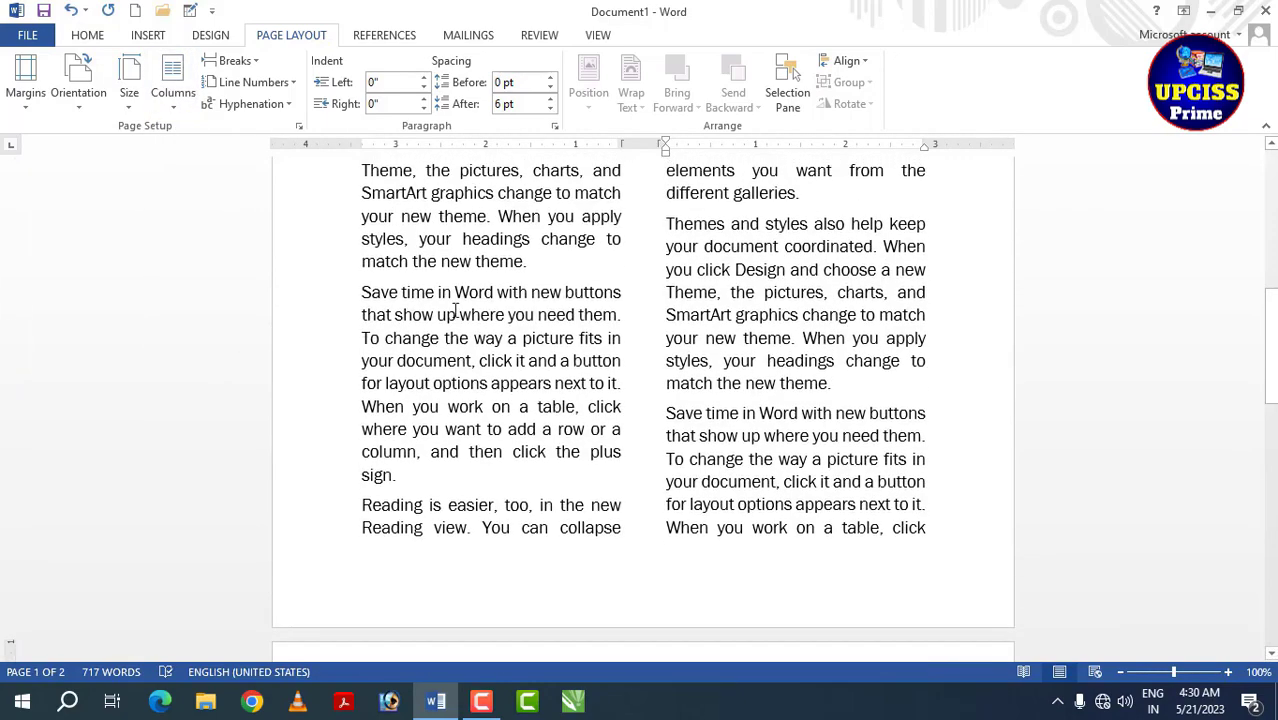
scroll(460, 310, "down", 10)
scroll(460, 310, "down", 10)
scroll(460, 310, "up", 14)
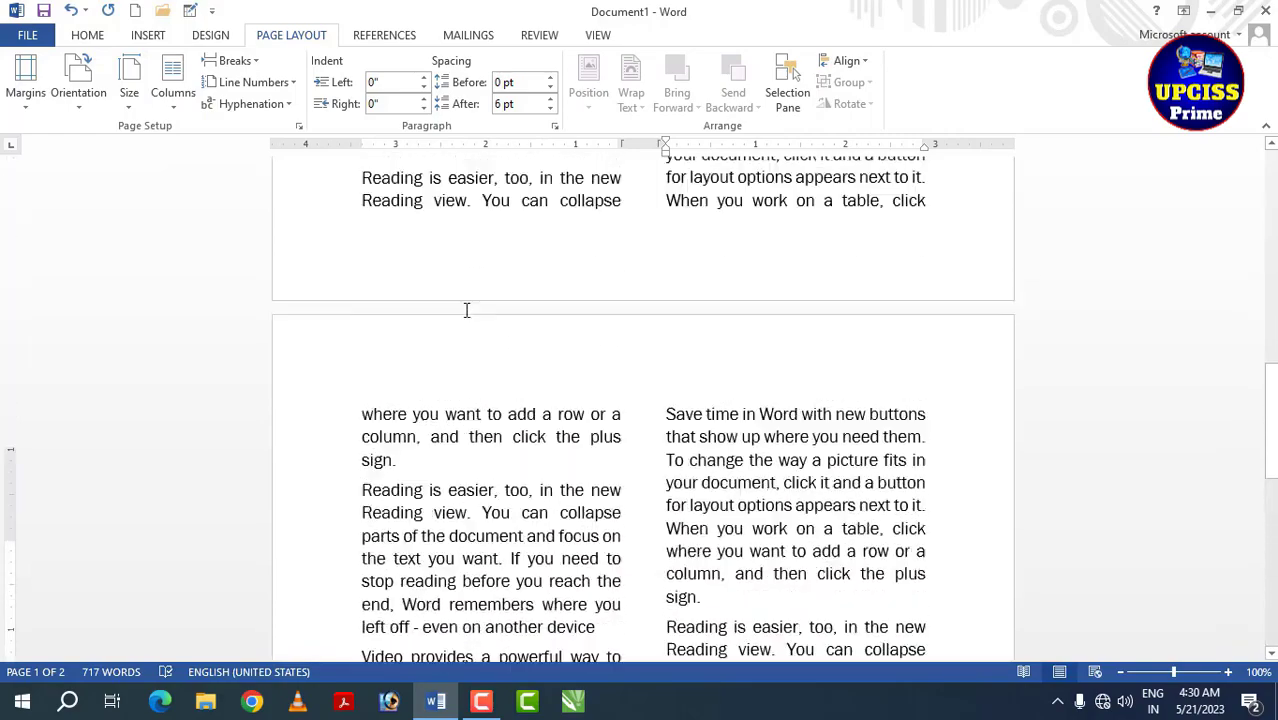
left_click(173, 85)
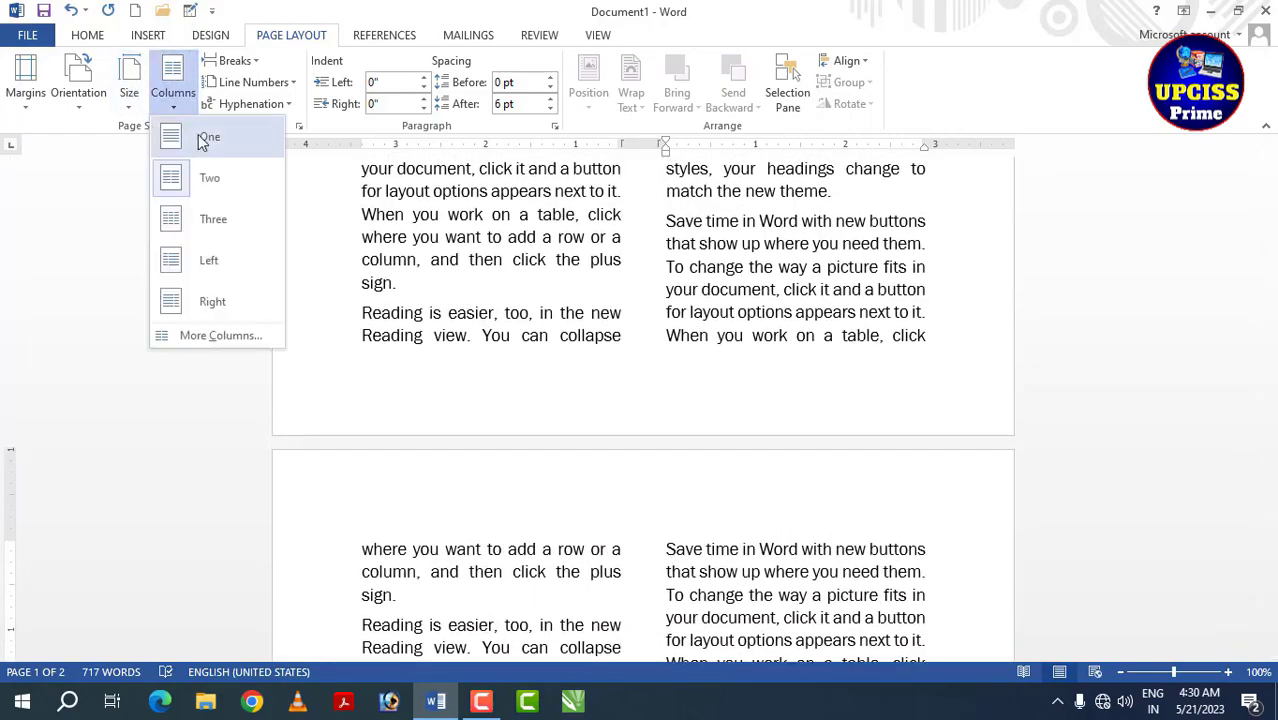
left_click(203, 135)
- Select all the text on the second page through to the document's end and apply the Two column preset to it
scroll(485, 420, "down", 10)
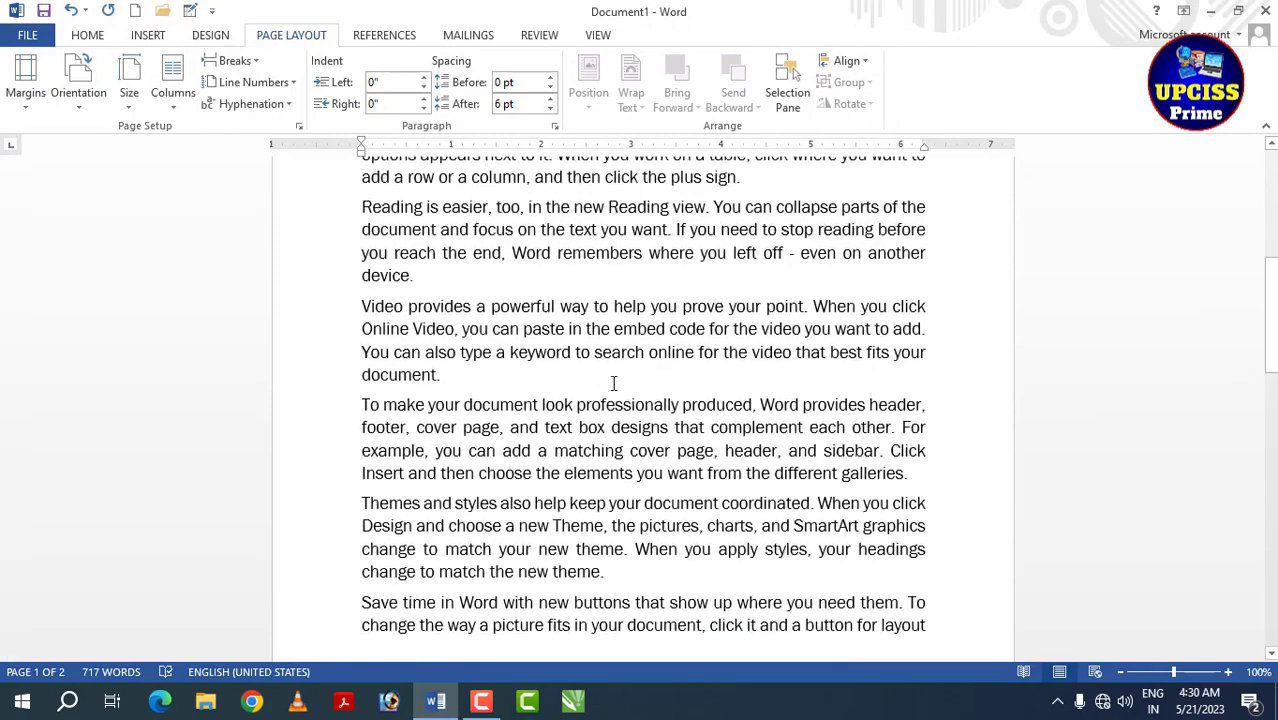
scroll(620, 384, "up", 1)
scroll(631, 386, "down", 9)
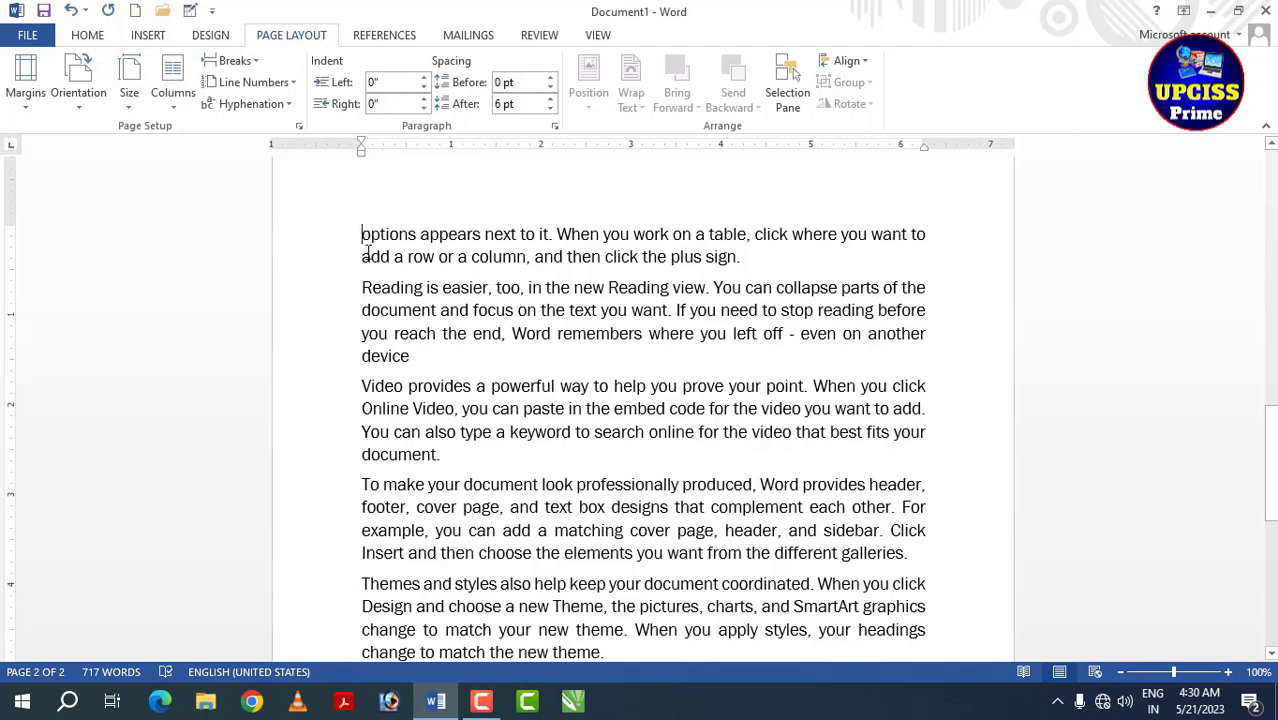
left_click_drag(362, 236, 499, 500)
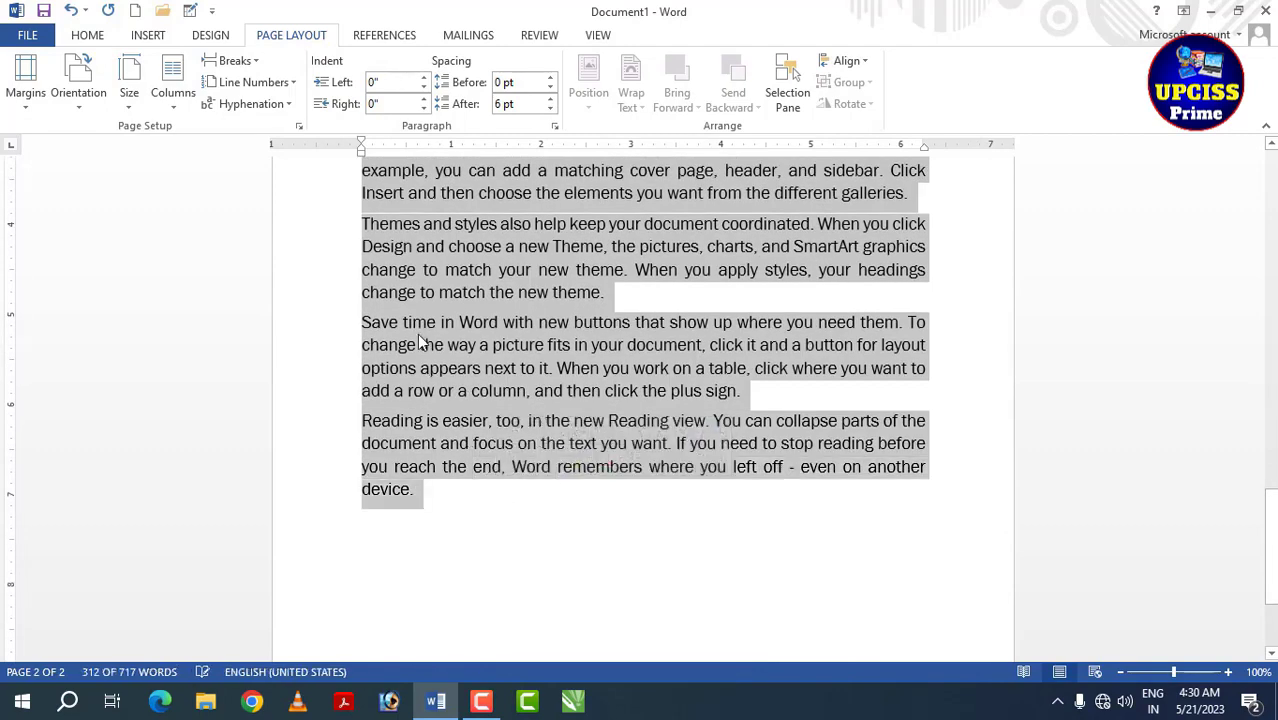
left_click(178, 98)
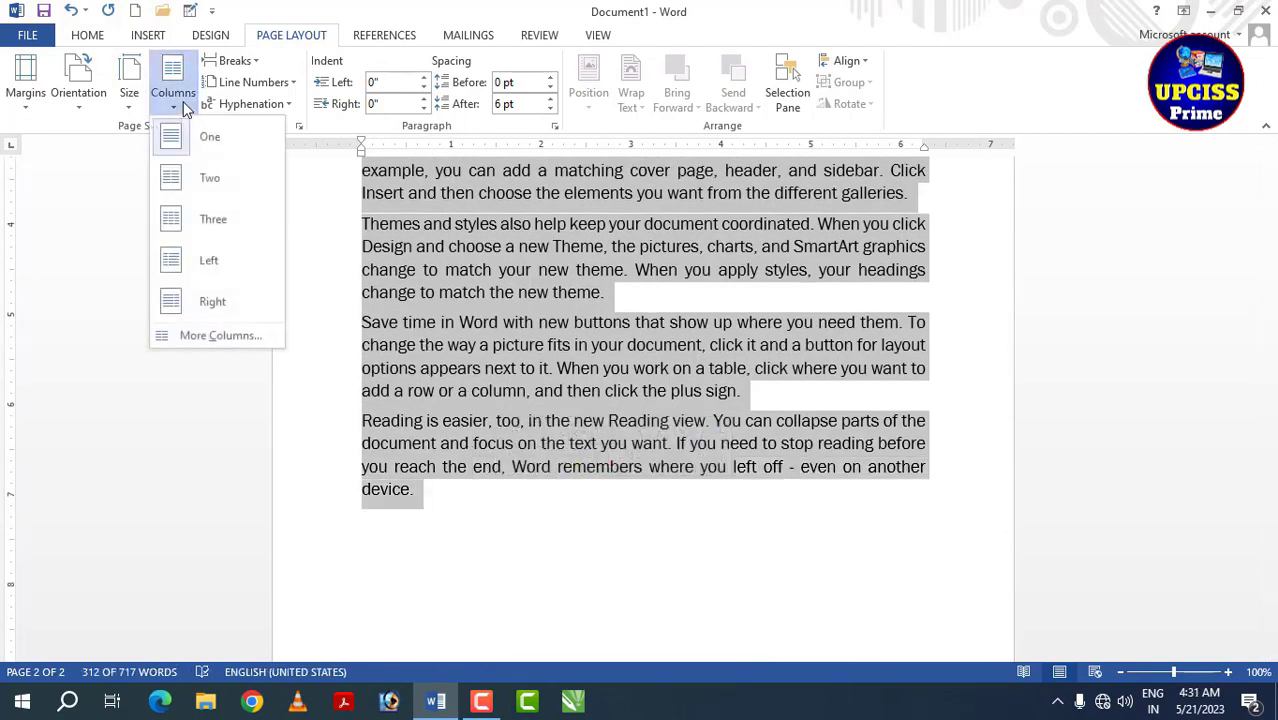
left_click(189, 177)
left_click(610, 344)
- Compare the column layout of the first page's text with that of the second page's text
scroll(627, 362, "up", 10)
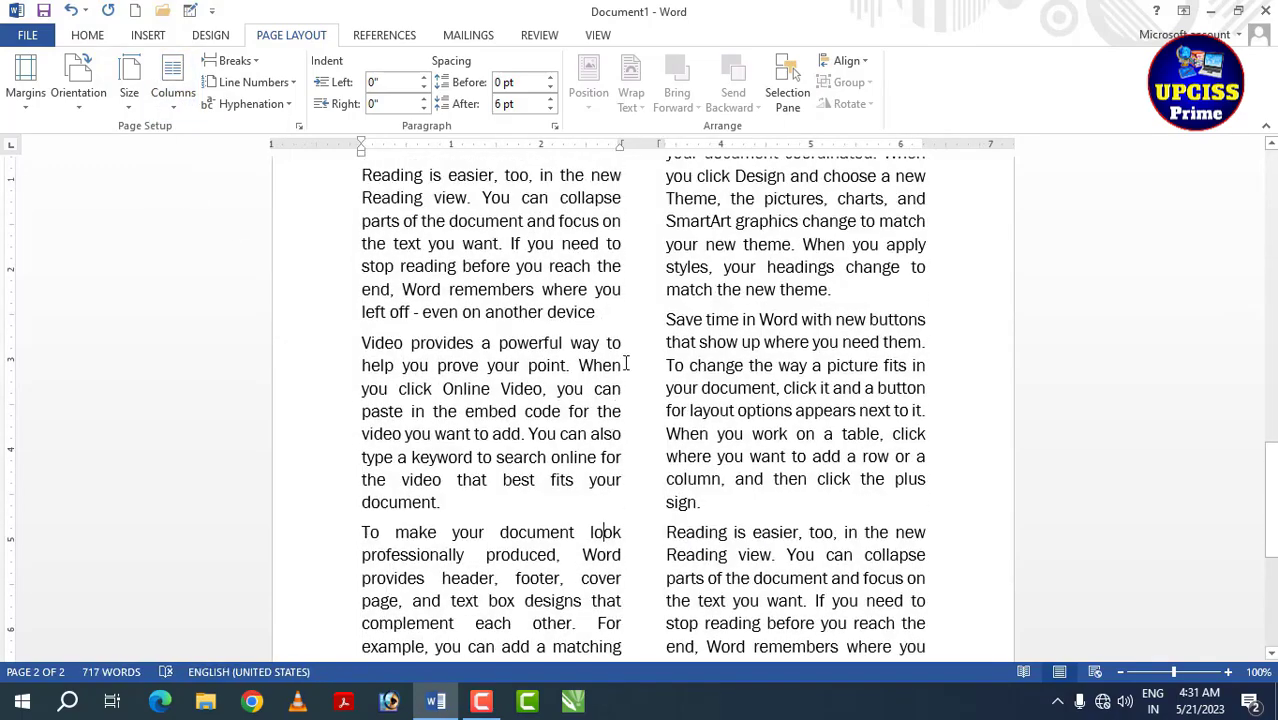
scroll(627, 362, "up", 10)
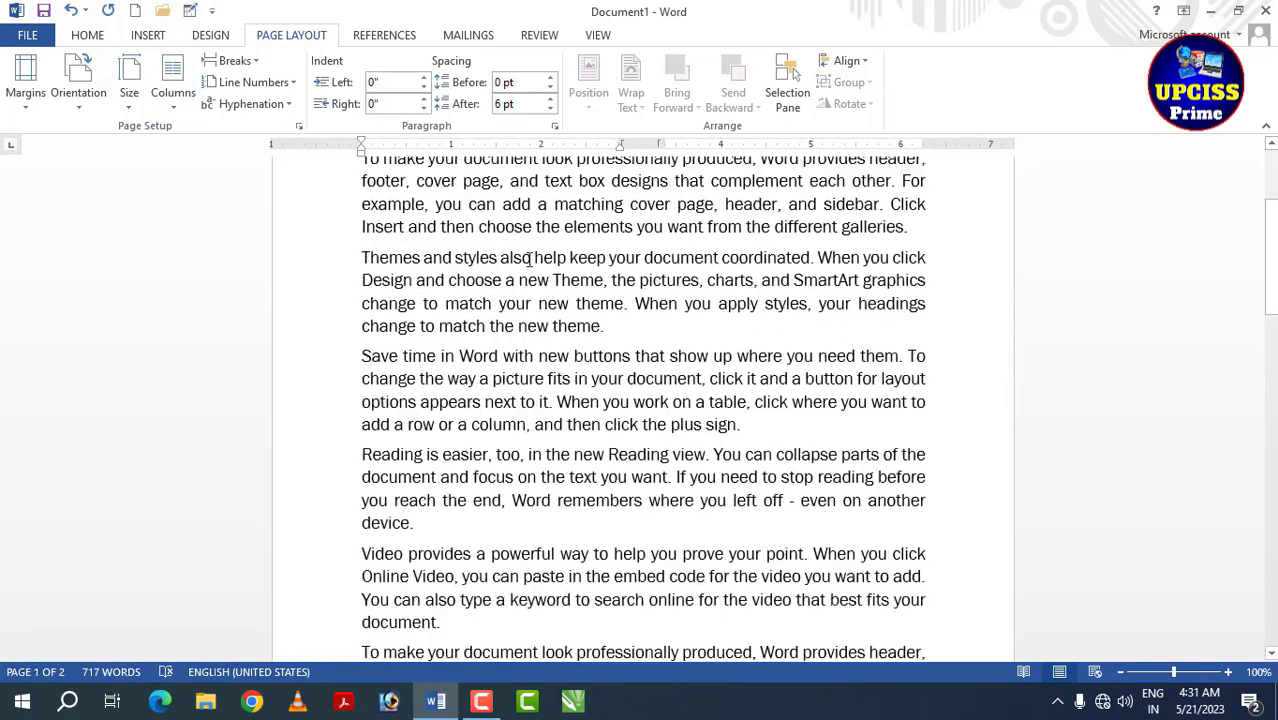
scroll(513, 410, "down", 10)
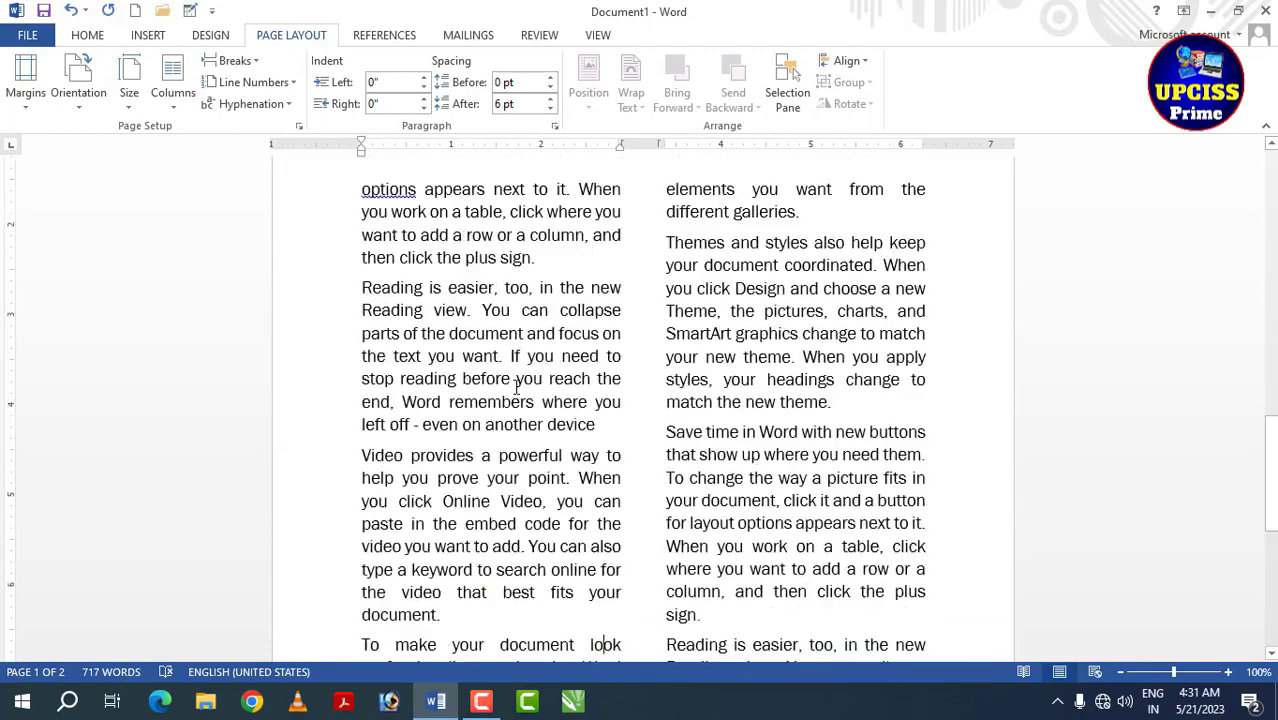
scroll(385, 294, "up", 3)
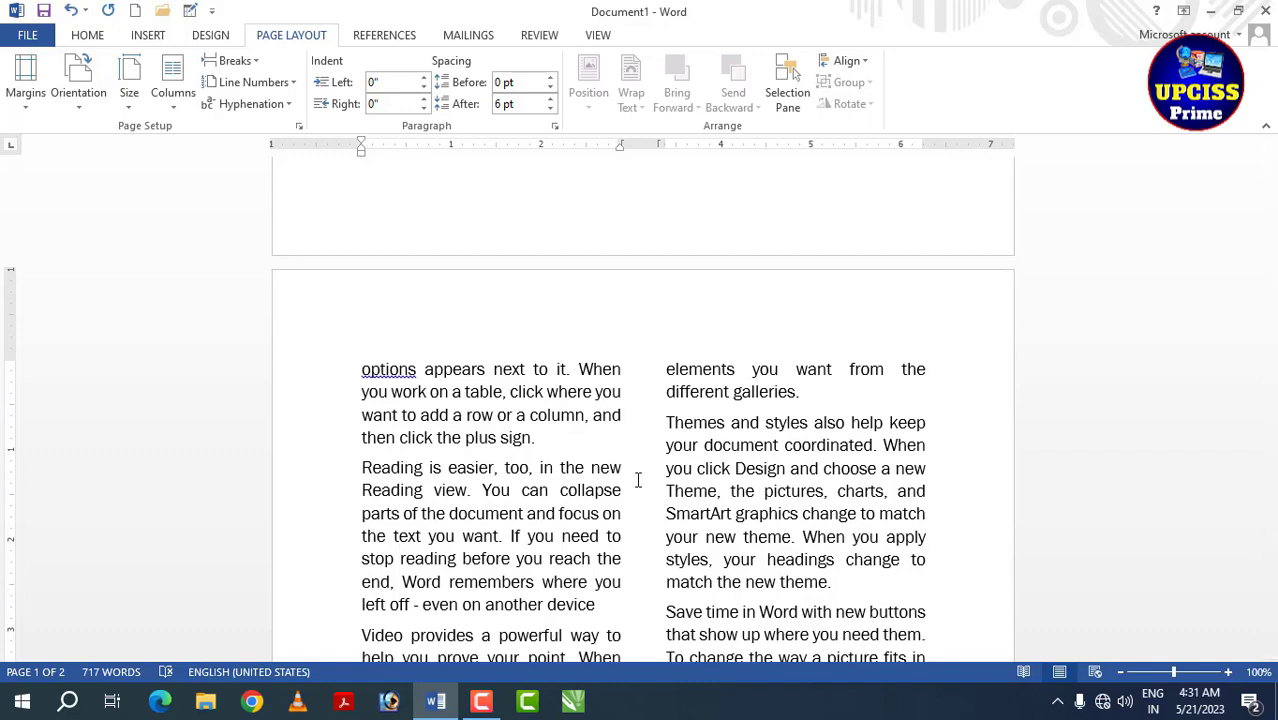
scroll(638, 481, "up", 10)
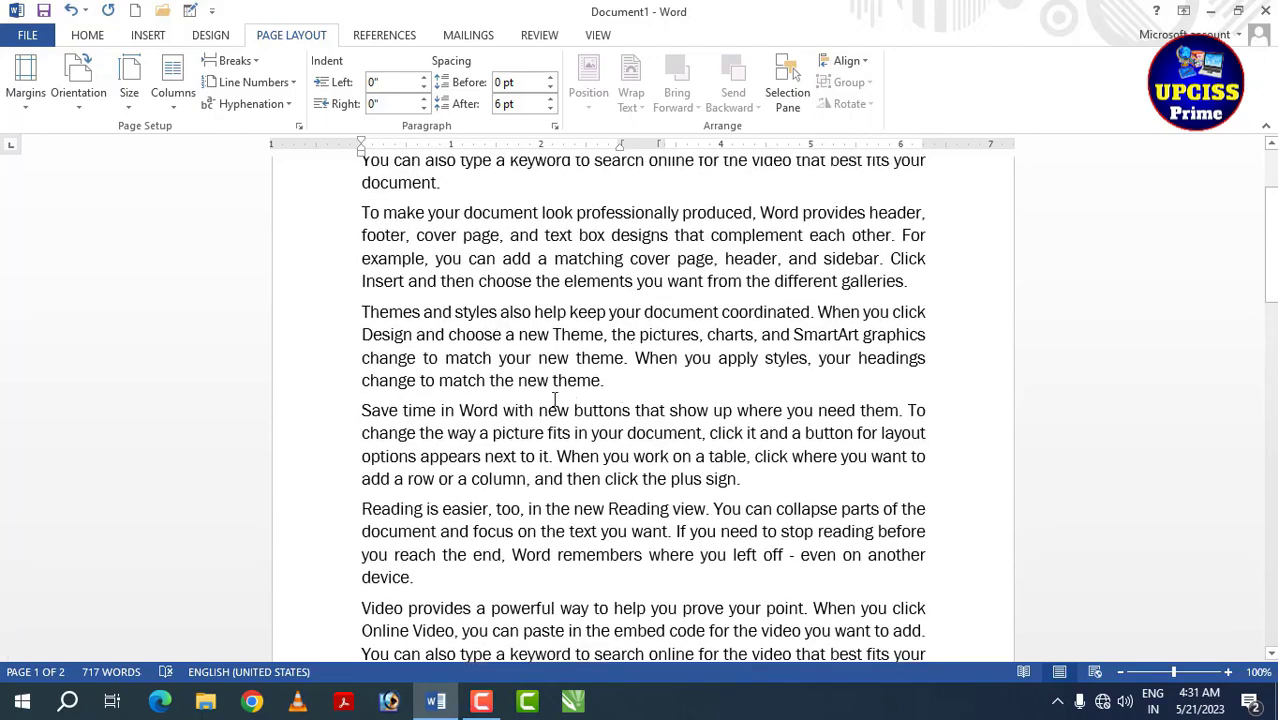
scroll(548, 340, "down", 4)
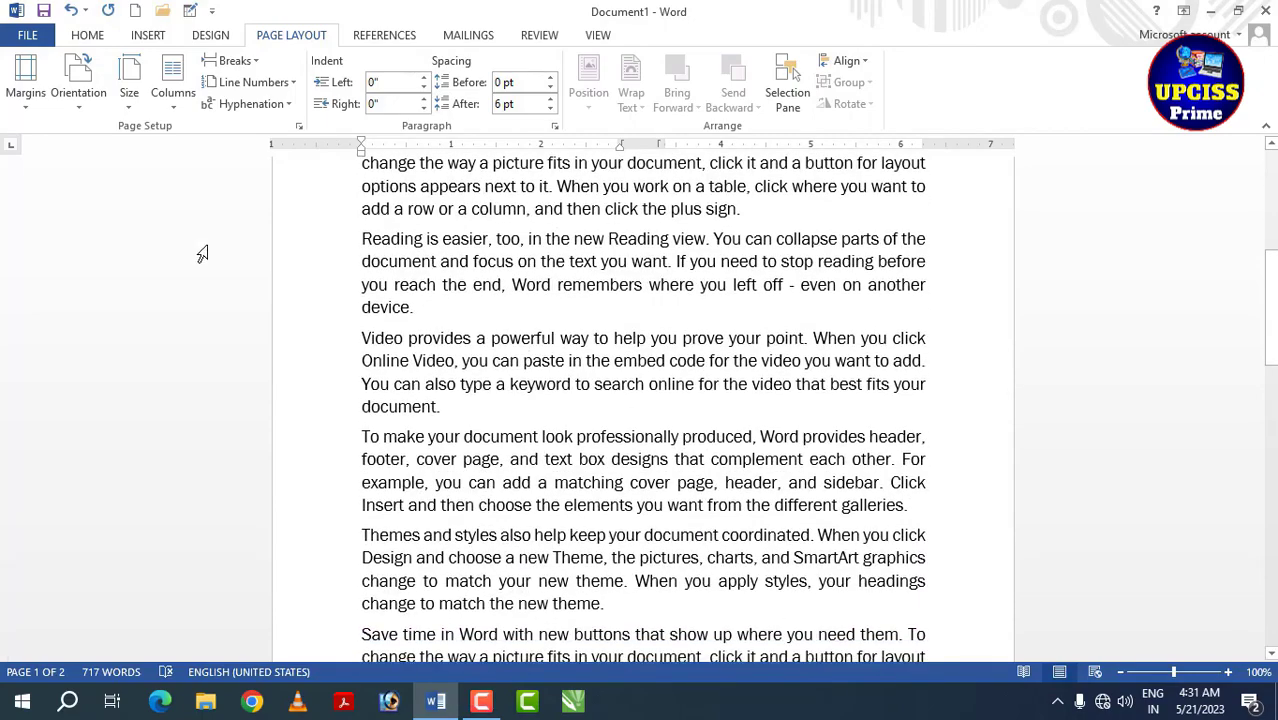
scroll(626, 295, "down", 6)
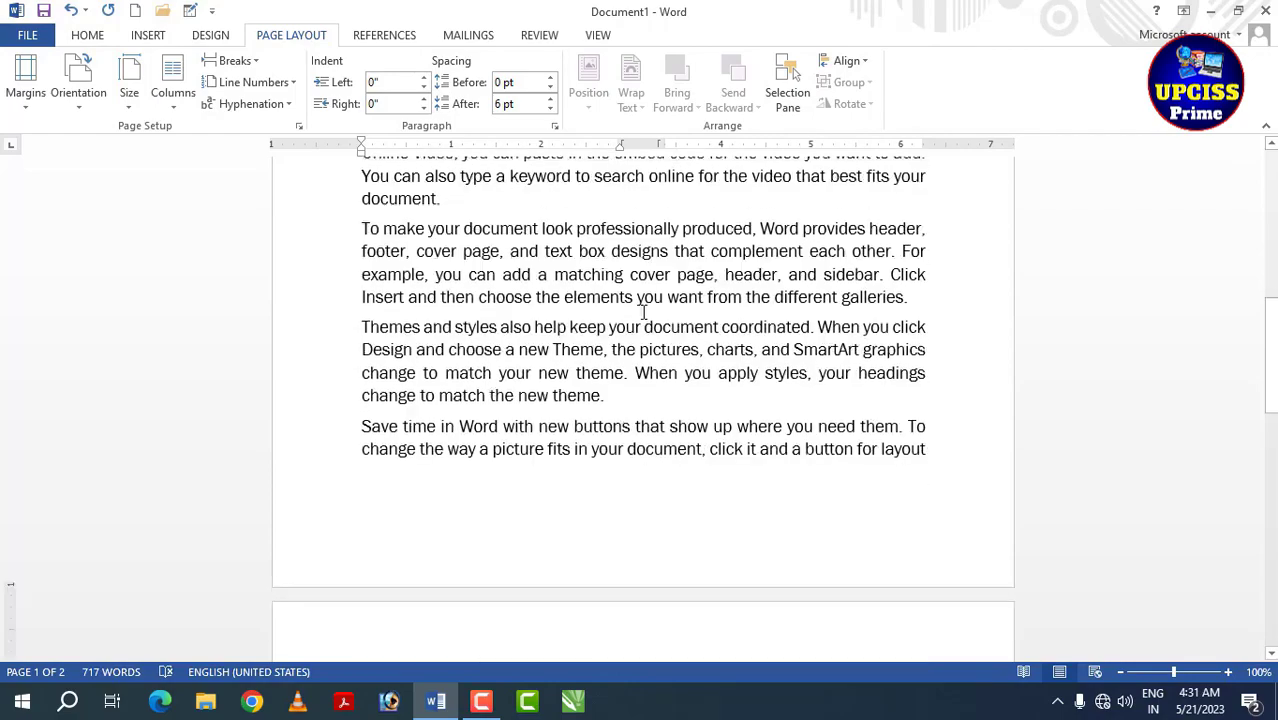
scroll(457, 318, "down", 3)
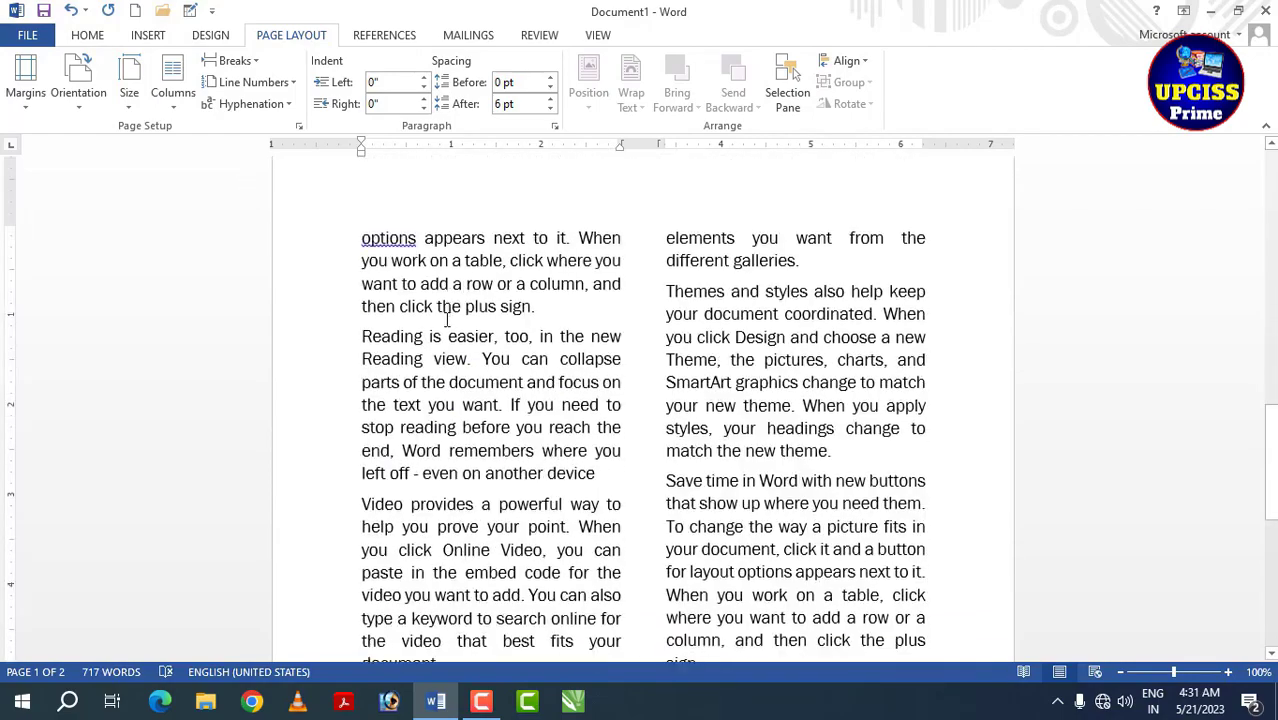
scroll(490, 323, "up", 10)
scroll(497, 310, "up", 7)
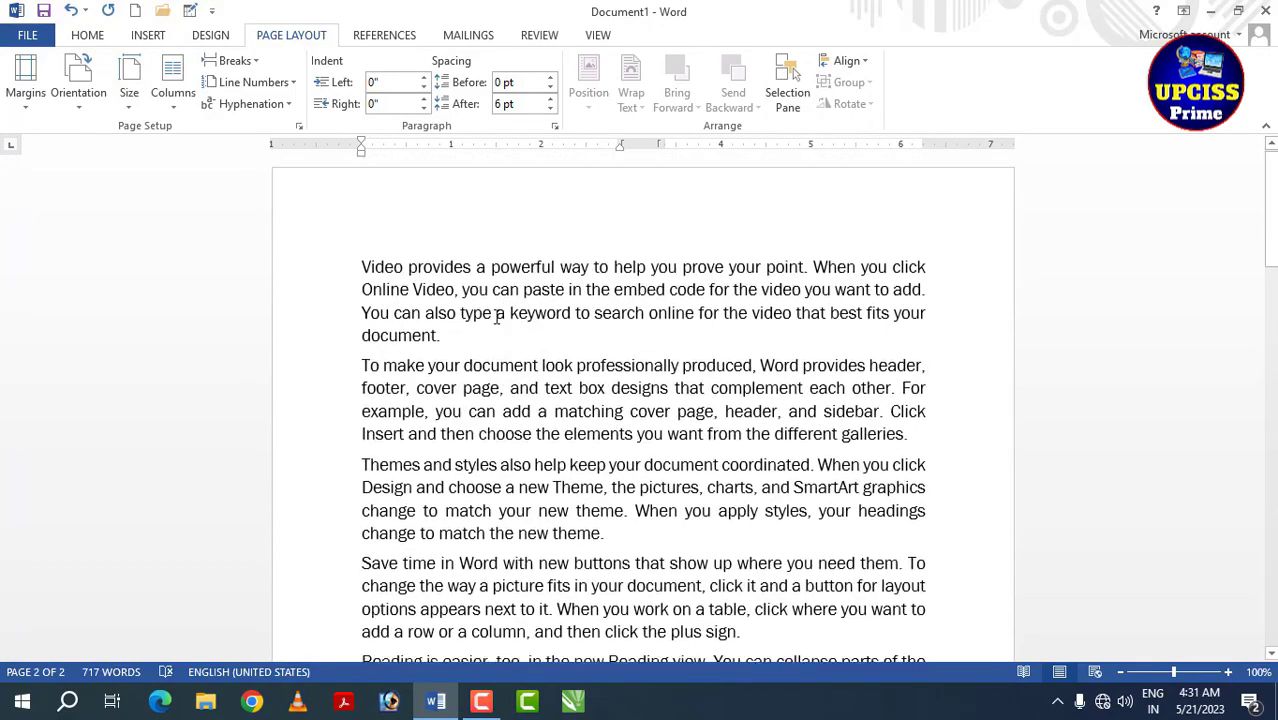
- Look over the available page and section break types and the separate Page Break insertion command
left_click(257, 62)
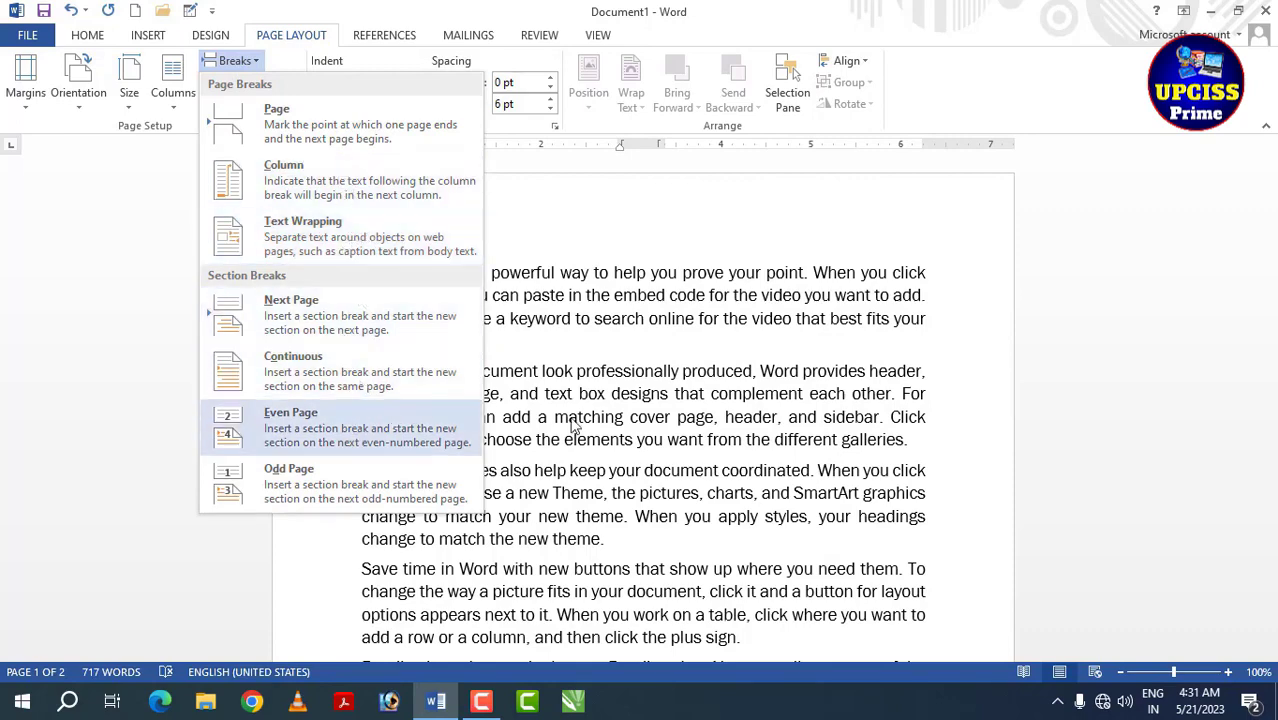
left_click(665, 448)
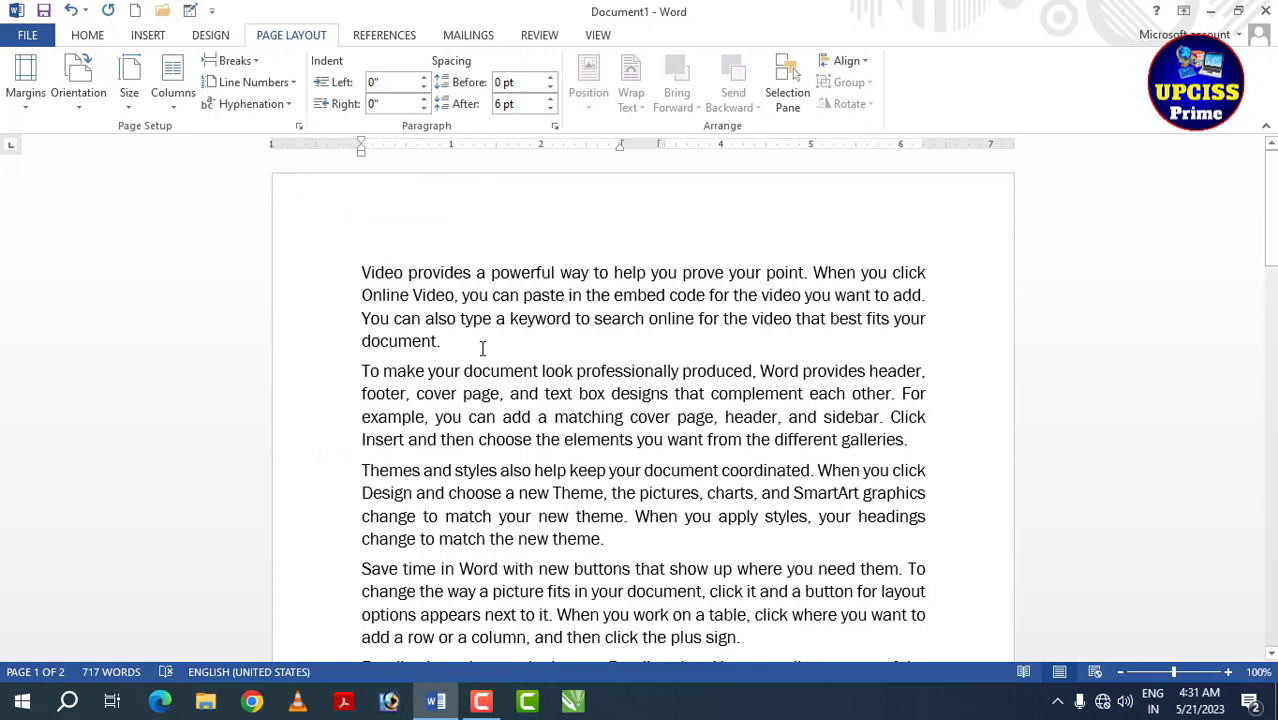
left_click(155, 37)
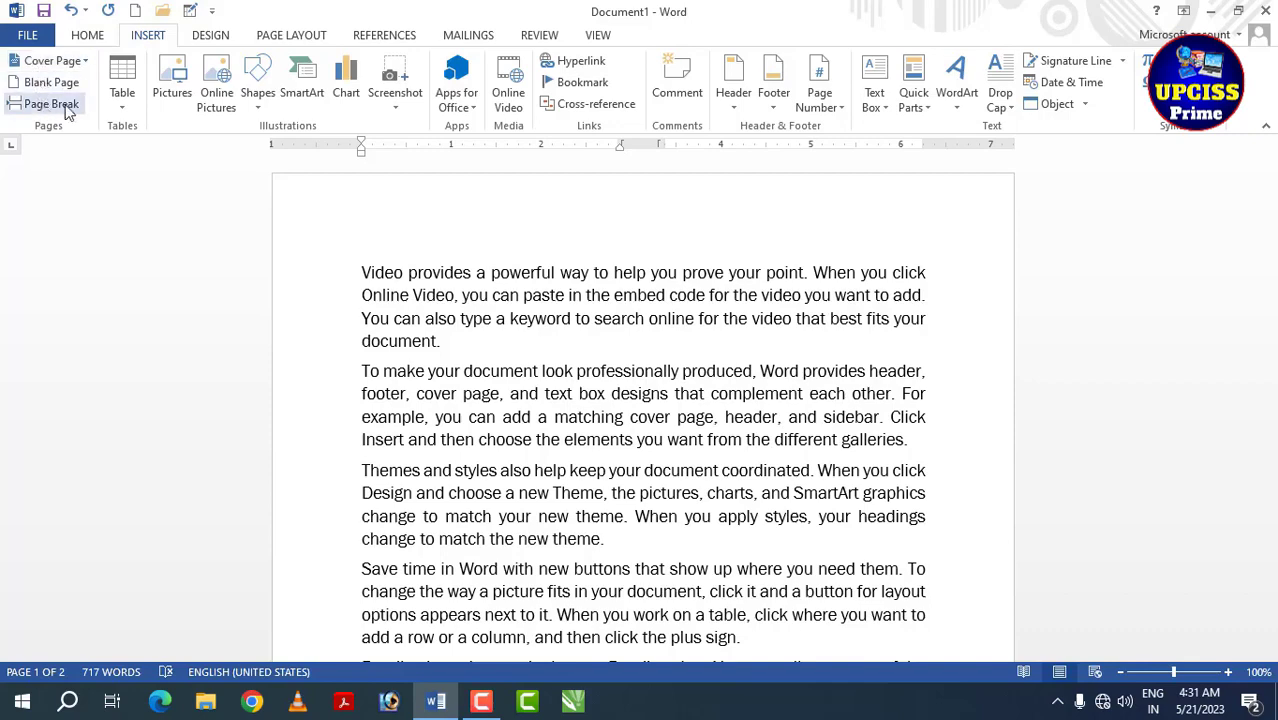
left_click(291, 40)
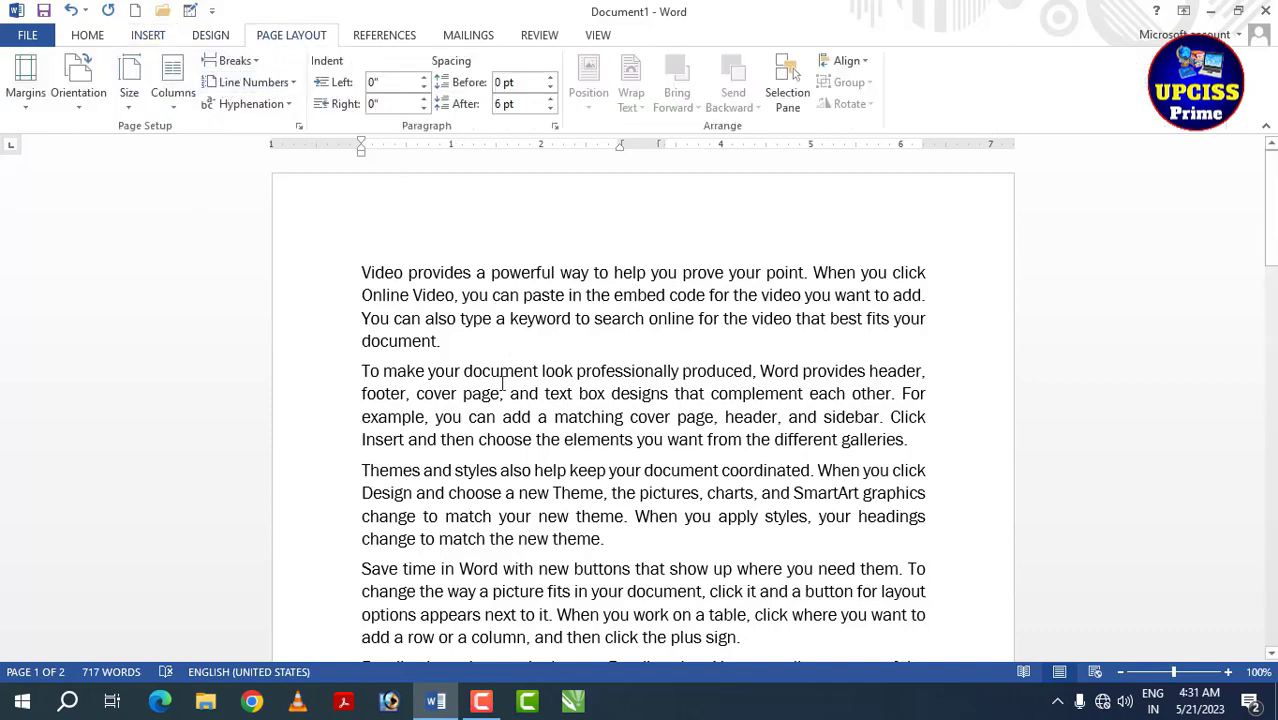
- Insert a page break at the end of the third paragraph, after "change to match the new theme."
scroll(473, 422, "down", 1)
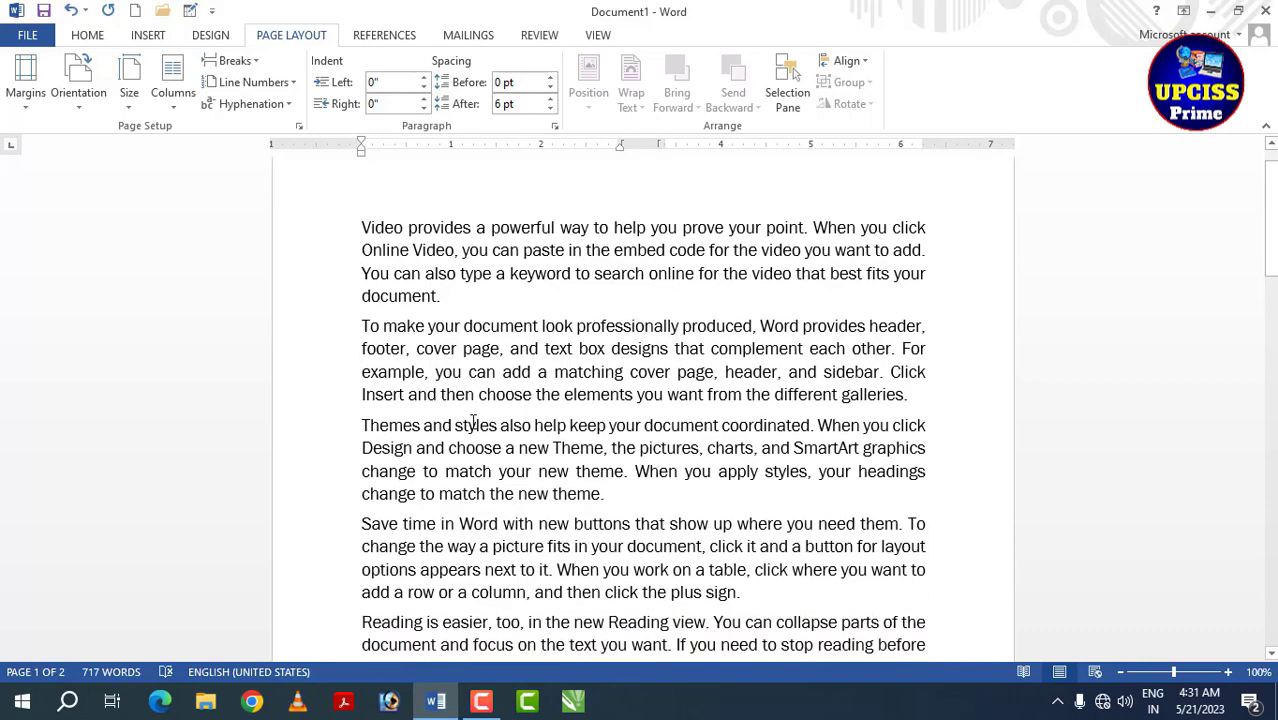
left_click(628, 495)
scroll(628, 495, "down", 2)
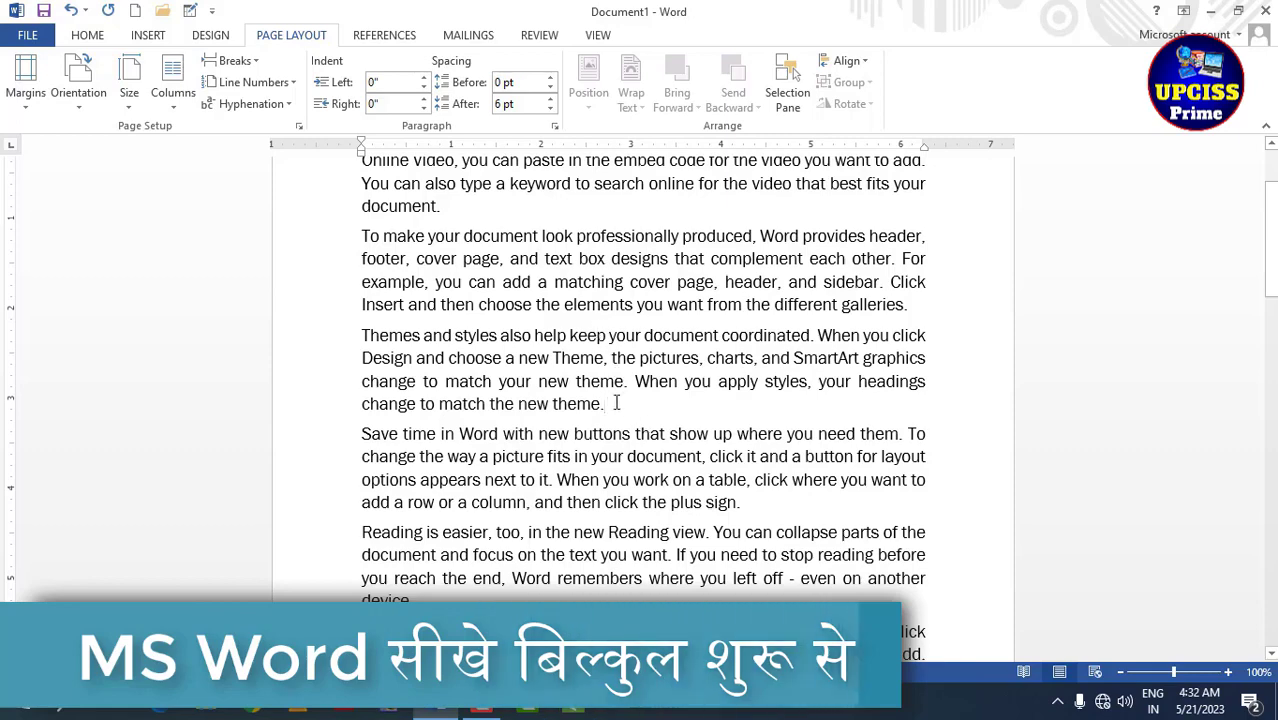
left_click(234, 61)
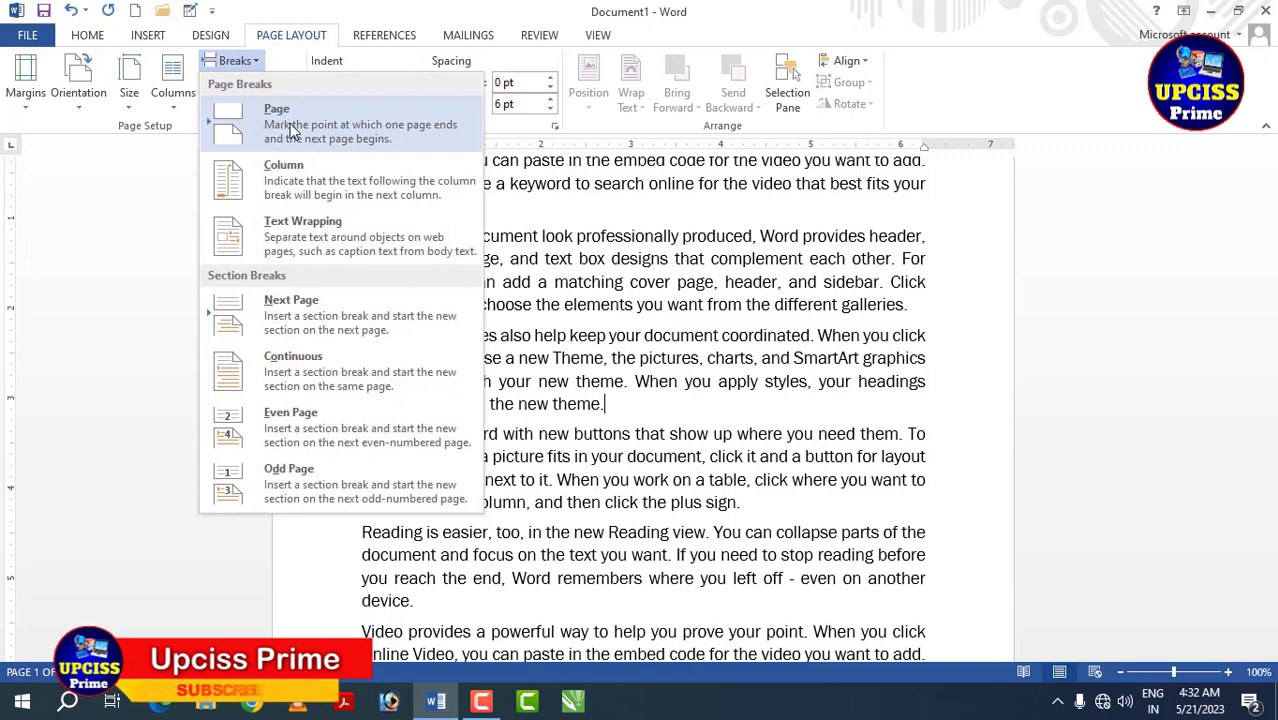
left_click(290, 129)
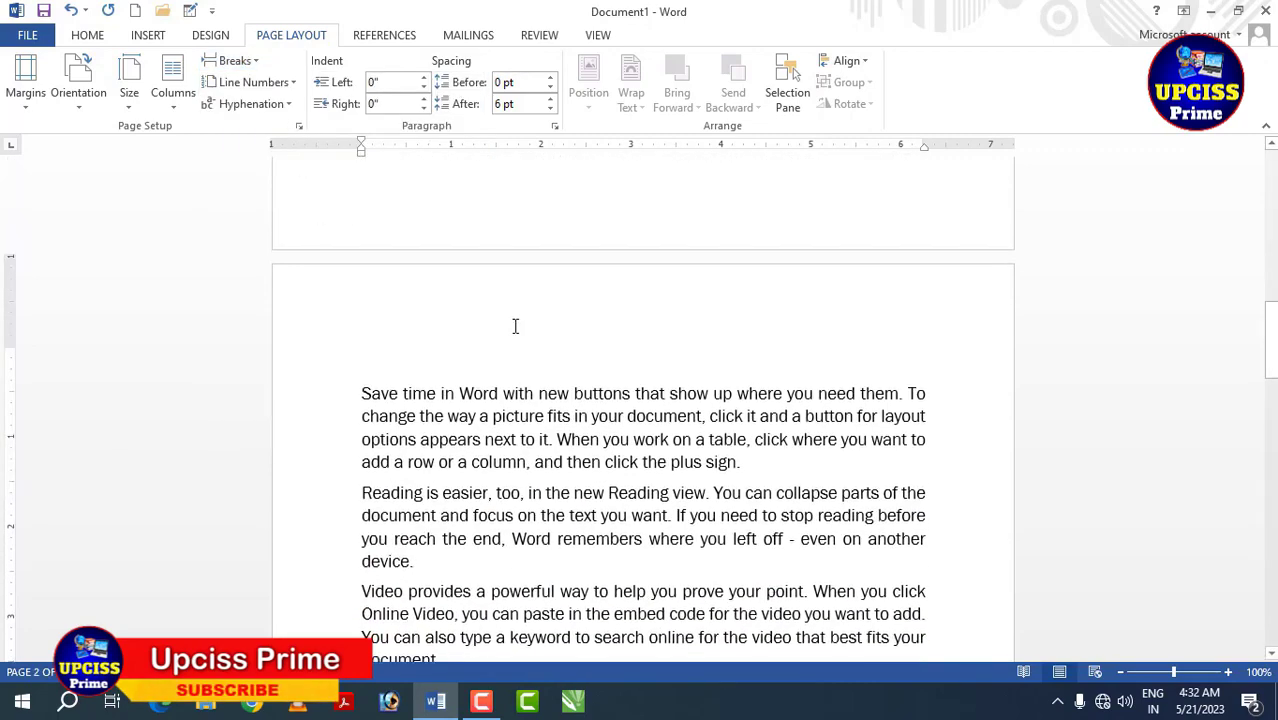
- Check how the page break divides the text across the pages, and undo the break
scroll(515, 326, "down", 4)
scroll(510, 330, "up", 10)
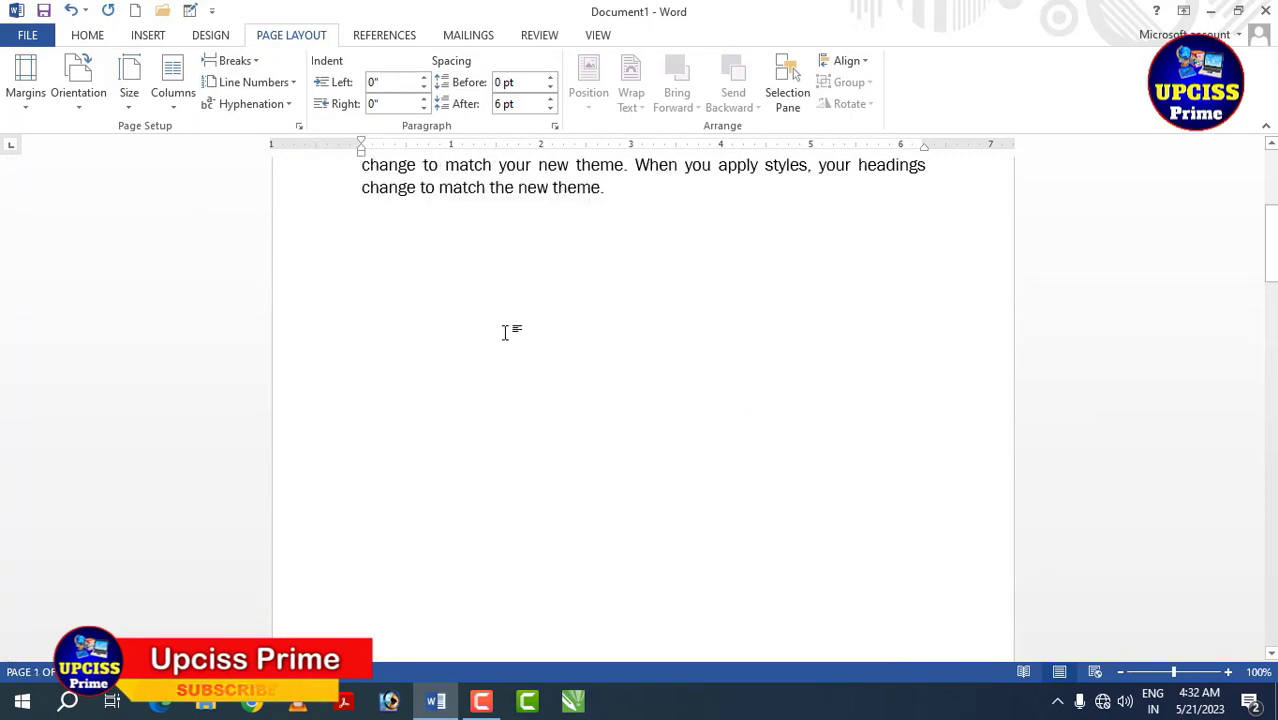
scroll(505, 332, "up", 4)
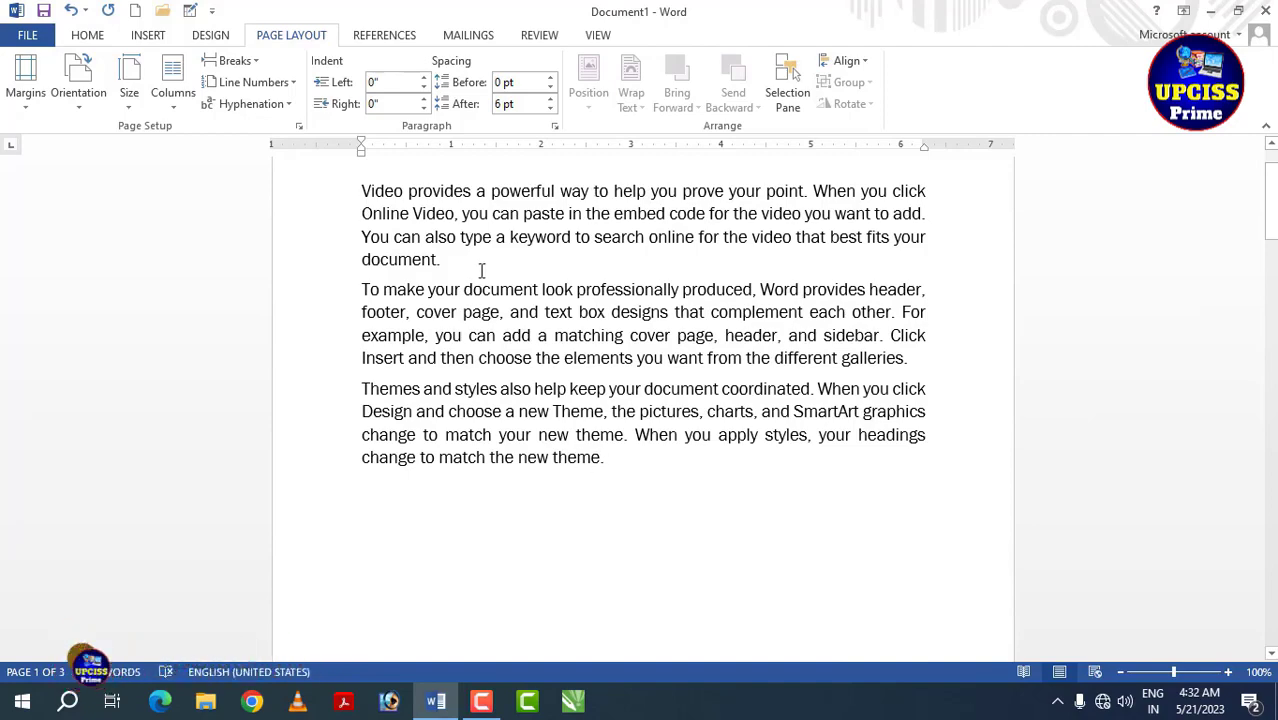
scroll(470, 449, "down", 8)
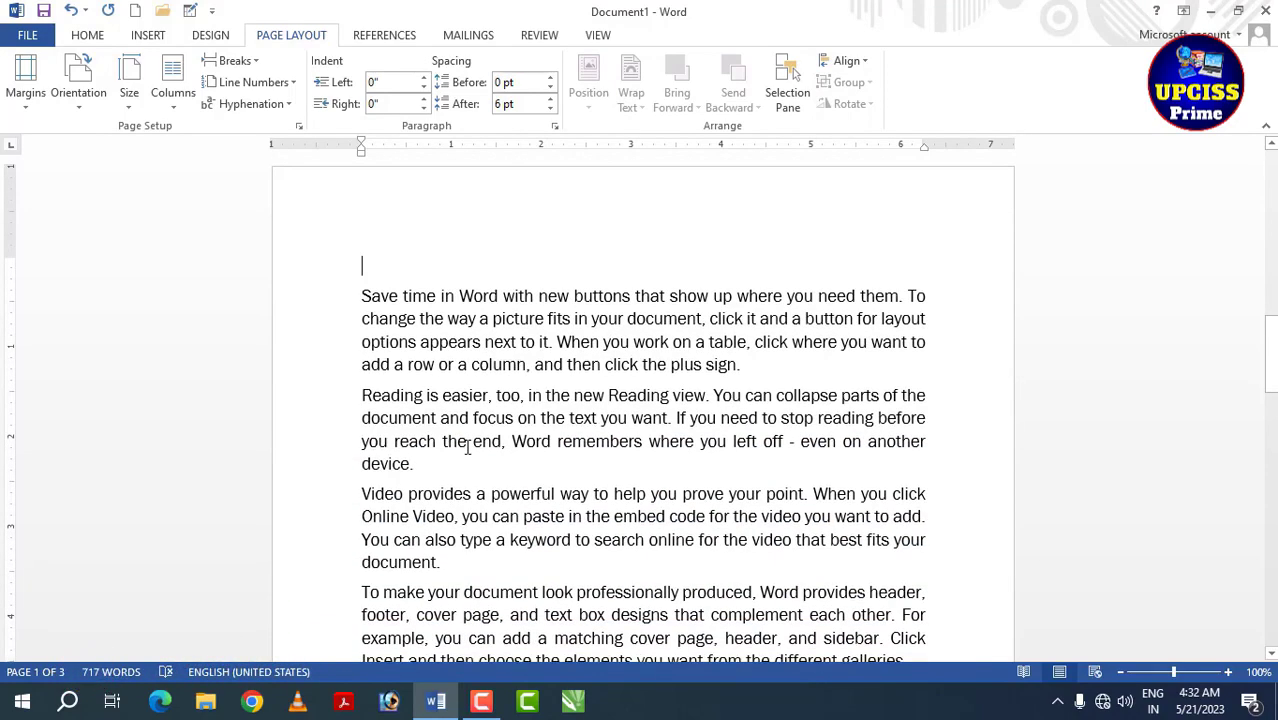
scroll(407, 319, "down", 10)
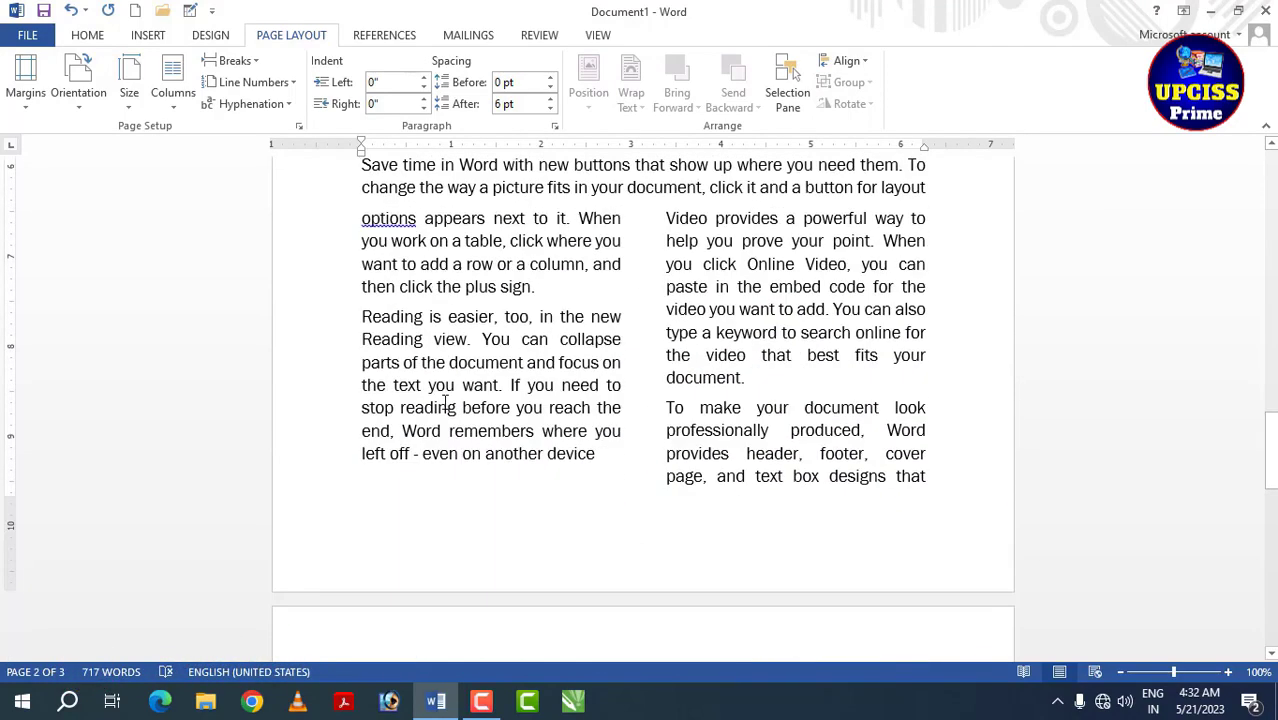
scroll(445, 400, "up", 15)
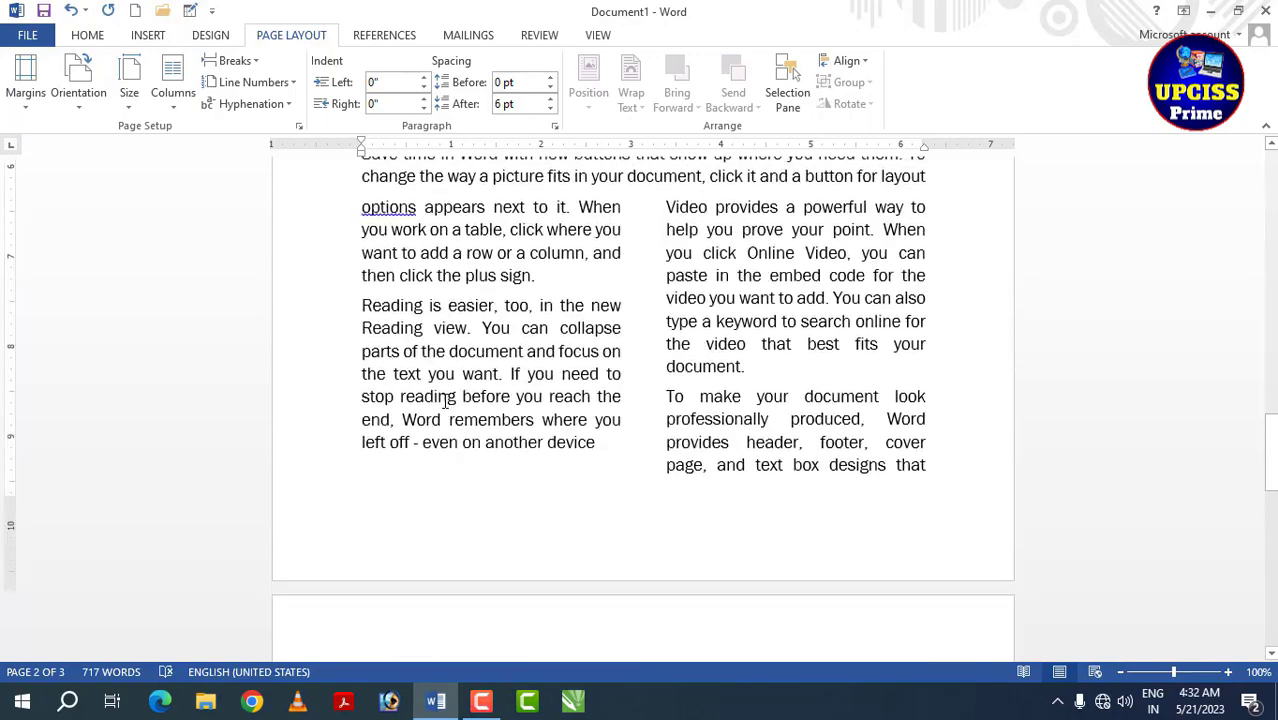
scroll(444, 400, "up", 10)
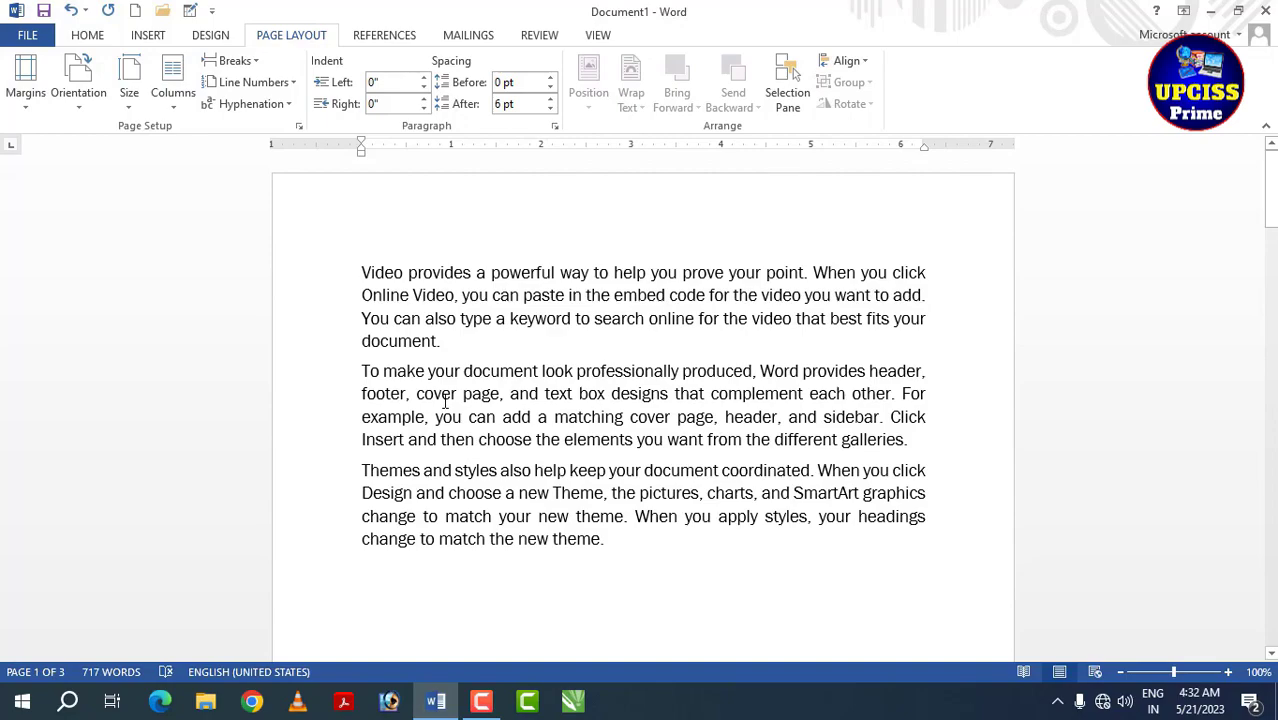
scroll(474, 398, "down", 12)
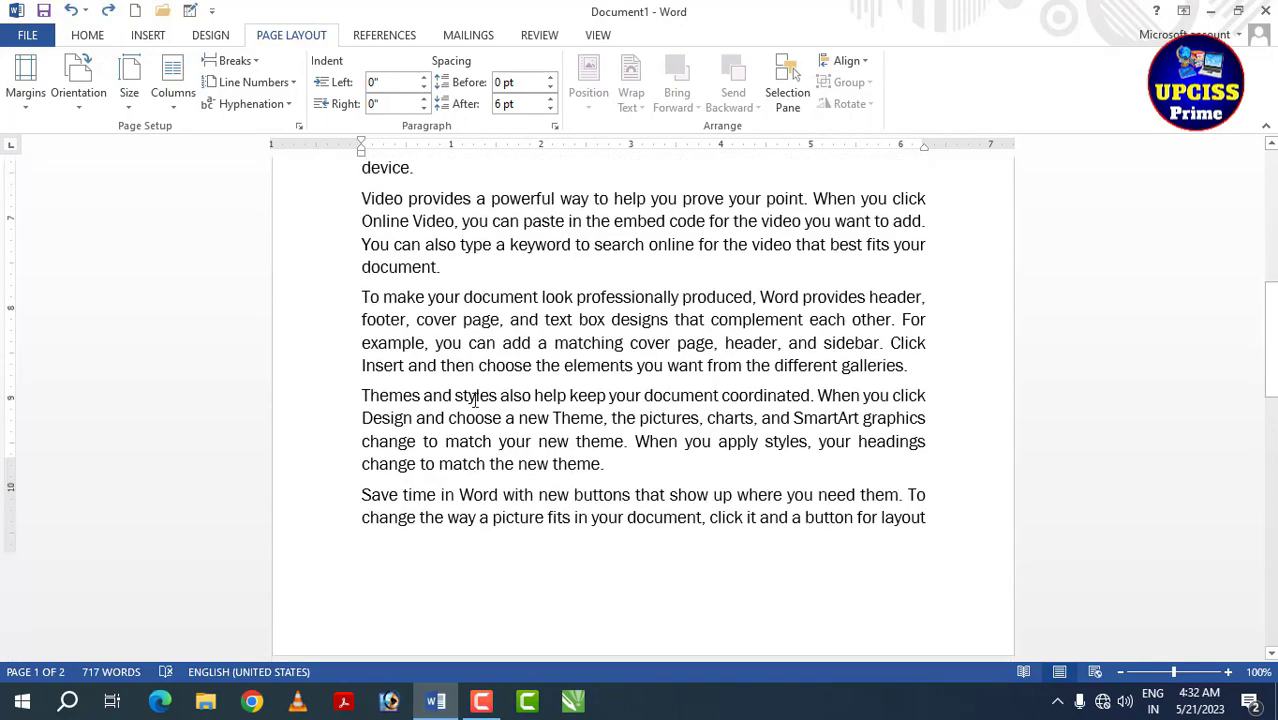
- Examine the single-column first page, the two-column second page, and the column break option among the break types
scroll(476, 400, "up", 4)
scroll(475, 400, "down", 4)
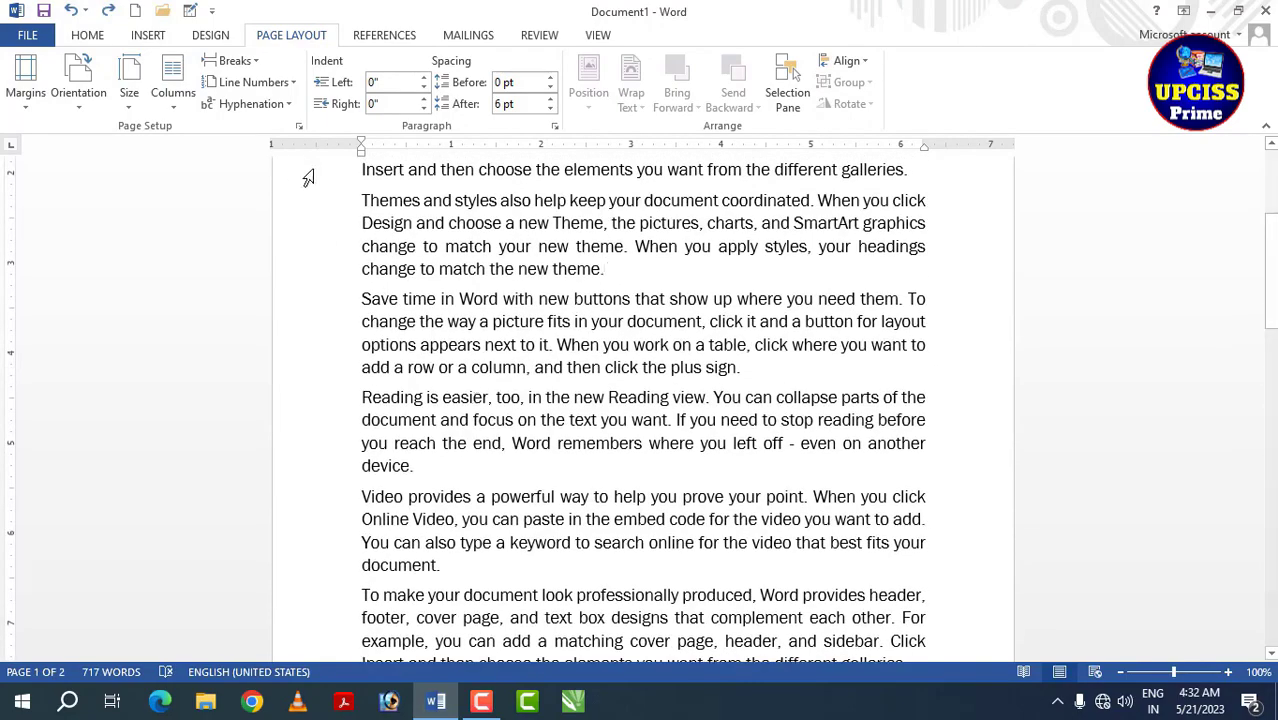
scroll(476, 354, "down", 18)
scroll(529, 376, "up", 2)
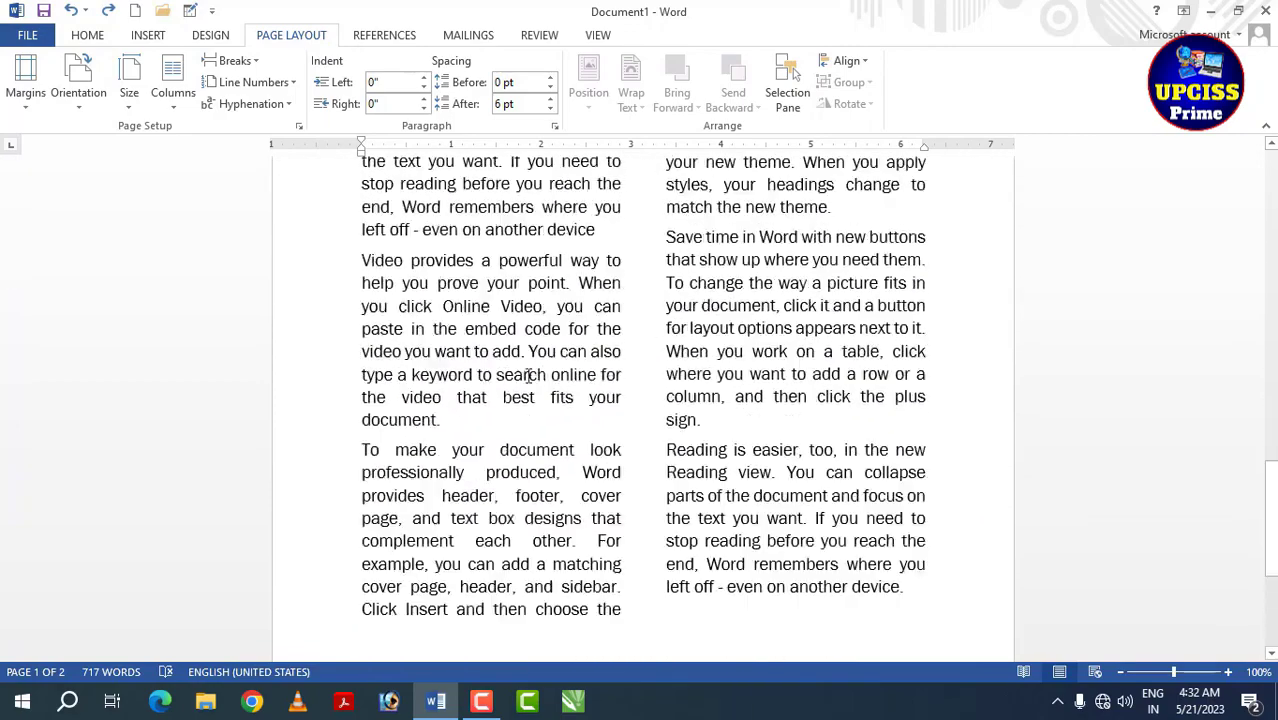
scroll(529, 376, "up", 6)
left_click(250, 63)
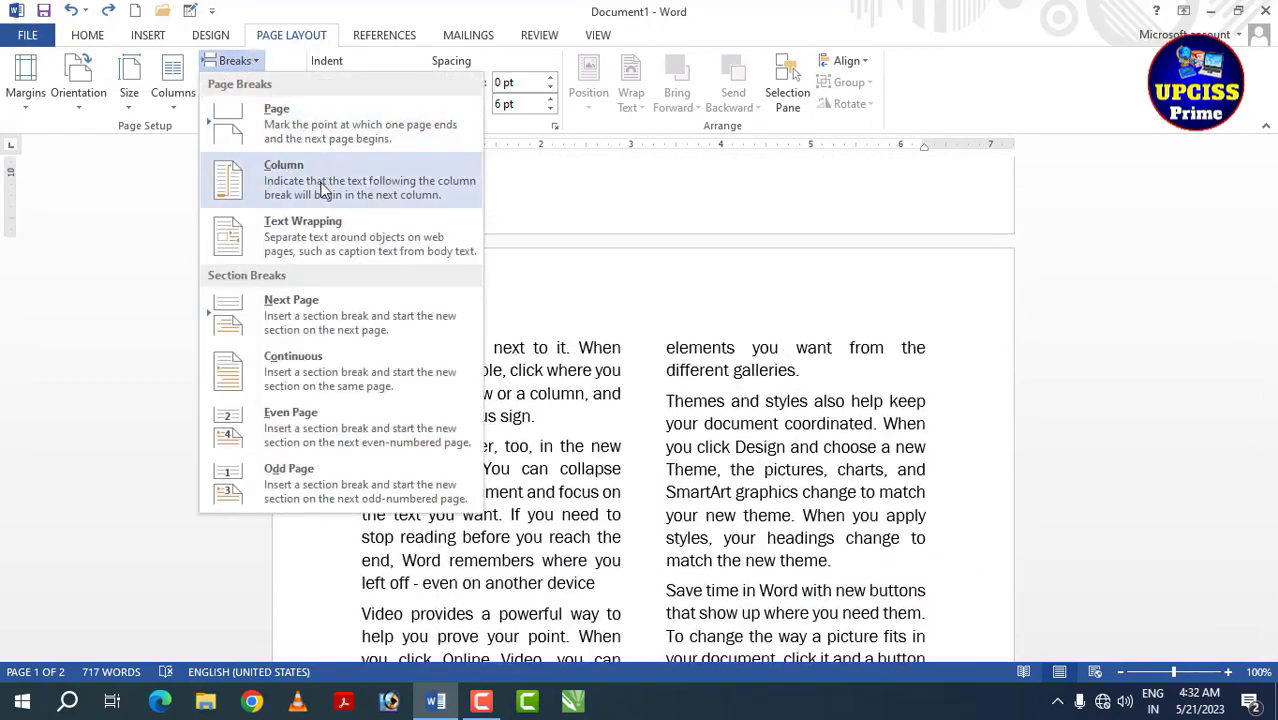
left_click(323, 207)
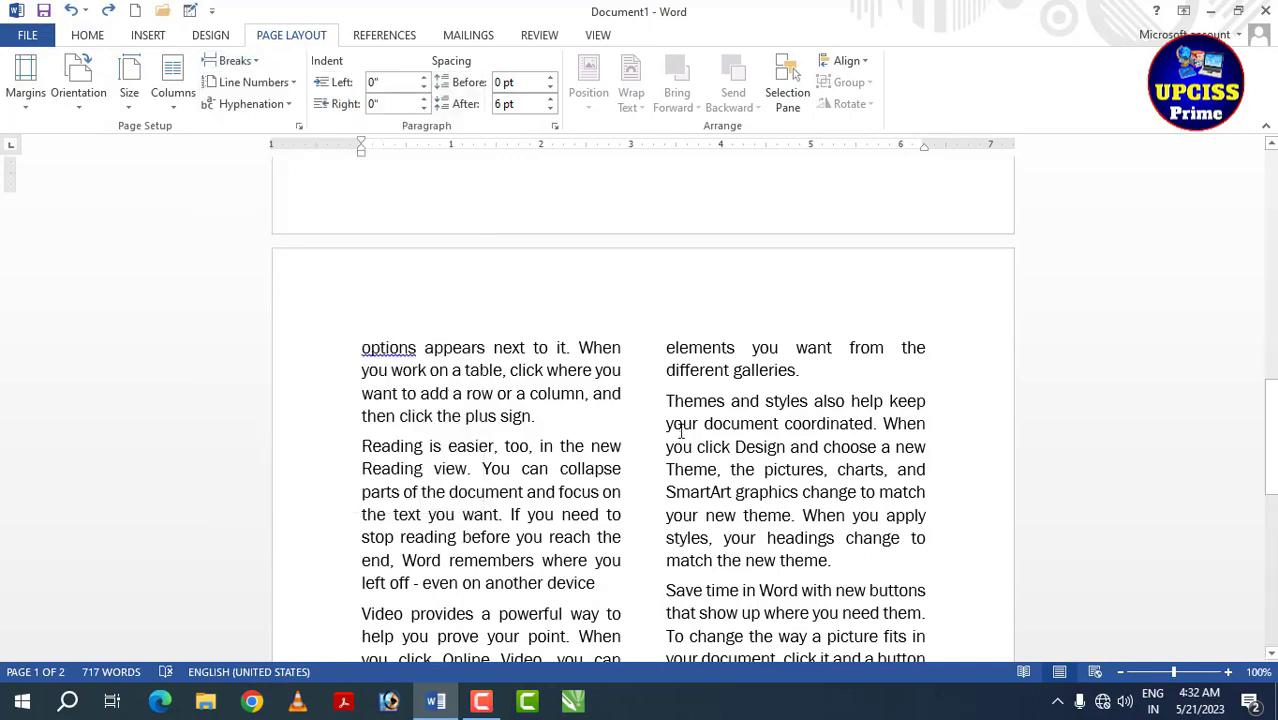
scroll(680, 432, "down", 9)
scroll(681, 432, "up", 6)
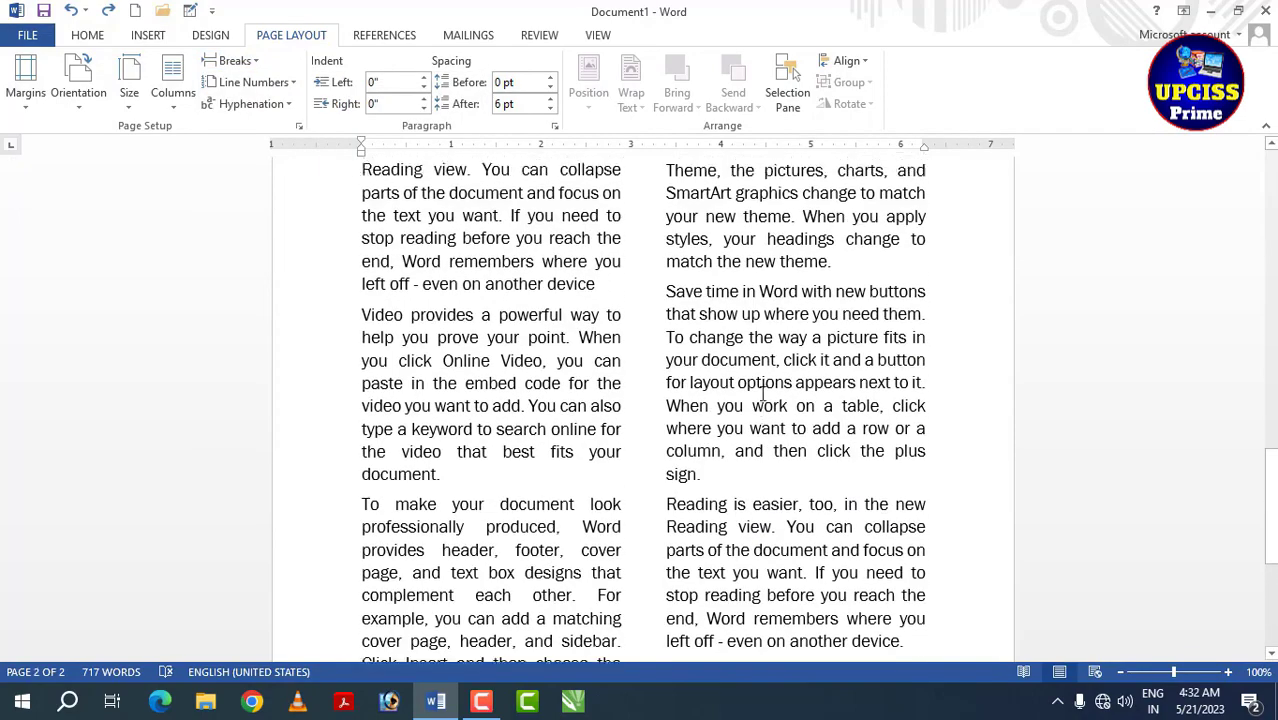
- Delete the second column's text on page 2 and the first column's text from "you click Online Video" onward
left_click_drag(661, 221, 810, 692)
key("Delete")
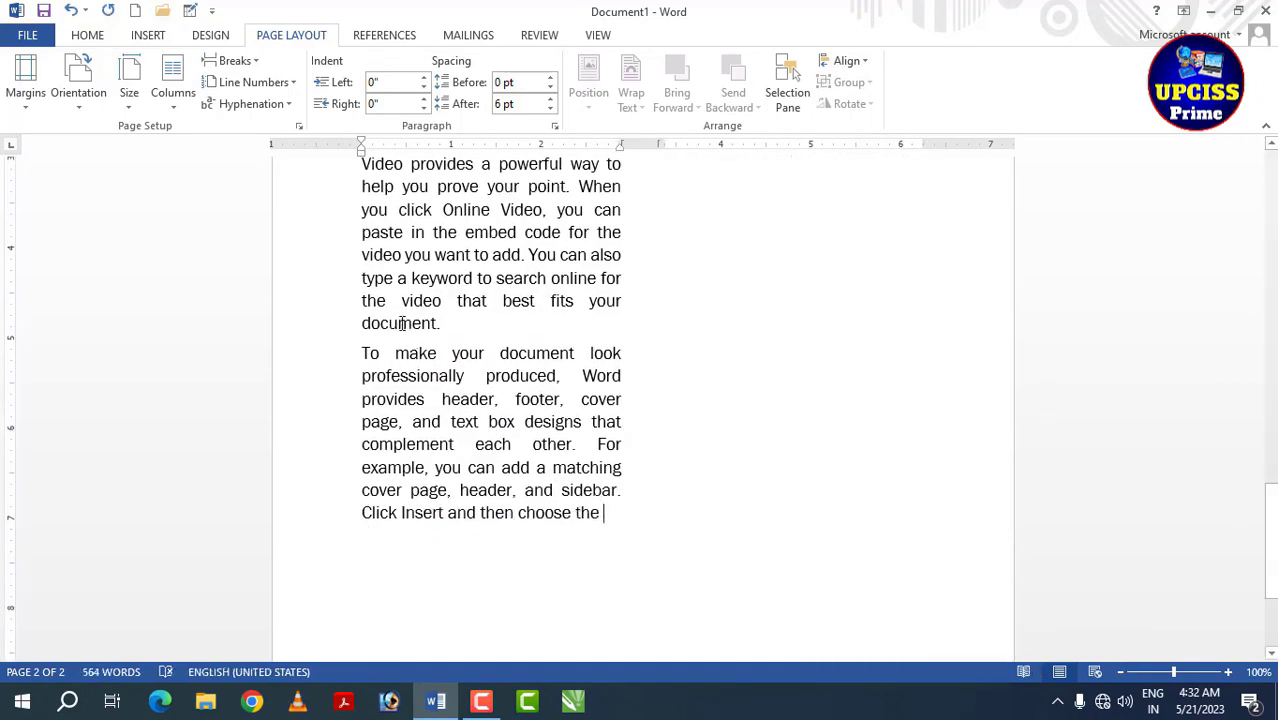
left_click_drag(367, 213, 620, 529)
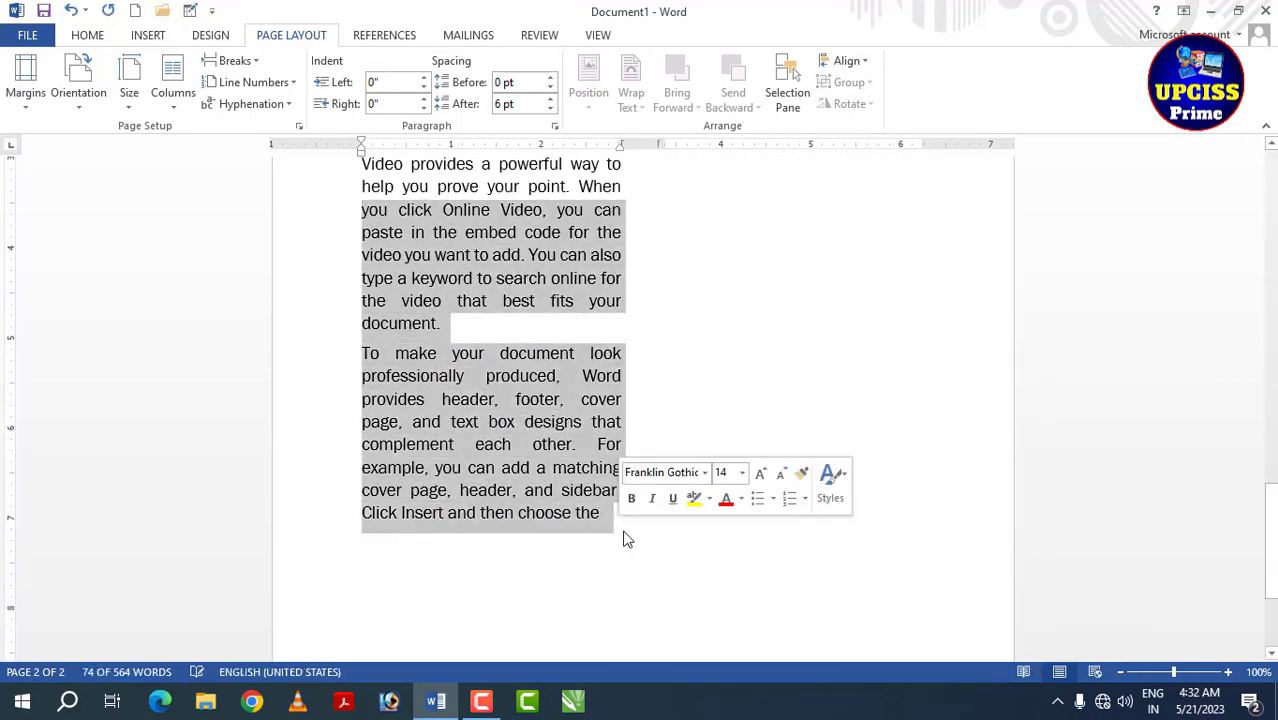
key("Delete")
scroll(621, 535, "up", 12)
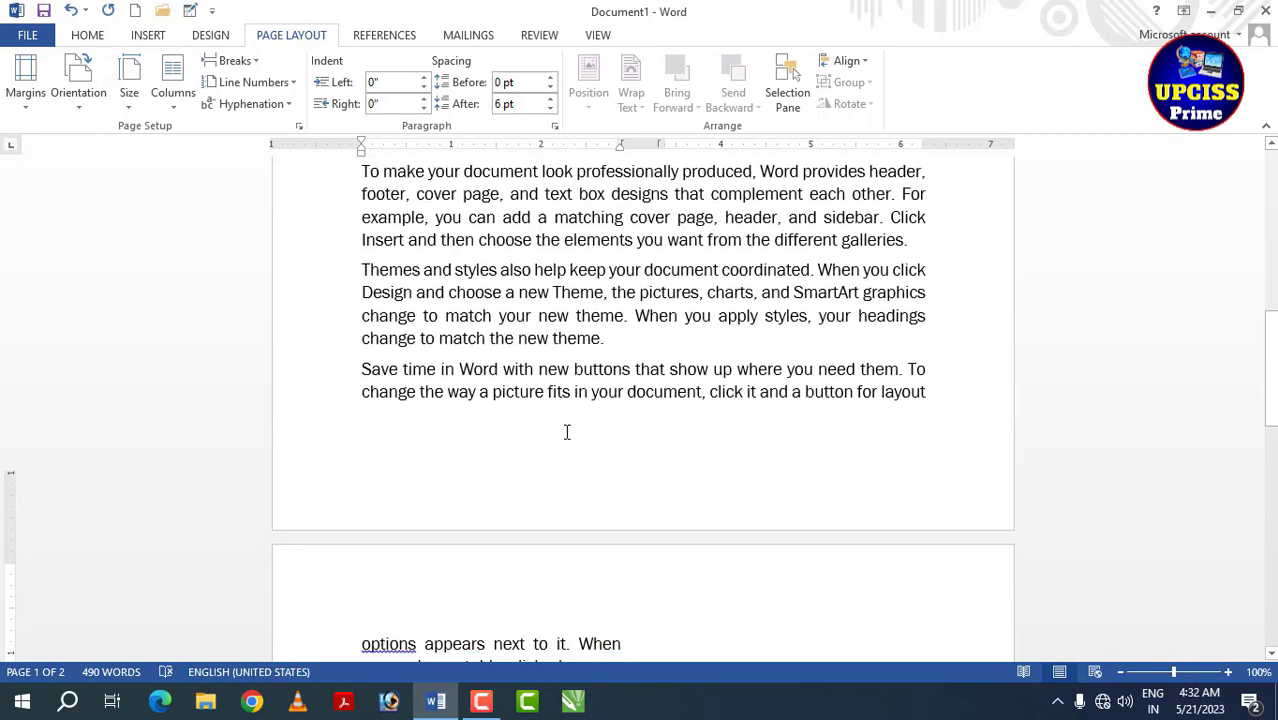
scroll(566, 430, "down", 6)
scroll(566, 430, "down", 2)
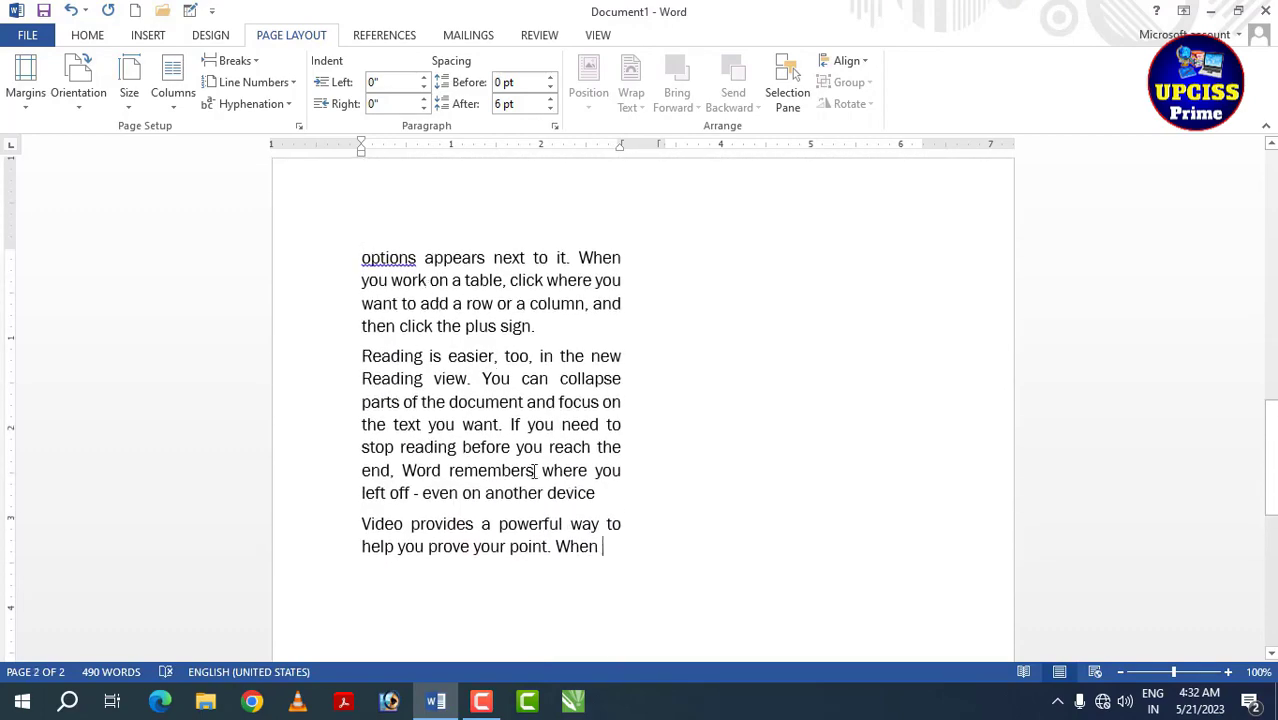
- Insert "sss" before "you work on a table" and "asa" before "you want" in the first column of page 2
left_click_drag(365, 260, 485, 555)
left_click(492, 582)
type("sss")
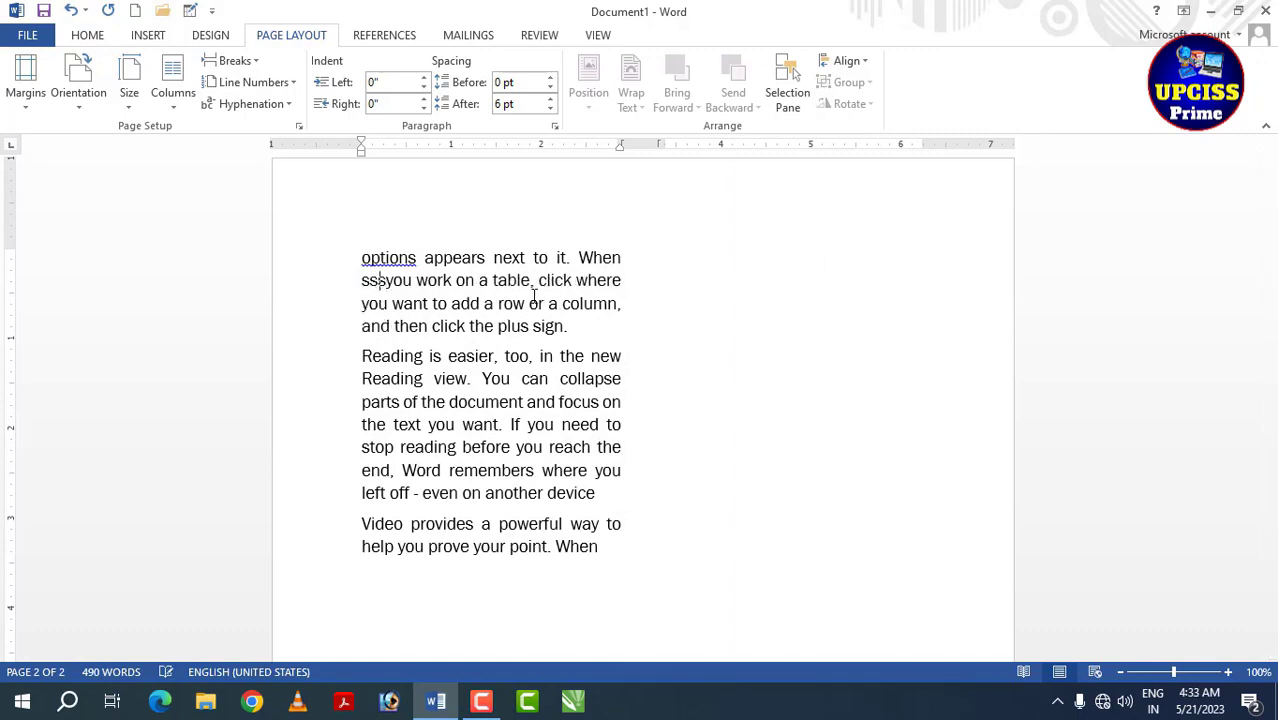
type("asa")
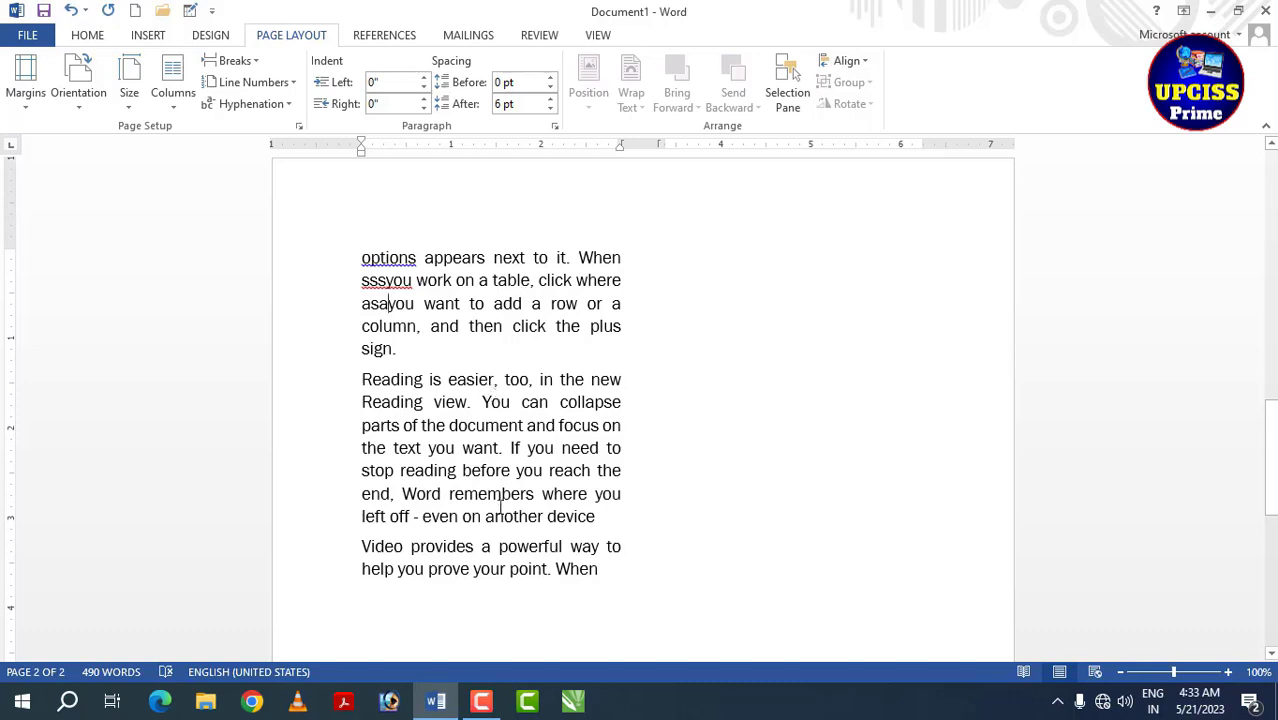
- Insert a column break at the end of page 2's text, after "help you prove your point. When"
left_click(634, 590)
key("Return")
key("Return")
key("Return")
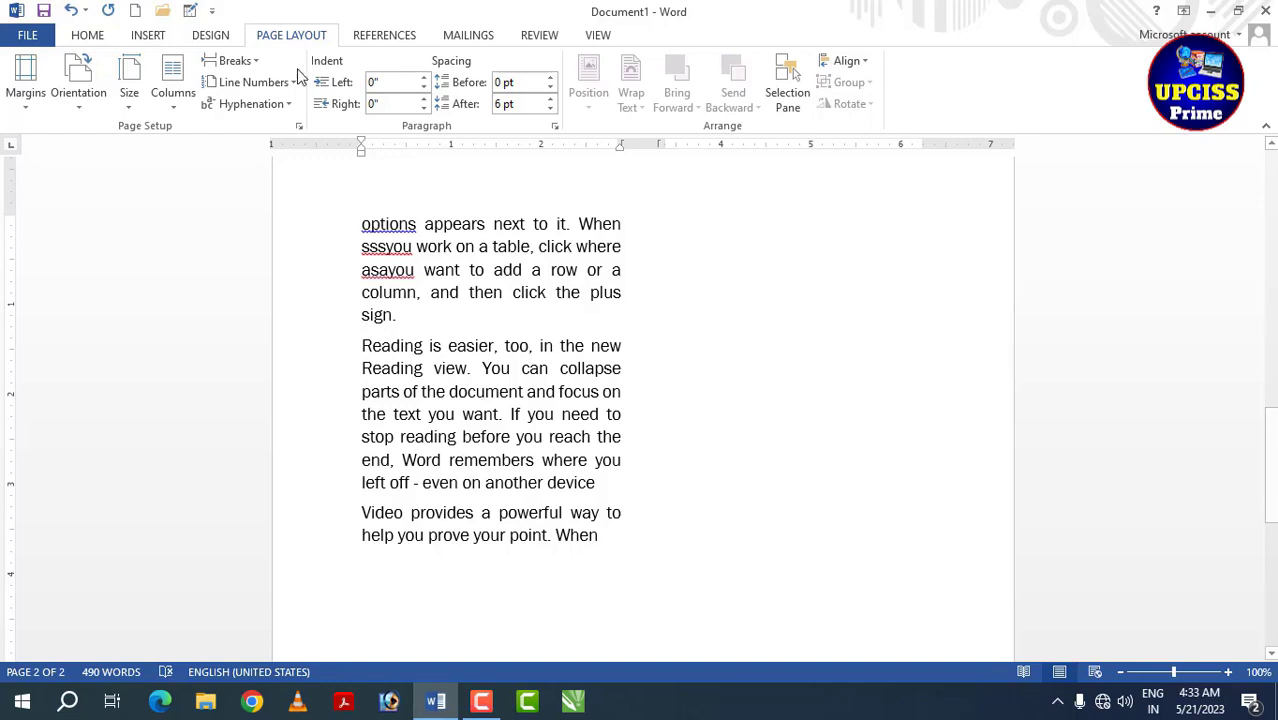
left_click(252, 62)
left_click(278, 170)
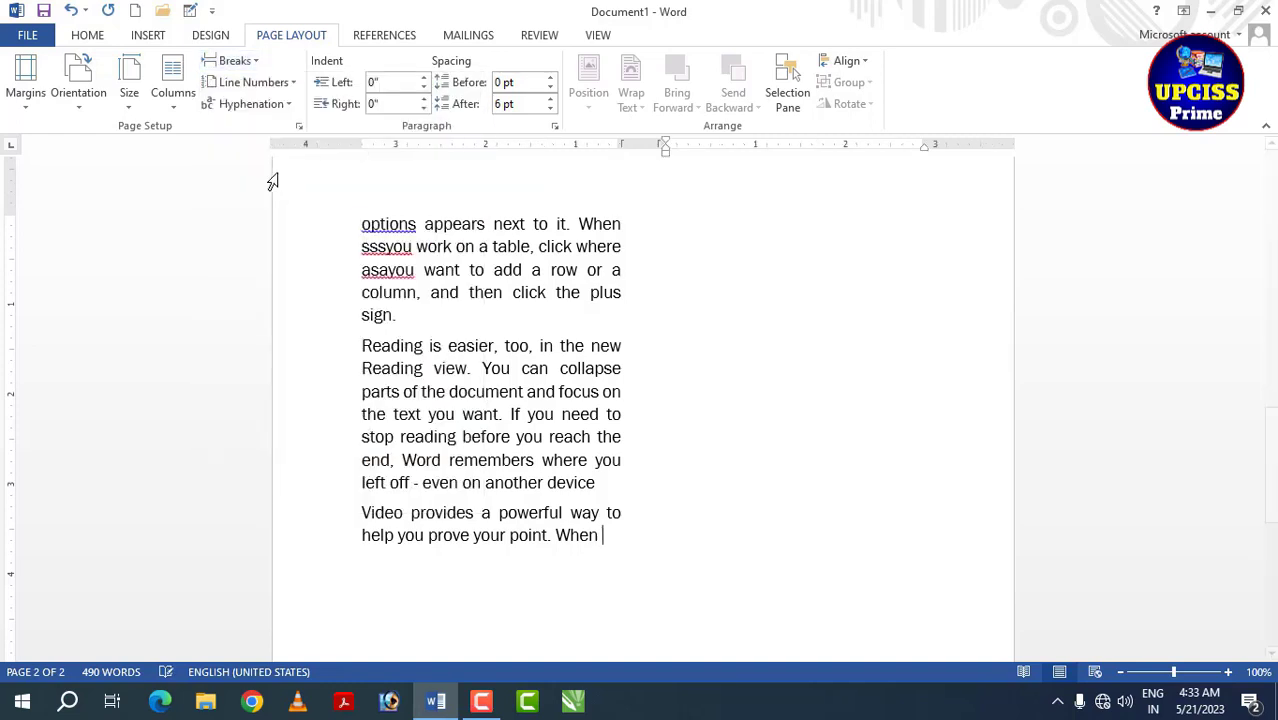
scroll(641, 354, "up", 2)
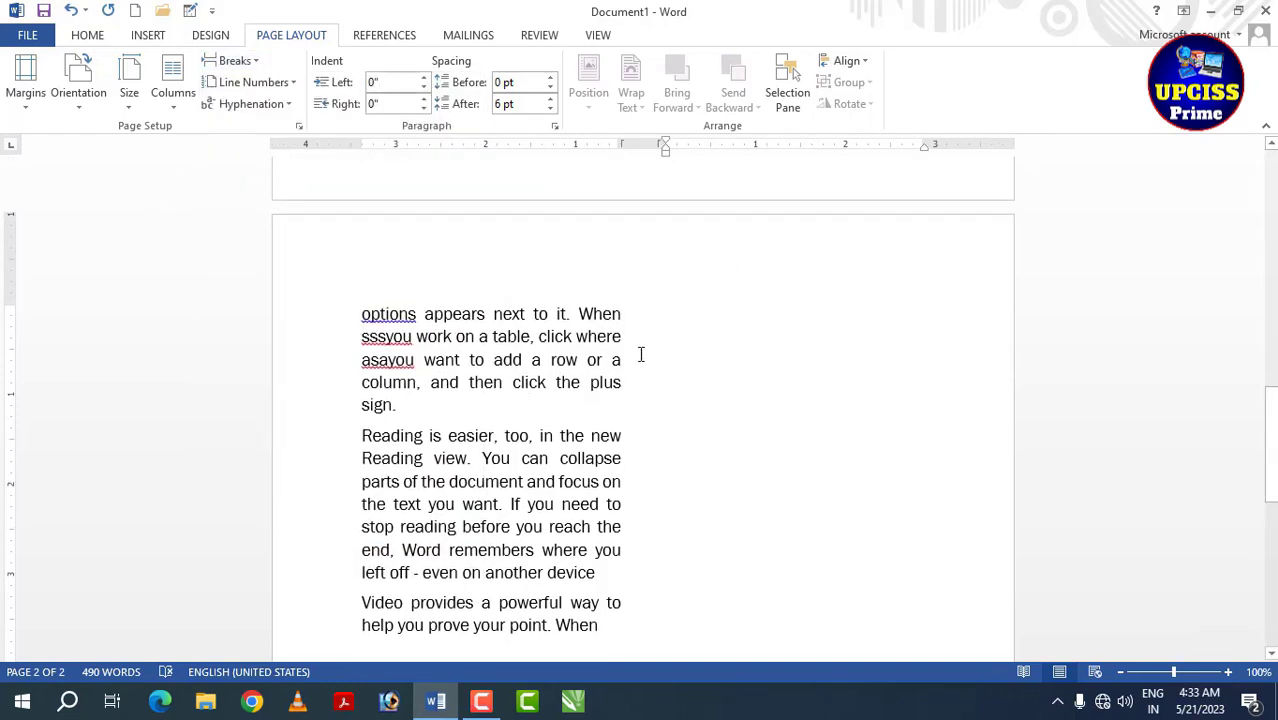
- Enter the filler text "dsjkdfsjkfsd fsdjkfsdkbfsdkbfsbfsjkbfs" in the empty second column, and delete it again
type("ds")
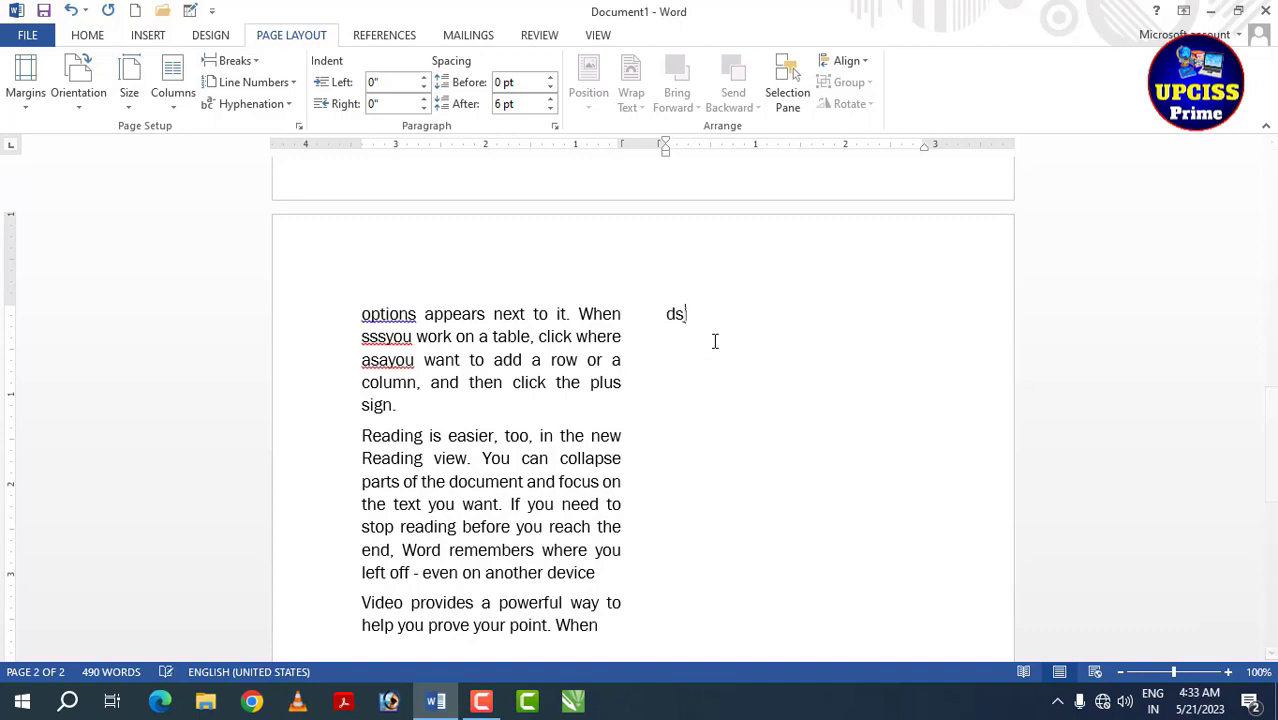
type("jkdfsjkfsd fsdjkfsdkbfsdkbfsbfsjkbfs")
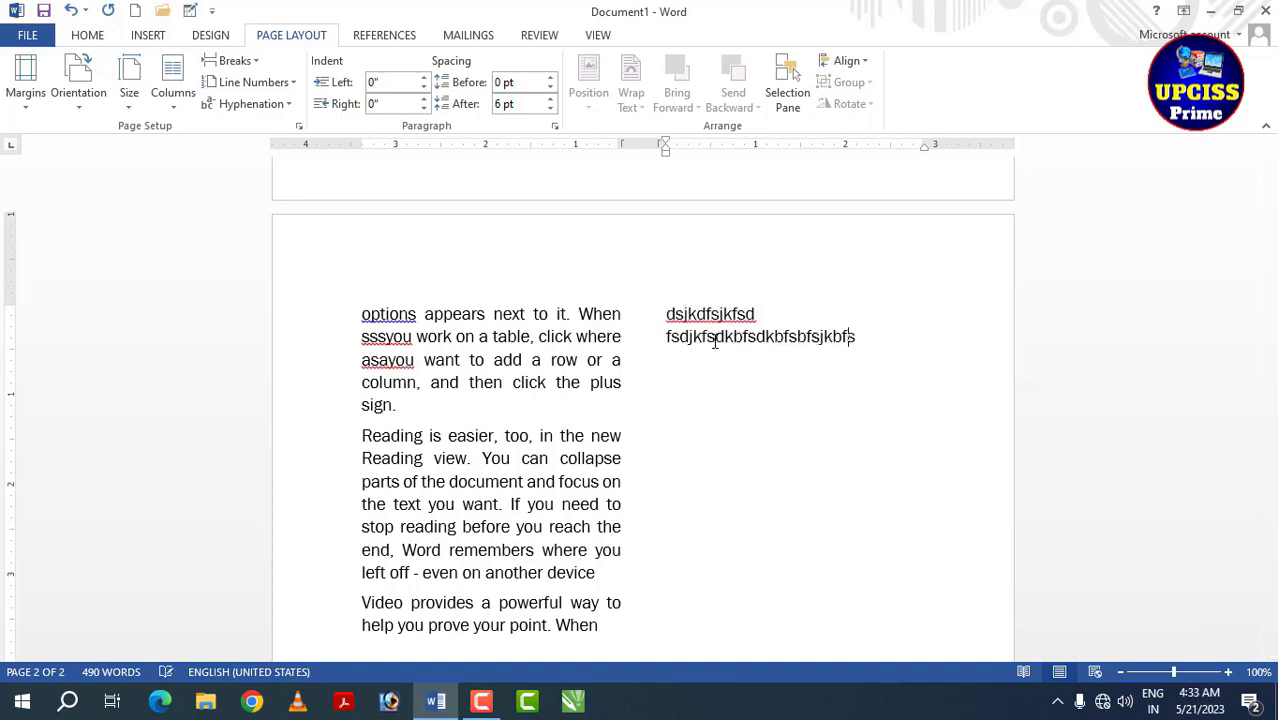
left_click(775, 337)
left_click_drag(796, 357, 699, 321)
key("BackSpace")
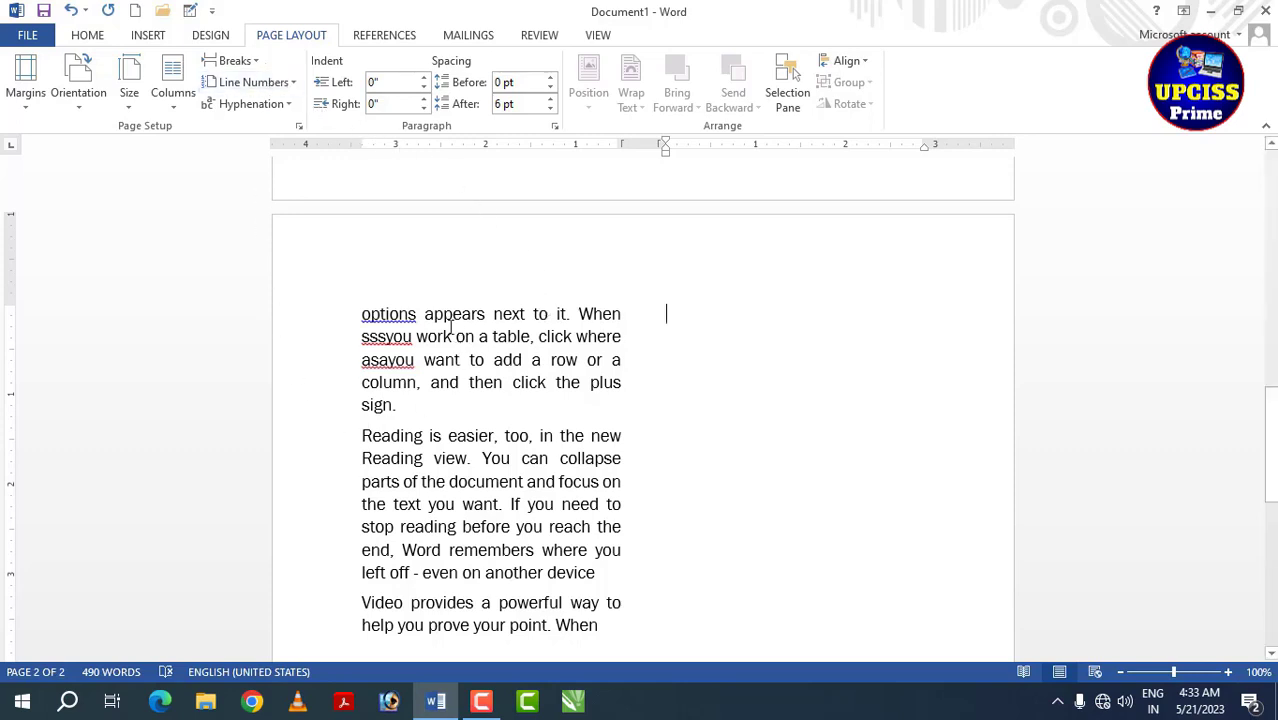
- Insert a column break between the paragraph ending "plus sign." and the "Reading is easier" paragraph, and undo the break
scroll(456, 522, "down", 1)
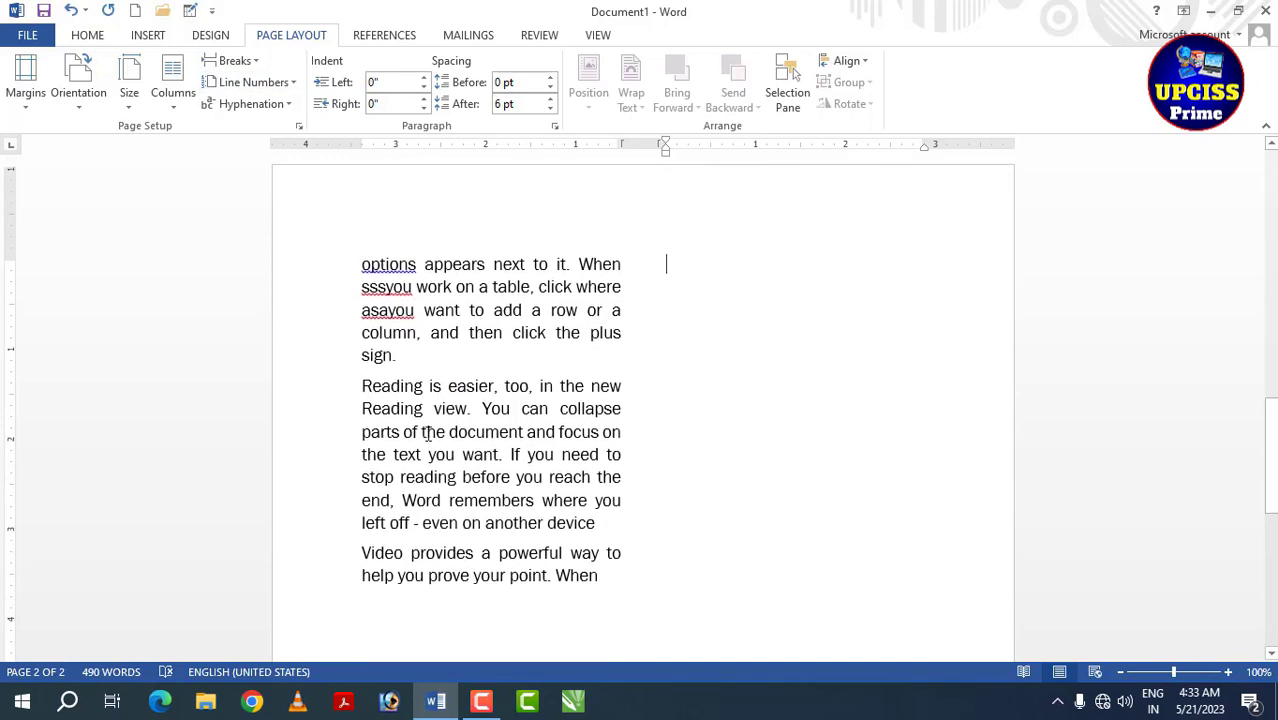
left_click_drag(416, 363, 356, 275)
left_click(366, 390)
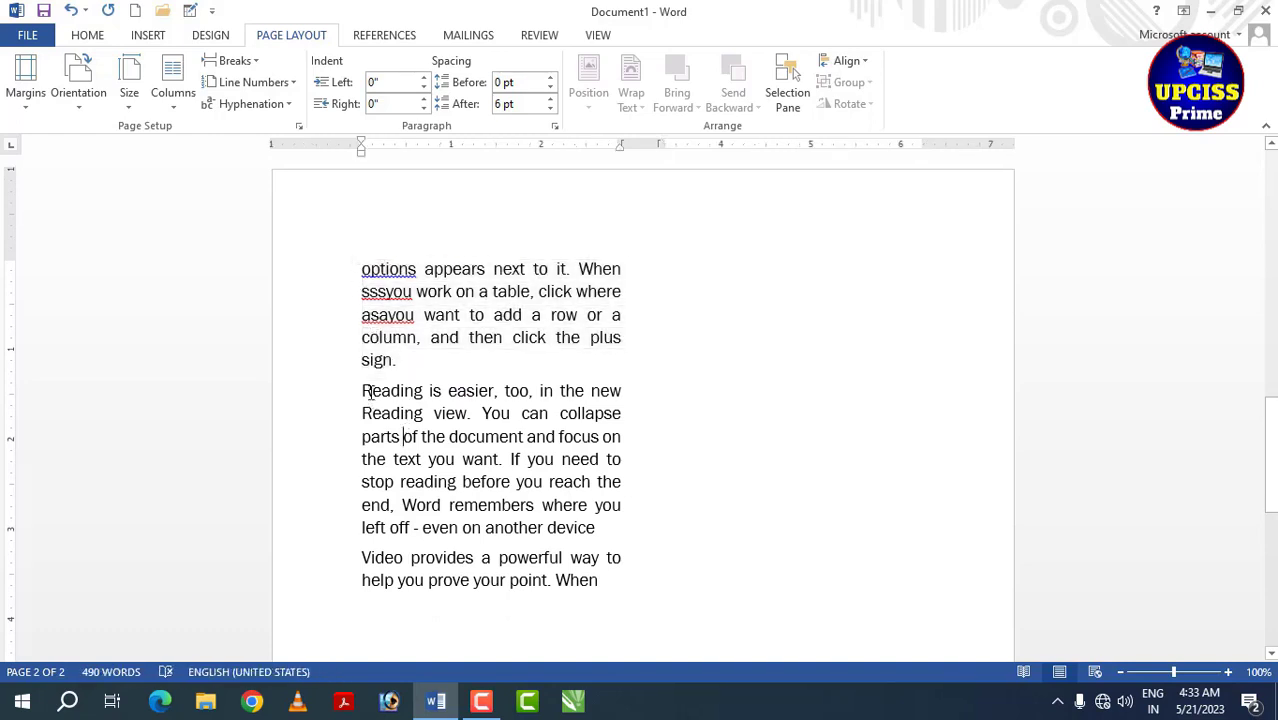
left_click_drag(364, 391, 461, 524)
left_click(473, 557)
left_click(240, 61)
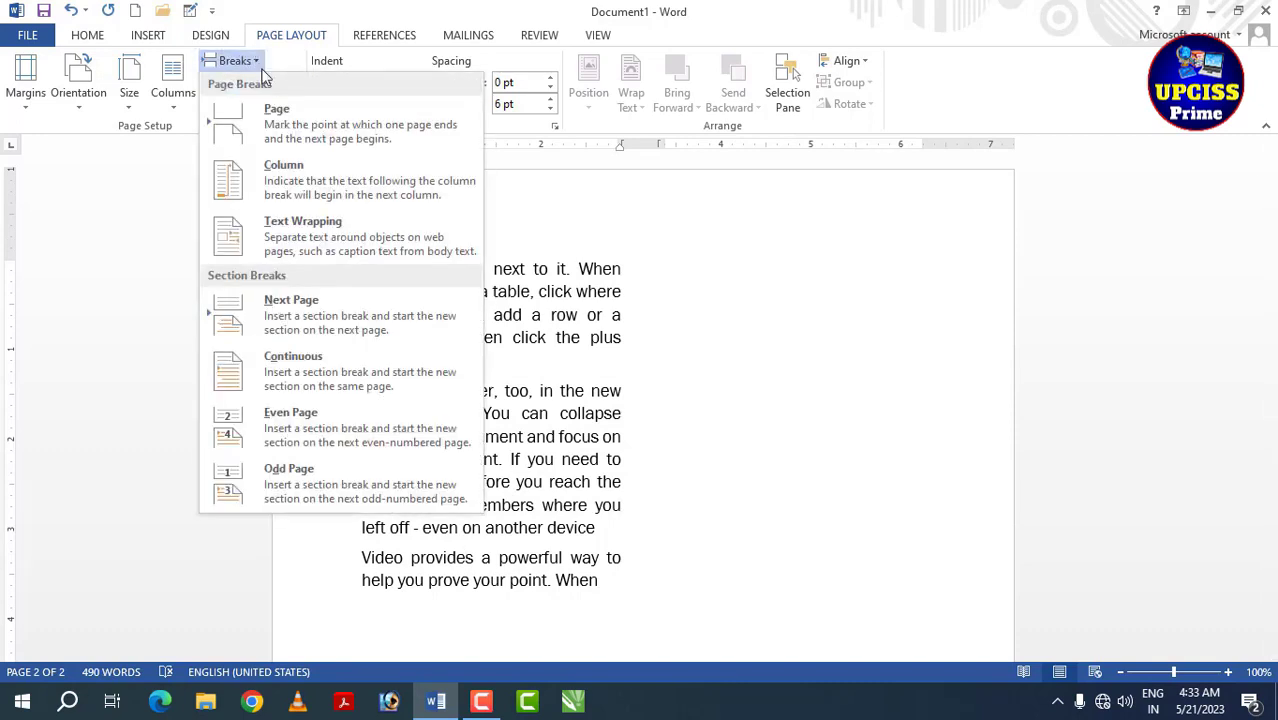
left_click(322, 191)
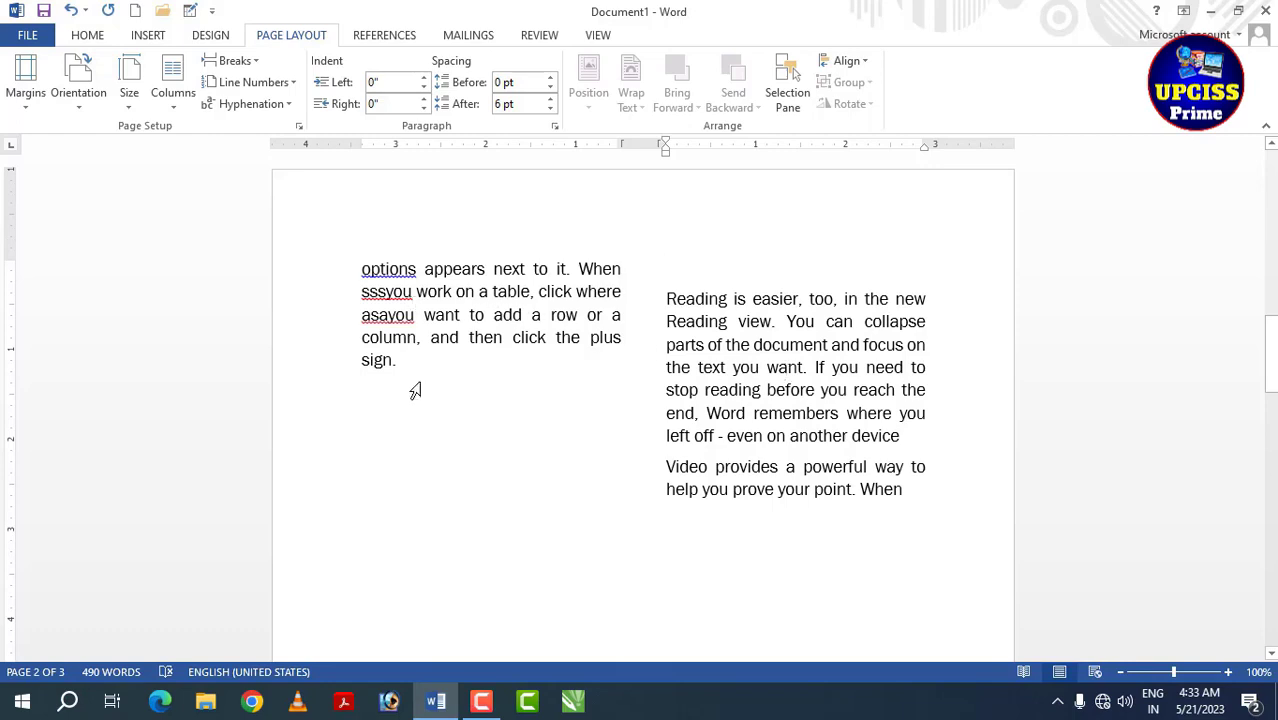
key("BackSpace")
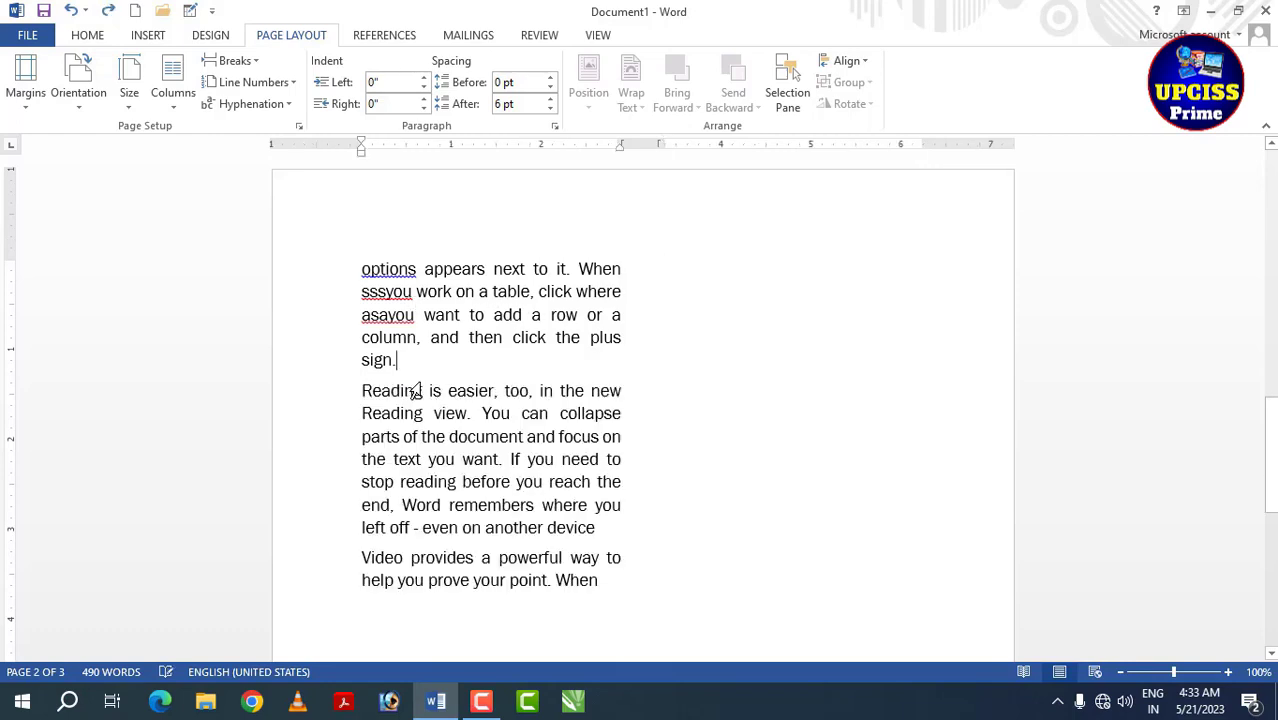
- Look over the break types again and return to the paragraphs at the start of page 1
left_click(245, 61)
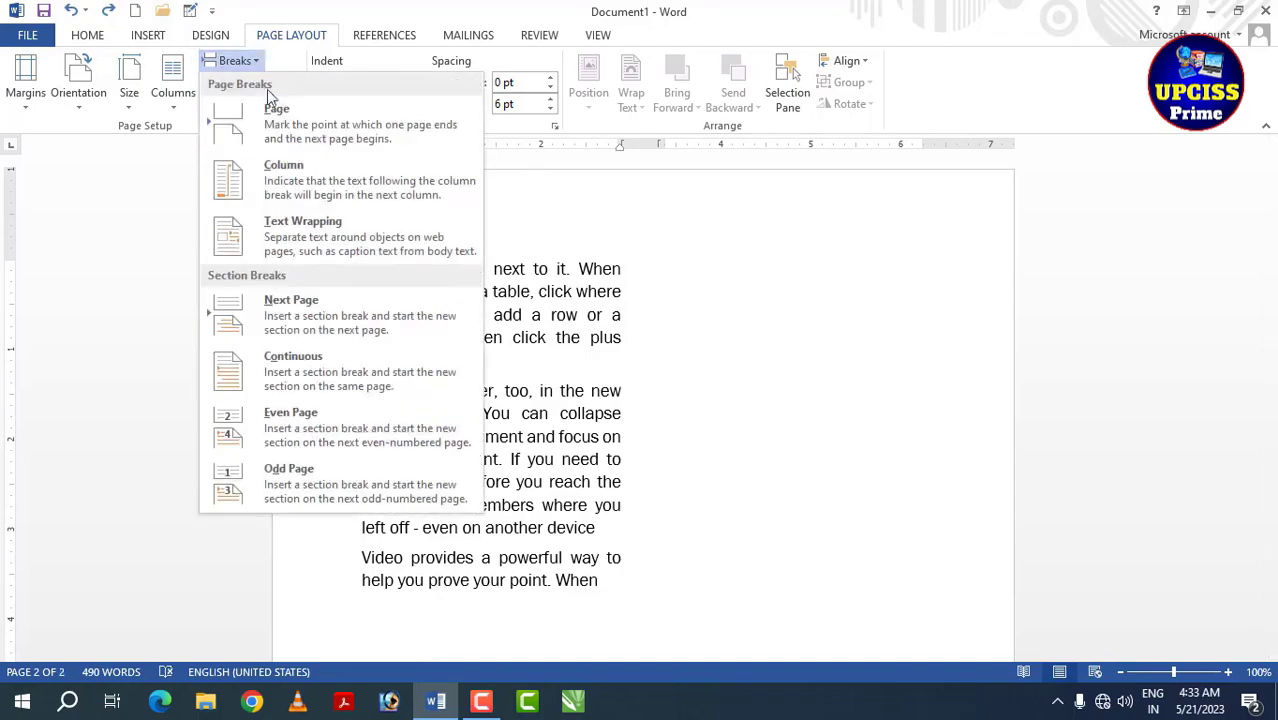
left_click(579, 360)
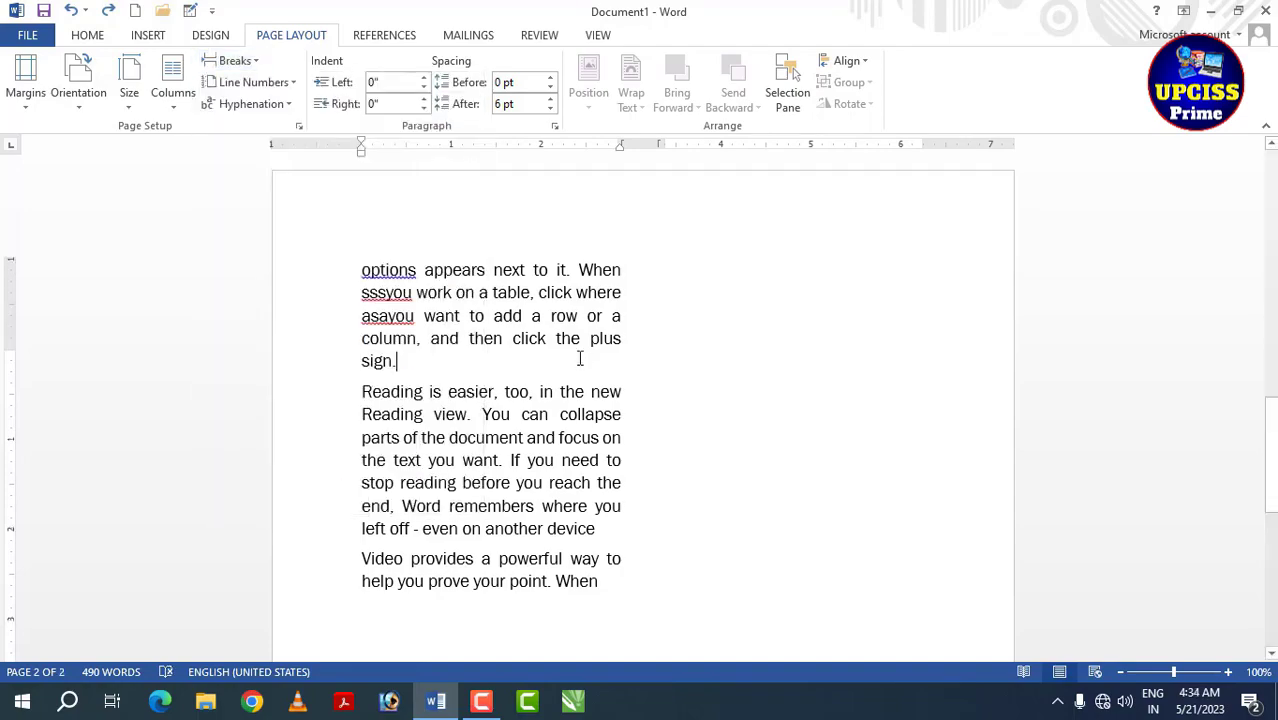
scroll(577, 345, "down", 5)
scroll(577, 345, "down", 3)
scroll(564, 345, "up", 5)
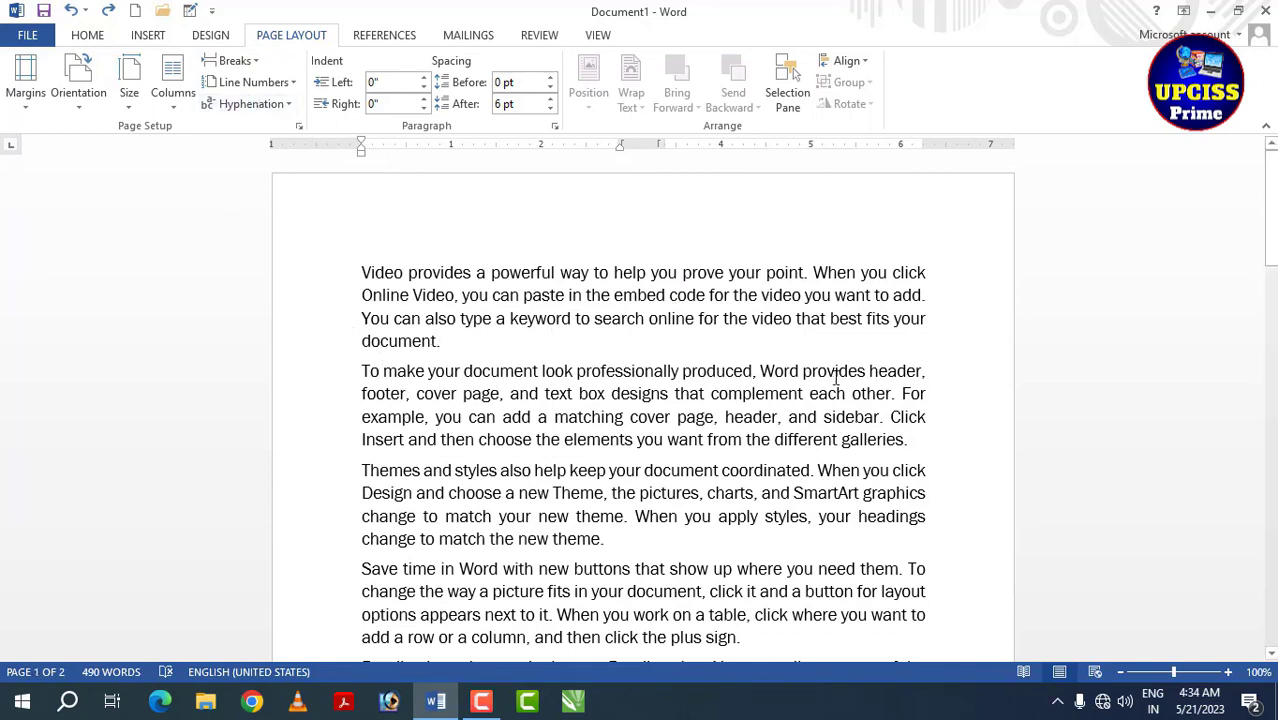
- Join the first three paragraphs on page 1 into one by removing the paragraph breaks before "To make" and "Themes and styles"
left_click_drag(440, 341, 362, 272)
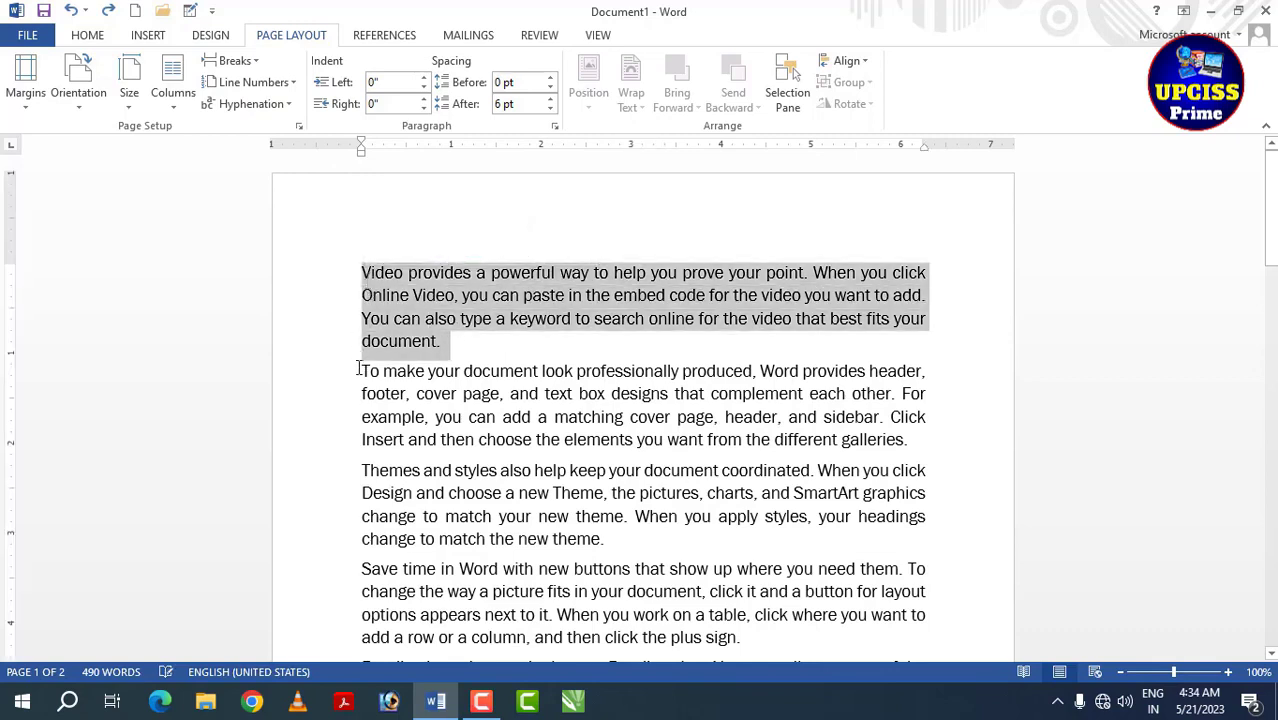
left_click(365, 372)
left_click_drag(365, 372, 421, 462)
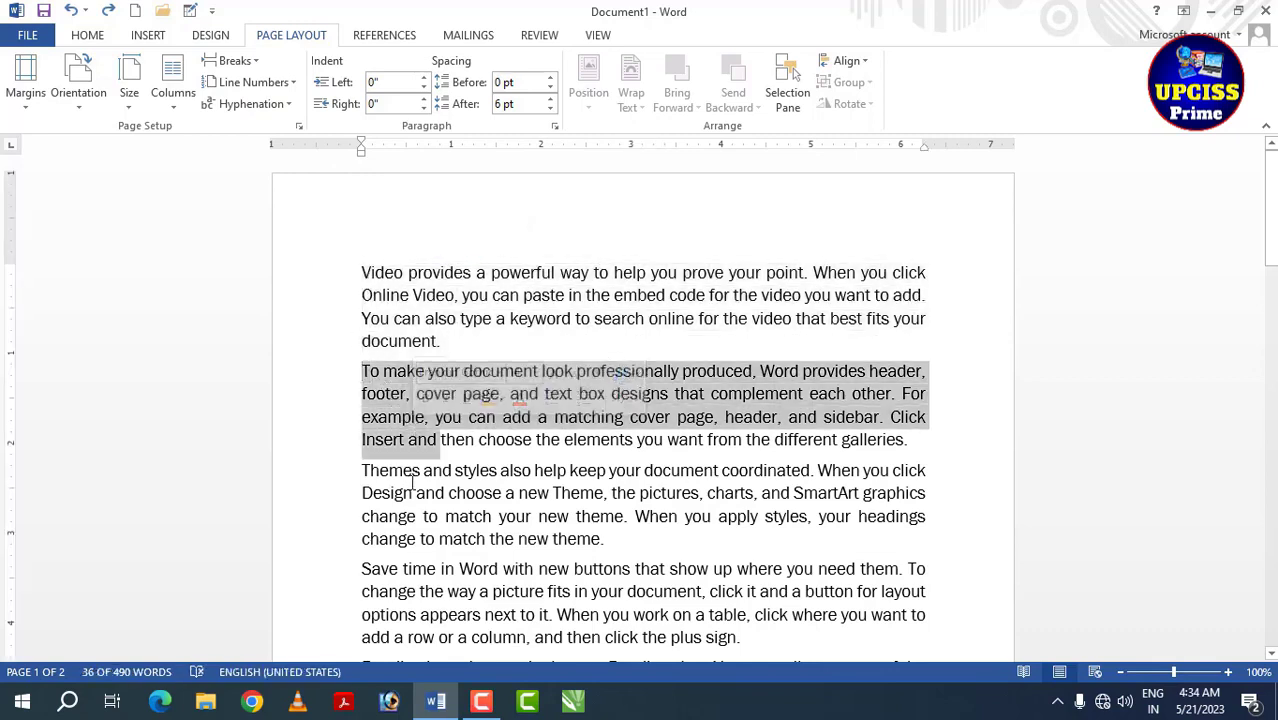
left_click(421, 470)
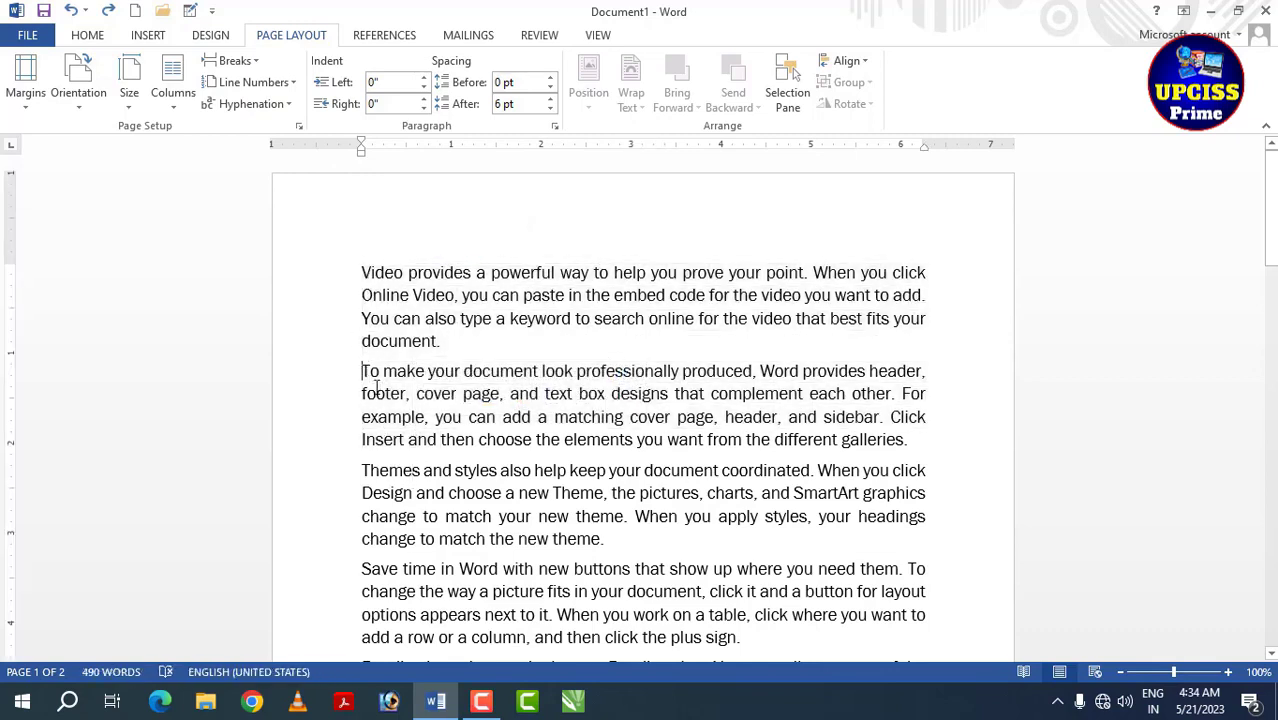
key("BackSpace")
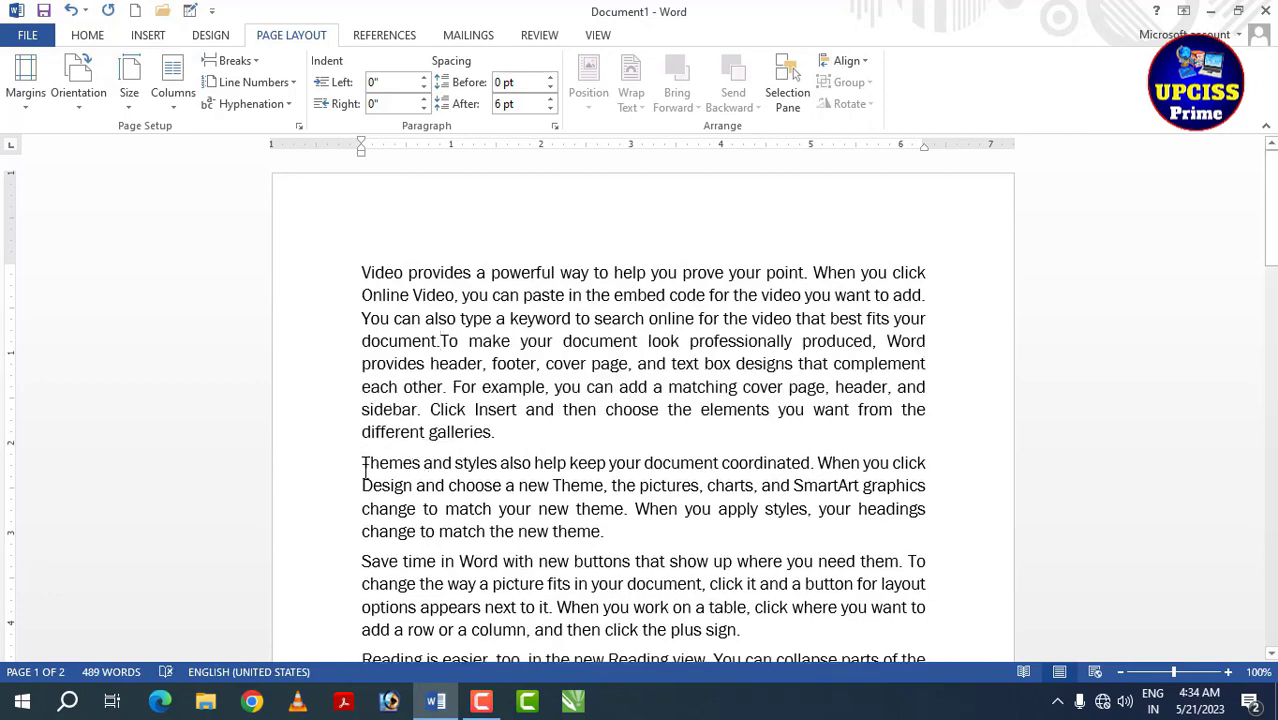
left_click(365, 463)
key("BackSpace")
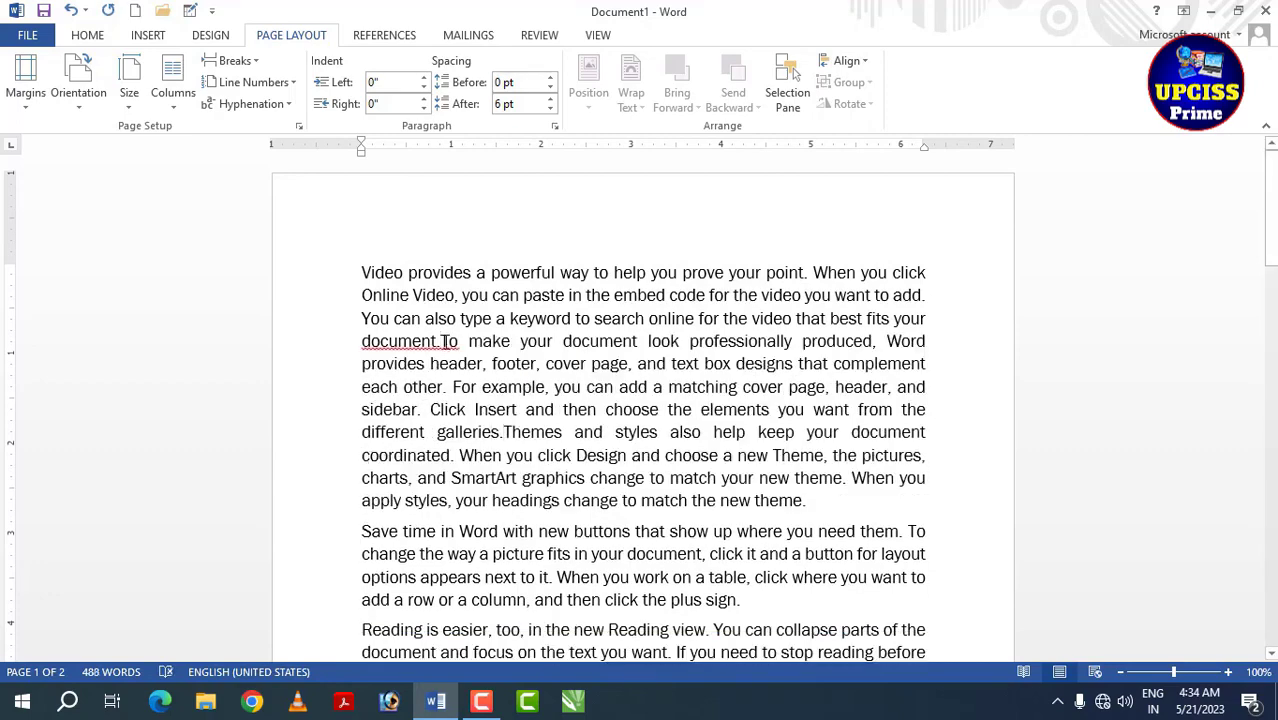
- Split the joined paragraph before "To make your document" with an ordinary paragraph break, and remove the break
left_click(443, 341)
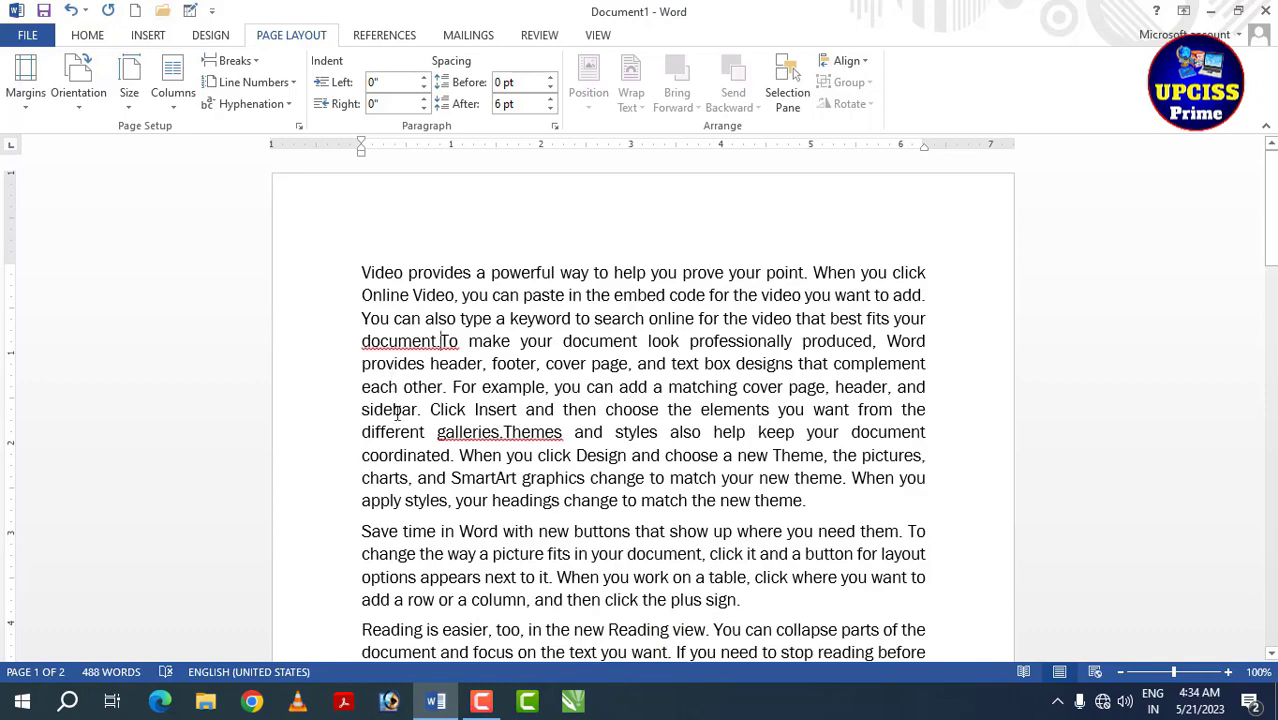
key("Return")
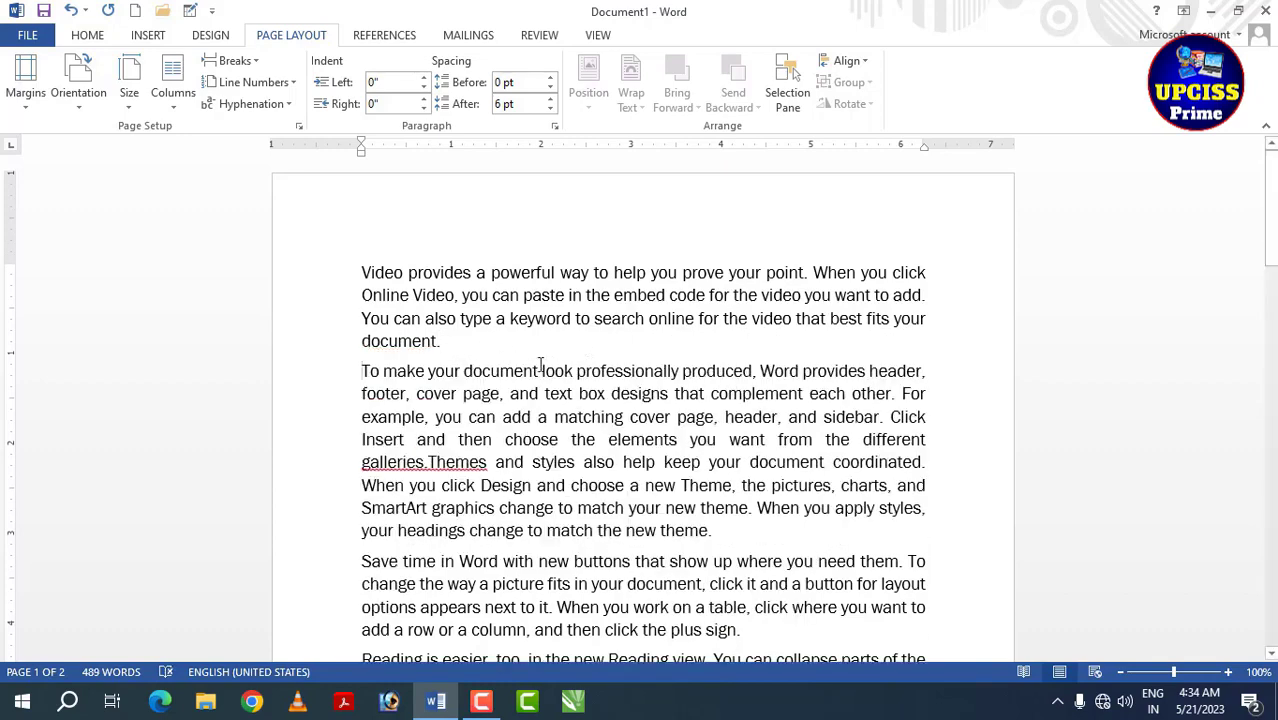
key("BackSpace")
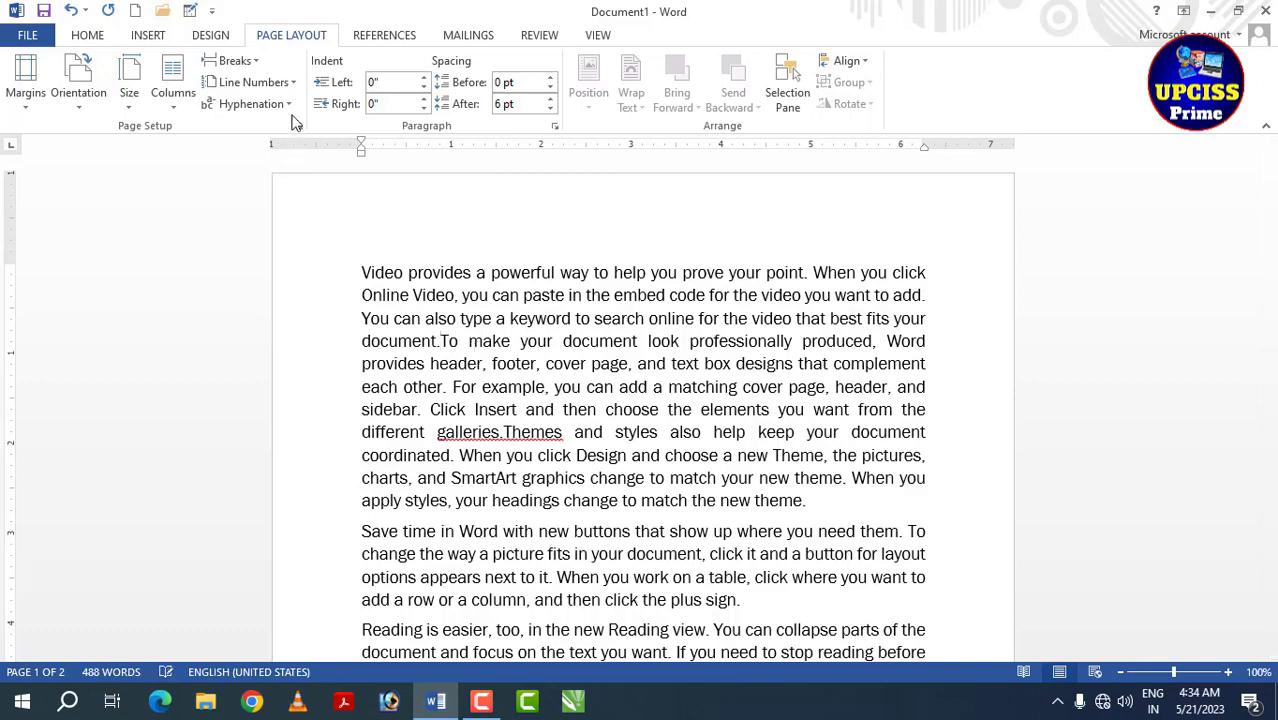
- Insert a text wrapping break between "document." and "To make your document" in the first paragraph
left_click(243, 61)
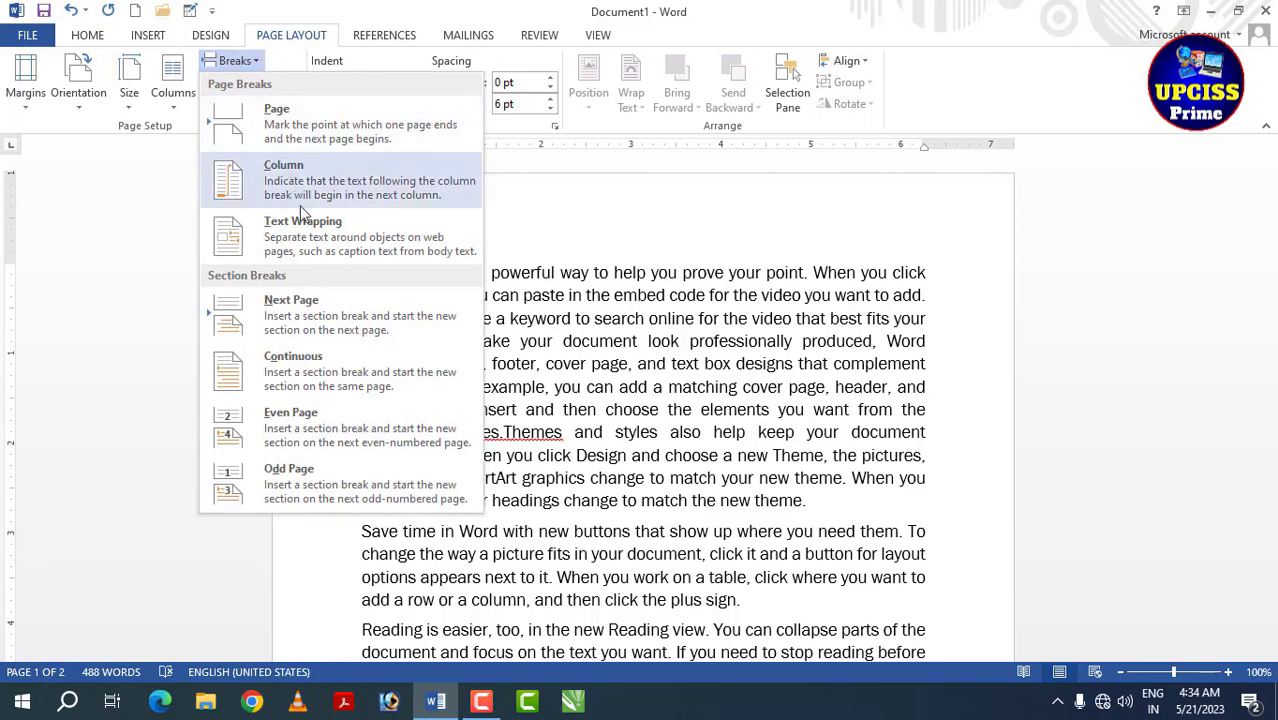
left_click(312, 244)
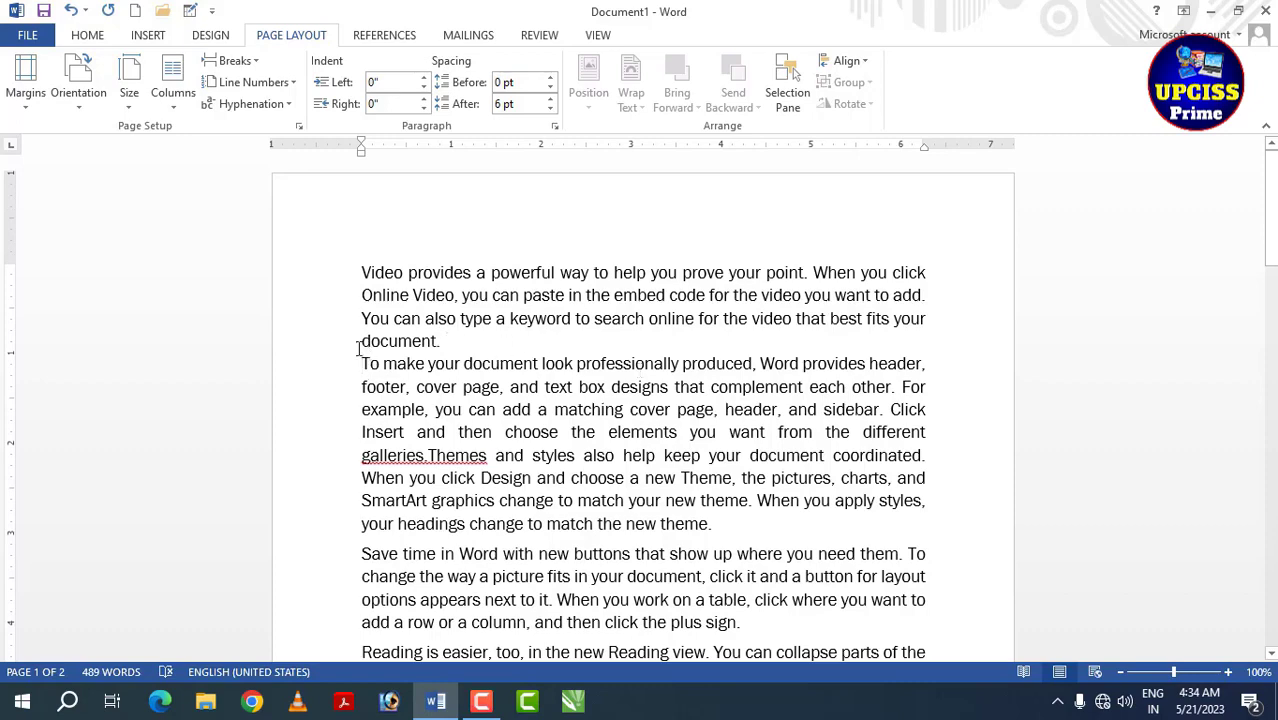
- Split the first paragraph before "Theme, the pictures" with an ordinary paragraph break, and remove the break
scroll(423, 398, "down", 2)
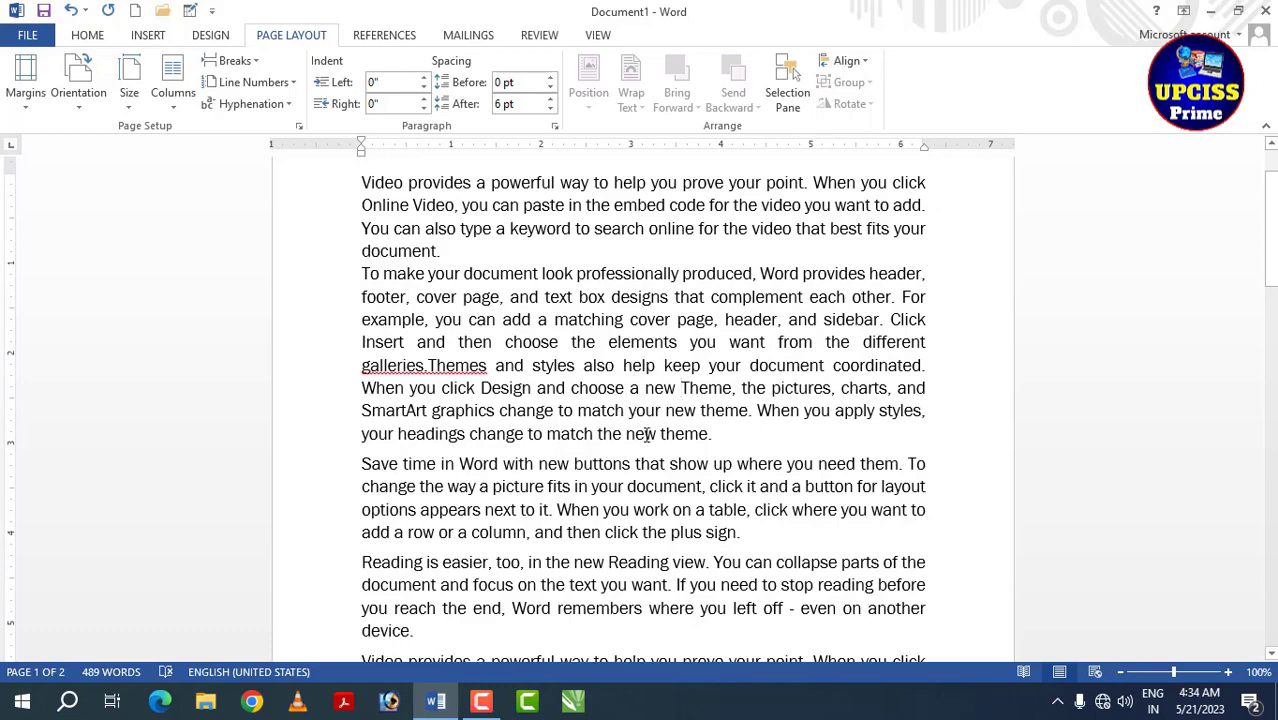
key("Return")
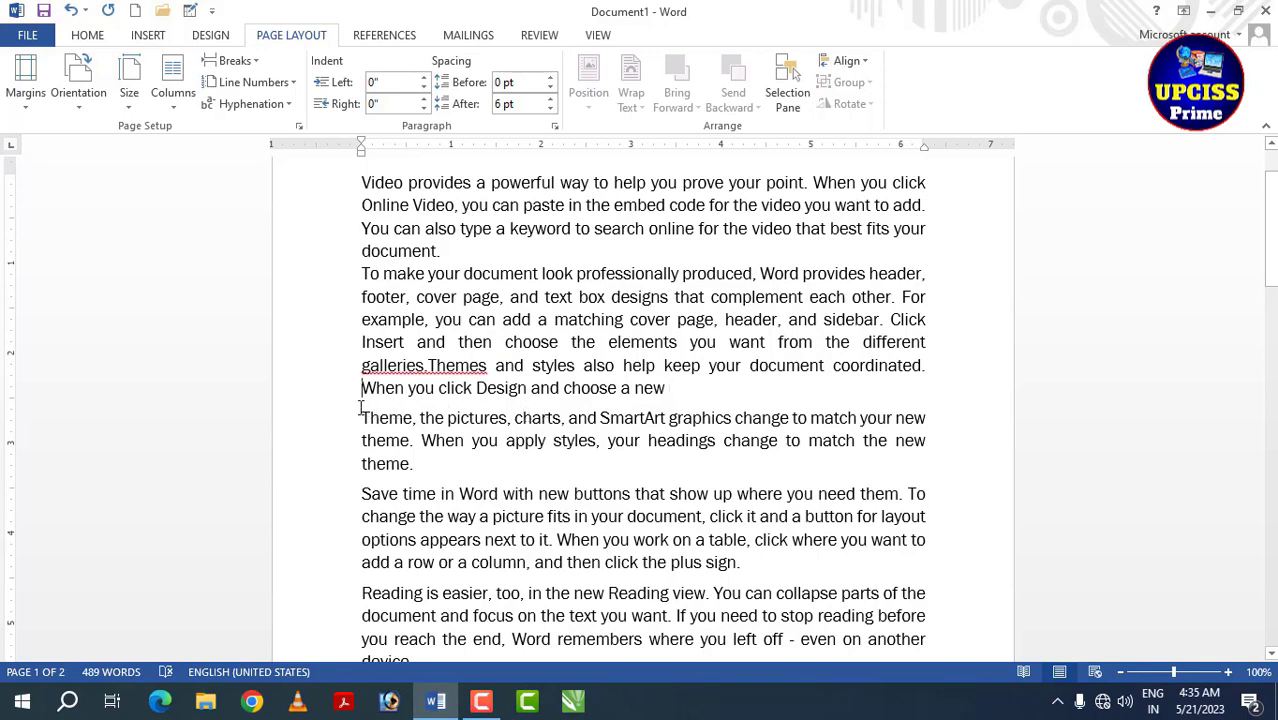
key("BackSpace")
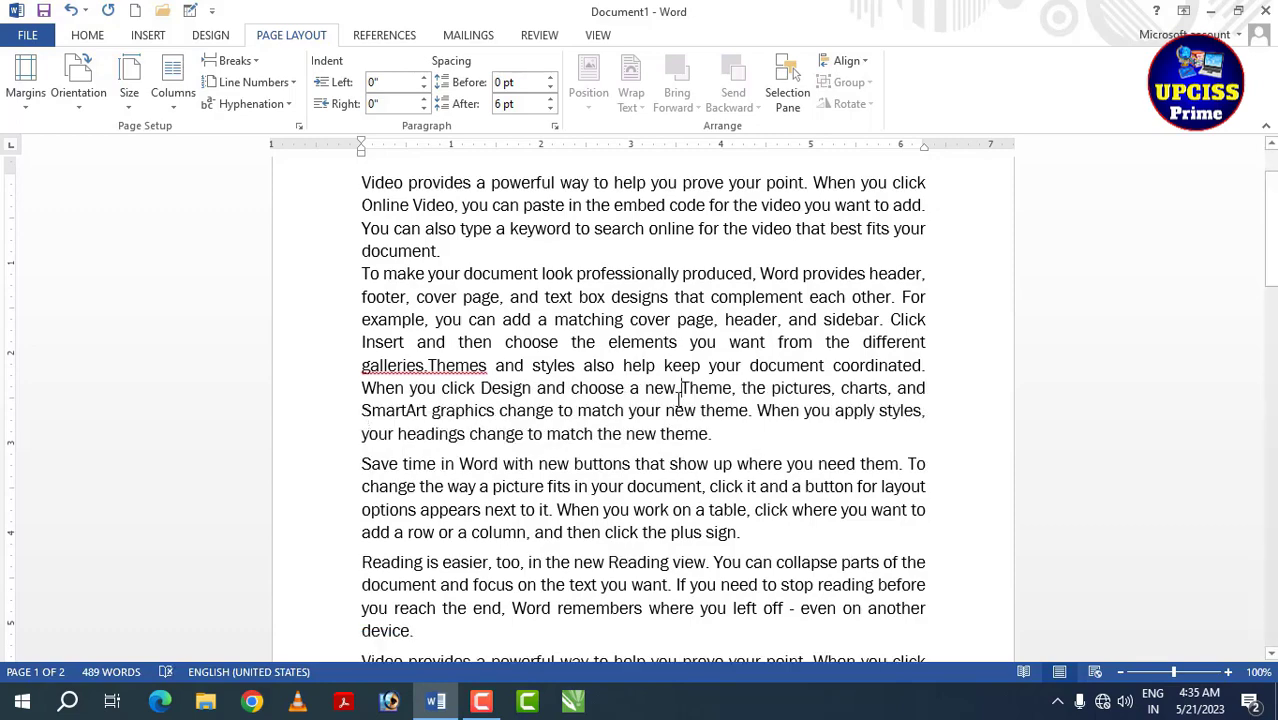
- Insert a text wrapping break before "Theme, the pictures" in the first paragraph on page 1
left_click(235, 61)
left_click(297, 241)
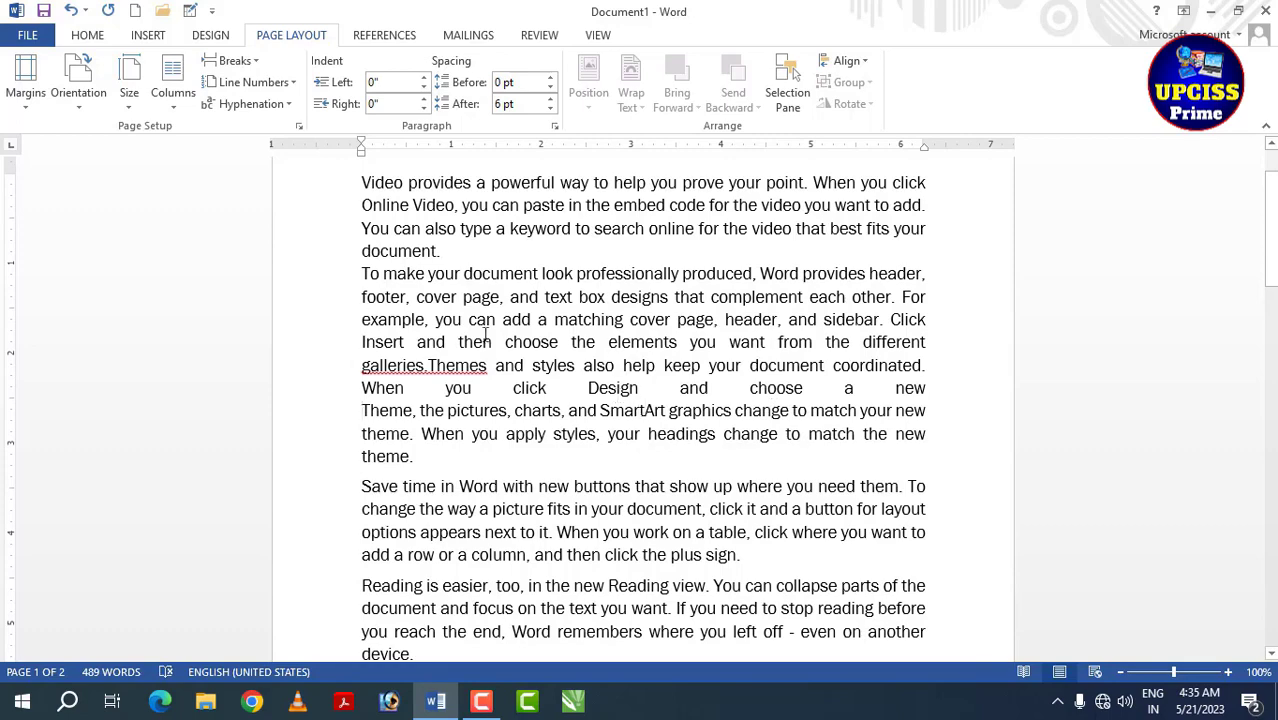
left_click(255, 60)
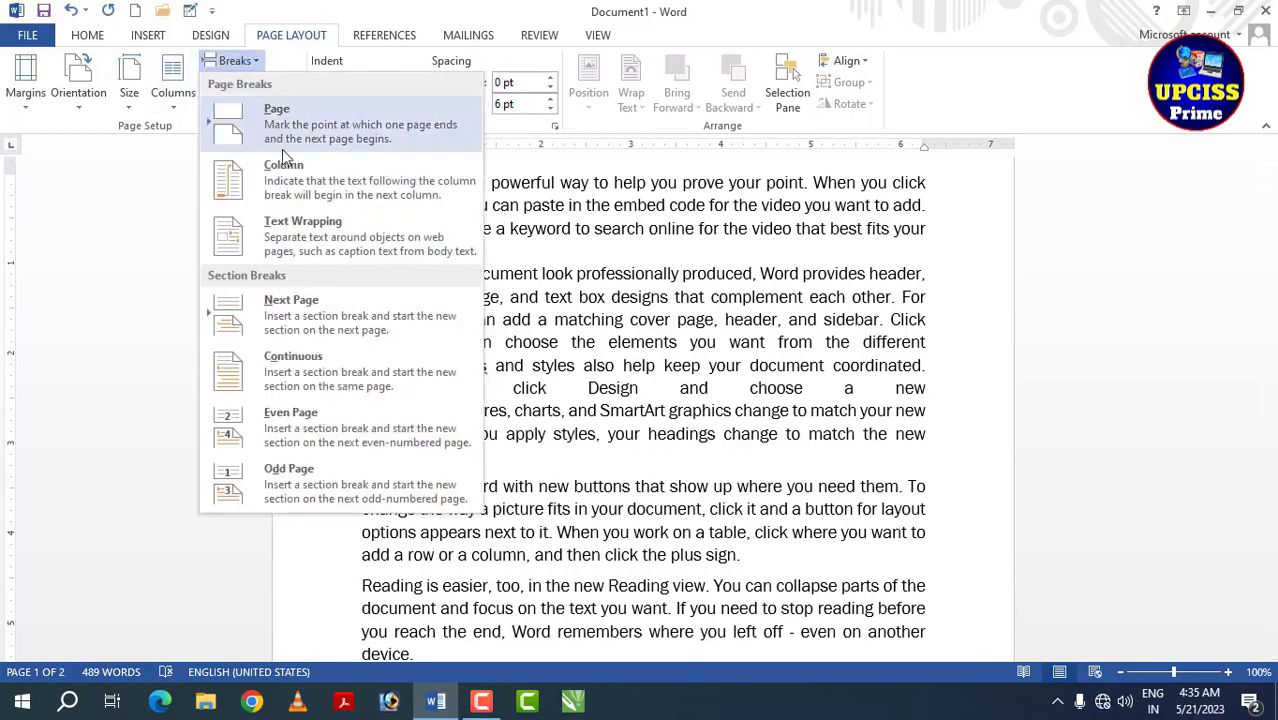
left_click(340, 245)
- Set the two-column text on page 2, from "options appears" to "your point. When", to a single column
scroll(780, 370, "down", 10)
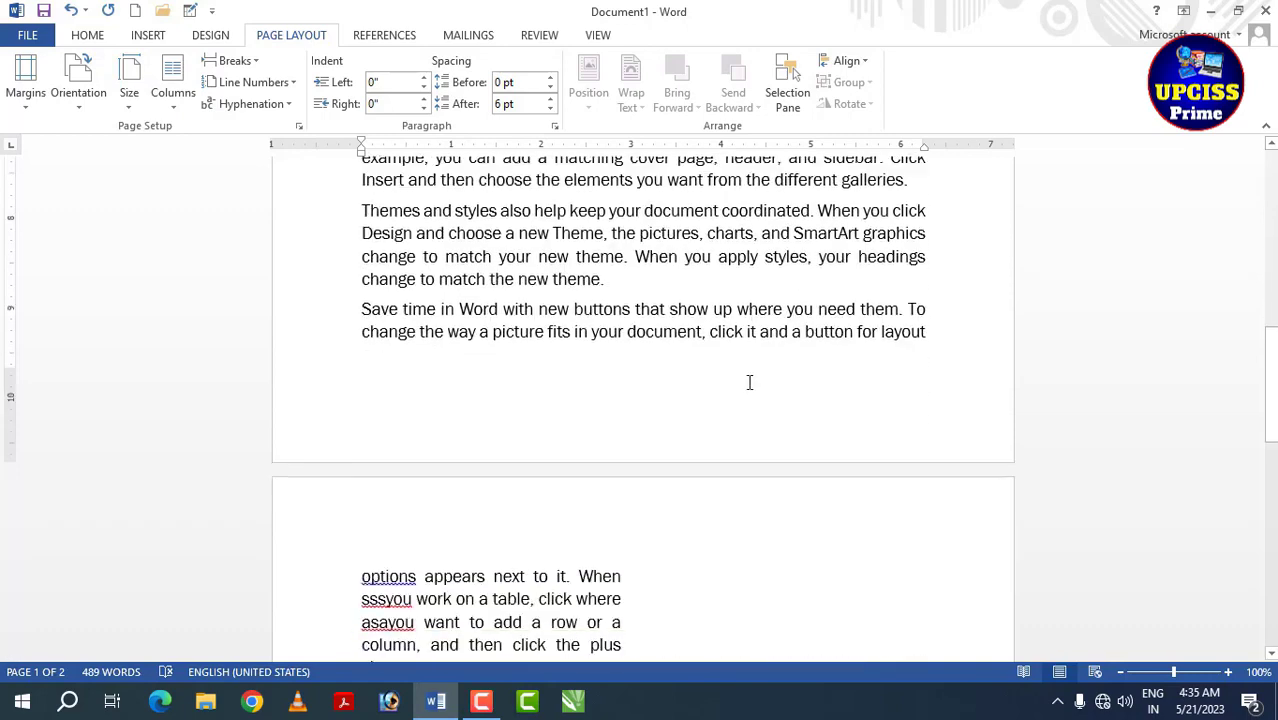
scroll(749, 382, "down", 7)
scroll(727, 374, "up", 4)
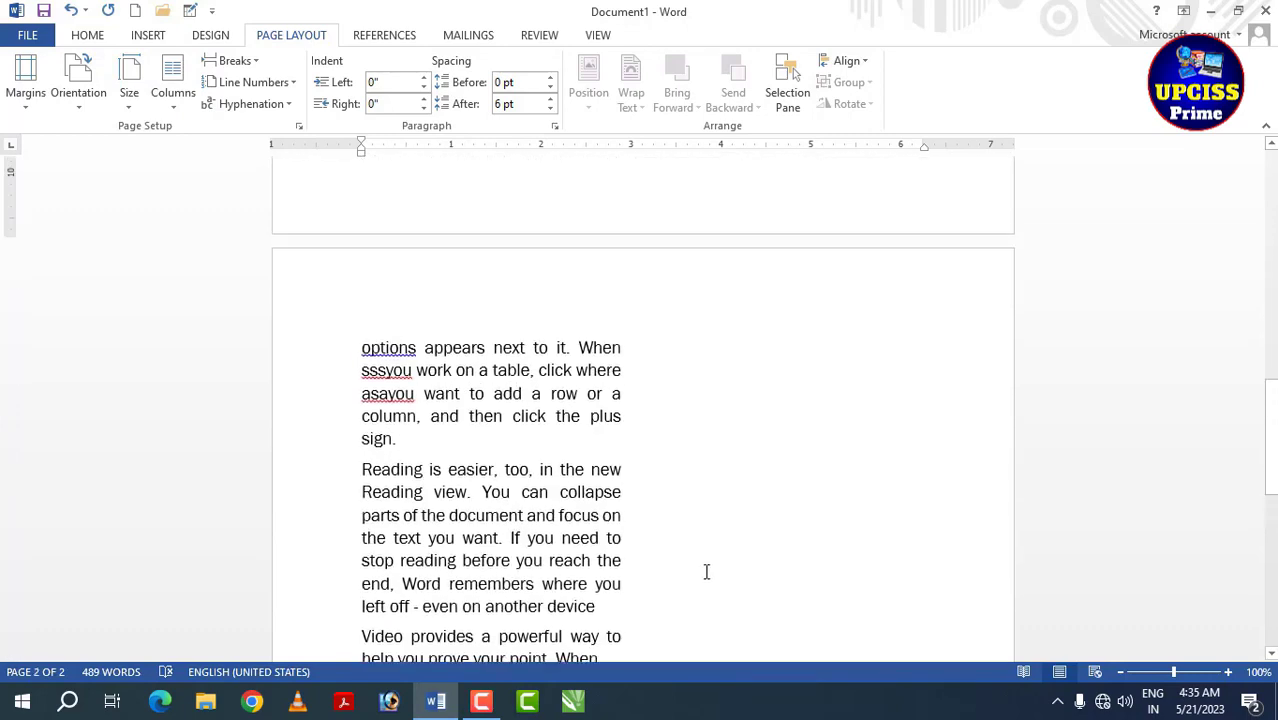
scroll(700, 565, "down", 3)
left_click_drag(690, 559, 351, 208)
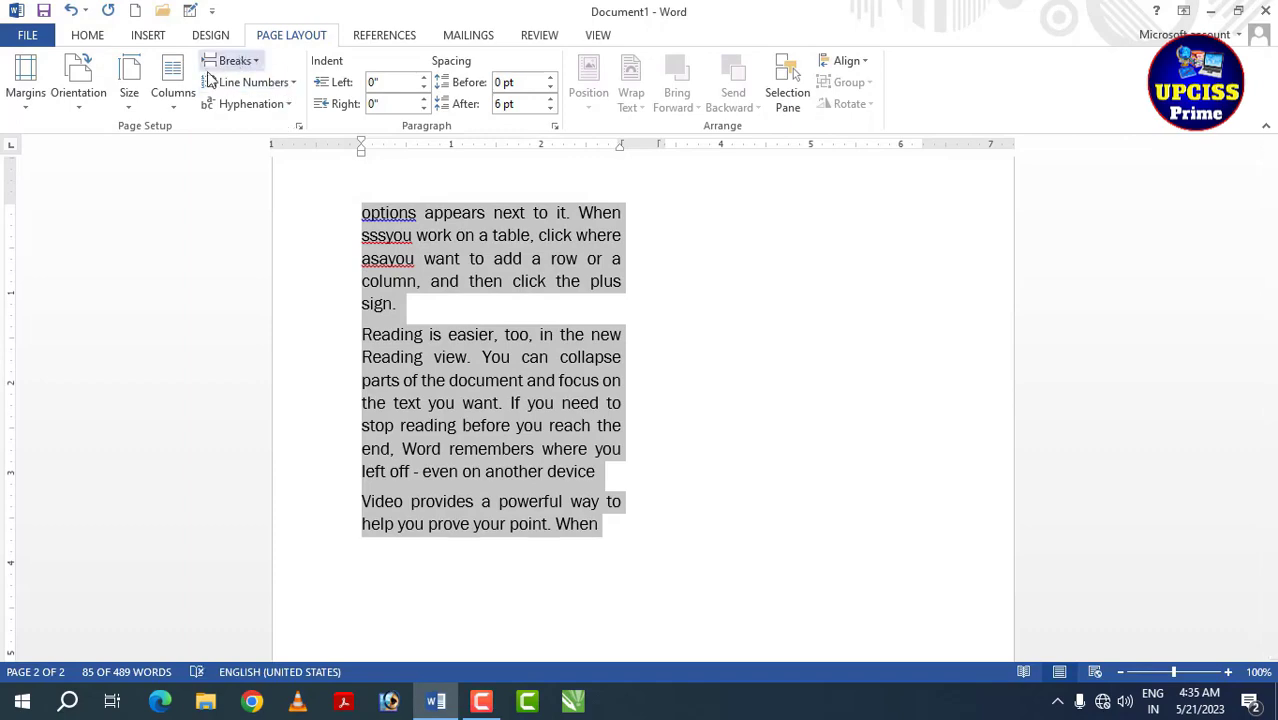
left_click(173, 80)
left_click(171, 133)
left_click(692, 389)
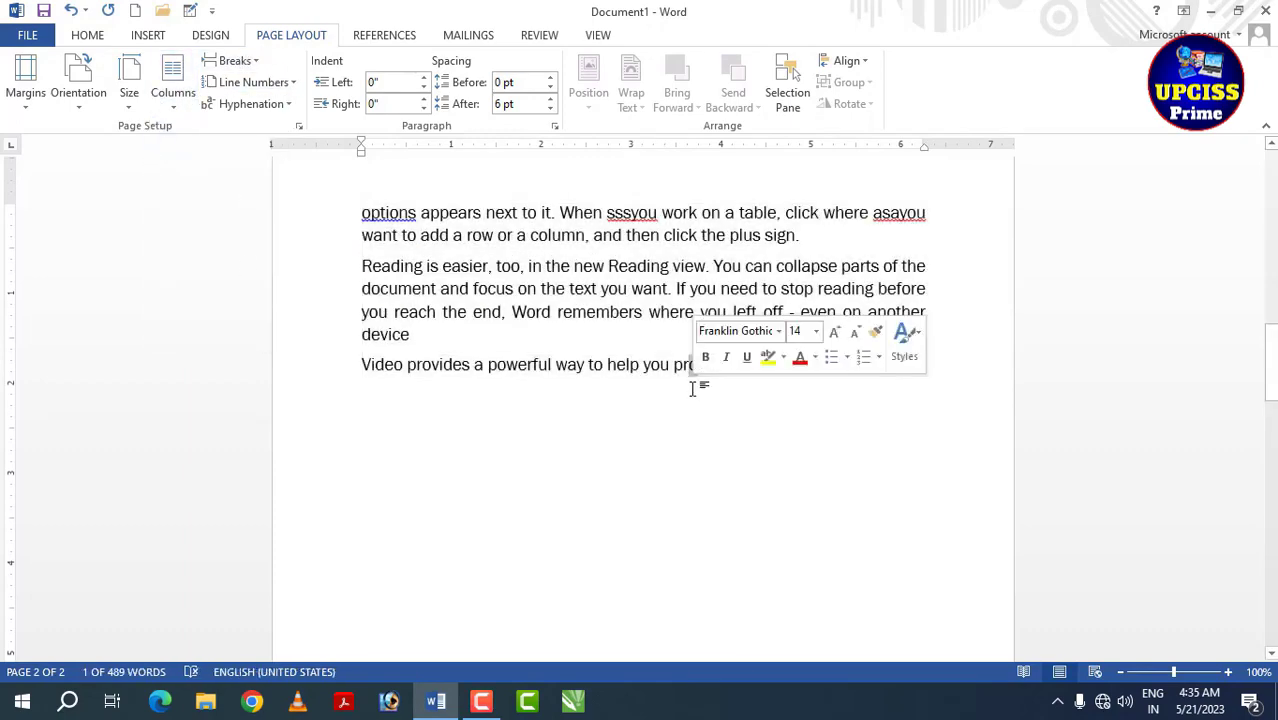
- Add an empty paragraph after "click the plus sign." on page 2
scroll(690, 382, "up", 8)
scroll(690, 374, "down", 5)
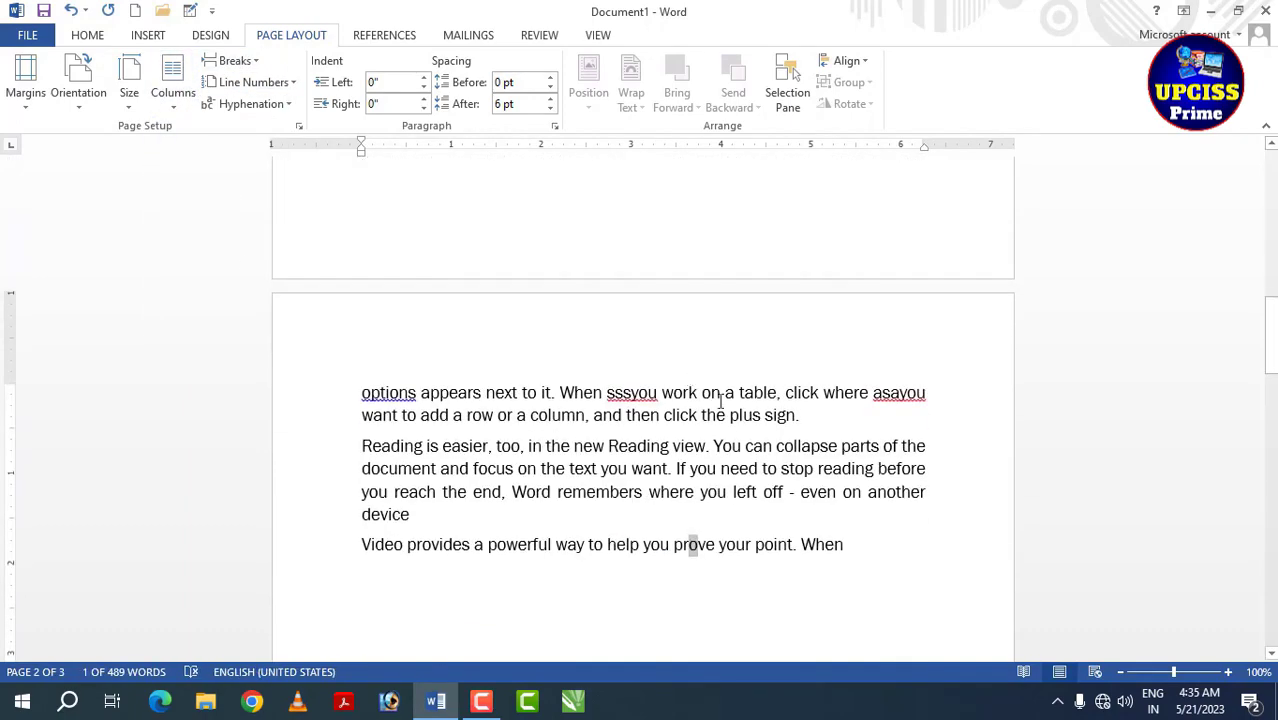
left_click(803, 420)
key("Return")
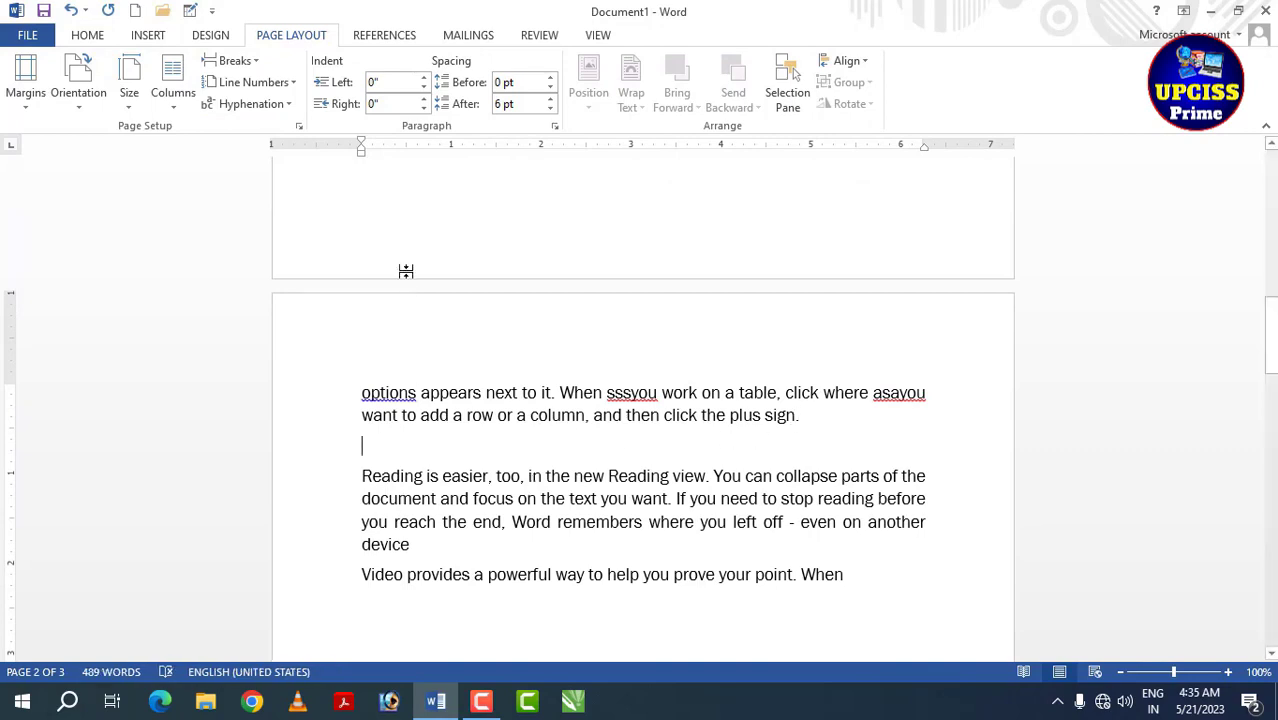
- Insert a Next Page section break in the empty paragraph above "Reading is easier" on page 2
left_click(255, 62)
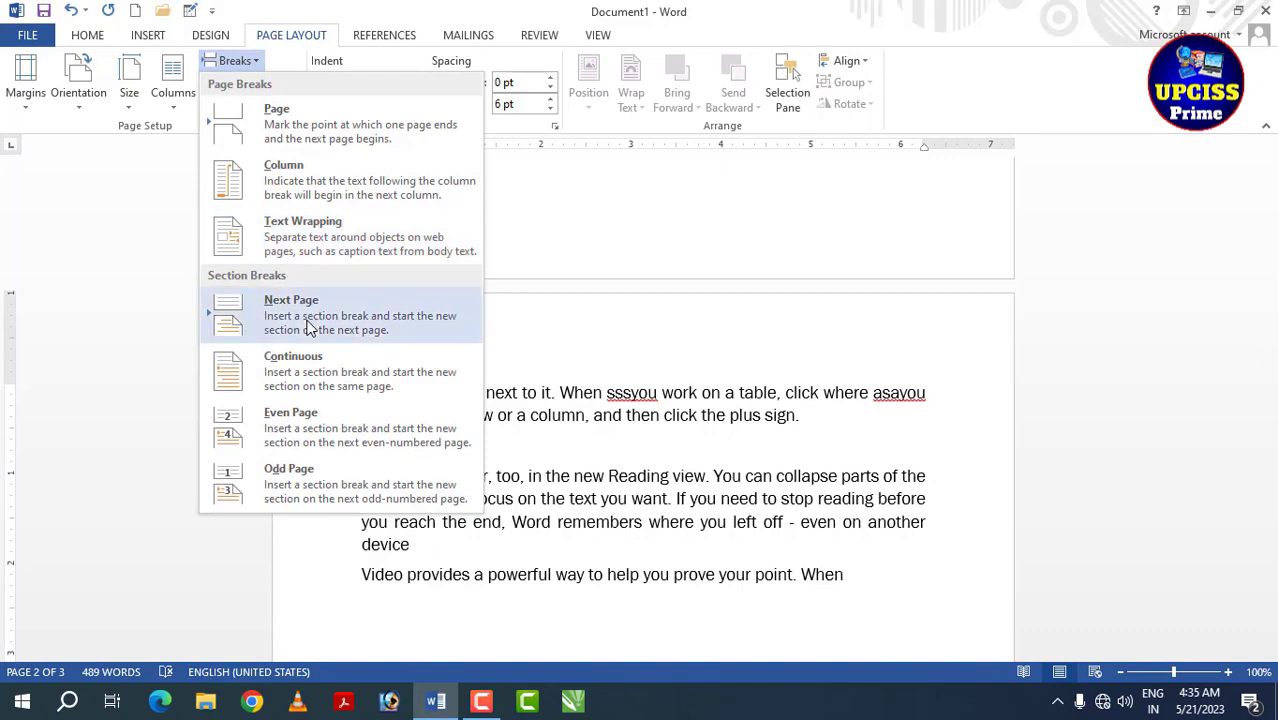
key("Escape")
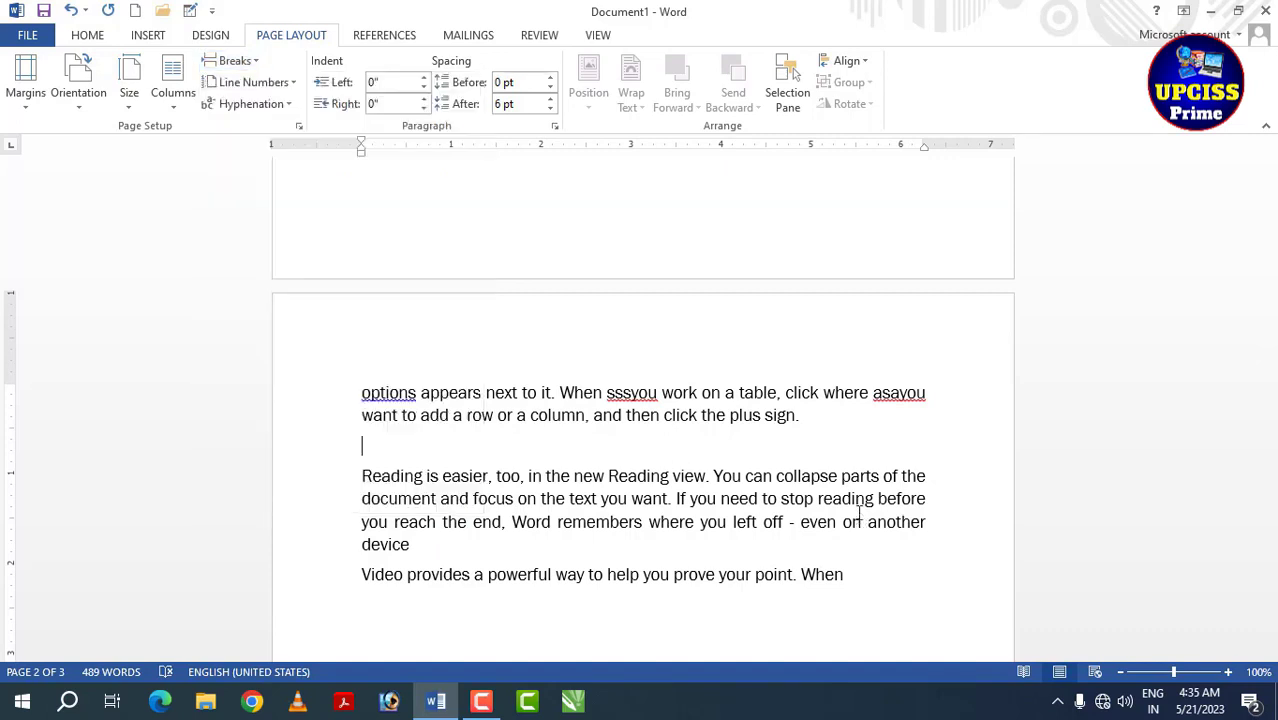
triple_click(673, 414)
left_click(930, 465)
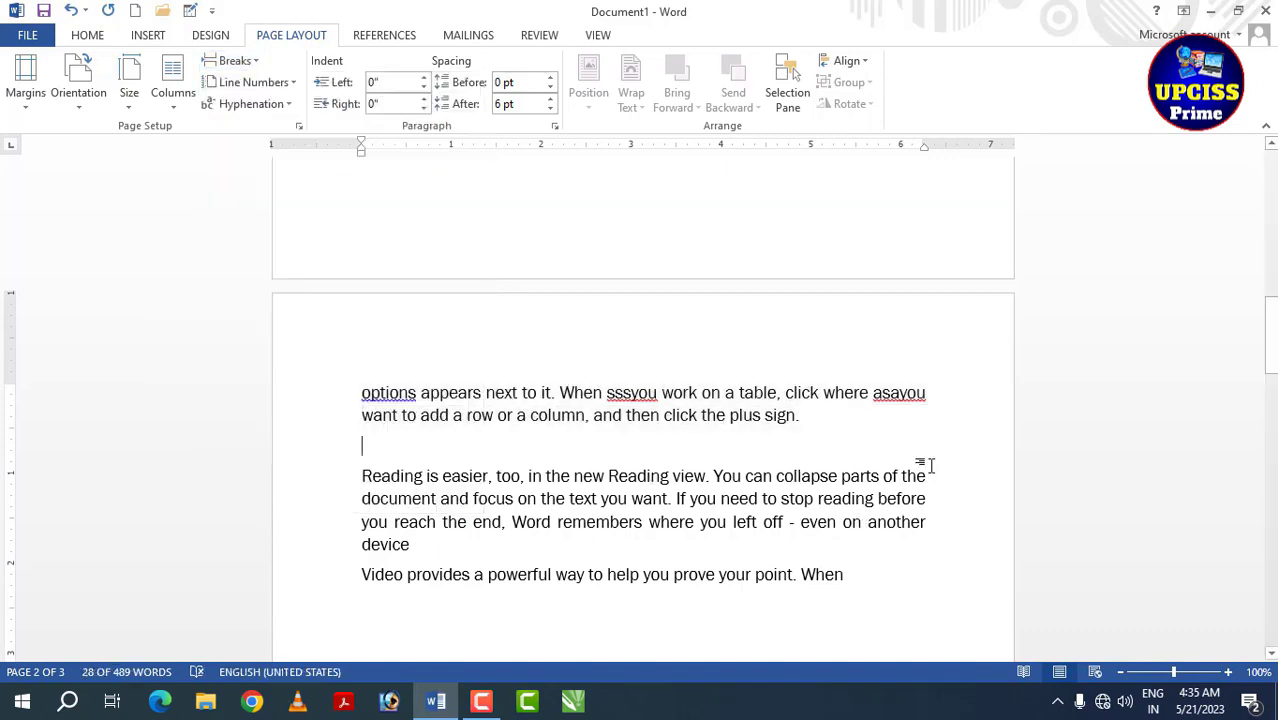
left_click_drag(372, 458, 641, 576)
left_click(395, 450)
left_click(245, 60)
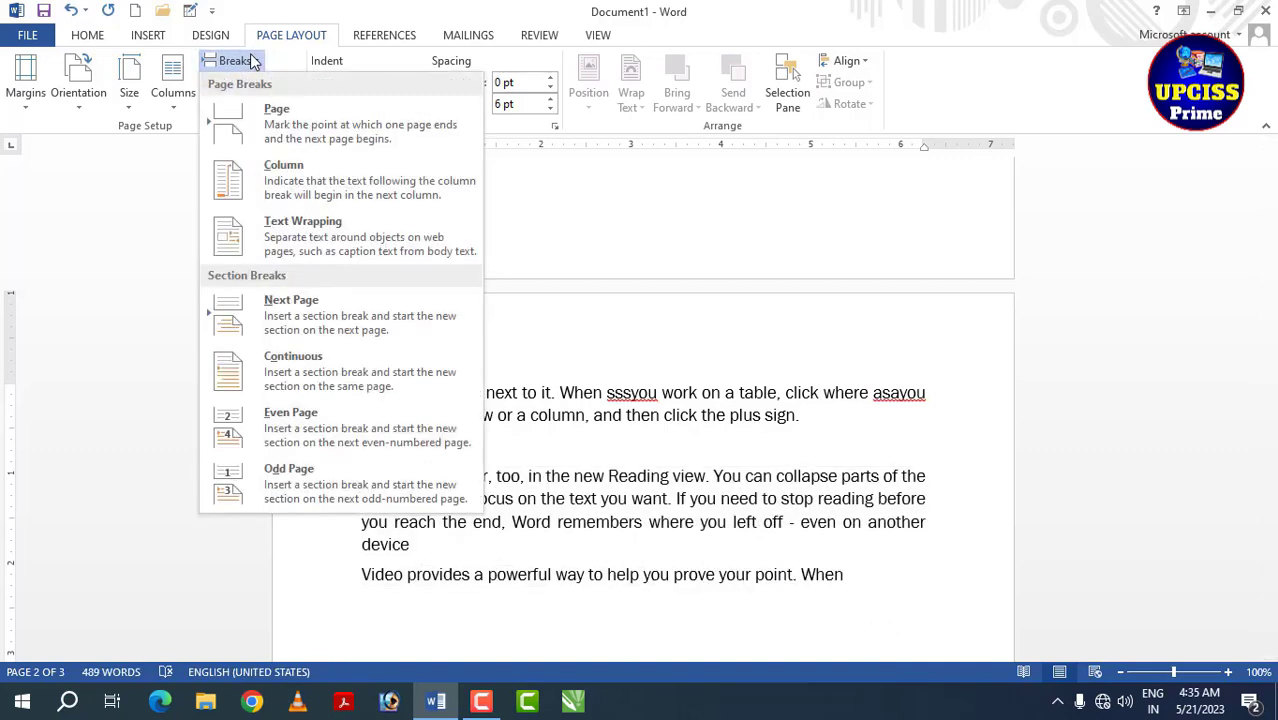
left_click(275, 322)
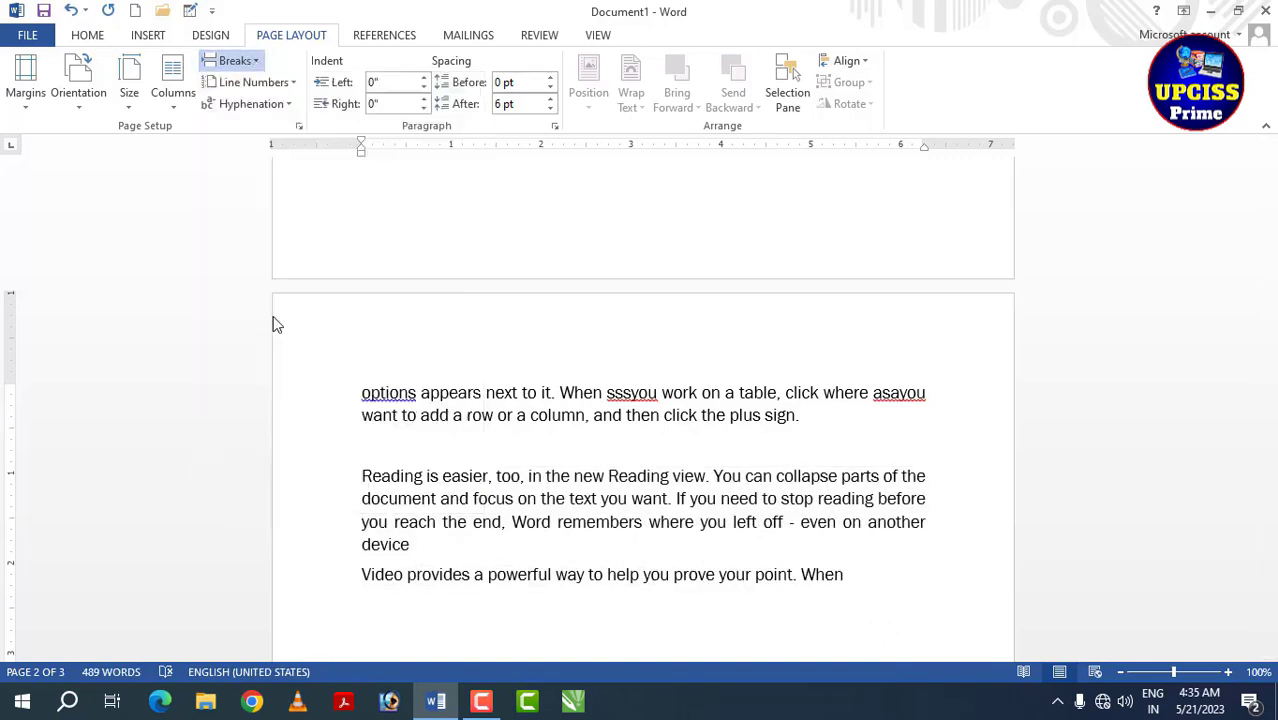
- Examine how the Next Page section break divides the text across the pages, and undo the break
scroll(596, 455, "down", 5)
scroll(600, 464, "up", 5)
scroll(600, 464, "up", 15)
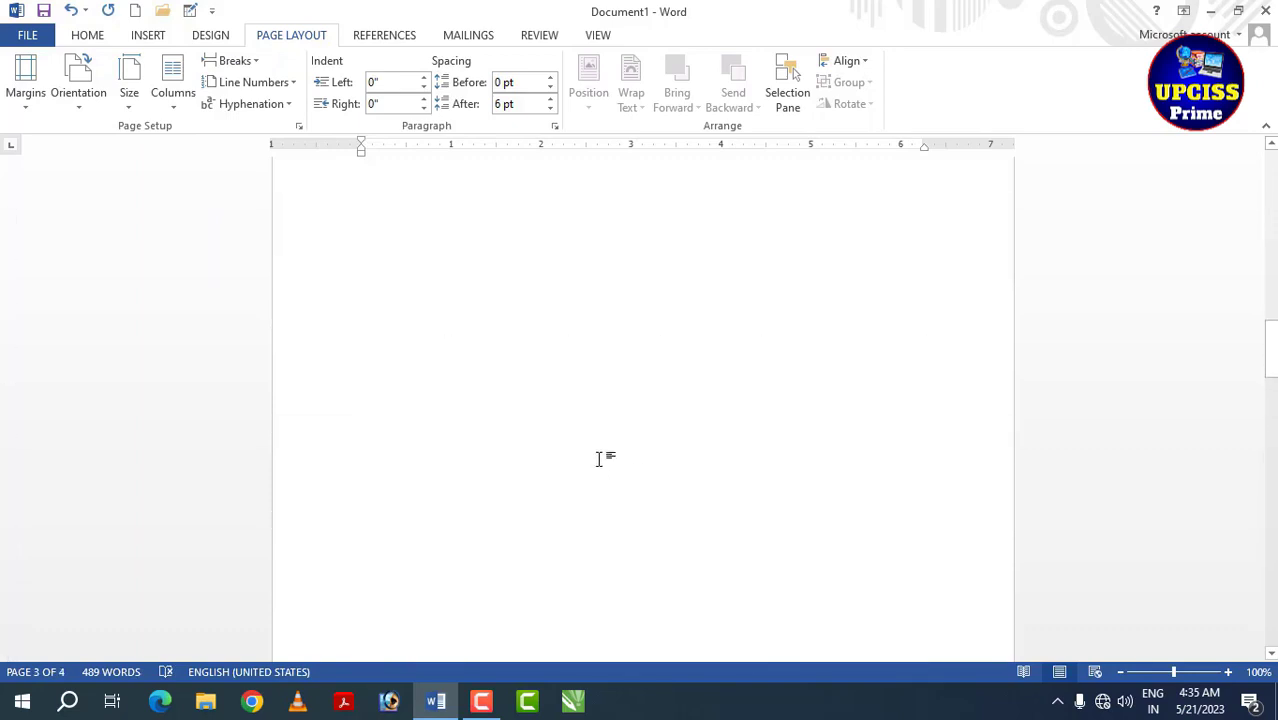
scroll(490, 387, "down", 2)
scroll(490, 385, "down", 3)
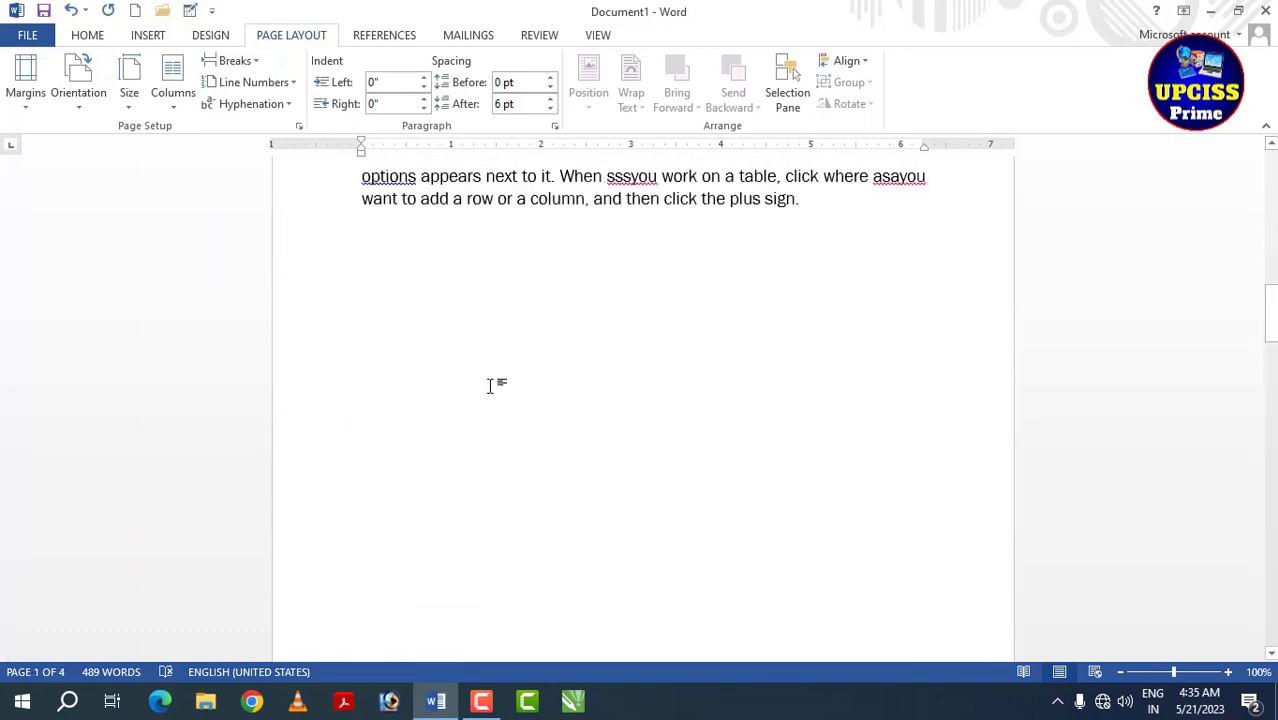
scroll(600, 420, "up", 3)
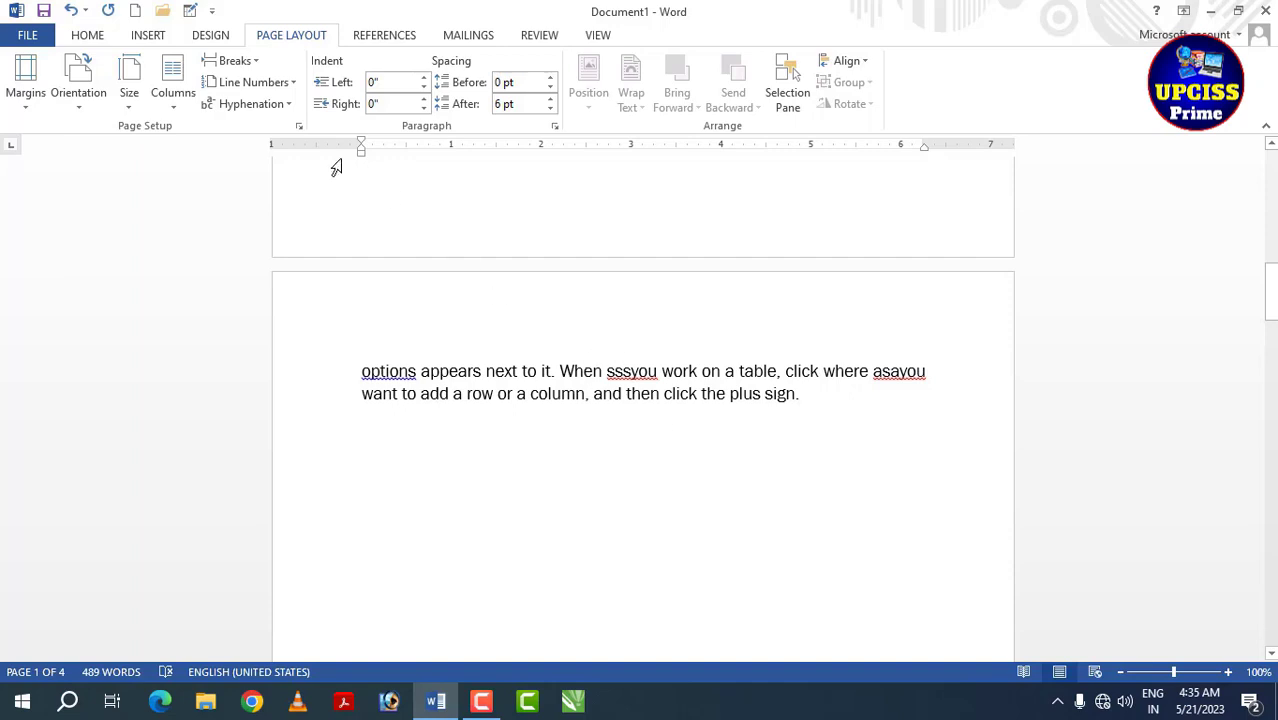
left_click(256, 62)
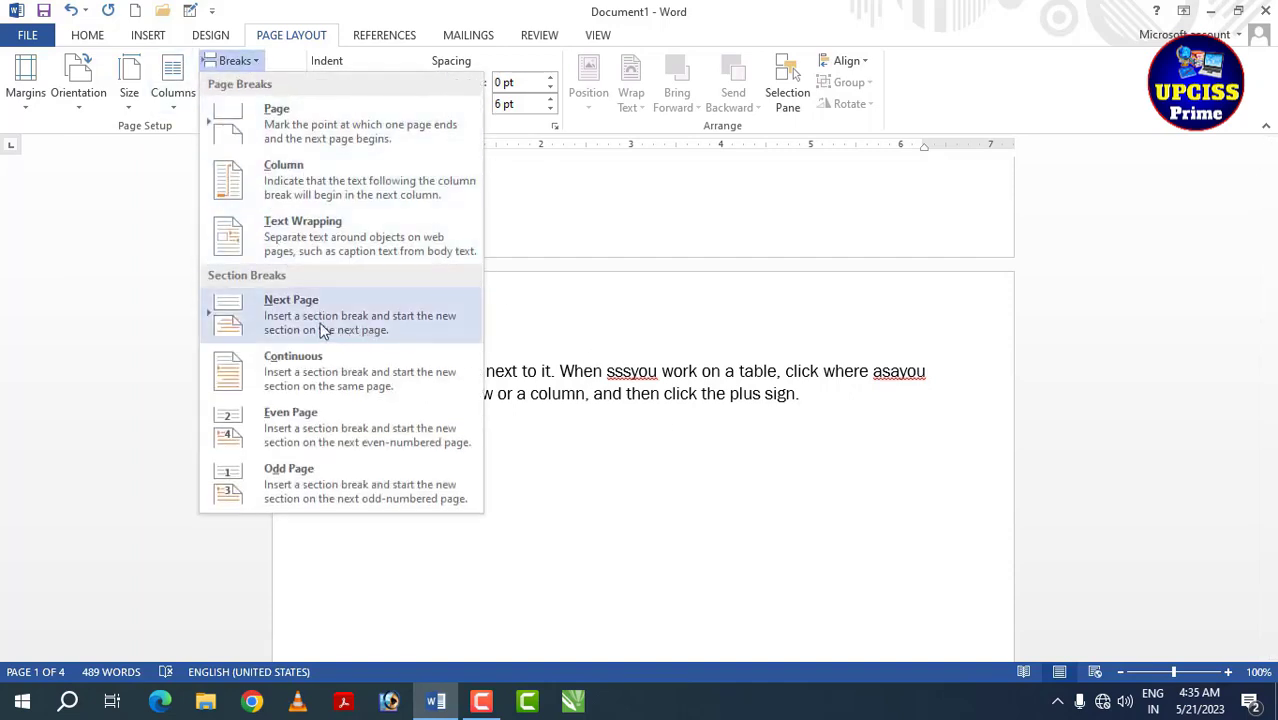
left_click(576, 436)
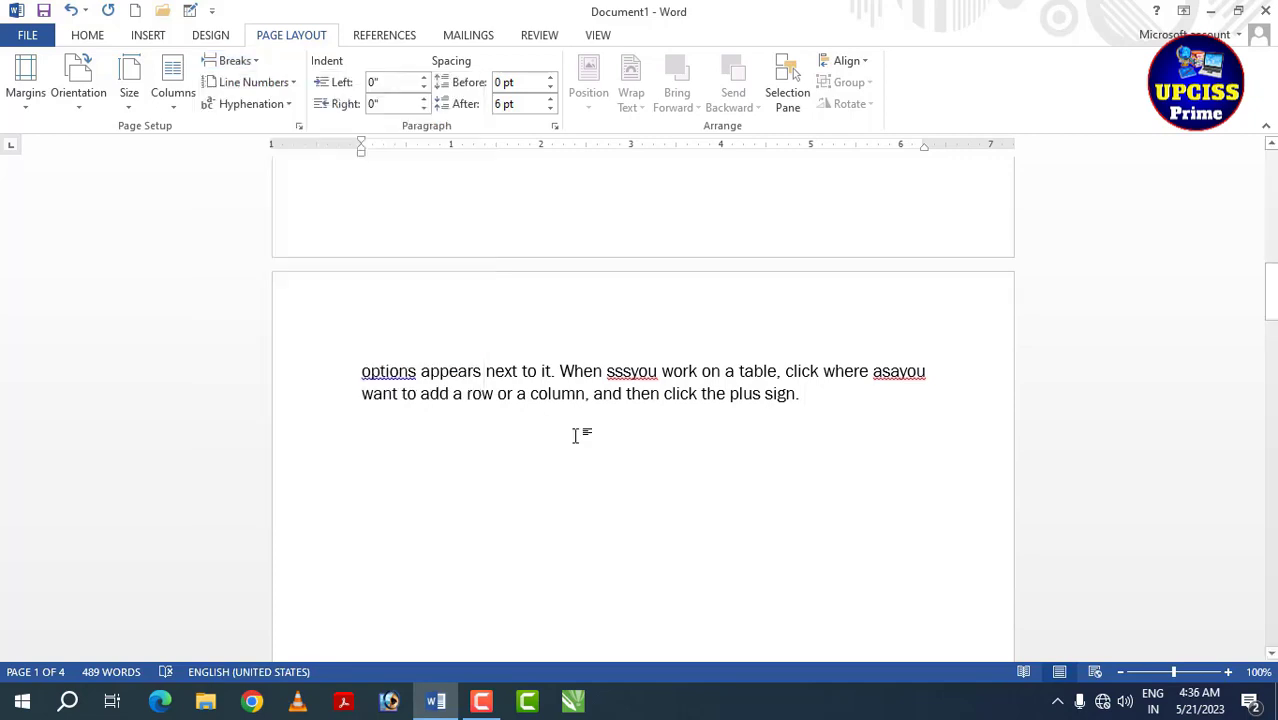
key("ctrl+z")
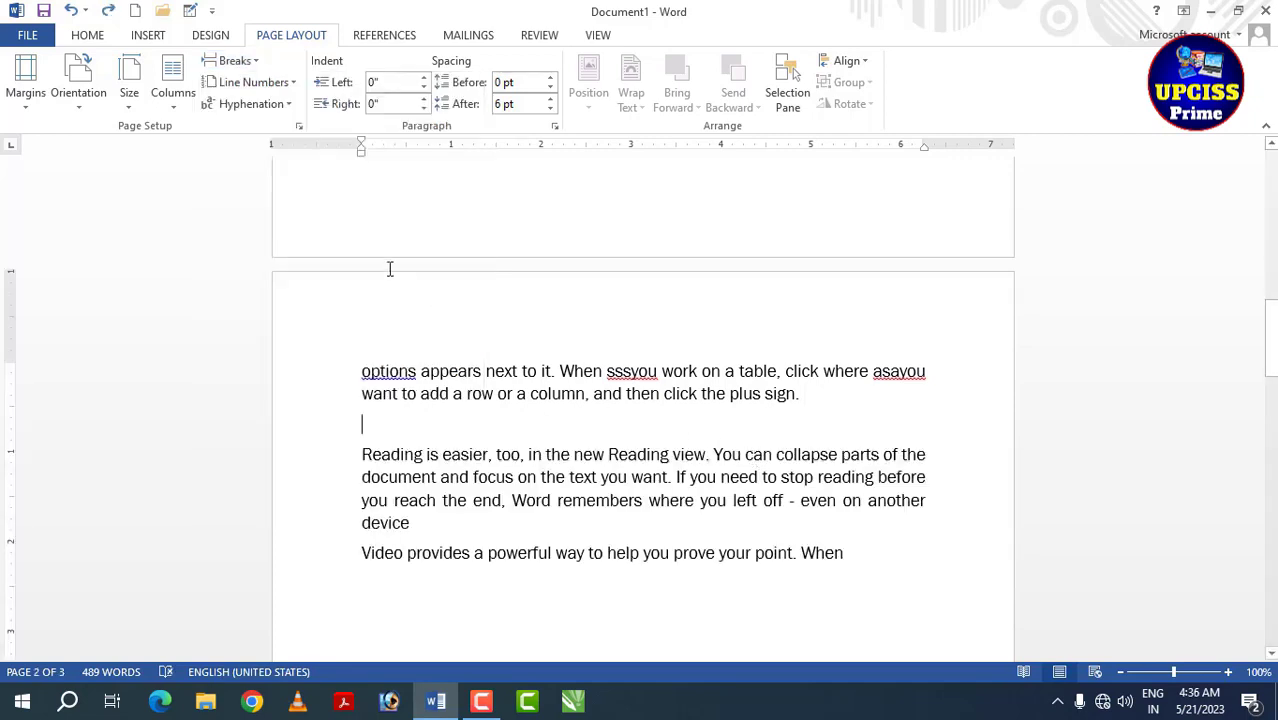
- Insert a continuous section break before "When you apply styles" in the "Themes and styles" paragraph near the end of page 1
left_click(259, 62)
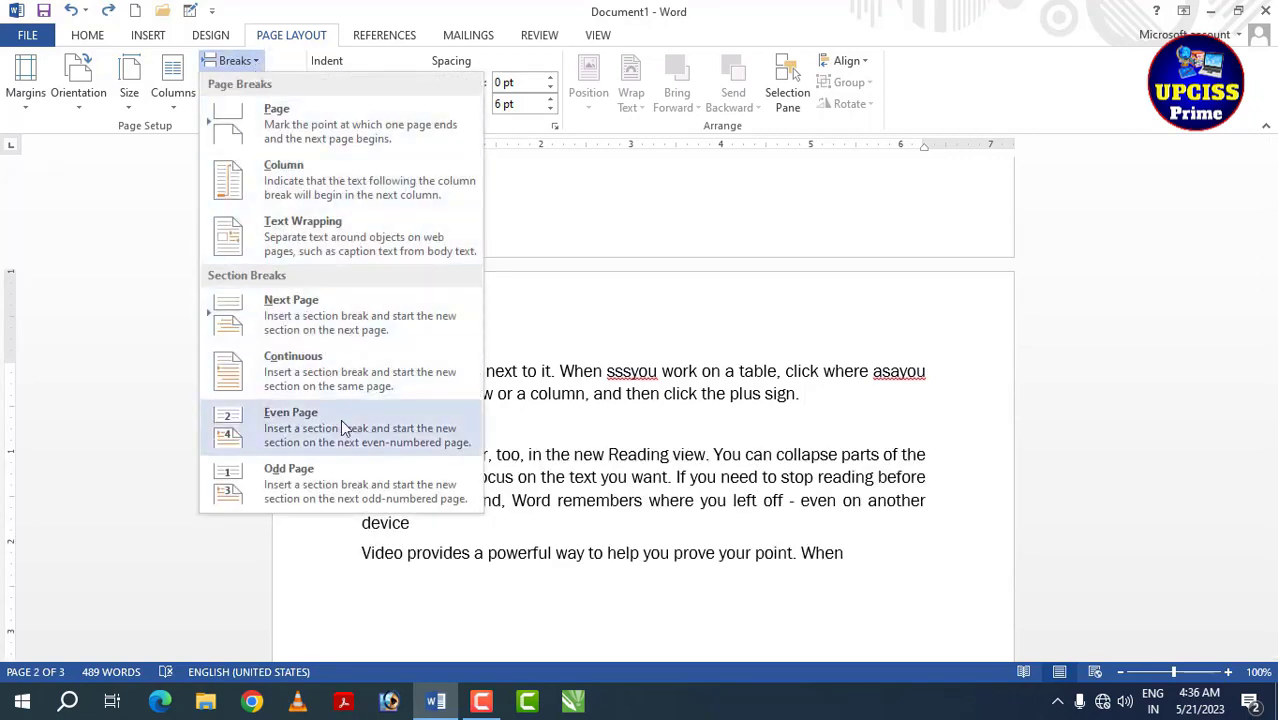
left_click(321, 370)
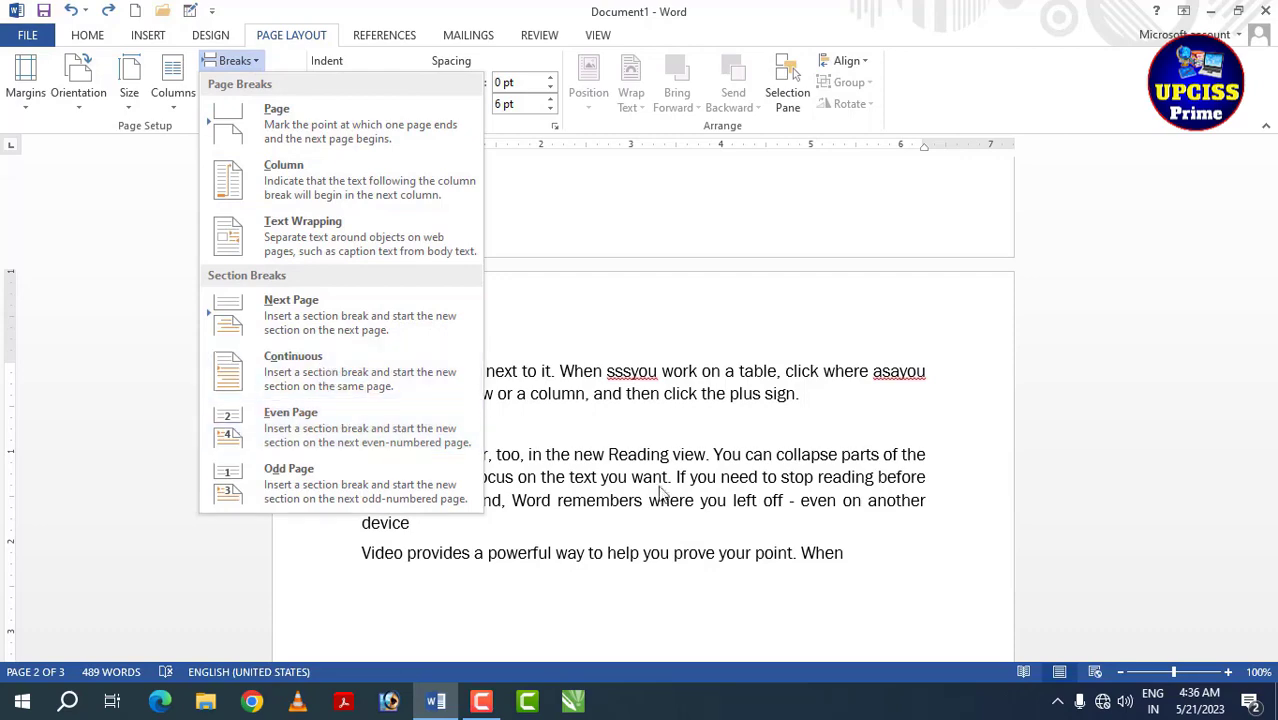
scroll(525, 390, "up", 4)
scroll(523, 390, "up", 3)
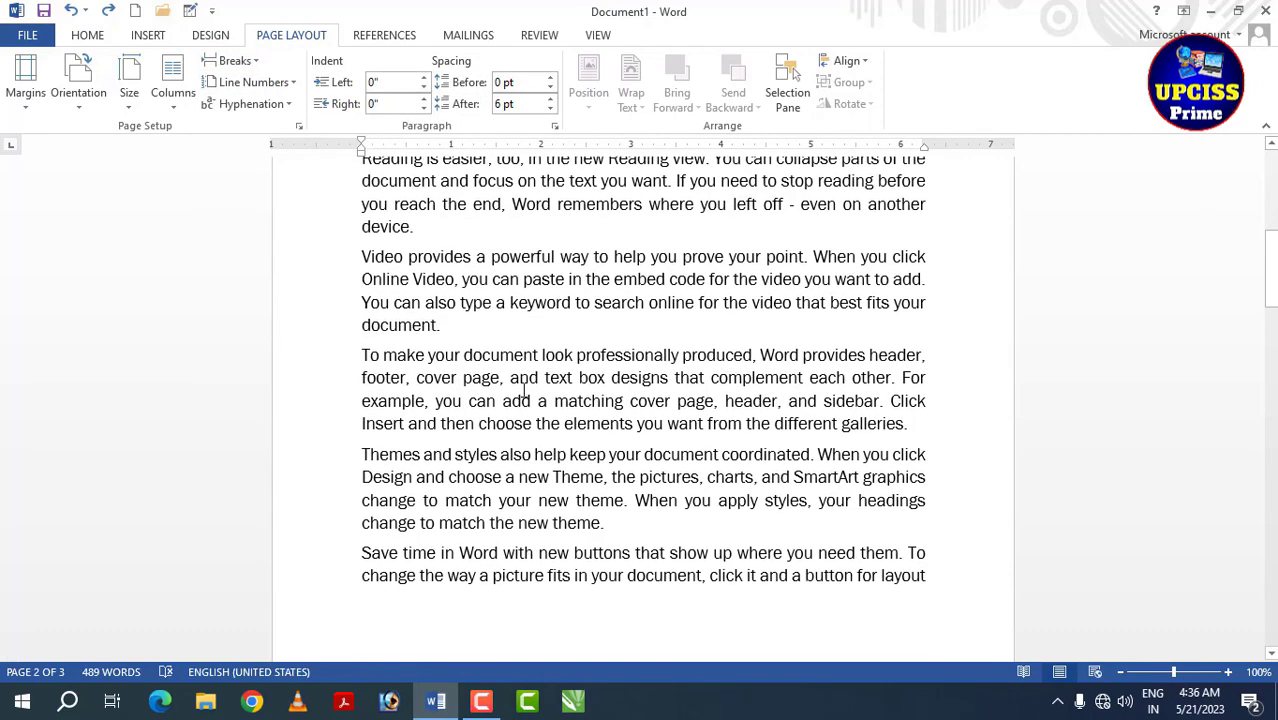
scroll(620, 362, "down", 2)
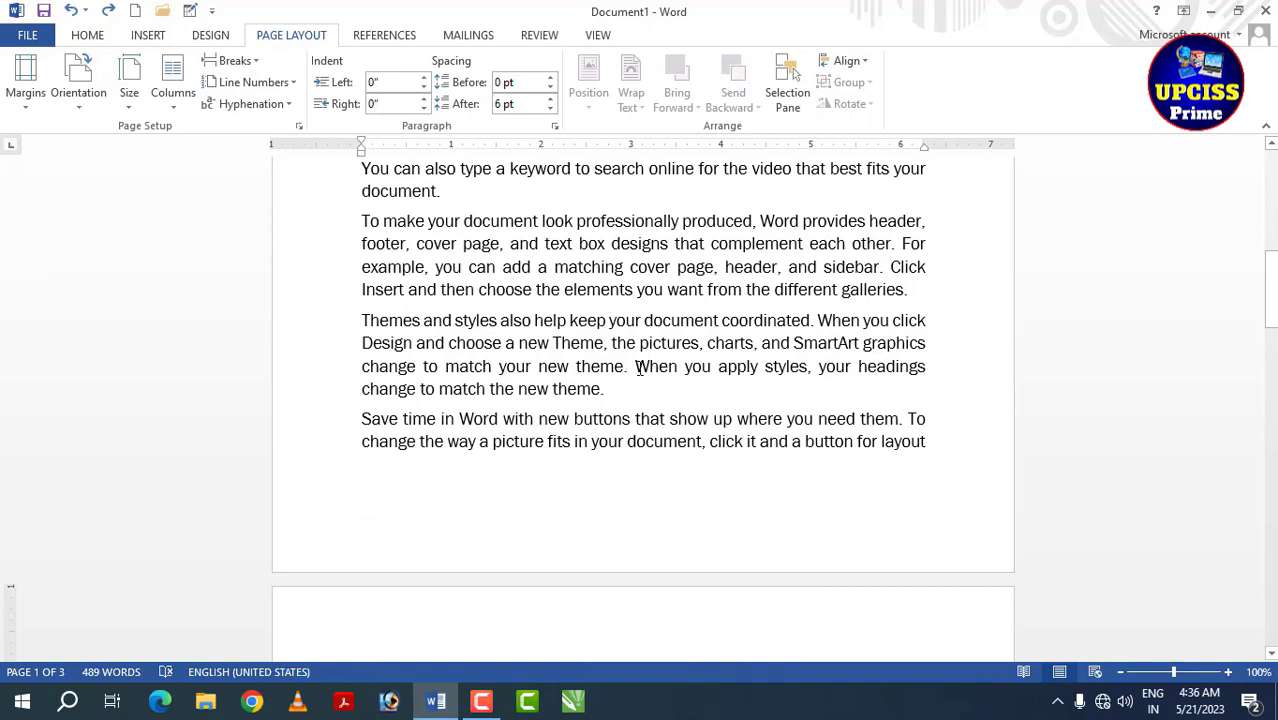
left_click(408, 440)
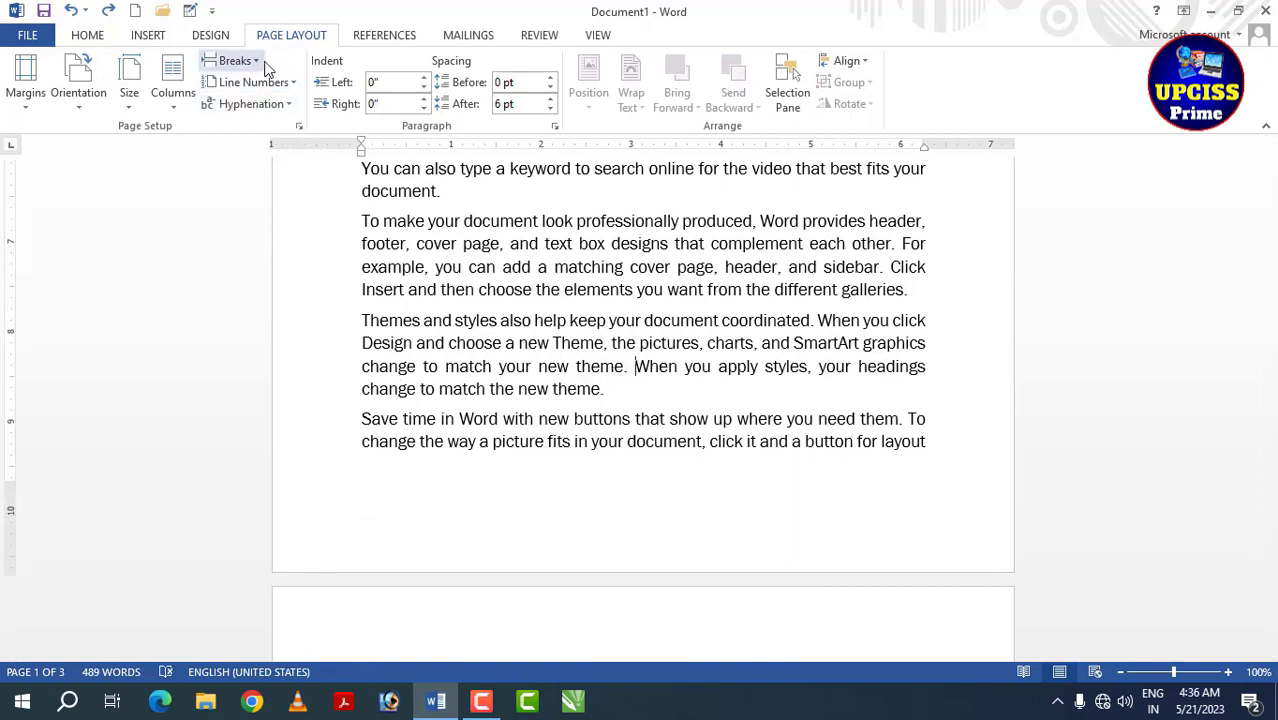
left_click(232, 61)
left_click(312, 372)
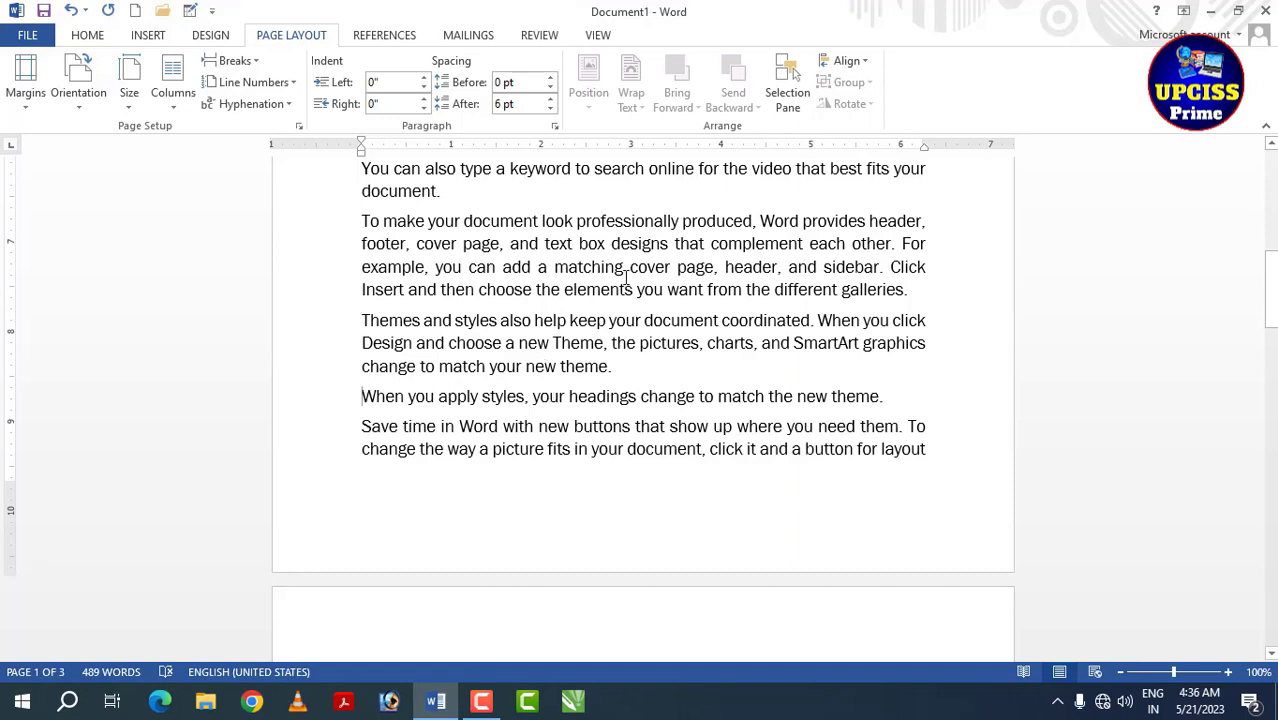
- Remove the break before "To make your document" and join the "Save time in Word" paragraph to the first paragraph on page 1
scroll(629, 317, "up", 11)
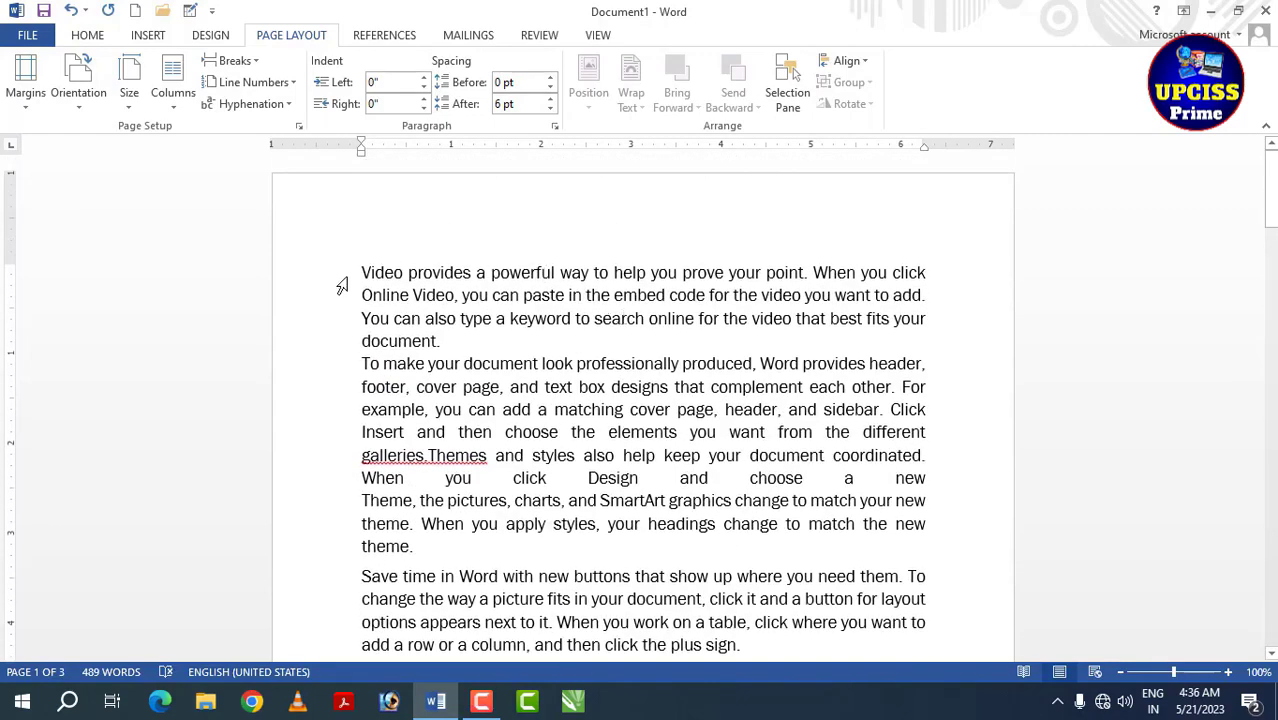
left_click_drag(364, 268, 455, 320)
left_click(364, 363)
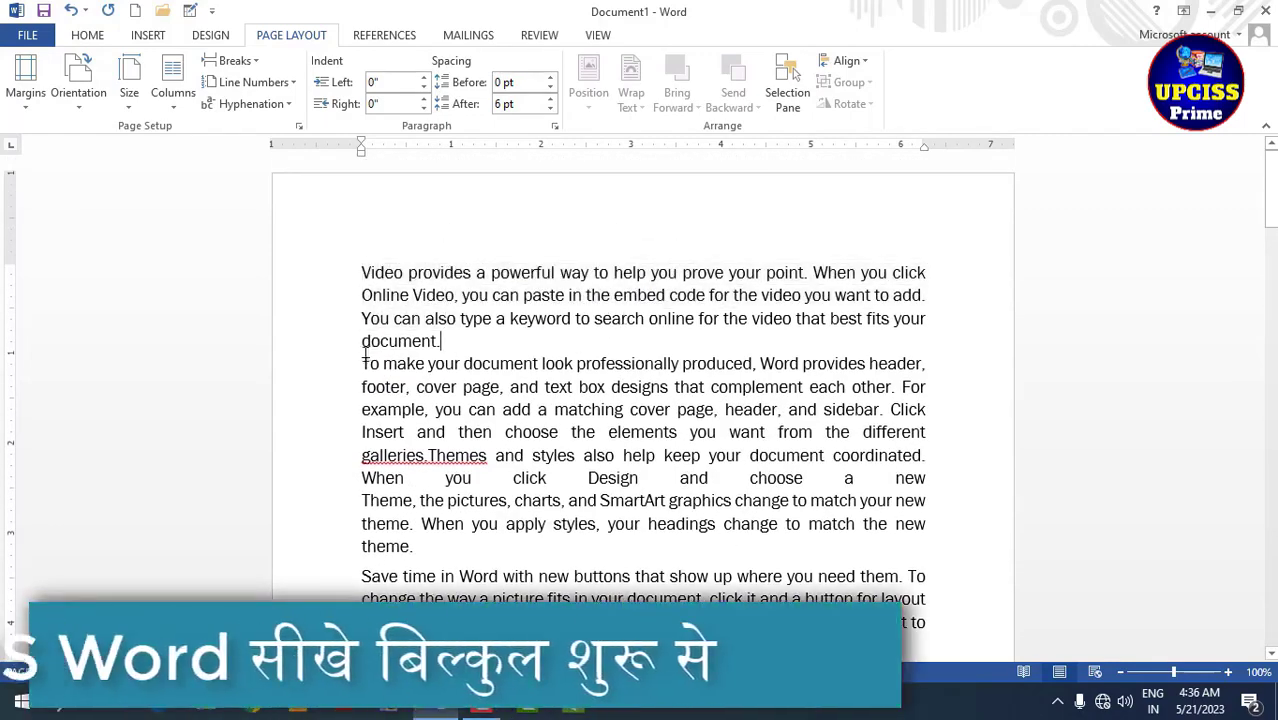
key("BackSpace")
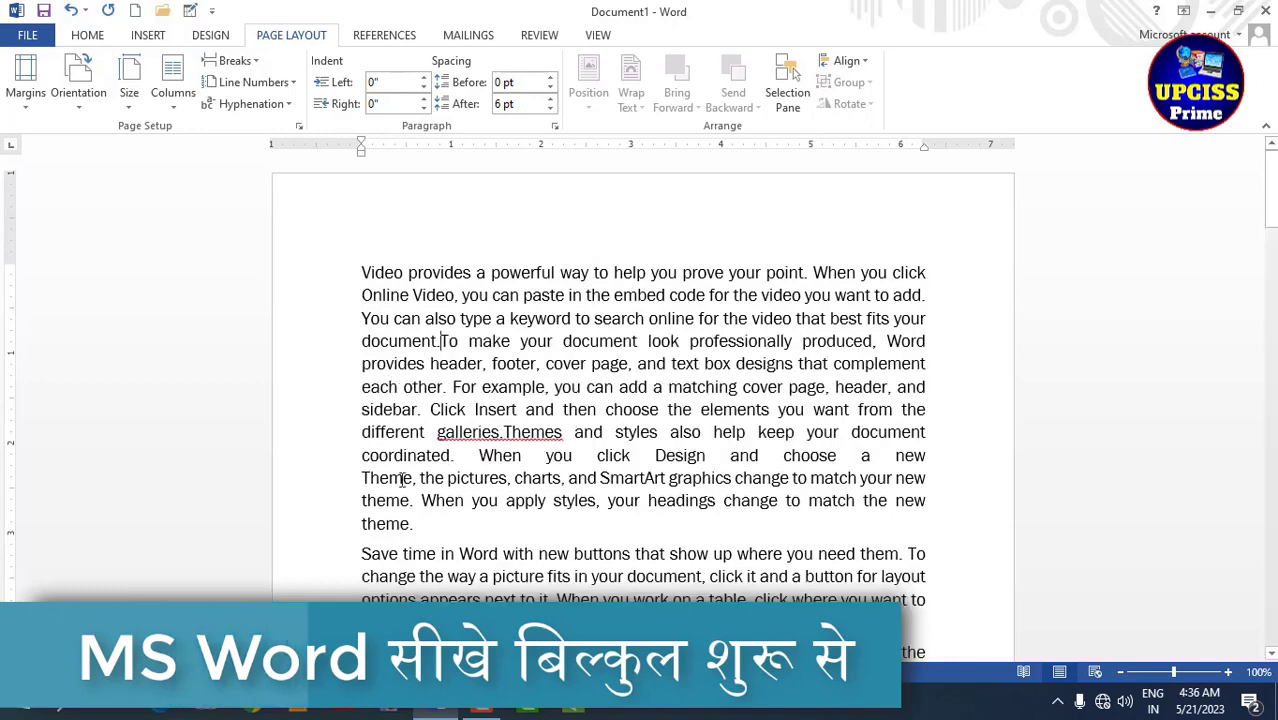
left_click(363, 553)
key("BackSpace")
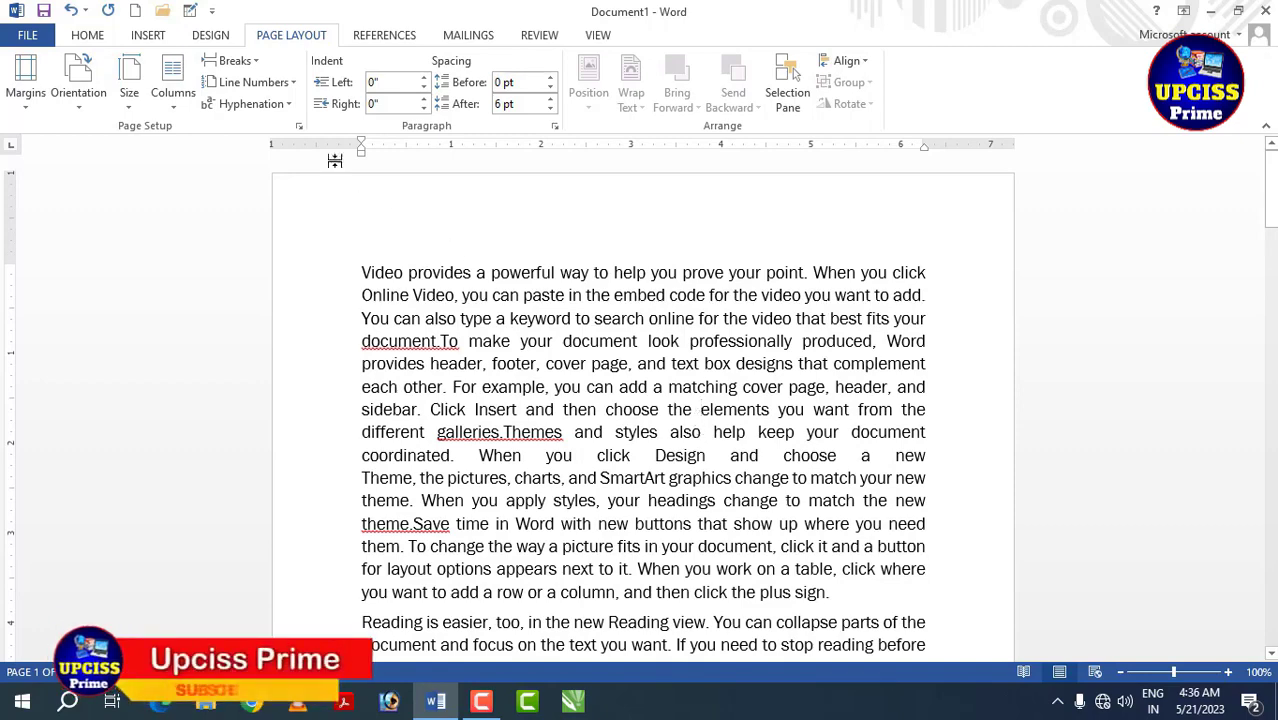
- Insert a continuous section break before "elements you want" in the joined first paragraph on page 1
left_click(253, 66)
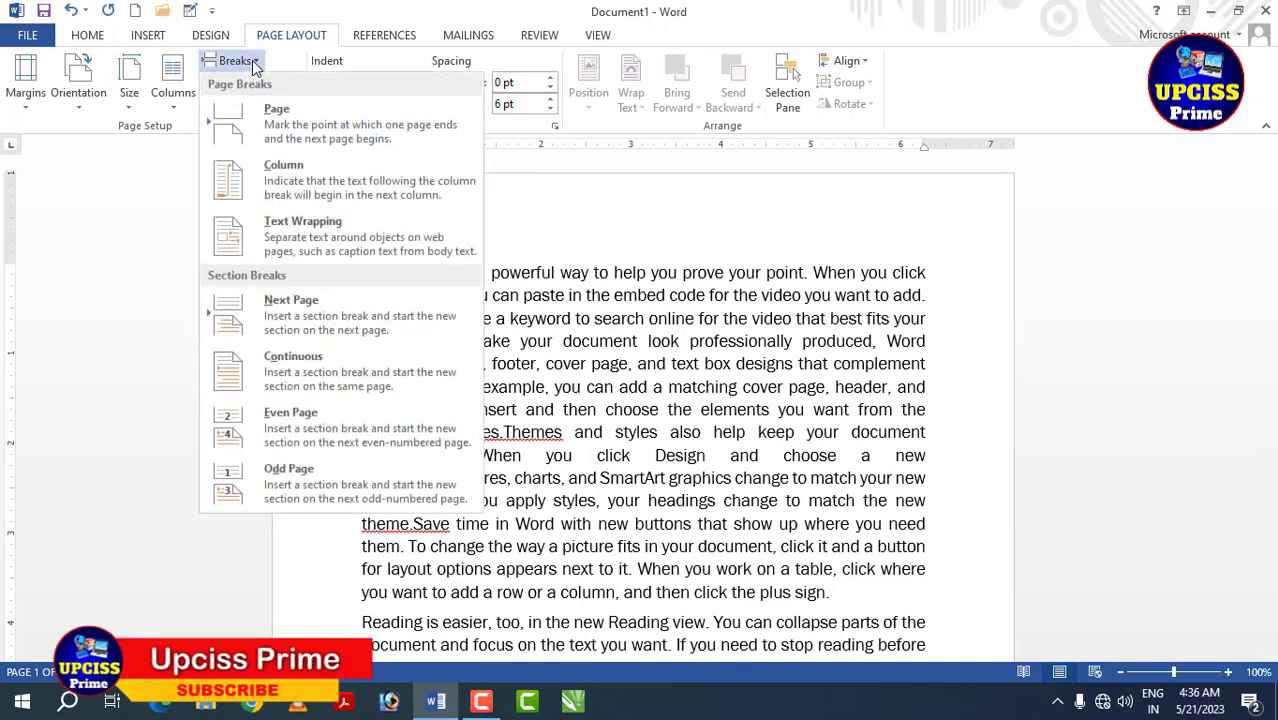
left_click(308, 381)
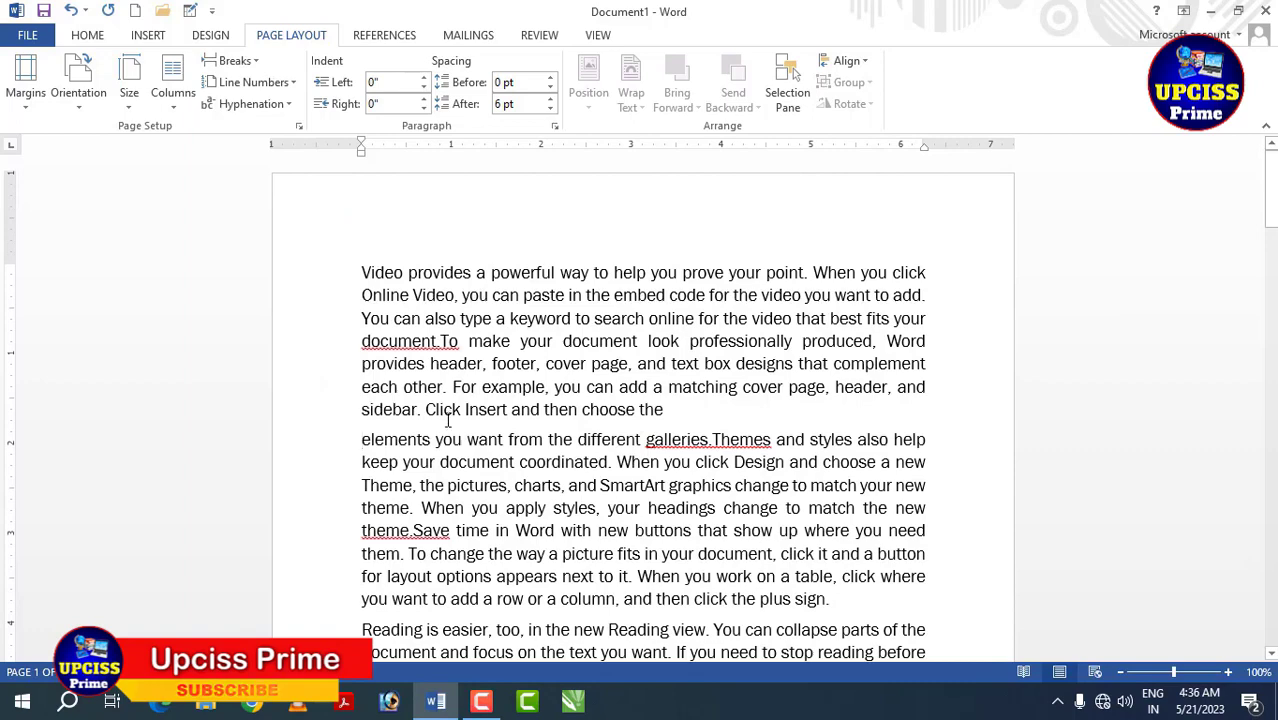
left_click_drag(362, 438, 440, 492)
left_click(490, 531)
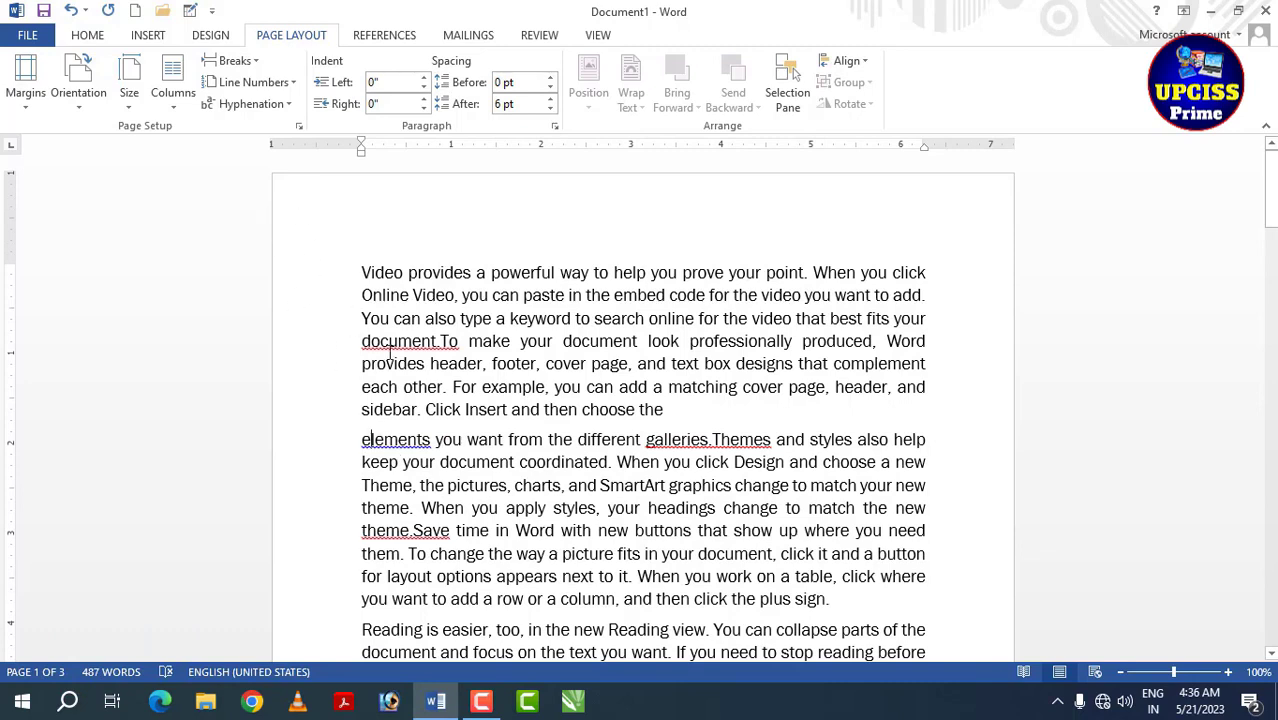
left_click(230, 60)
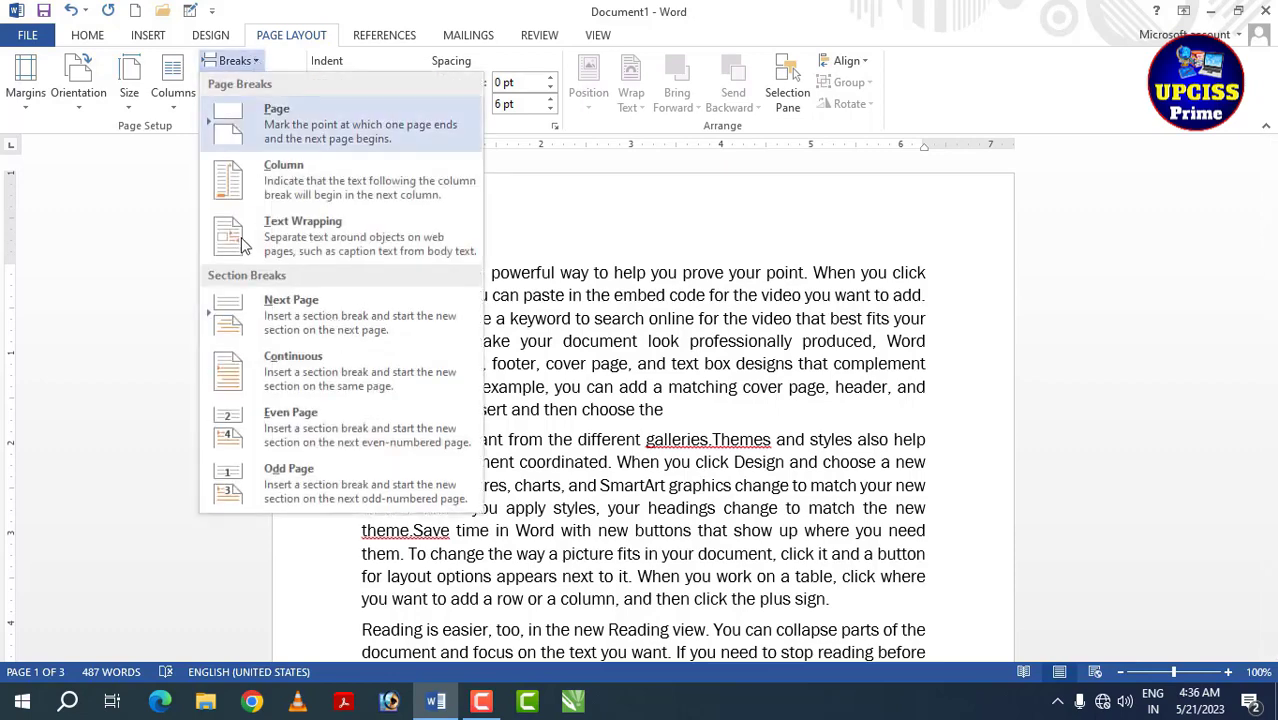
left_click(628, 466)
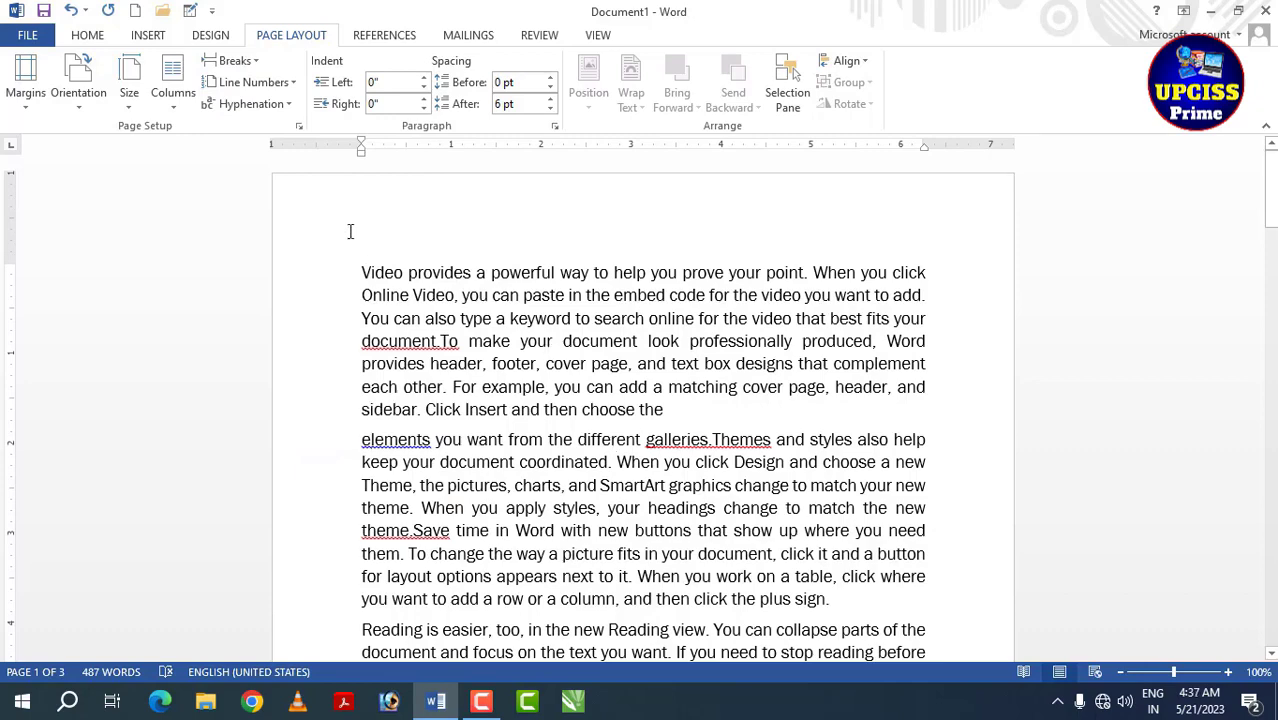
left_click(255, 61)
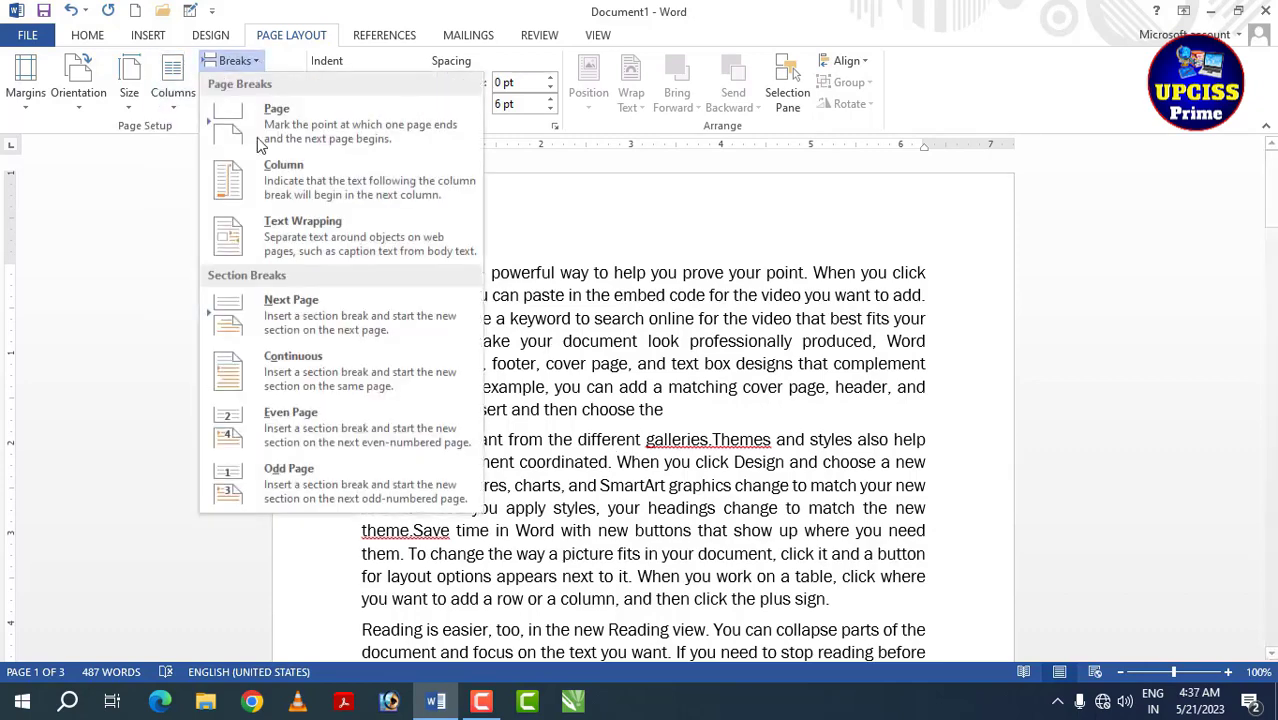
left_click(303, 469)
scroll(583, 477, "down", 5)
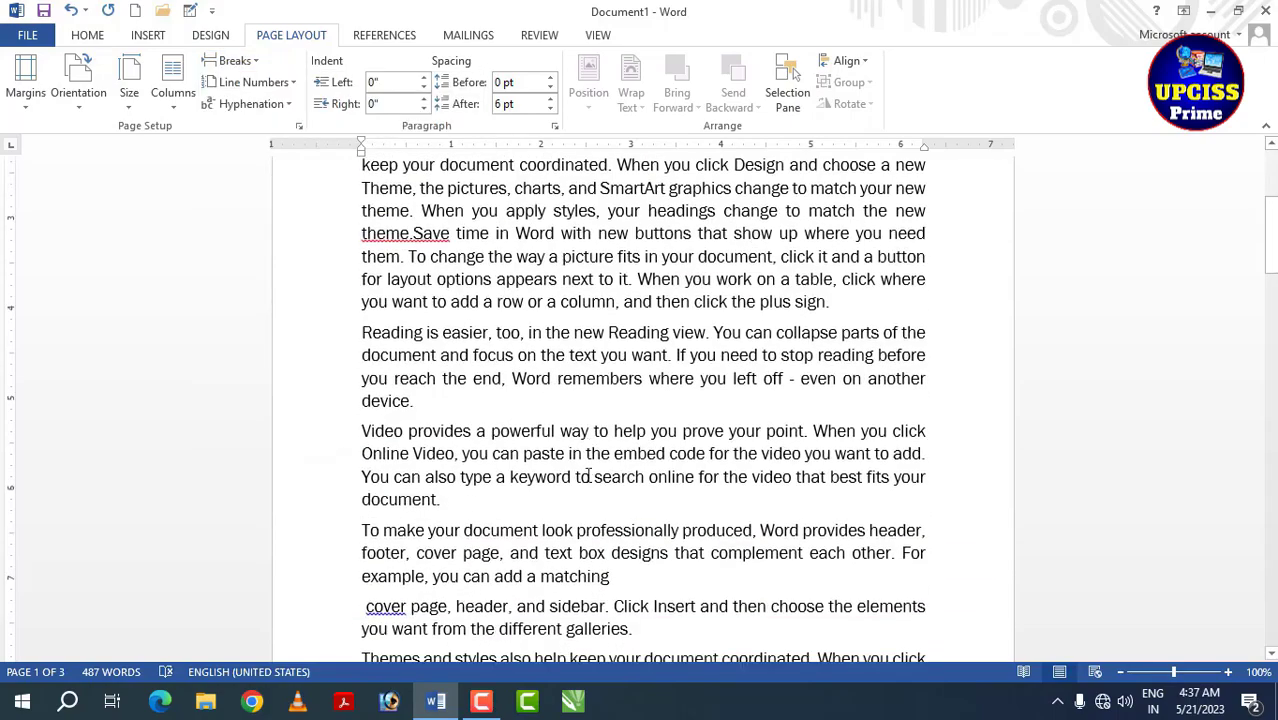
- Undo the recent section break and paragraph-joining edits, back to the cursor position after "change to match your new theme."
key("ctrl+z")
key("ctrl+z")
key("ctrl+z")
key("ctrl+z")
key("ctrl+z")
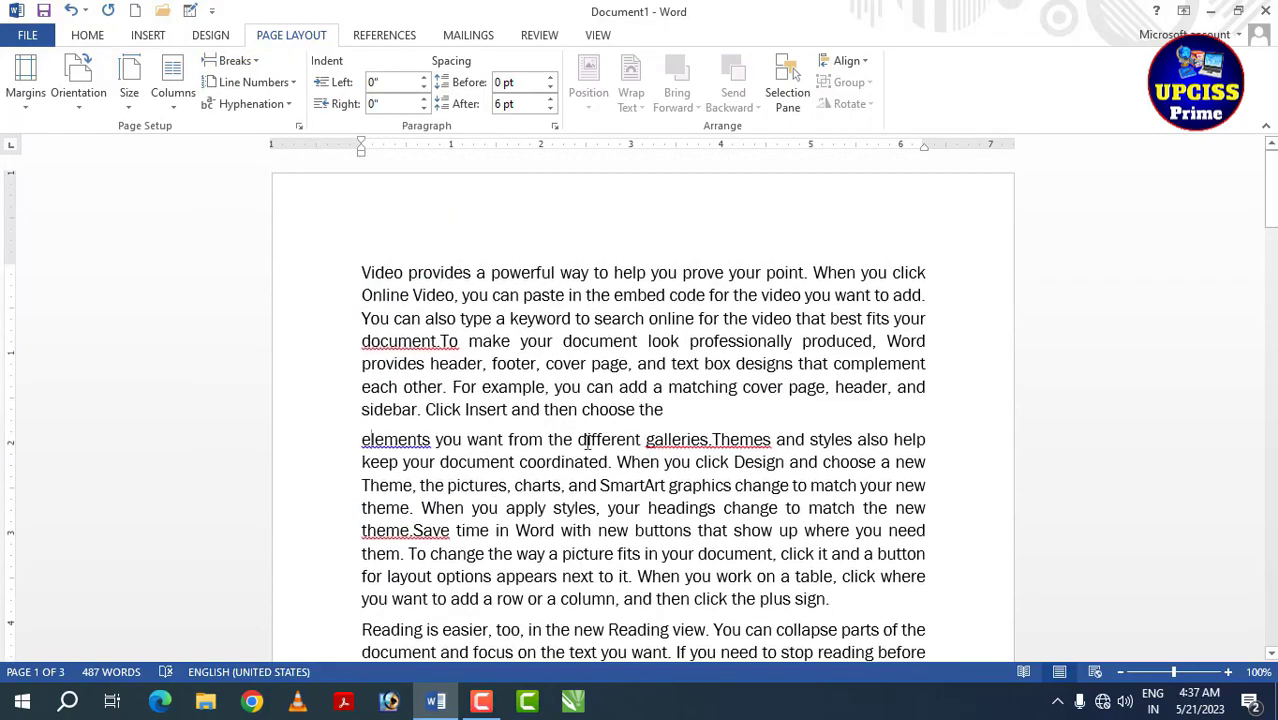
key("ctrl+z")
key("ctrl+z")
key("ctrl+z")
key("ctrl+z")
key("ctrl+z")
key("ctrl+z")
key("ctrl+z")
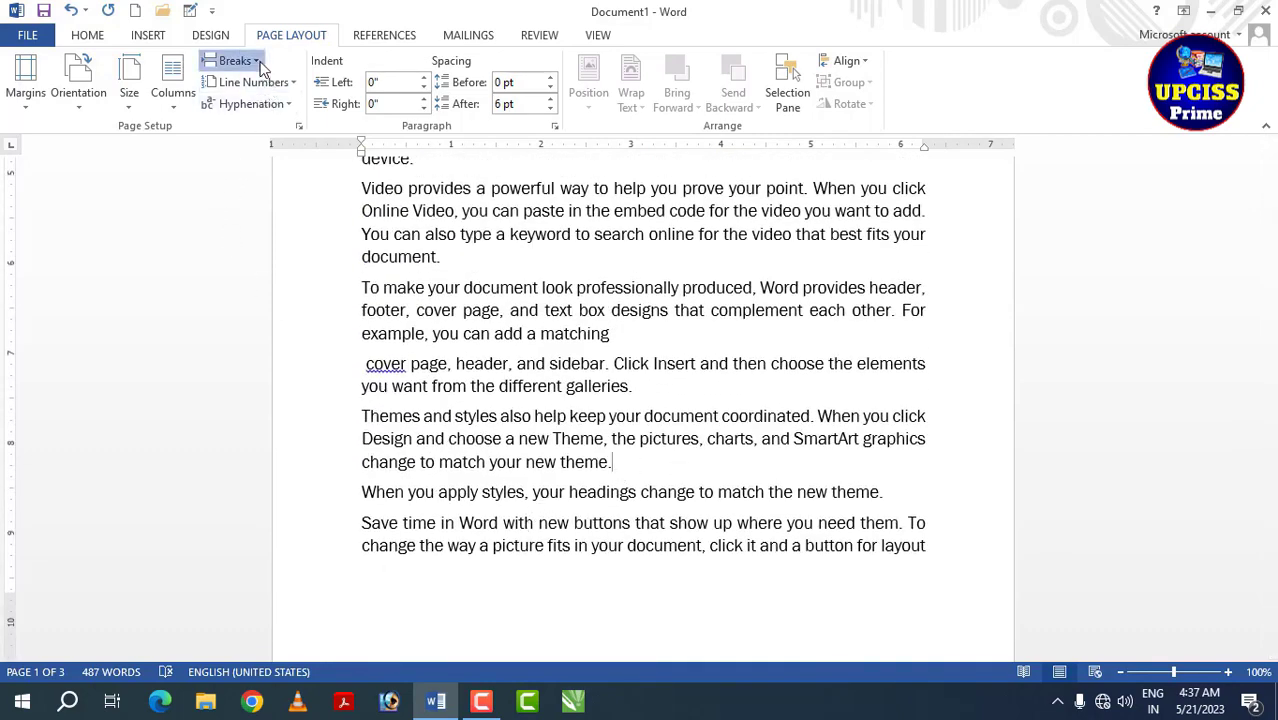
- Insert two consecutive Even Page section breaks before "When you apply styles", and undo them
left_click(232, 61)
left_click(281, 437)
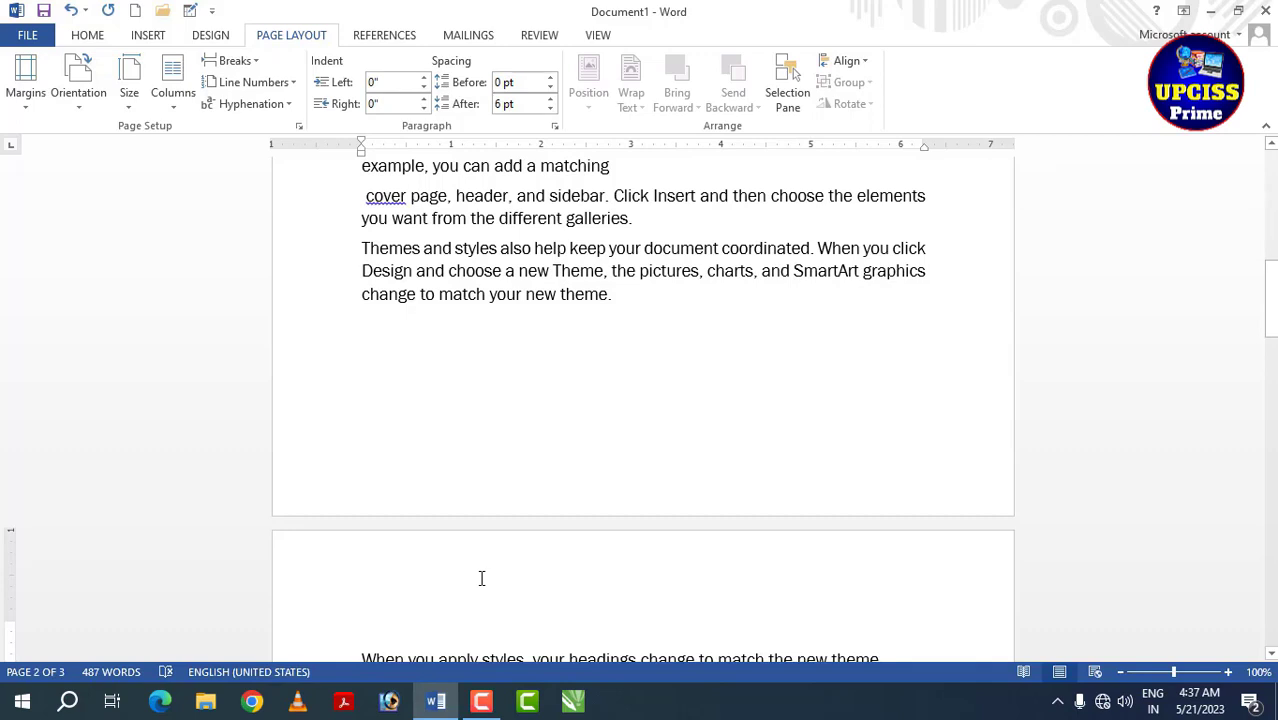
left_click(256, 61)
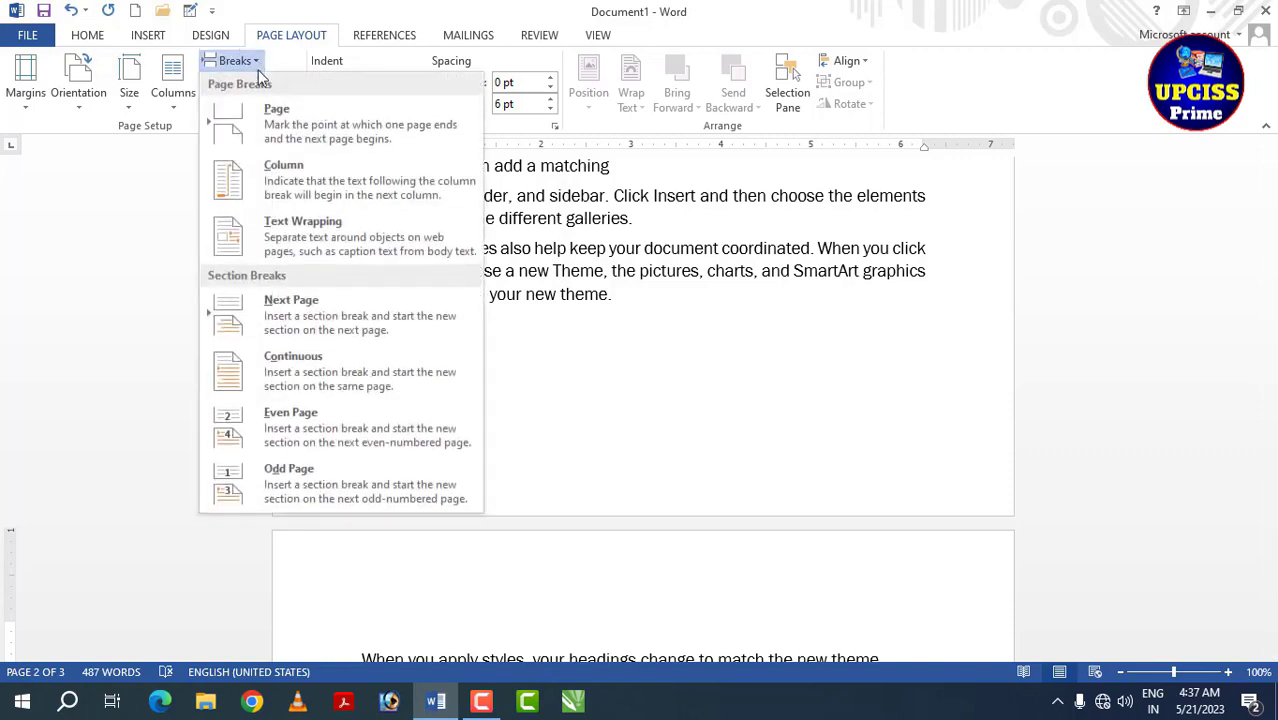
left_click(287, 427)
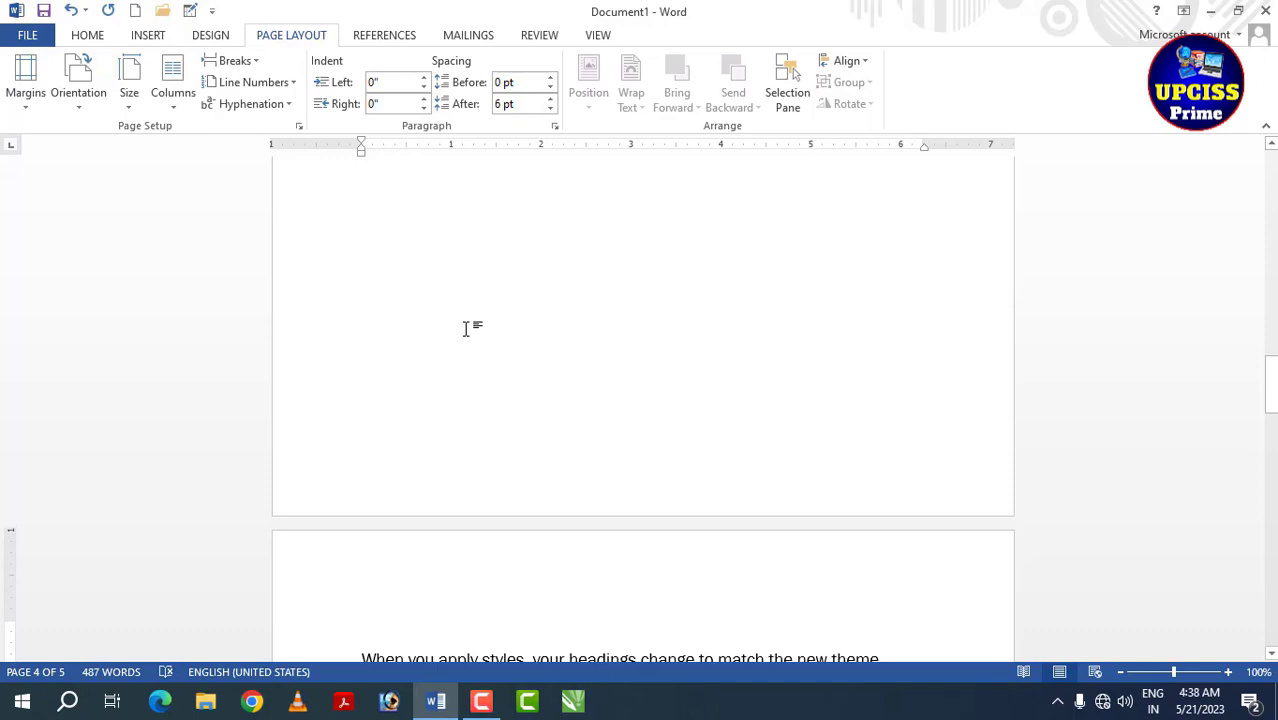
scroll(470, 340, "up", 5)
key("ctrl+z")
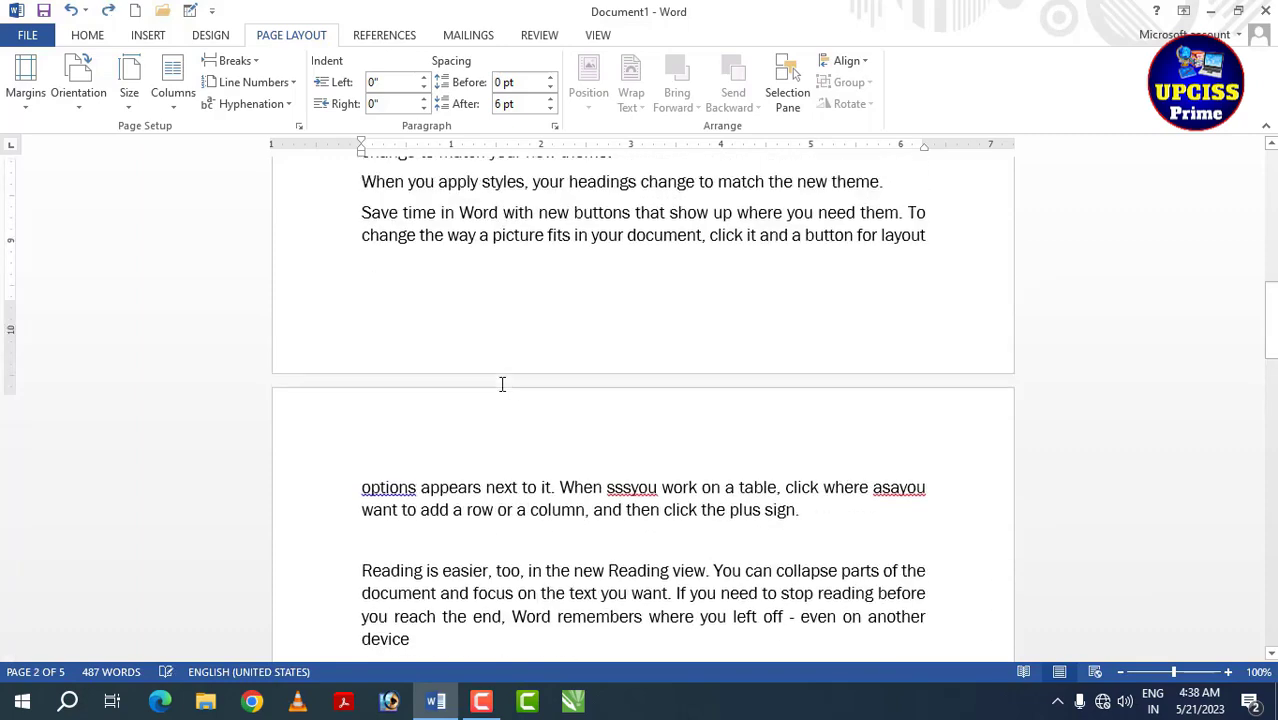
- Delete all the text in the document
key("ctrl+a")
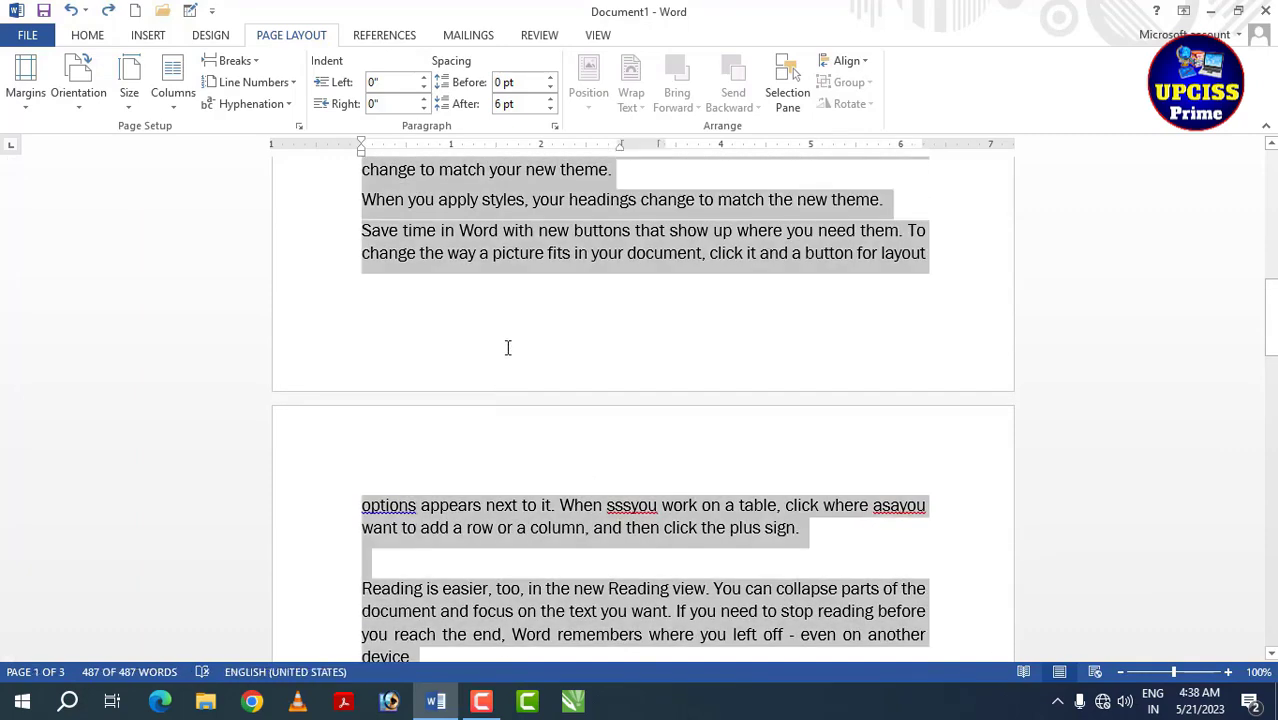
key("Delete")
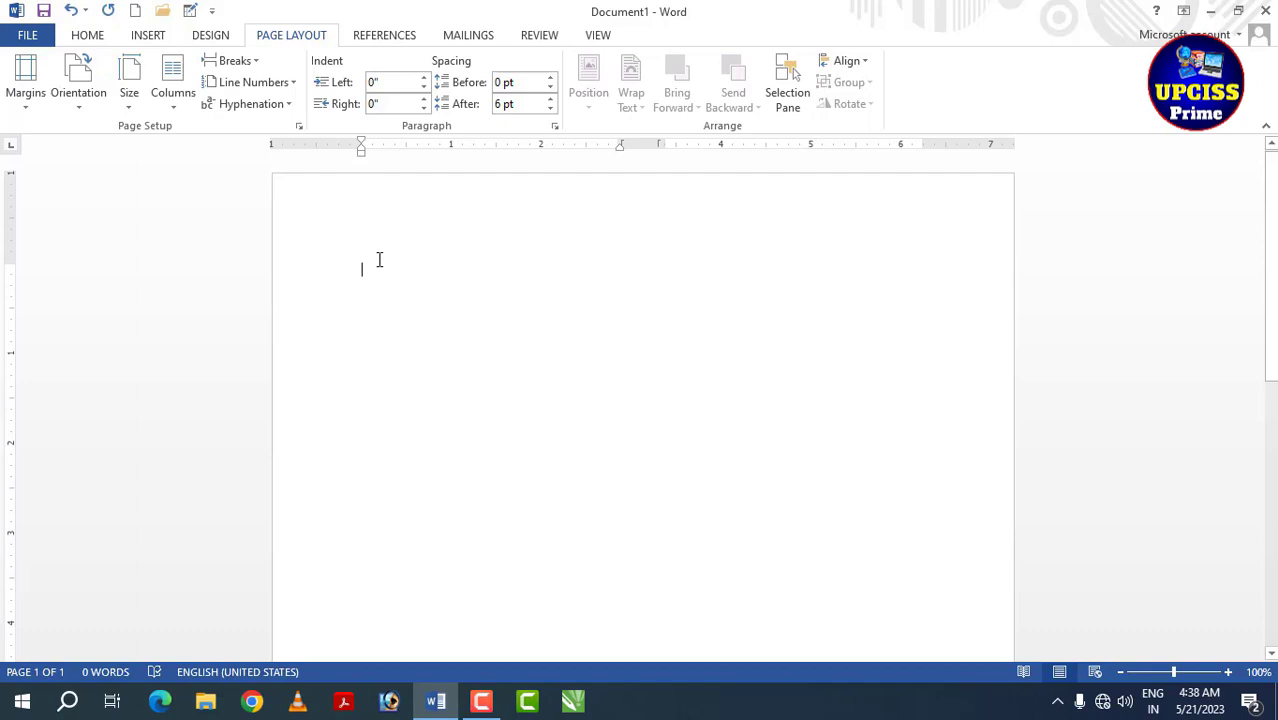
left_click(177, 100)
left_click(225, 80)
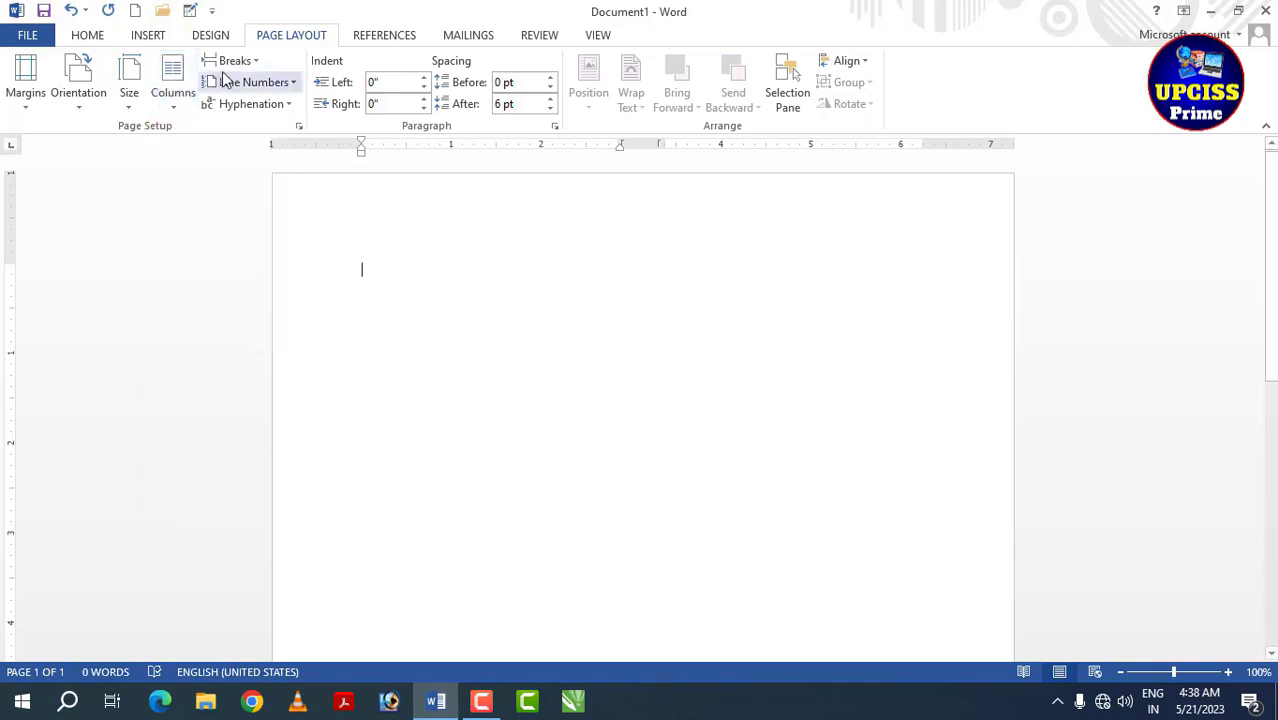
- Insert an Even Page section break in the blank document and enter "fsrteter" on the new page
left_click(234, 61)
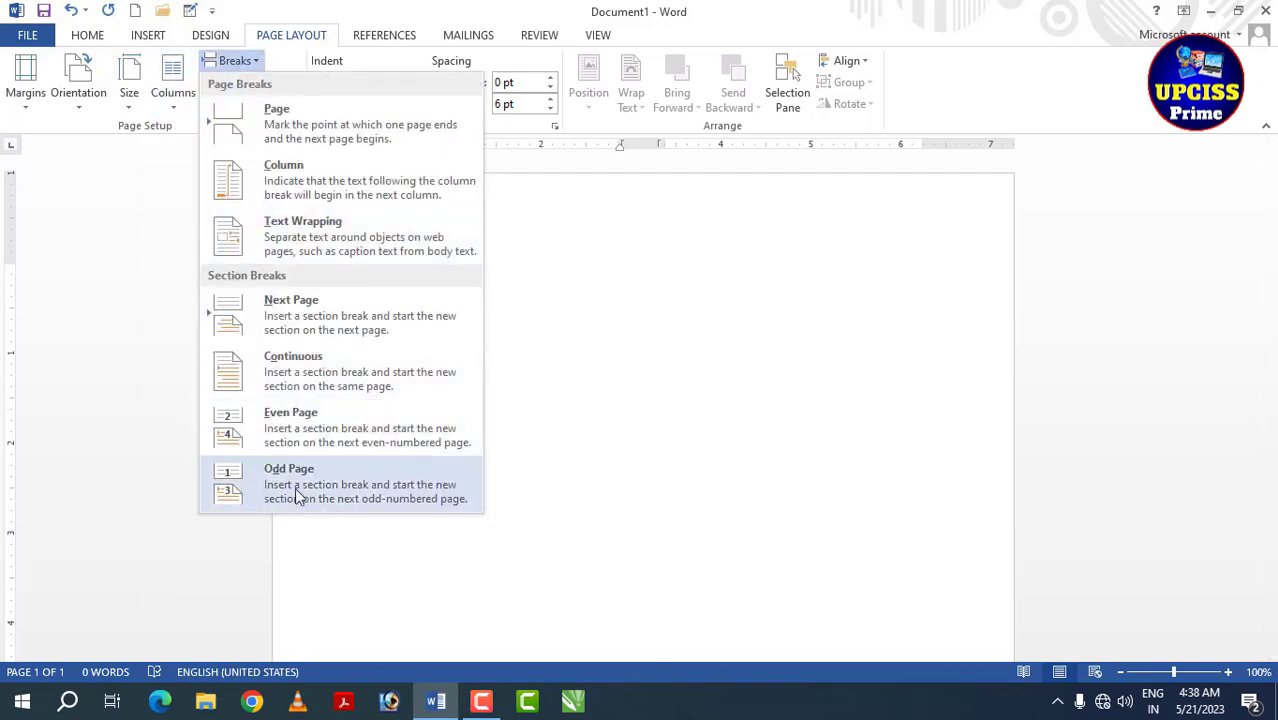
left_click(268, 438)
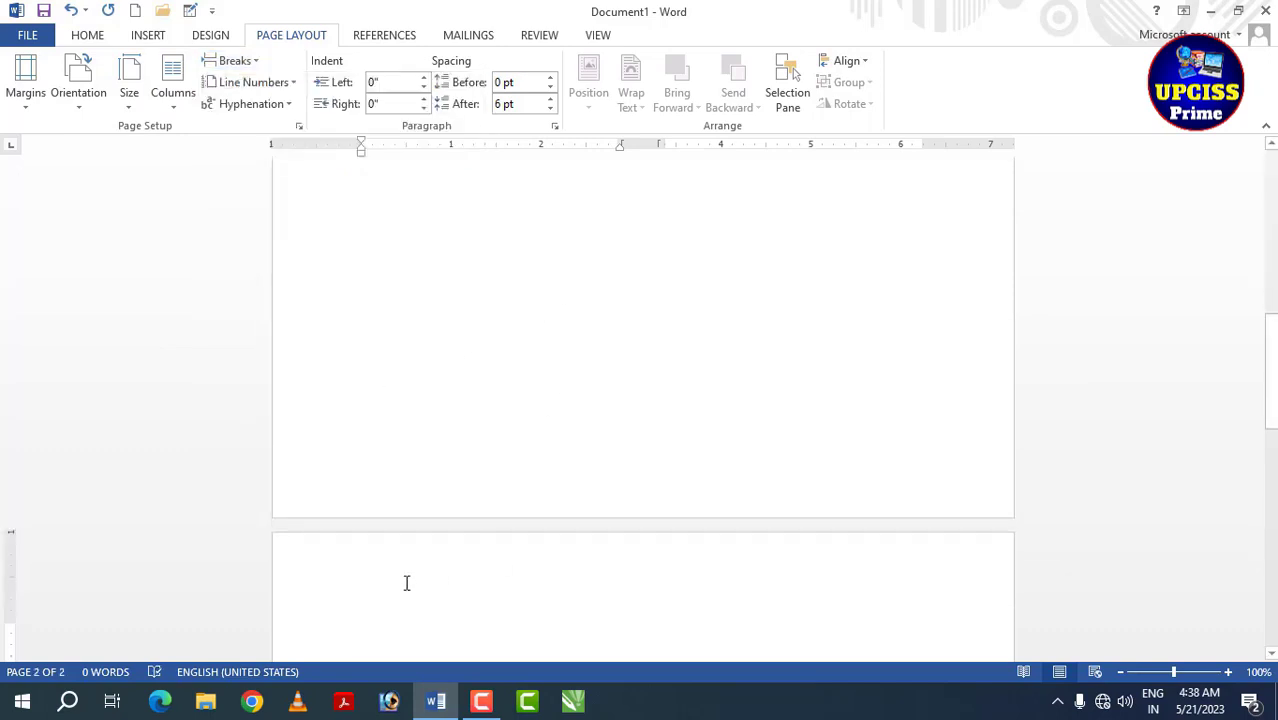
type("fsrteter")
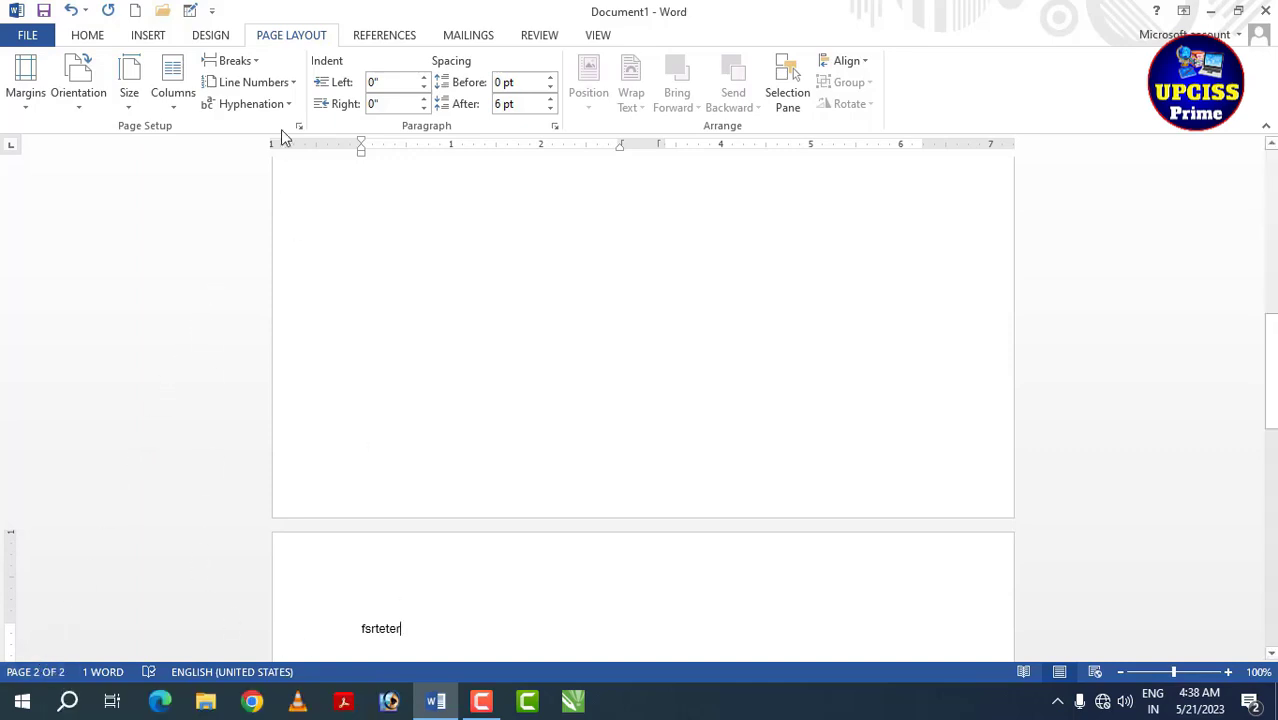
- Insert an Odd Page section break after "fsrteter" and enter "fdfdf" on the new page
left_click(240, 60)
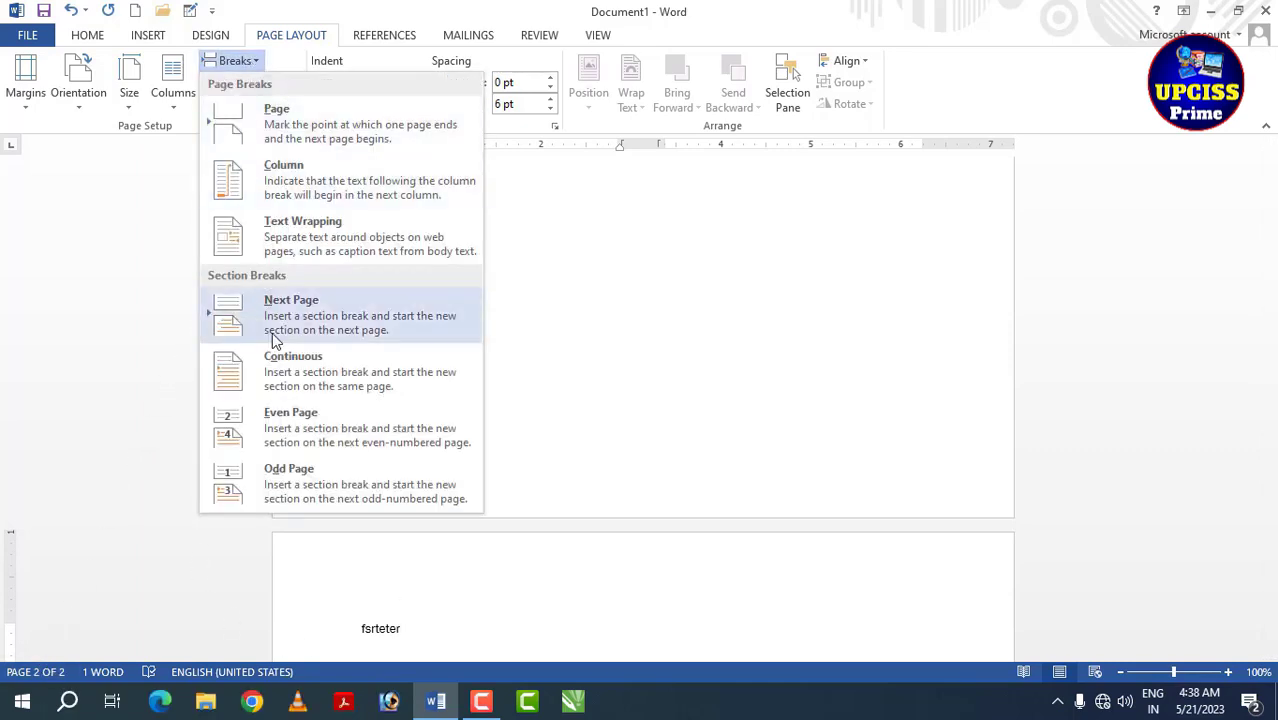
left_click(287, 482)
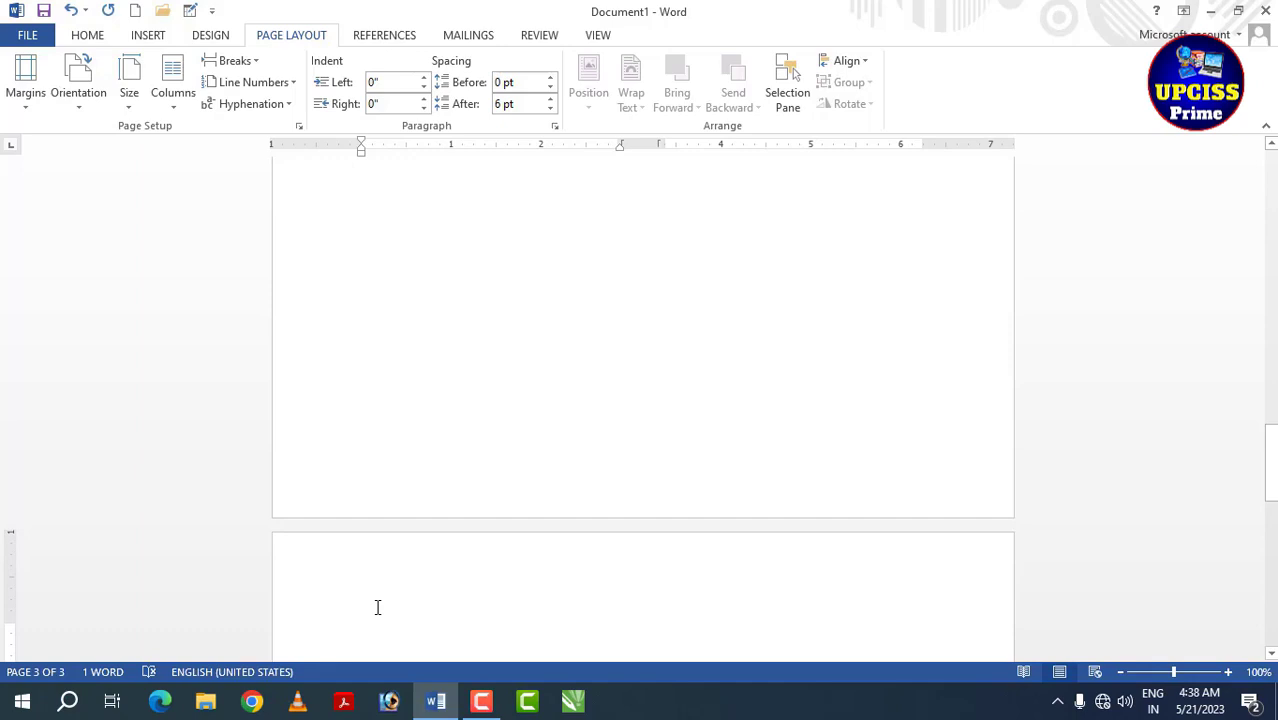
type("fdfdf")
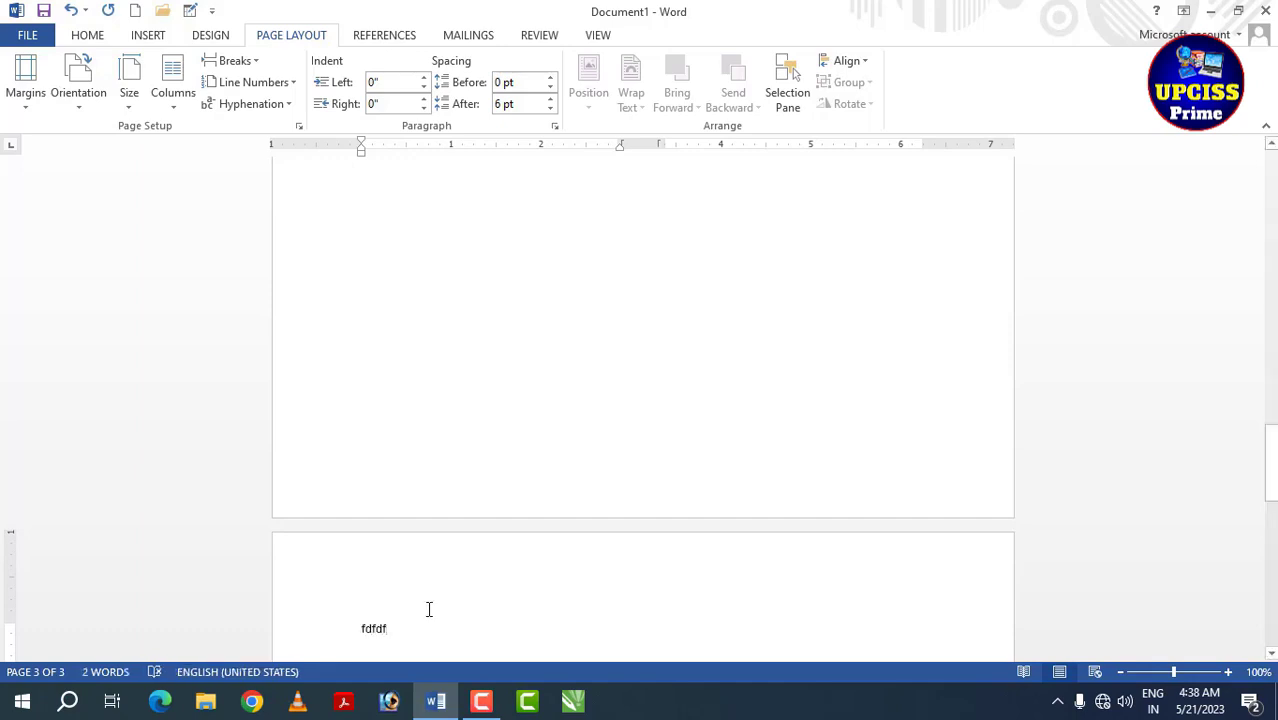
- Insert another Odd Page section break after "fdfdf" and review the resulting pages
left_click(240, 61)
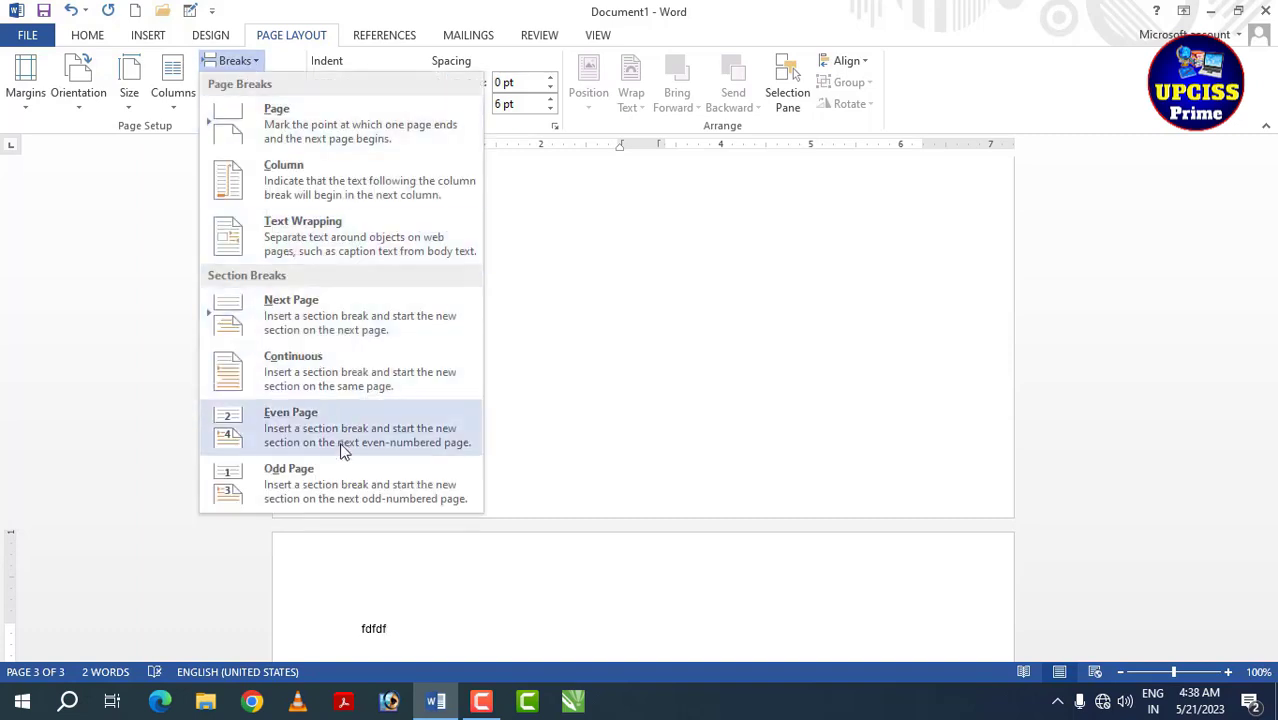
left_click(342, 471)
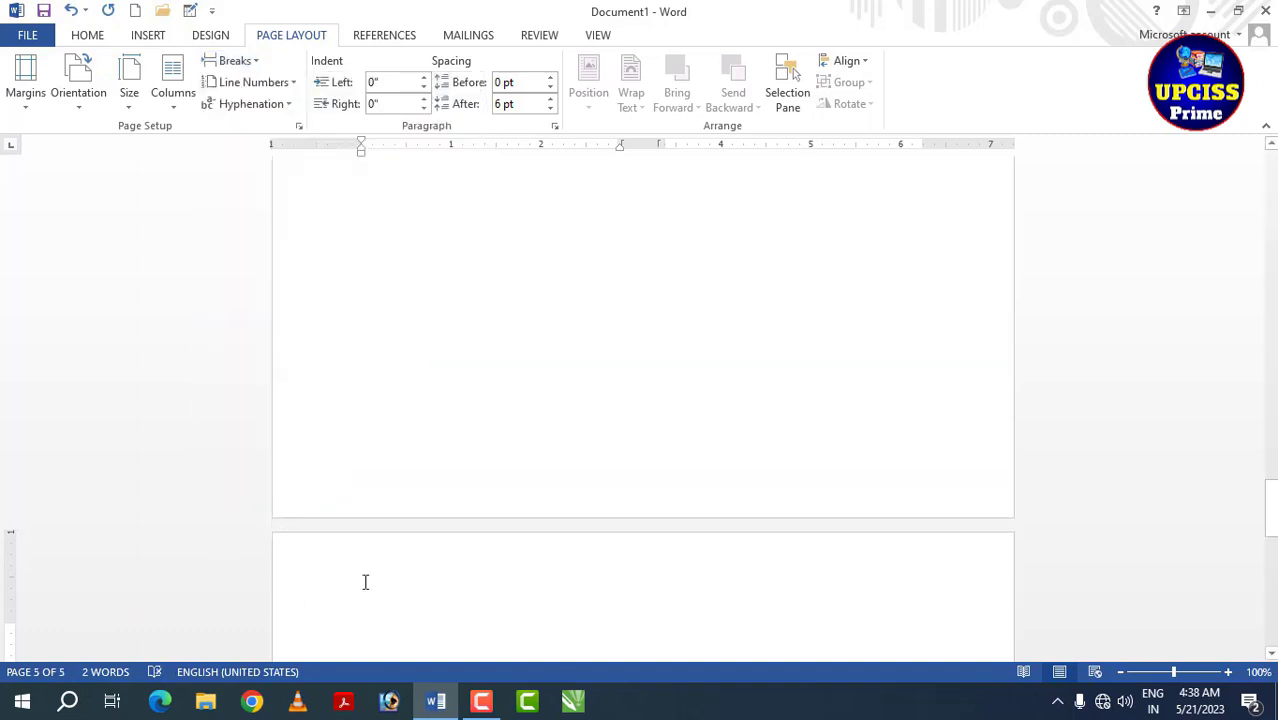
scroll(436, 508, "up", 20)
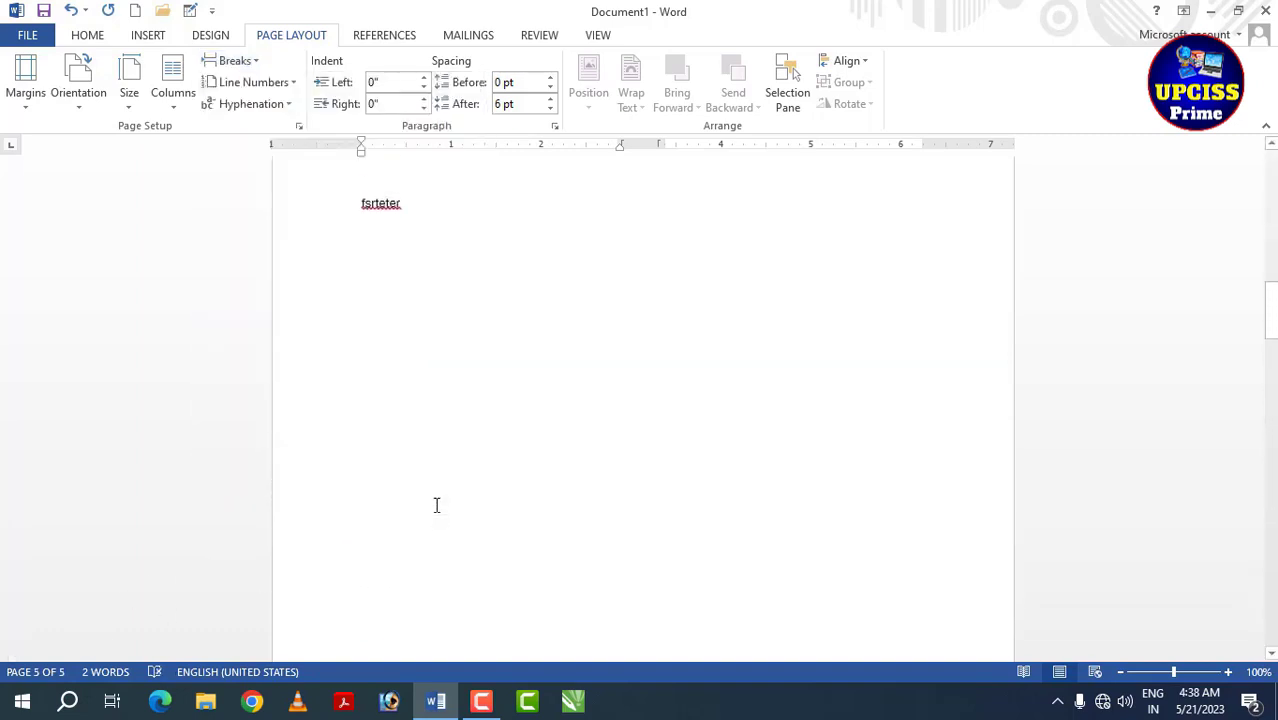
scroll(436, 505, "up", 3)
- Remove all the sample text and section breaks from the document
left_click(355, 377)
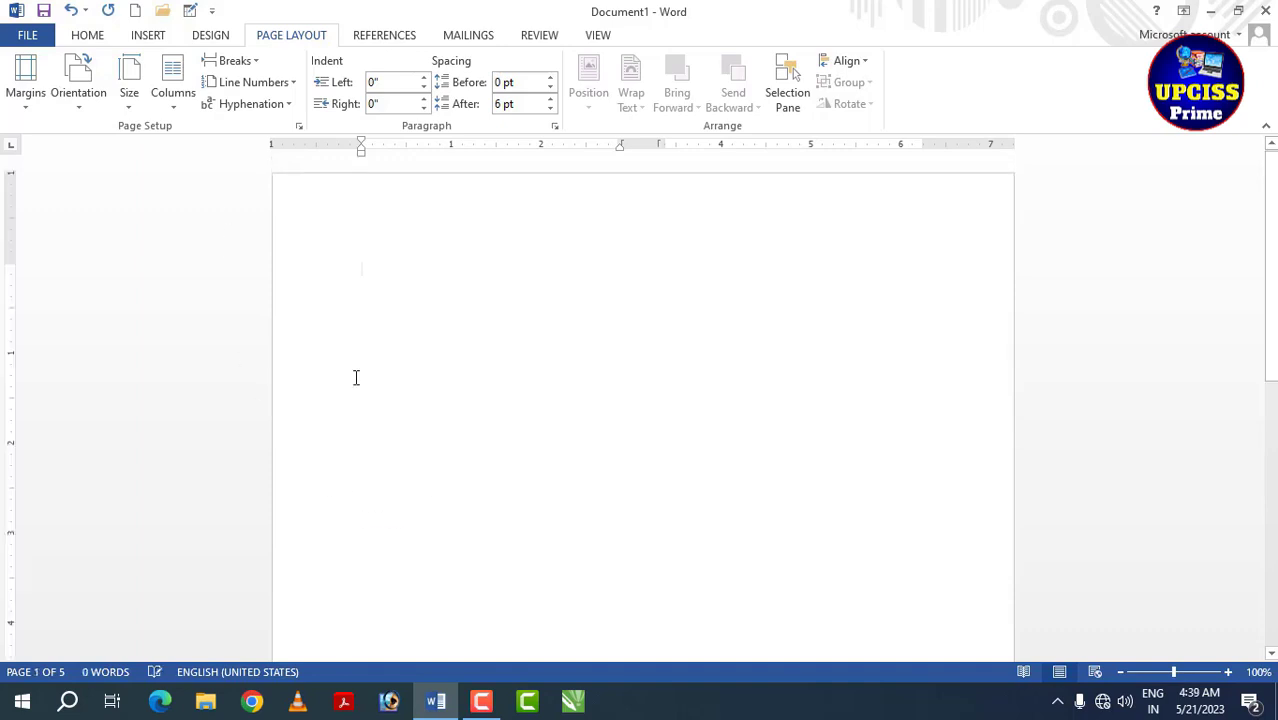
left_click(245, 61)
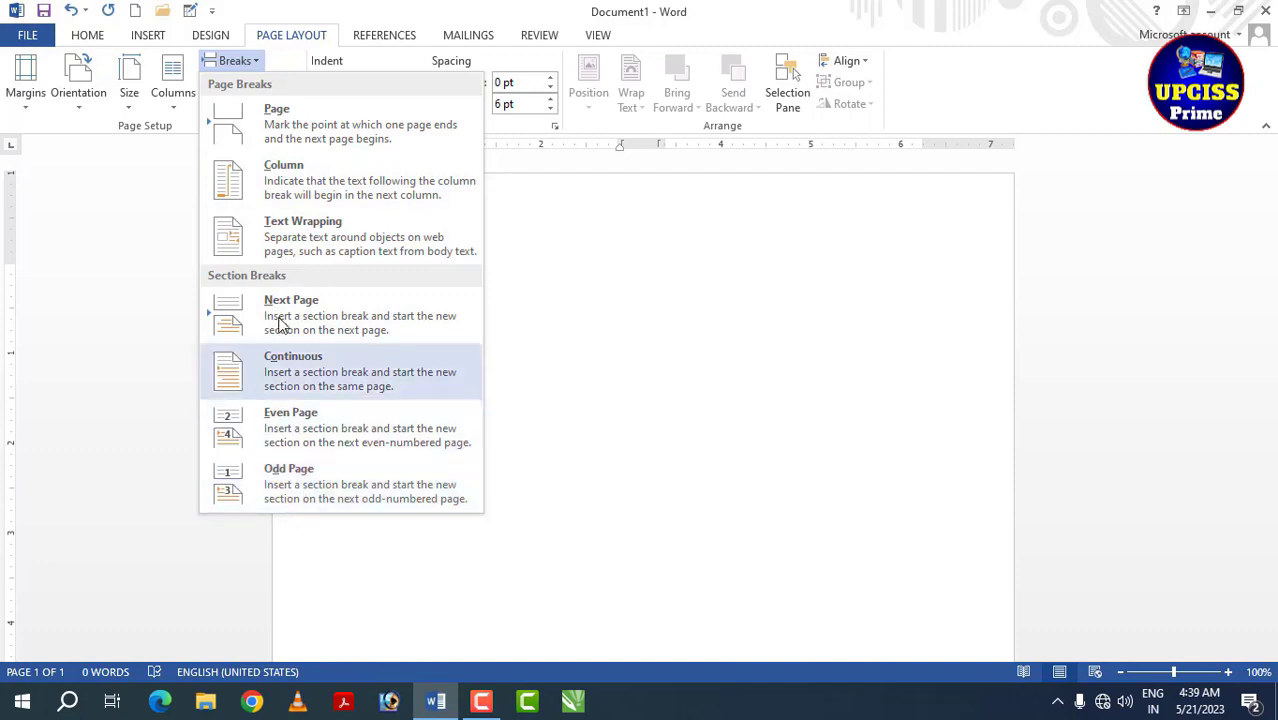
left_click(520, 405)
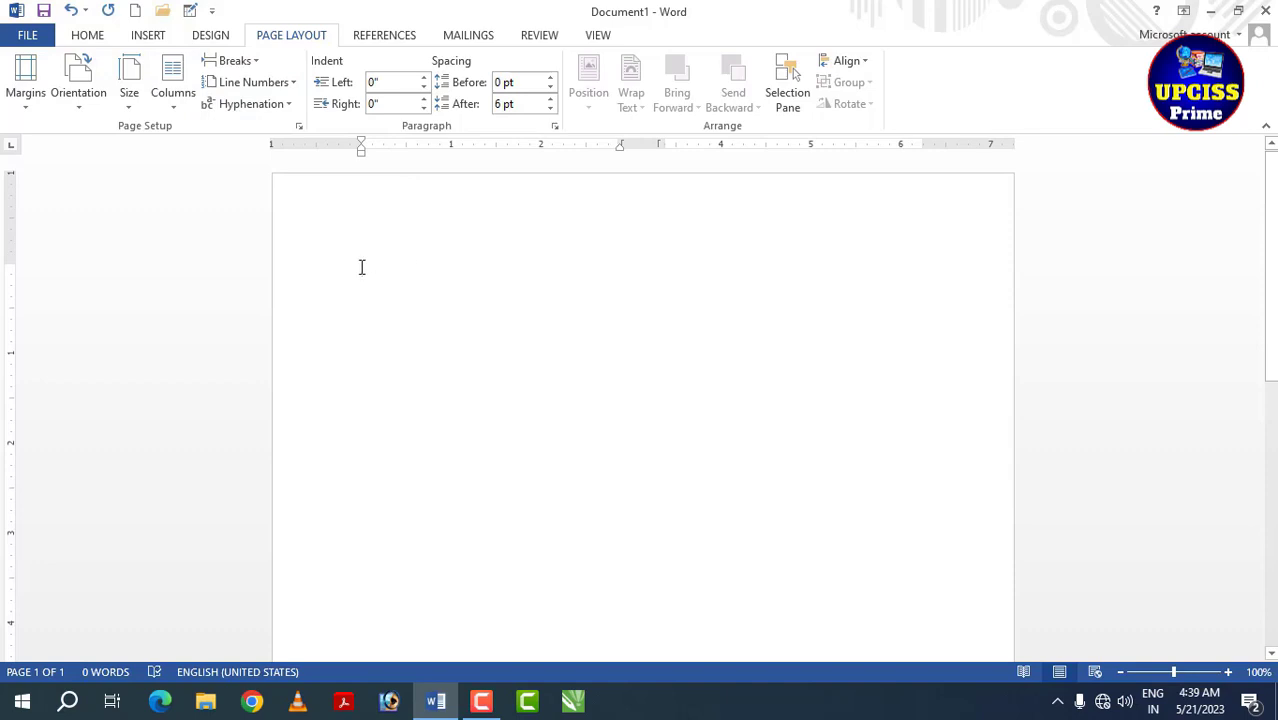
- Generate 15 paragraphs of sample text at the start of the blank page with =rand(15)
type("=rand(15")
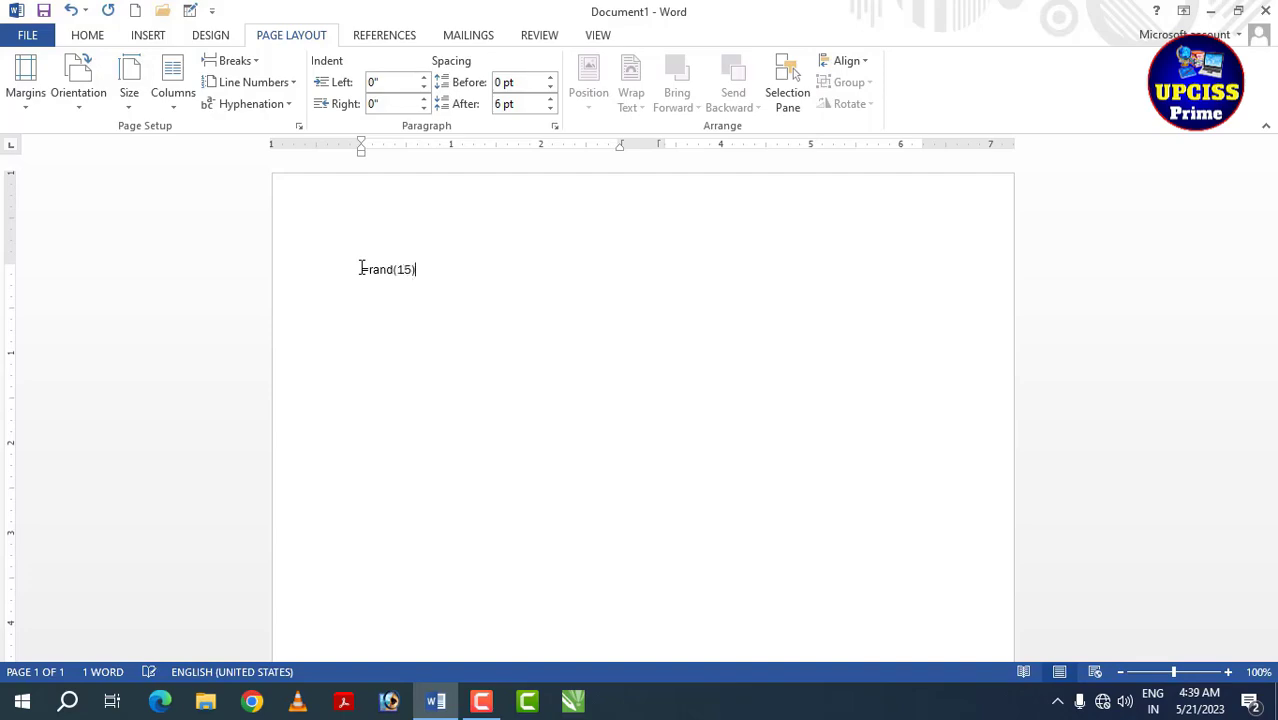
key("Return")
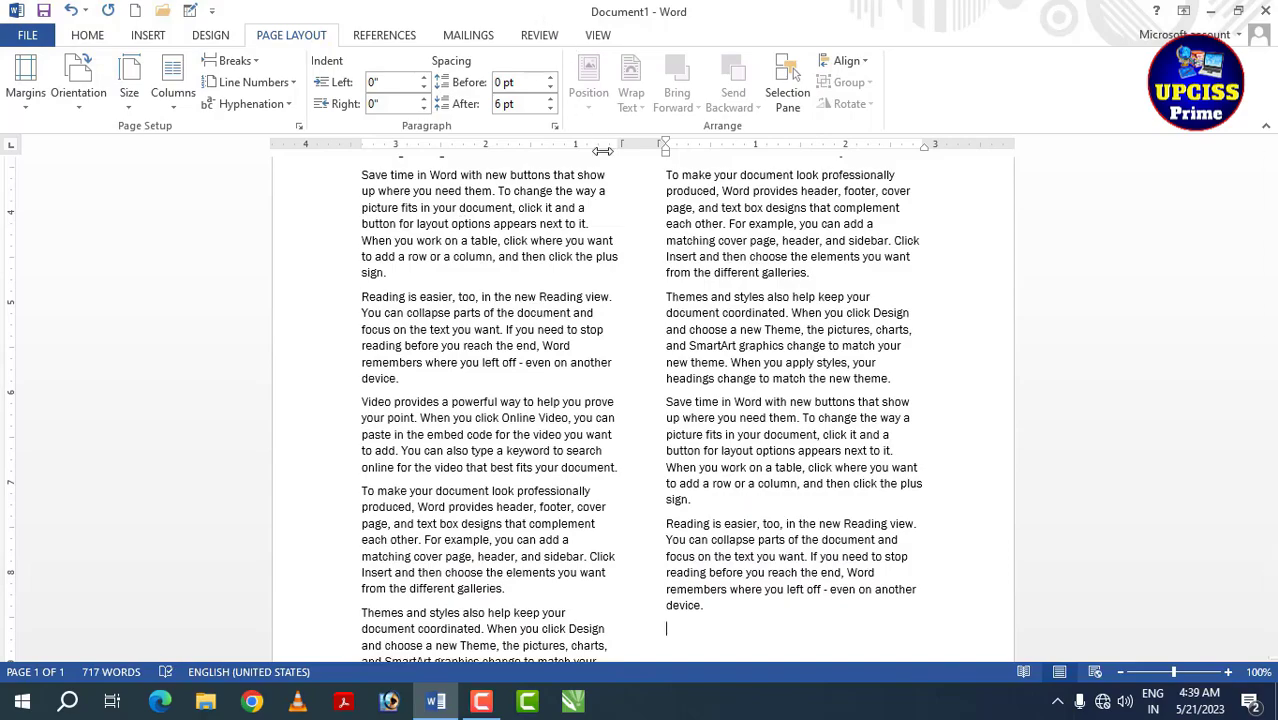
scroll(462, 208, "up", 10)
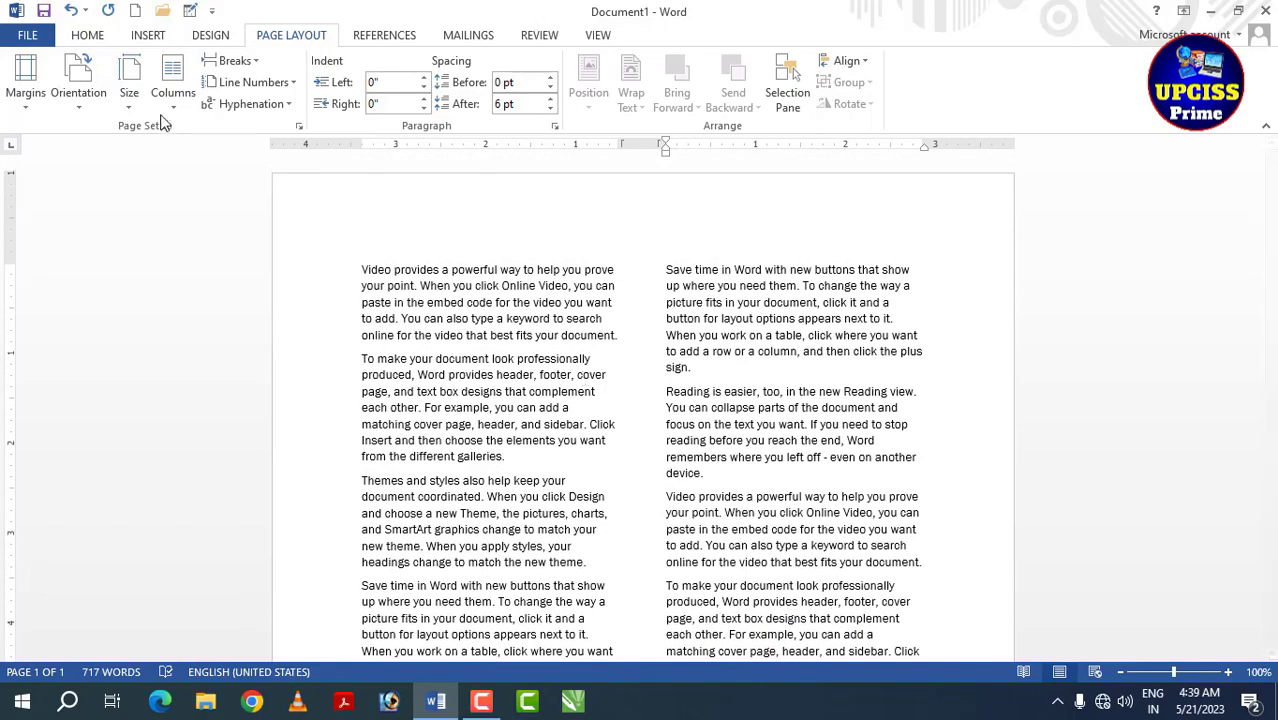
- Set the document text to a single-column layout
left_click(173, 80)
left_click(205, 142)
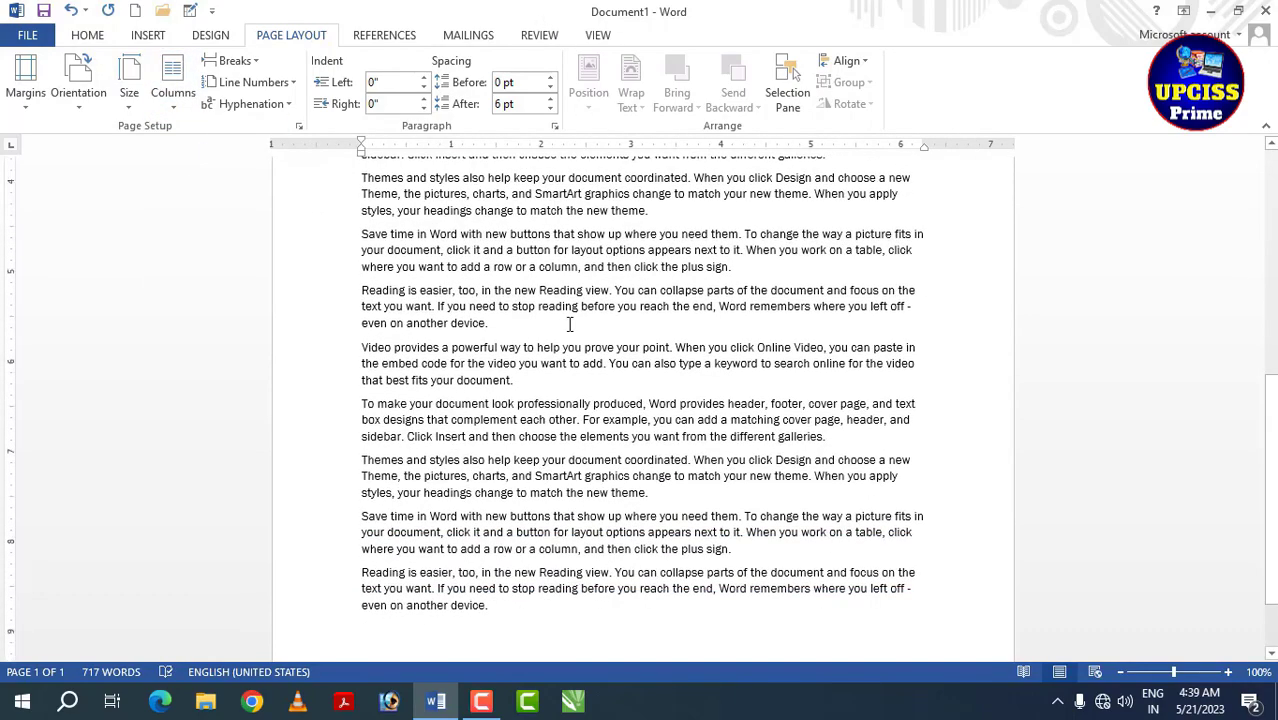
scroll(573, 350, "down", 2)
scroll(578, 398, "up", 8)
scroll(589, 387, "up", 5)
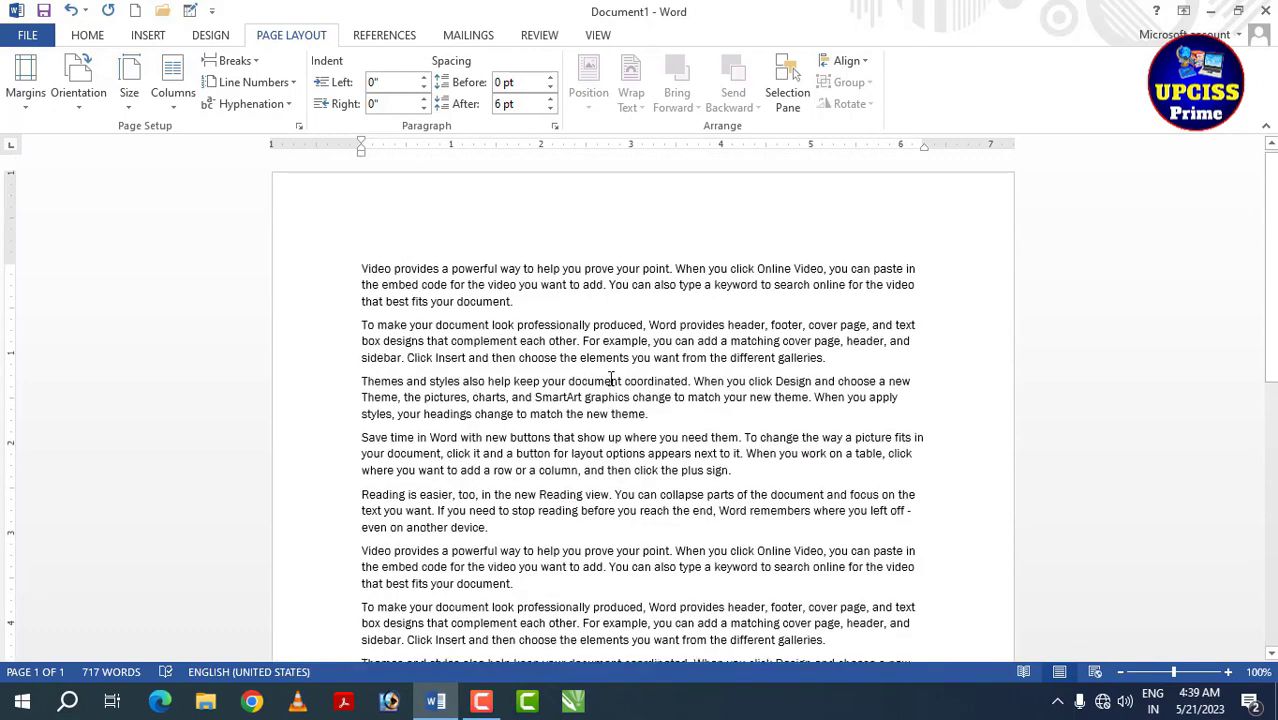
- Justify all of the document's text and enlarge it to 16 pt
key("ctrl+a")
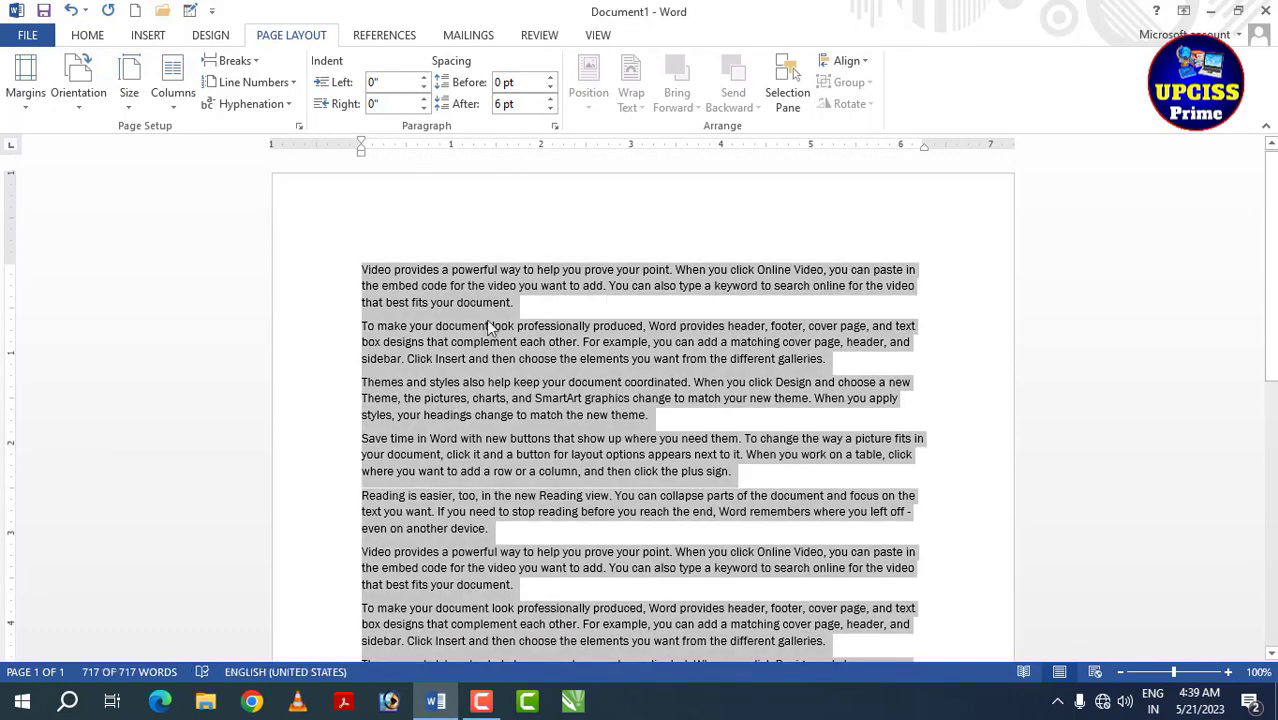
key("ctrl+j")
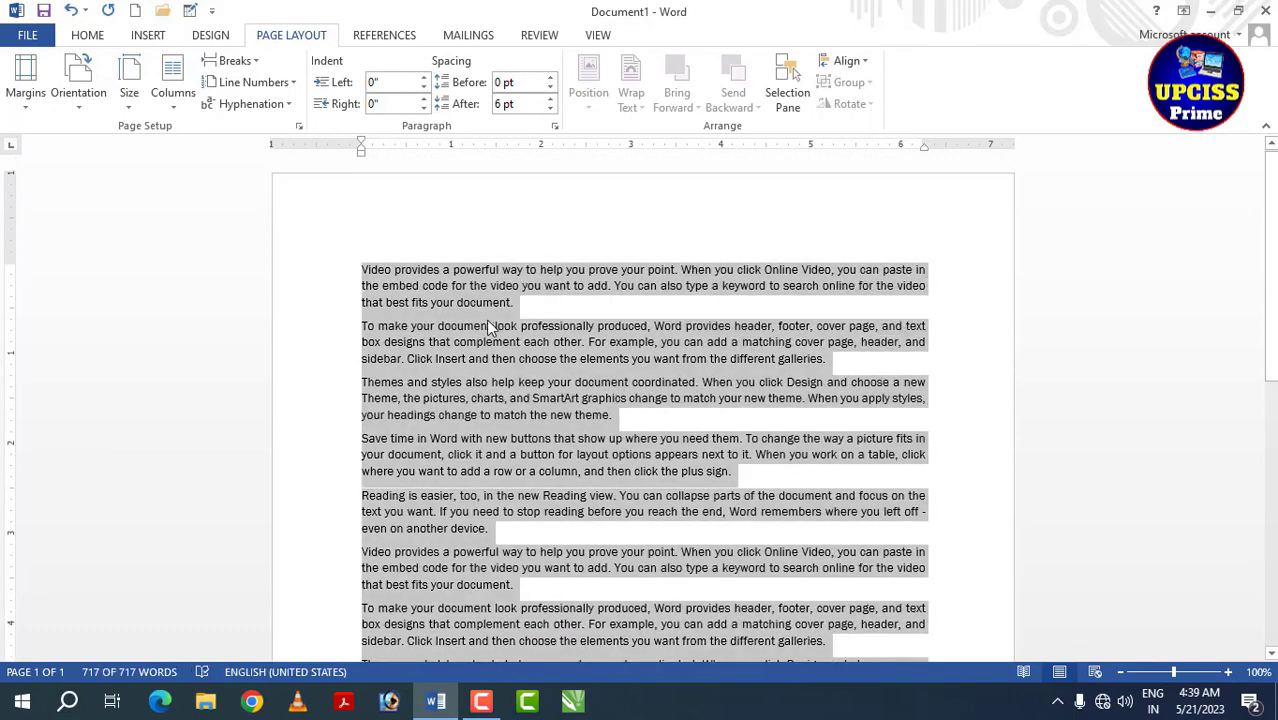
key("ctrl+shift+period")
key("ctrl+shift+period")
key("ctrl+shift+period")
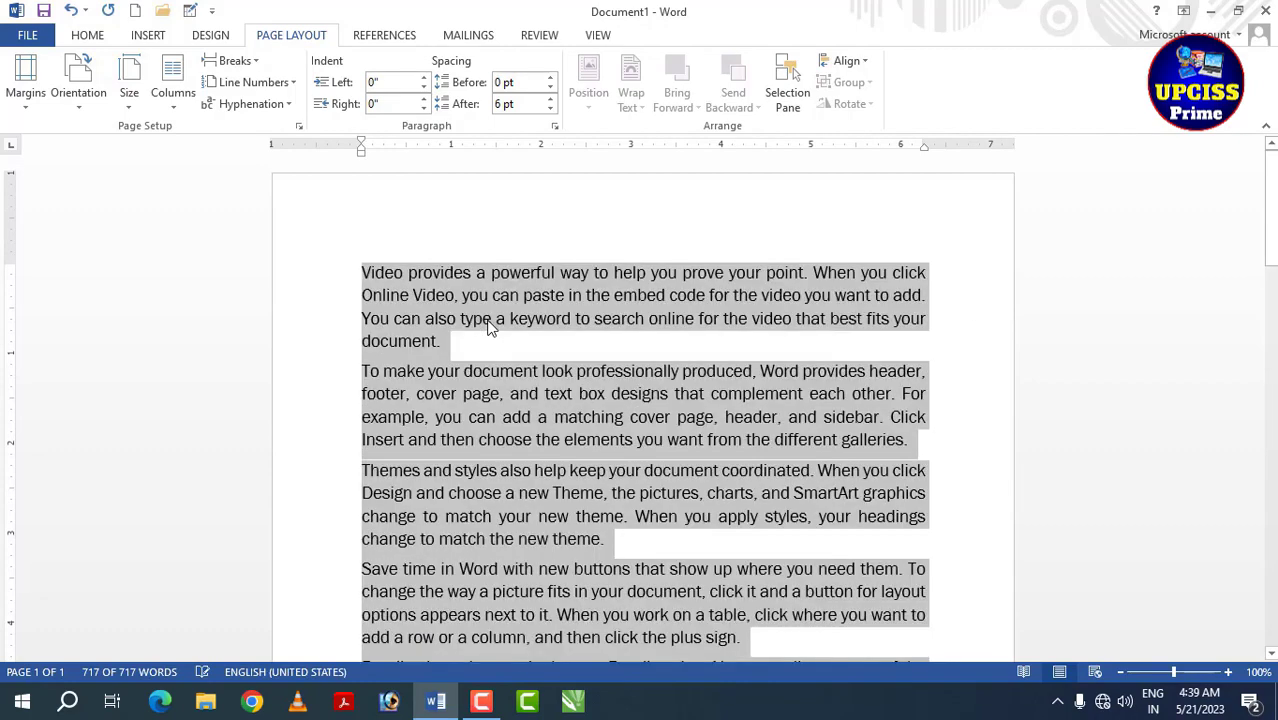
left_click(490, 327)
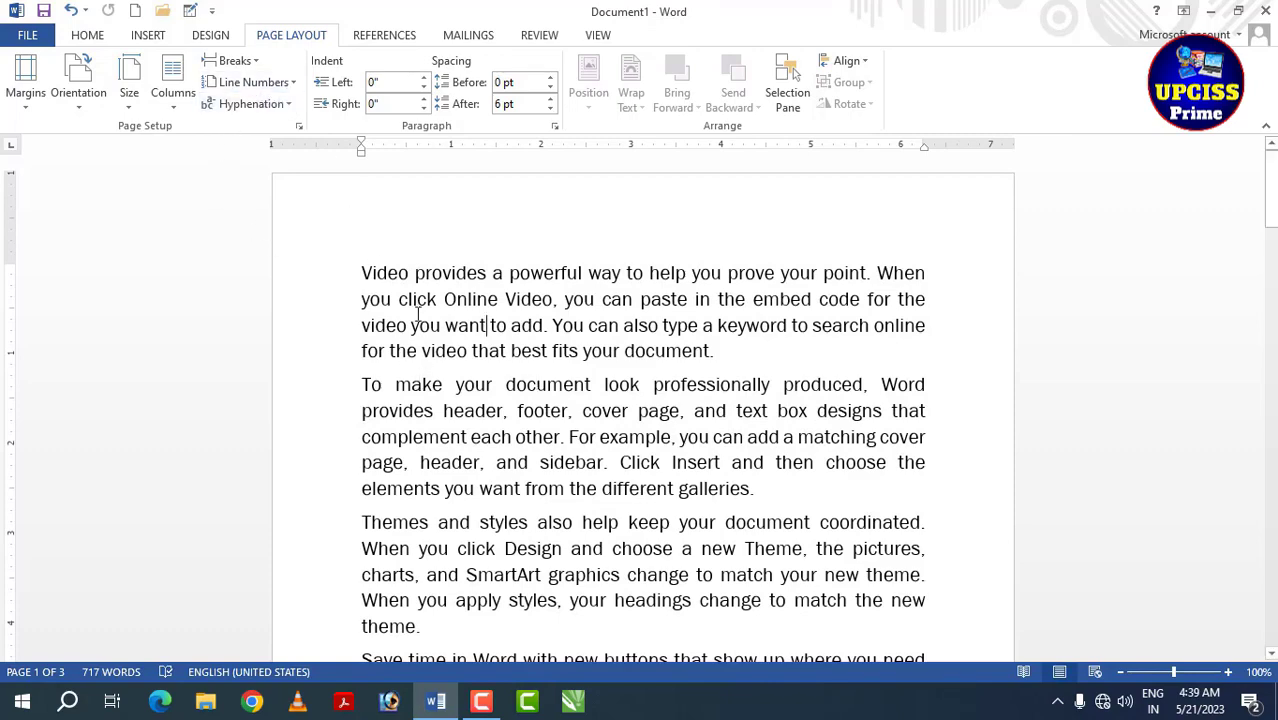
- Add continuous line numbers to the document
scroll(402, 351, "down", 5)
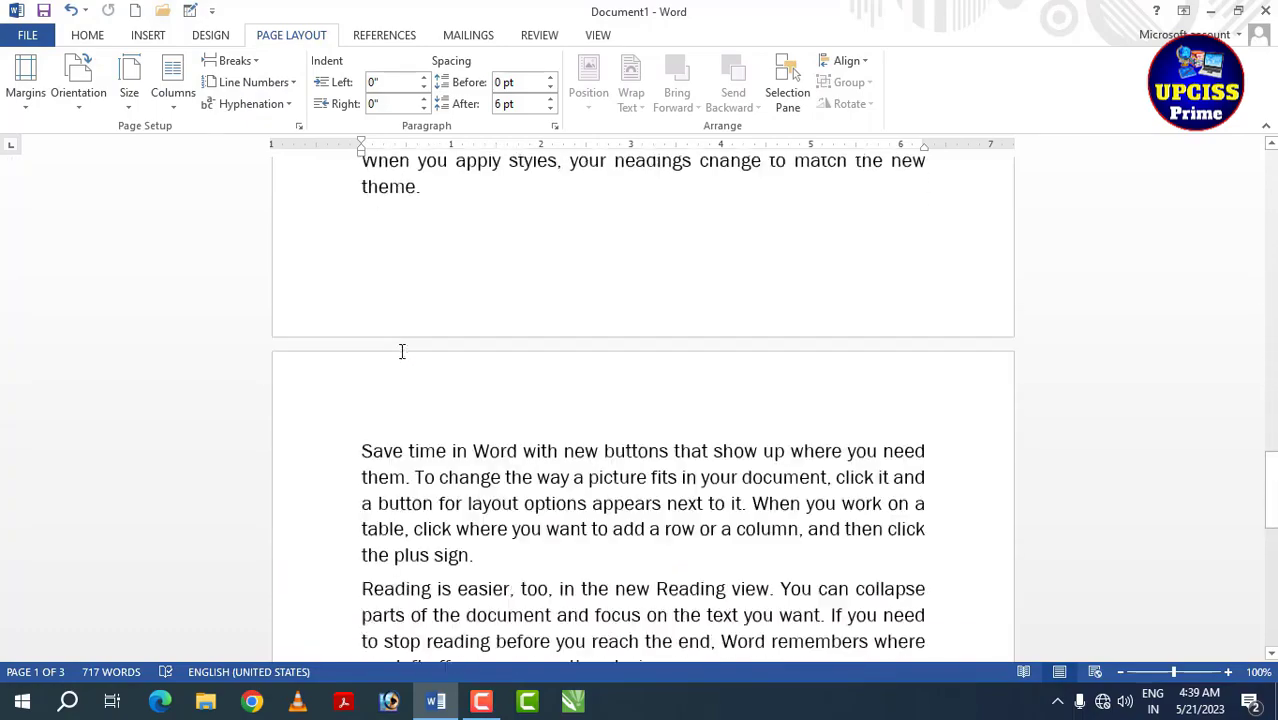
scroll(402, 351, "down", 4)
scroll(402, 351, "up", 16)
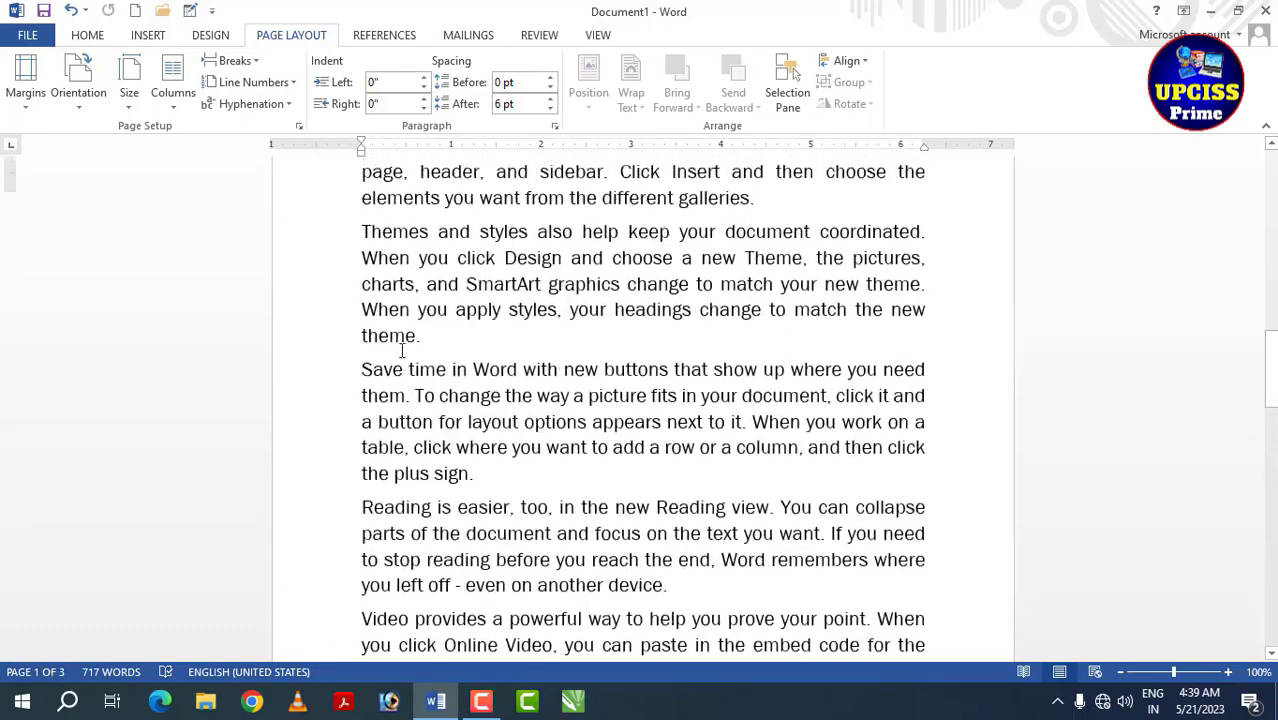
scroll(402, 351, "up", 10)
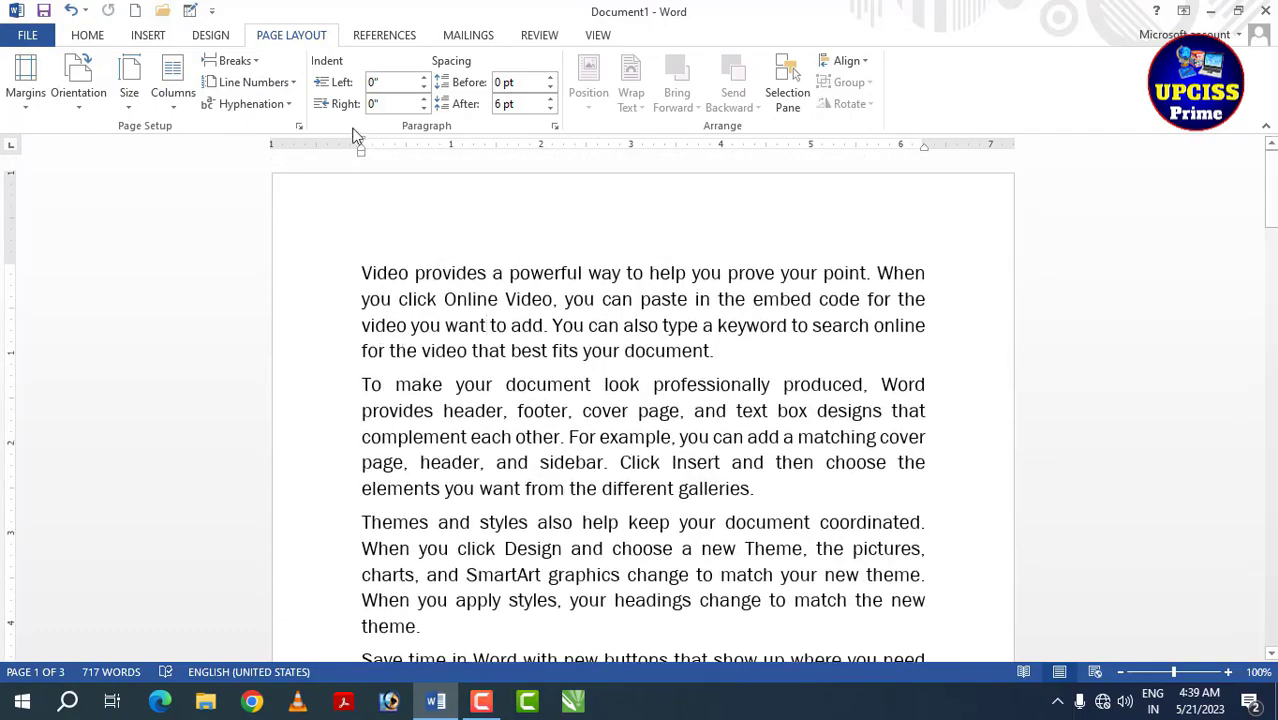
left_click(252, 82)
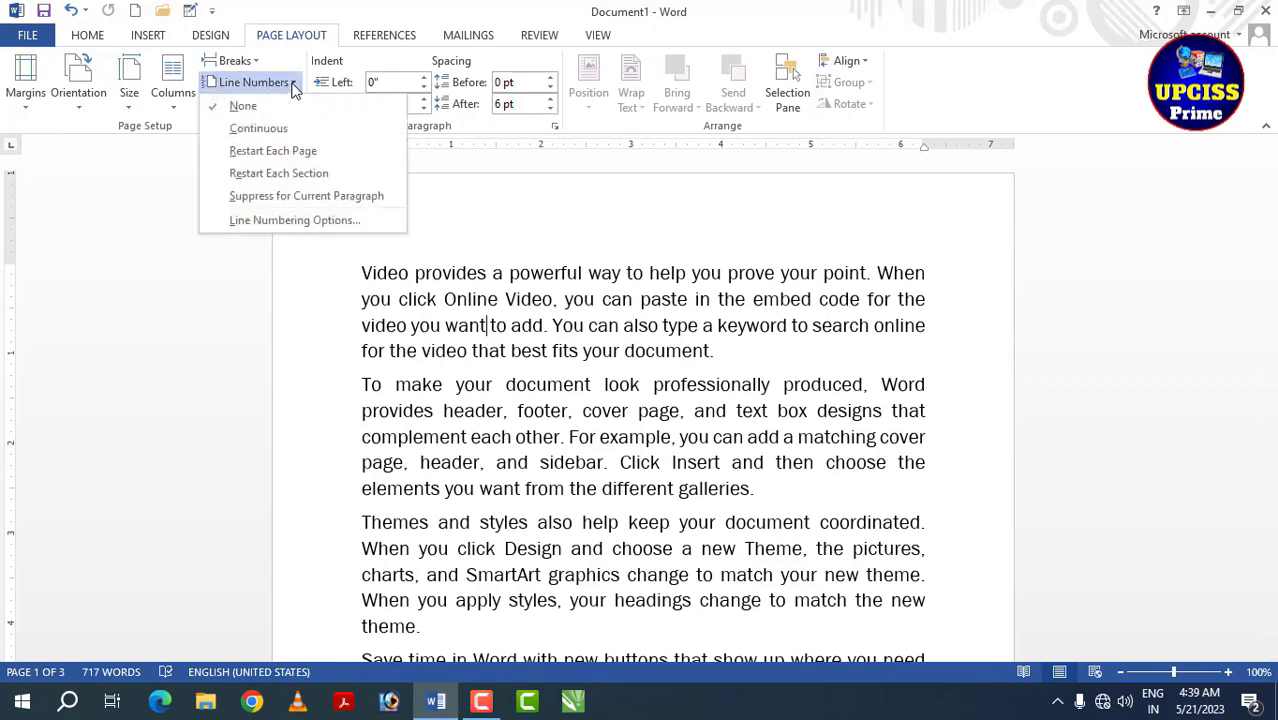
left_click(268, 132)
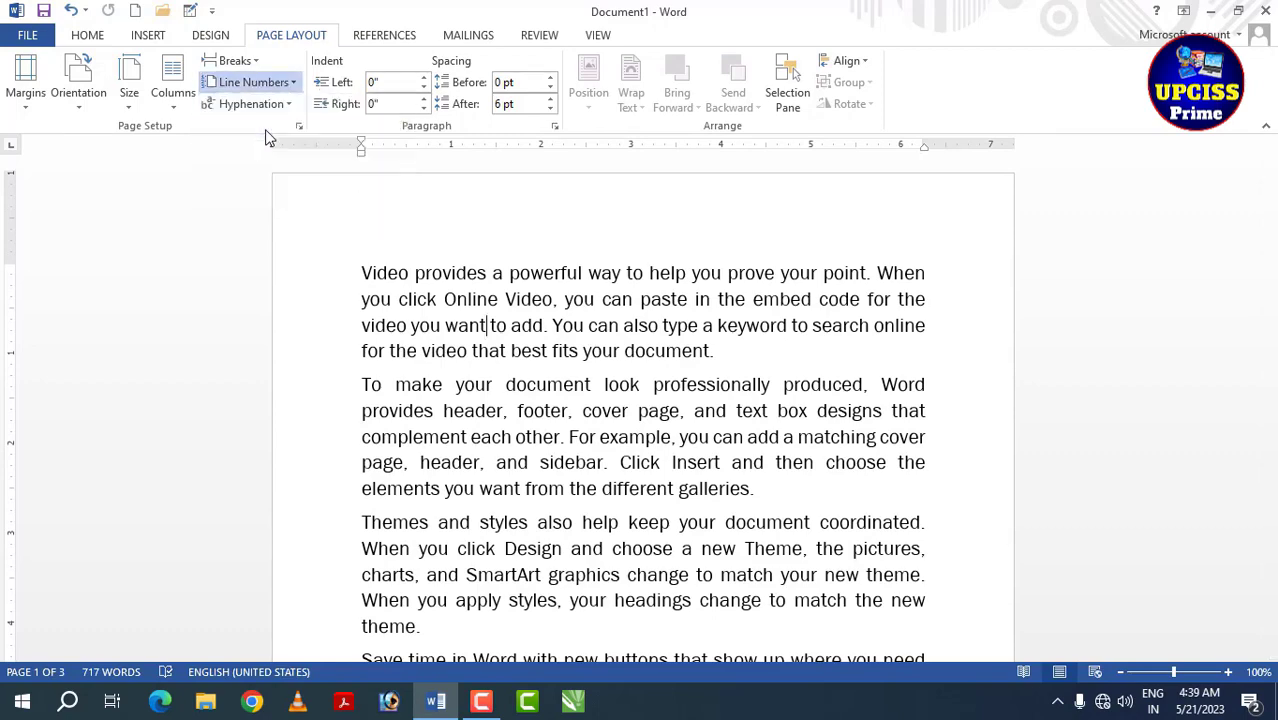
- Examine how the continuous line numbering runs across the page breaks down to the last page
scroll(477, 305, "down", 20)
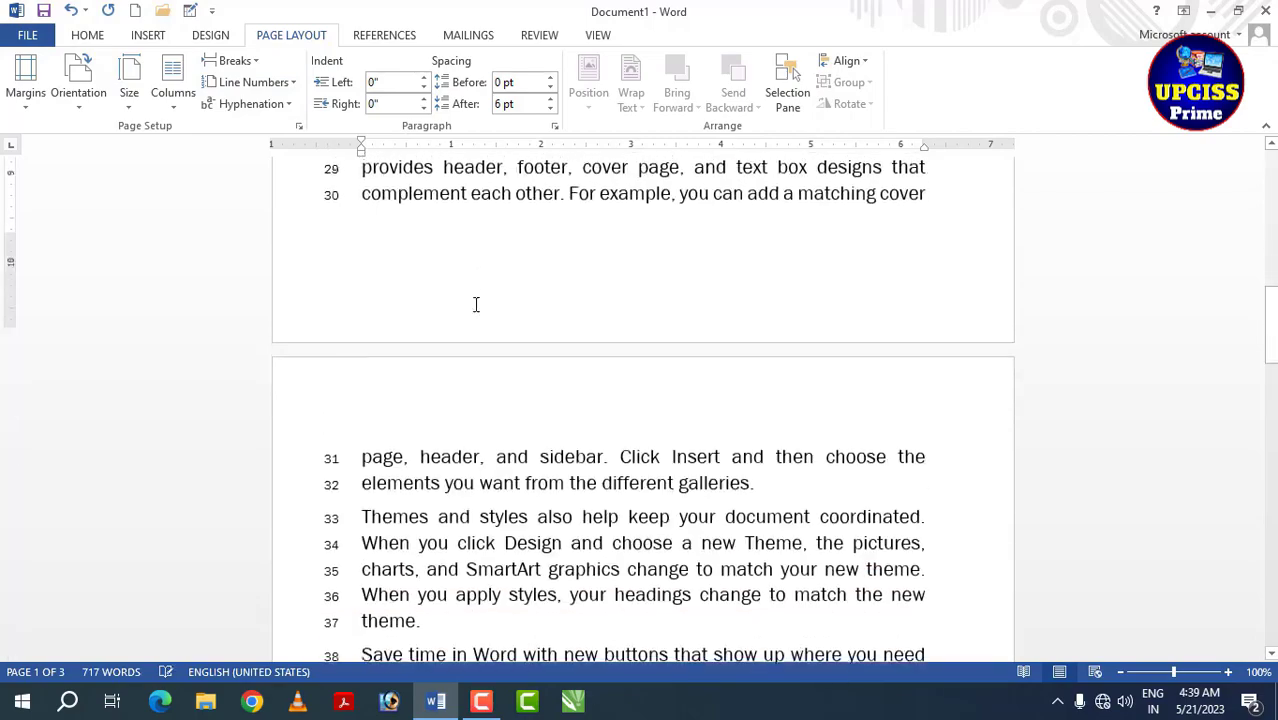
scroll(477, 321, "down", 9)
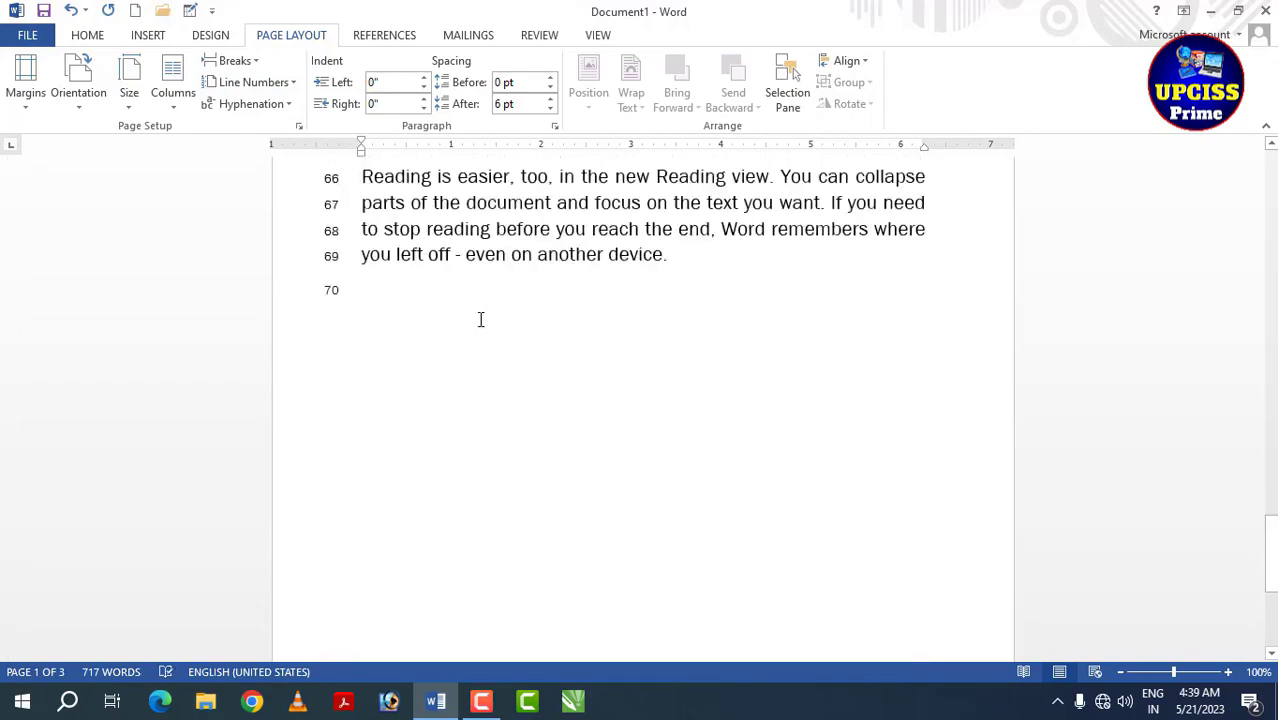
scroll(479, 320, "up", 5)
scroll(479, 320, "down", 2)
scroll(479, 320, "down", 5)
scroll(479, 320, "up", 10)
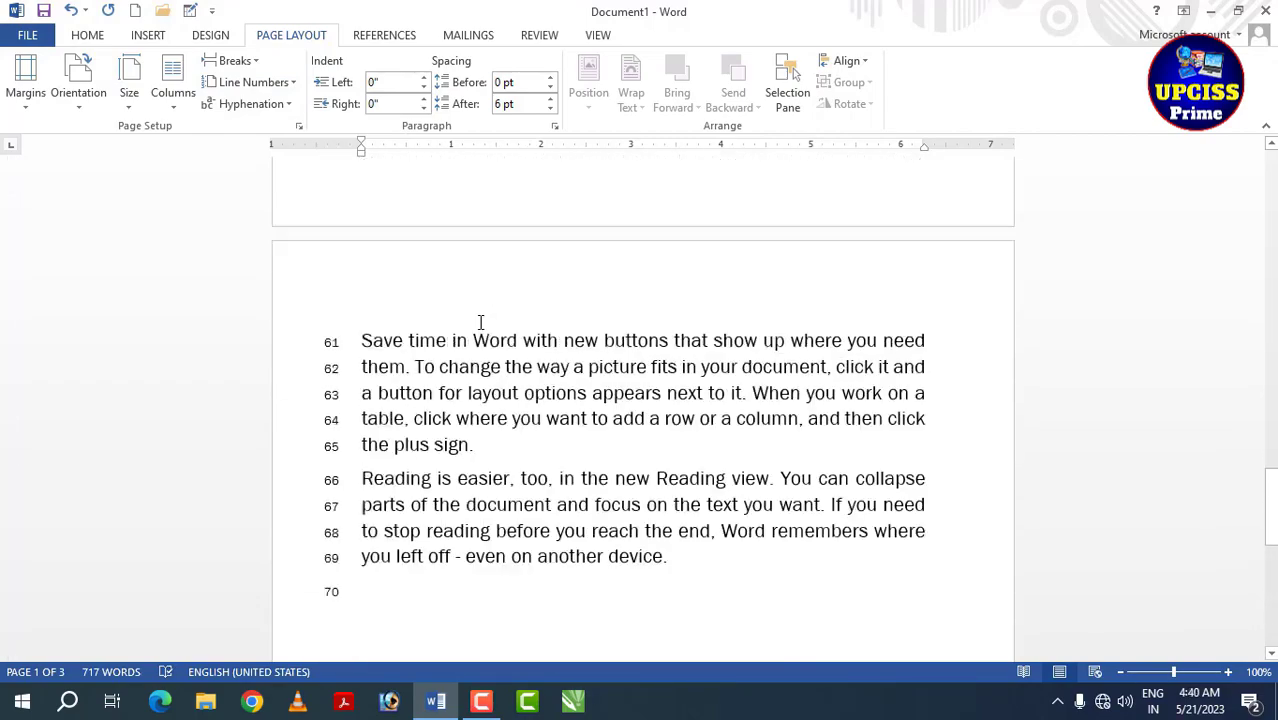
scroll(475, 325, "down", 7)
scroll(473, 325, "up", 1)
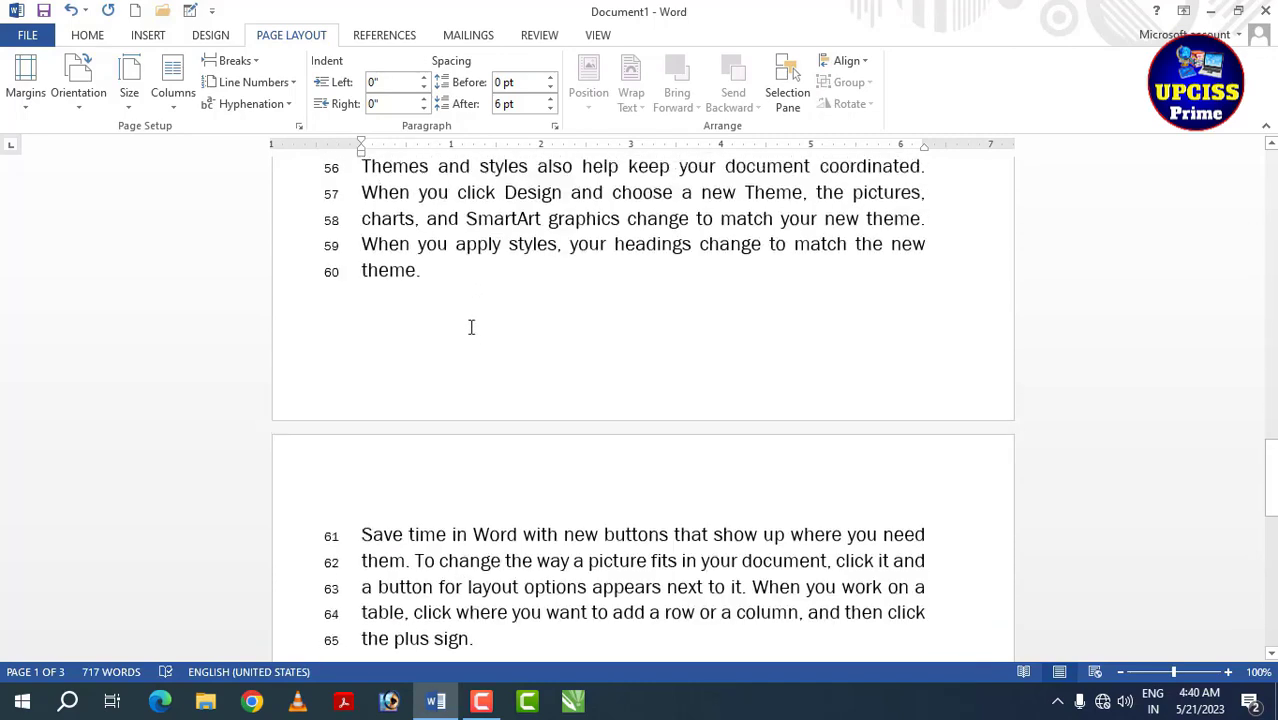
scroll(470, 325, "down", 6)
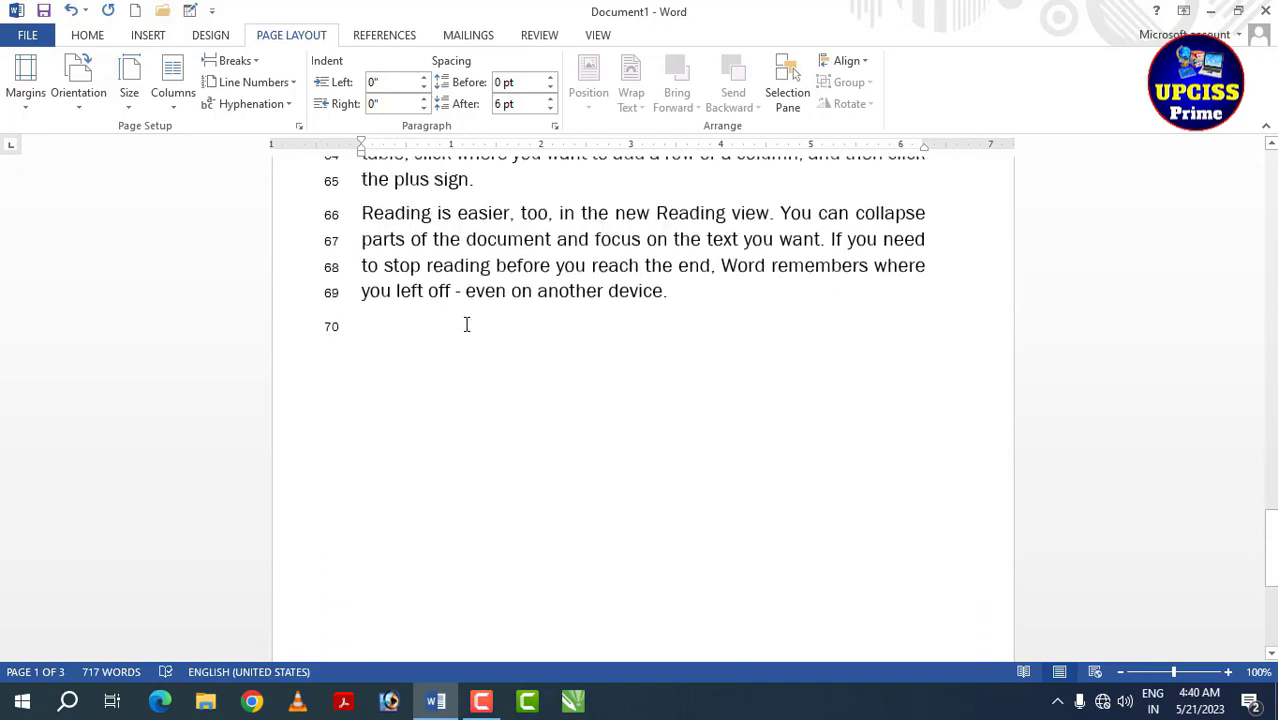
- Add three filler lines after the last paragraph: "fgdgfdgfdgfgkdfkjgsdfgsdjkgskdfgsdfkg", "fgbgksdfkgbsfkdgkdsfgdg" and "dgdfgbsdfbgh"
left_click(376, 318)
type("fgdgfdgfdg")
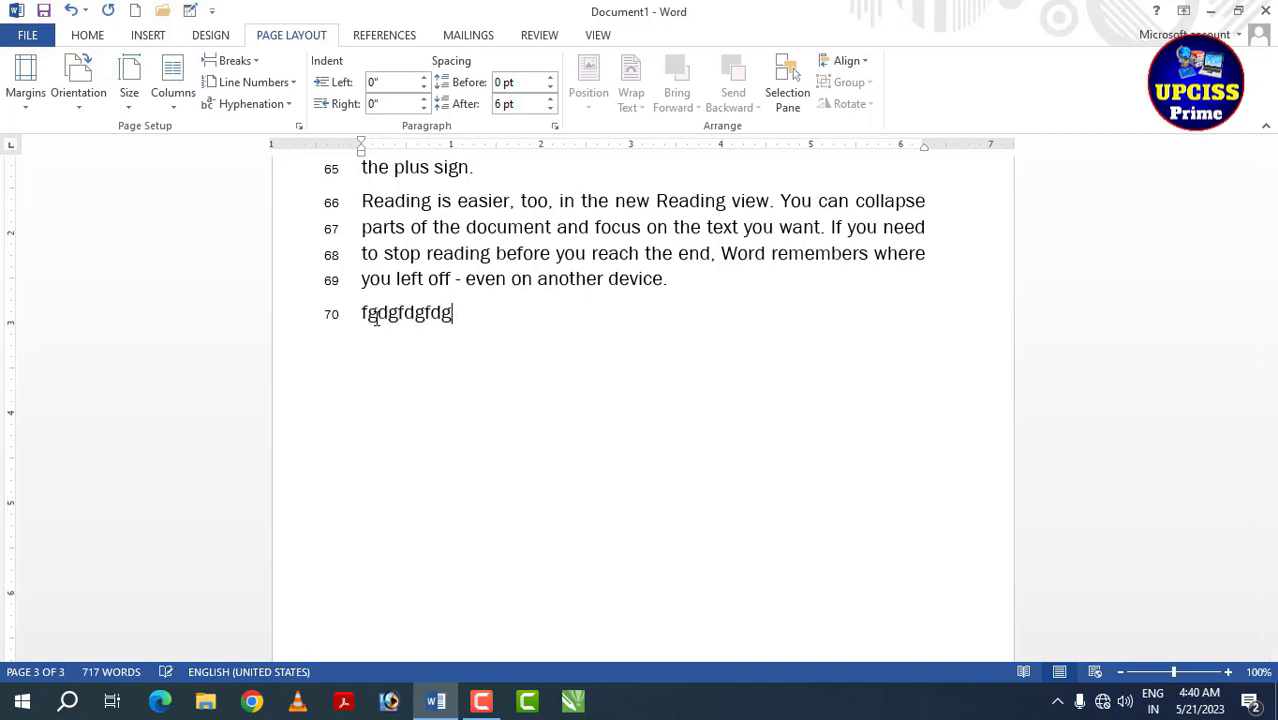
type("fgkdfkjgsdfgsdjkgskdfgsdfk")
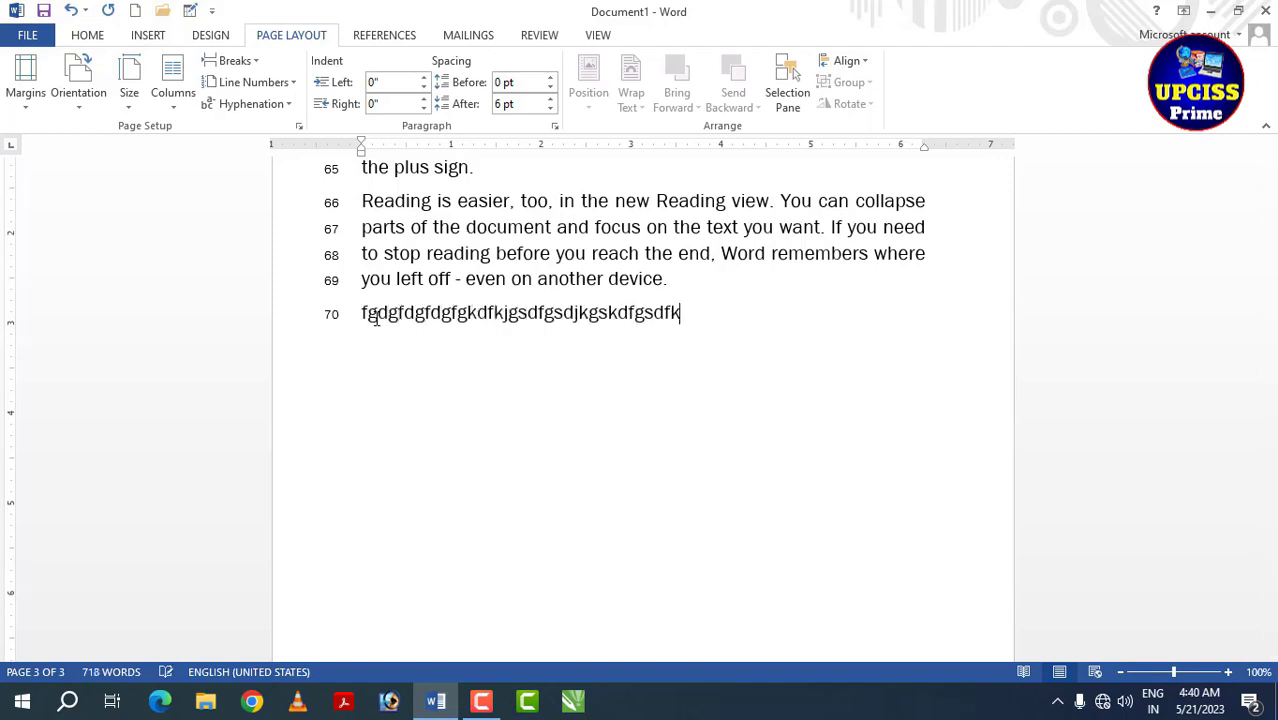
type("g")
key("Return")
type("fgbgksdfkgbsfkdgkdsfgdg")
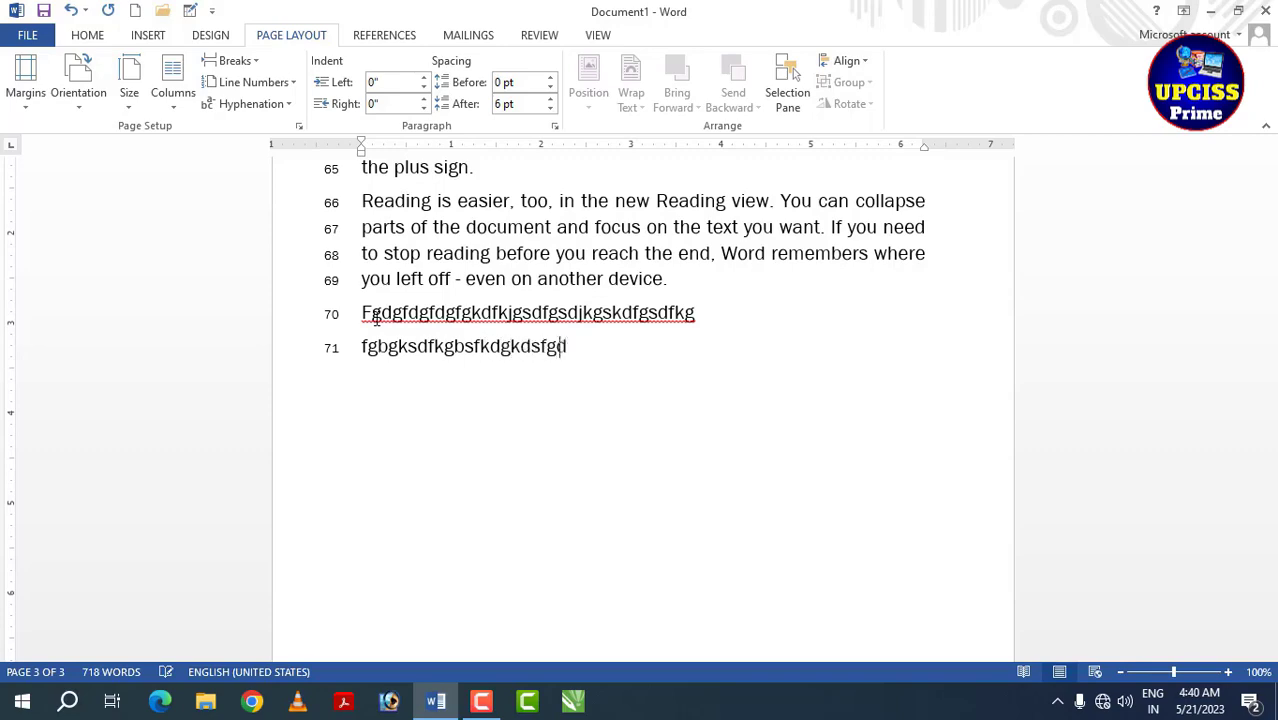
key("Return")
type("dgdfgbsdfbgh")
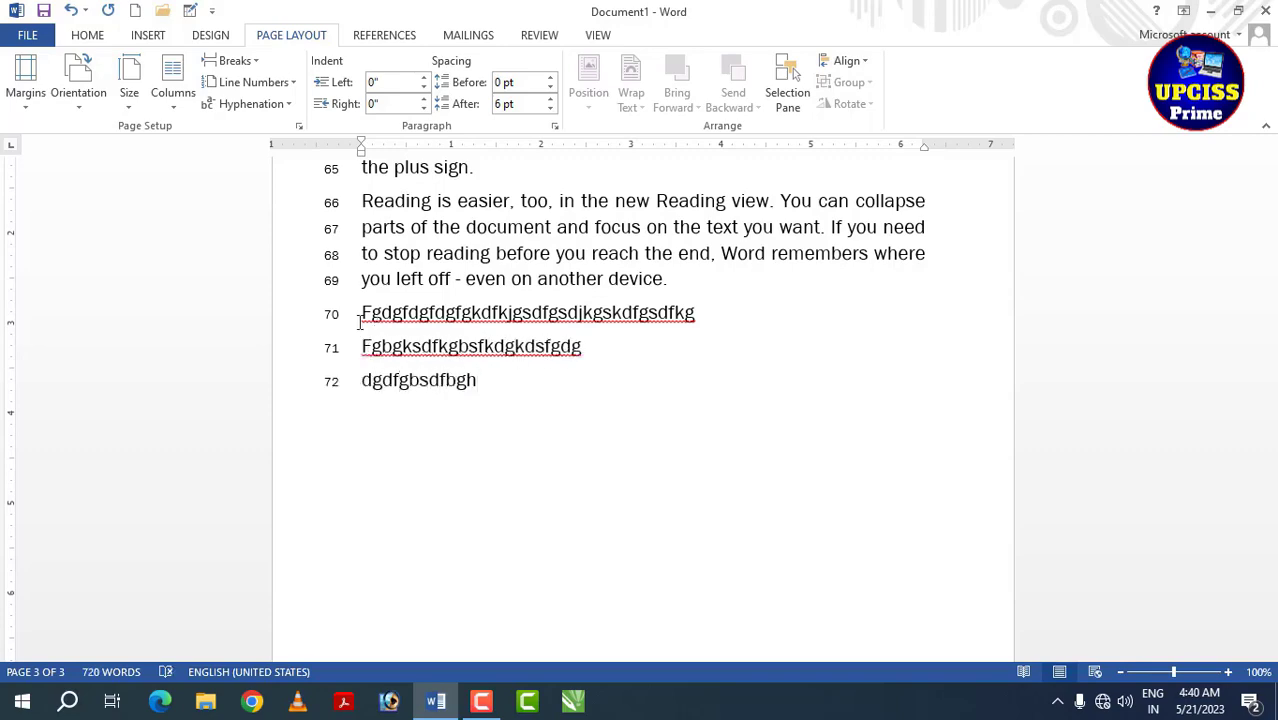
- Examine the continuous line numbers from the first line of page one through the added filler lines
scroll(543, 437, "up", 10)
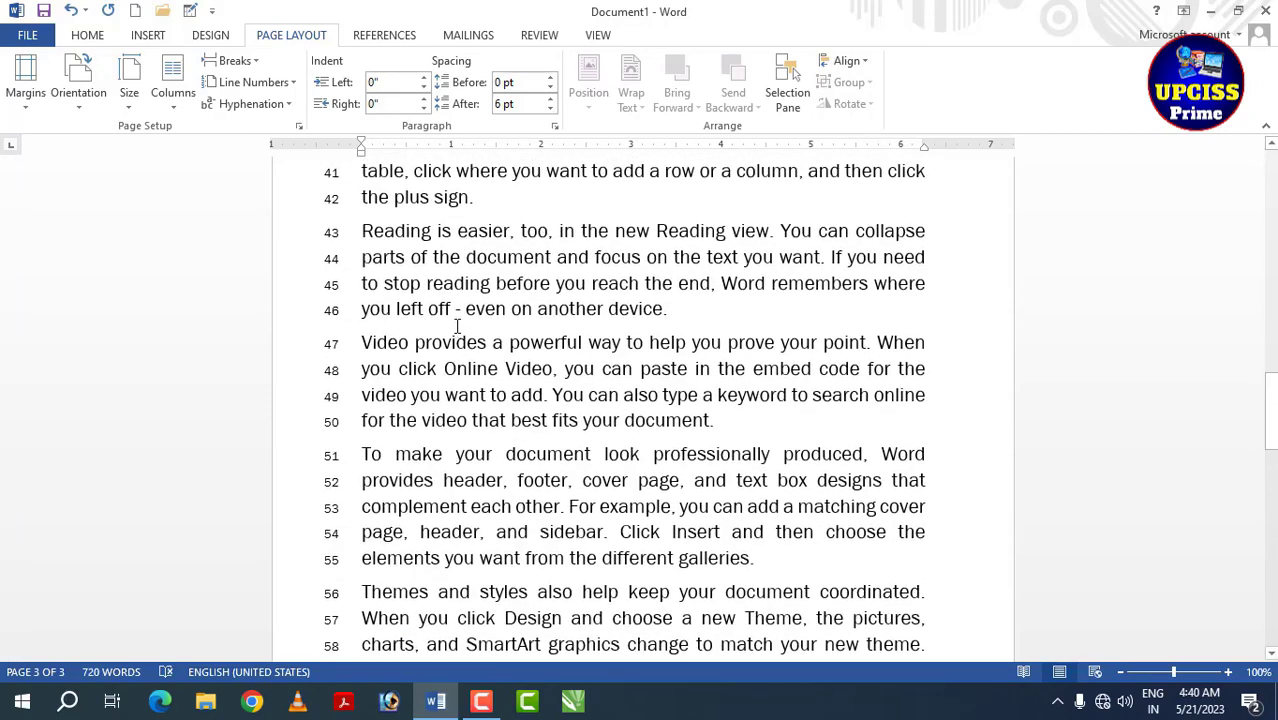
scroll(457, 326, "up", 5)
left_click(254, 82)
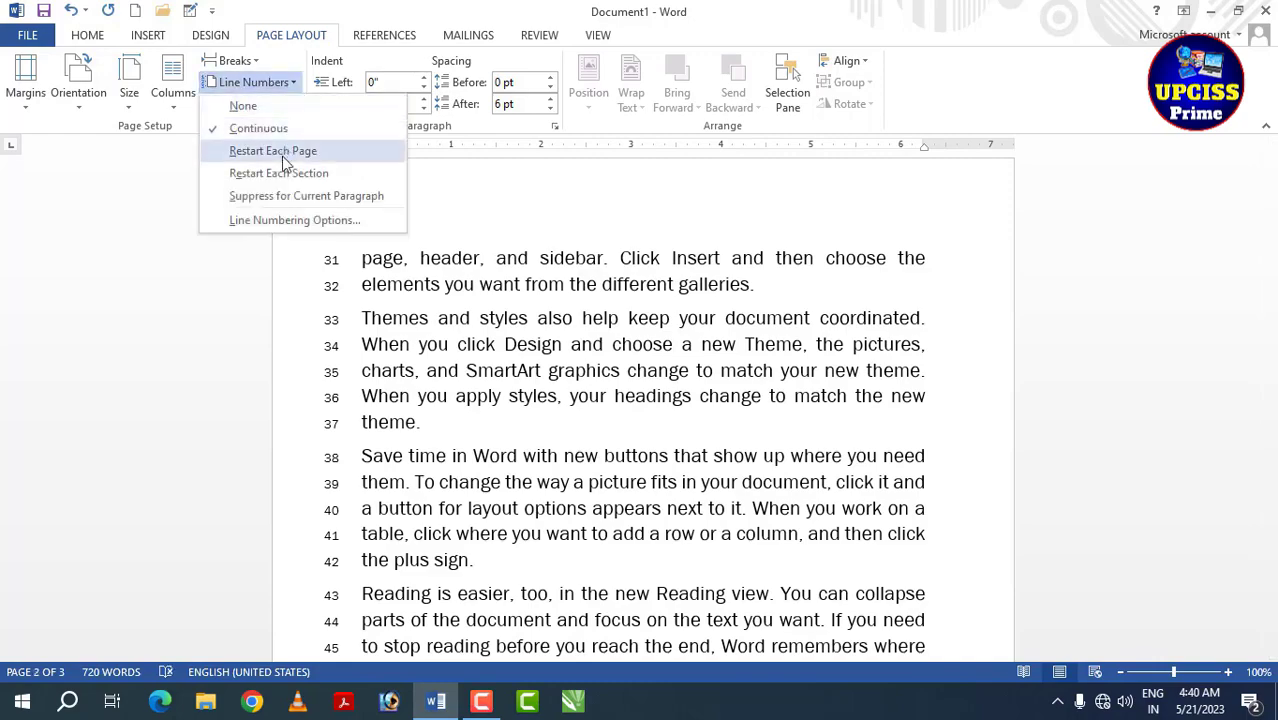
left_click(505, 370)
scroll(491, 365, "up", 12)
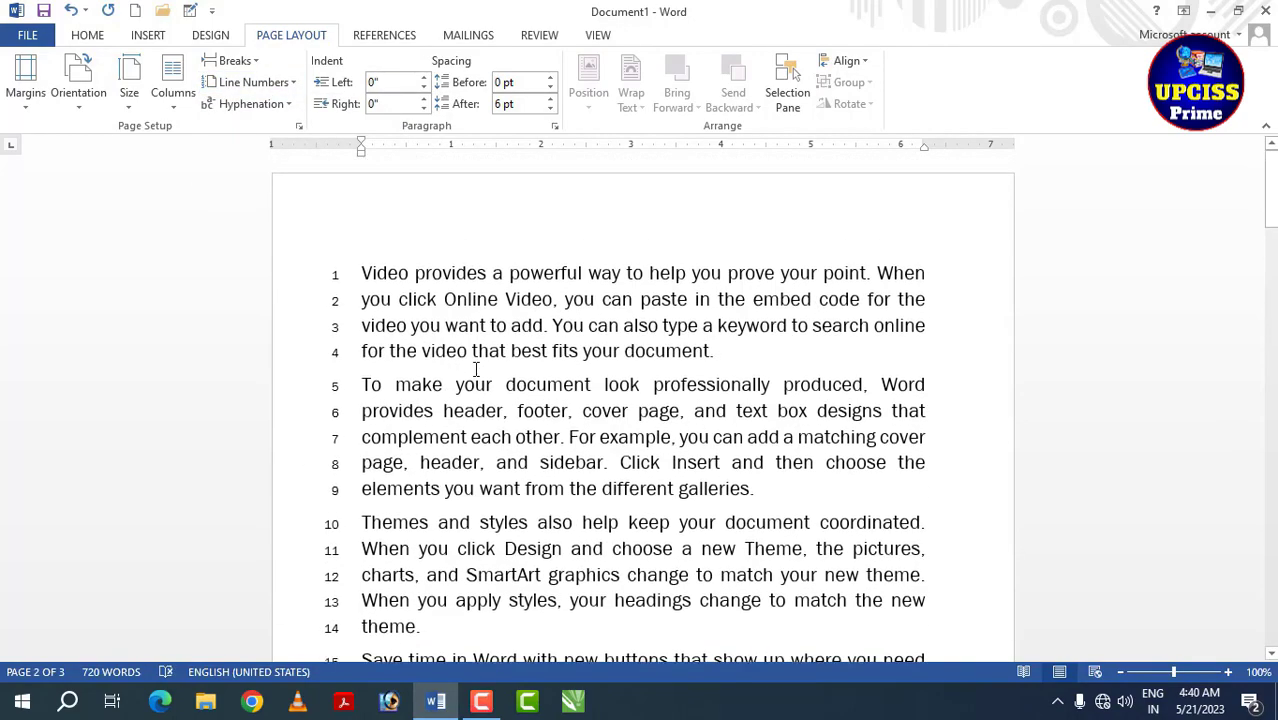
left_click(324, 278)
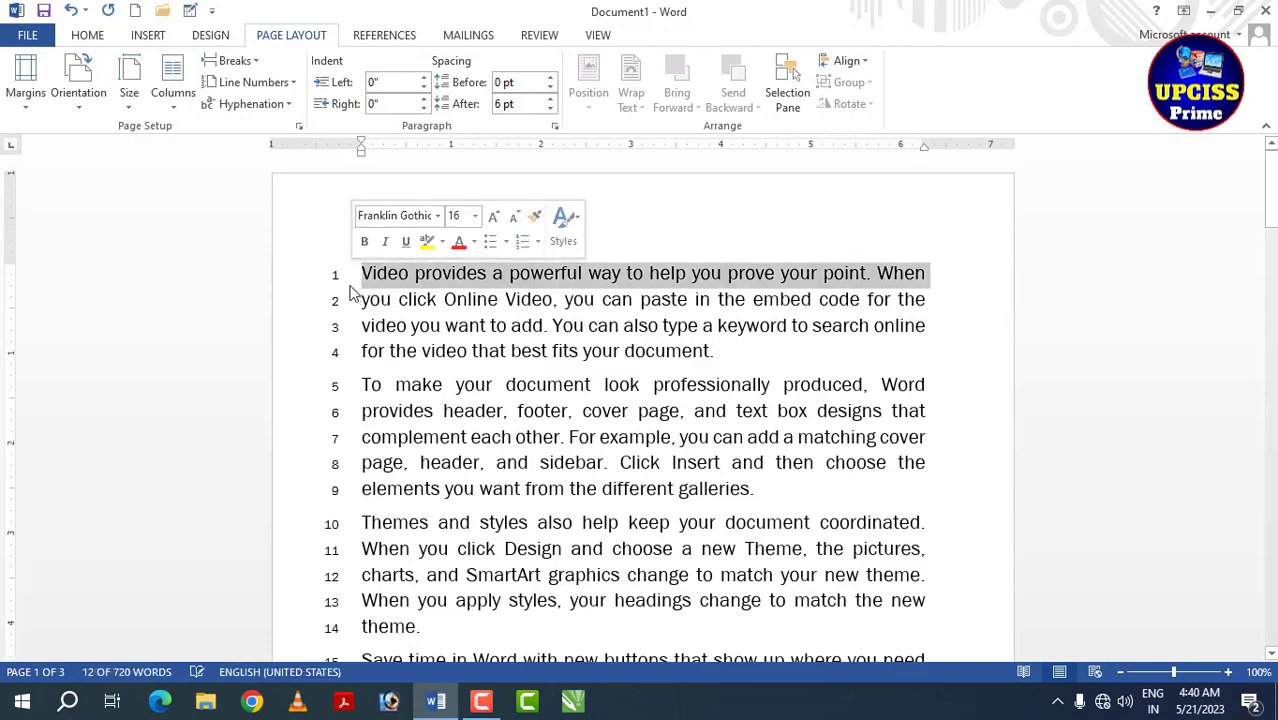
scroll(447, 417, "down", 3)
scroll(447, 417, "down", 16)
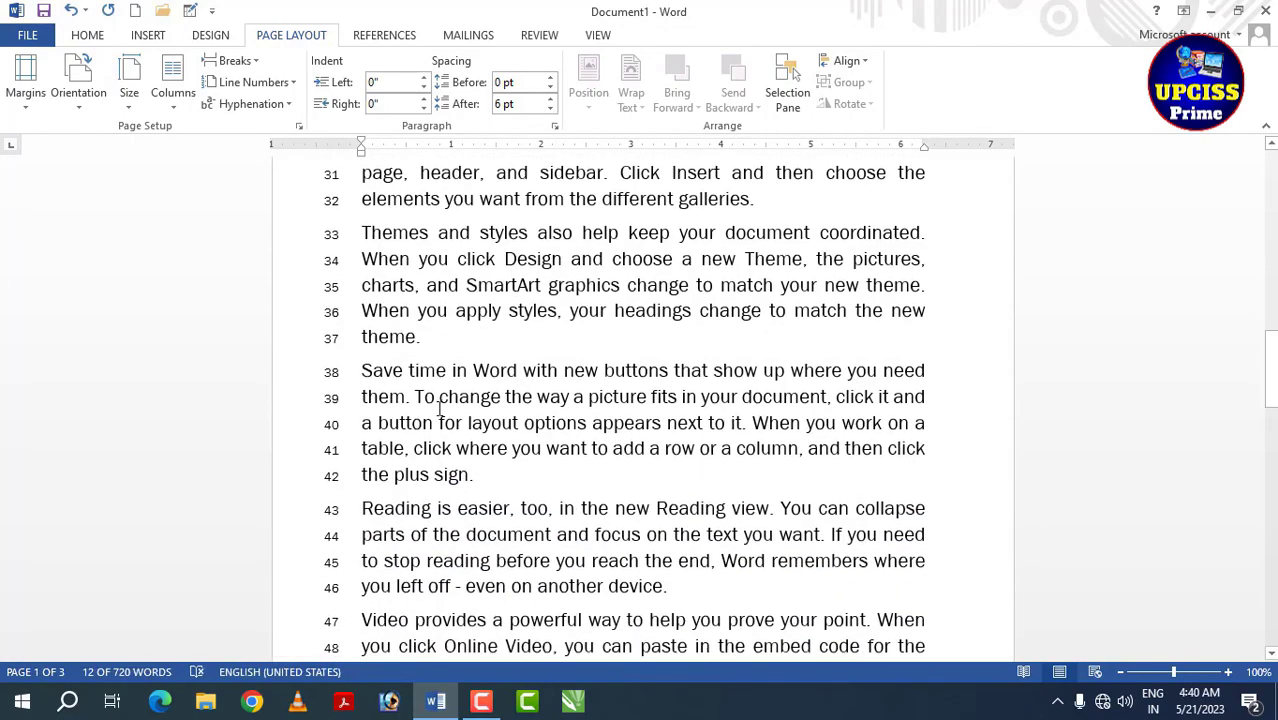
scroll(403, 486, "down", 6)
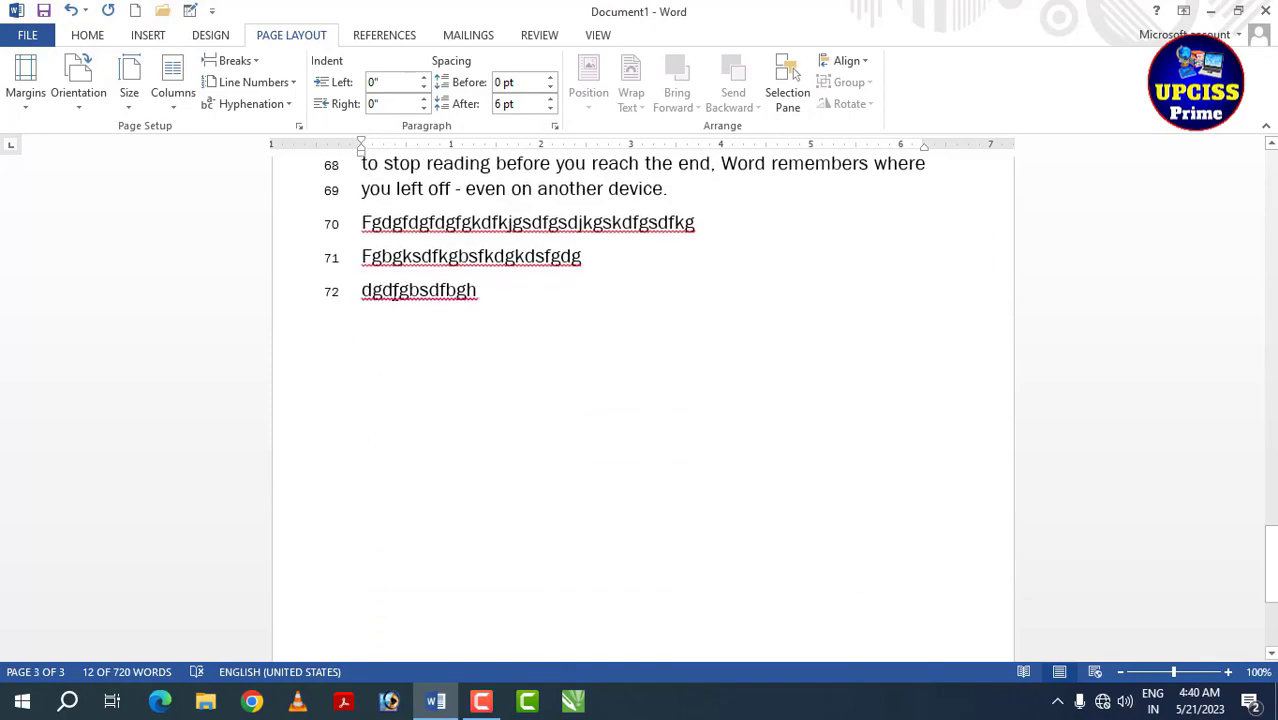
scroll(364, 249, "up", 18)
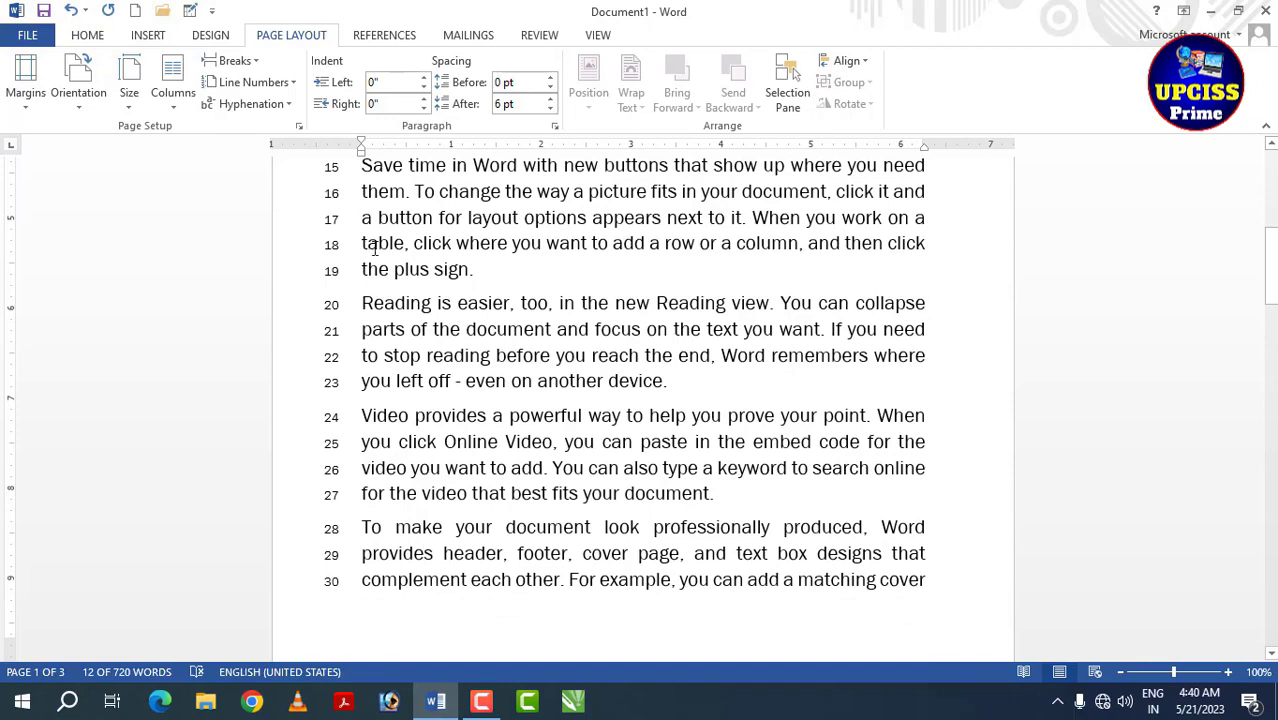
scroll(377, 247, "up", 3)
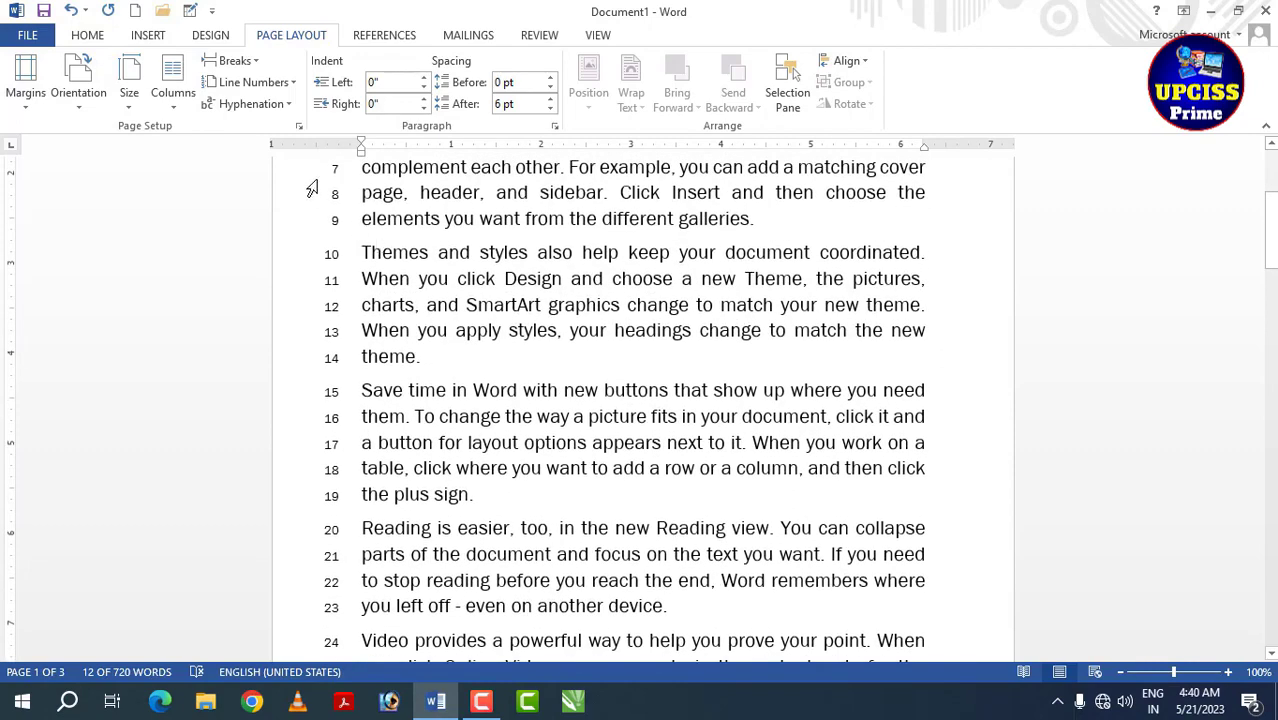
- Change the line numbering to restart on each page
left_click(250, 82)
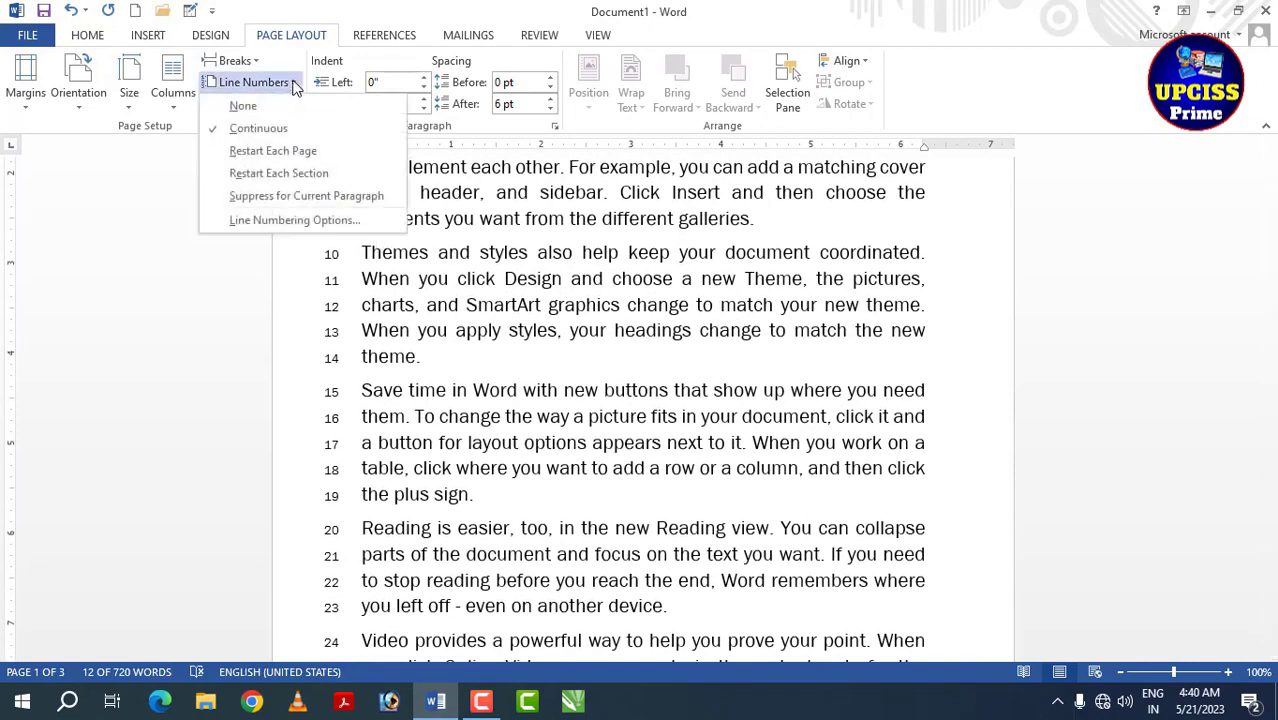
left_click(265, 151)
scroll(400, 330, "down", 6)
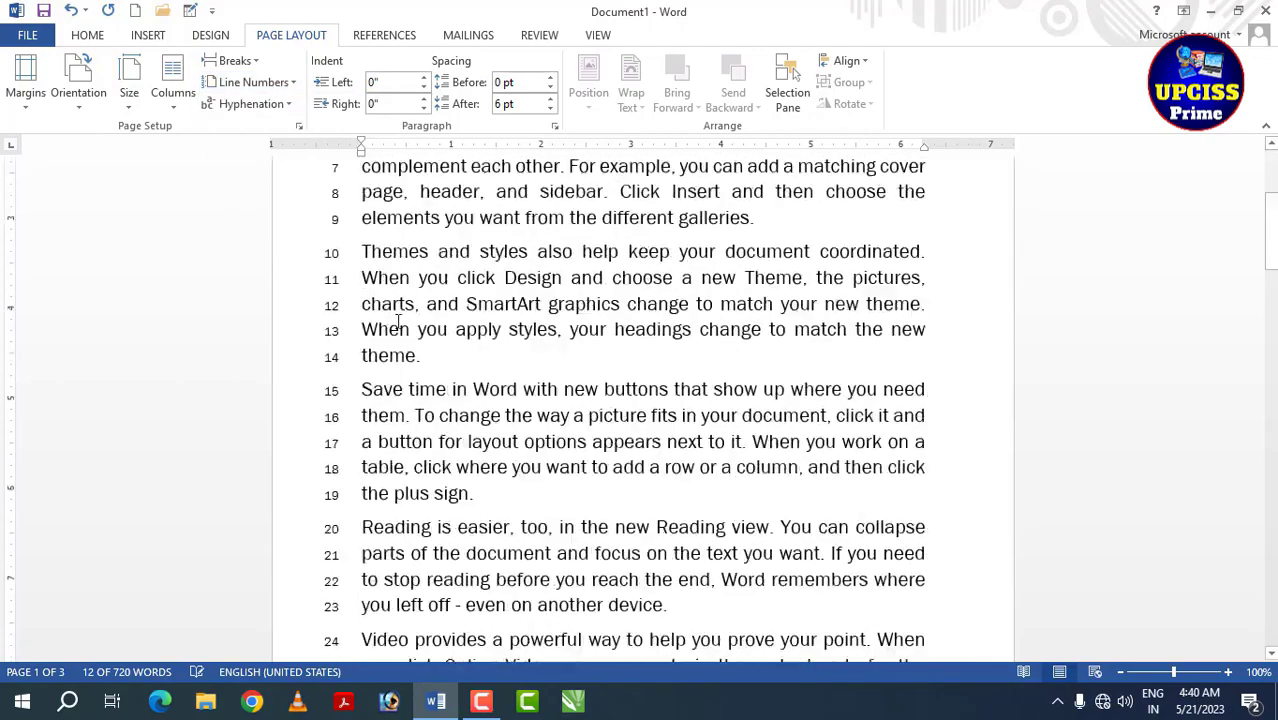
scroll(399, 330, "up", 7)
- Examine the line numbers at the start and end of every page with the per-page restart applied
left_click(330, 232)
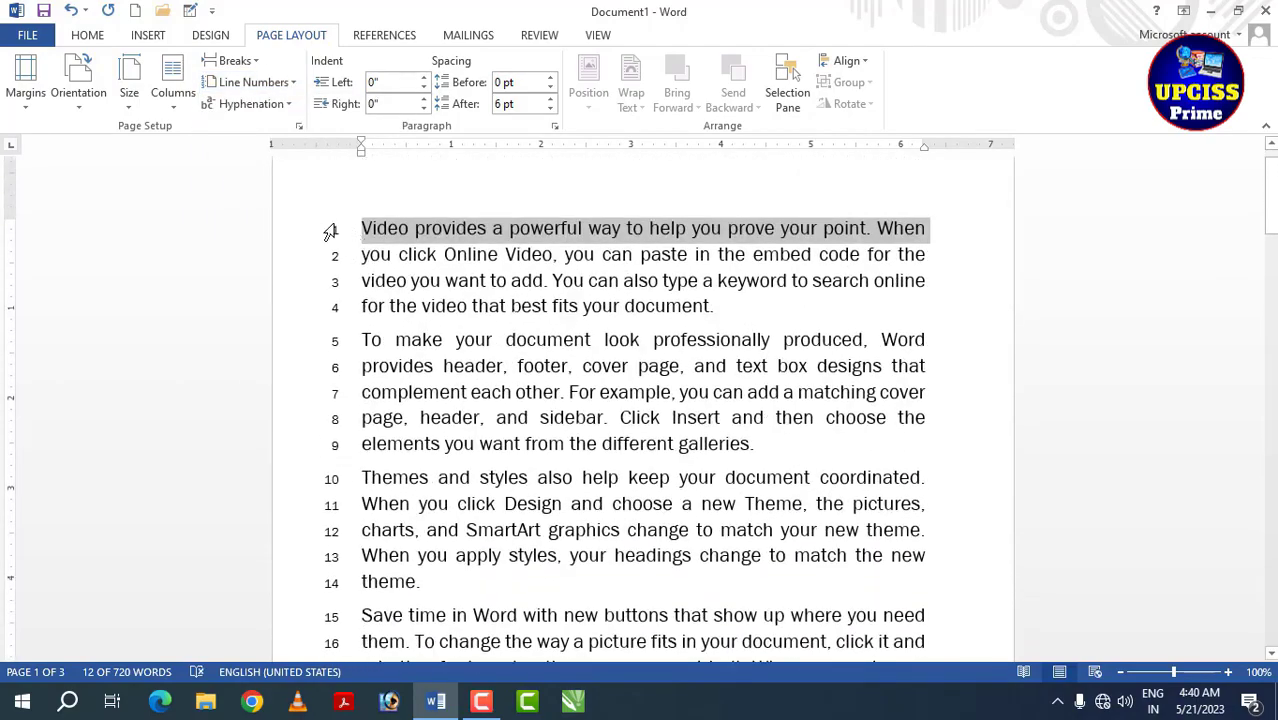
scroll(393, 290, "down", 12)
scroll(391, 305, "up", 2)
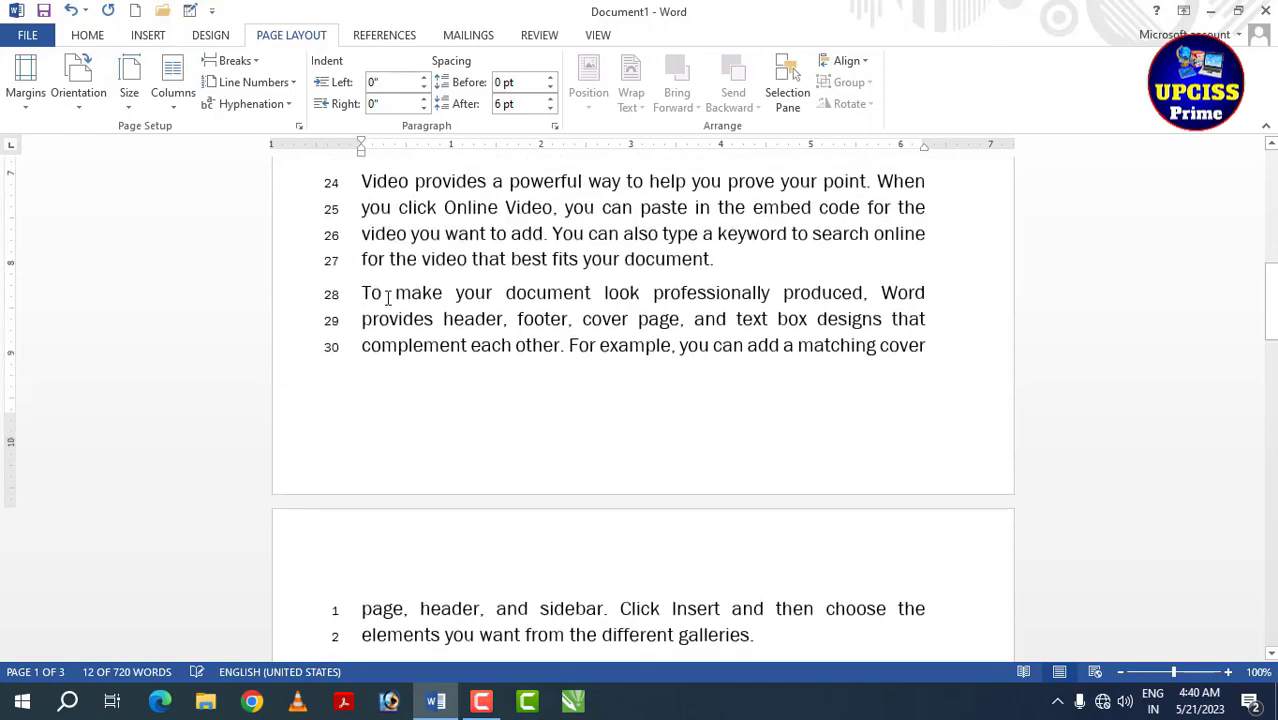
scroll(381, 372, "down", 3)
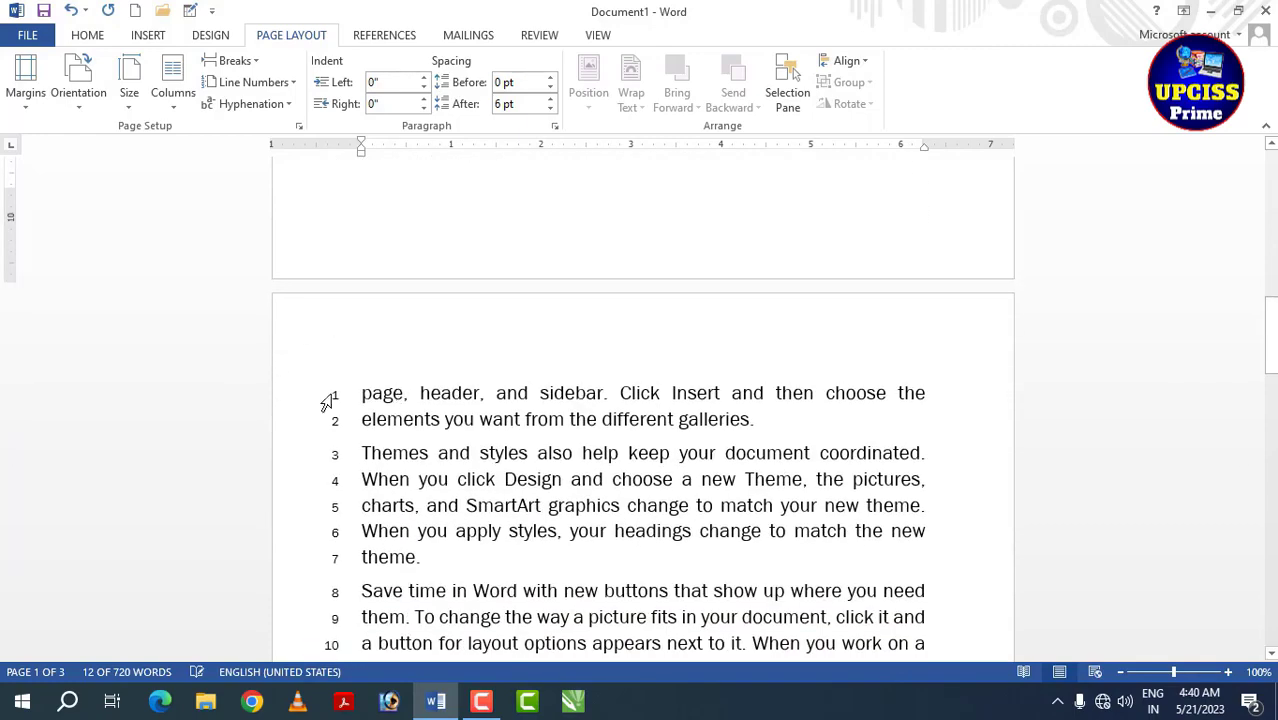
scroll(350, 405, "down", 3)
scroll(362, 402, "down", 9)
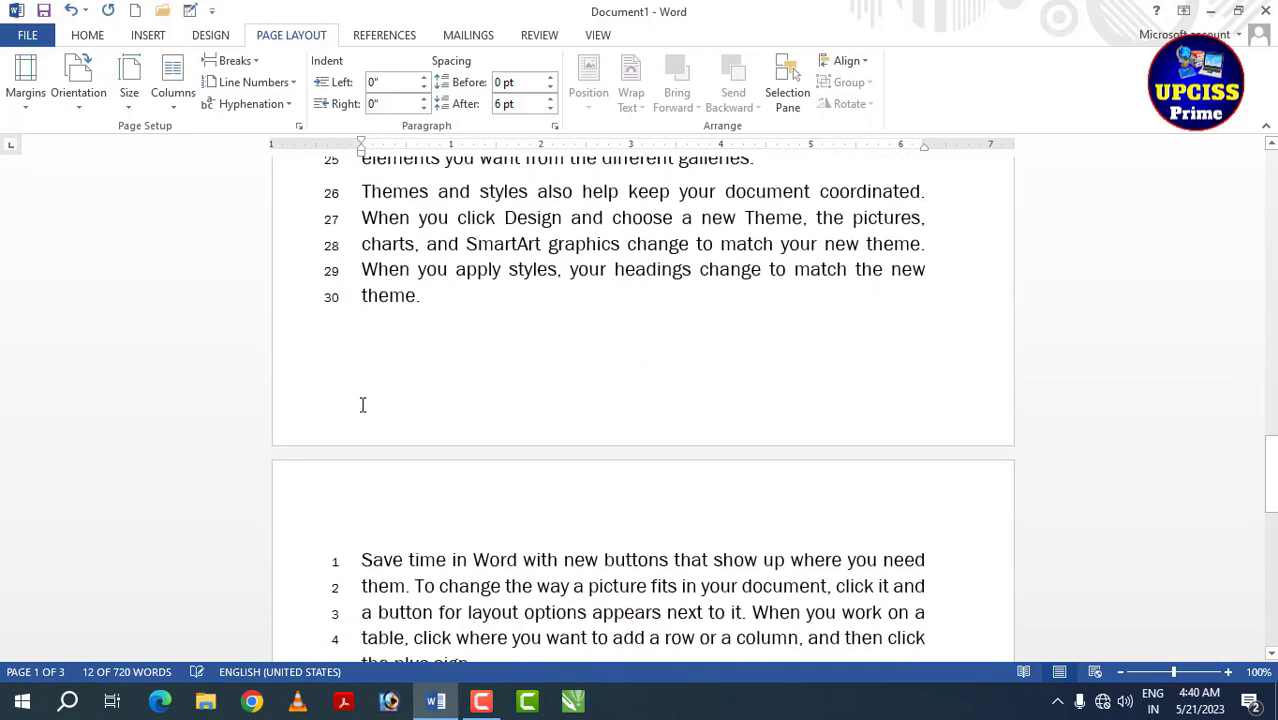
scroll(416, 325, "down", 3)
scroll(419, 348, "down", 3)
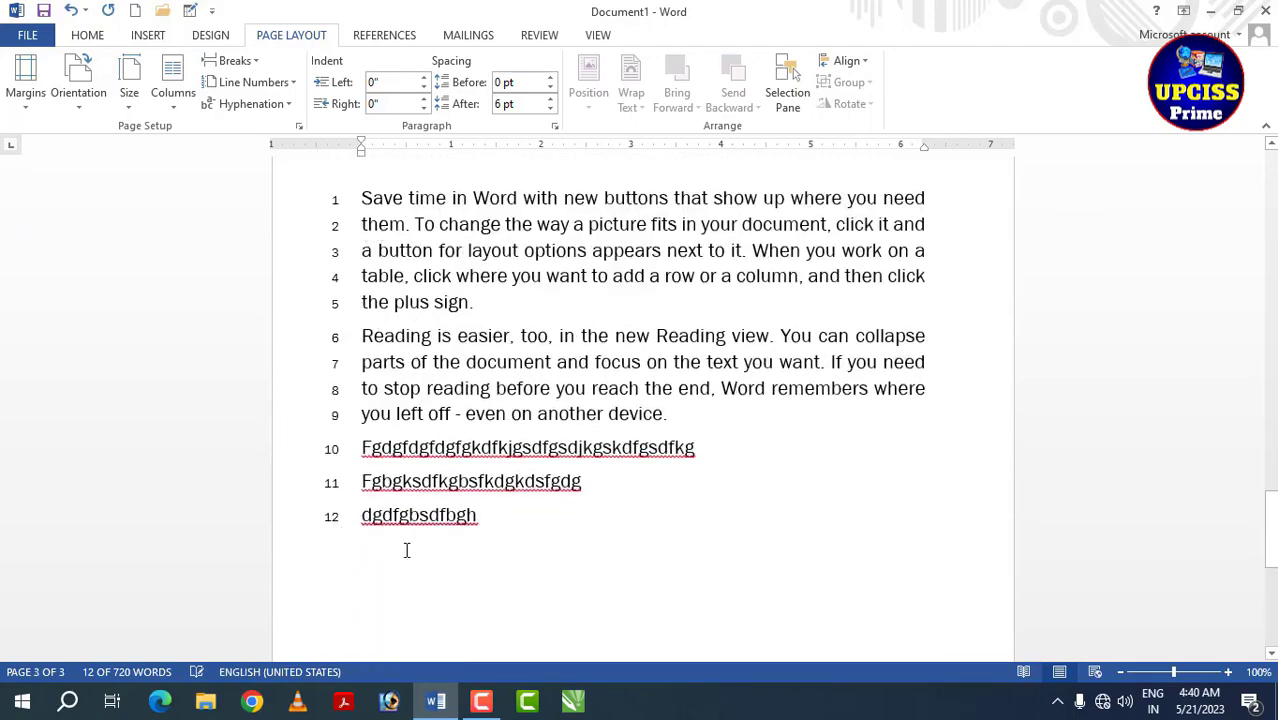
- Turn off the per-page line numbering so the document has no line numbers
scroll(407, 462, "up", 20)
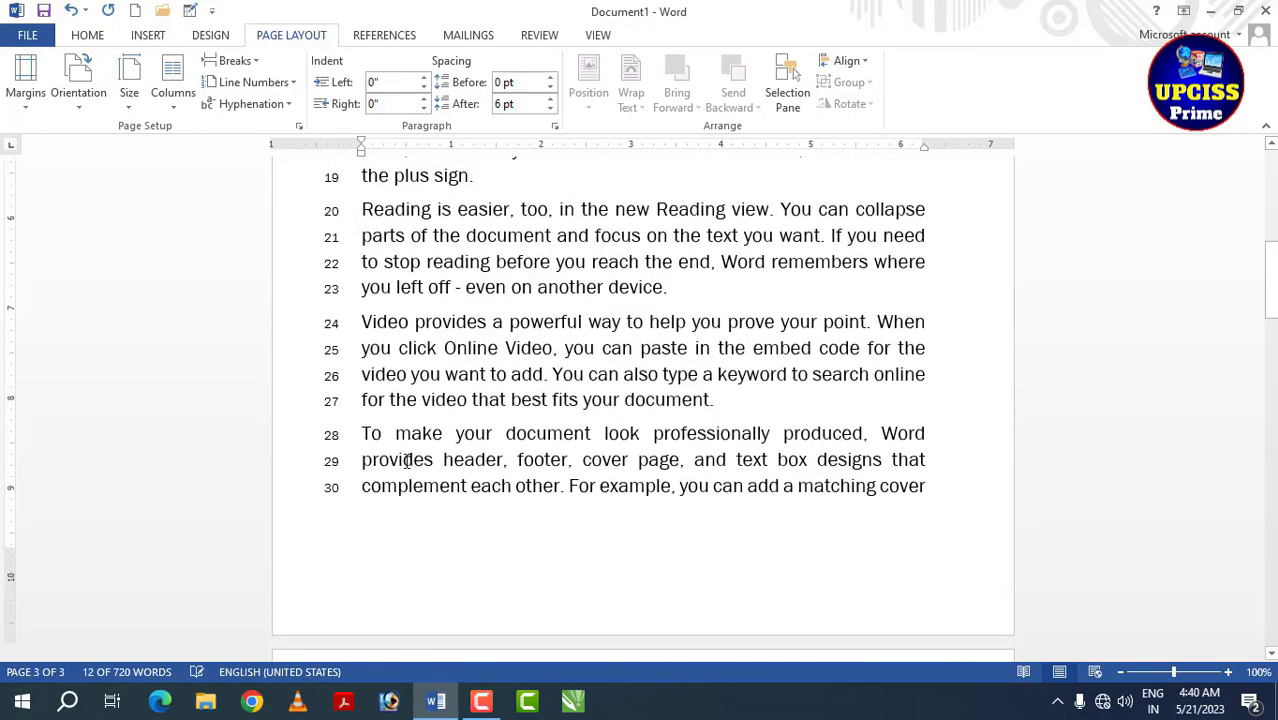
scroll(407, 462, "up", 1)
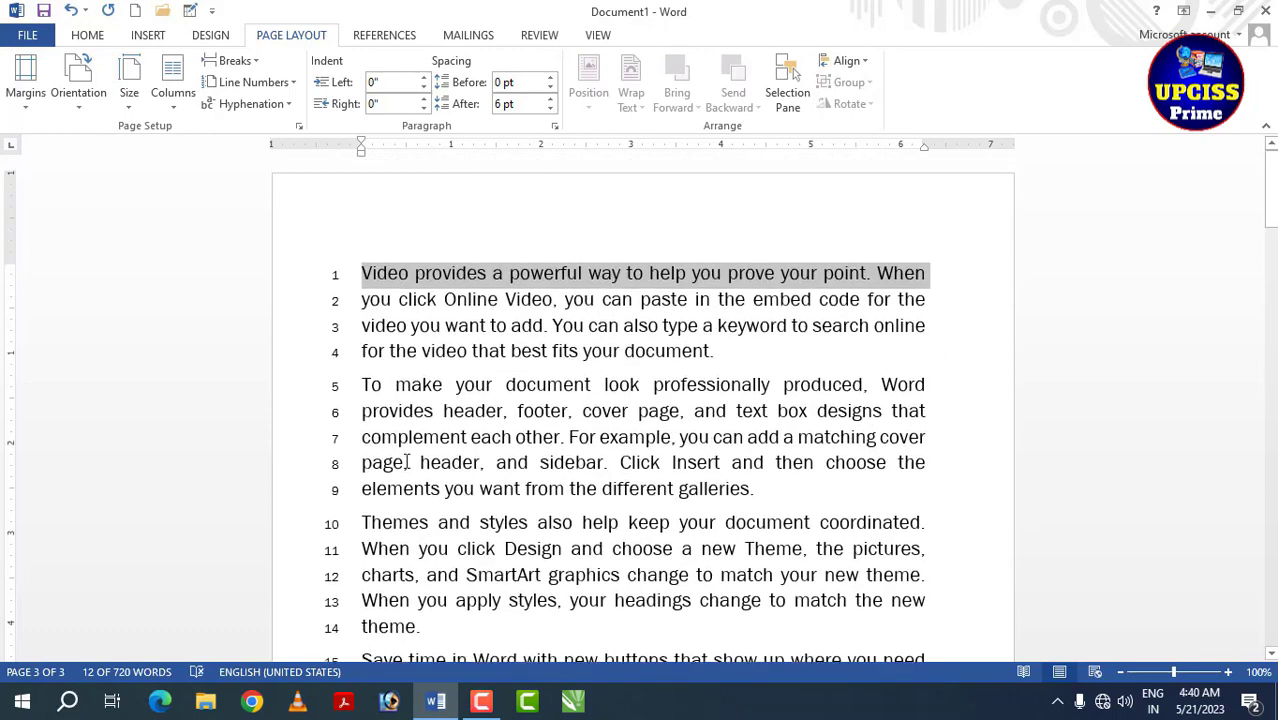
left_click(516, 435)
left_click(255, 82)
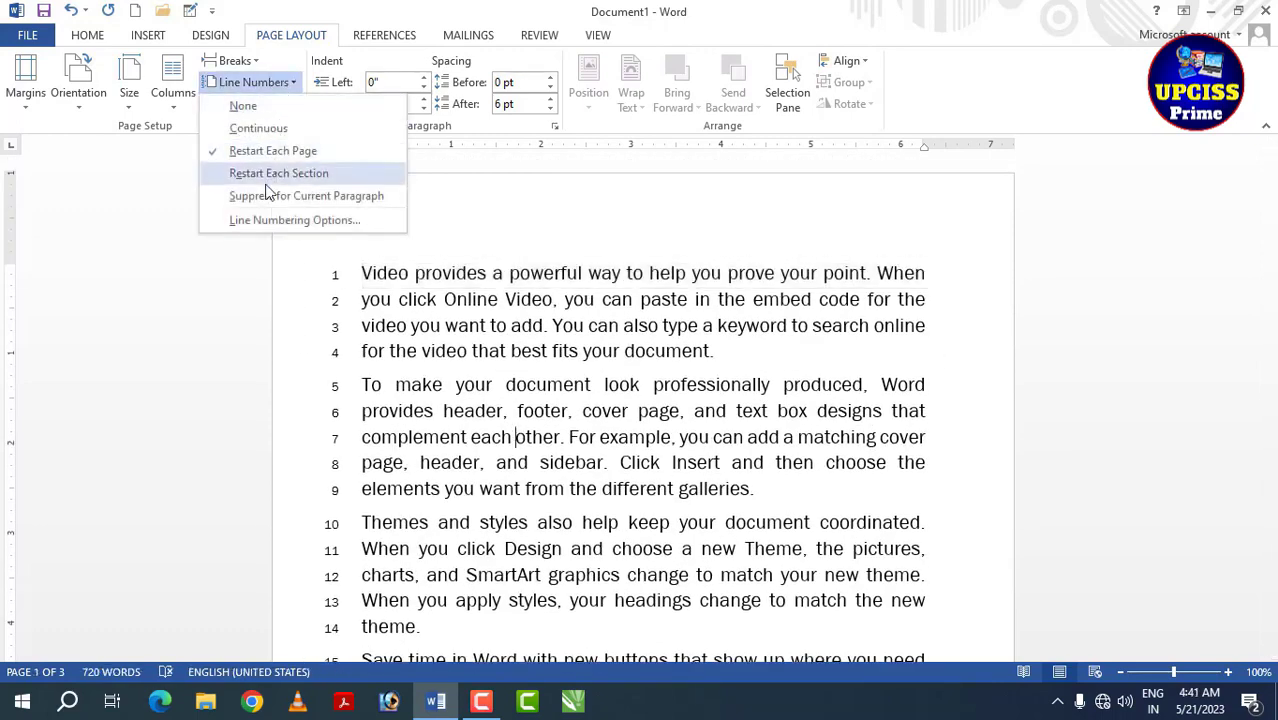
left_click(469, 369)
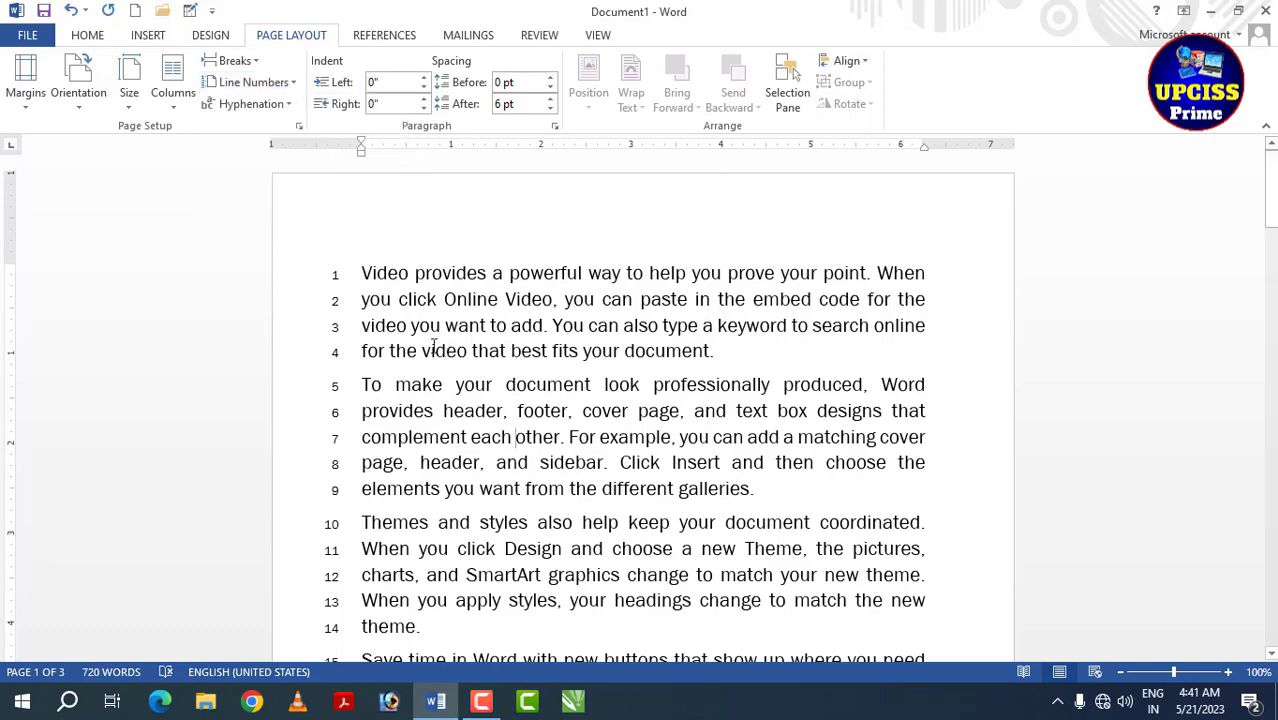
scroll(375, 308, "down", 8)
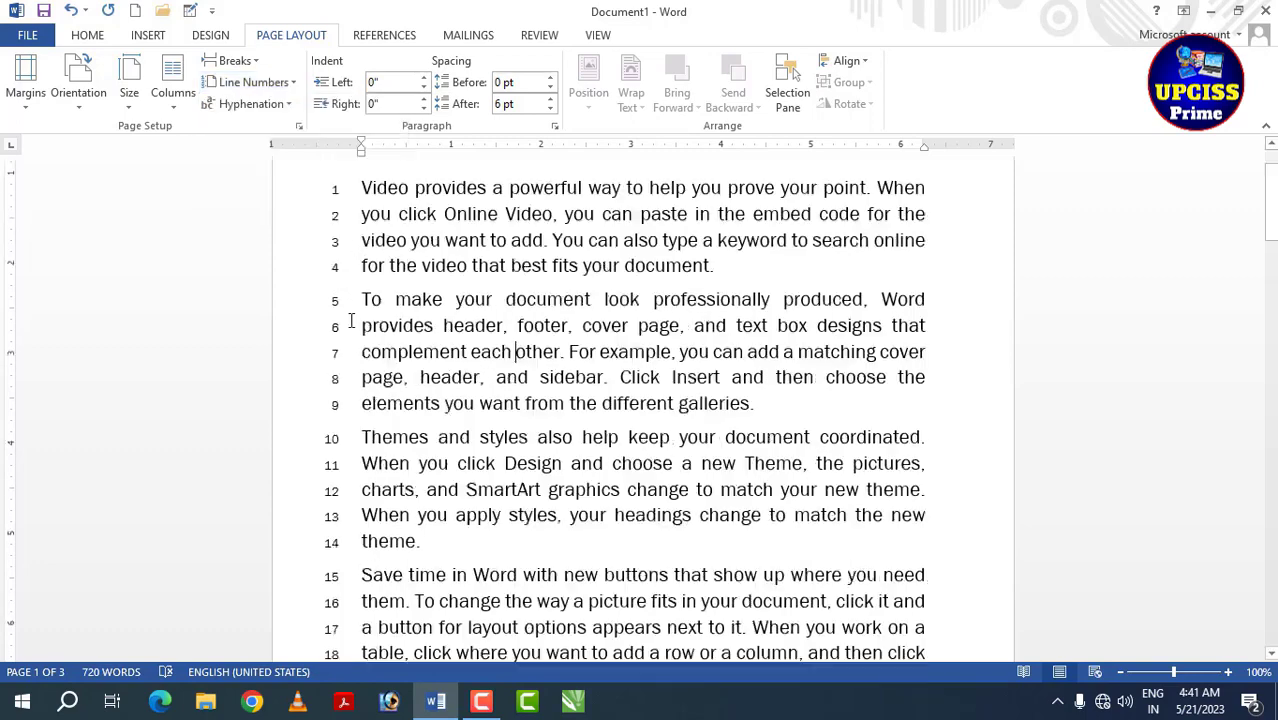
scroll(403, 420, "up", 8)
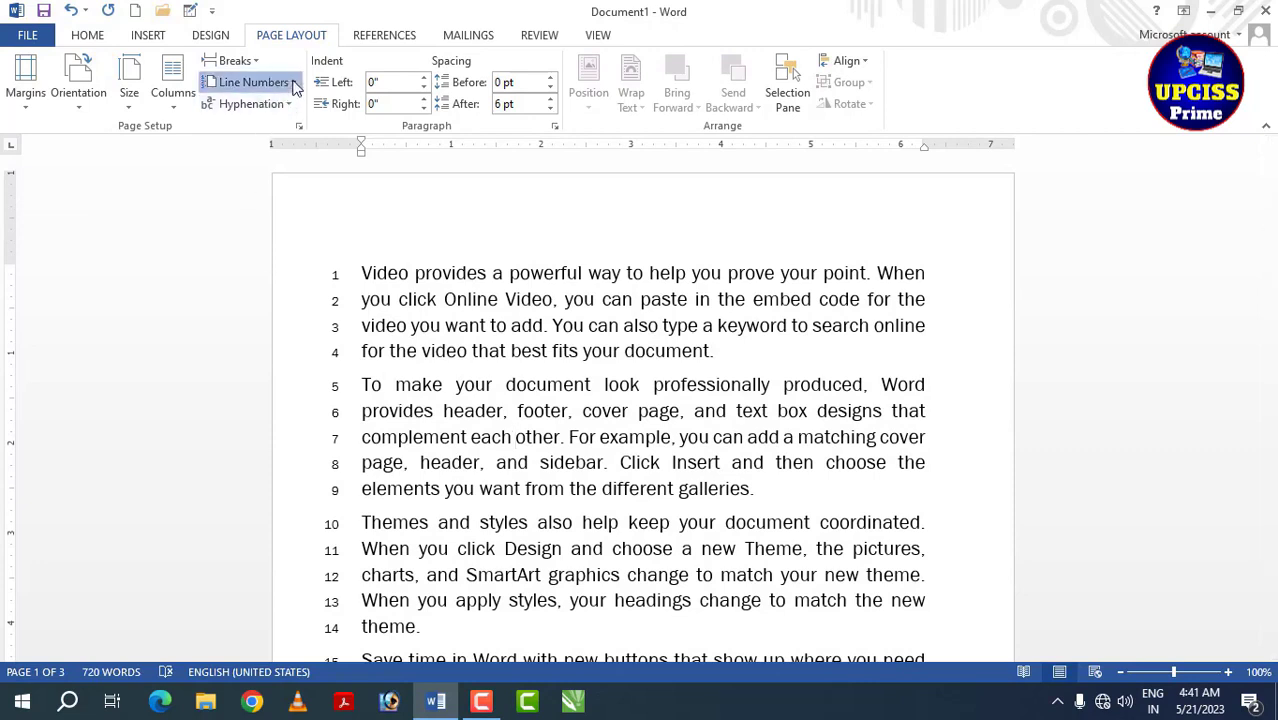
left_click(253, 82)
left_click(240, 103)
- Replace the paragraph break before the "To make your document look" paragraph on page one with a continuous section break
scroll(504, 374, "down", 10)
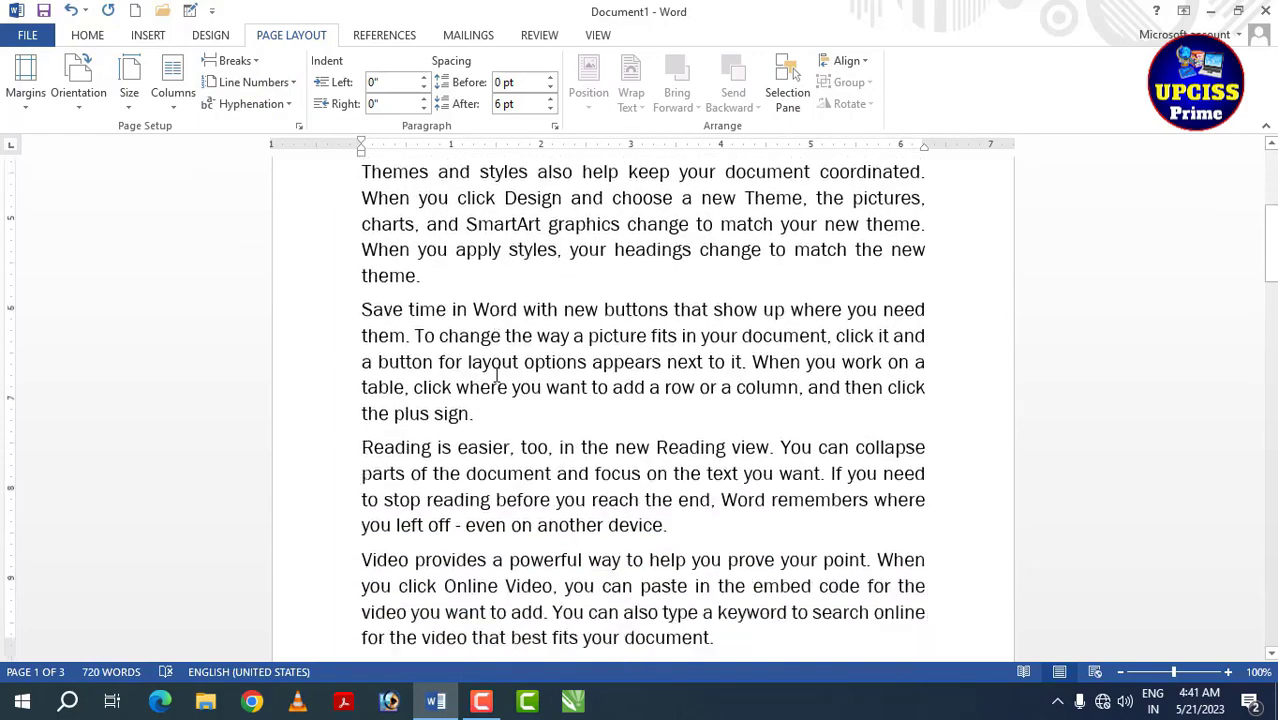
double_click(491, 383)
scroll(393, 412, "up", 3)
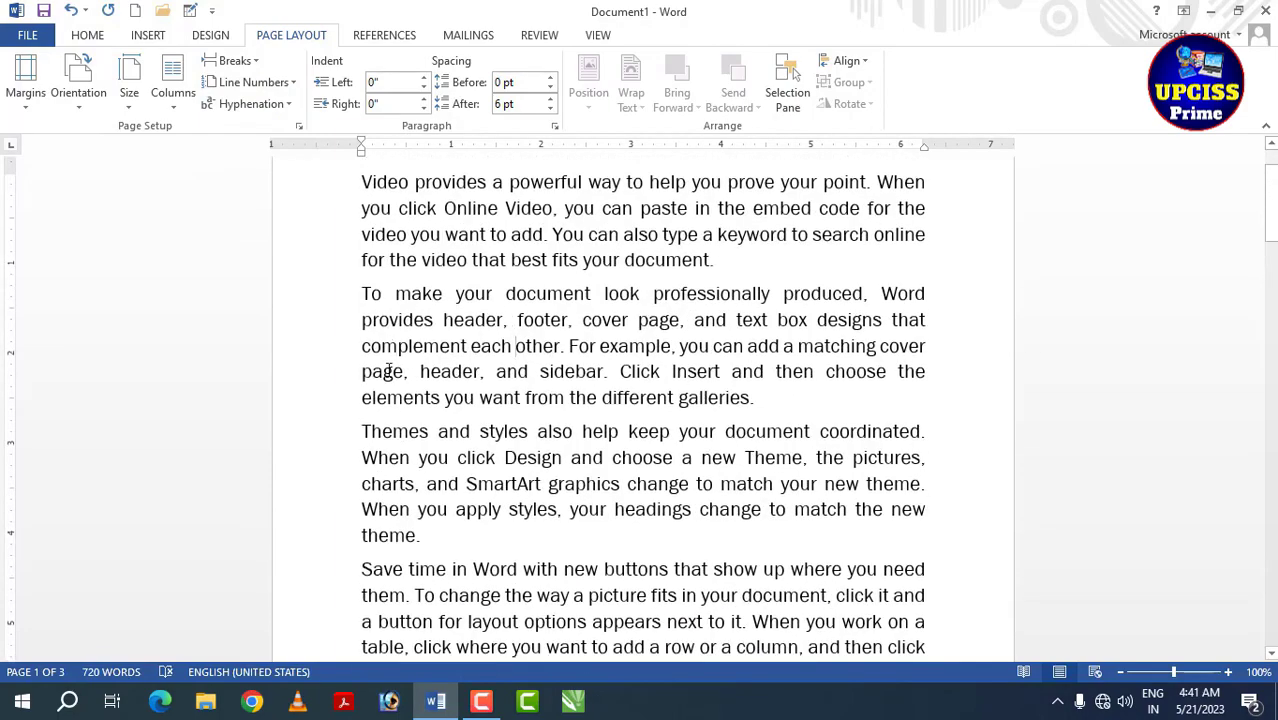
key("BackSpace")
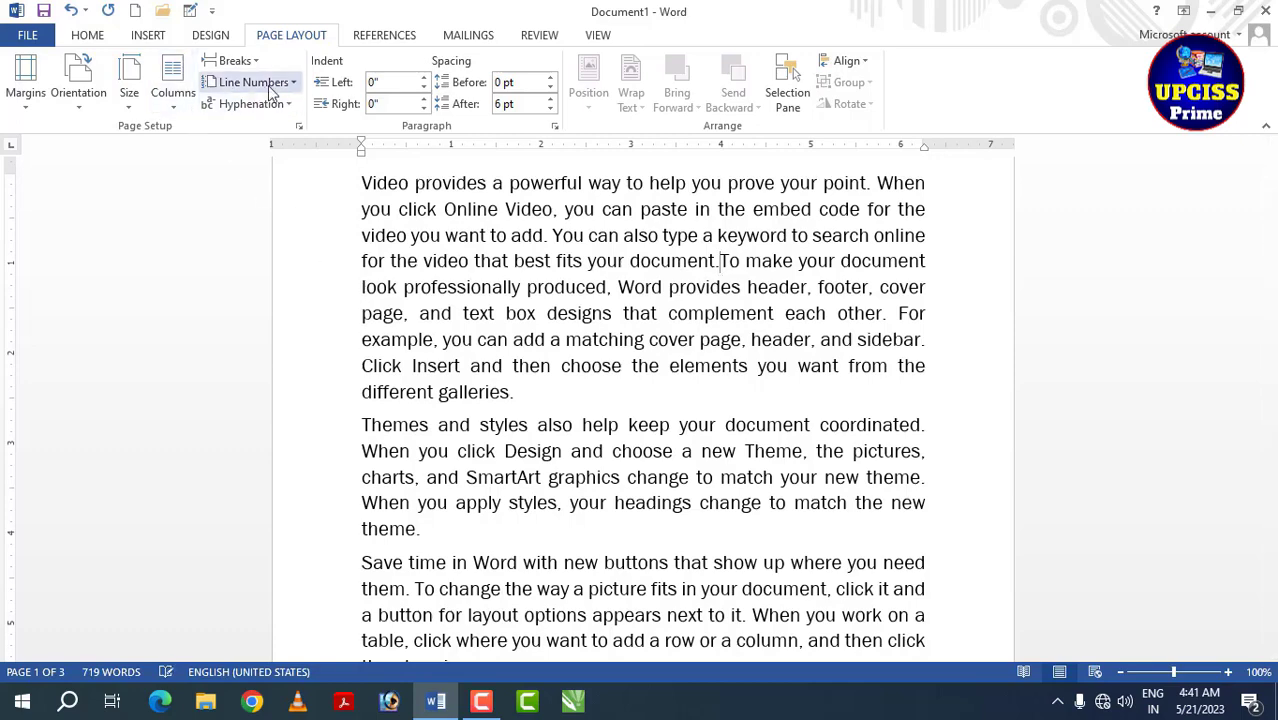
left_click(240, 61)
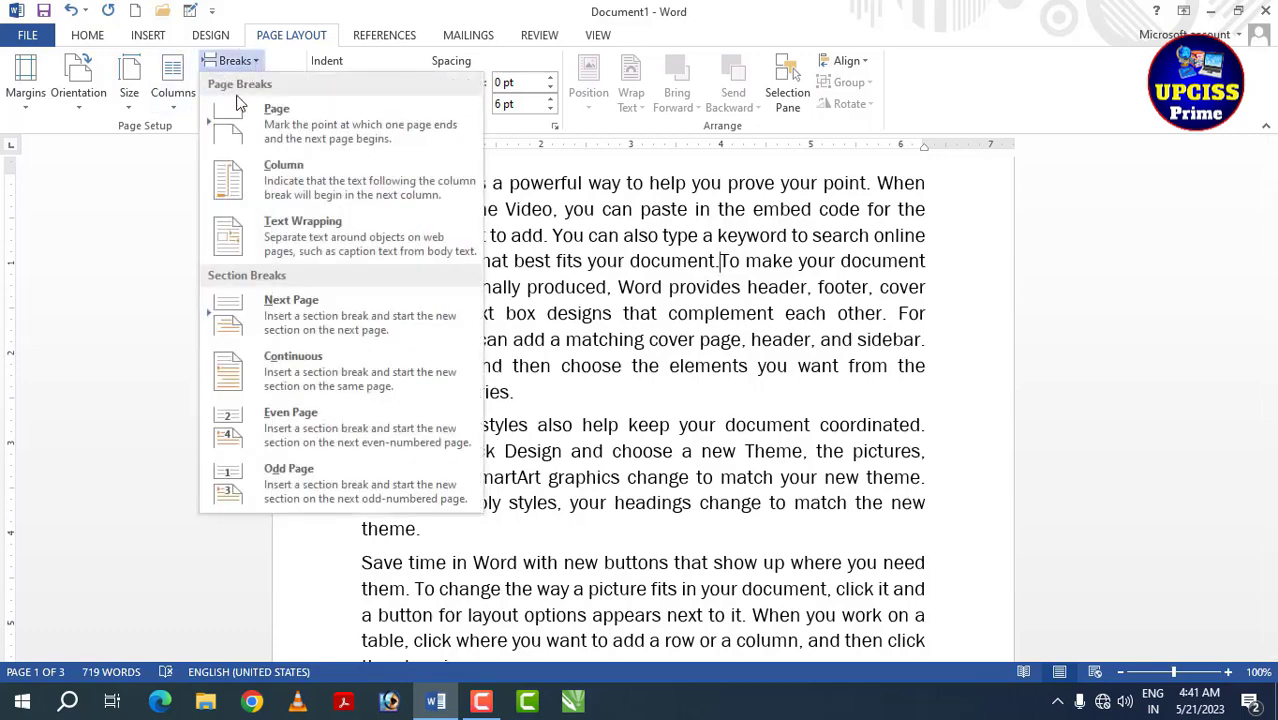
left_click(298, 376)
- Replace the paragraph break before the first "Save time in Word" paragraph with a continuous section break
scroll(380, 462, "down", 10)
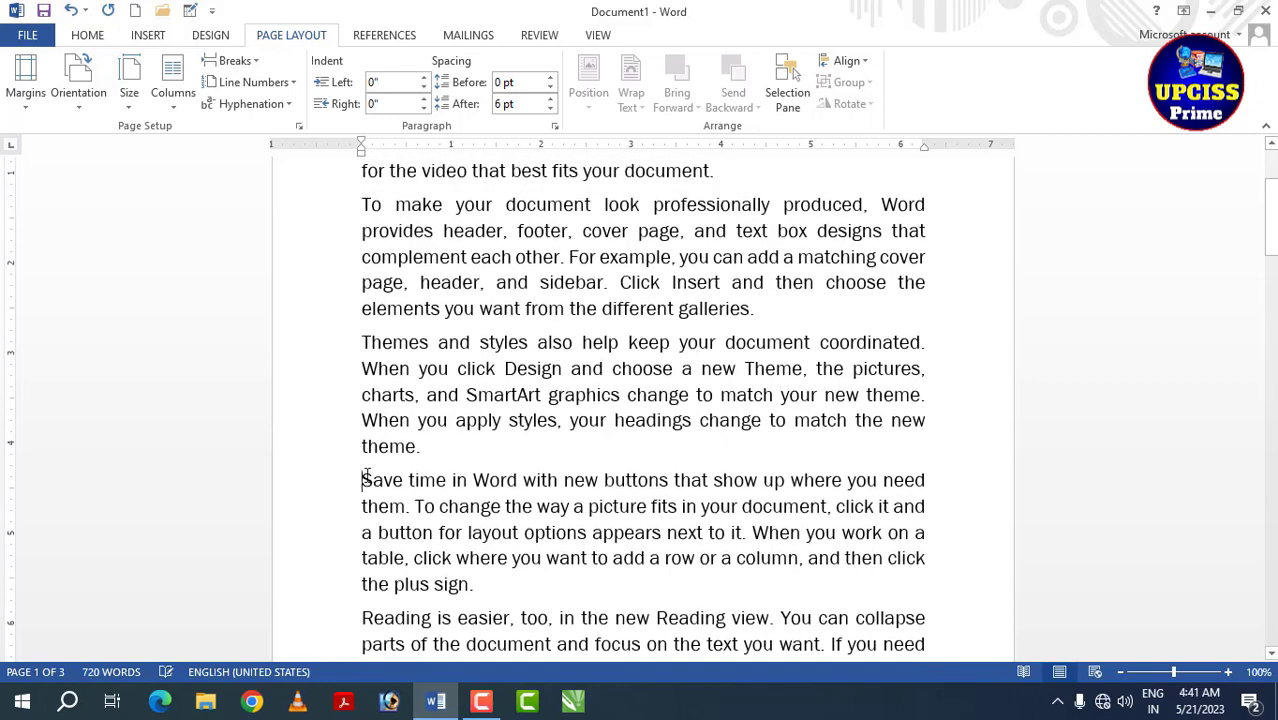
key("BackSpace")
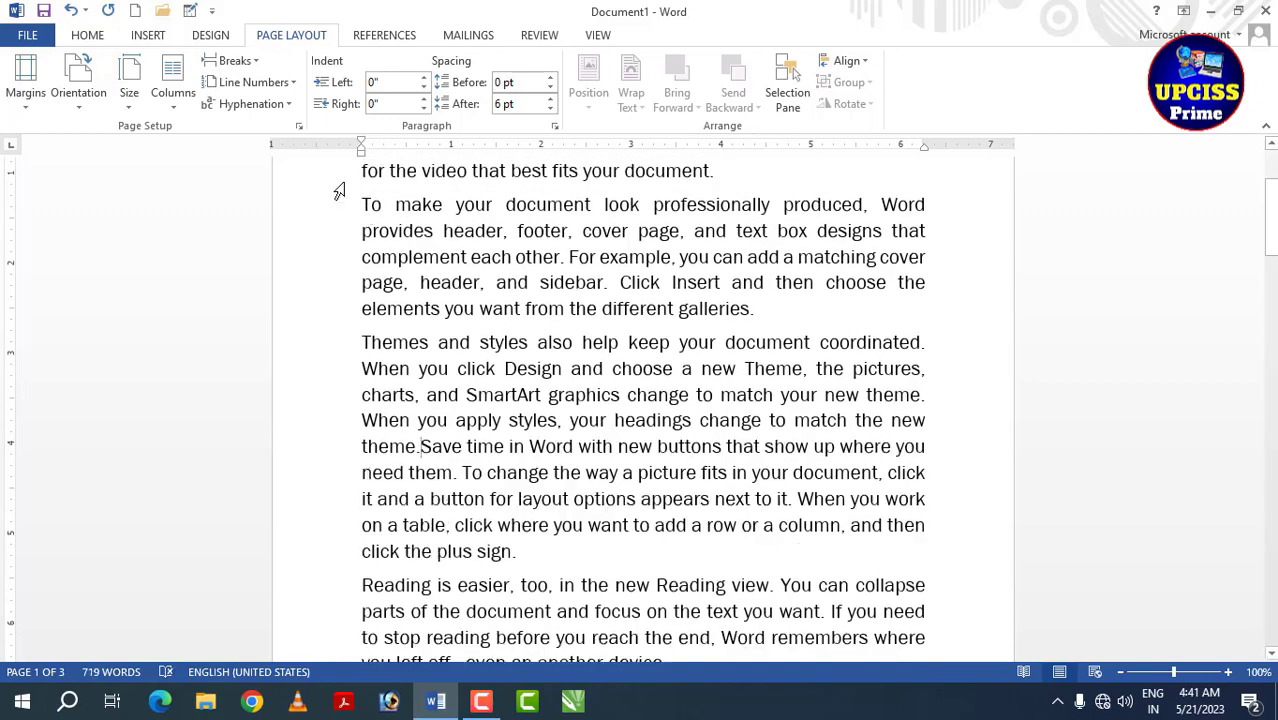
left_click(276, 86)
left_click(249, 58)
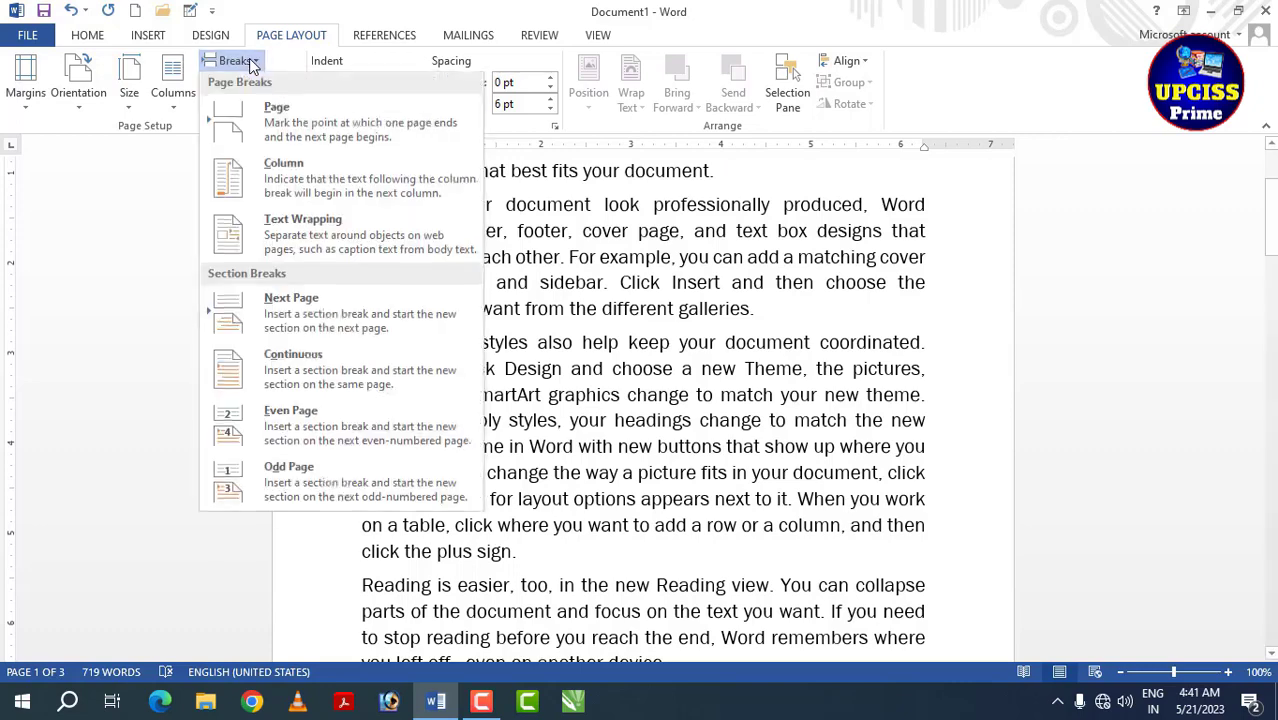
left_click(228, 360)
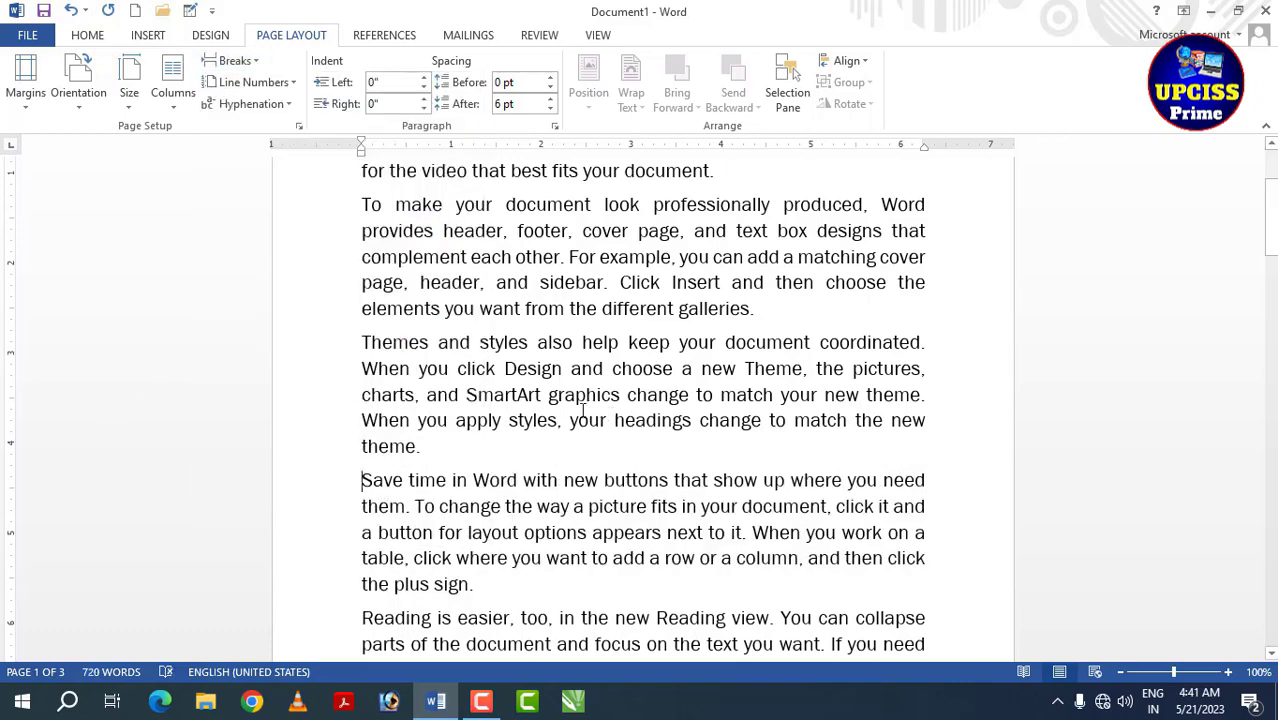
- Set line numbering to Restart Each Section in the "Save time in Word" section and in the opening "Video provides" section
scroll(578, 410, "up", 3)
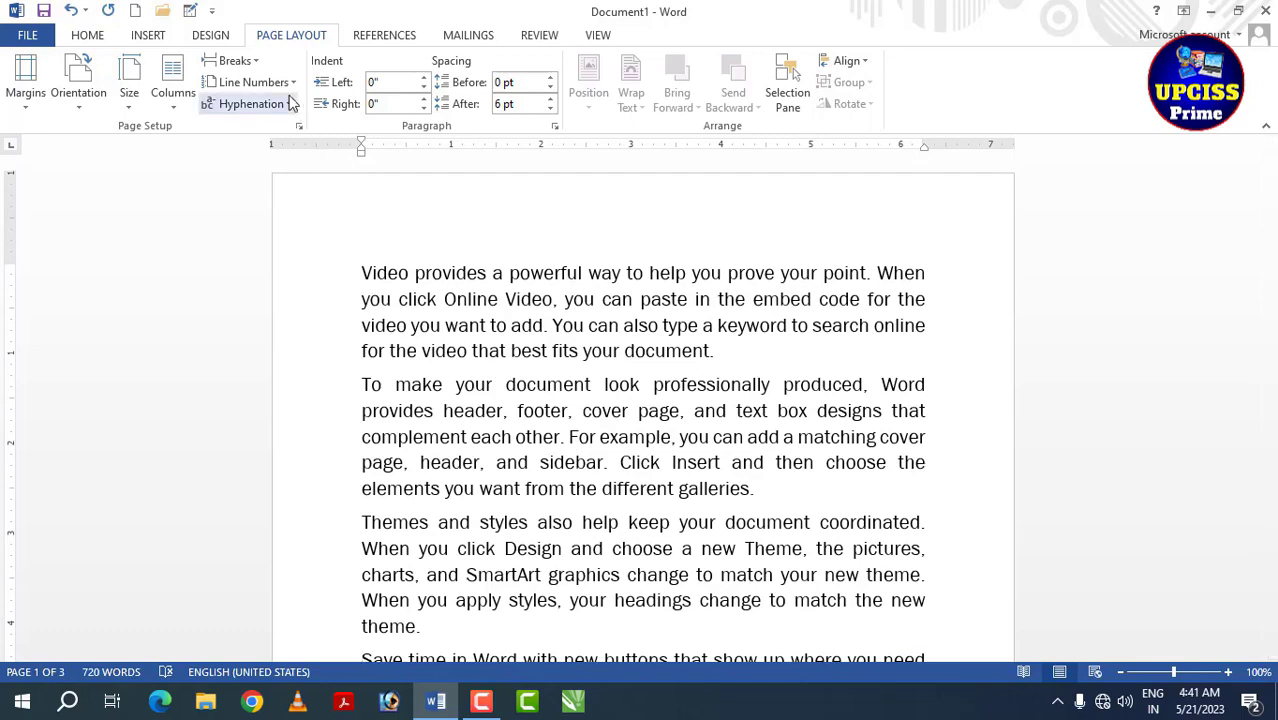
left_click(253, 82)
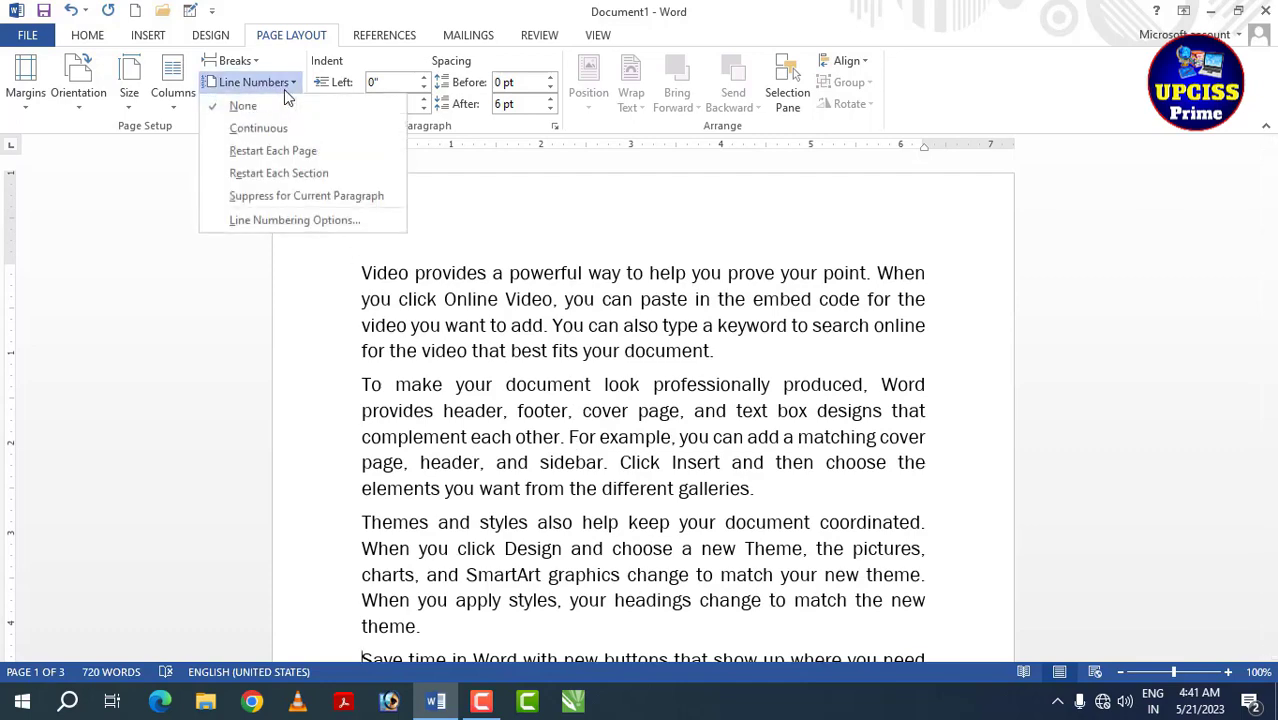
left_click(250, 181)
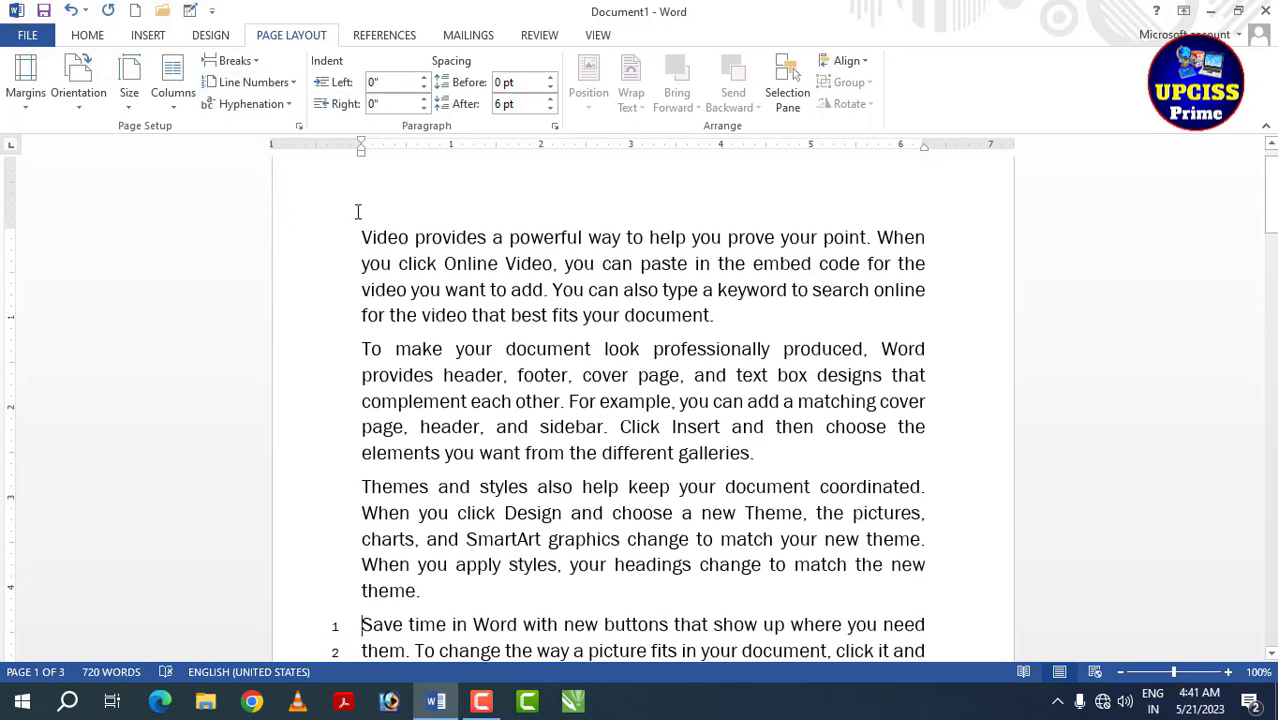
left_click(284, 84)
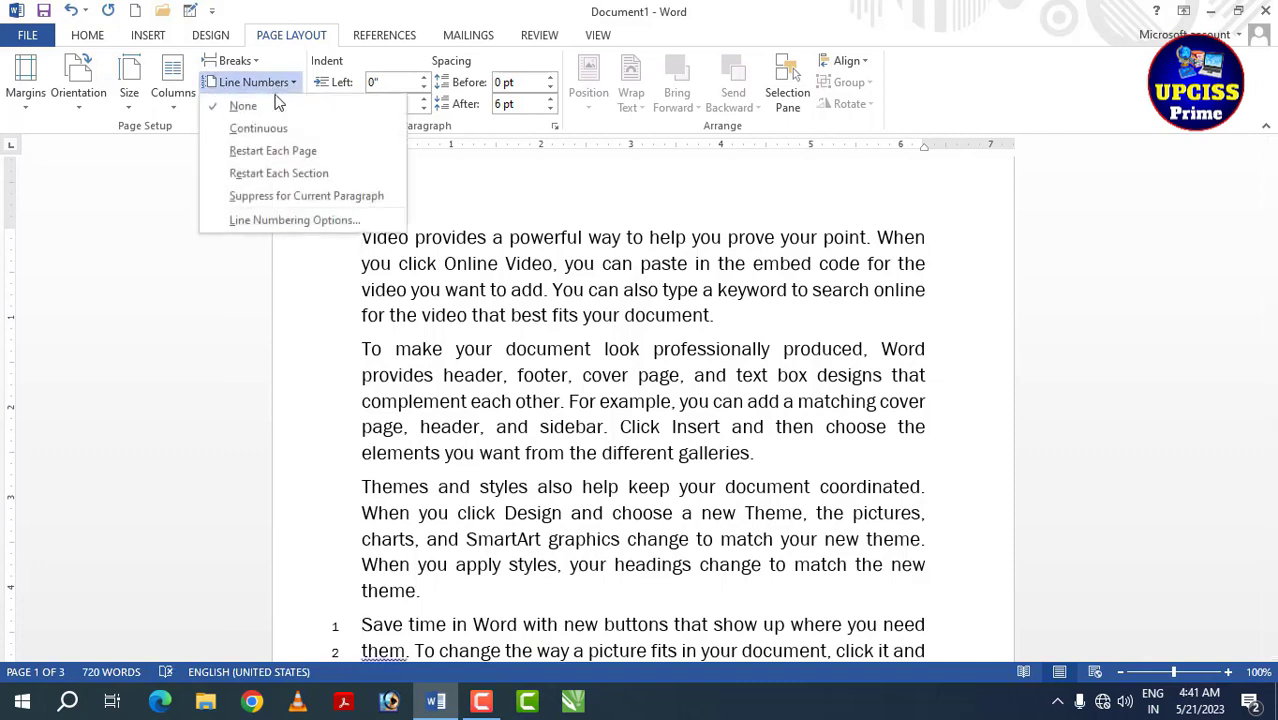
left_click(298, 174)
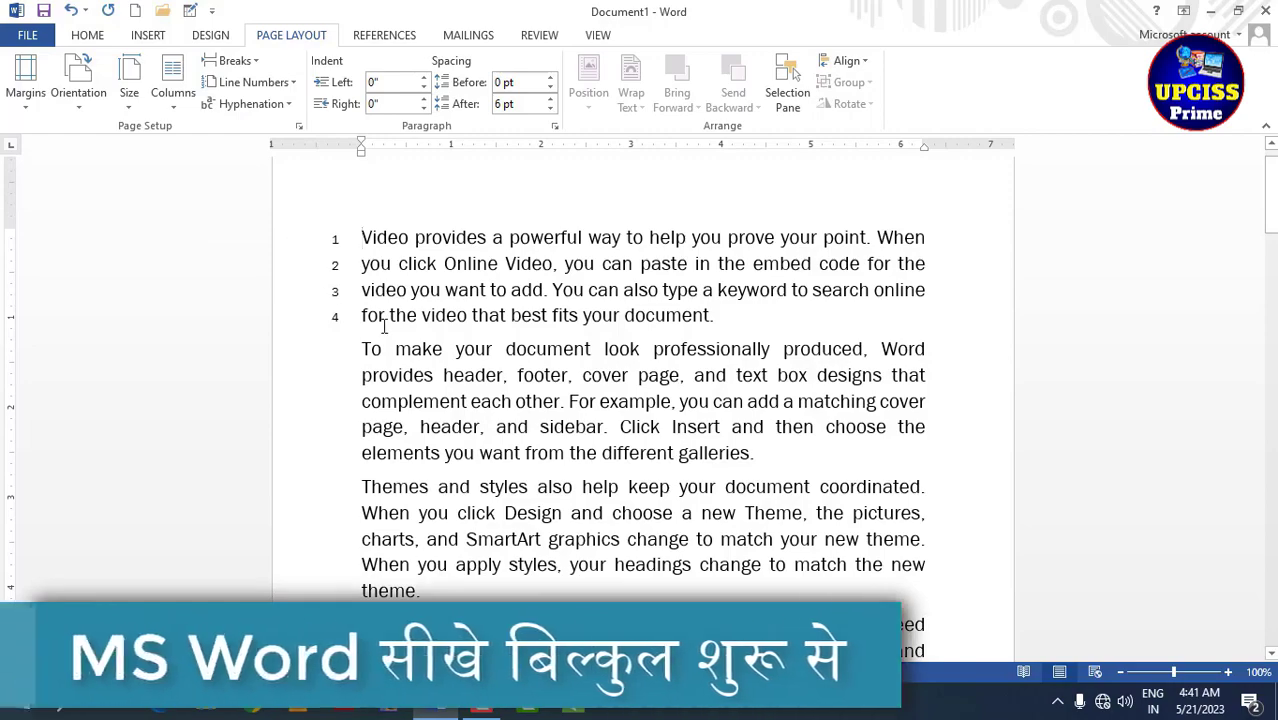
- Set line numbering to Restart Each Section in the middle section that begins with "To make your document look"
scroll(381, 343, "down", 3)
scroll(381, 343, "down", 6)
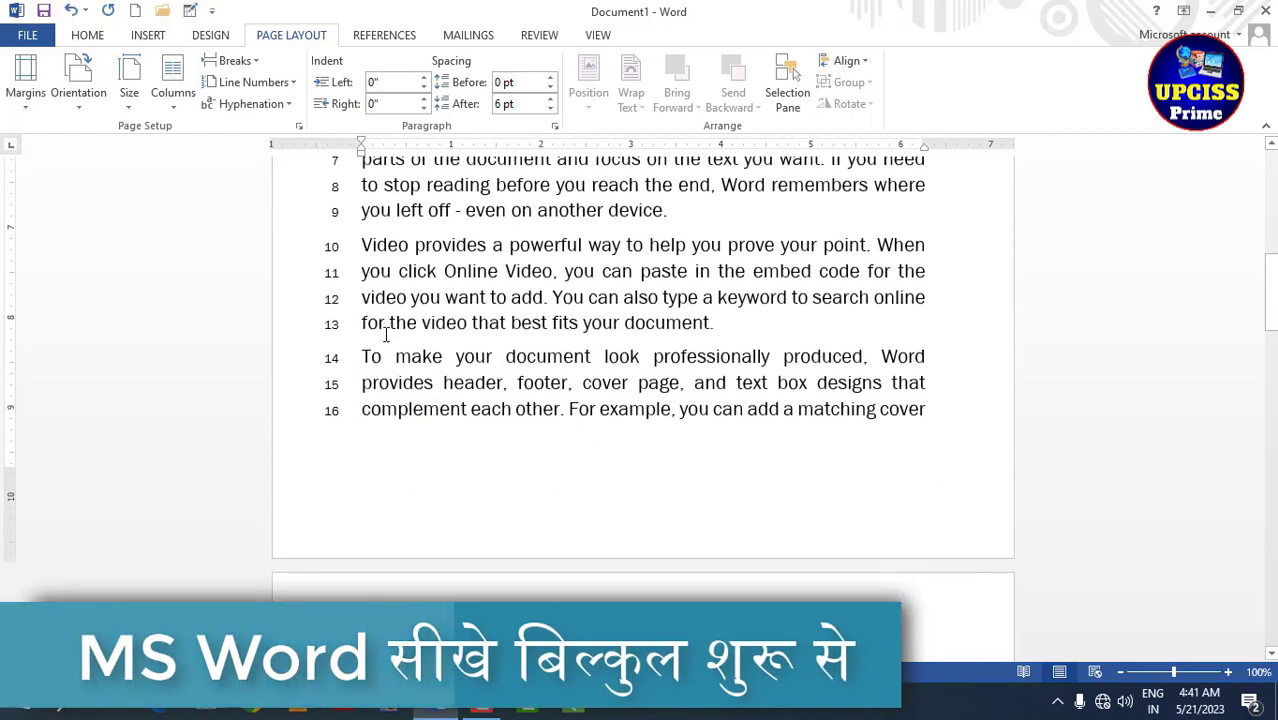
scroll(385, 335, "up", 4)
scroll(385, 335, "up", 4)
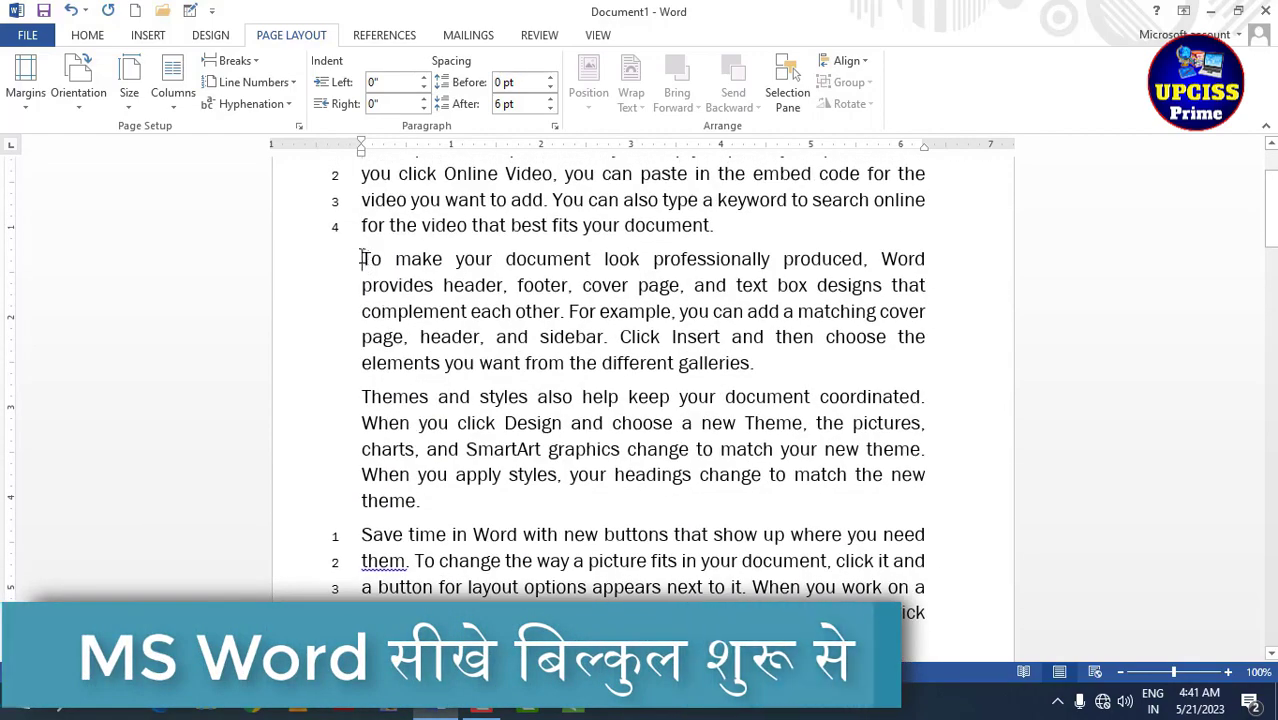
scroll(340, 250, "up", 2)
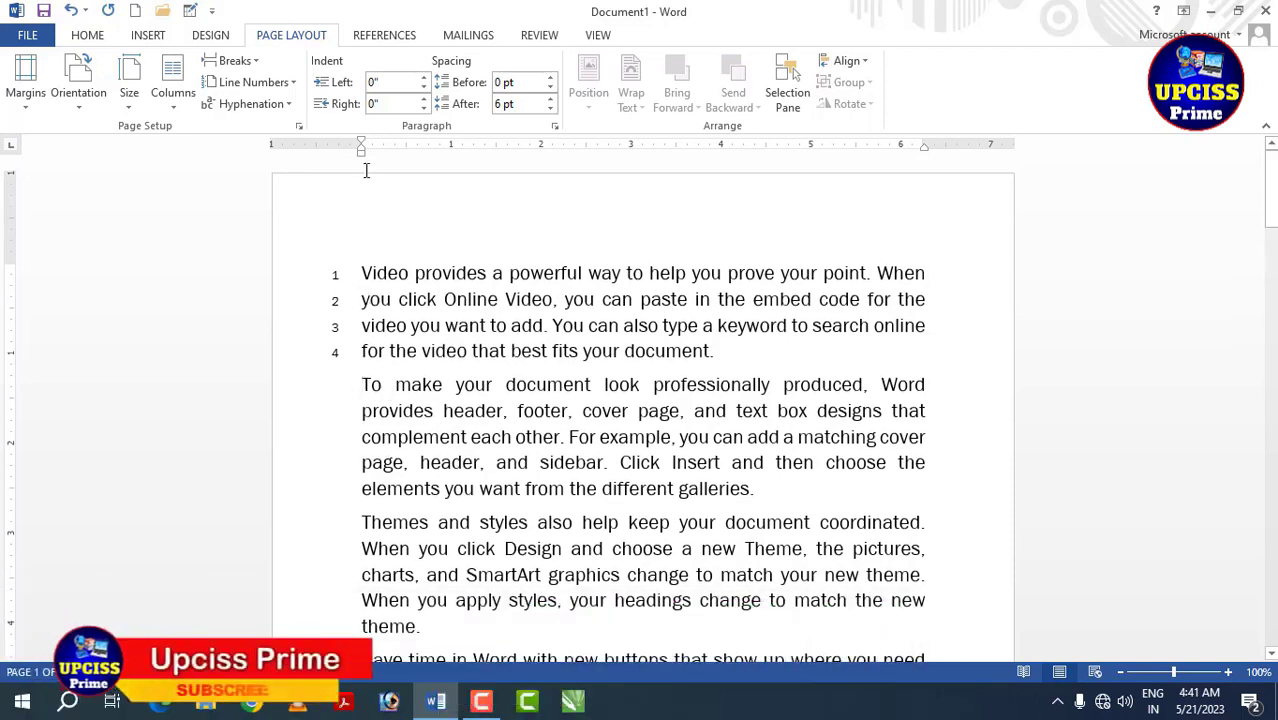
left_click(290, 84)
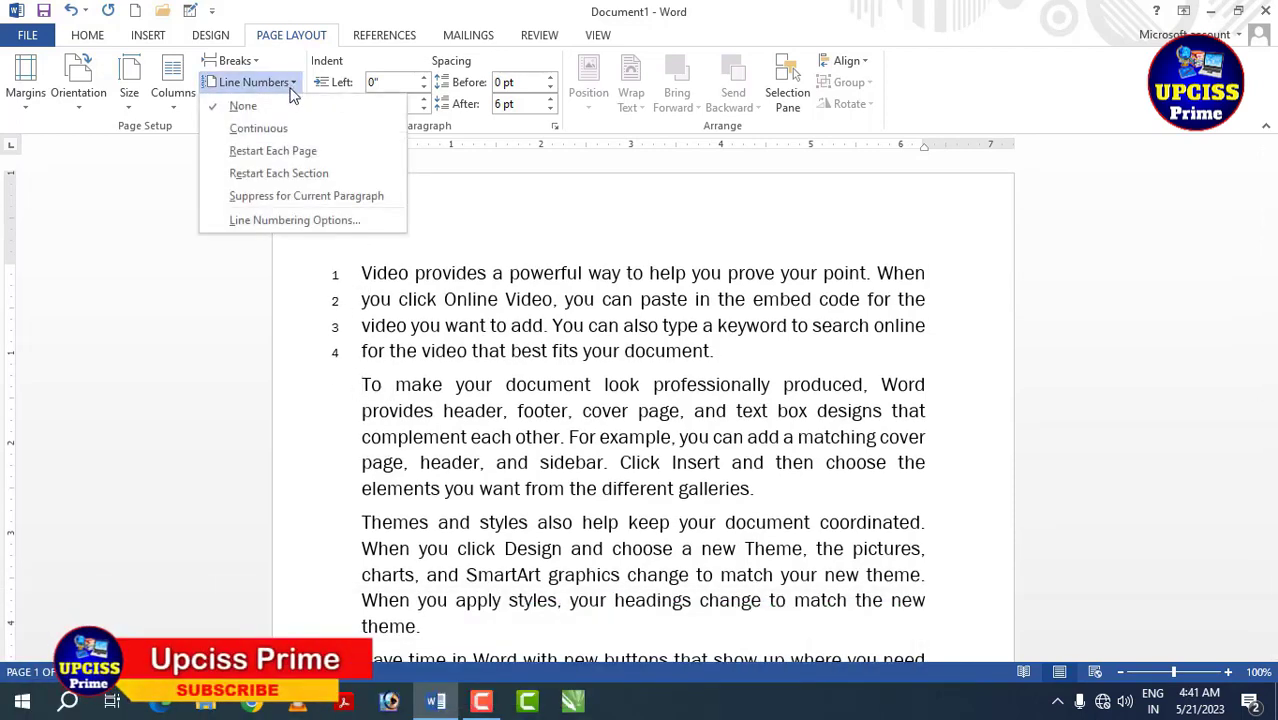
left_click(285, 172)
- Remove the line numbers from the middle section that begins with "To make your document look"
scroll(340, 300, "down", 3)
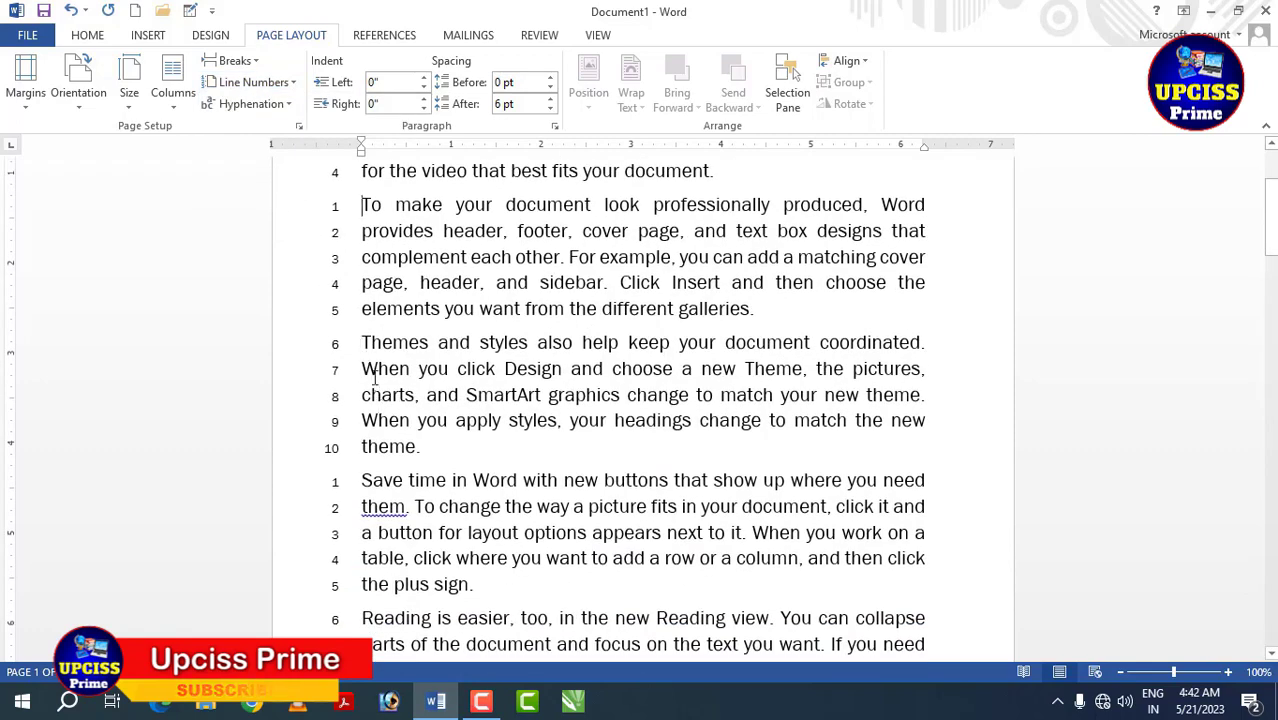
scroll(366, 309, "up", 1)
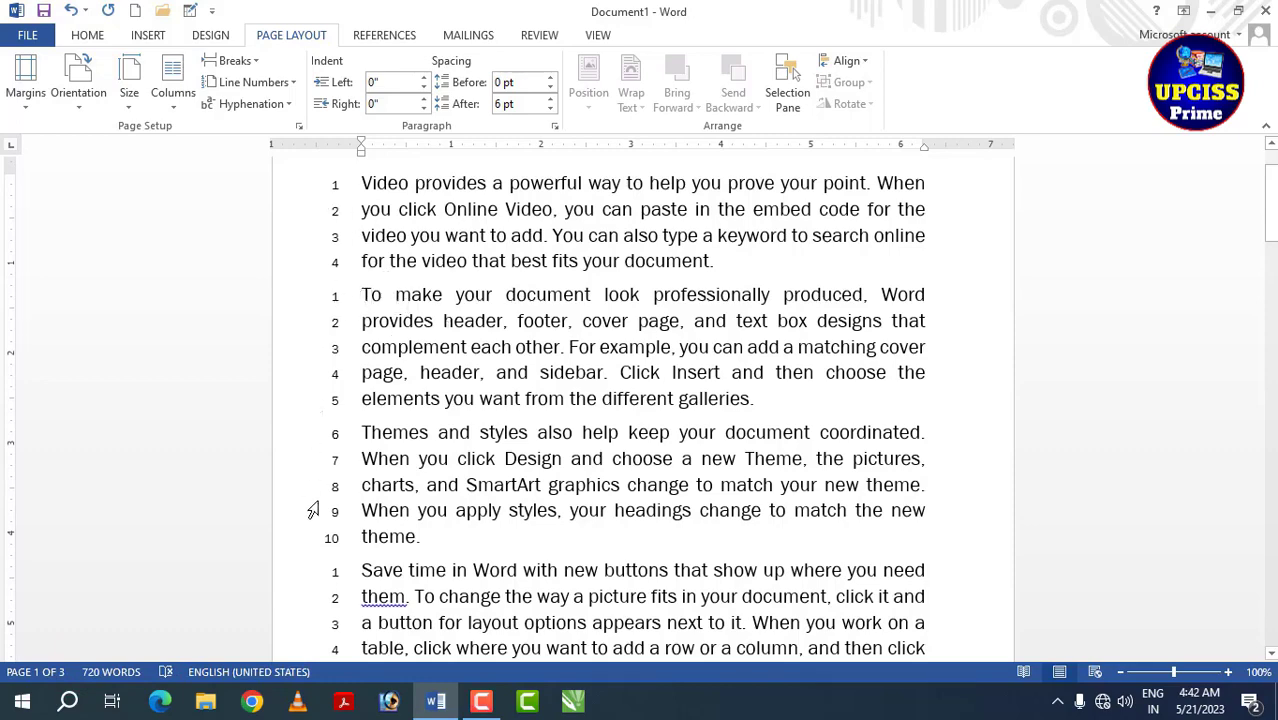
scroll(387, 404, "down", 3)
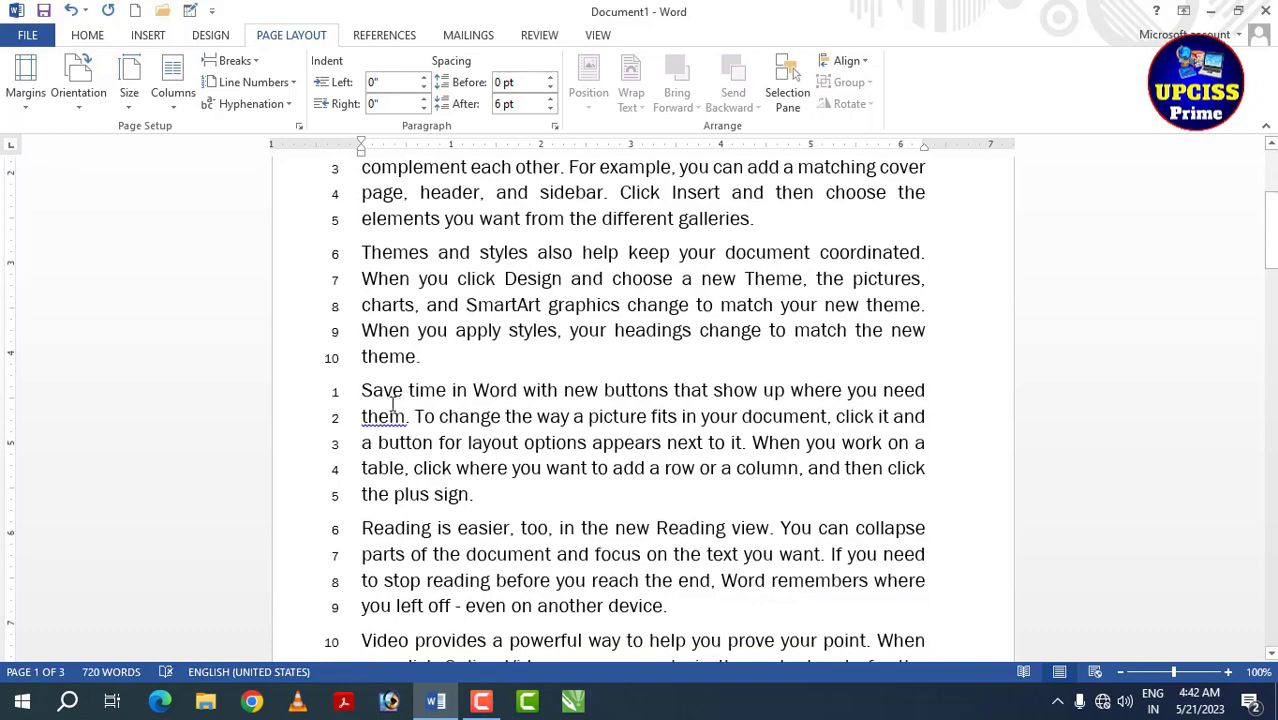
scroll(449, 254, "up", 3)
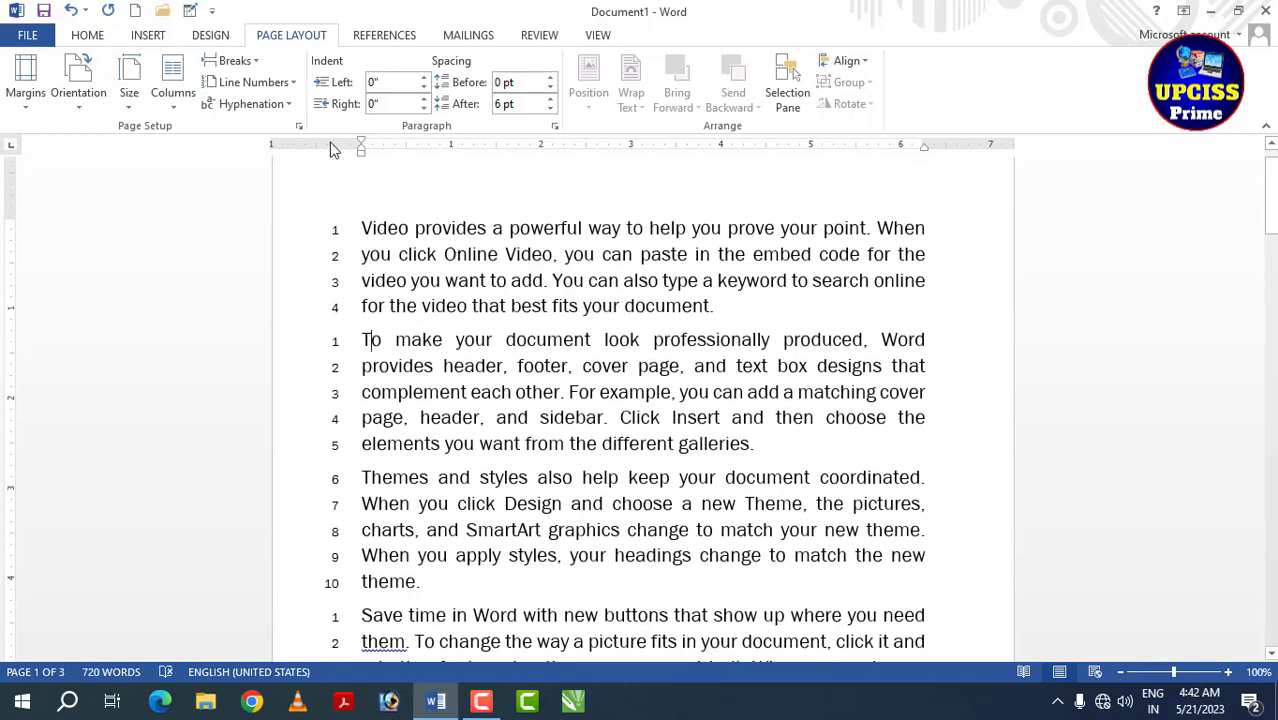
left_click(293, 83)
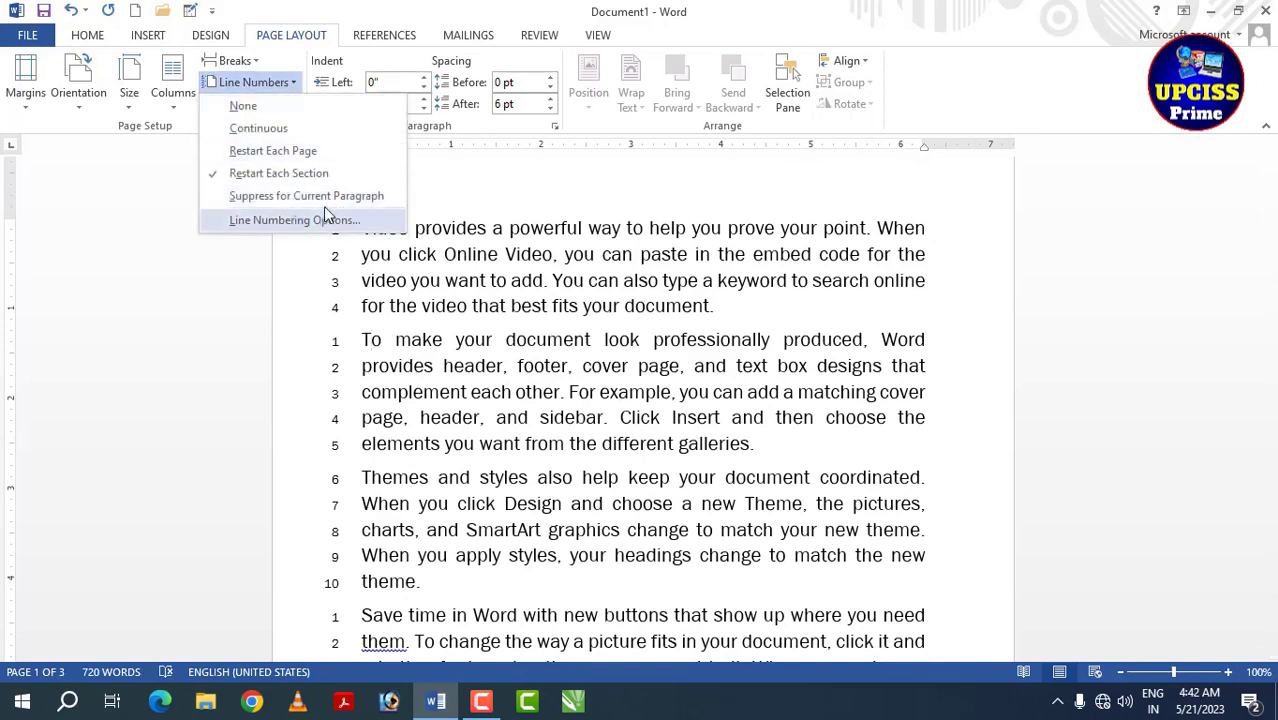
left_click(333, 147)
left_click(258, 83)
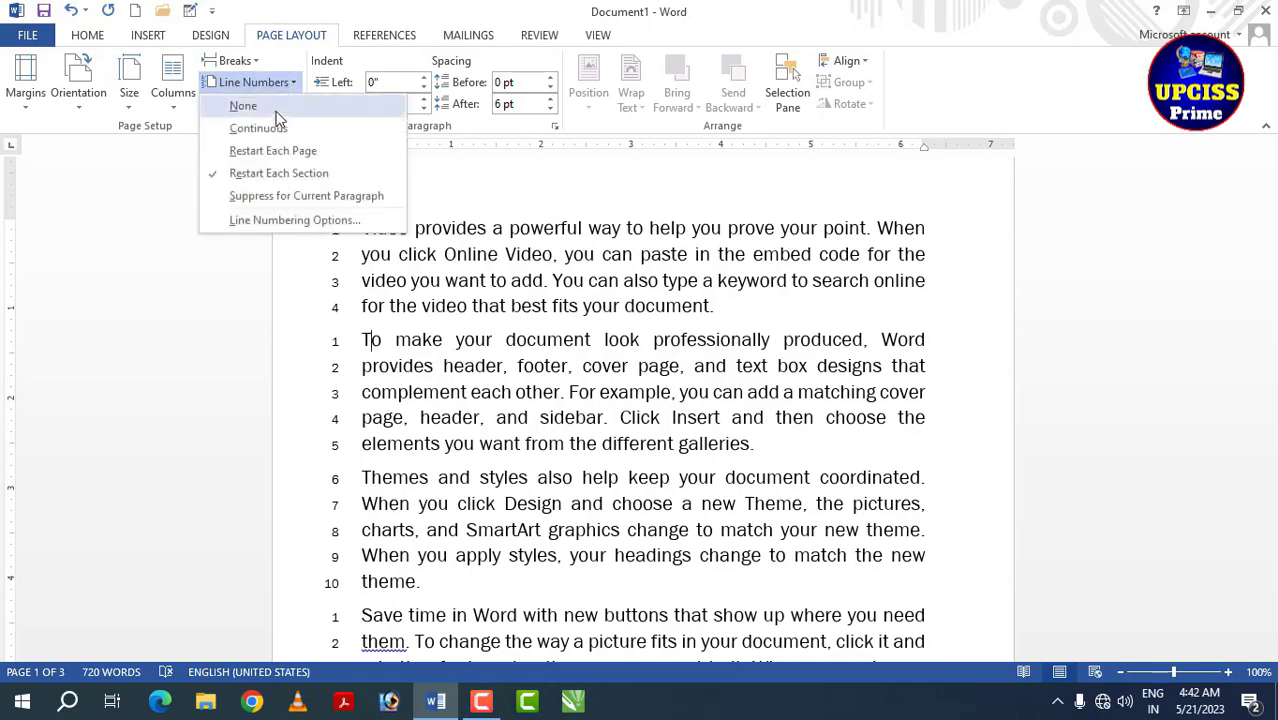
left_click(278, 106)
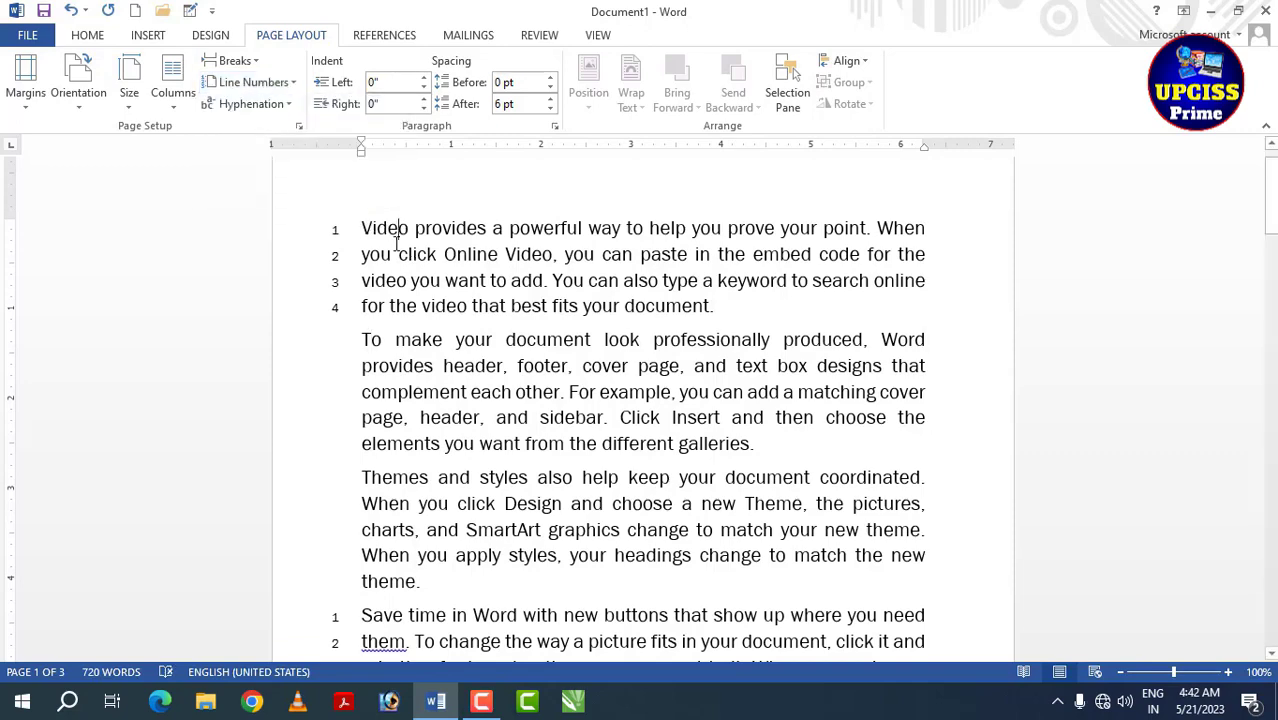
- Select the whole document and turn off line numbering in all its sections
key("ctrl+a")
left_click(293, 83)
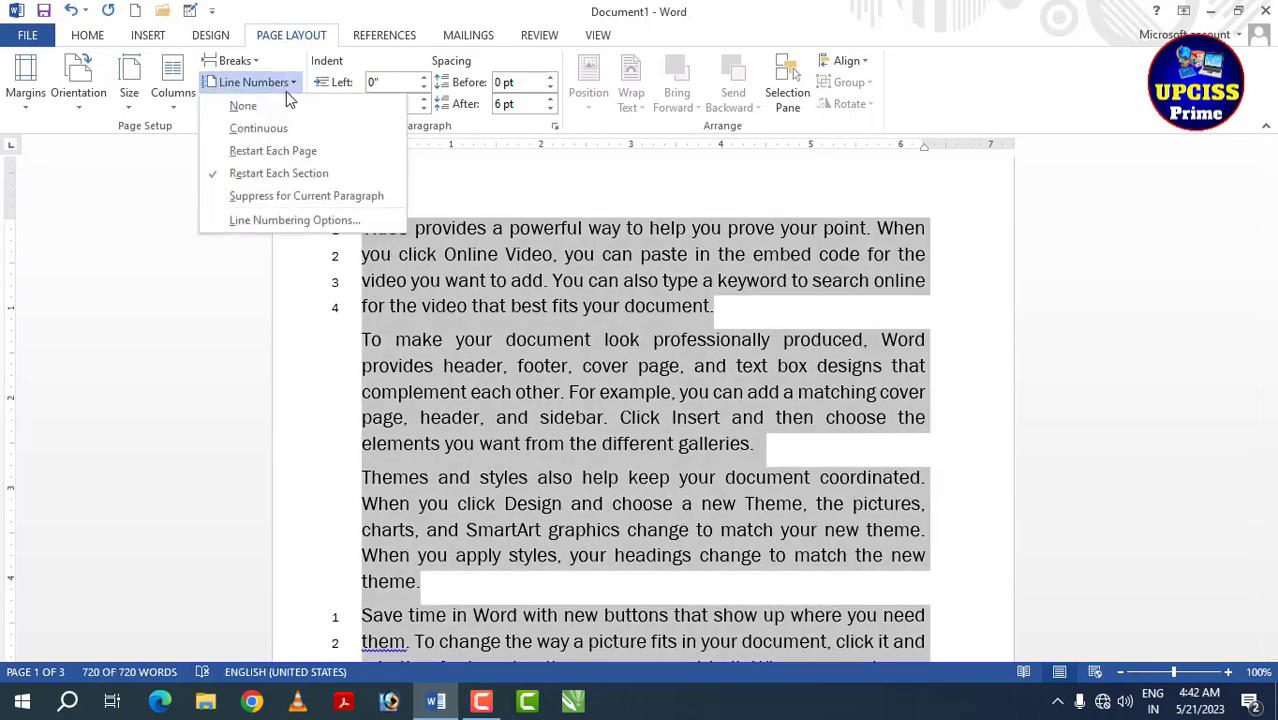
left_click(280, 106)
- Suppress line numbers for the first "Video provides a powerful way" paragraph
left_click(399, 260)
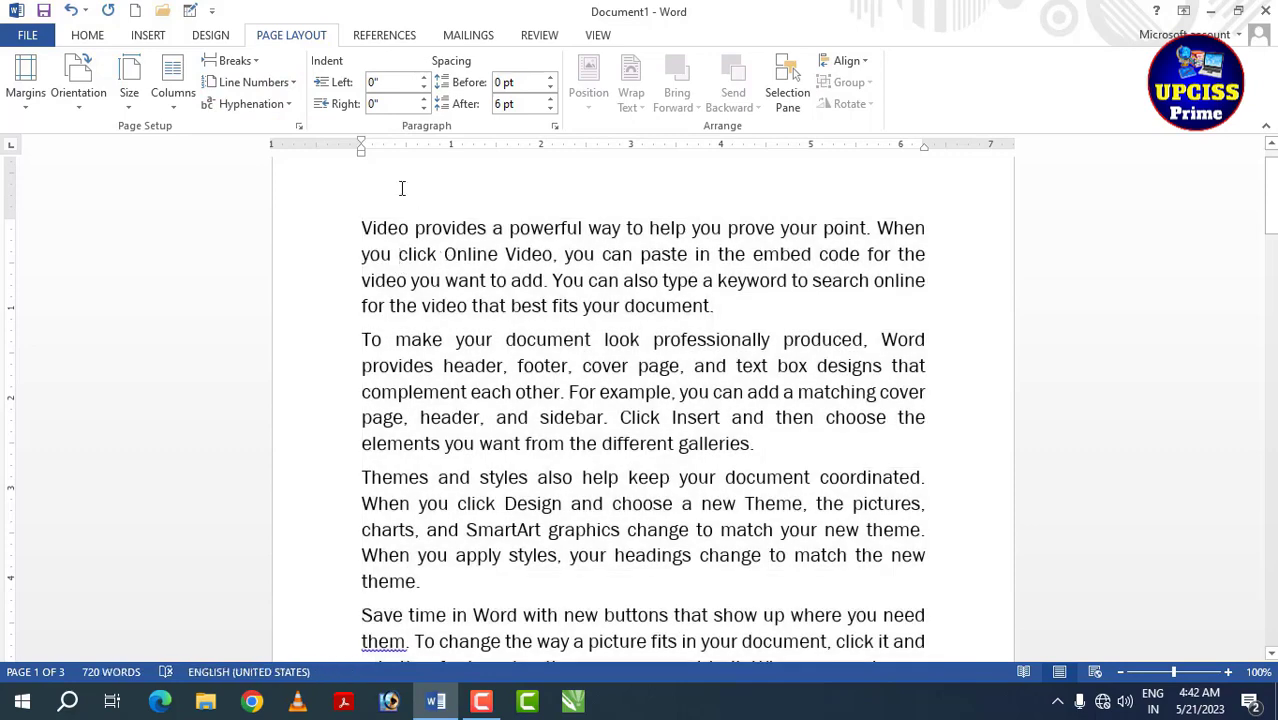
left_click(294, 83)
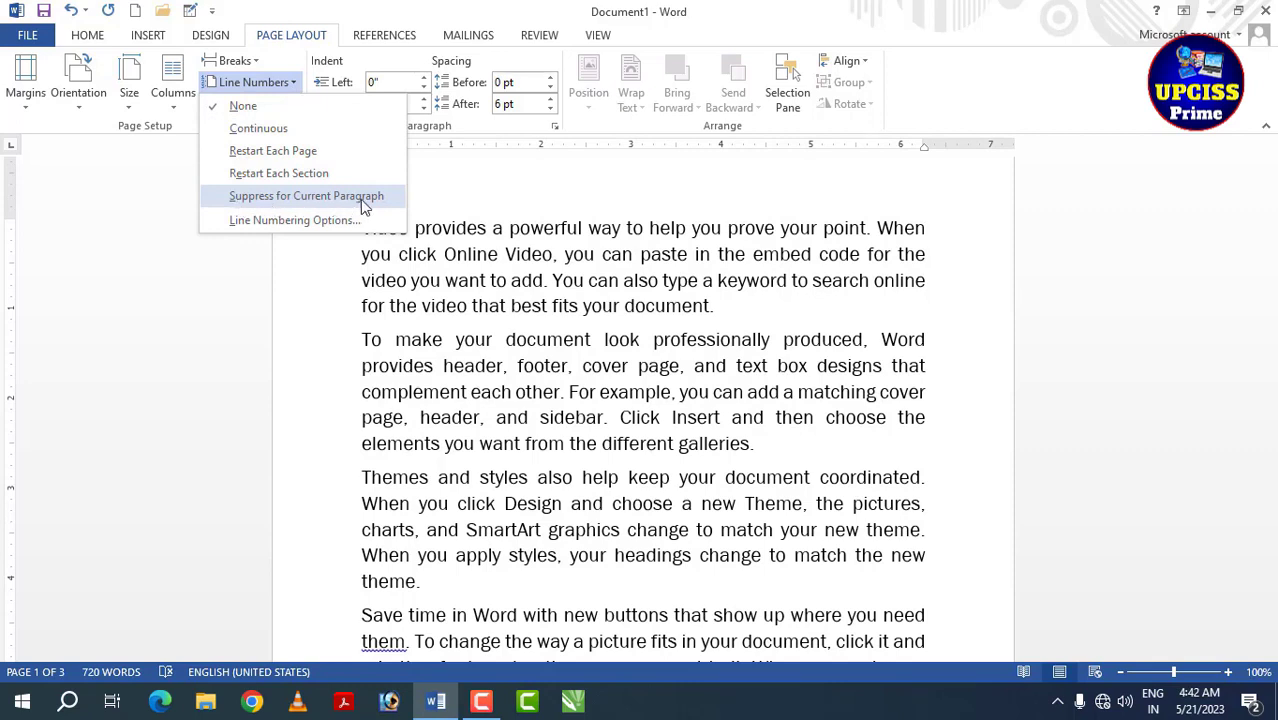
left_click(365, 206)
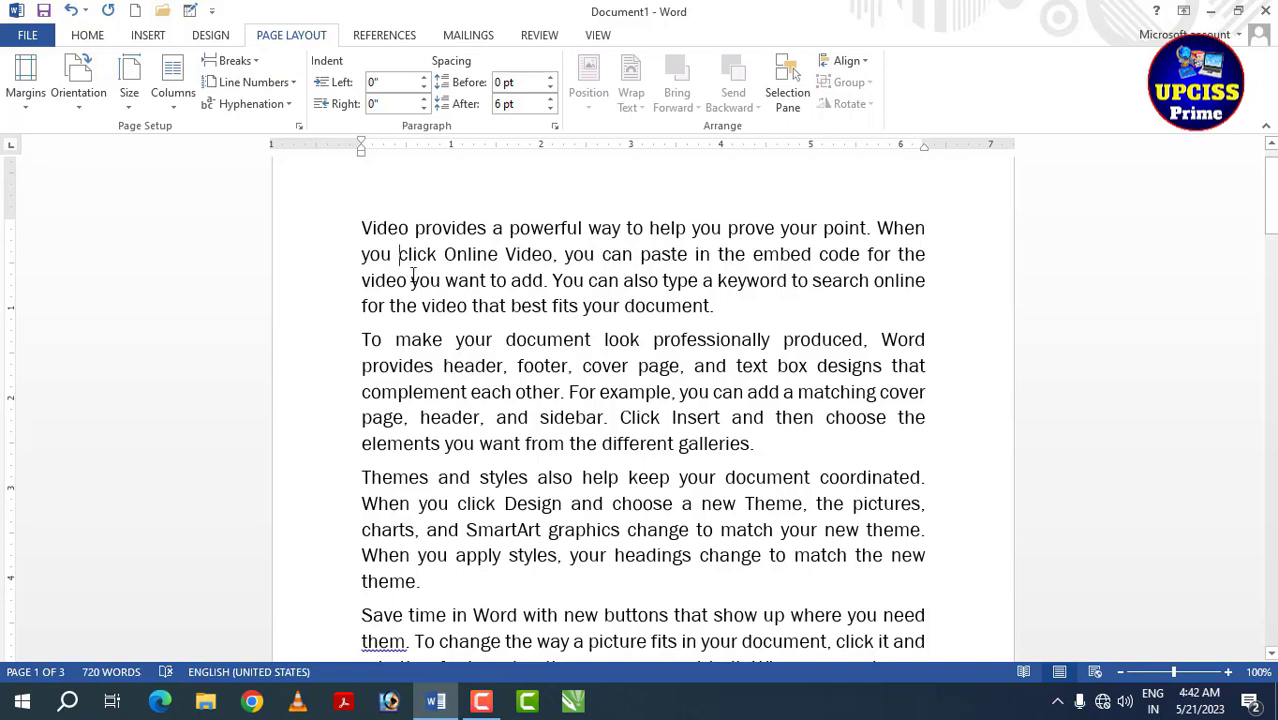
left_click(293, 83)
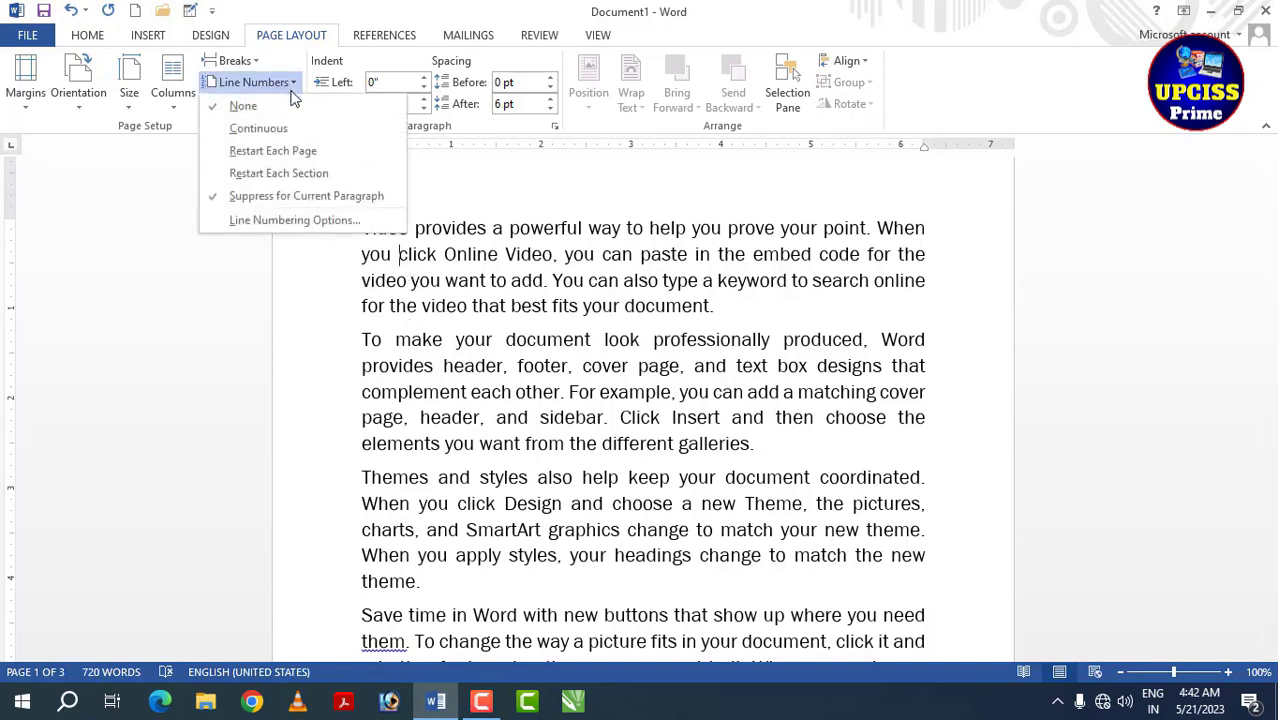
- Select the whole document and set its line numbering to Continuous
left_click(279, 174)
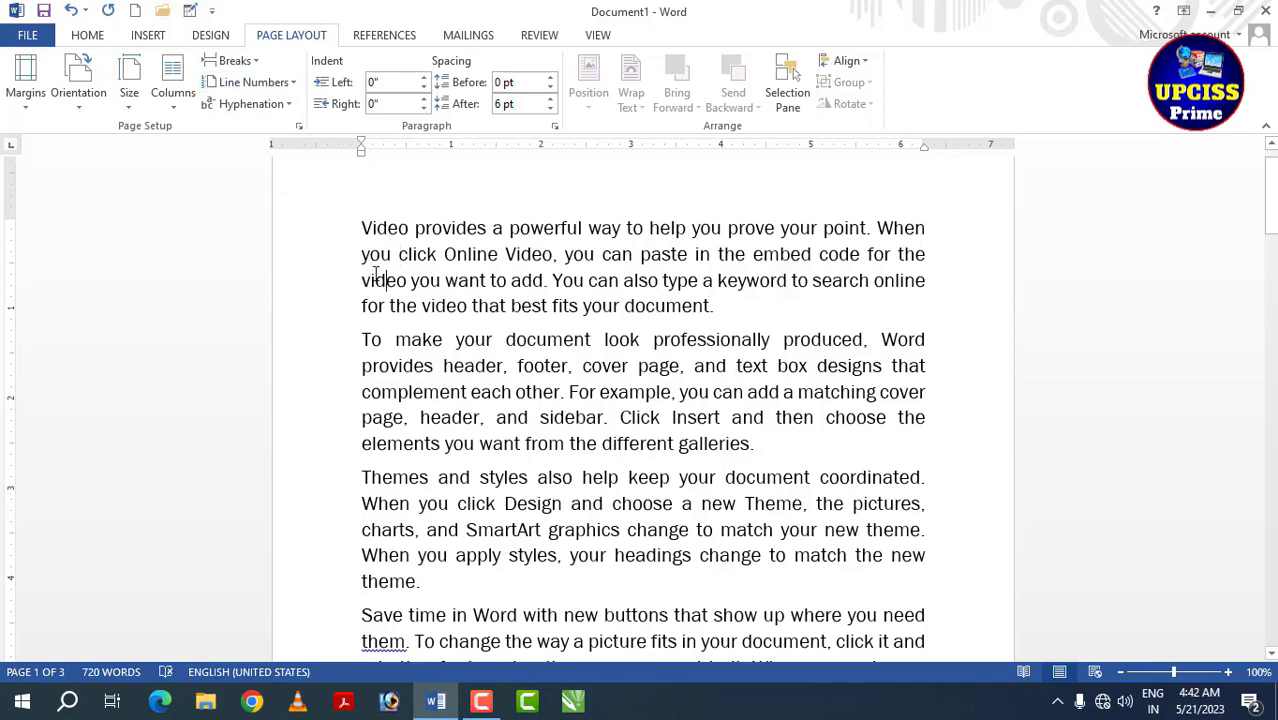
key("ctrl+a")
left_click(290, 83)
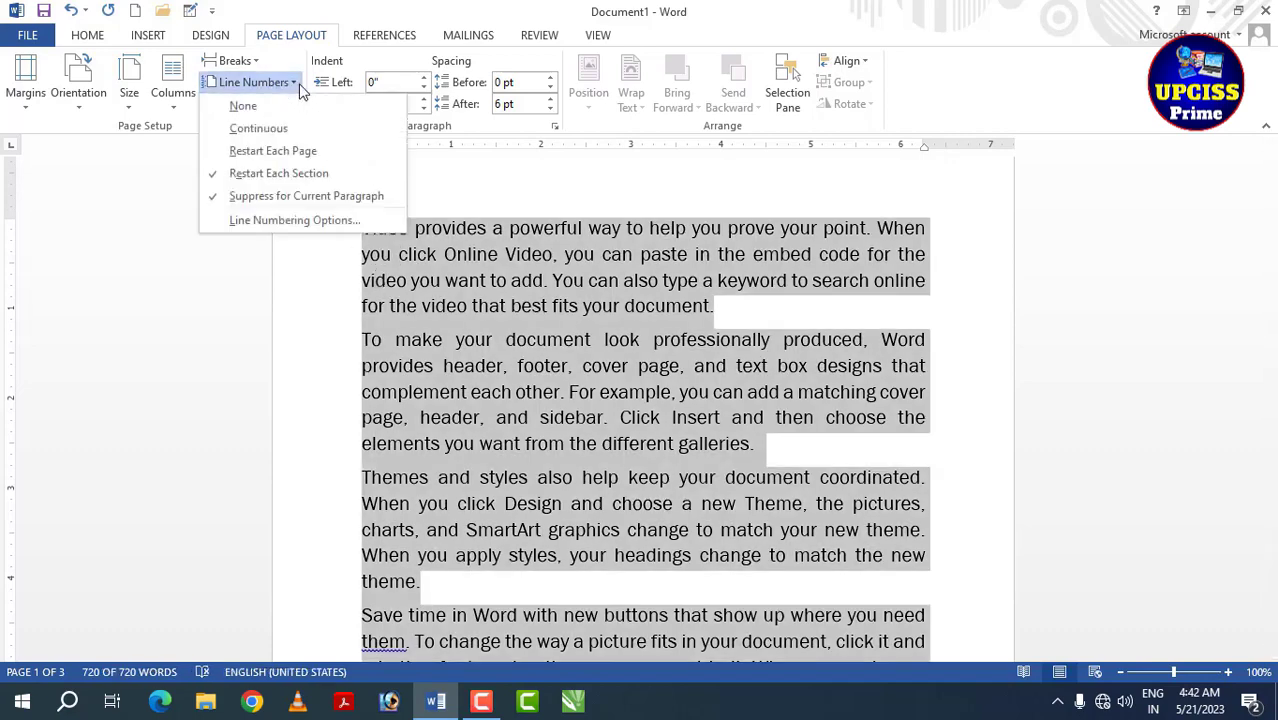
left_click(256, 129)
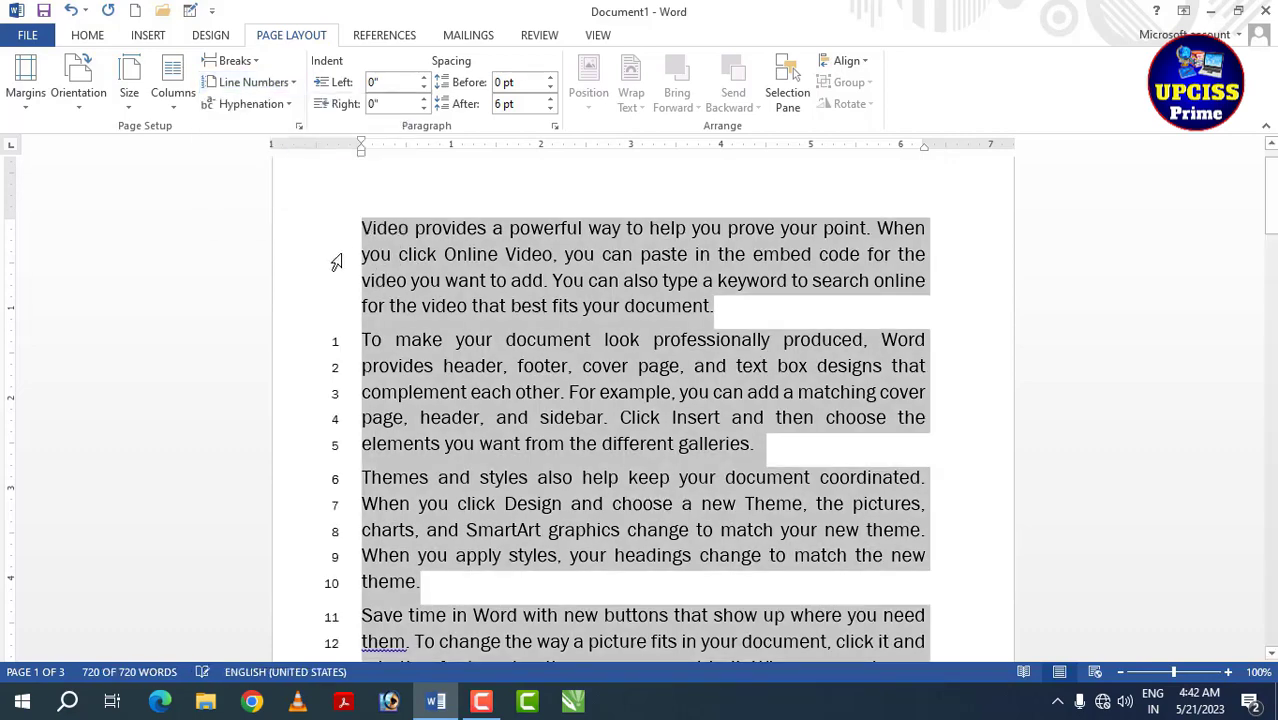
- Turn off line number suppression for the first "Video provides a powerful way" paragraph
left_click(370, 275)
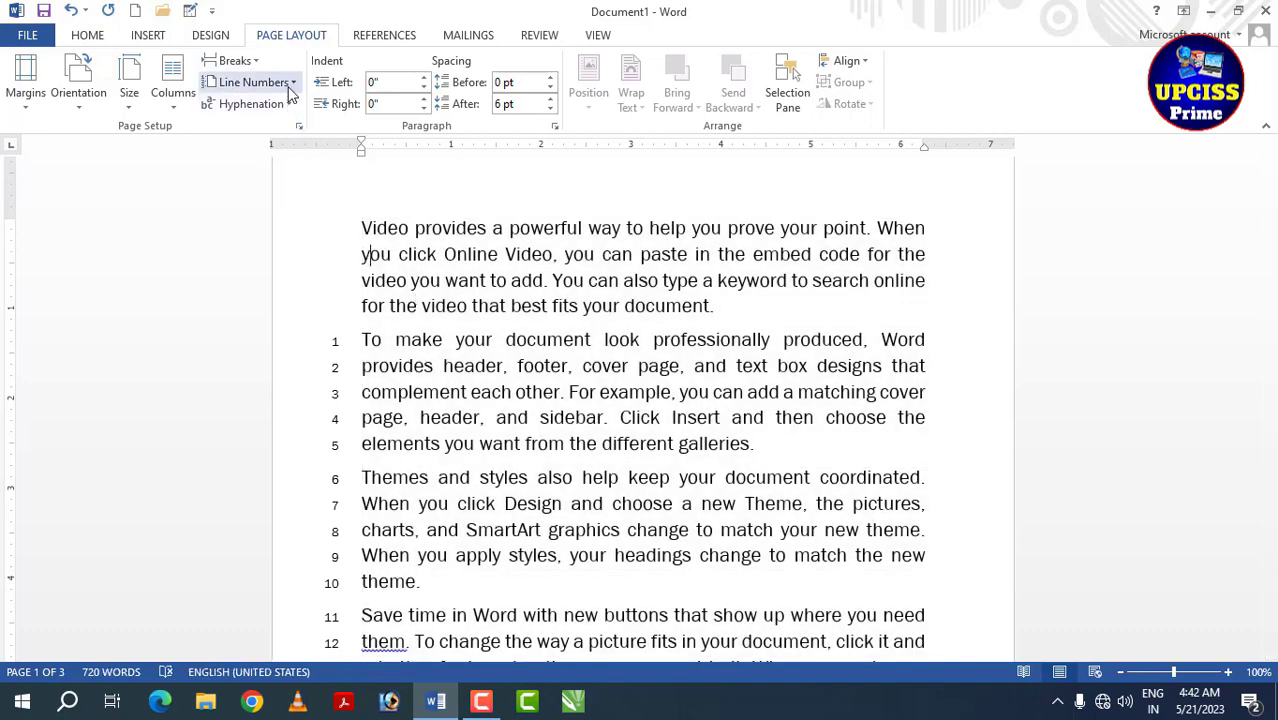
left_click(252, 82)
left_click(275, 197)
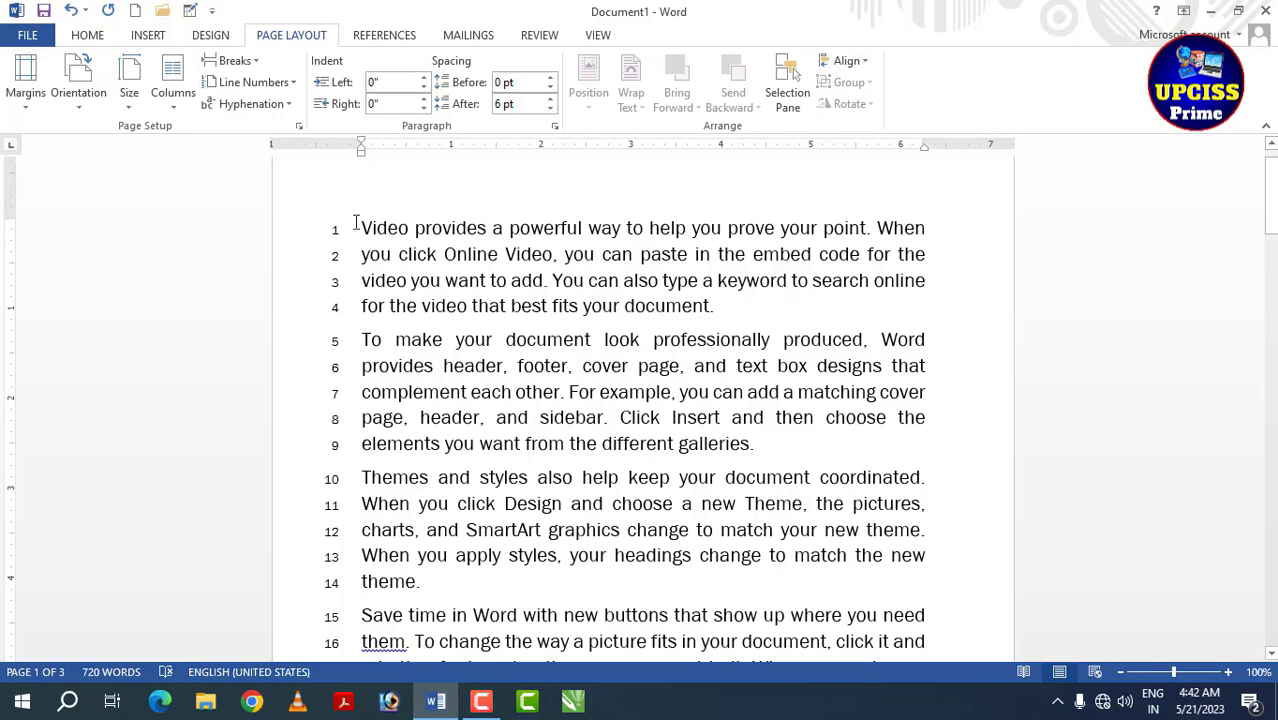
left_click_drag(361, 227, 465, 305)
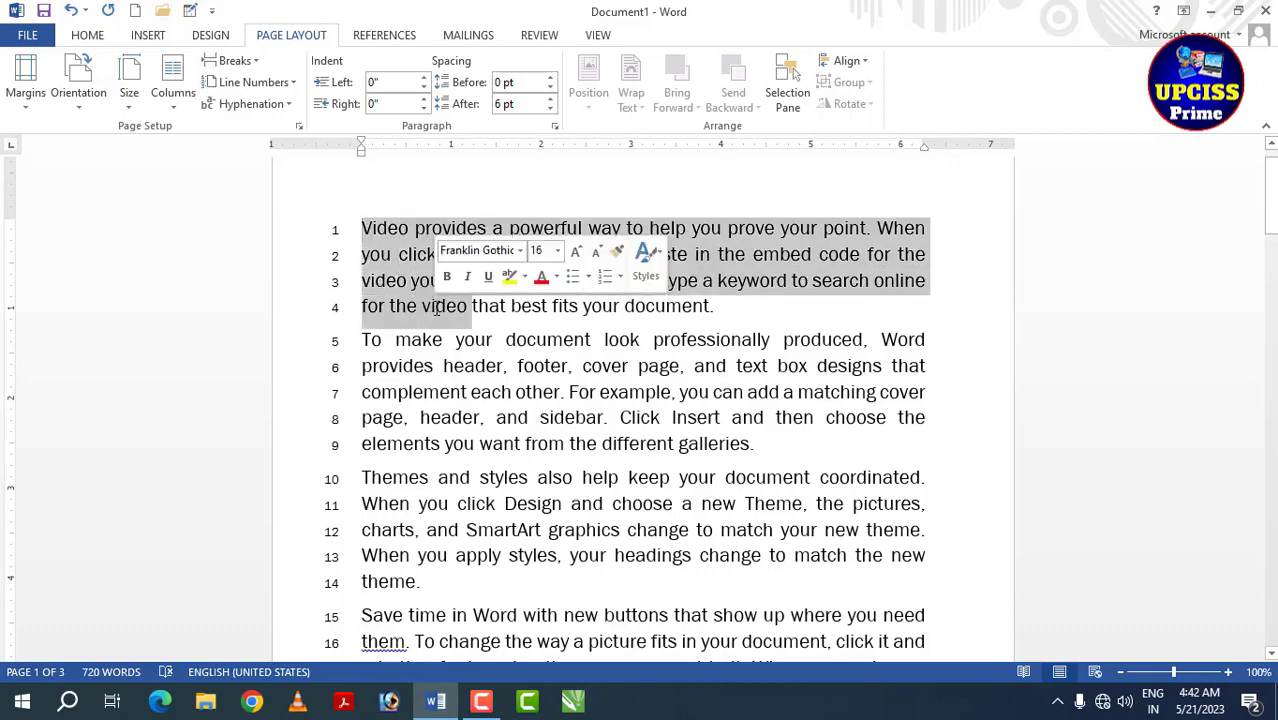
left_click(372, 340)
left_click_drag(372, 340, 404, 393)
left_click(408, 418)
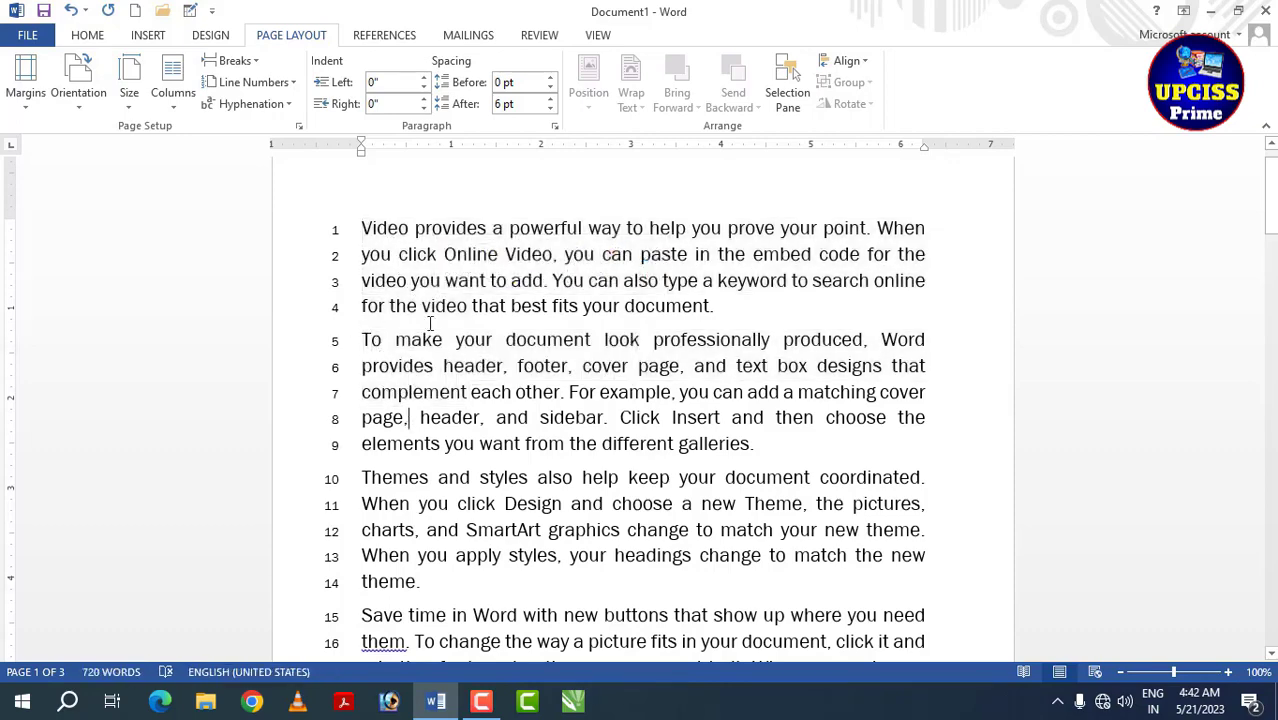
scroll(430, 323, "down", 1)
scroll(430, 323, "up", 1)
- Suppress line numbers for the "To make your document look" paragraph on the first page
left_click_drag(360, 294, 752, 400)
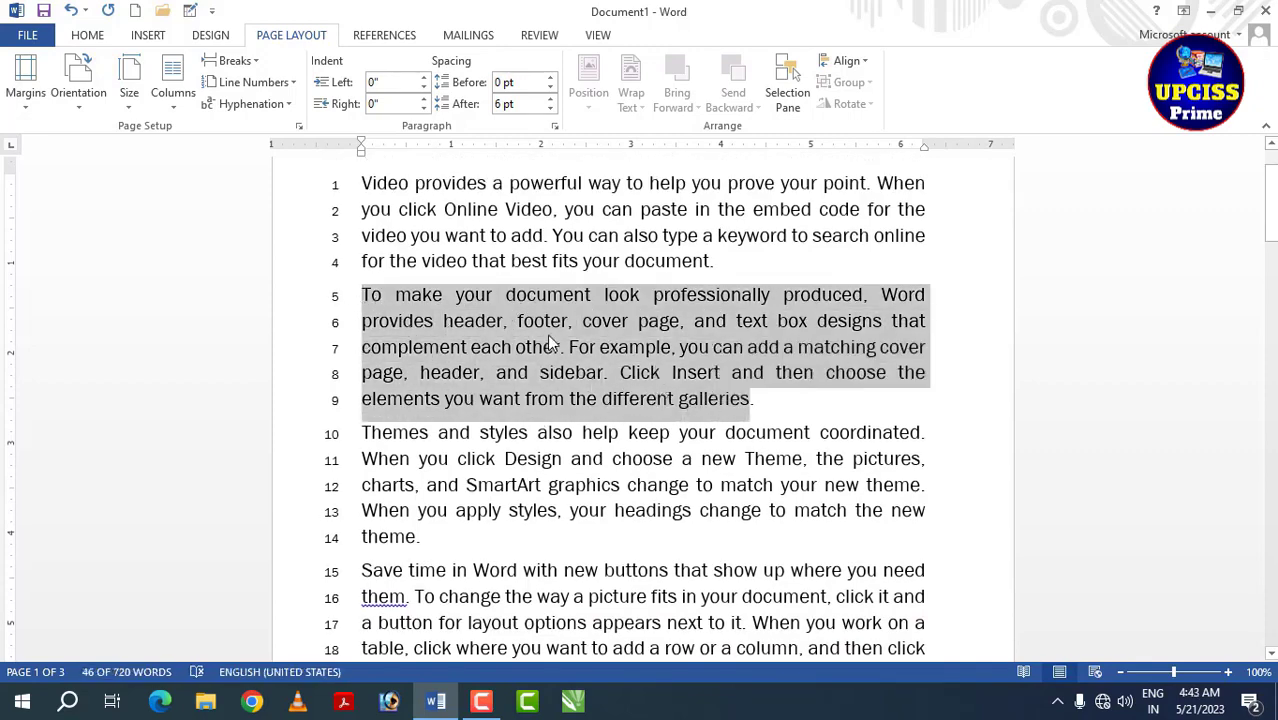
left_click(295, 84)
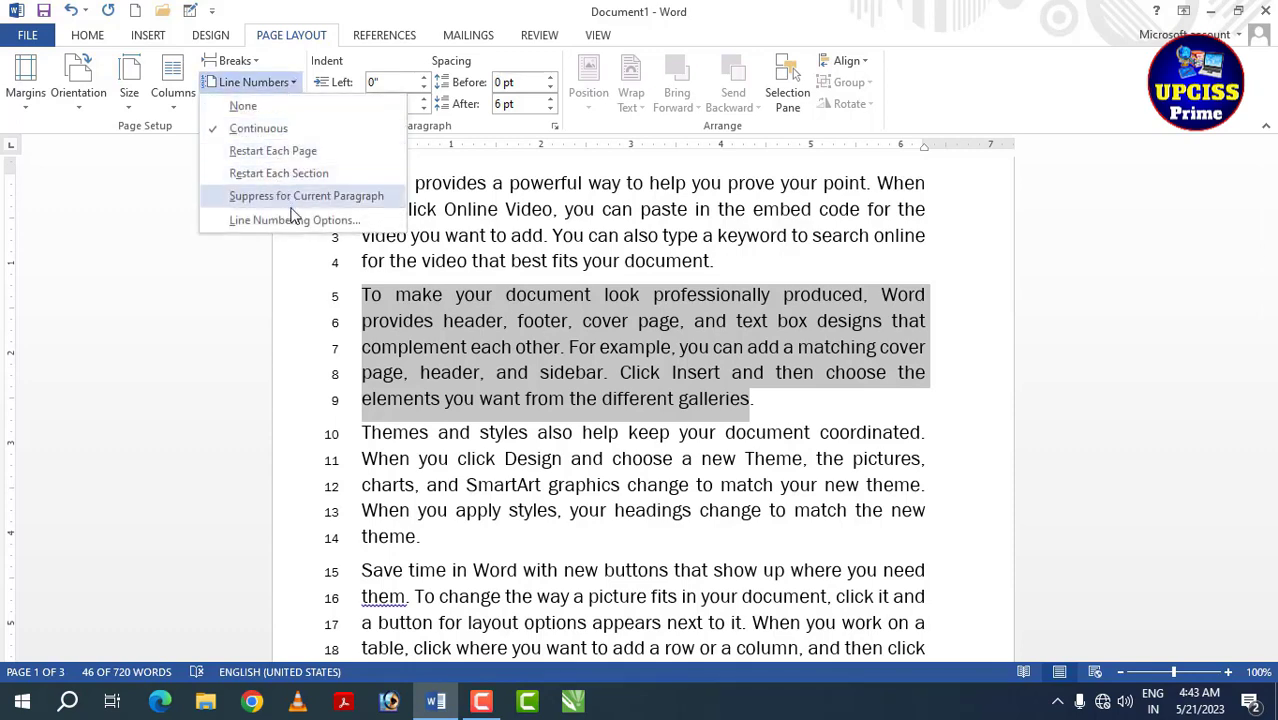
left_click(253, 197)
left_click(523, 298)
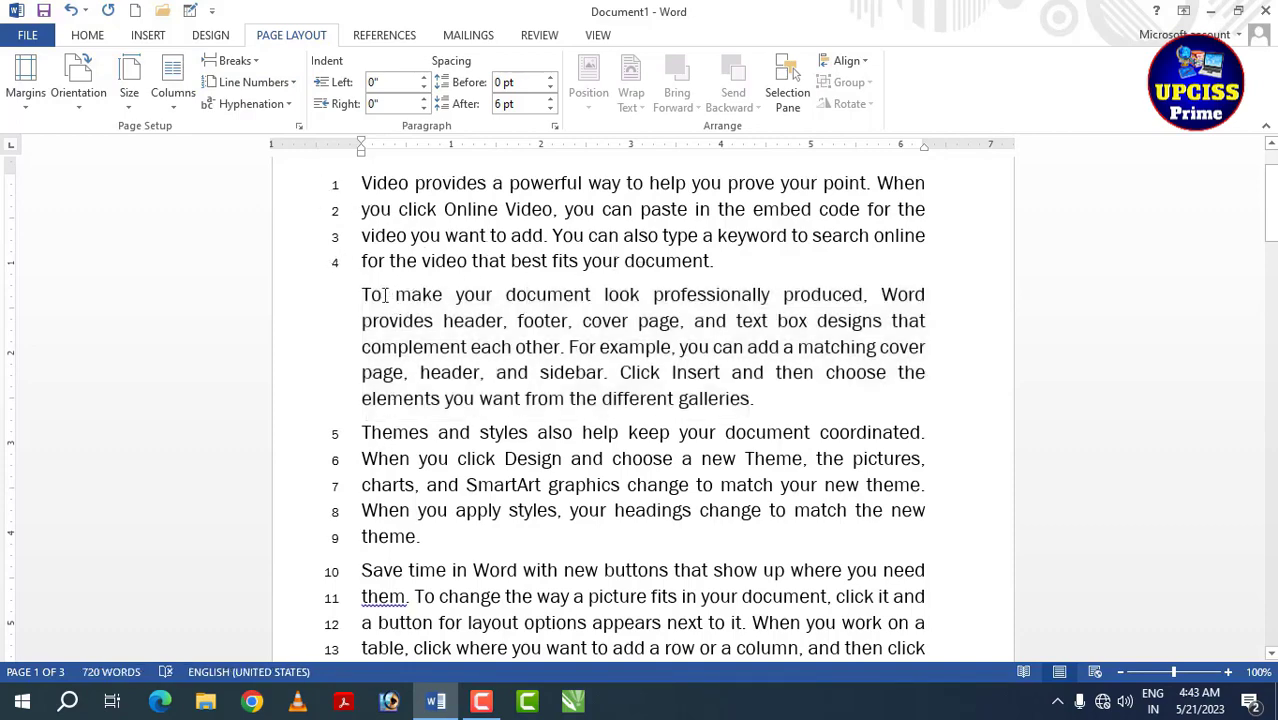
left_click_drag(363, 294, 754, 412)
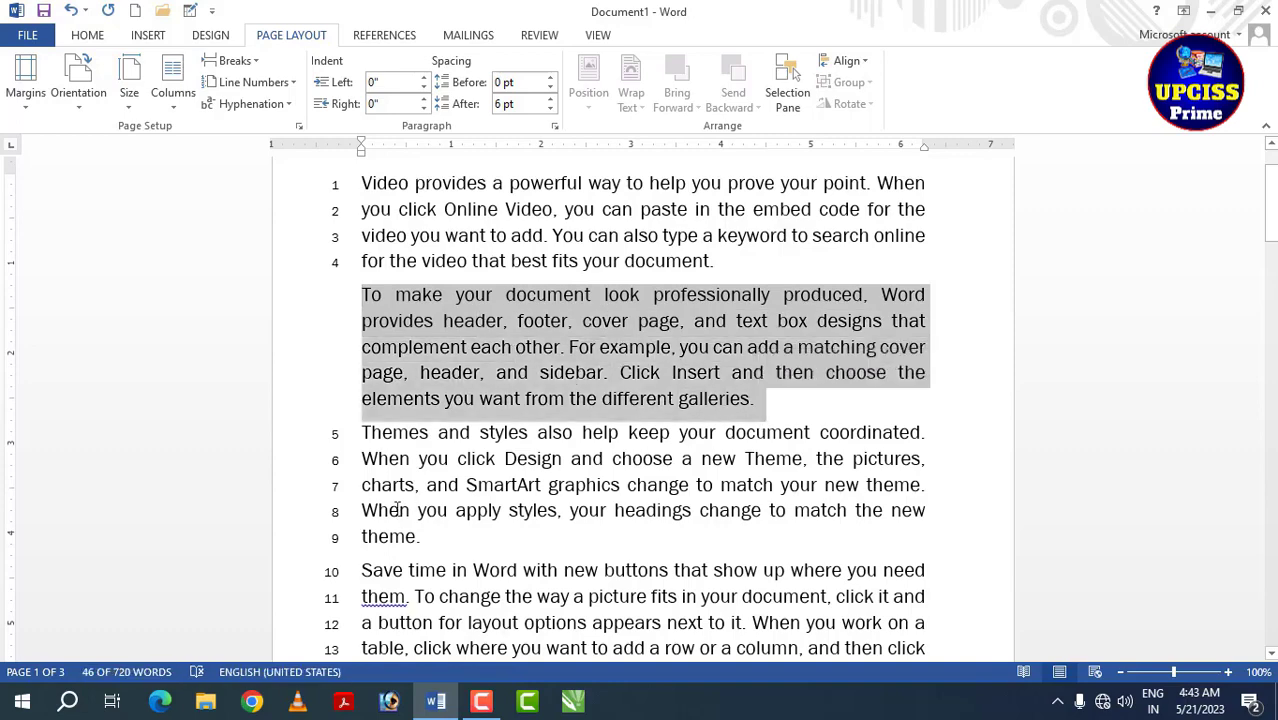
left_click_drag(339, 437, 458, 572)
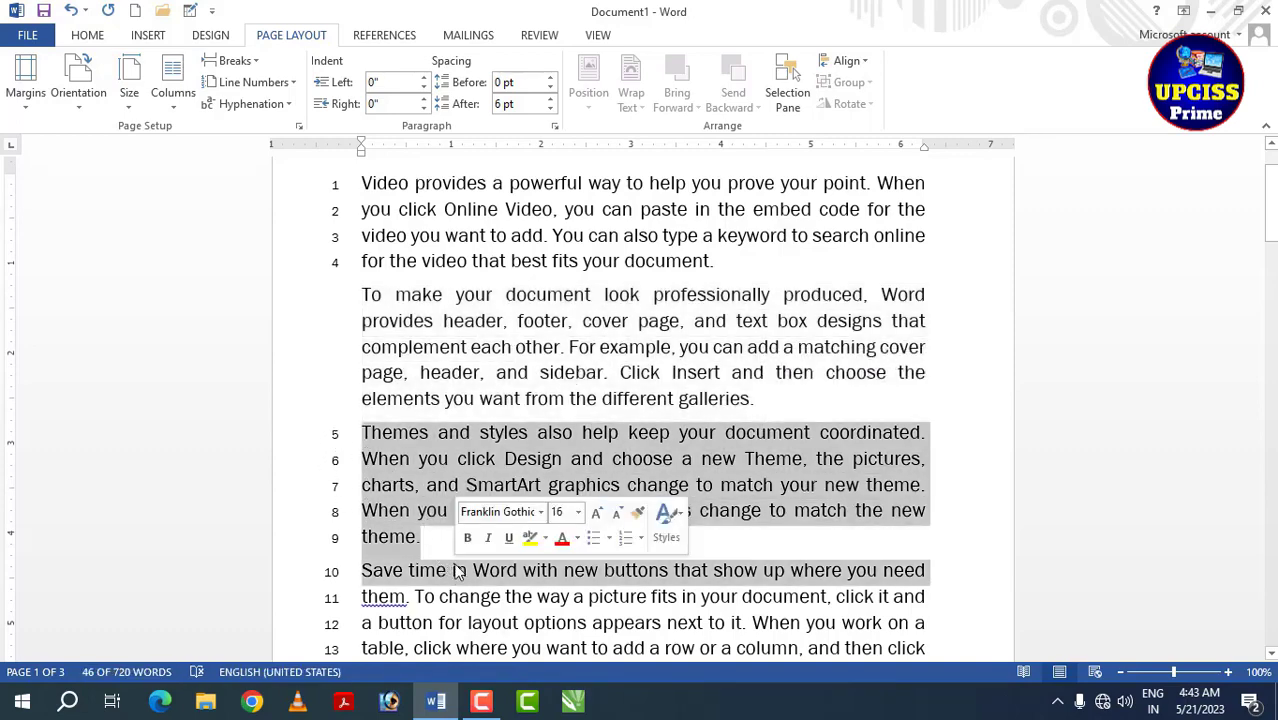
- Examine the section start choices in the line numbering options for this section, keeping Continuous
left_click(440, 322)
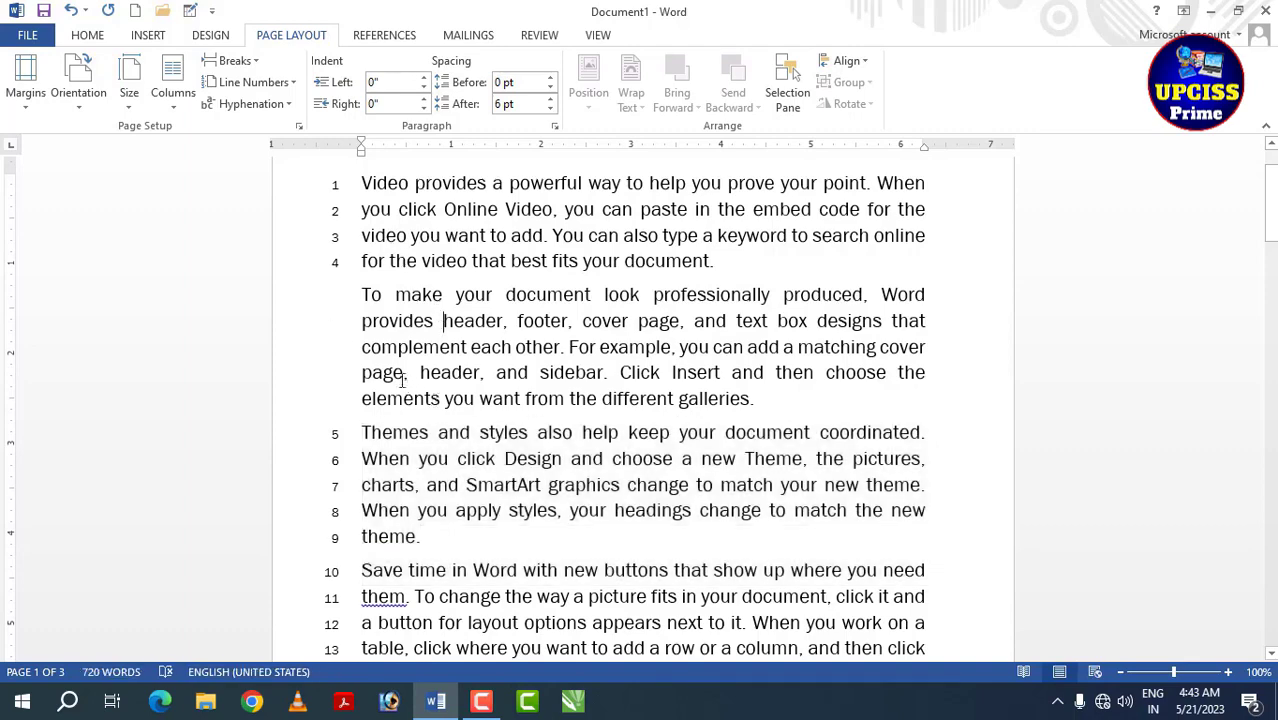
left_click(268, 82)
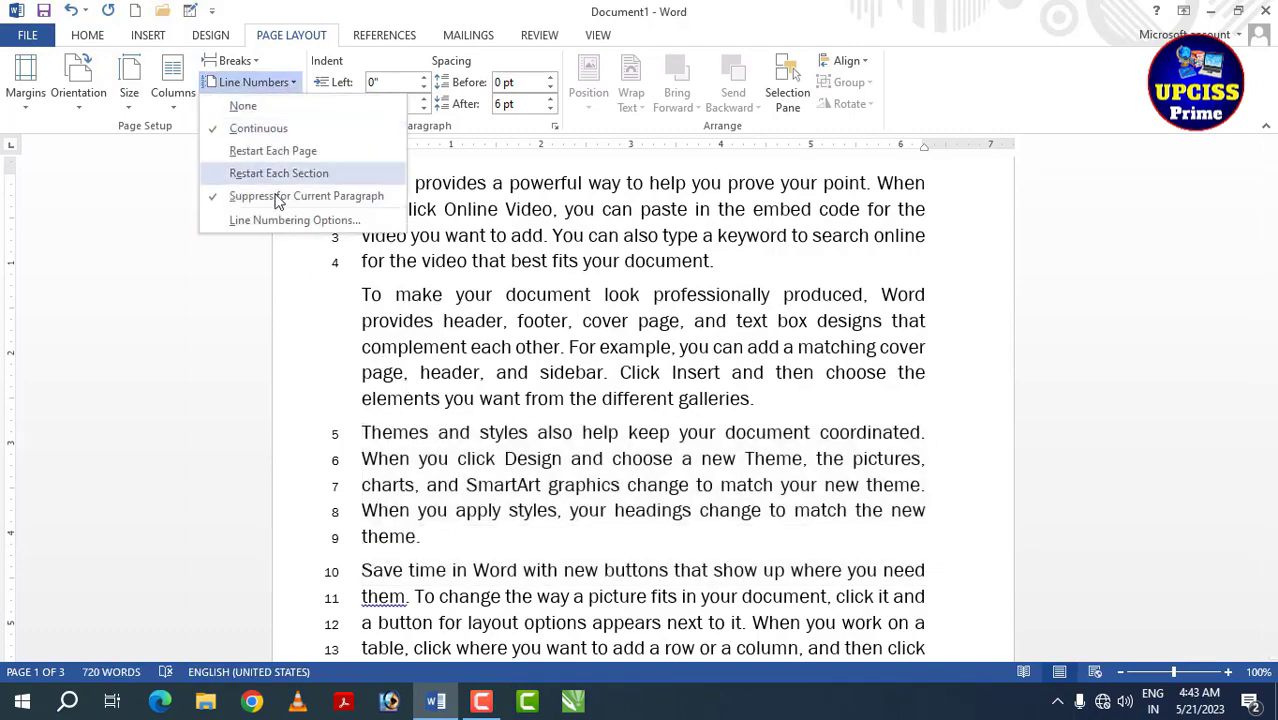
left_click(290, 220)
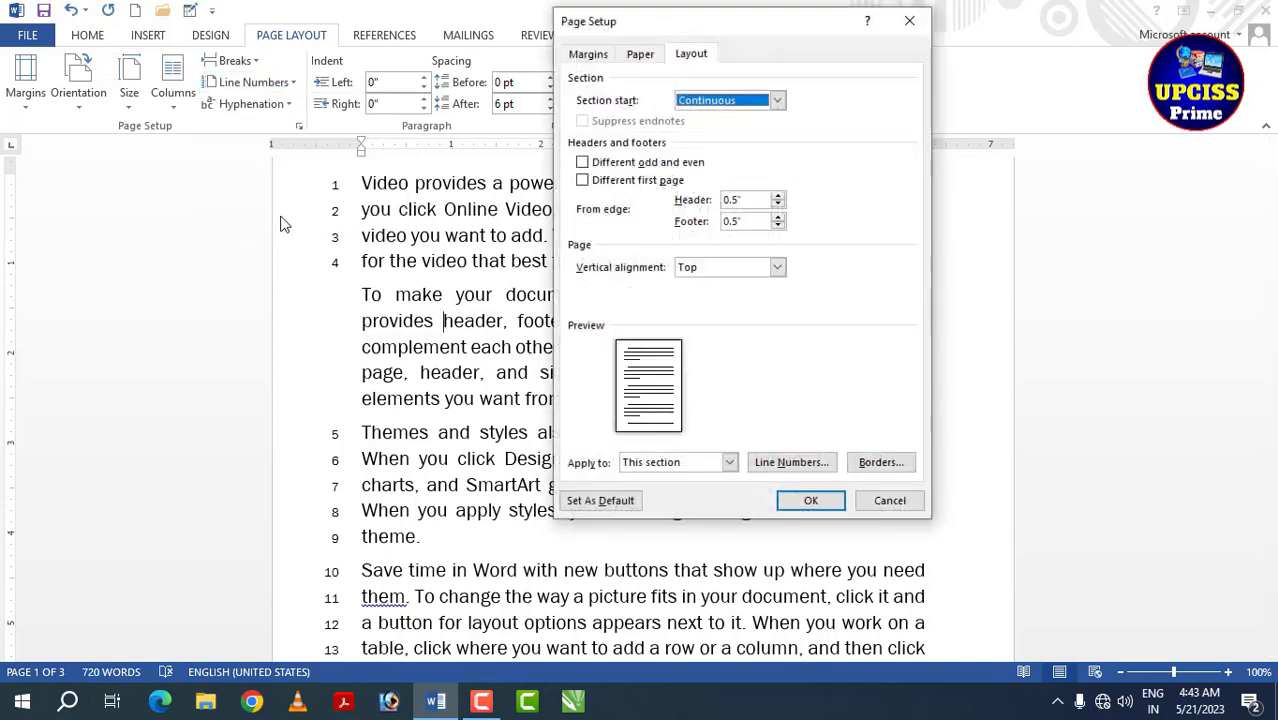
left_click(777, 101)
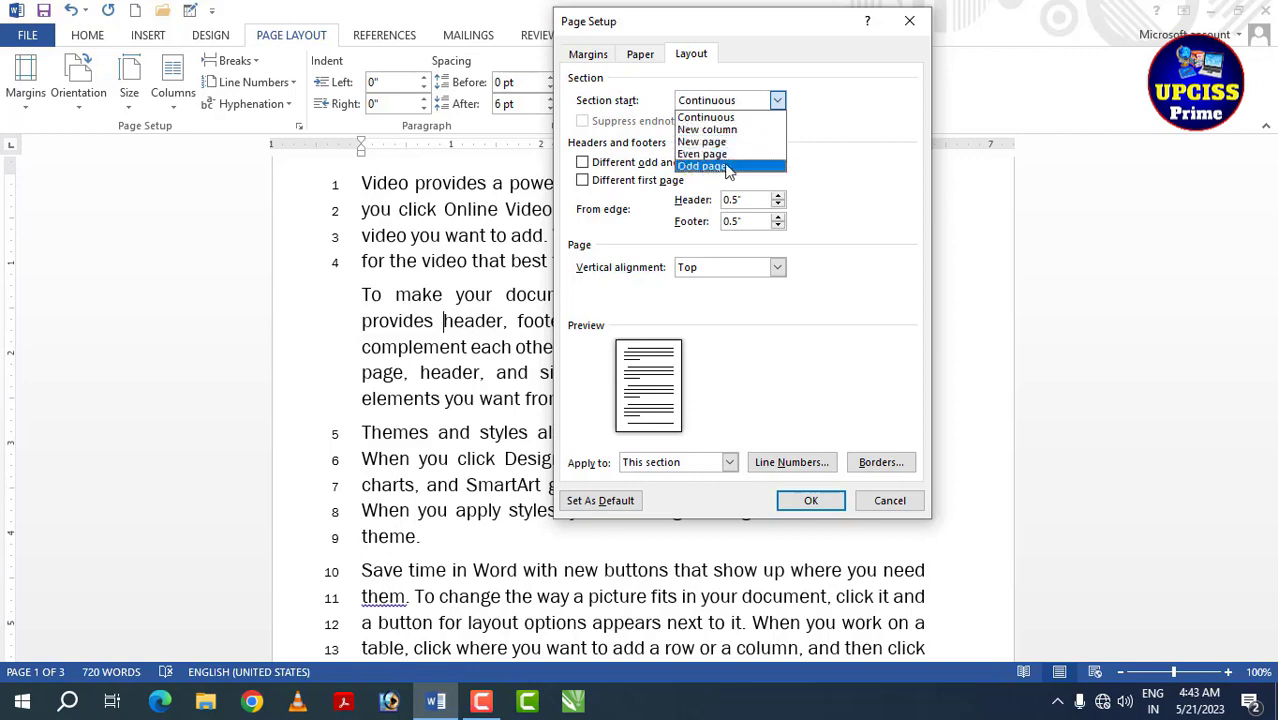
left_click(787, 107)
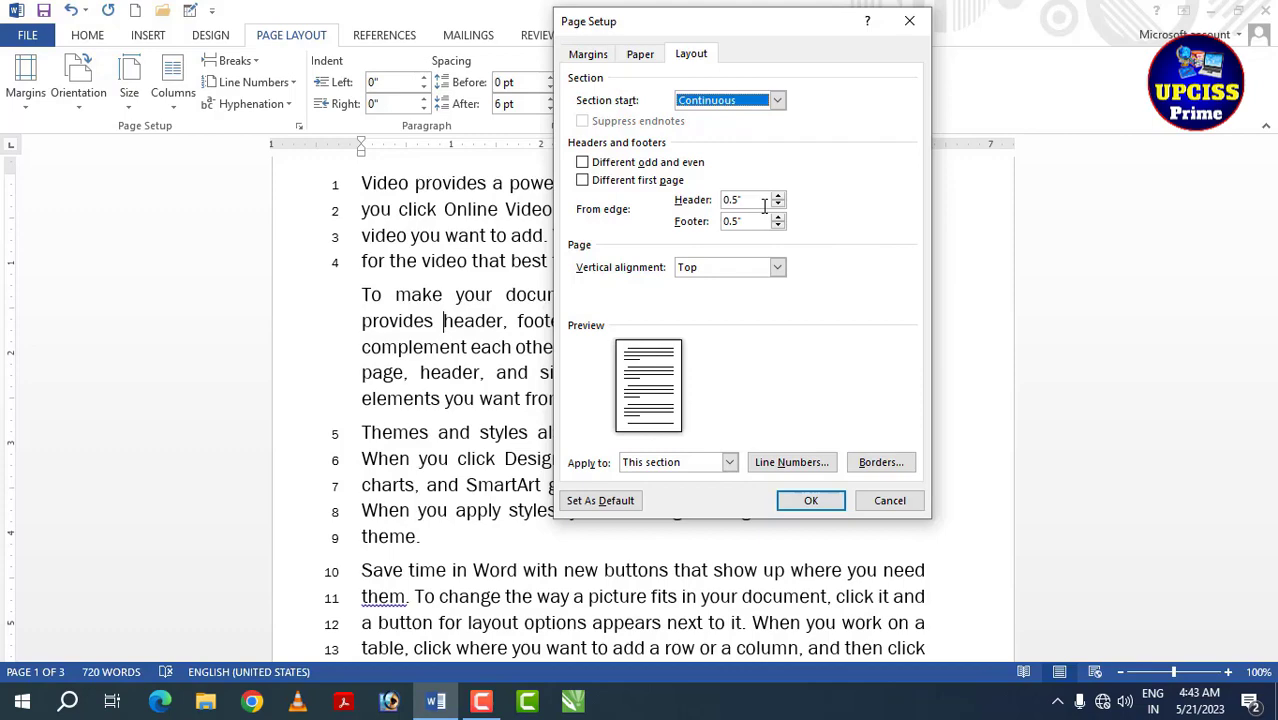
left_click(808, 501)
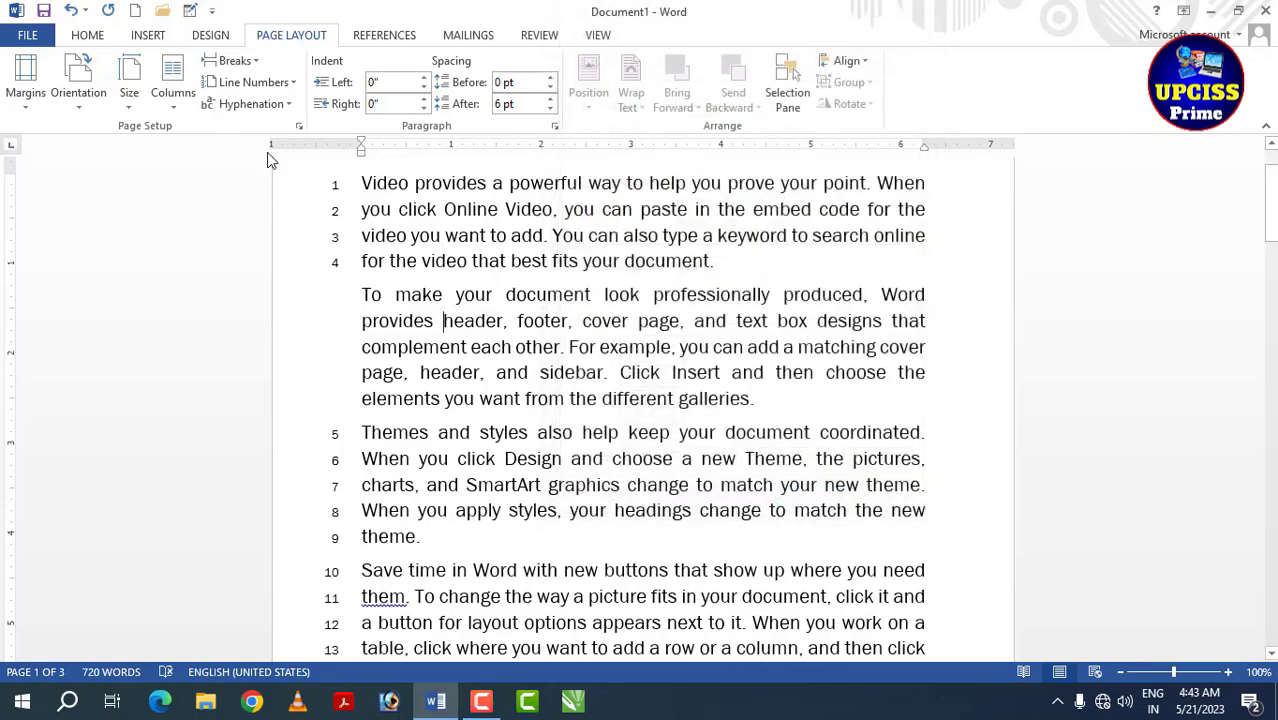
- Select the whole document and set its line numbering to None
triple_click(320, 208)
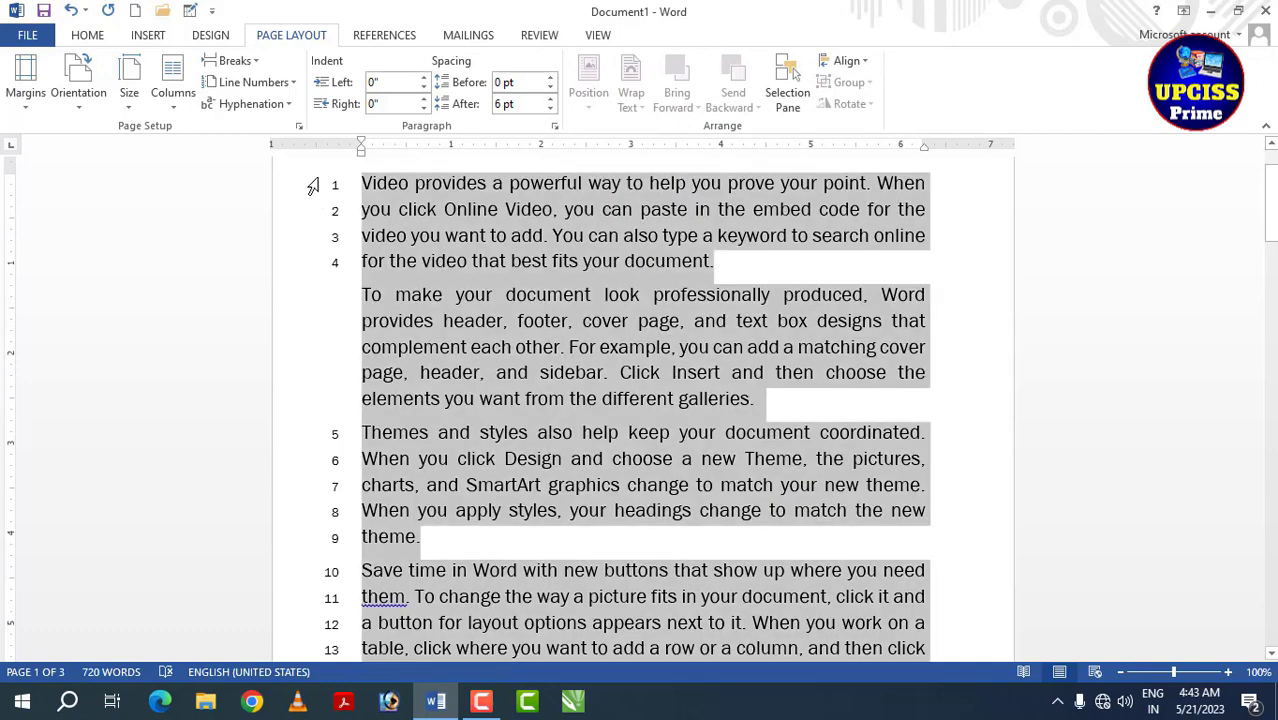
left_click(253, 82)
left_click(245, 103)
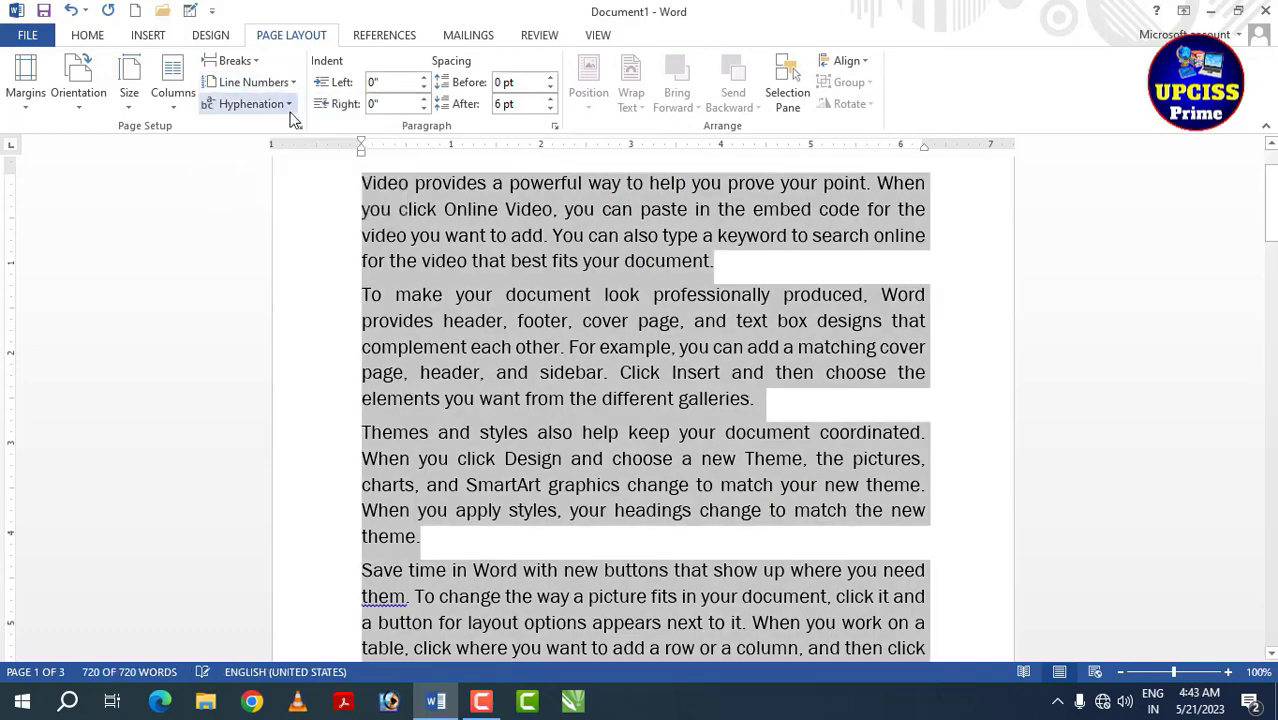
- Add a hyphenated full name at the end of the first paragraph as an example, and delete it
left_click(515, 346)
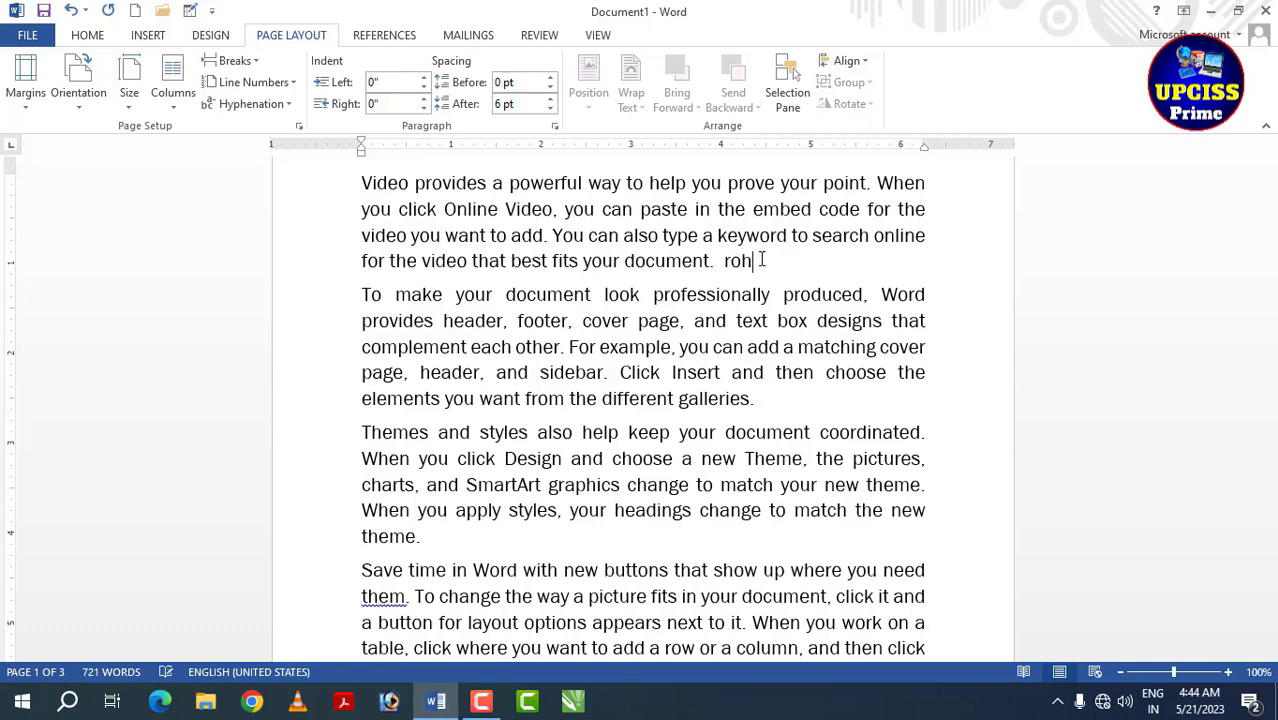
type("-kumar")
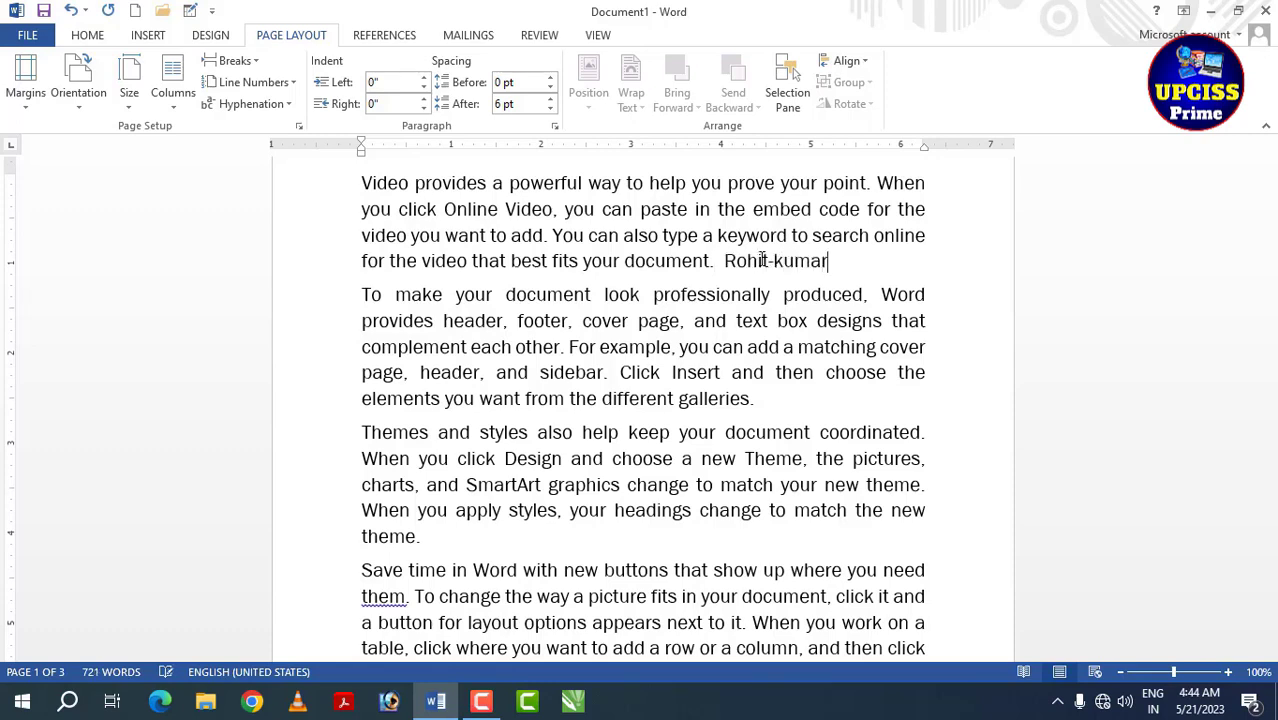
left_click_drag(842, 259, 630, 254)
key("BackSpace")
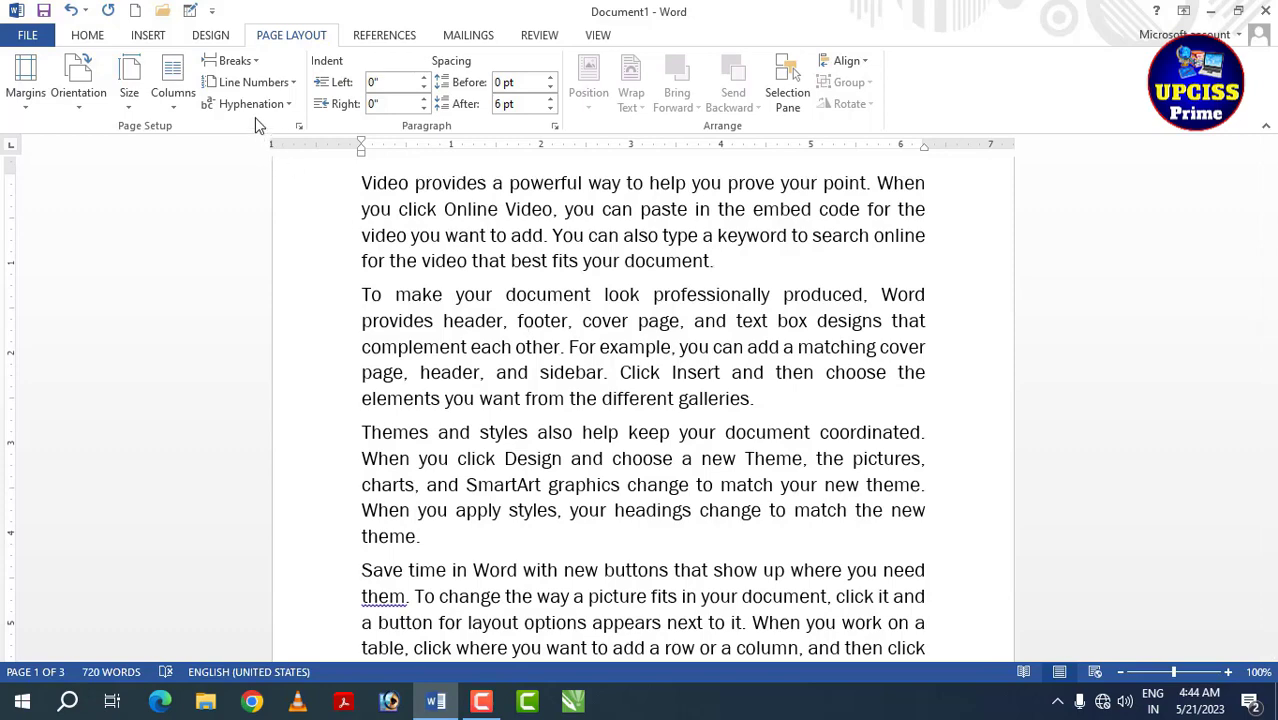
- Try automatic hyphenation on the whole document, check the split word "provides" in the second paragraph, and undo the hyphenation
key("ctrl+a")
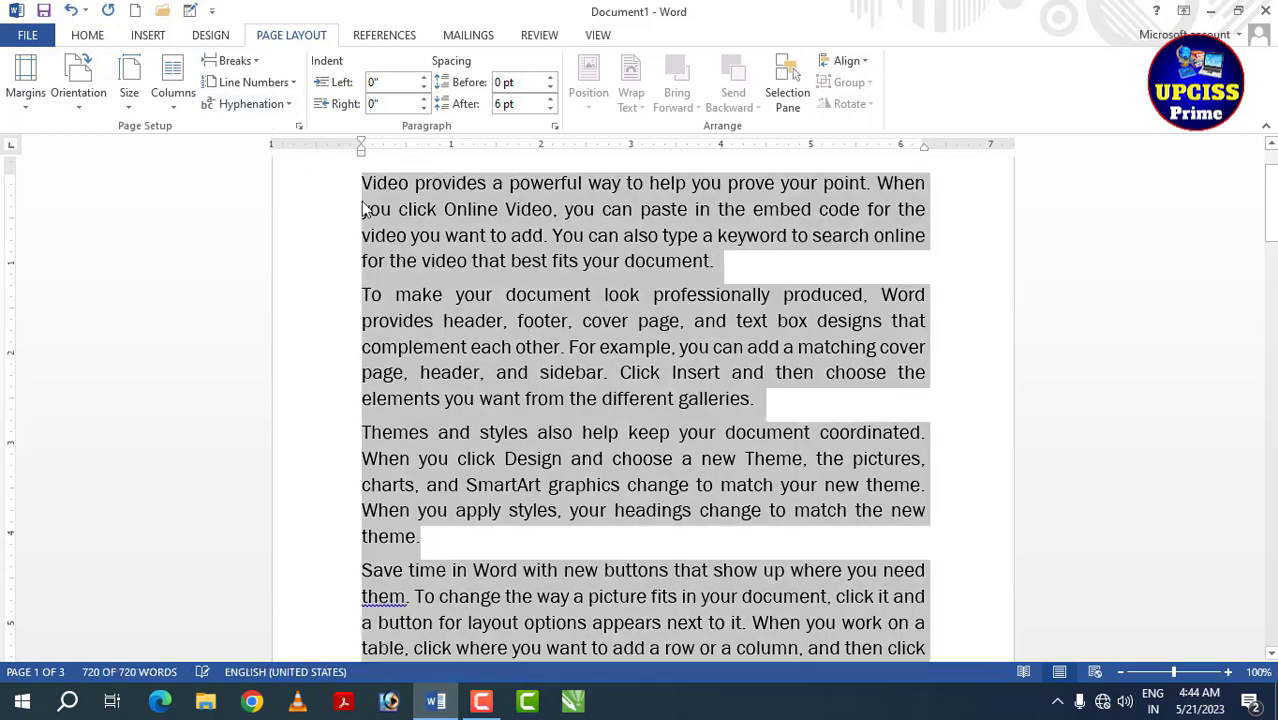
left_click(270, 104)
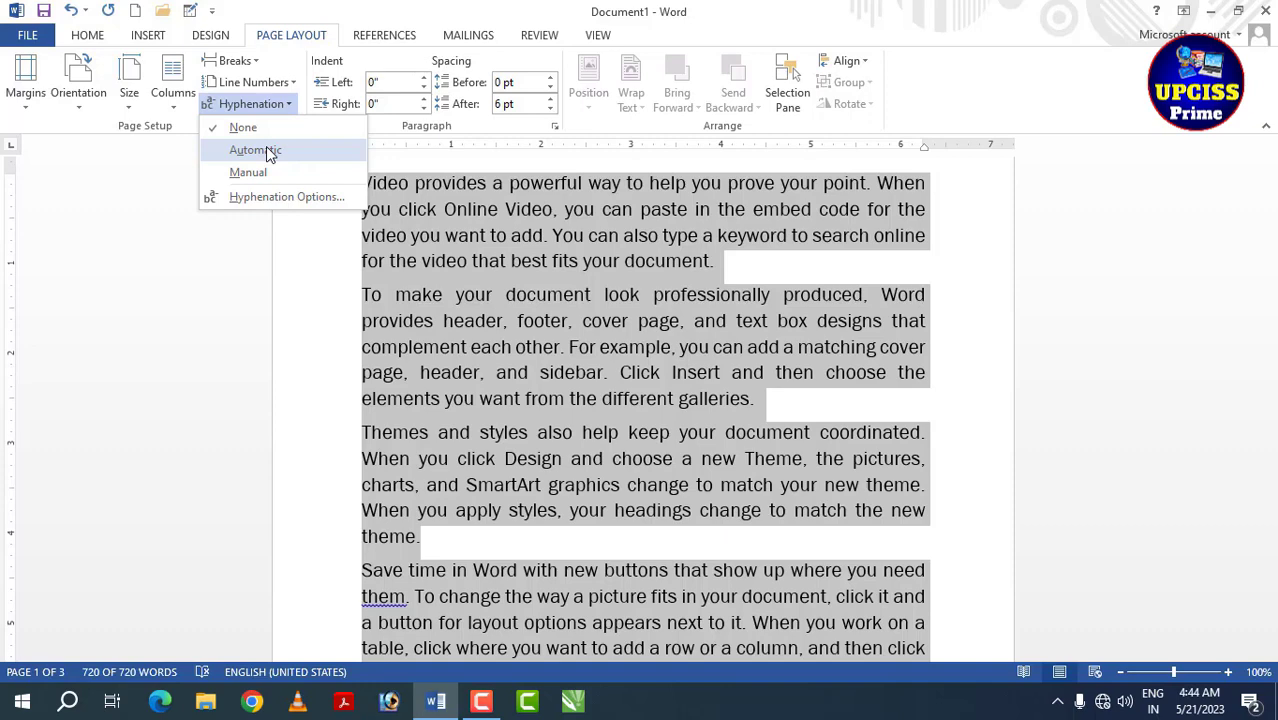
left_click(268, 152)
left_click(748, 300)
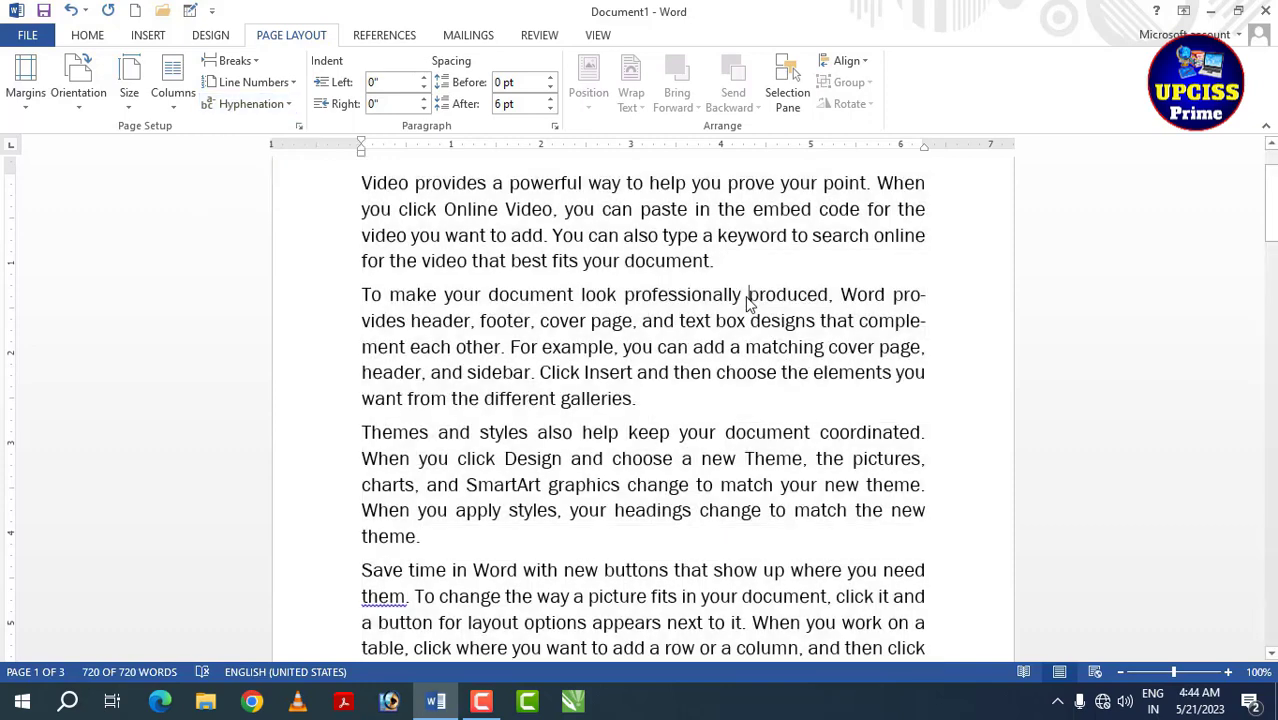
double_click(910, 295)
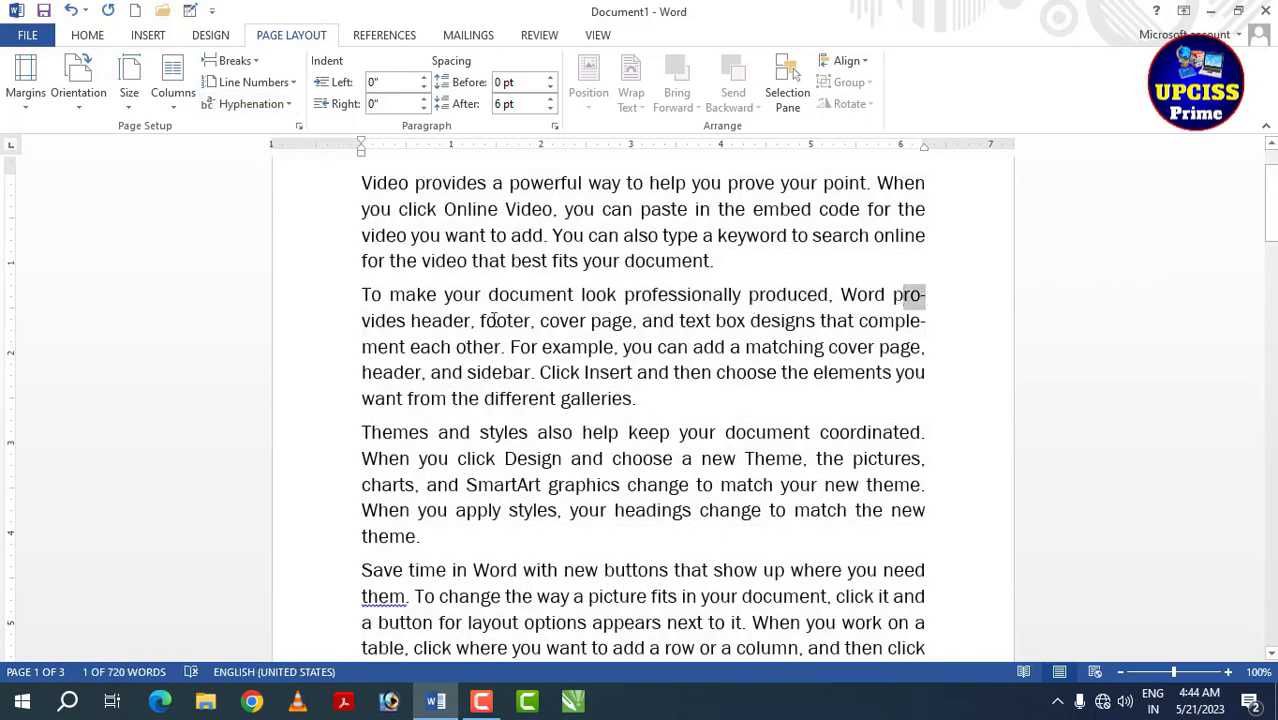
left_click_drag(406, 323, 283, 323)
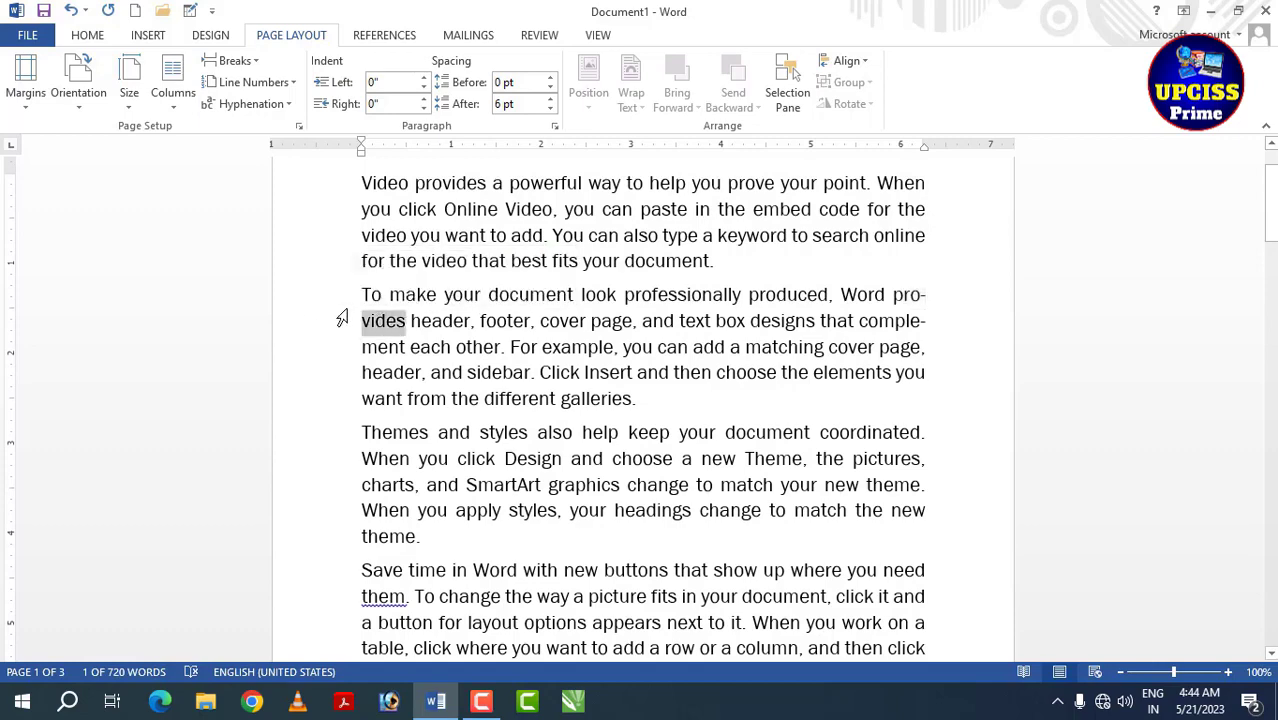
key("ctrl+z")
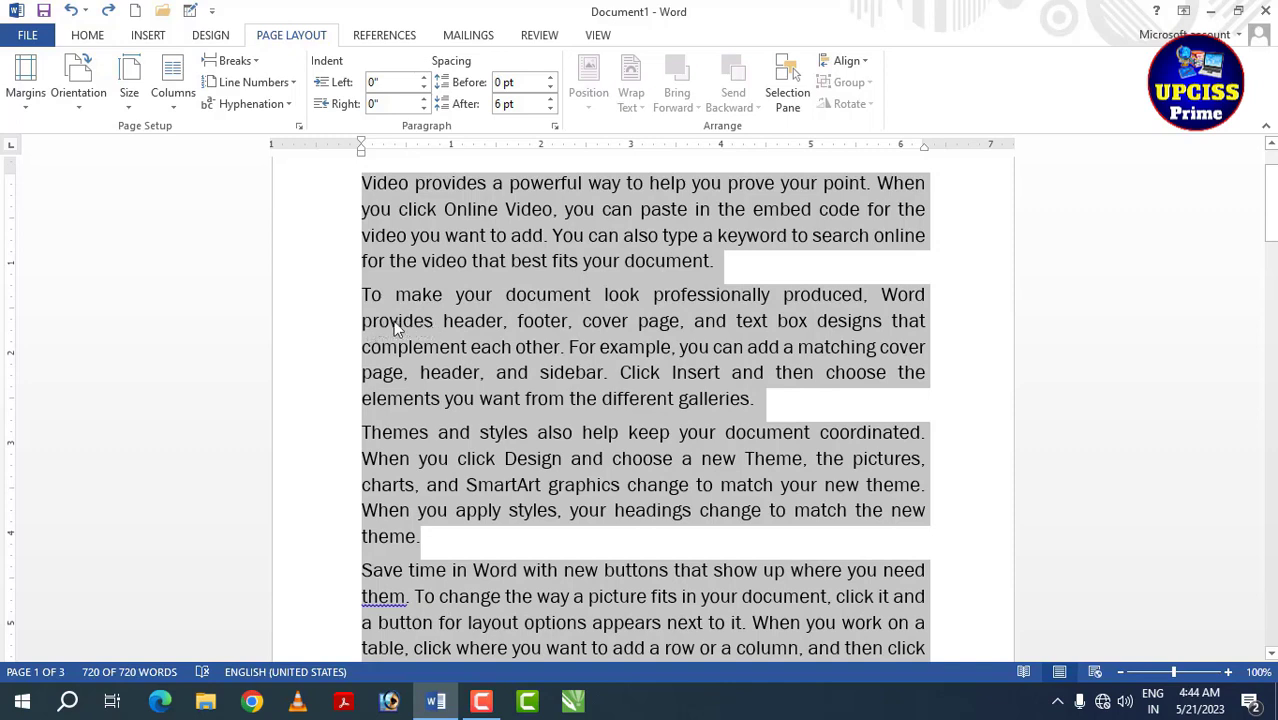
- Set the document's hyphenation to Automatic and check the line-end word breaks down the first page
left_click(289, 104)
left_click(252, 150)
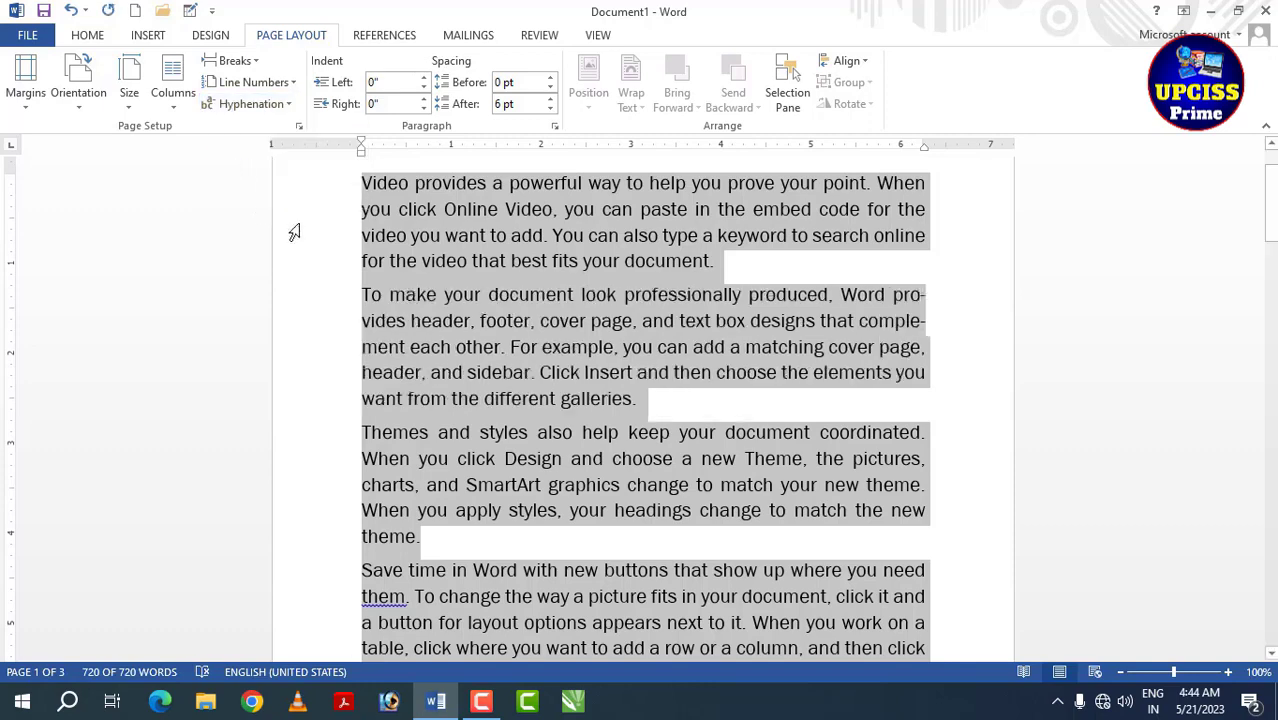
left_click(798, 372)
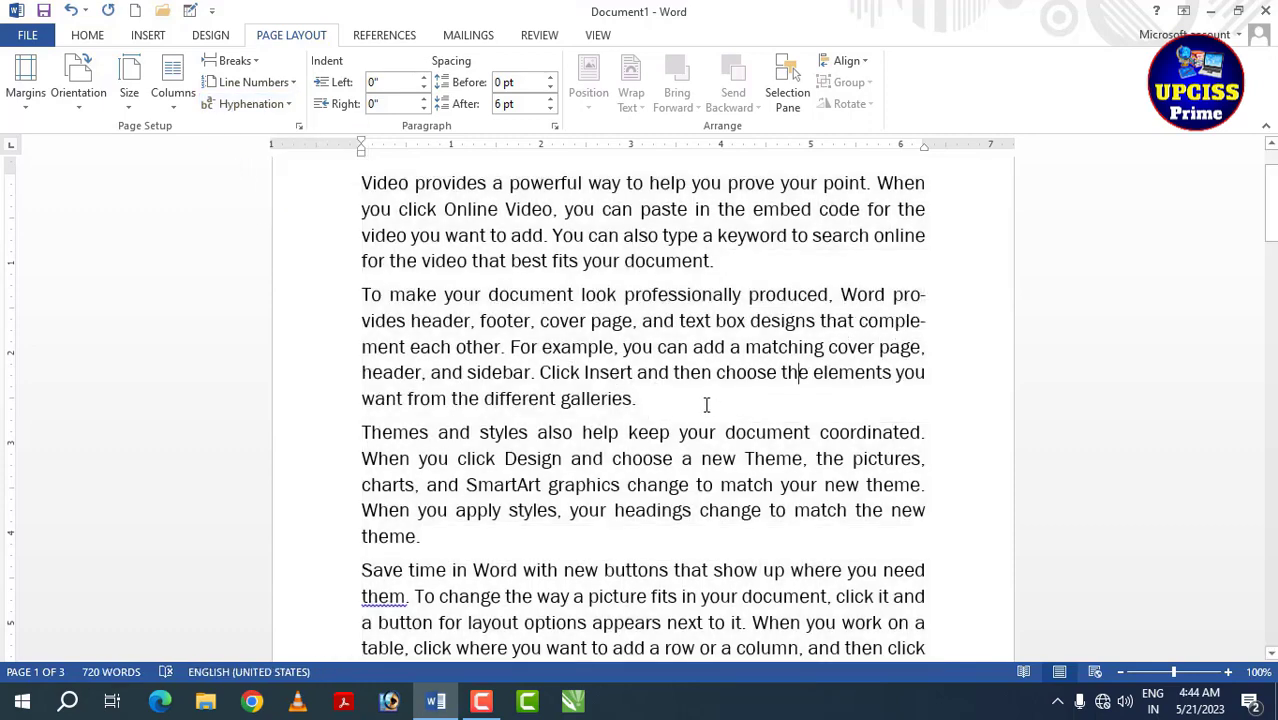
scroll(706, 404, "down", 8)
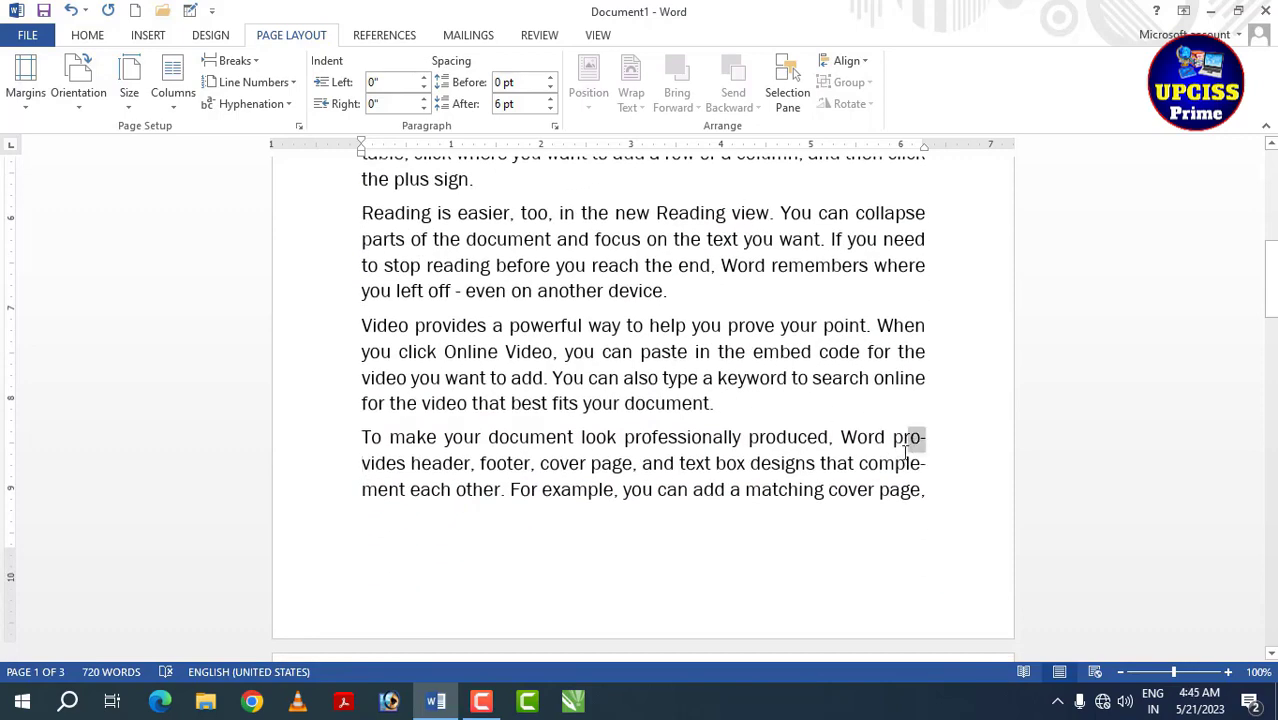
left_click_drag(905, 437, 446, 482)
left_click(568, 318)
scroll(568, 318, "up", 8)
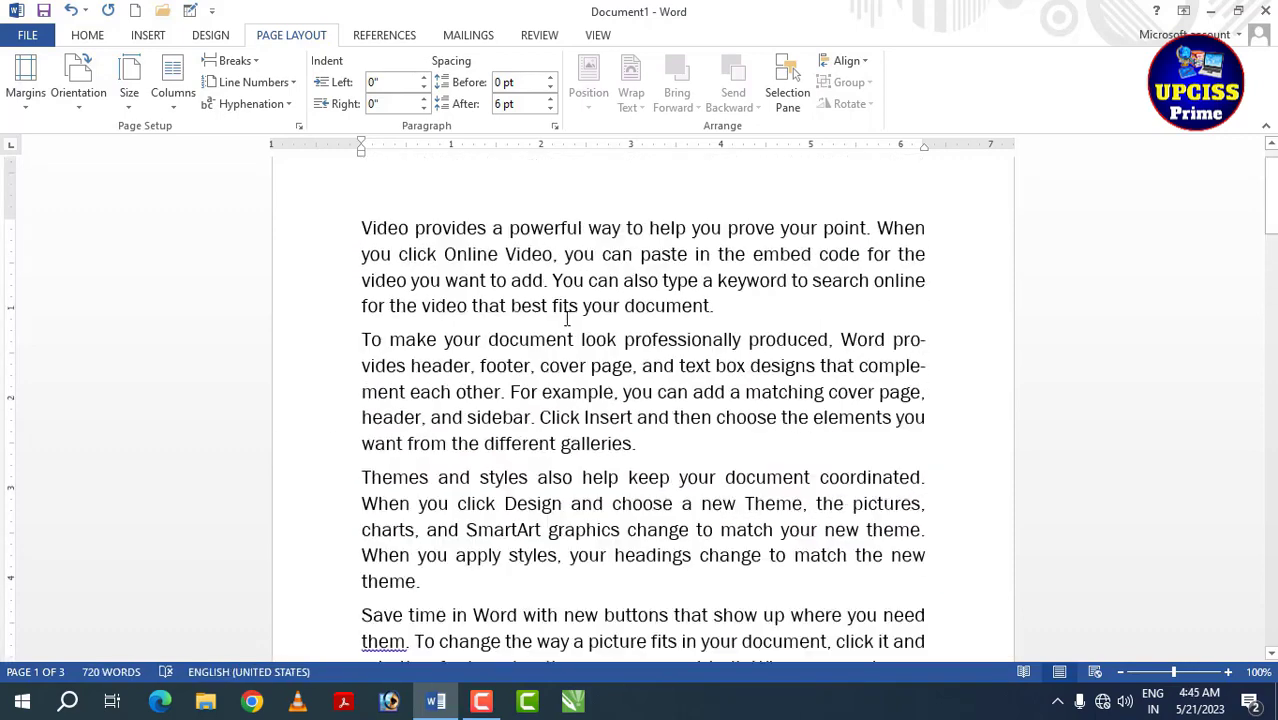
- Set the left indent of the first "Video provides a powerful way" paragraph to 0.5"
scroll(566, 318, "up", 1)
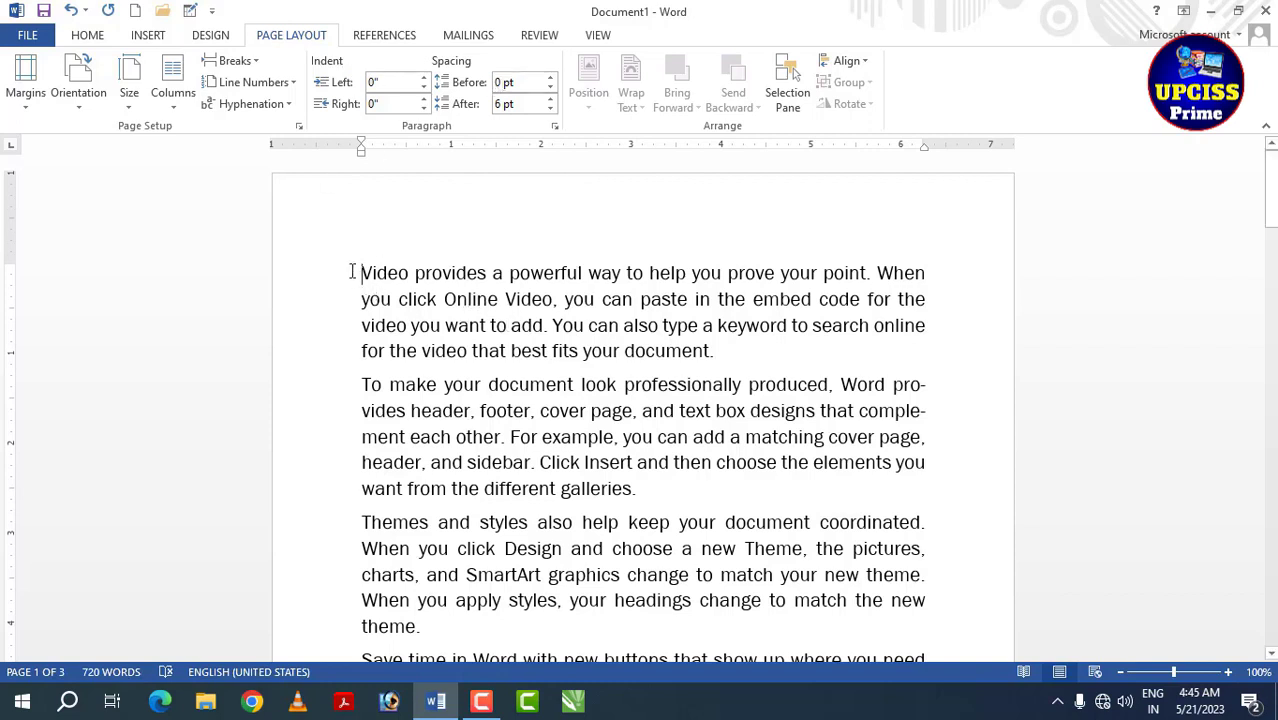
left_click(425, 79)
left_click(425, 79)
left_click(425, 79)
left_click(425, 79)
left_click(425, 79)
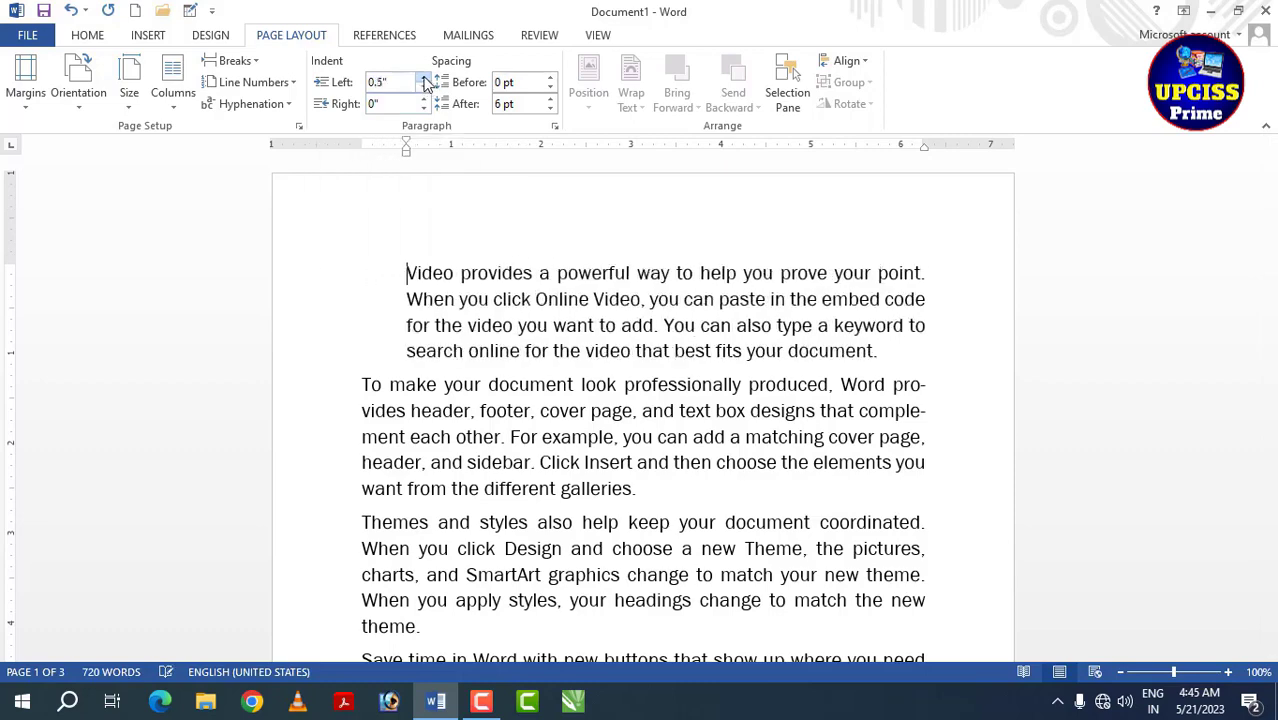
- Adjust the left indent of the first paragraph to 0.9", then 0.6", and finally 0.8"
left_click(425, 79)
left_click(425, 79)
left_click(425, 79)
left_click(425, 79)
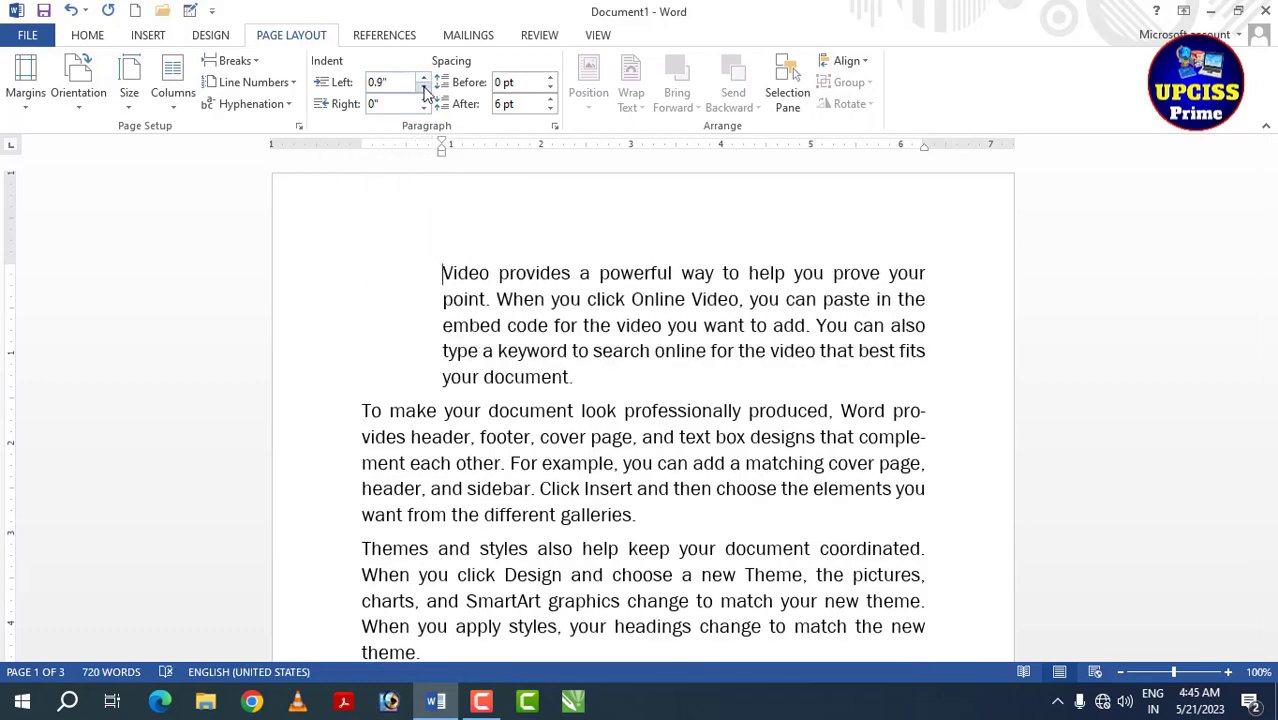
left_click(425, 89)
left_click(425, 89)
left_click(425, 89)
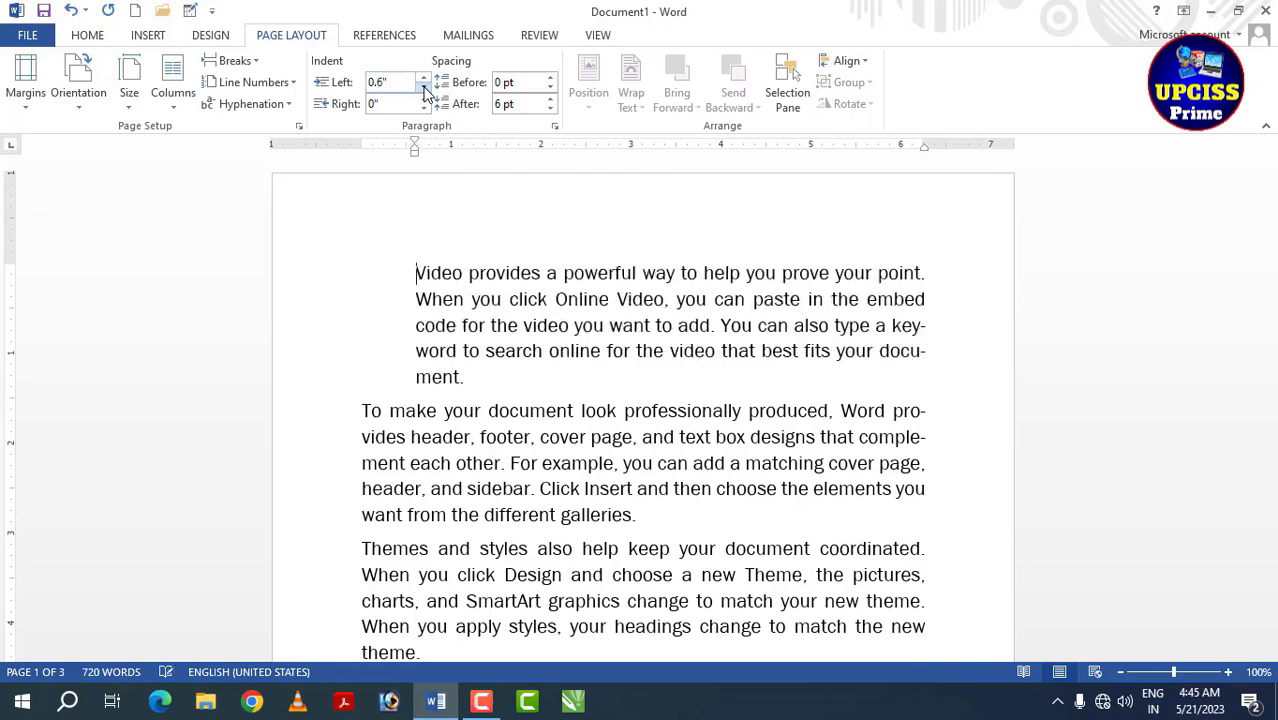
left_click(424, 79)
left_click(424, 79)
- Set the right indent of the first paragraph to 0.9"
left_click(424, 100)
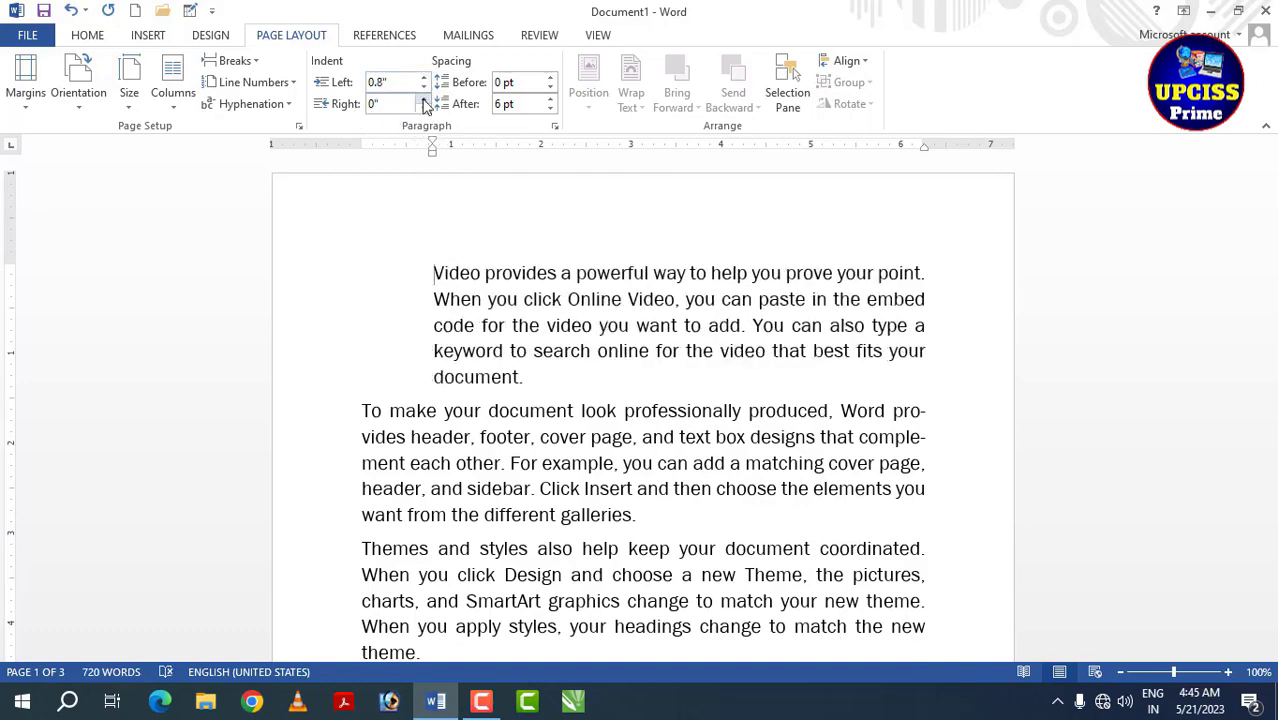
left_click(424, 100)
left_click(424, 100)
left_click(424, 100)
left_click(424, 100)
left_click(424, 100)
left_click(424, 100)
left_click(424, 100)
left_click(424, 100)
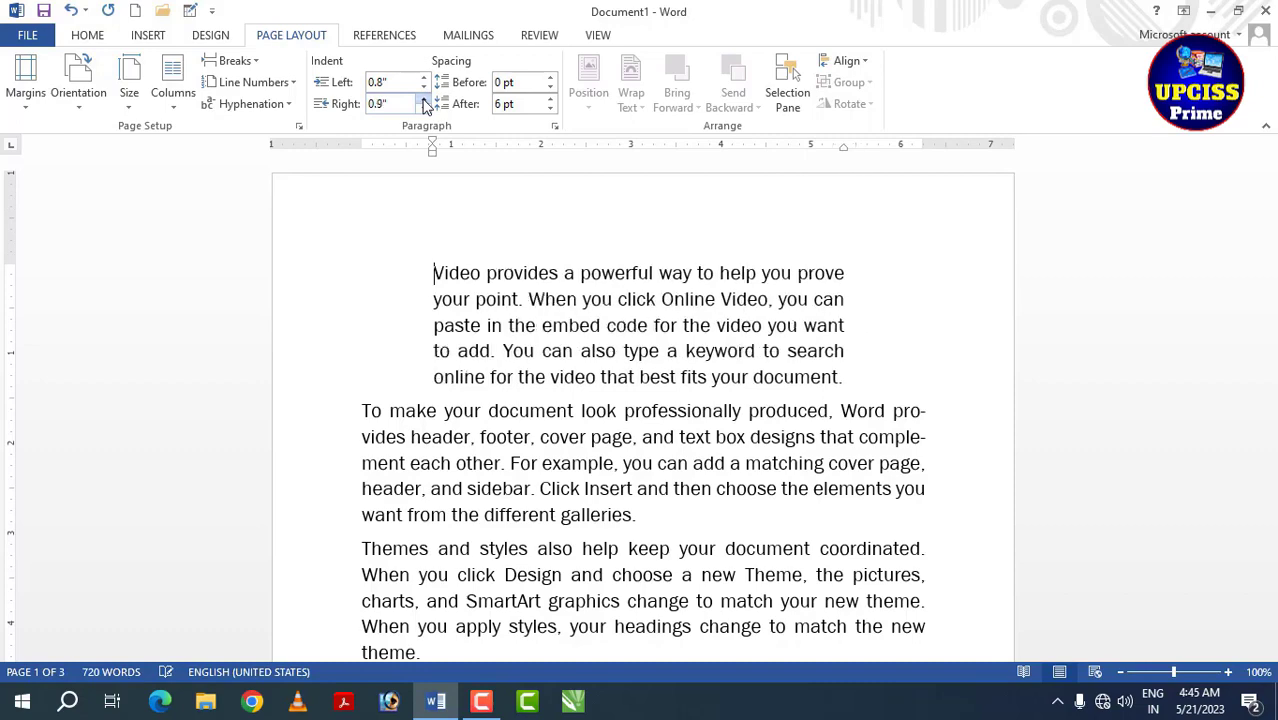
- Reduce the first paragraph's right indent to 0.1" and raise it again to 0.7"
left_click(424, 108)
left_click(424, 108)
left_click(424, 108)
left_click(424, 108)
left_click(424, 108)
left_click(424, 108)
left_click(424, 108)
left_click(424, 108)
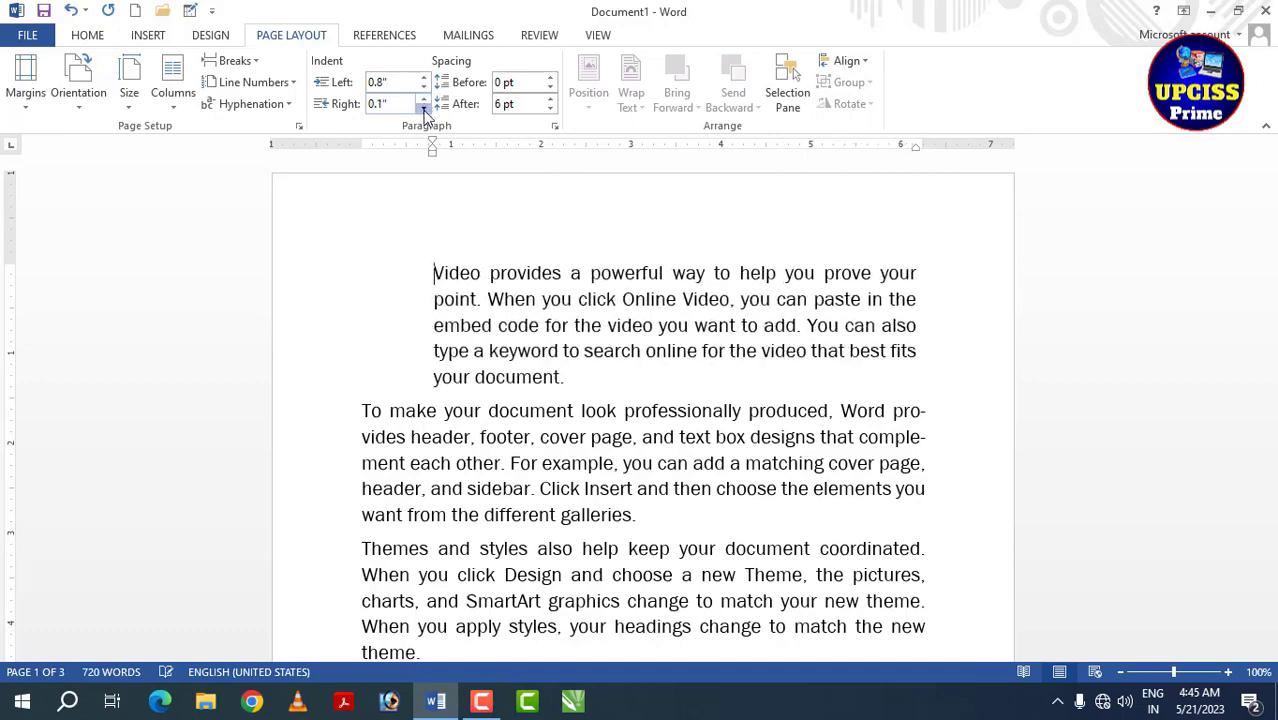
left_click(424, 100)
left_click(424, 100)
left_click(424, 100)
left_click(424, 100)
left_click(424, 100)
left_click(424, 100)
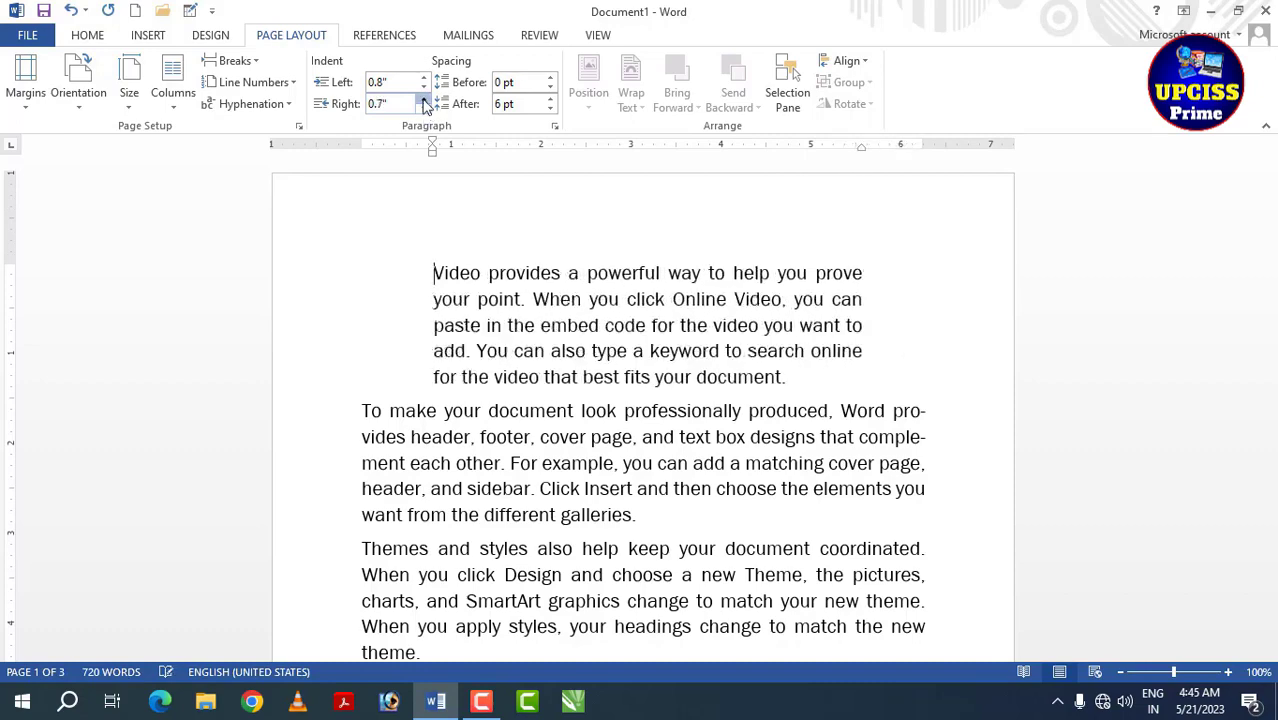
- Set the right indent of the first paragraph to -0.4" so its lines extend past the margin
left_click(424, 108)
left_click(424, 108)
left_click(424, 108)
left_click(424, 108)
left_click(424, 108)
left_click(424, 108)
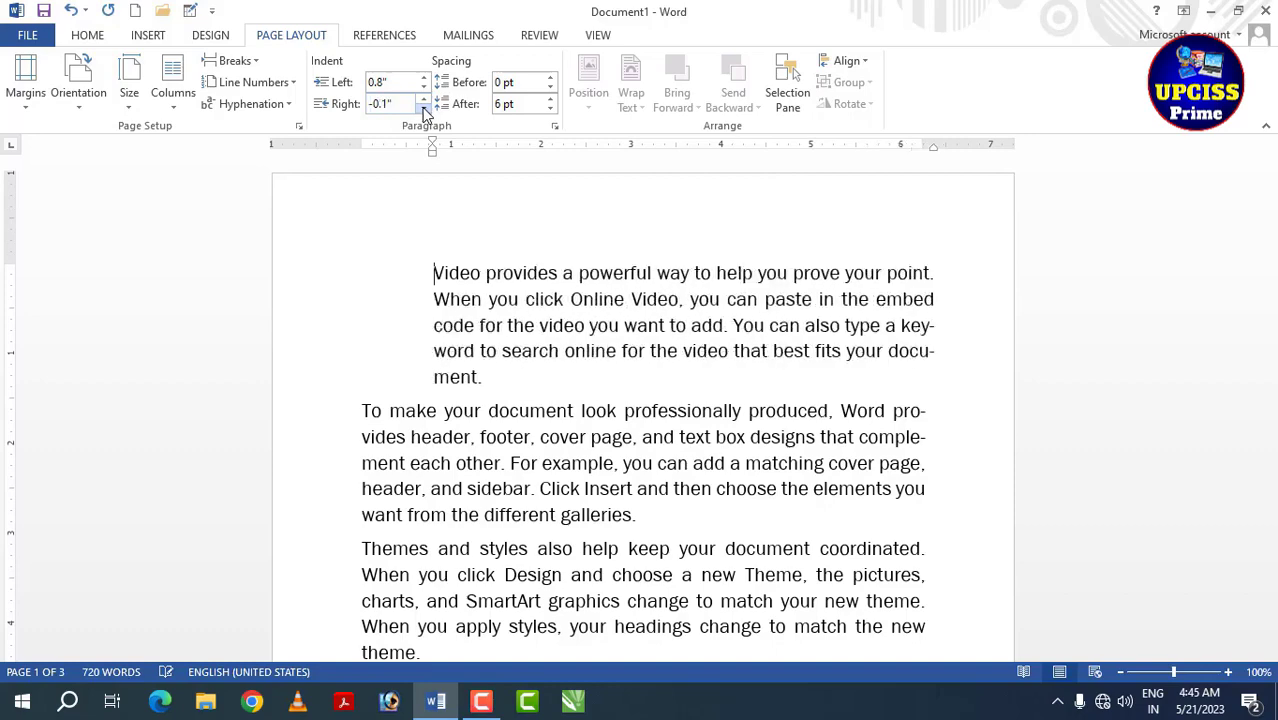
left_click(424, 108)
left_click(424, 108)
- Set the left indent of the first paragraph to -0.1"
left_click(425, 88)
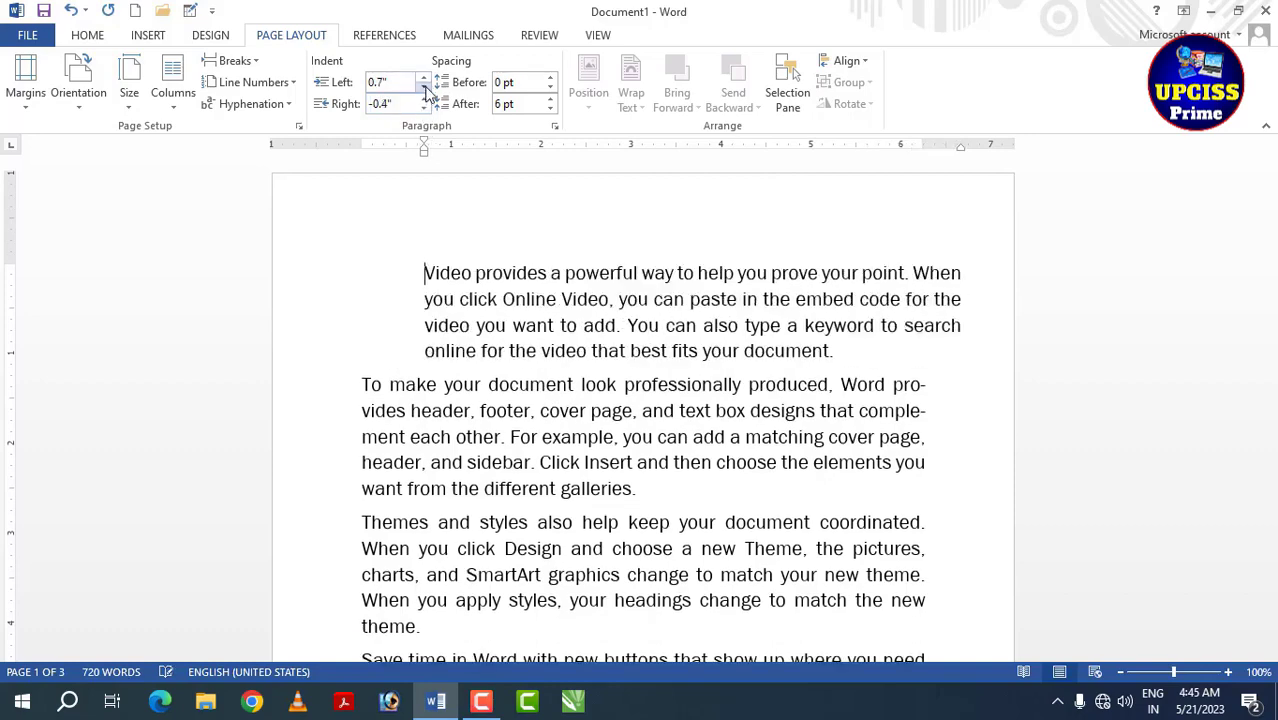
left_click(425, 88)
left_click(425, 88)
left_click(425, 88)
left_click(425, 88)
left_click(425, 88)
left_click(425, 88)
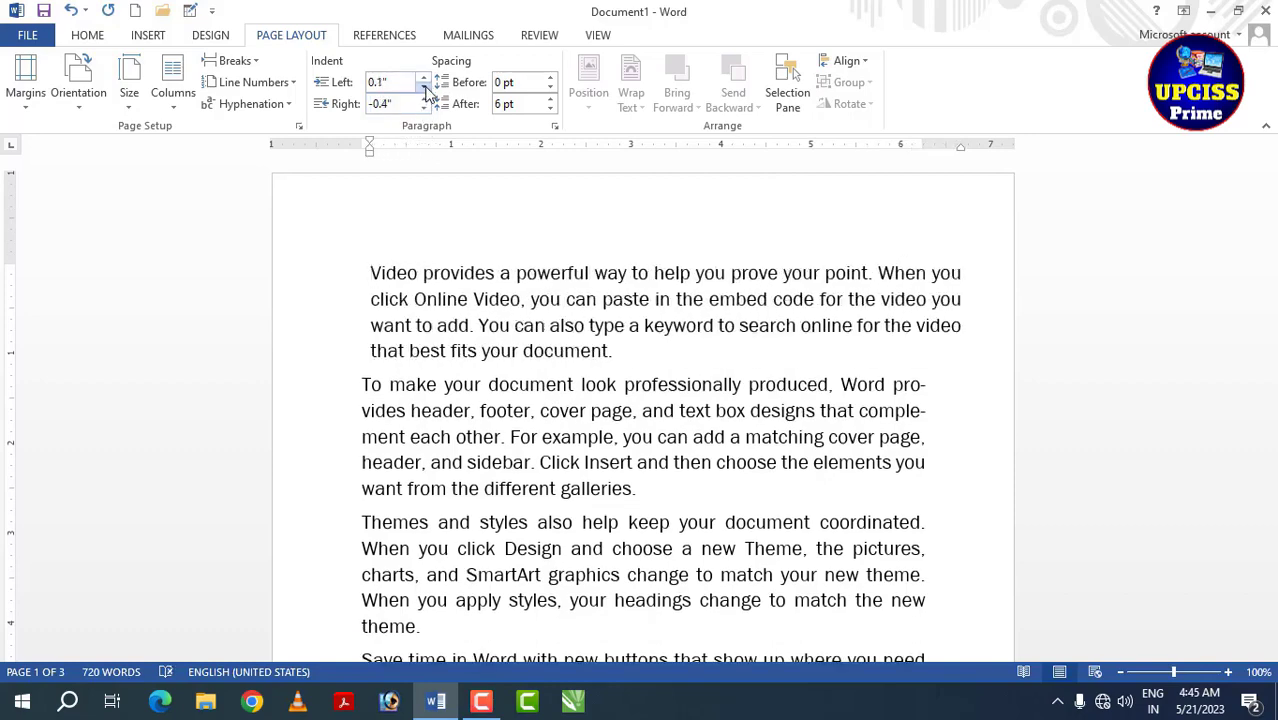
left_click(425, 88)
left_click(425, 88)
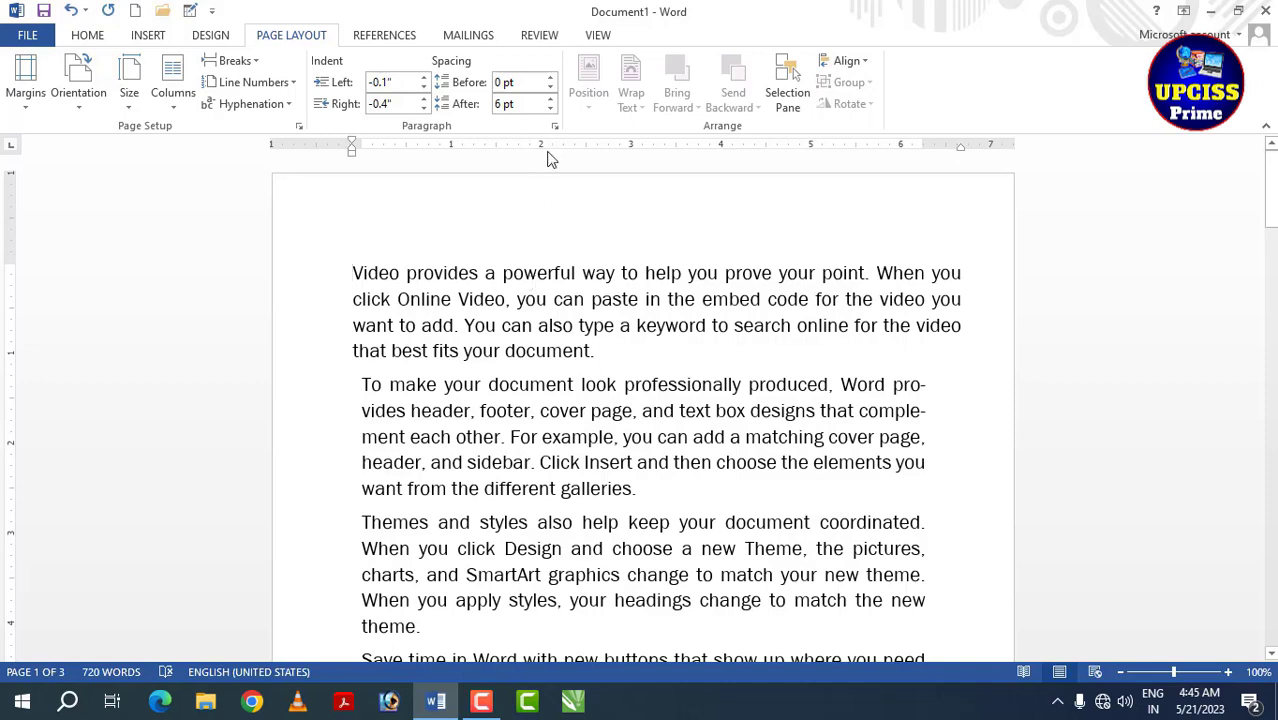
- Raise the spacing before the first paragraph to 54 pt, and reduce it to 18 pt
left_click(550, 78)
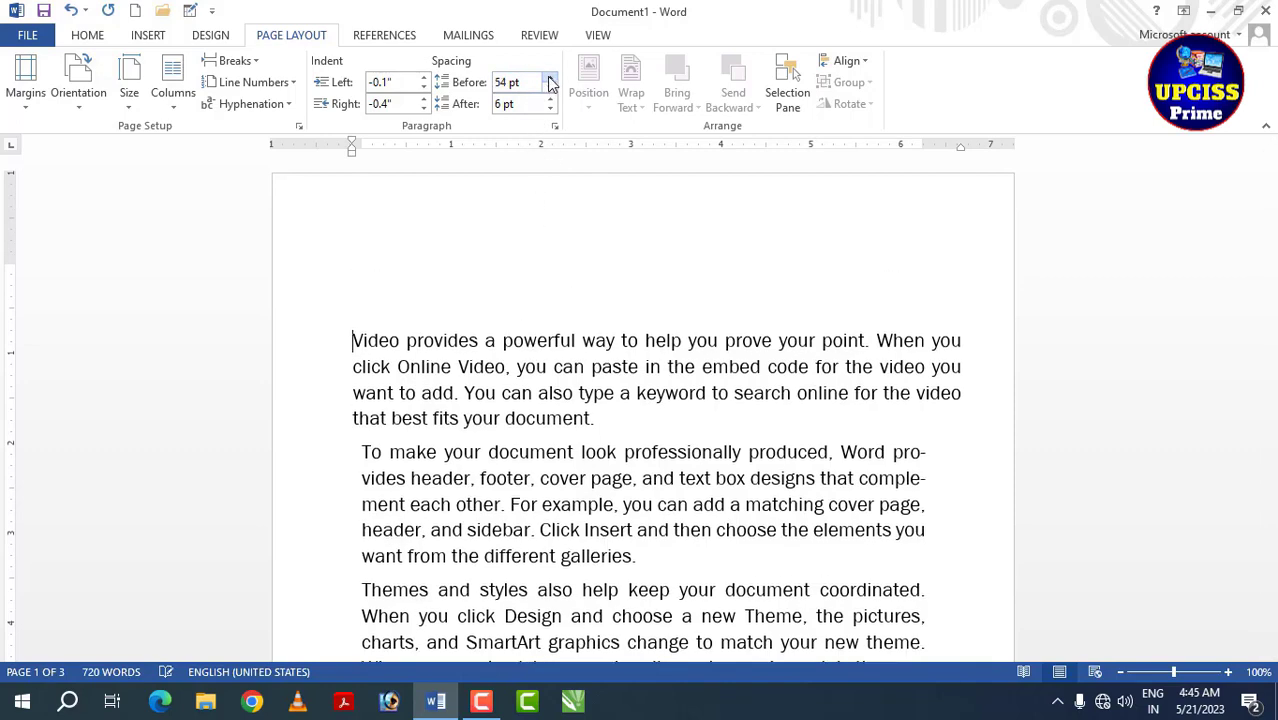
left_click(550, 91)
left_click(550, 91)
left_click(550, 91)
left_click(550, 91)
left_click(549, 91)
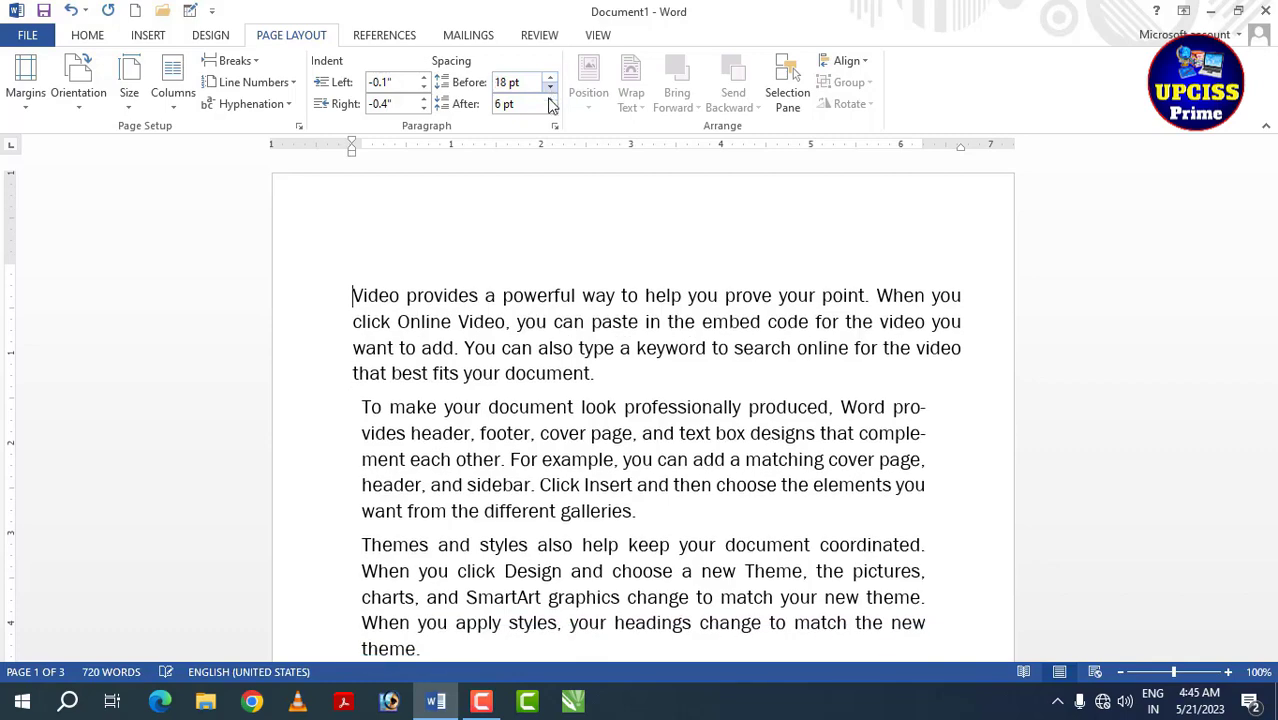
- Raise the spacing after the first paragraph to 84 pt, and reduce it to 48 pt
left_click(549, 101)
left_click(549, 100)
left_click(549, 100)
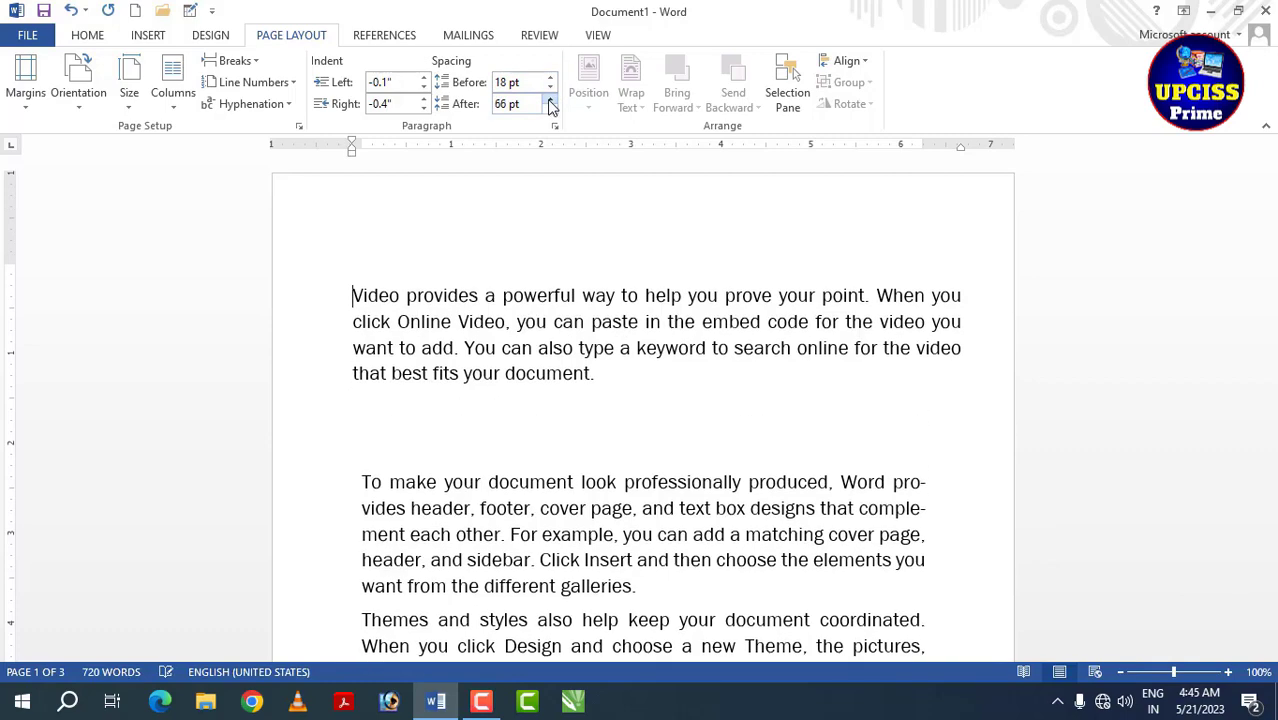
left_click(549, 100)
left_click(550, 109)
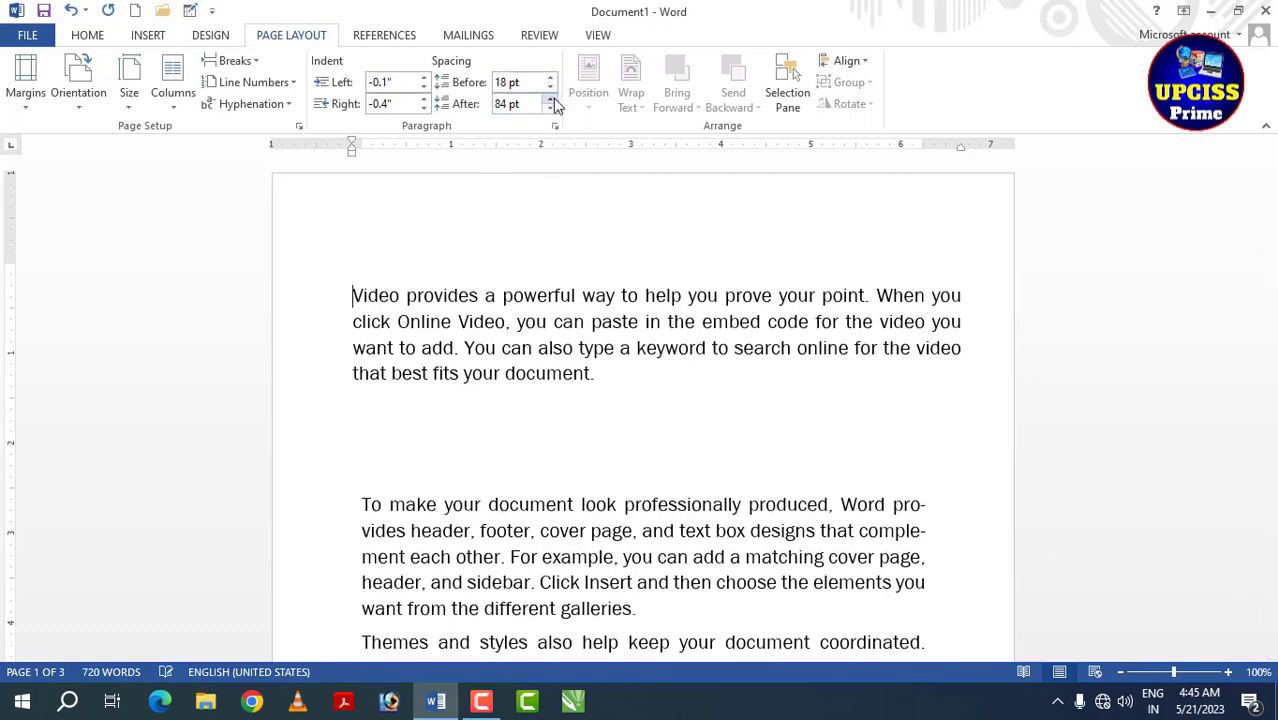
left_click(550, 109)
left_click(550, 109)
left_click(550, 109)
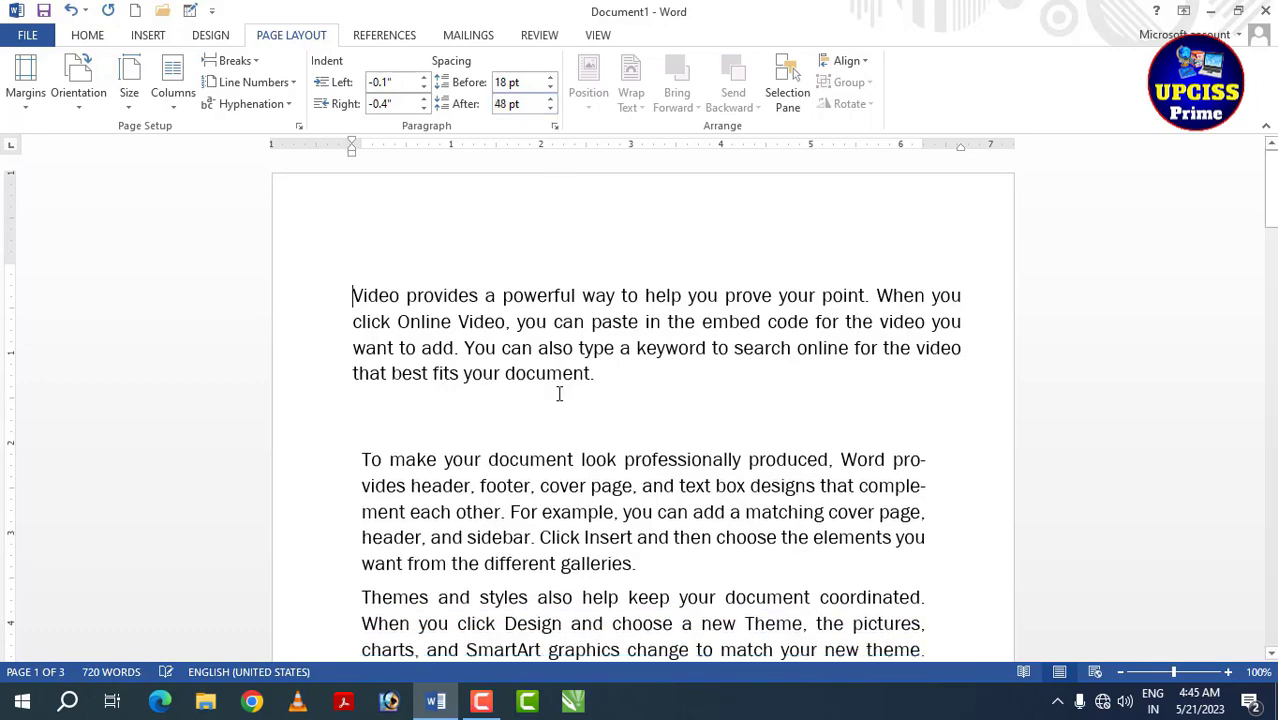
- Place the cursor in the "To make your document look professionally produced" paragraph, try spacing before it, and reset that spacing to 0 pt
scroll(559, 394, "down", 3)
left_click(358, 278)
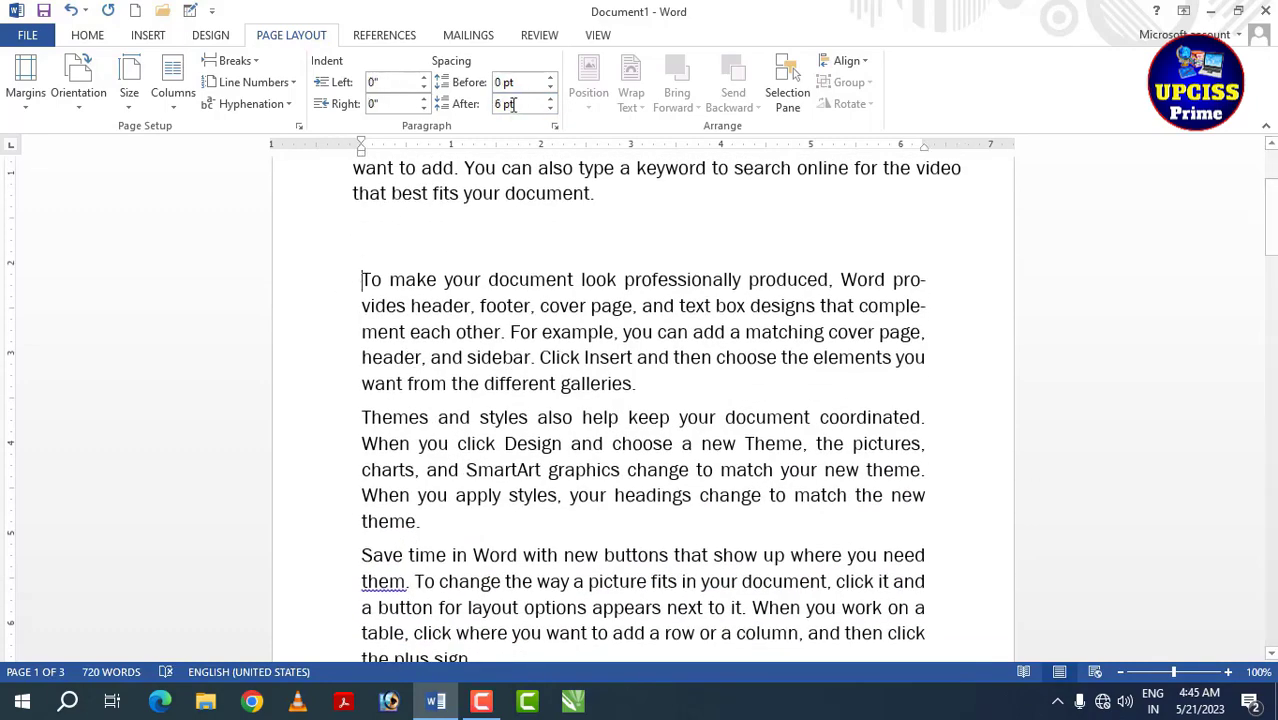
left_click(549, 79)
left_click(549, 79)
left_click(549, 79)
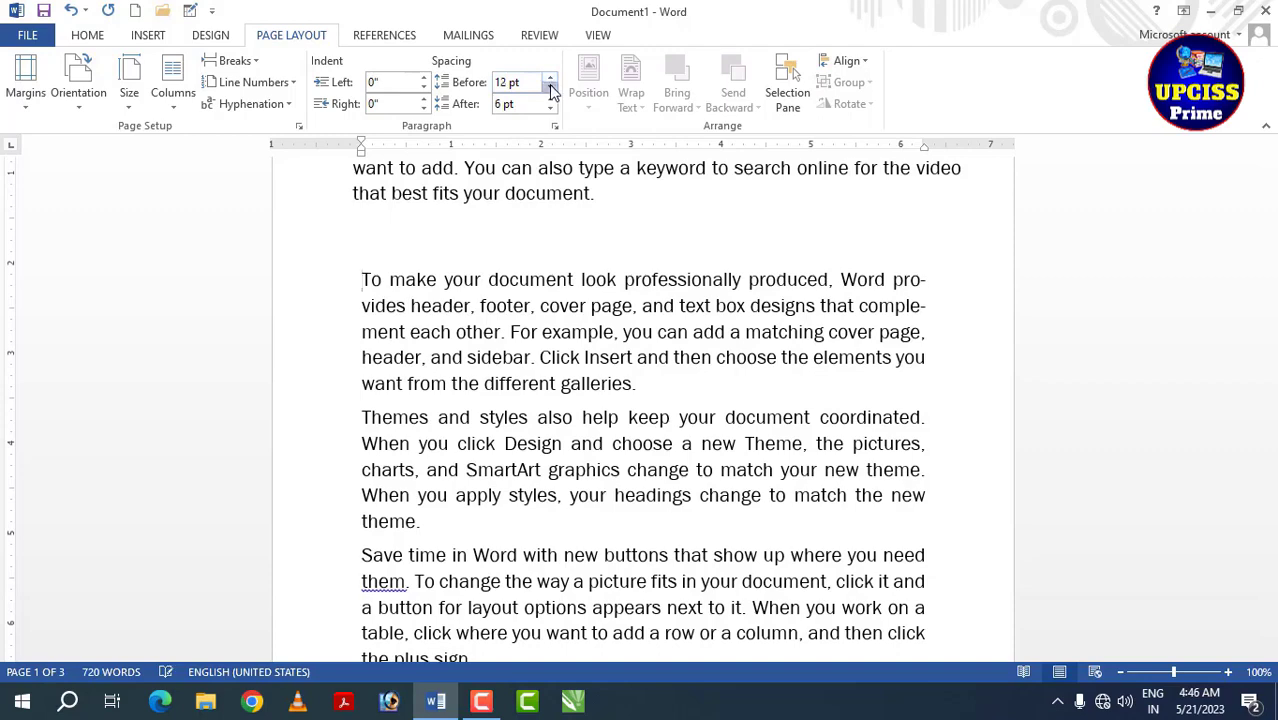
left_click(550, 88)
left_click(550, 88)
left_click(550, 88)
- Set the spacing after the "To make your document look professionally produced" paragraph to 60 pt
left_click(549, 100)
left_click(549, 100)
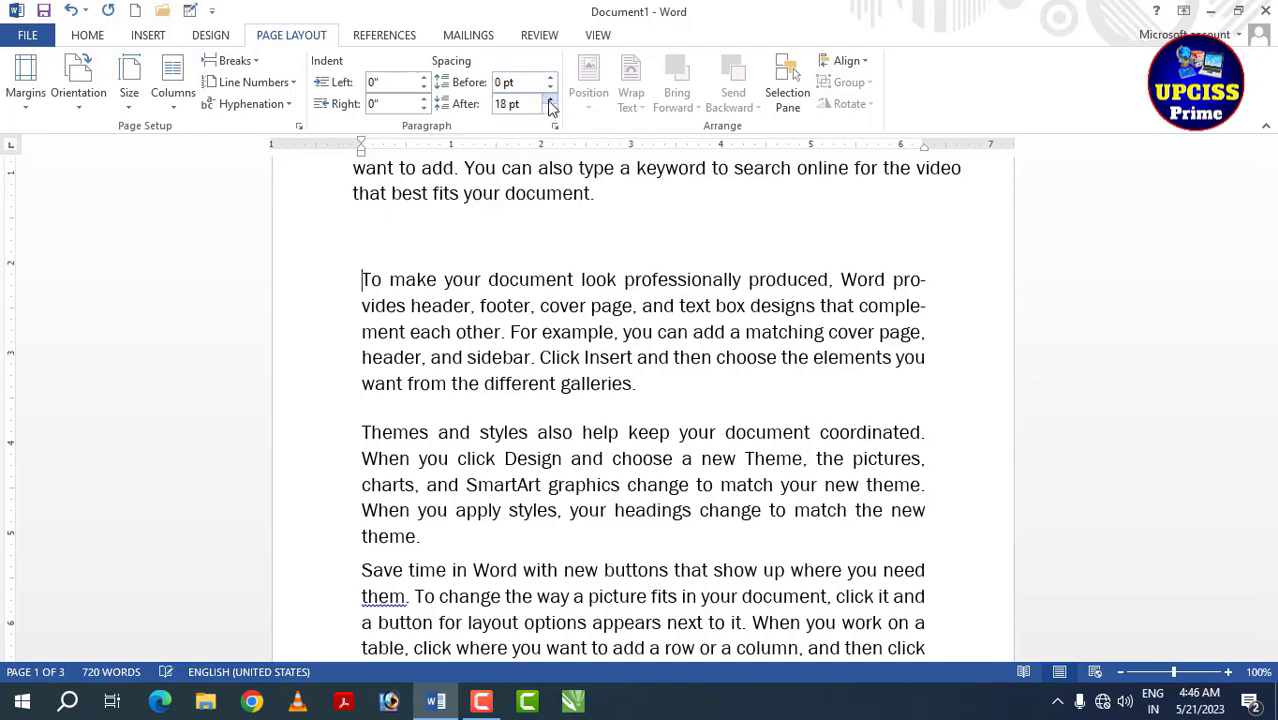
left_click(549, 100)
left_click(549, 100)
left_click(549, 100)
left_click(549, 100)
left_click(549, 100)
left_click(549, 100)
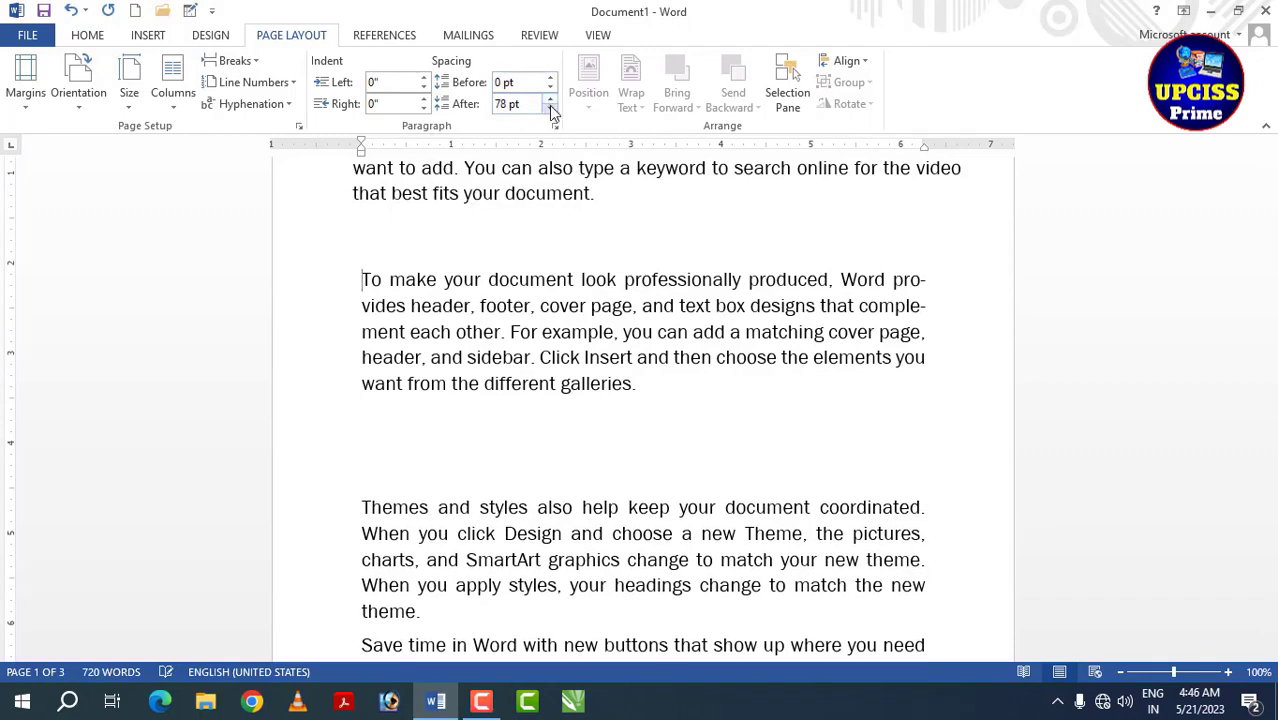
left_click(550, 108)
left_click(550, 108)
scroll(573, 350, "up", 3)
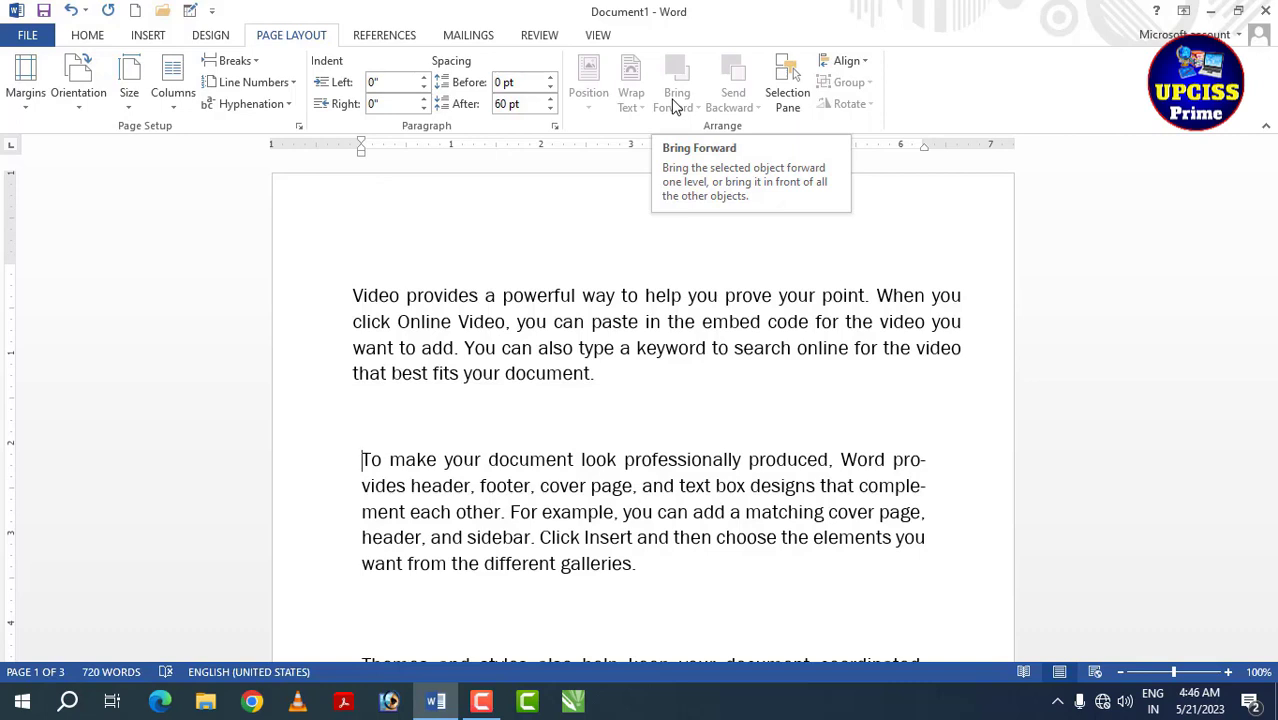
left_click(158, 38)
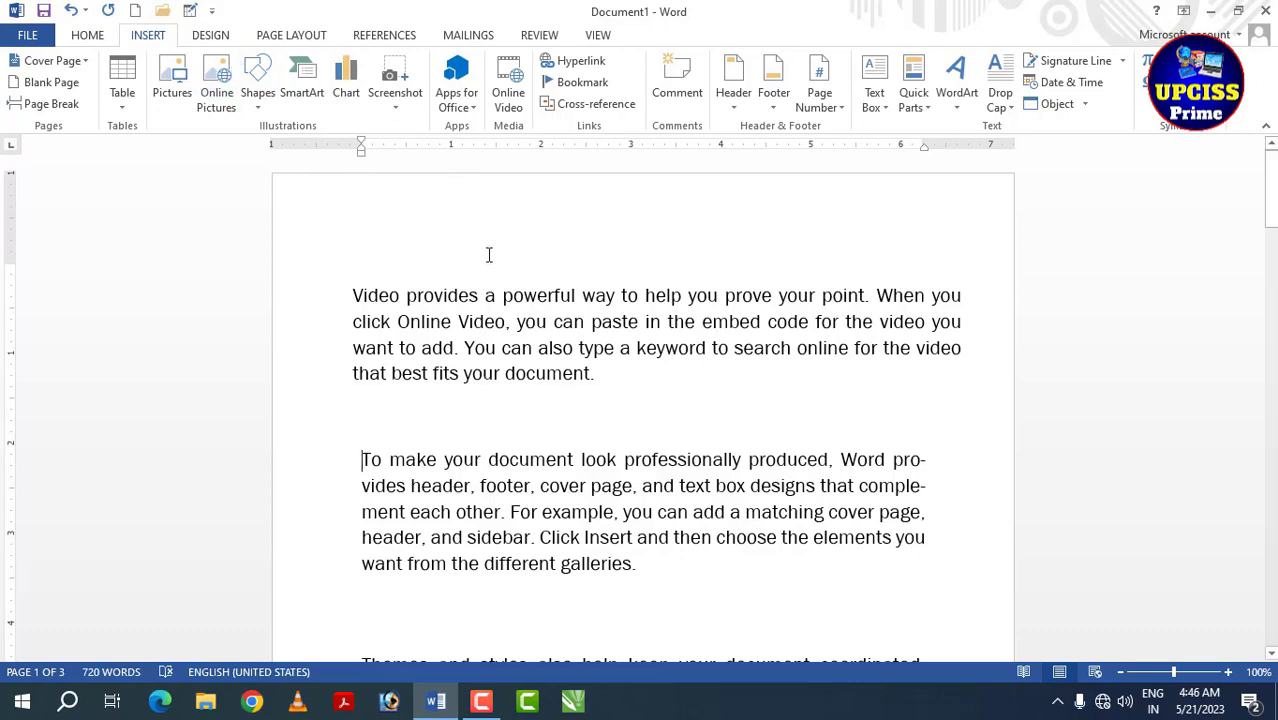
left_click(291, 36)
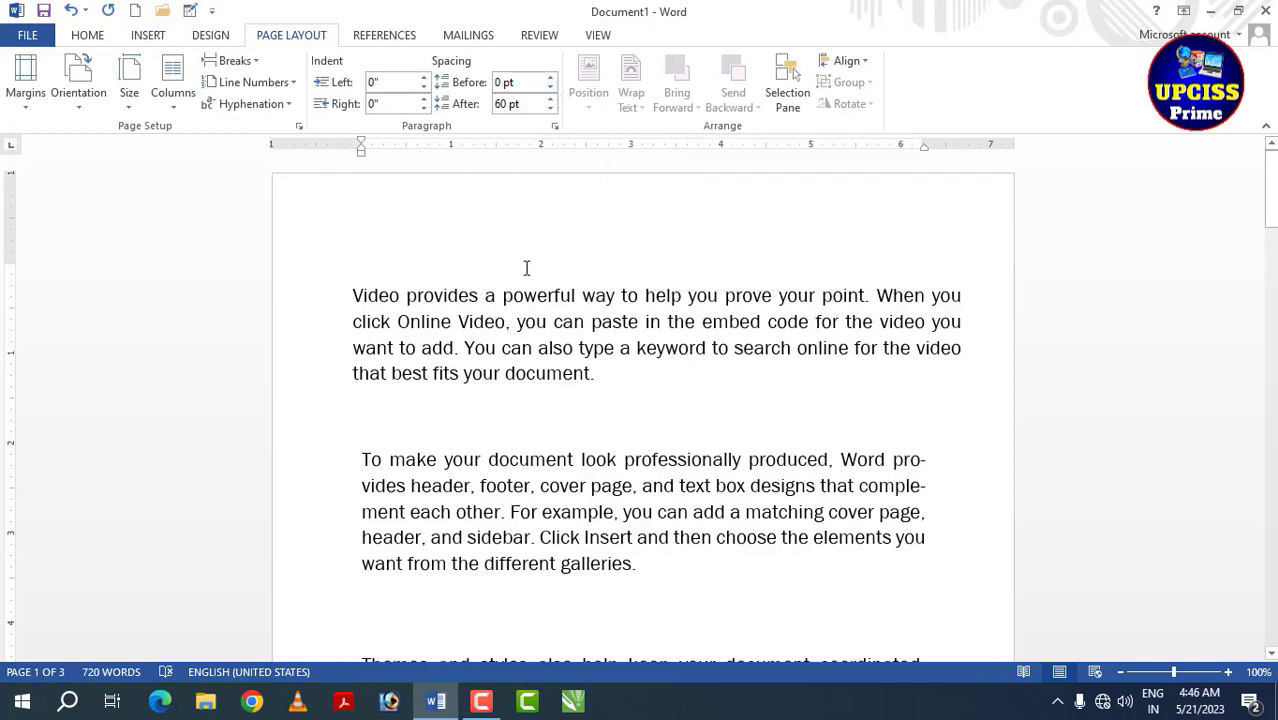
scroll(530, 280, "down", 5)
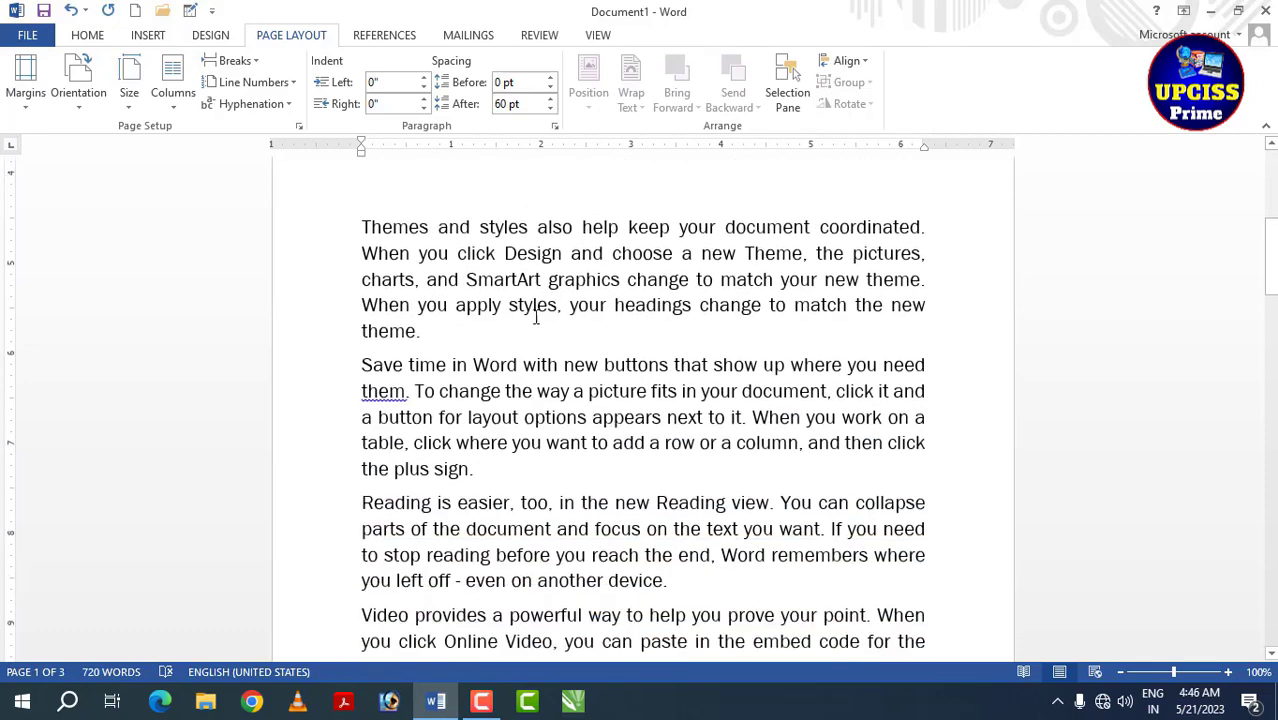
scroll(530, 285, "up", 5)
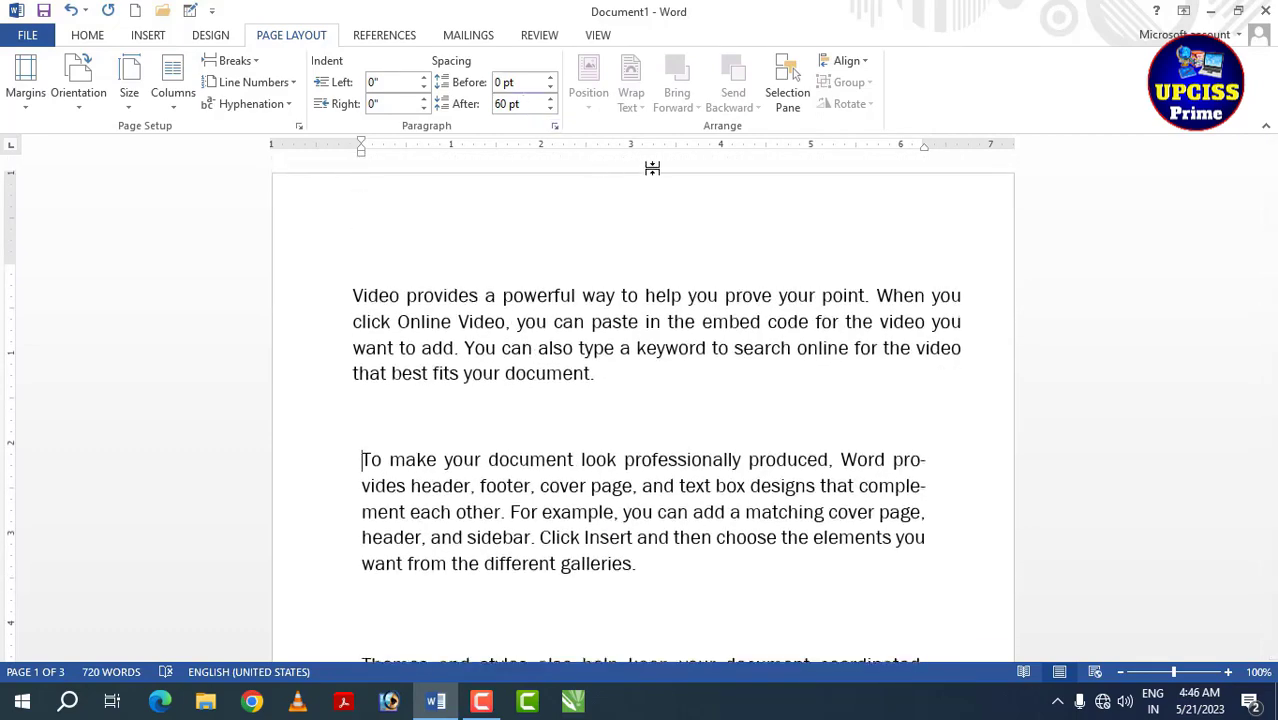
- Insert a wide rectangle shape in the blank area above the first paragraph
left_click(148, 35)
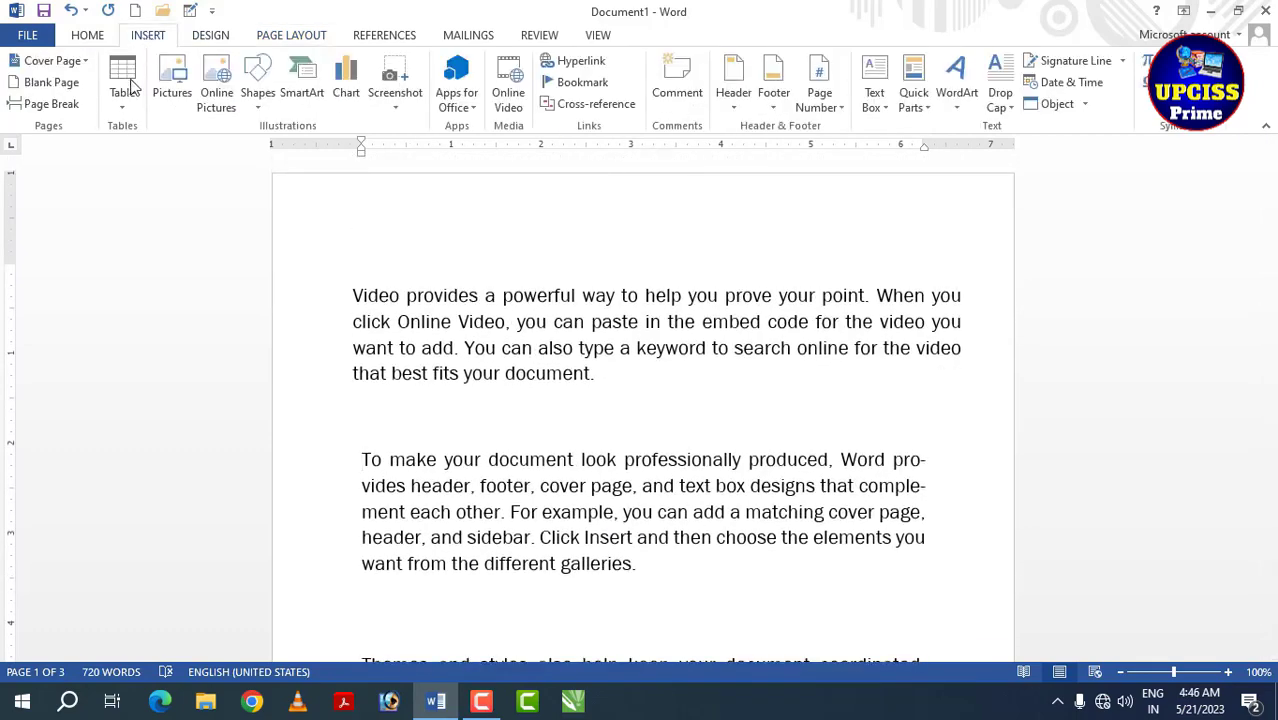
left_click(257, 85)
left_click(307, 149)
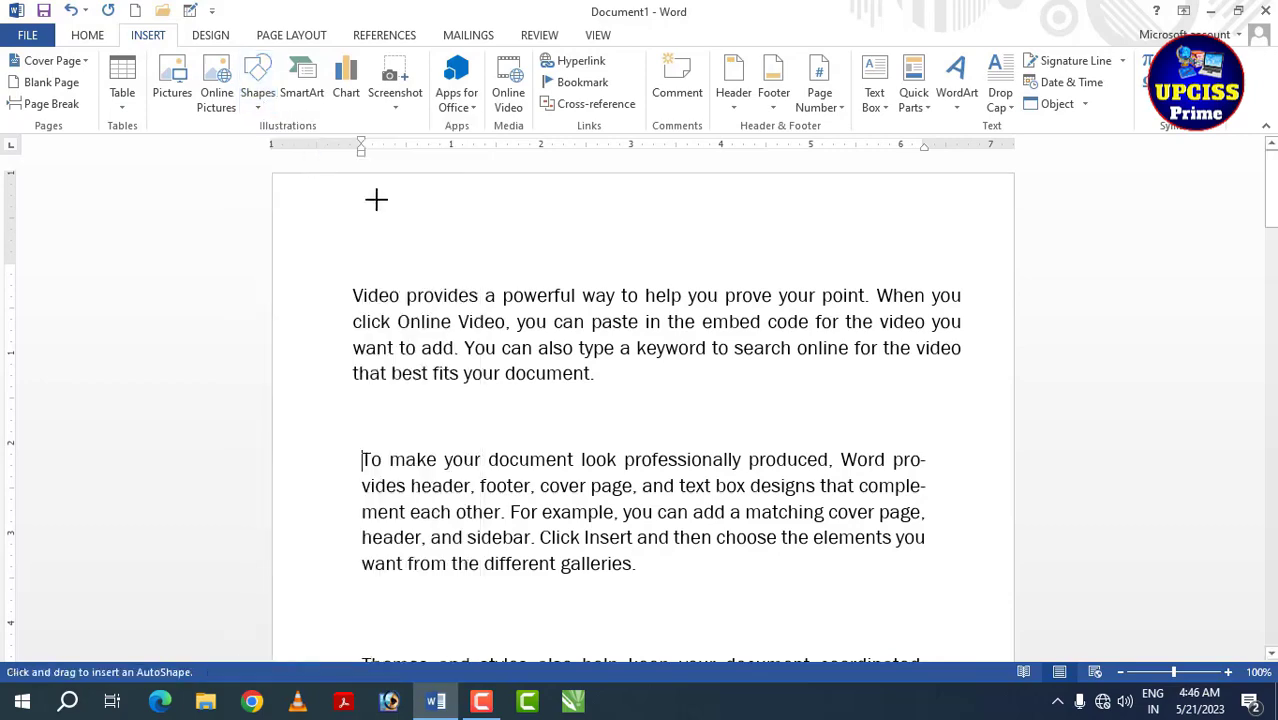
left_click_drag(376, 200, 722, 274)
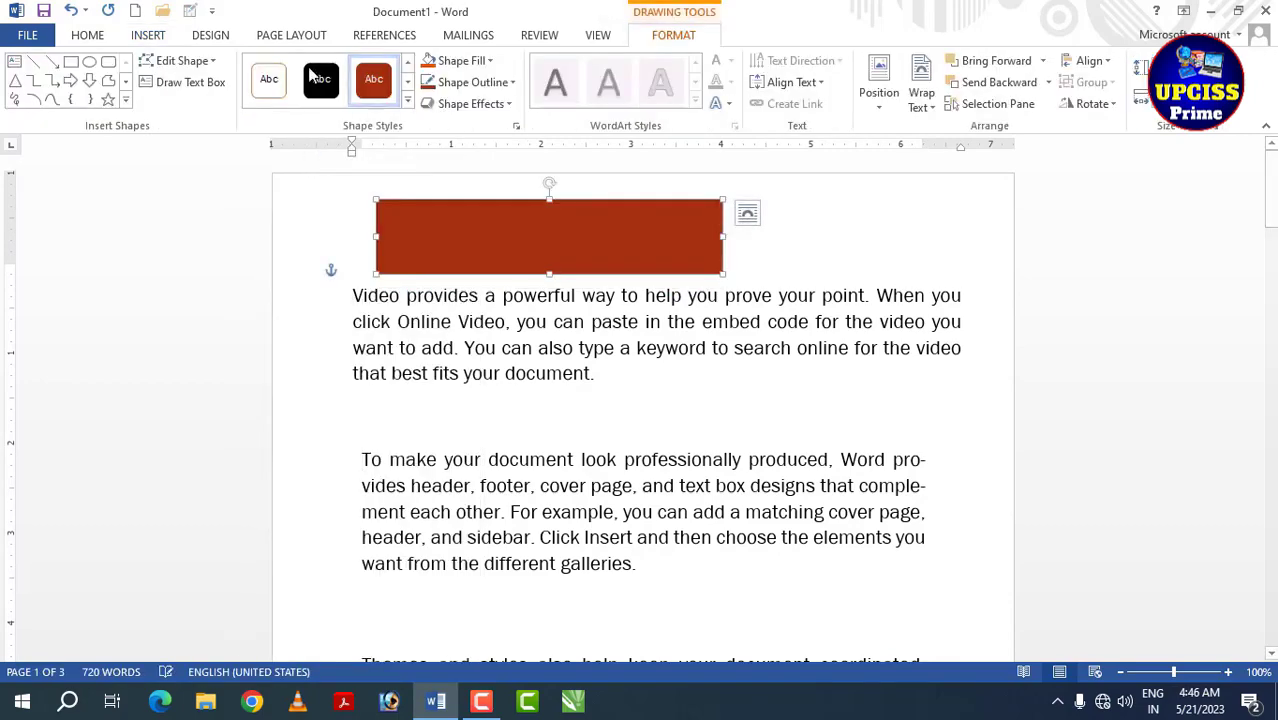
- Resize the rectangle to be narrower and taller, so that it overlaps the first line of text
left_click(312, 40)
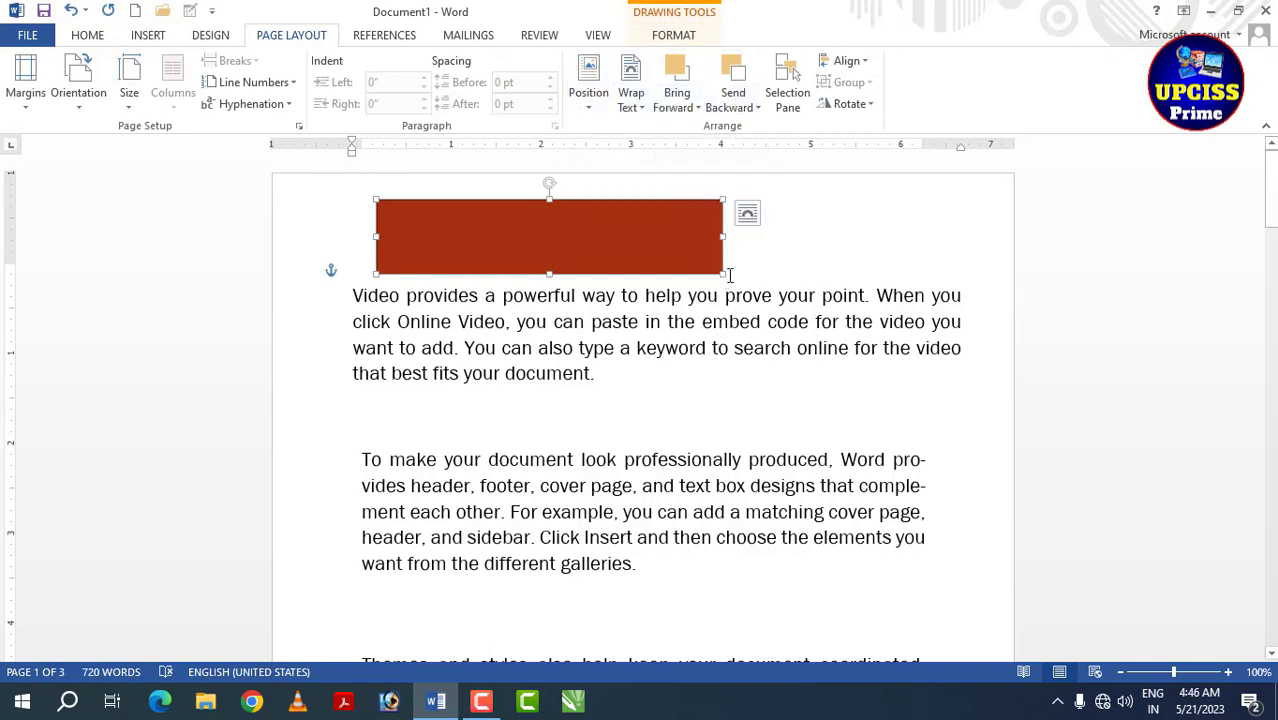
left_click_drag(724, 275, 659, 266)
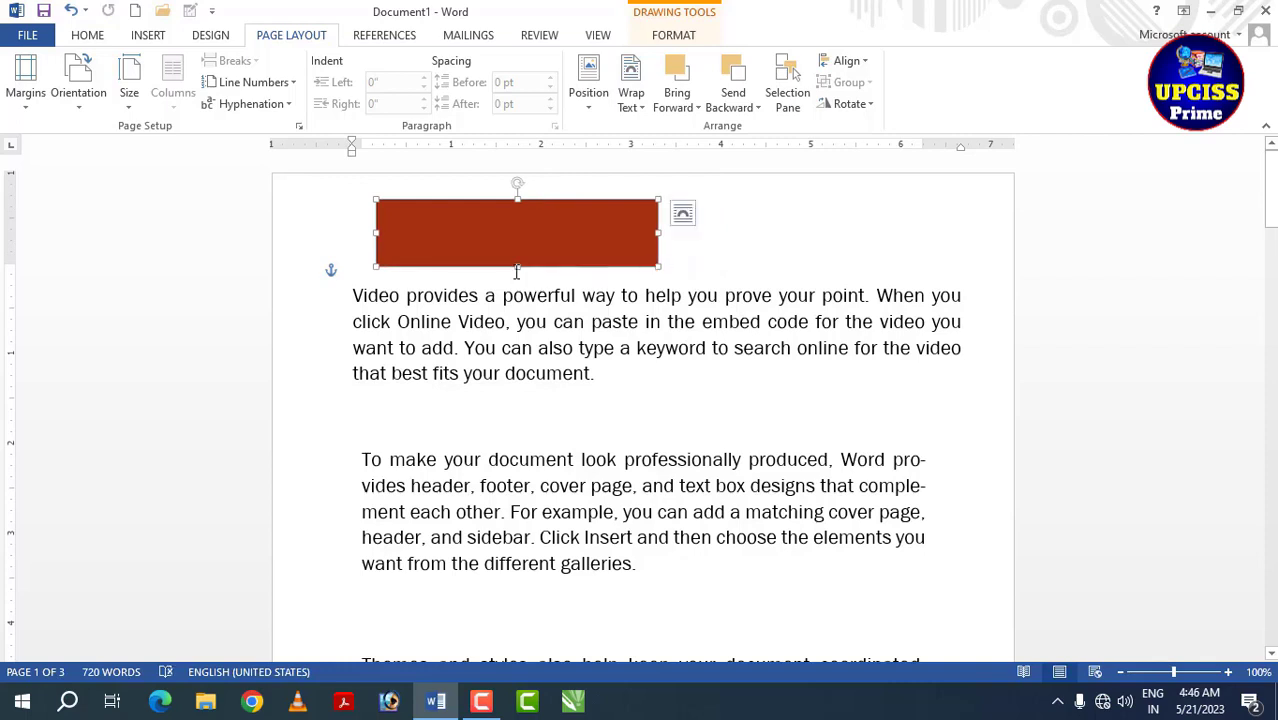
left_click_drag(514, 266, 523, 297)
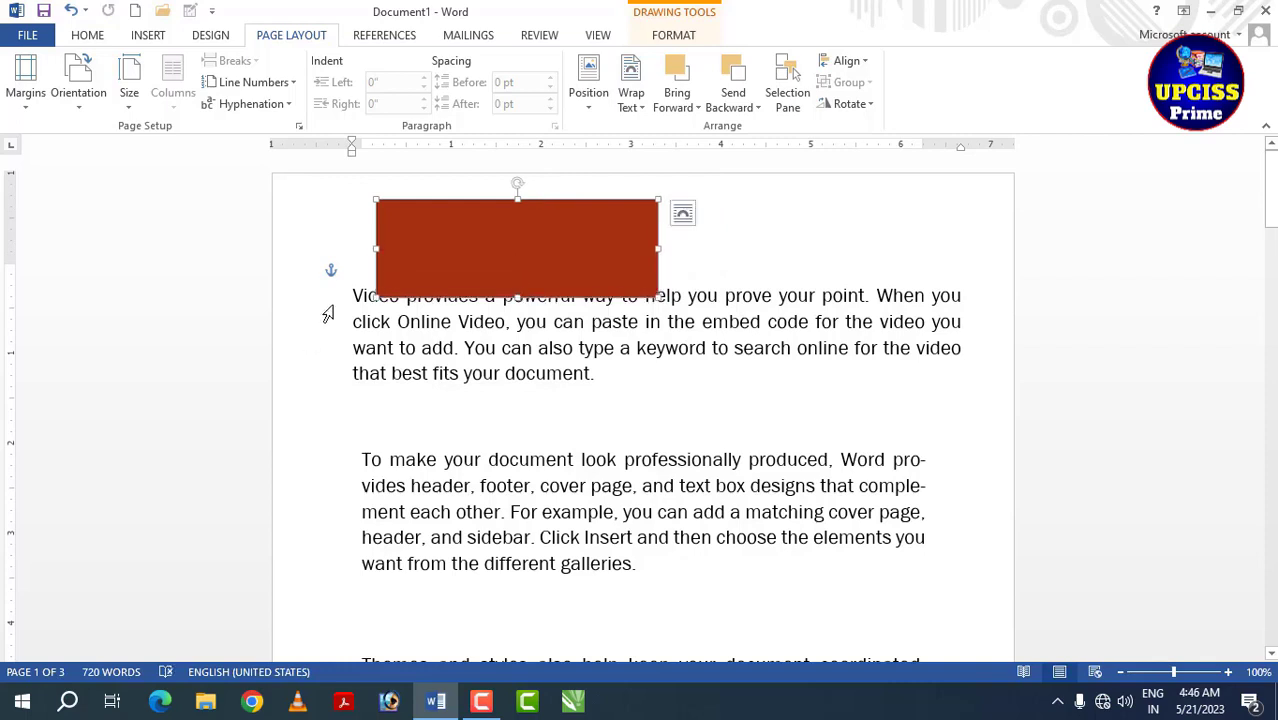
- Position the rectangle at the top center of the page with text wrapping, and move it to the top right
left_click(589, 95)
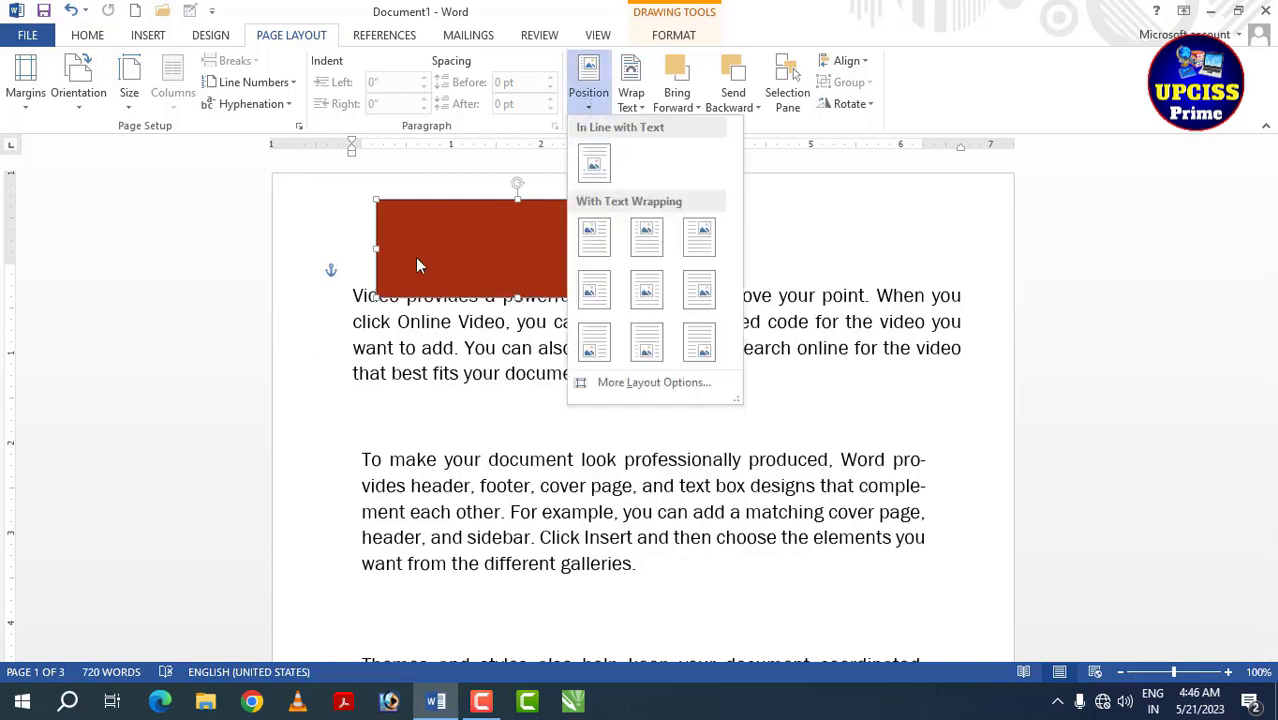
left_click(656, 240)
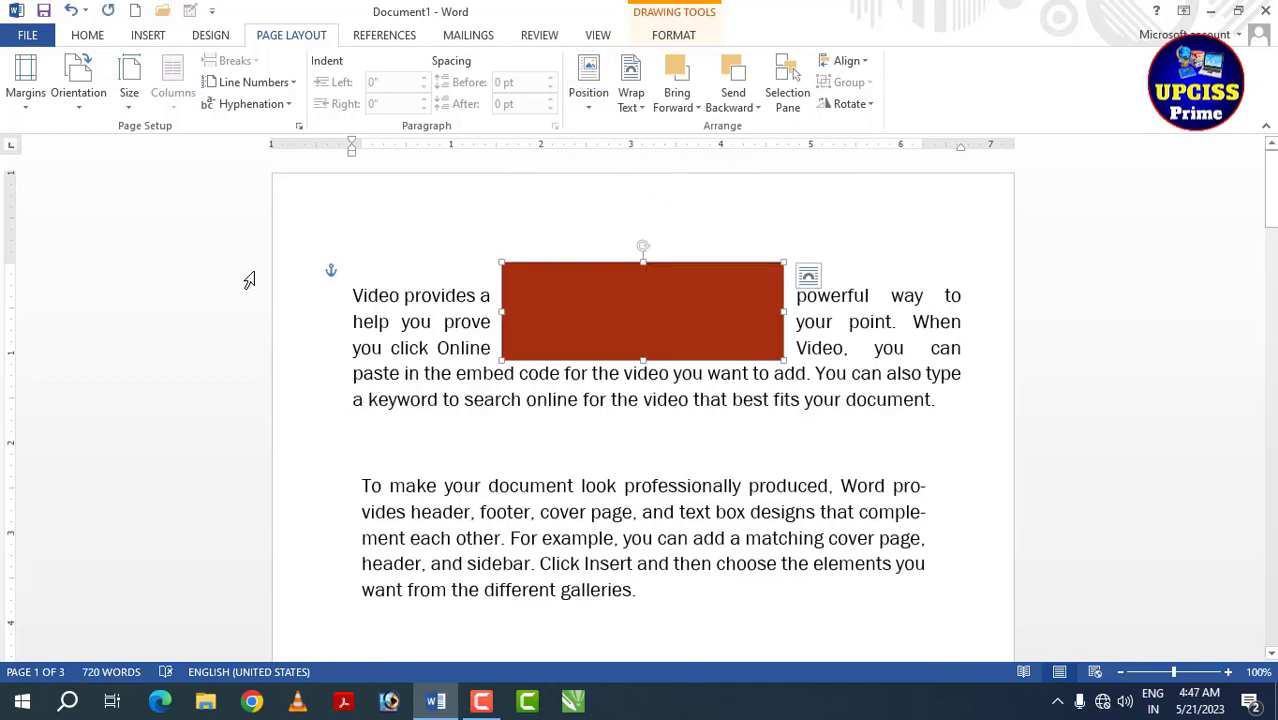
left_click(589, 95)
left_click(716, 247)
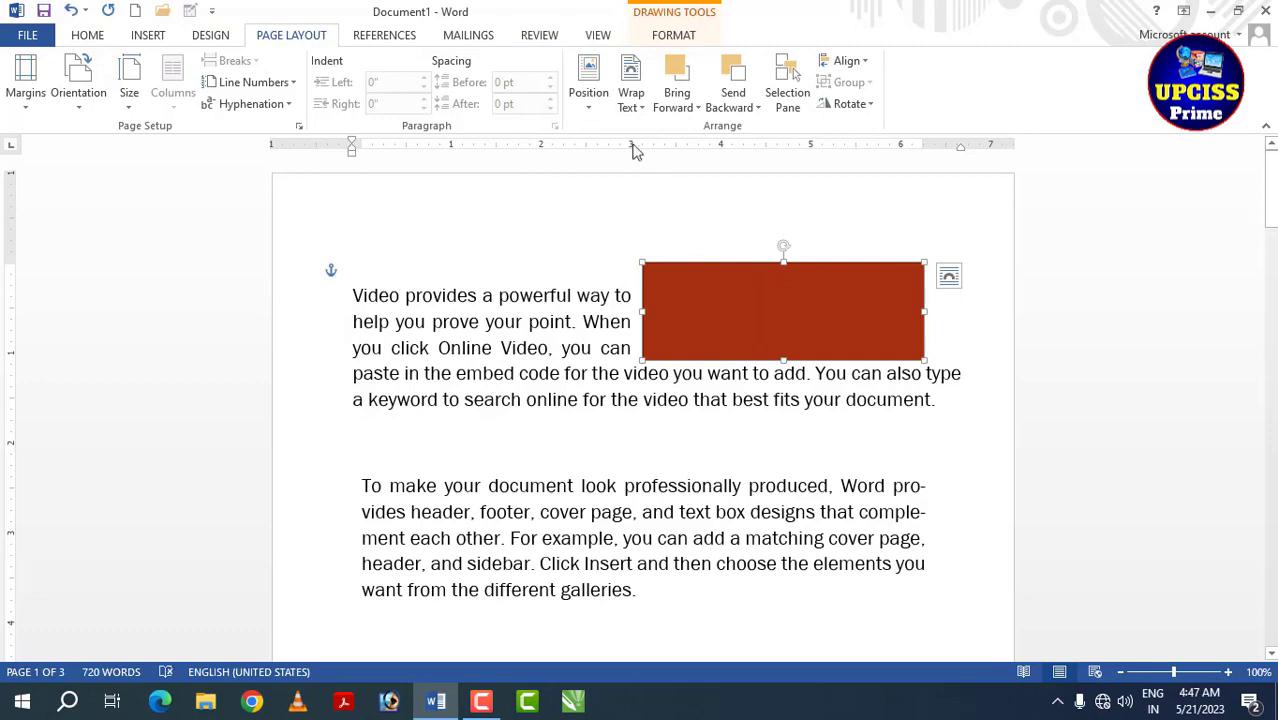
- Position the rectangle in the middle center of the page with text wrapping, and check its placement
left_click(587, 97)
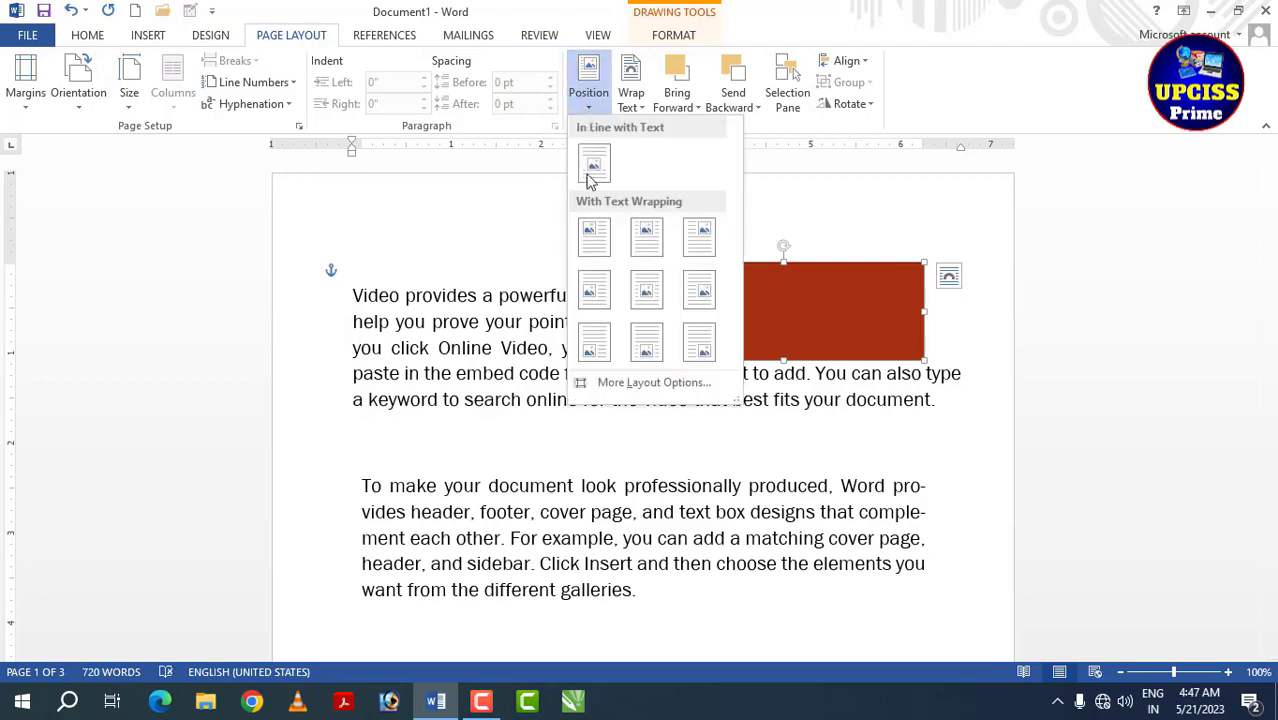
left_click(646, 299)
scroll(660, 300, "down", 6)
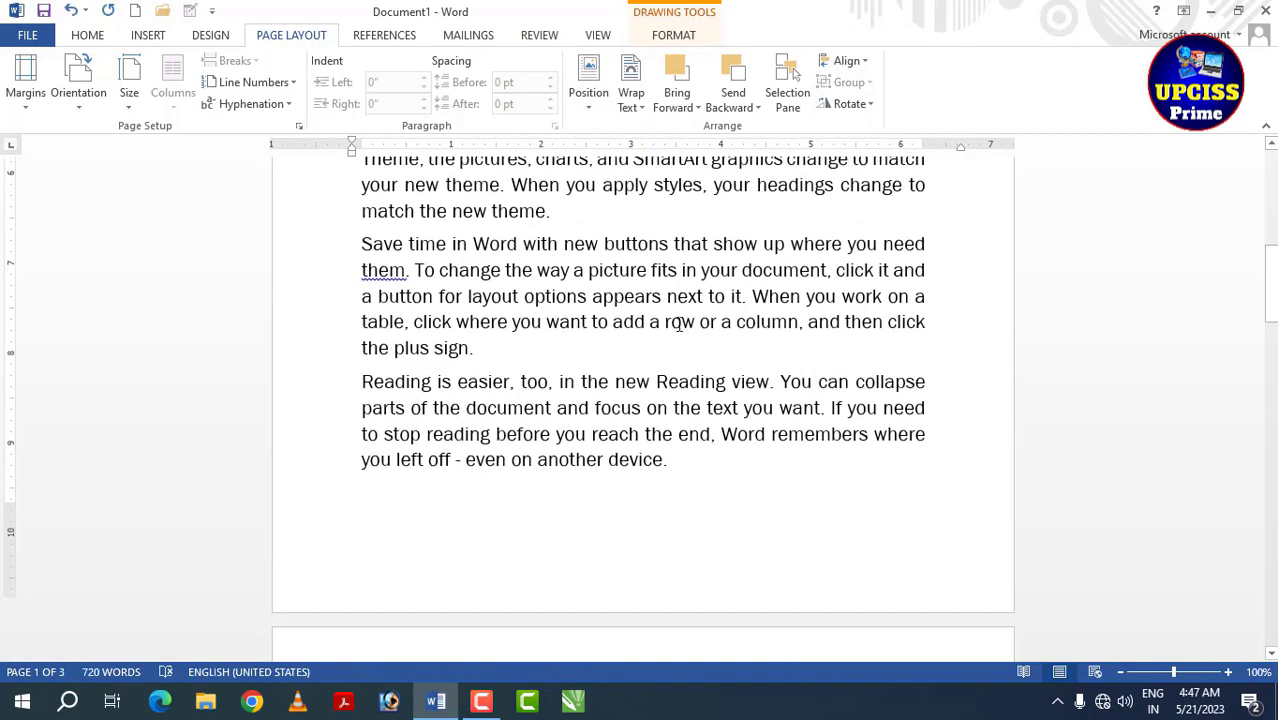
- Position the rectangle at the bottom center of the page with text wrapping, and check its placement
scroll(678, 325, "up", 3)
left_click(588, 90)
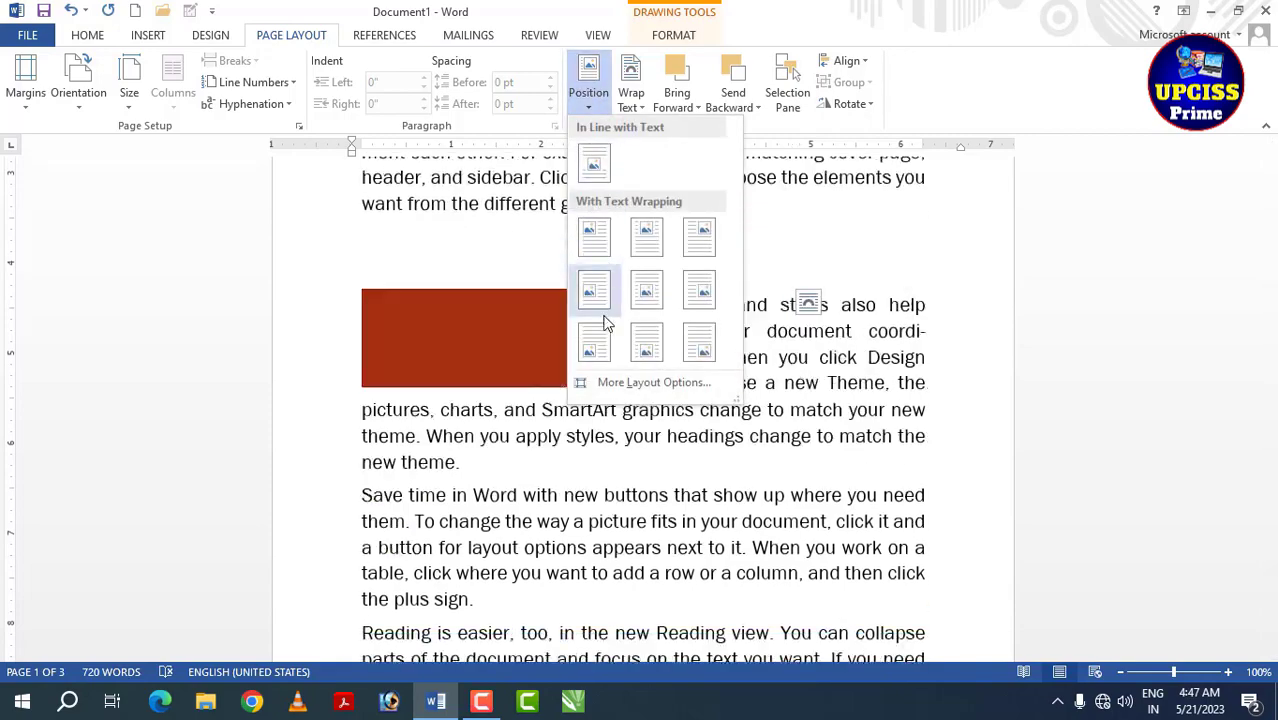
left_click(651, 350)
scroll(650, 348, "down", 8)
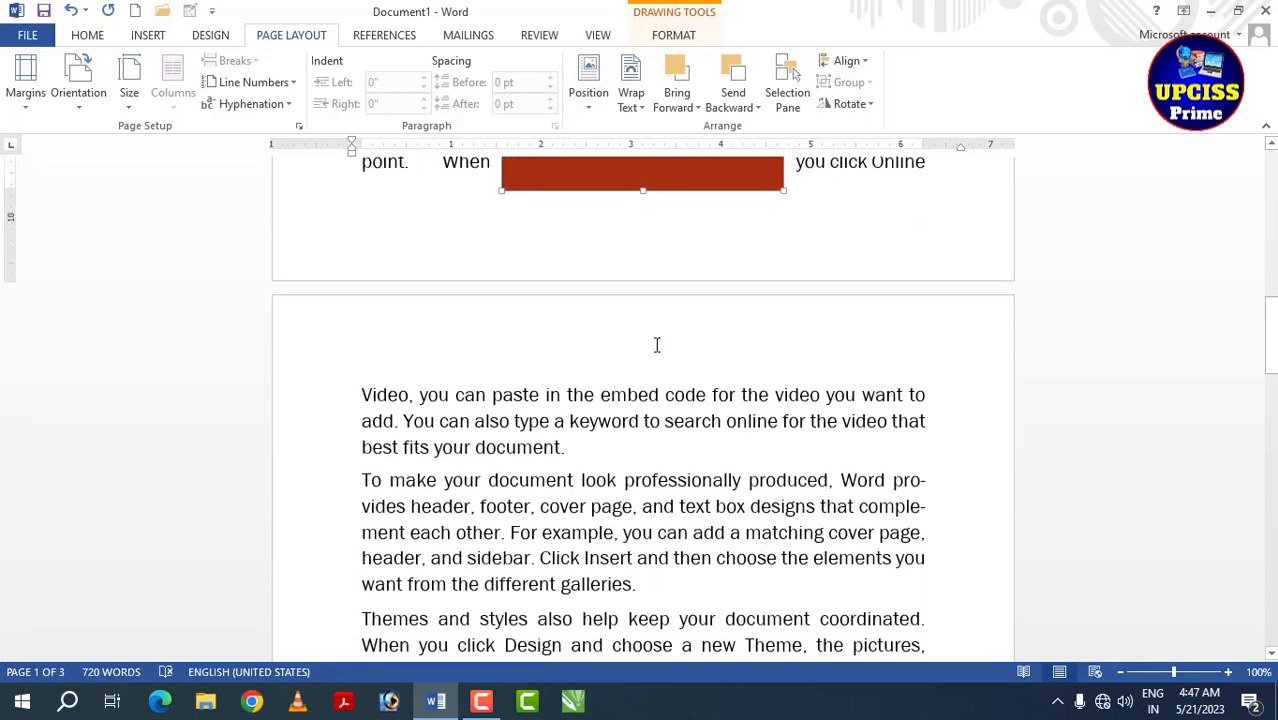
scroll(655, 345, "up", 3)
- Place the rectangle in line with the text, and reposition it at the top right of the page with text wrapping
scroll(650, 270, "up", 10)
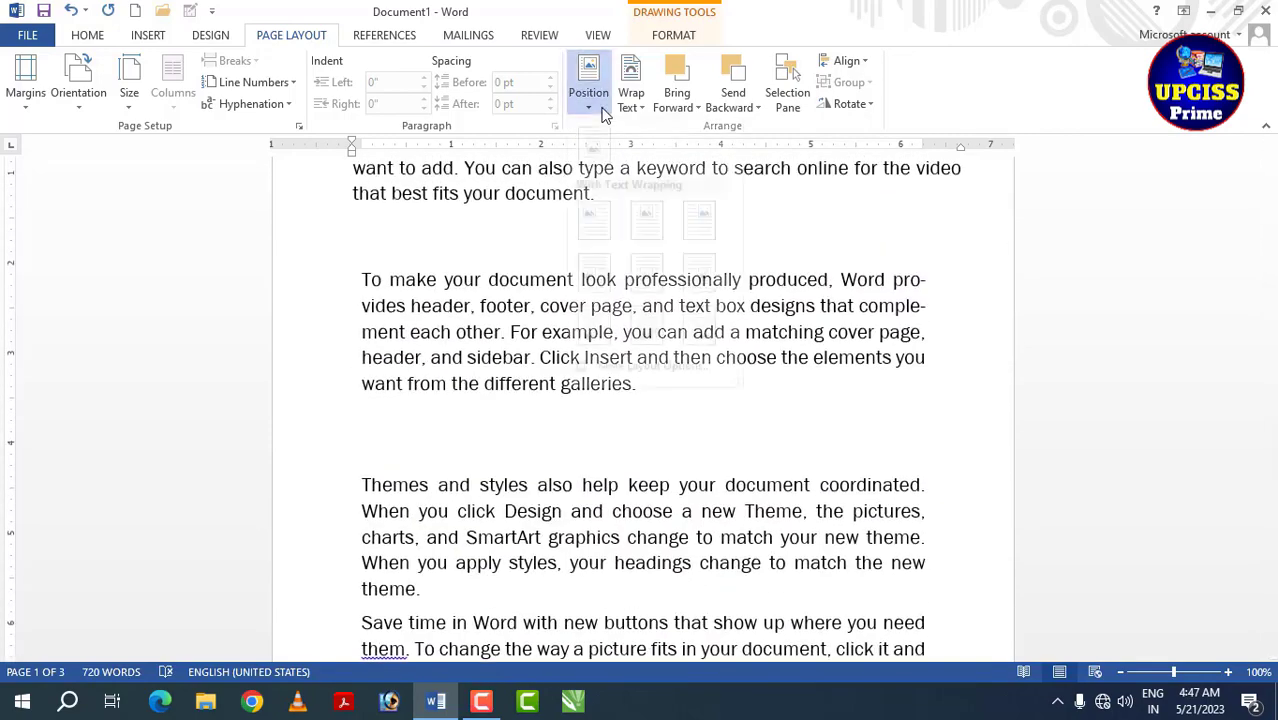
left_click(588, 90)
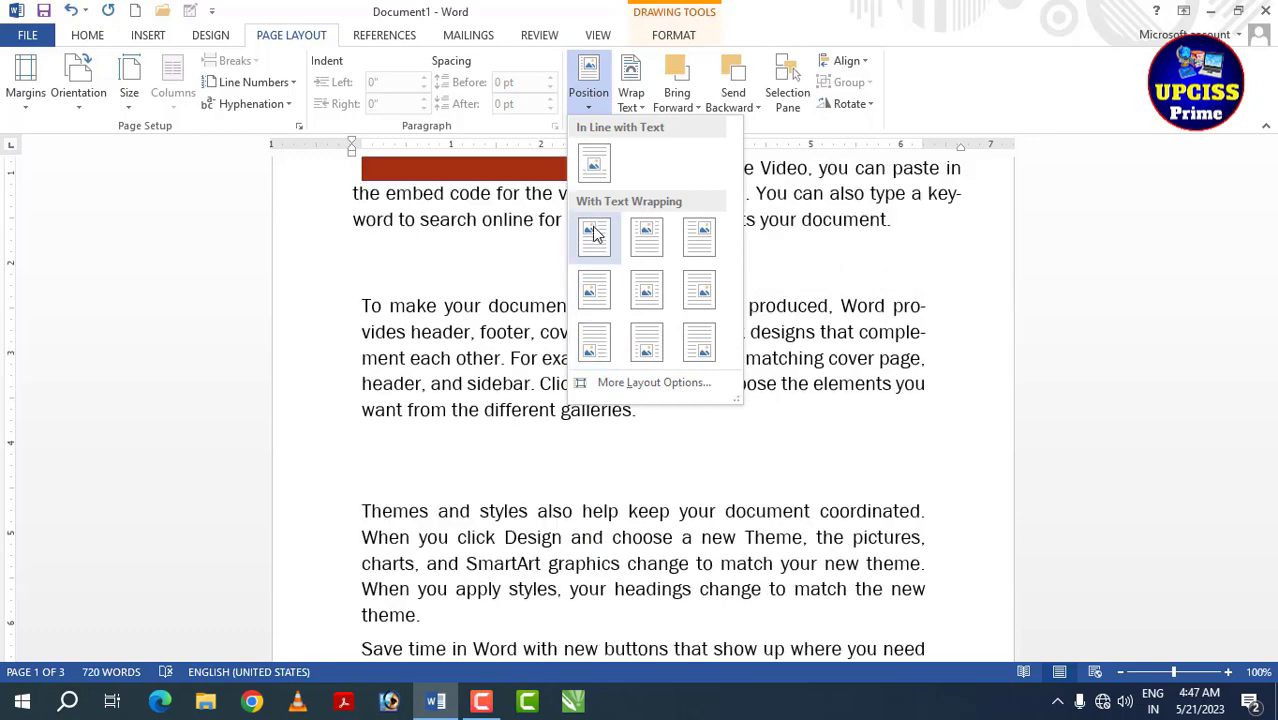
left_click(594, 163)
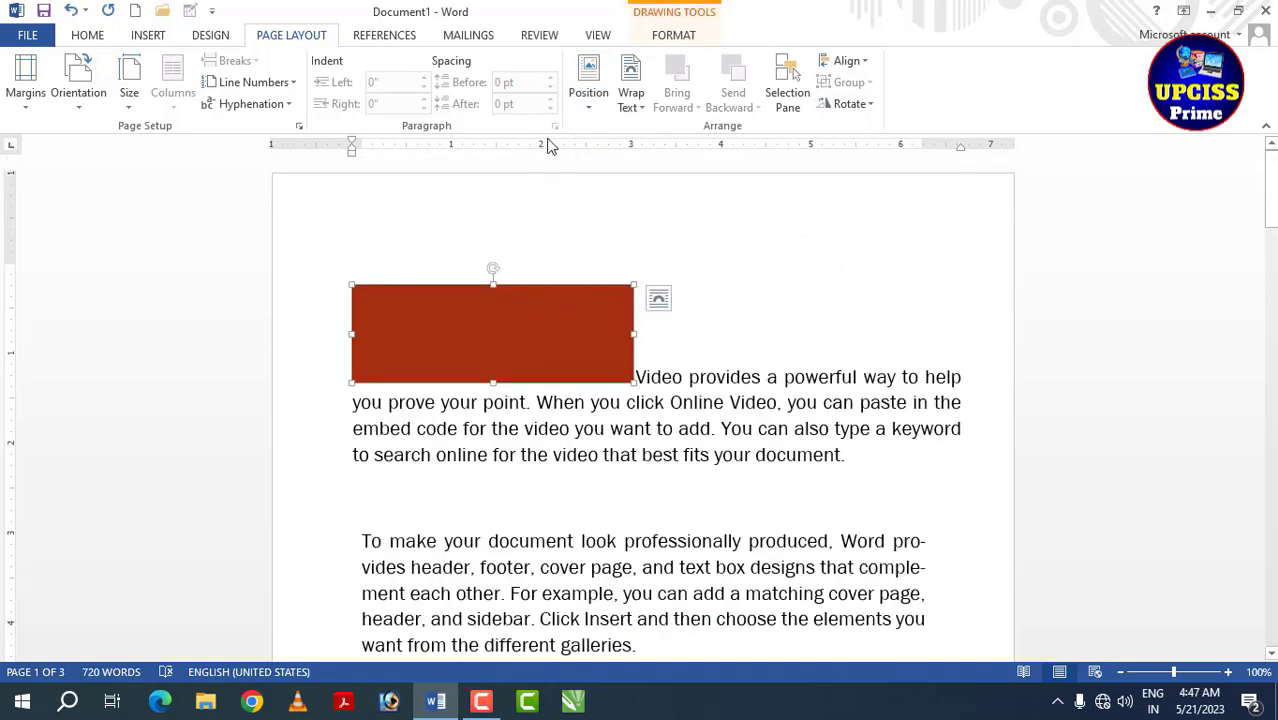
left_click(590, 108)
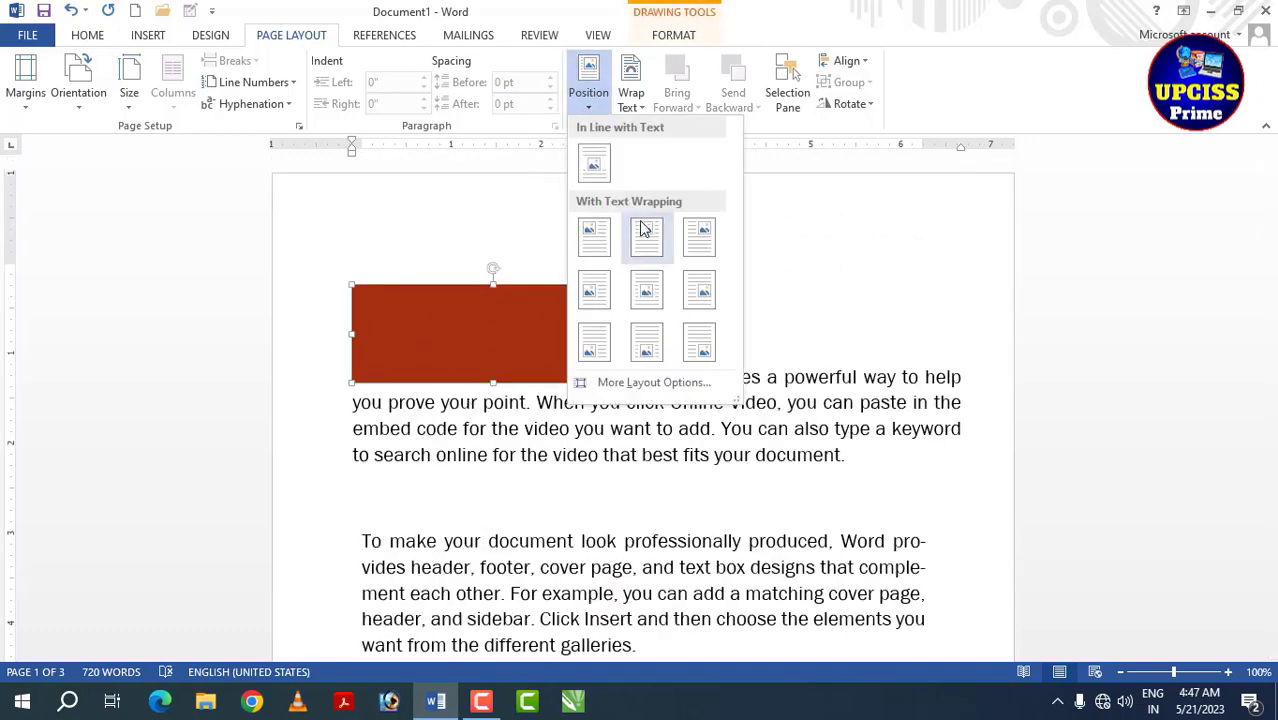
left_click(698, 240)
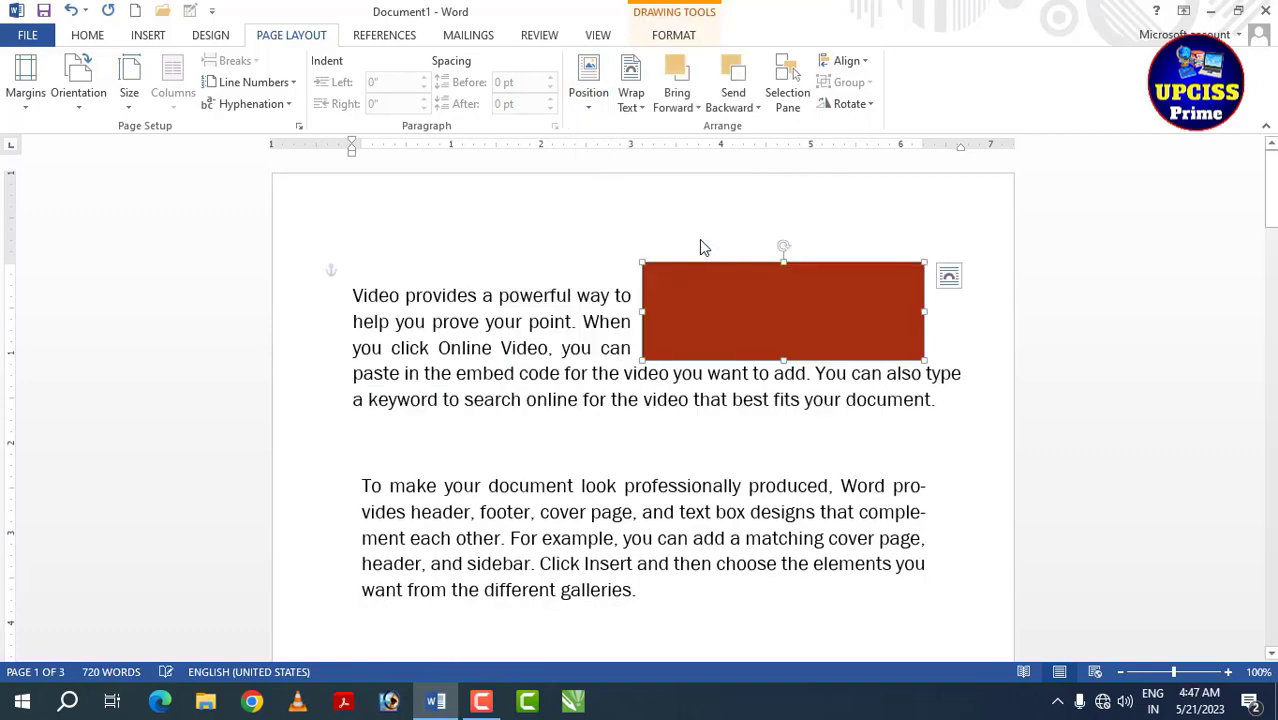
- Move the rectangle into the middle of the first paragraph, and reposition it at the top left with text wrapping, nudged slightly right
left_click_drag(780, 326, 601, 340)
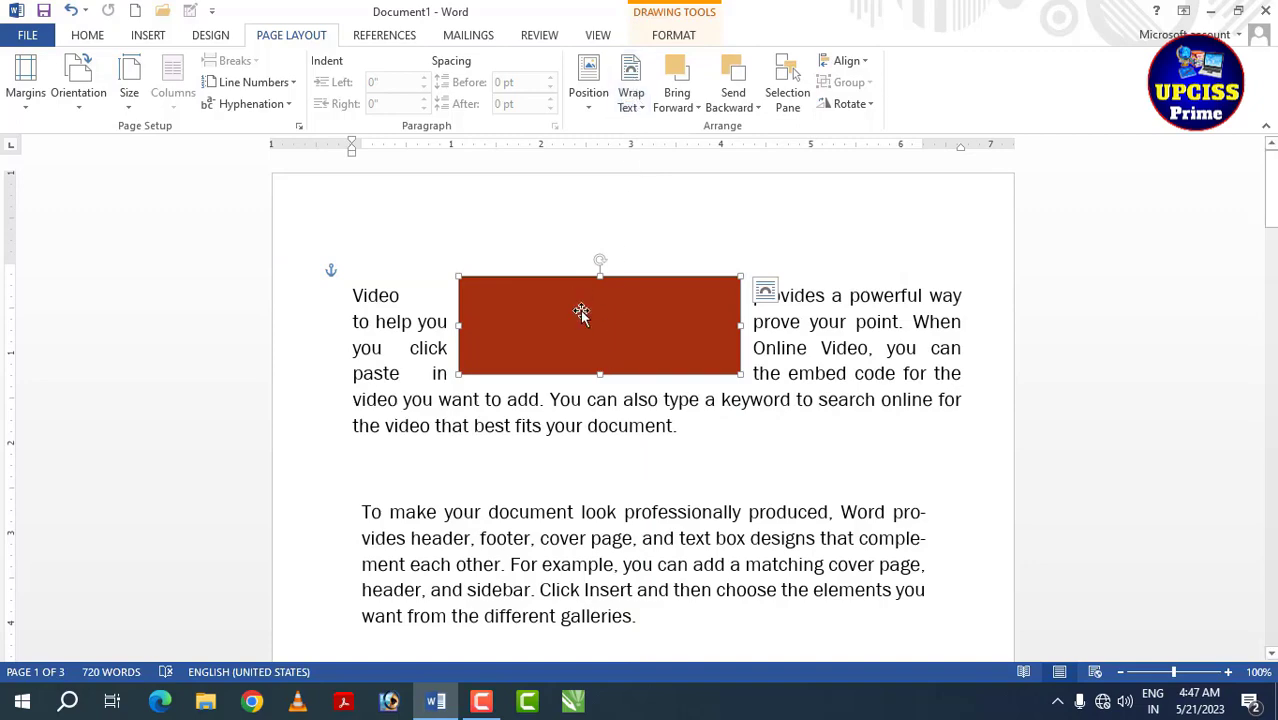
left_click_drag(581, 313, 585, 362)
left_click(588, 92)
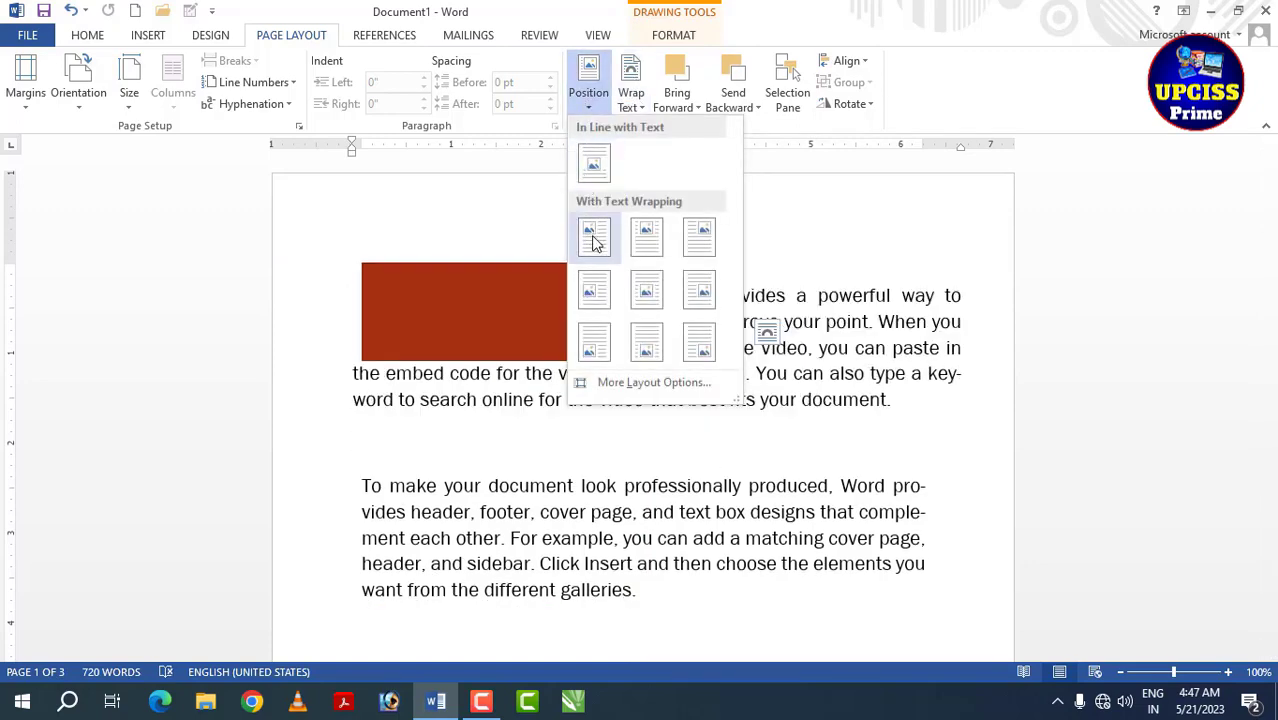
left_click(594, 240)
mouse_move(516, 315)
left_mouse_down()
mouse_move(548, 314)
mouse_move(534, 314)
left_mouse_up()
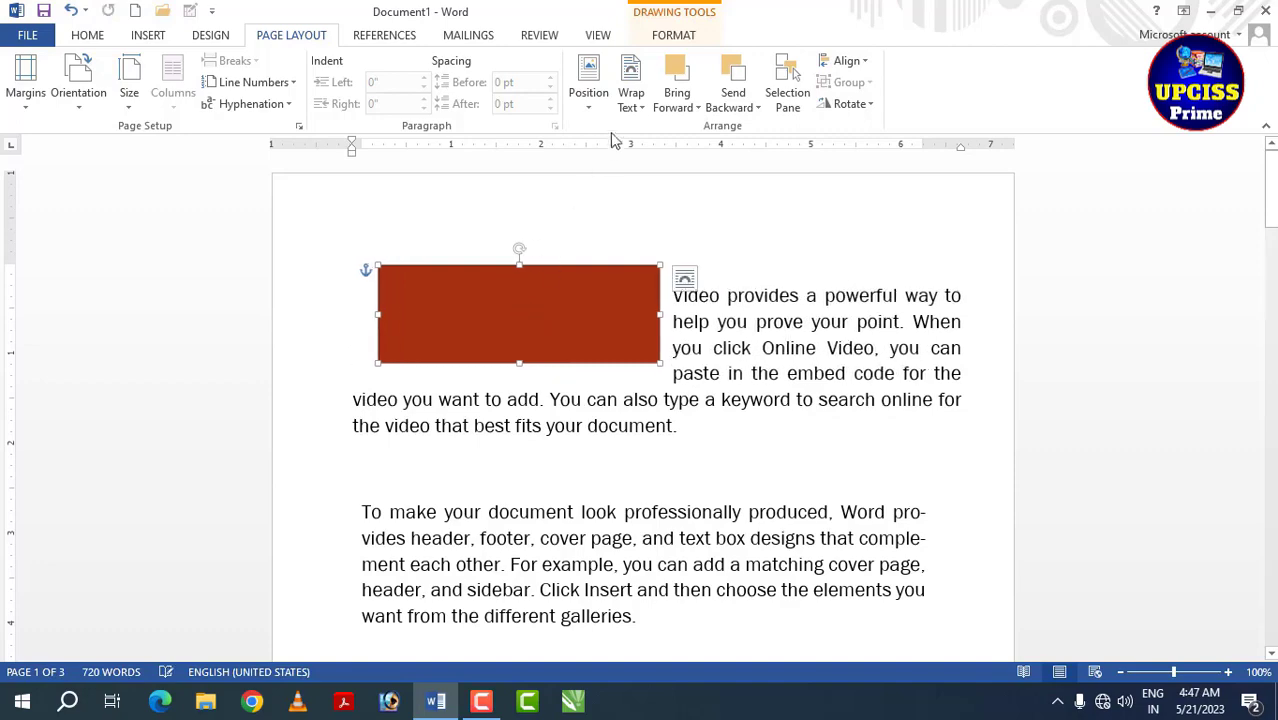
- Set the rectangle's wrapping to In Line with Text, switch it to Square, and move it into the middle of the first paragraph
left_click(631, 95)
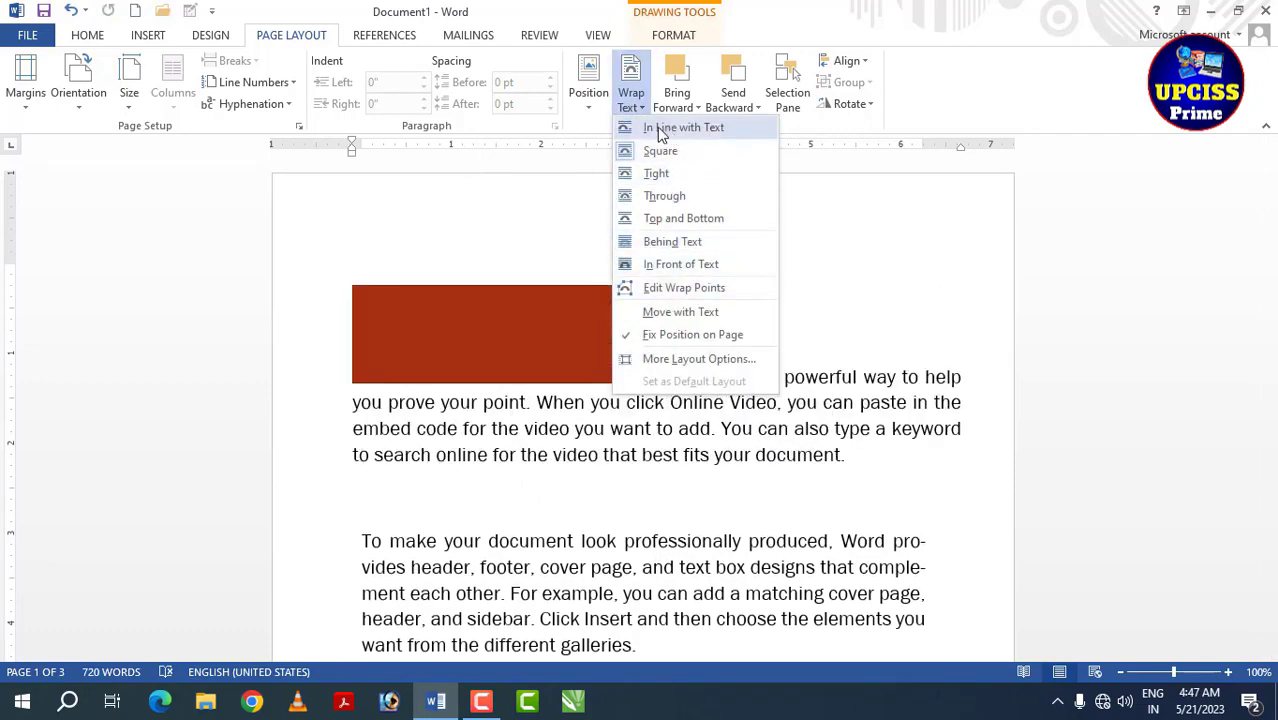
left_click(708, 133)
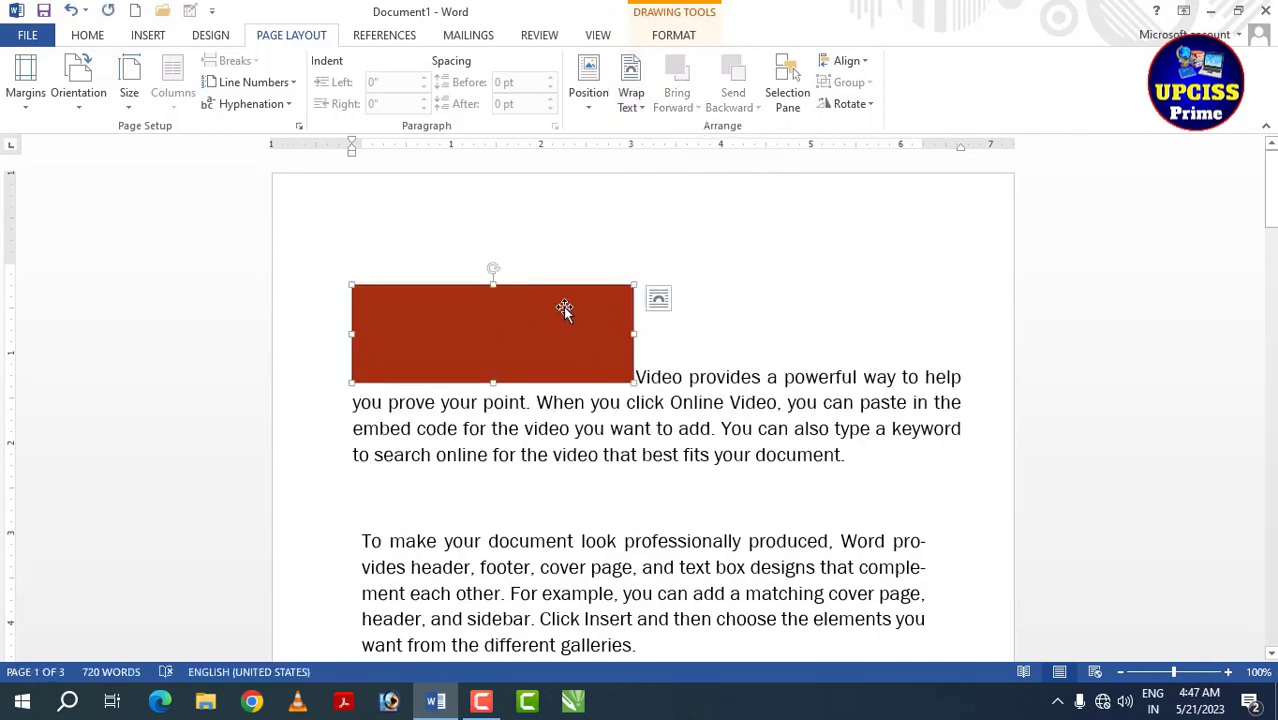
left_click(630, 82)
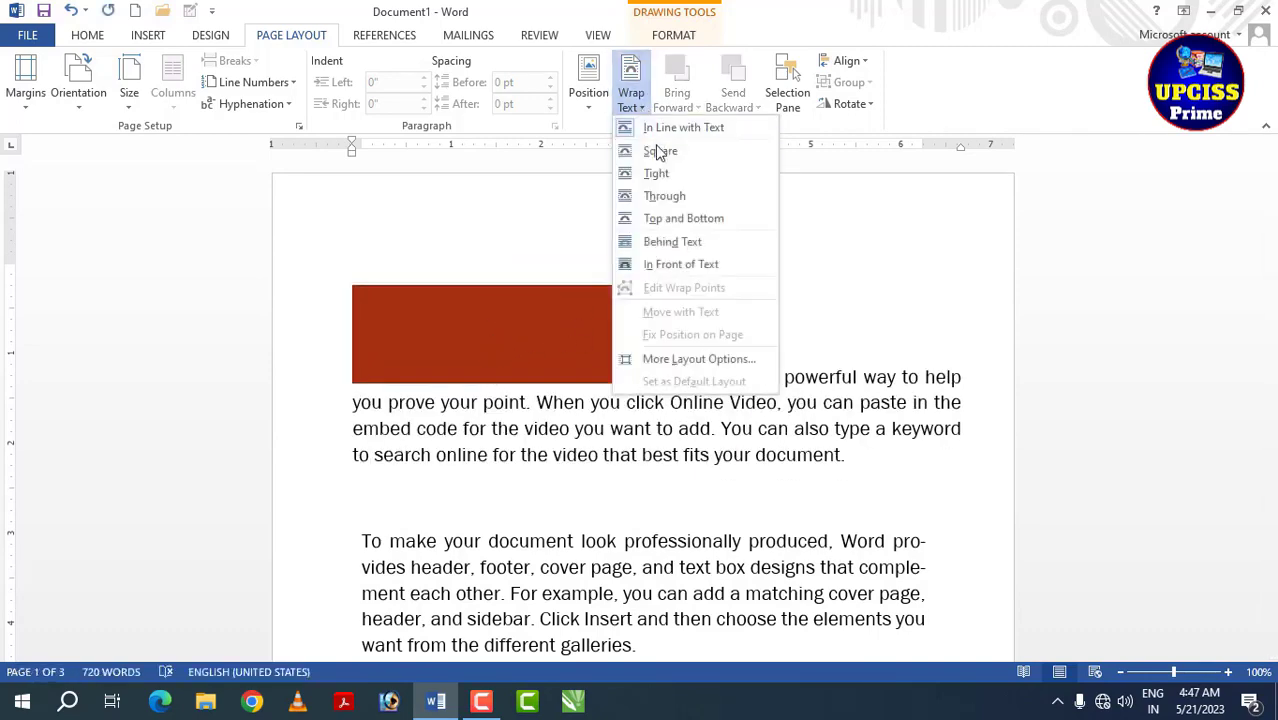
left_click(659, 151)
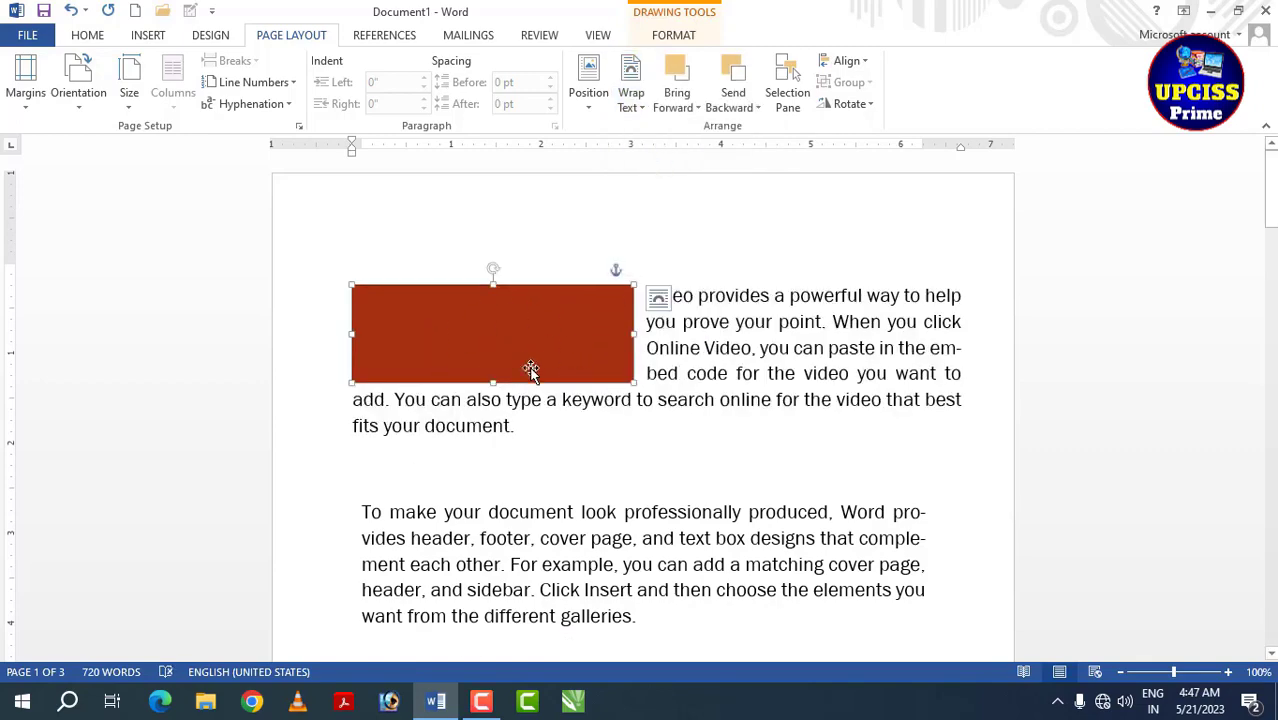
left_click_drag(439, 351, 556, 360)
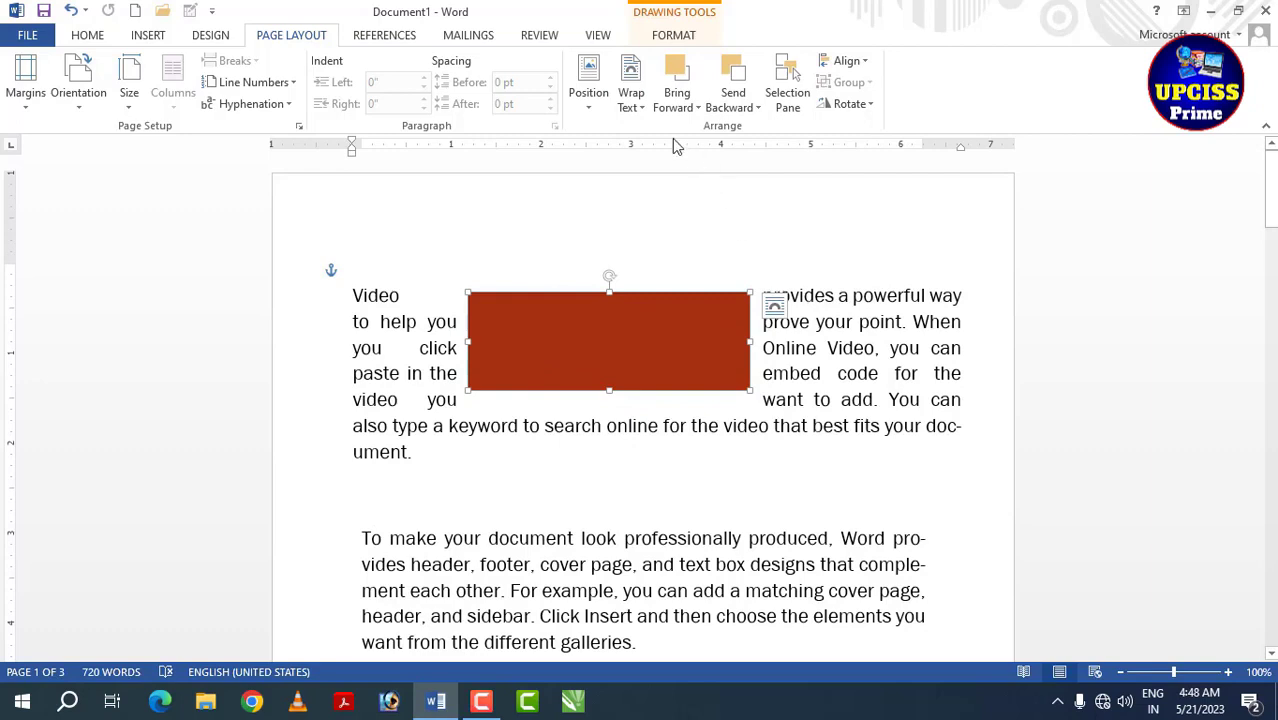
- Apply Tight wrapping to the rectangle and move it down so that it overlaps the gap between the first and second paragraphs
left_click(631, 95)
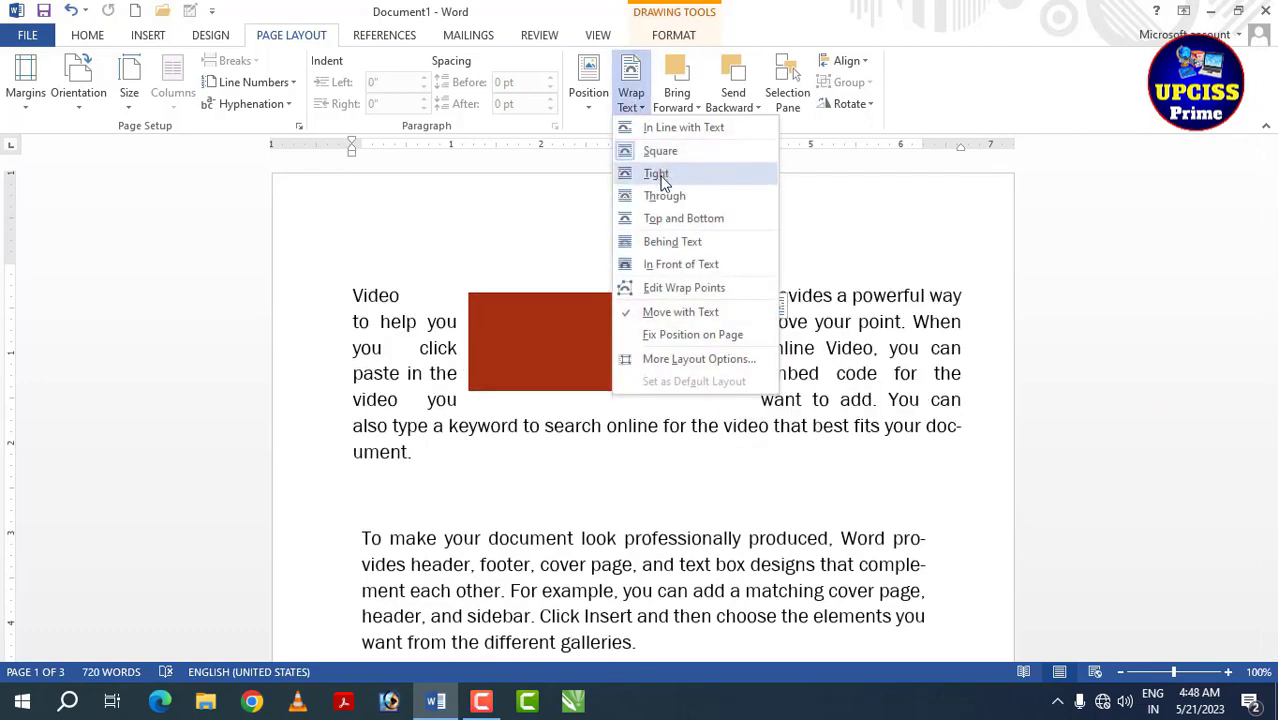
left_click(657, 175)
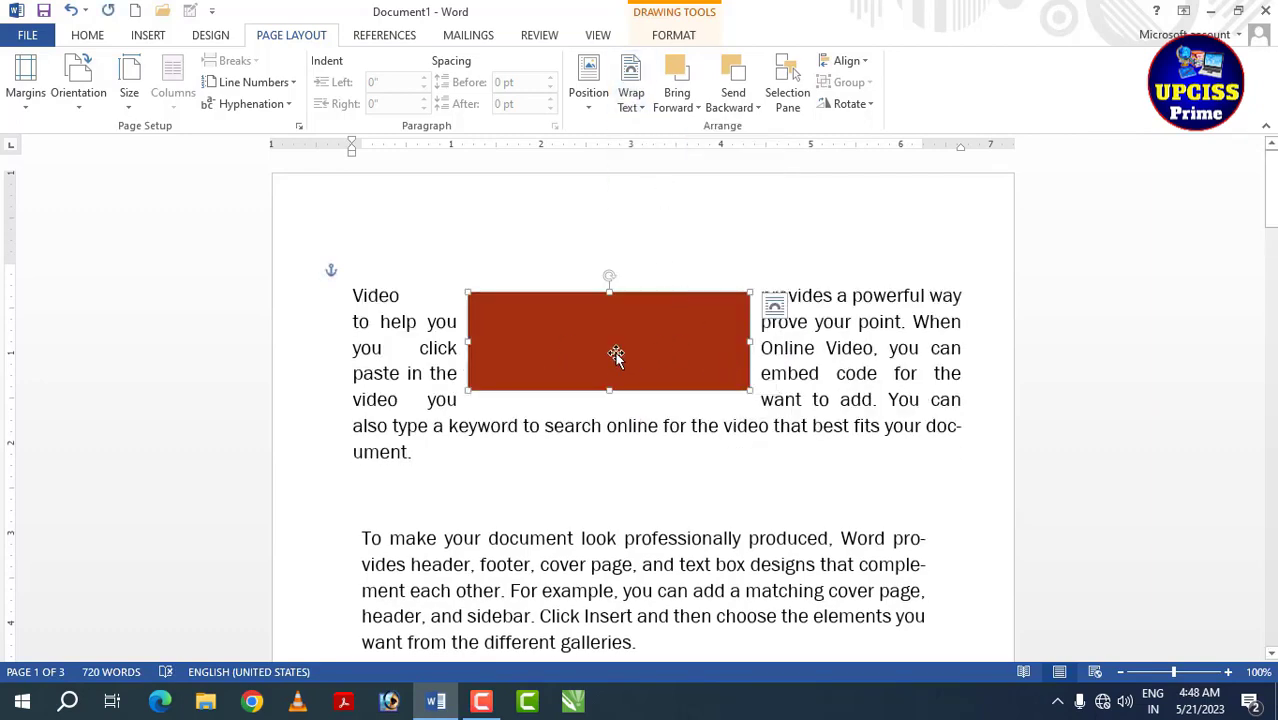
left_click(326, 348)
left_click(725, 348)
left_click_drag(607, 344, 620, 424)
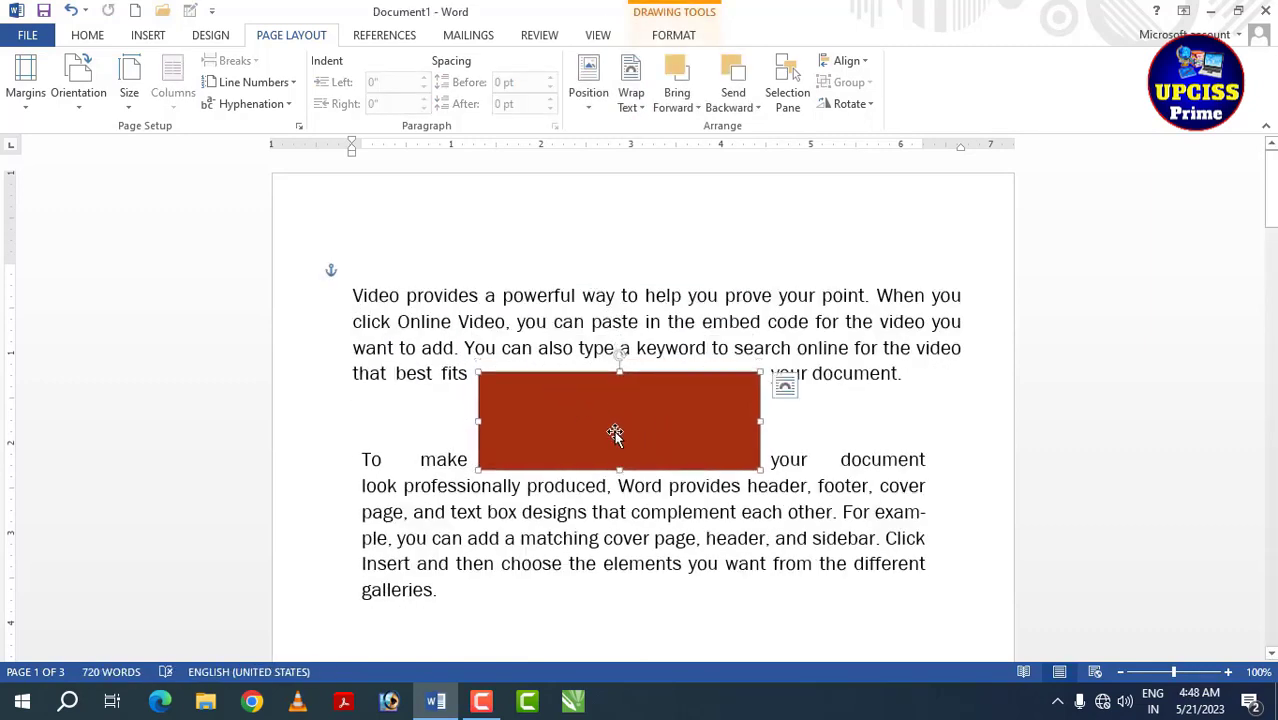
- Change the rectangle's wrapping to Through and to Top and Bottom, and place it between the first two paragraphs
left_click(624, 108)
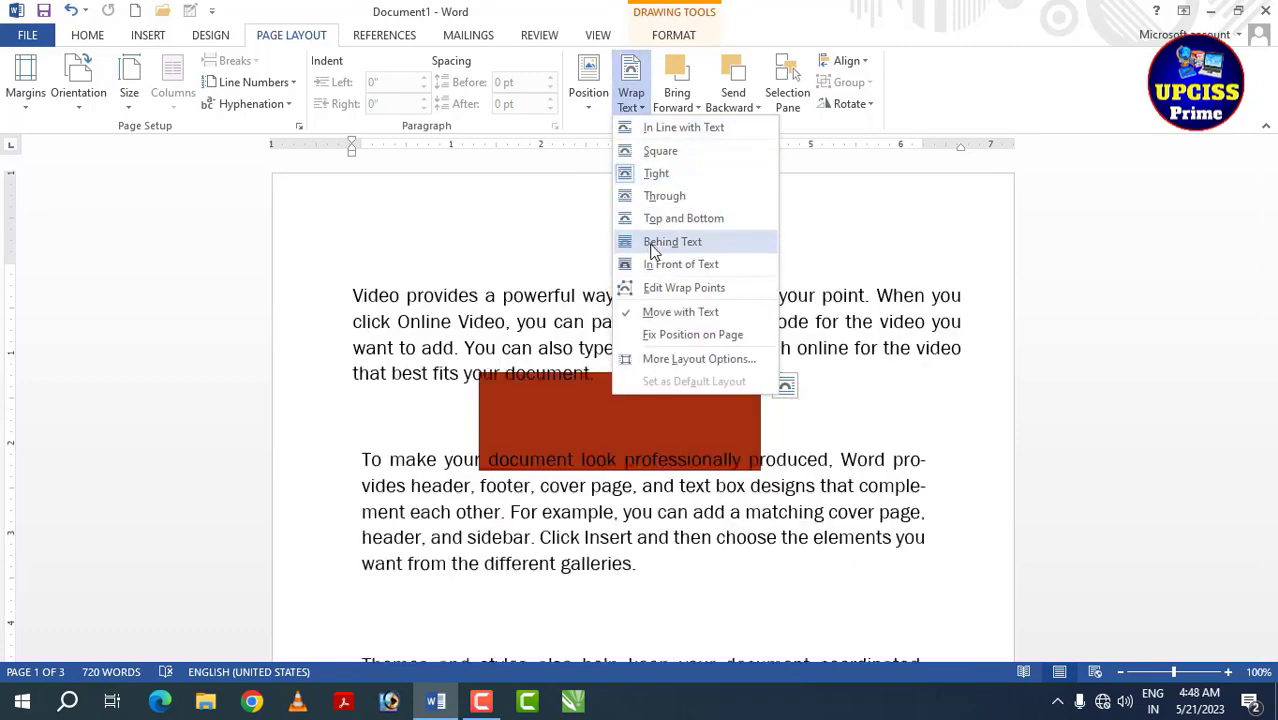
left_click(651, 200)
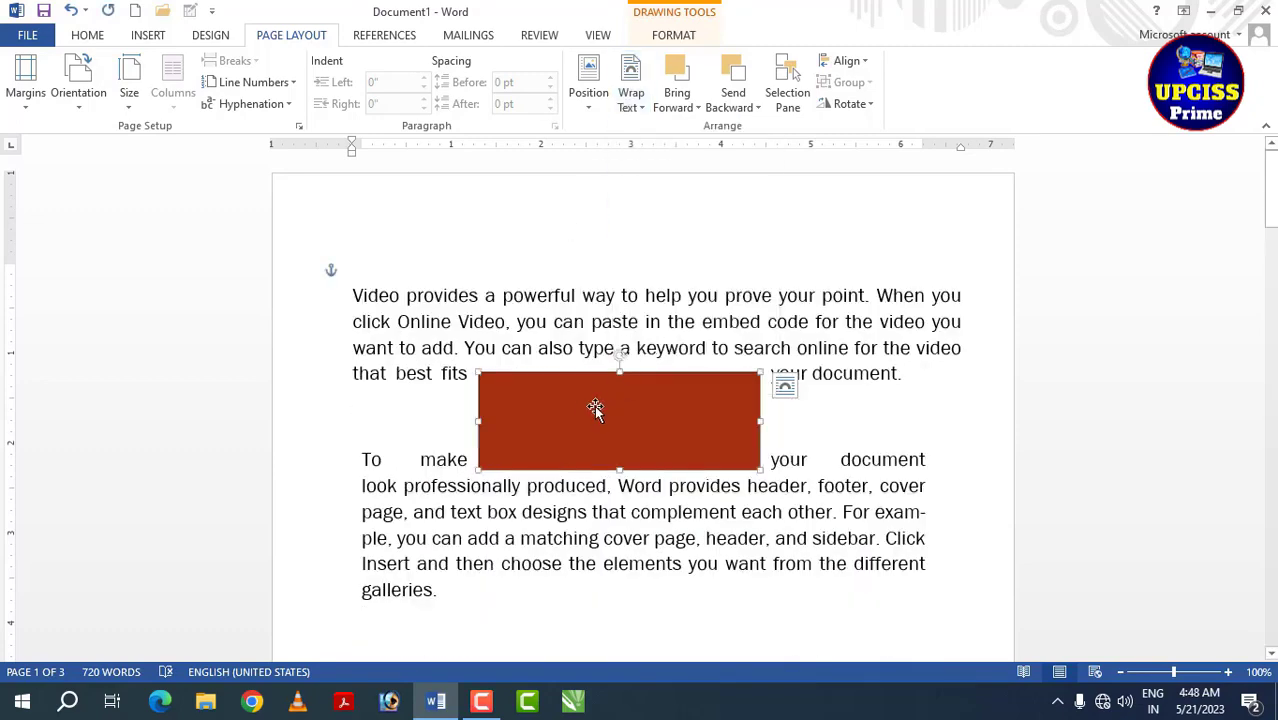
left_click(630, 100)
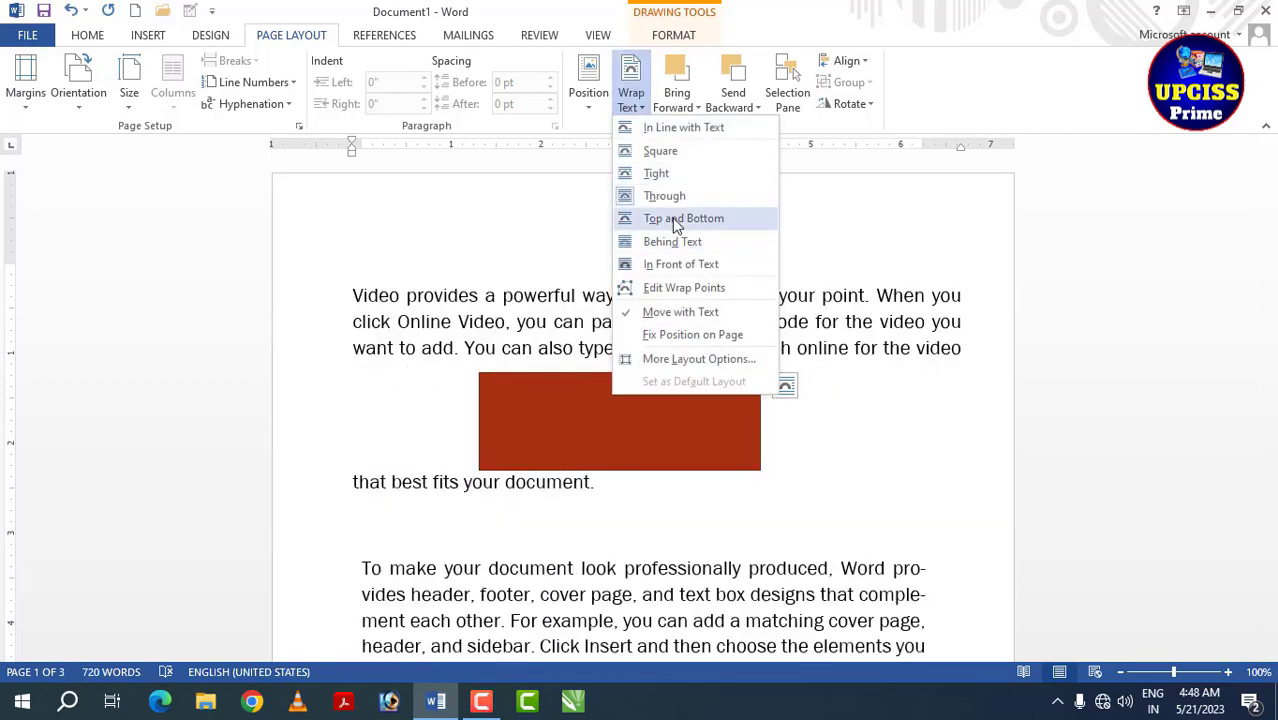
left_click(672, 220)
left_click_drag(643, 417, 609, 461)
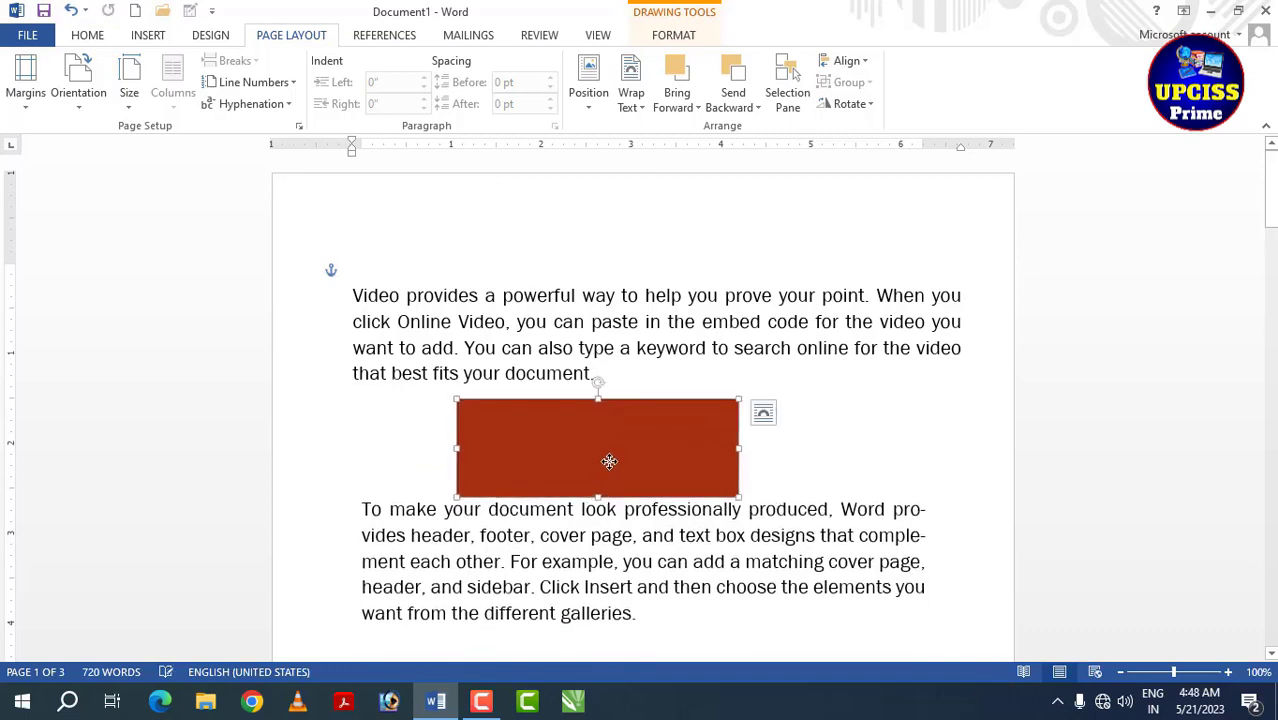
- Compare In Front of Text and Behind Text wrapping on the rectangle, shift it slightly right, and finish with In Front of Text
left_click(631, 100)
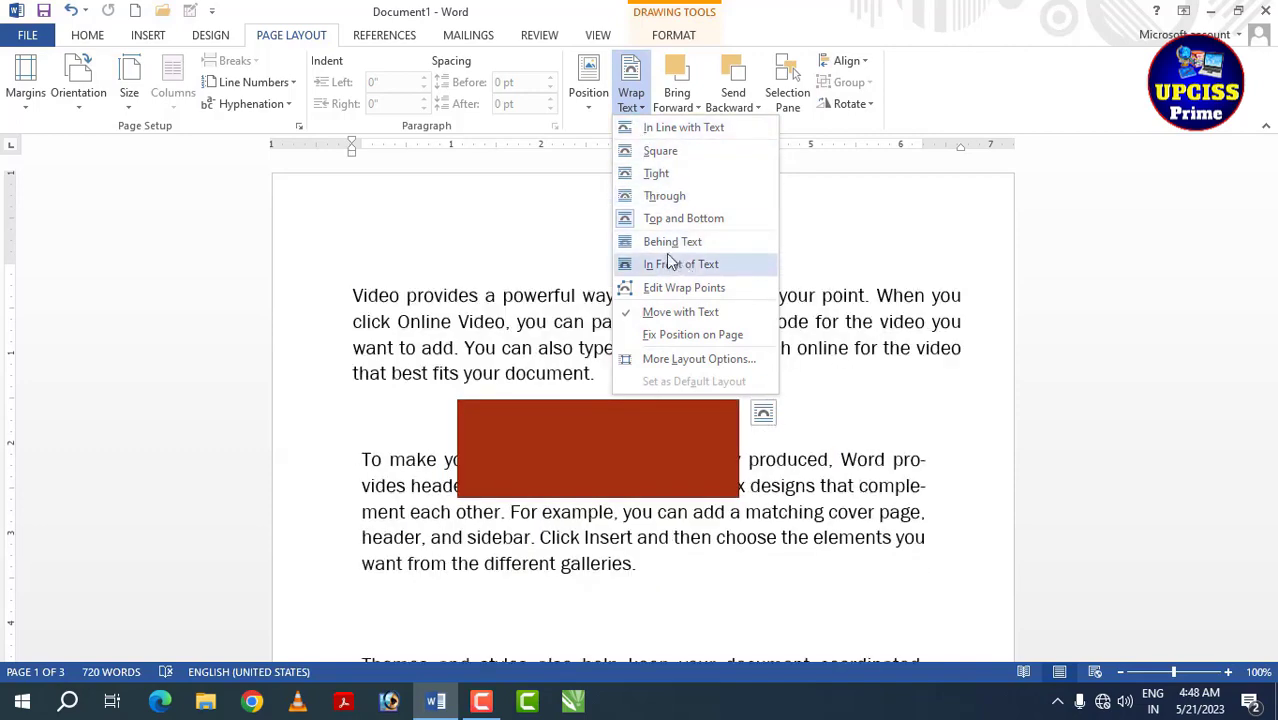
left_click(695, 268)
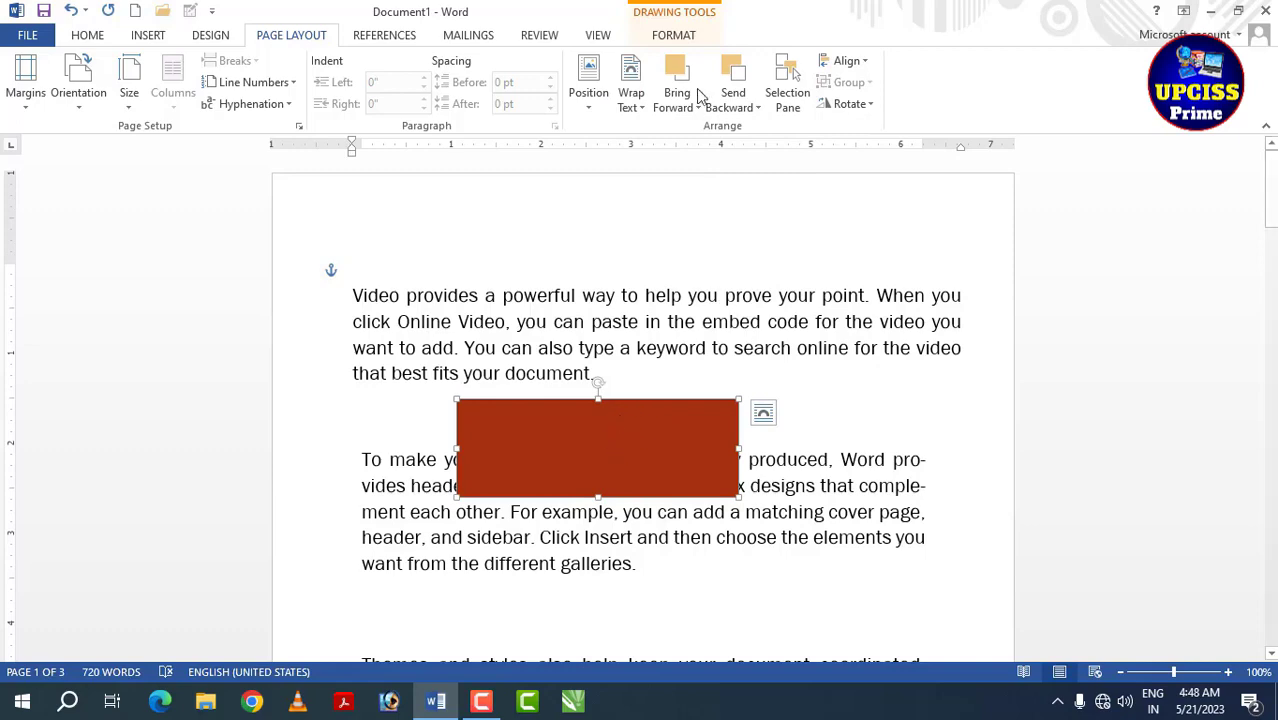
left_click(631, 92)
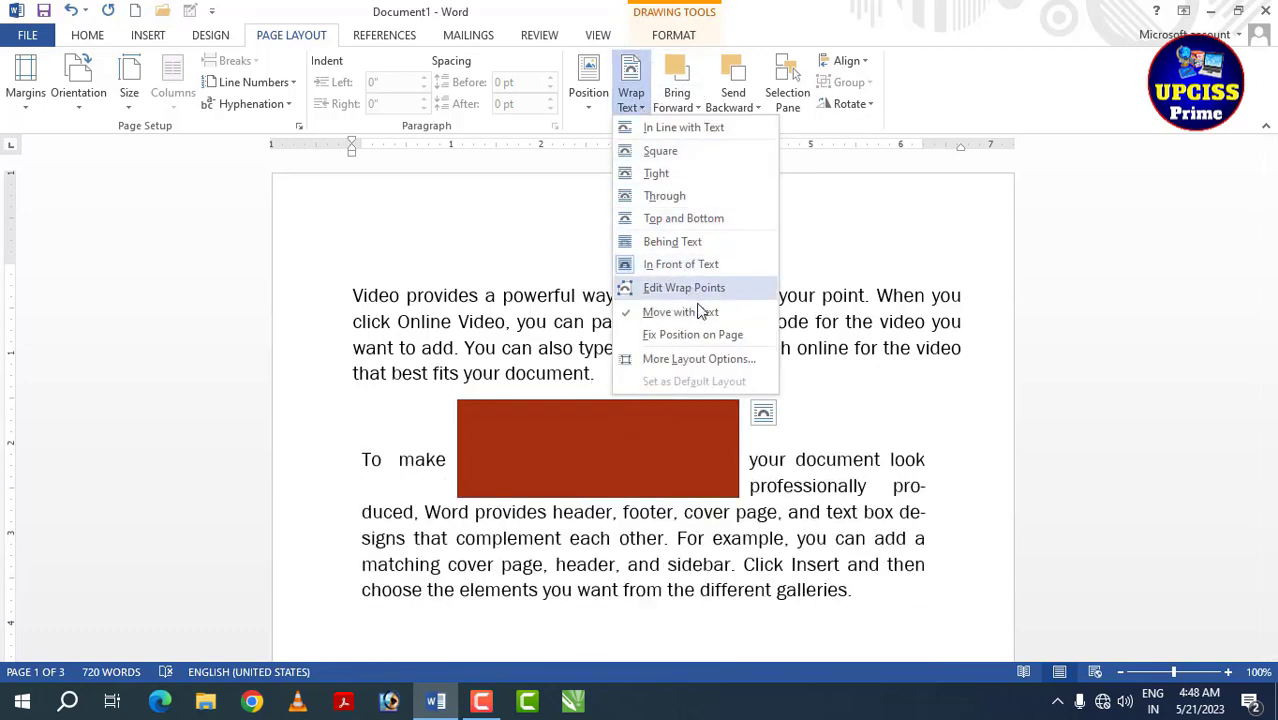
left_click(676, 242)
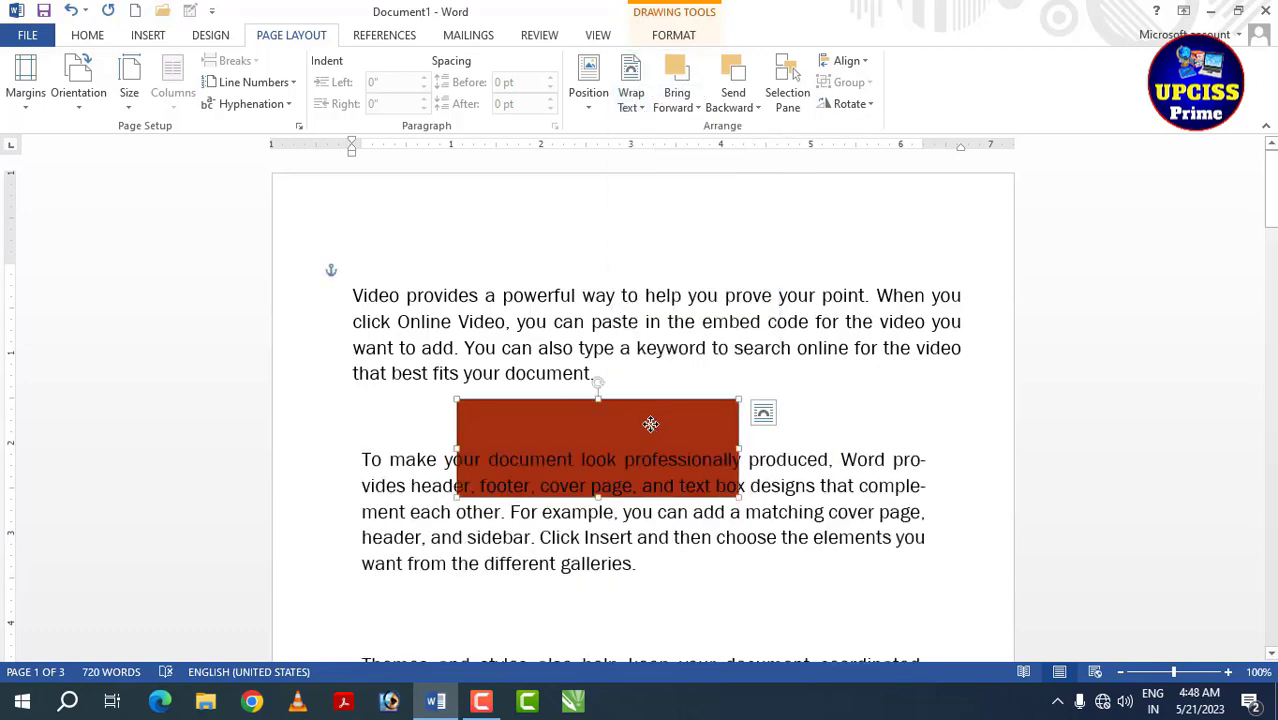
mouse_move(651, 424)
left_mouse_down()
mouse_move(679, 427)
mouse_move(613, 431)
mouse_move(691, 490)
mouse_move(670, 434)
mouse_move(650, 433)
left_mouse_up()
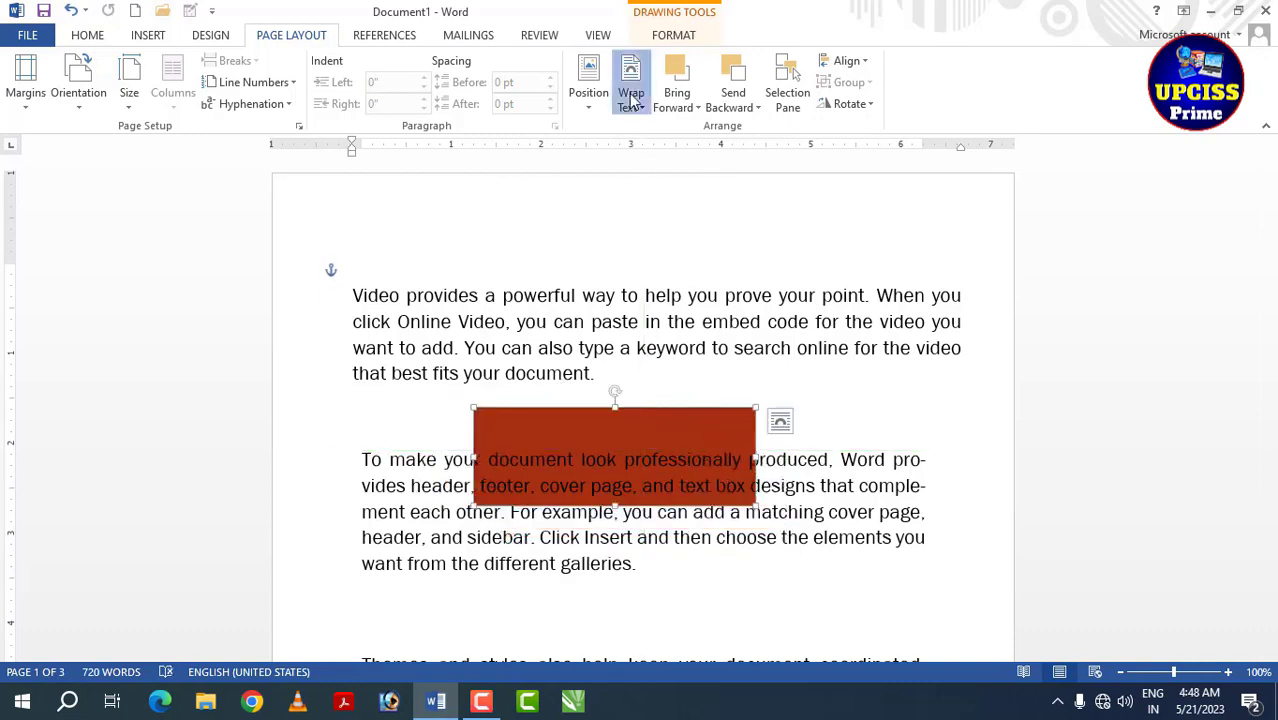
left_click(630, 100)
left_click(688, 268)
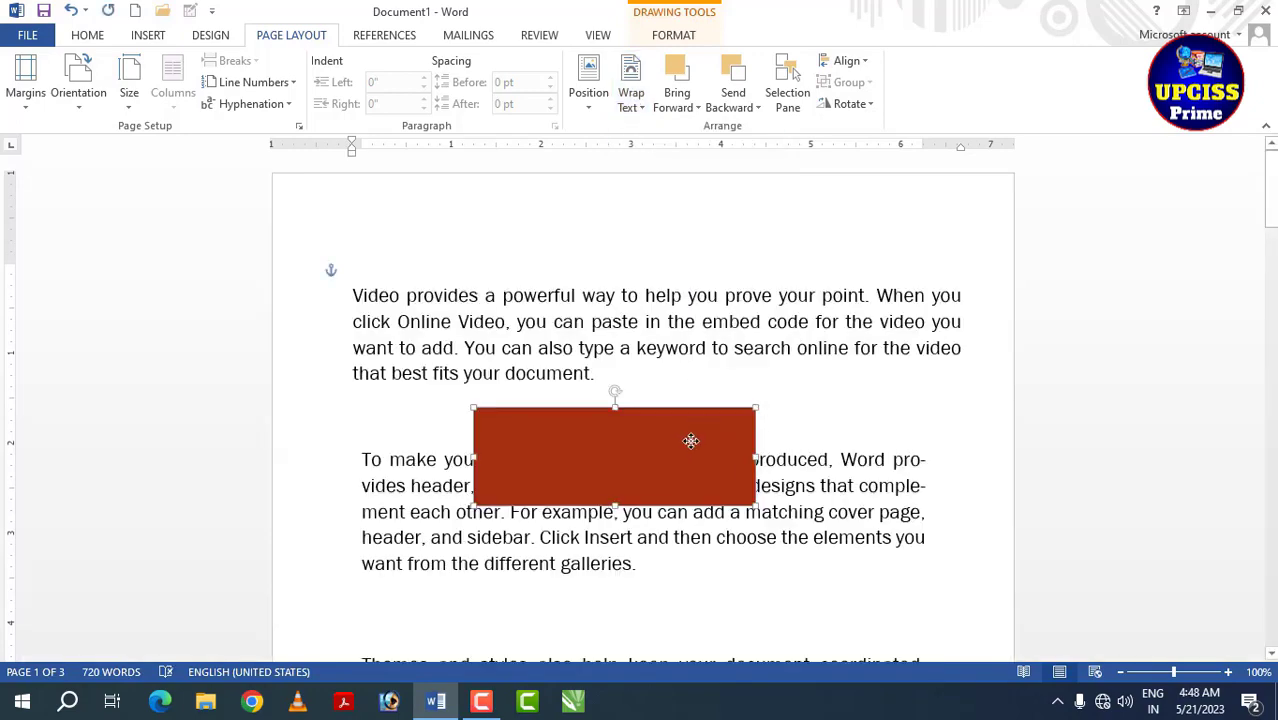
- Edit the rectangle's wrap points, pulling the upper-right point inward along the top edge so that text runs closer to that corner
left_click(630, 100)
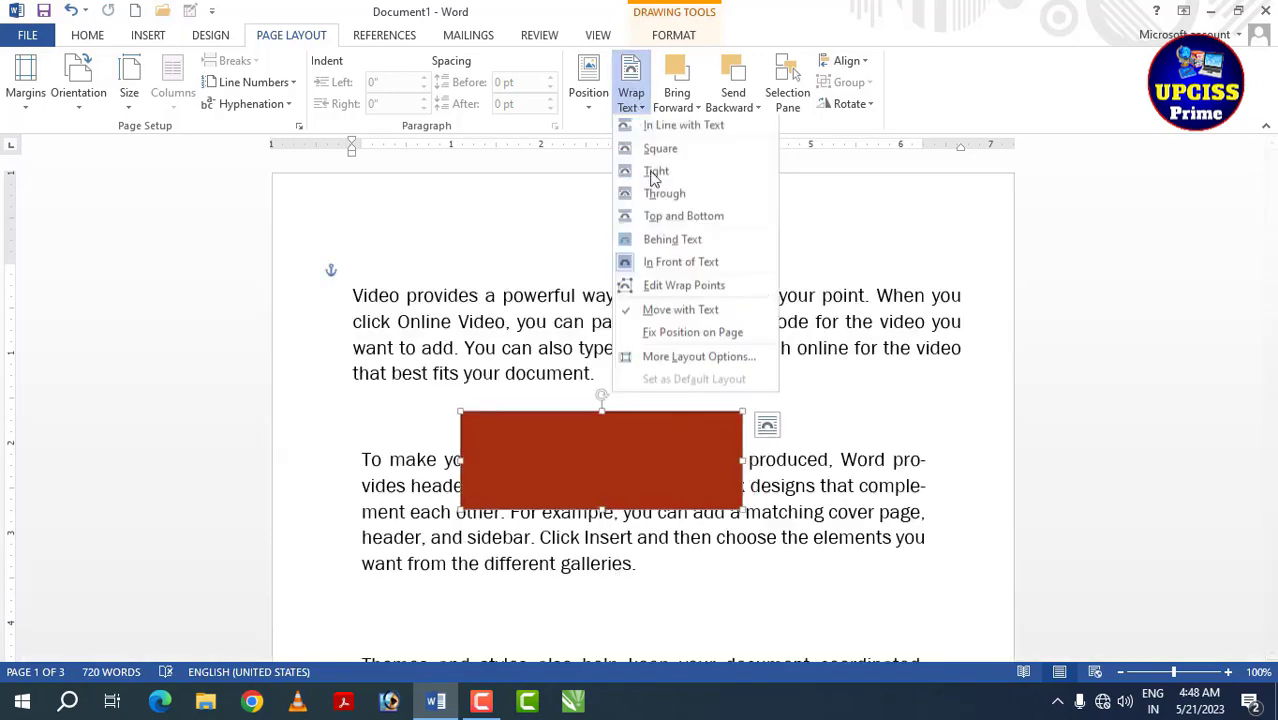
left_click(695, 300)
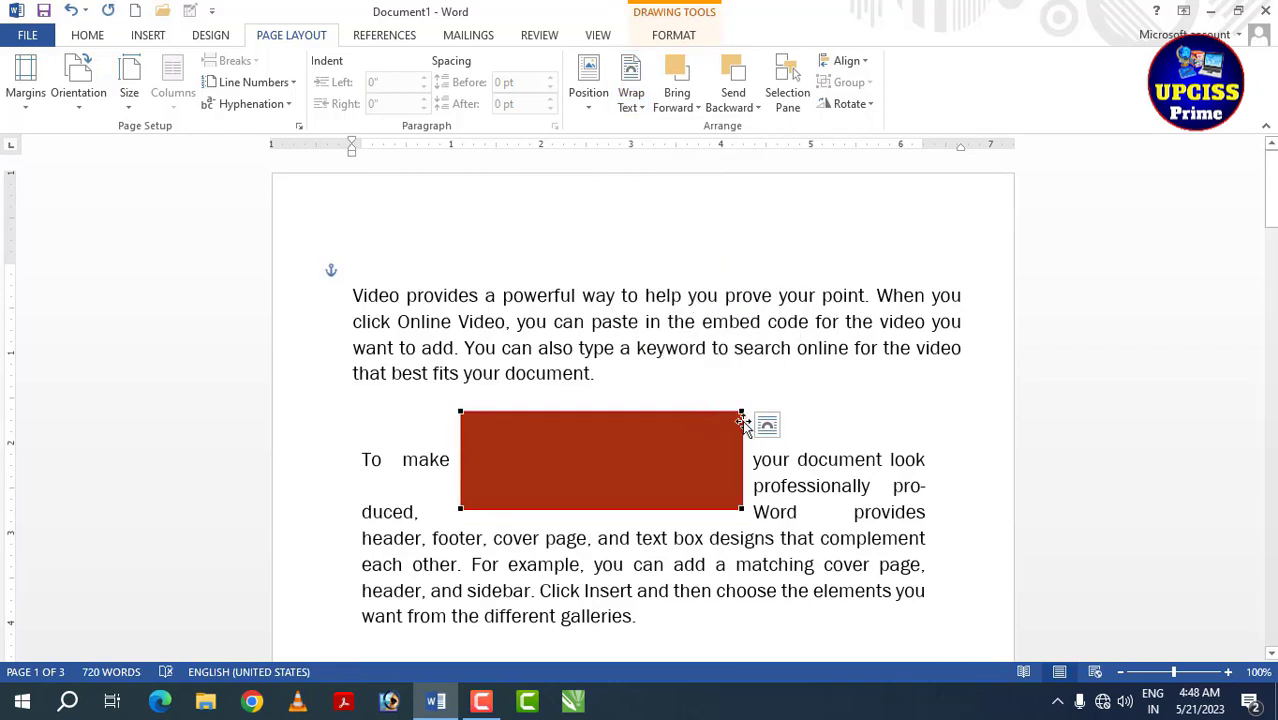
left_click_drag(743, 412, 641, 423)
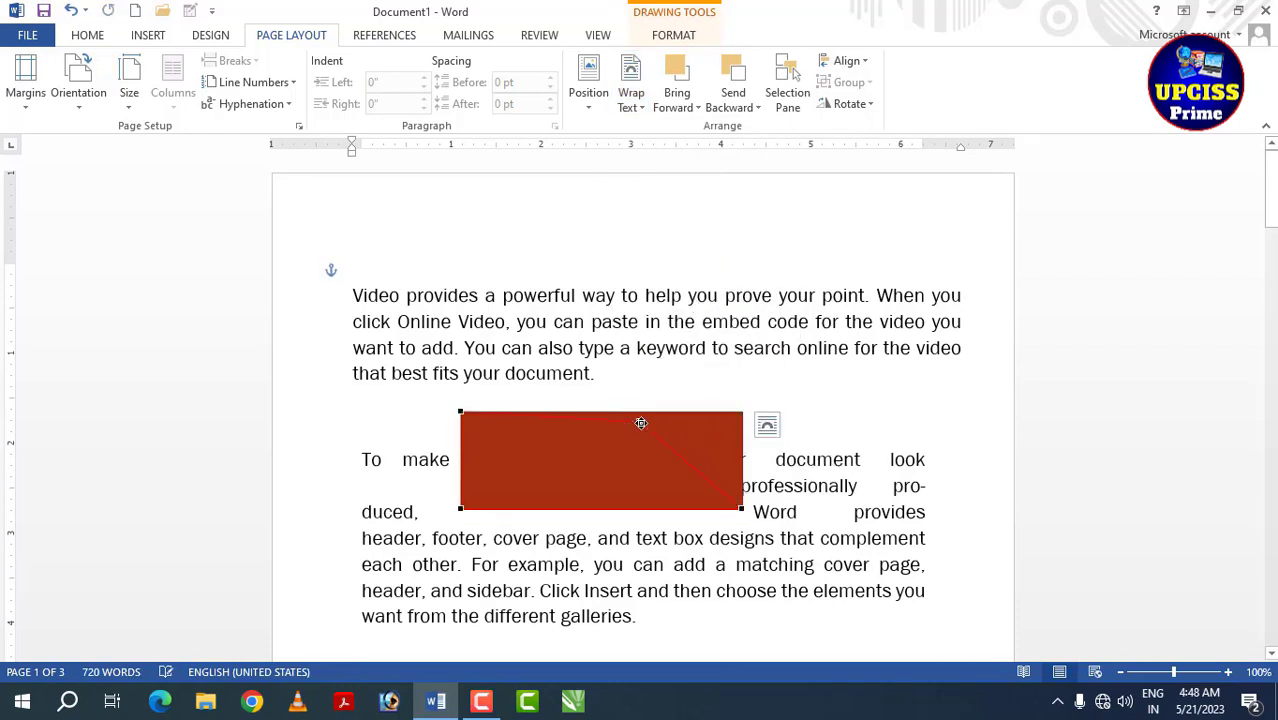
left_click(848, 411)
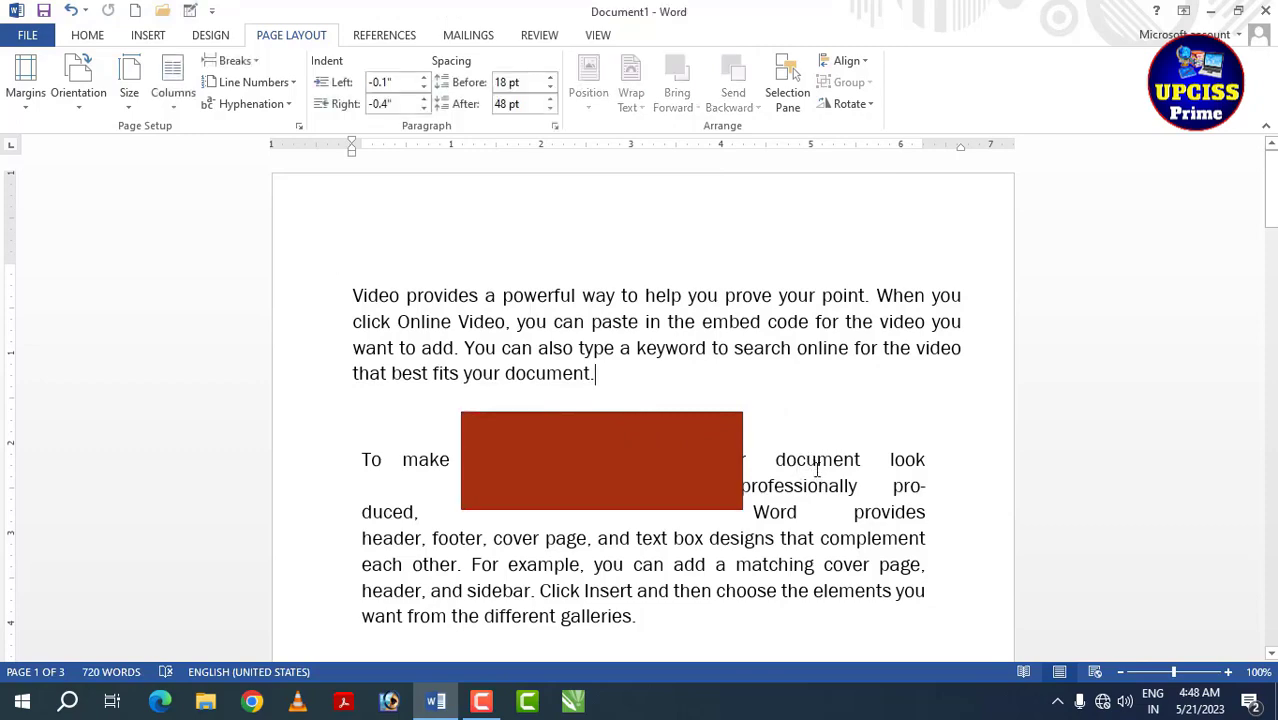
- Nudge the rectangle slightly right and edit its wrap points, pulling the upper-right point outward beyond the rectangle's upper-right corner
mouse_move(685, 476)
left_mouse_down()
mouse_move(645, 468)
mouse_move(697, 468)
left_mouse_up()
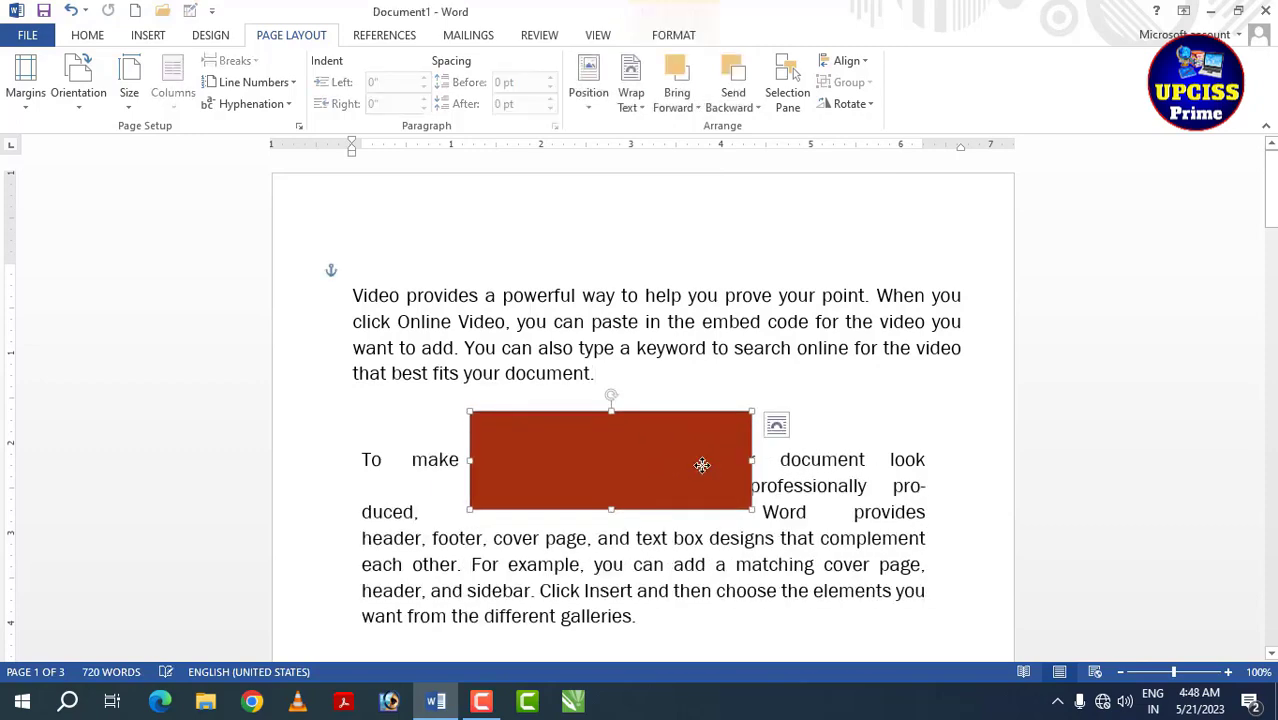
left_click(631, 95)
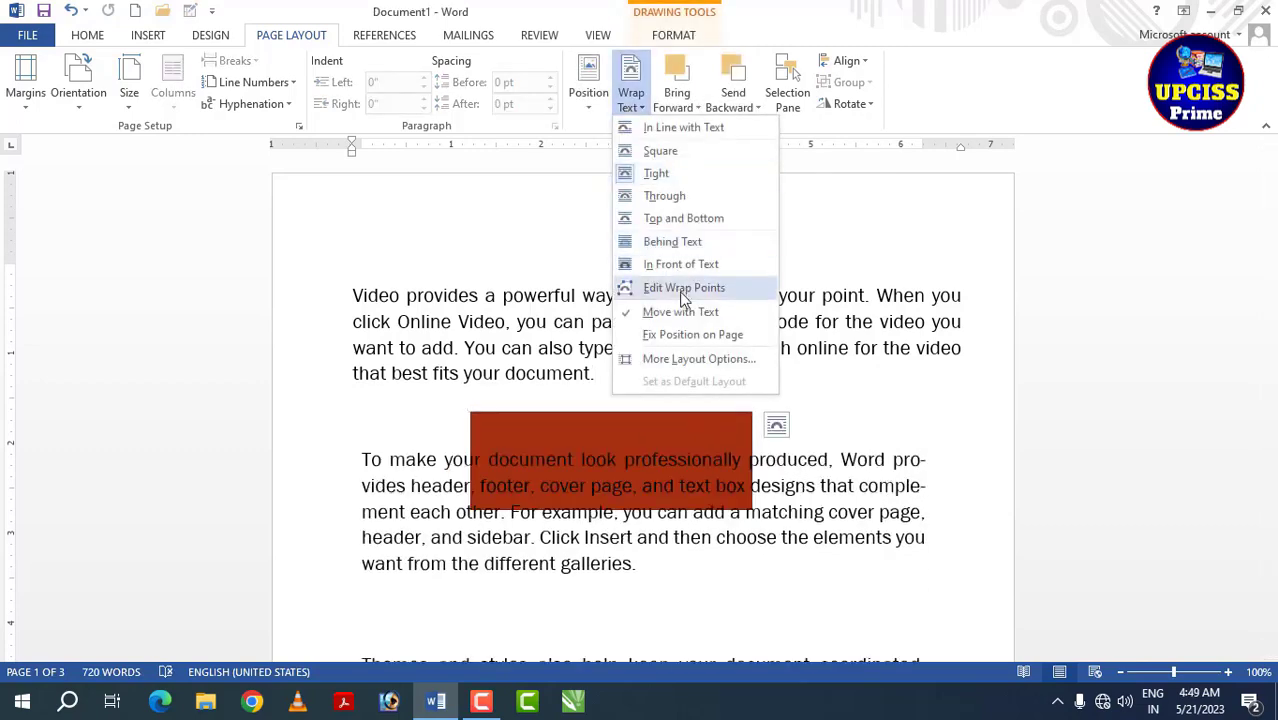
left_click(670, 288)
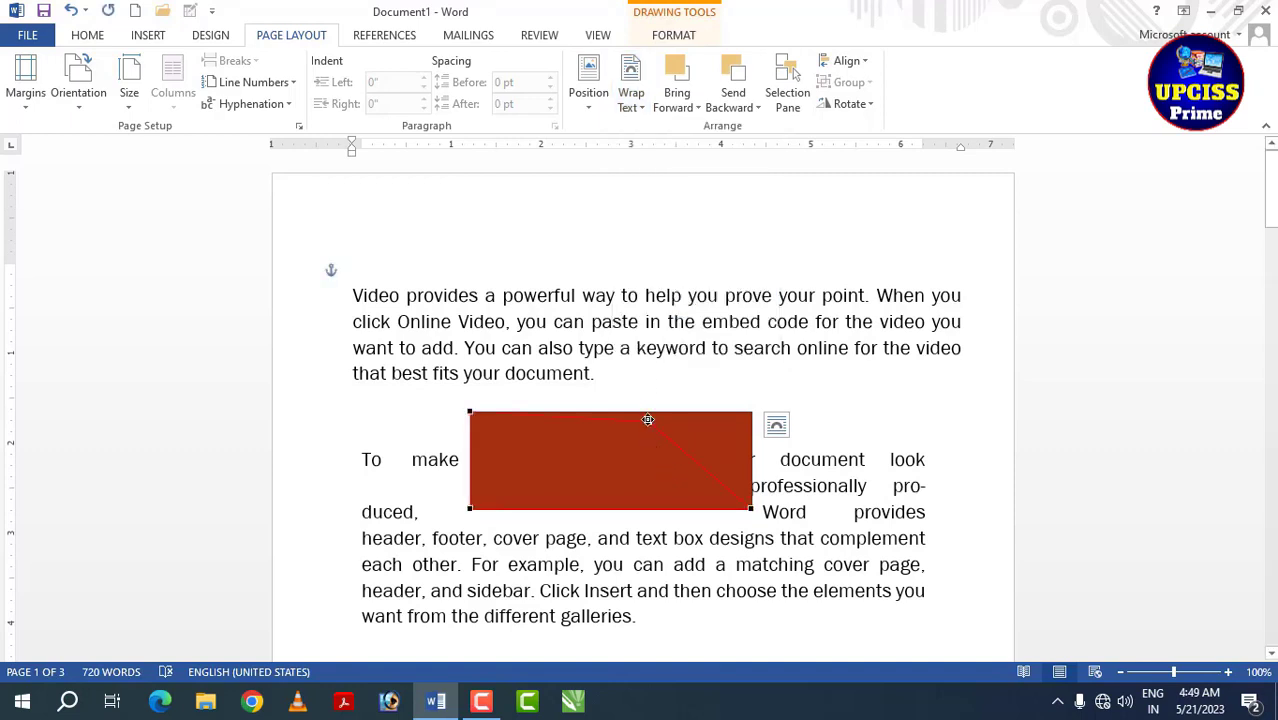
left_click_drag(648, 419, 851, 393)
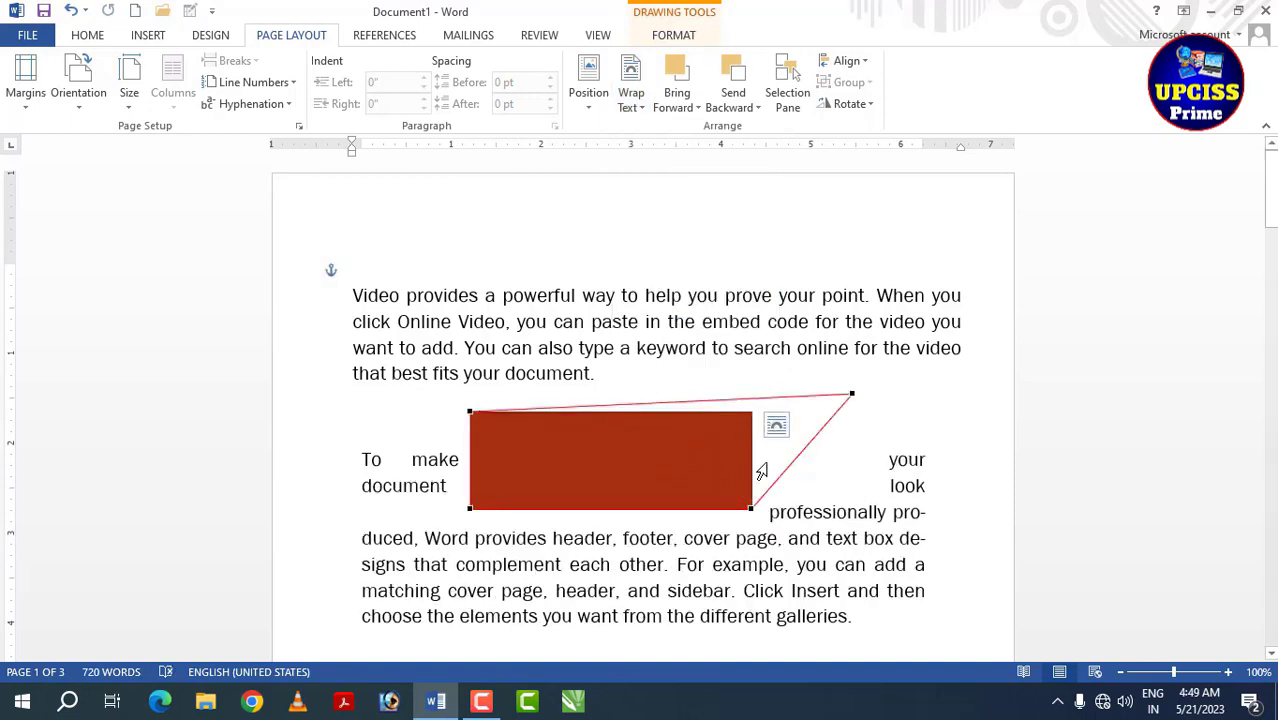
left_click(690, 458)
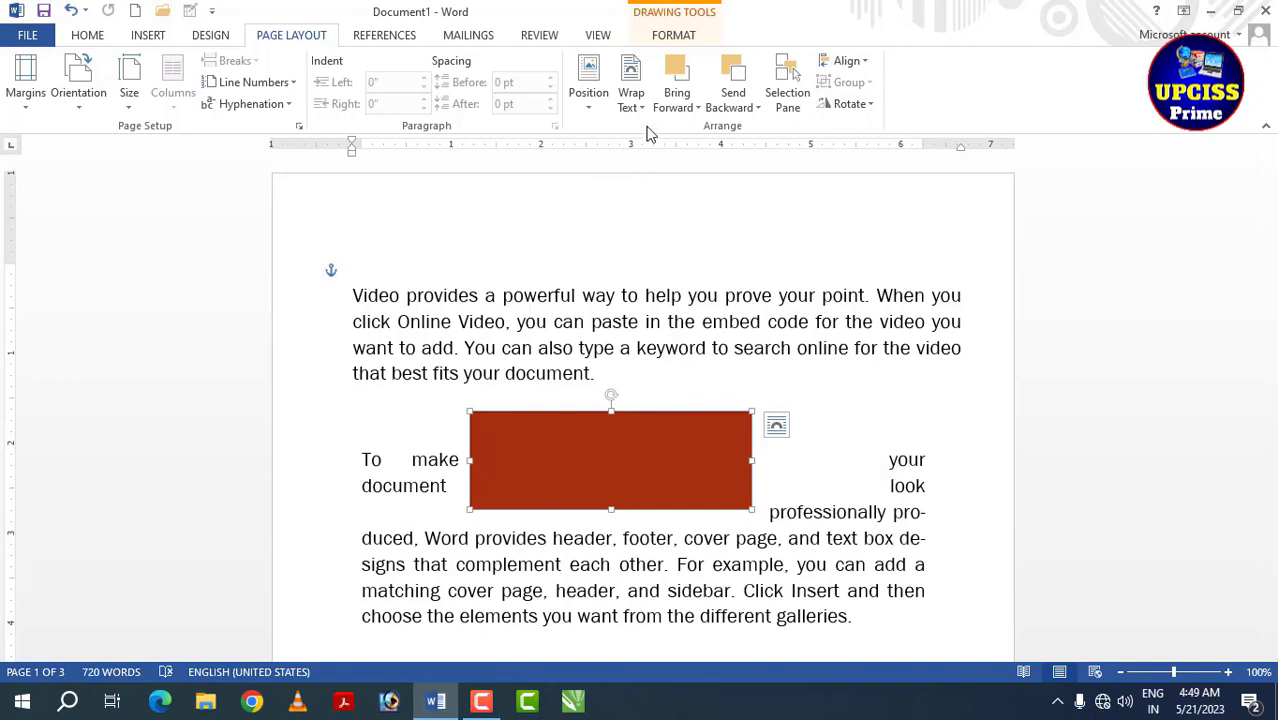
- Try Move with Text and Fix Position on Page on the rectangle, and move it up into the first paragraph
left_click(631, 95)
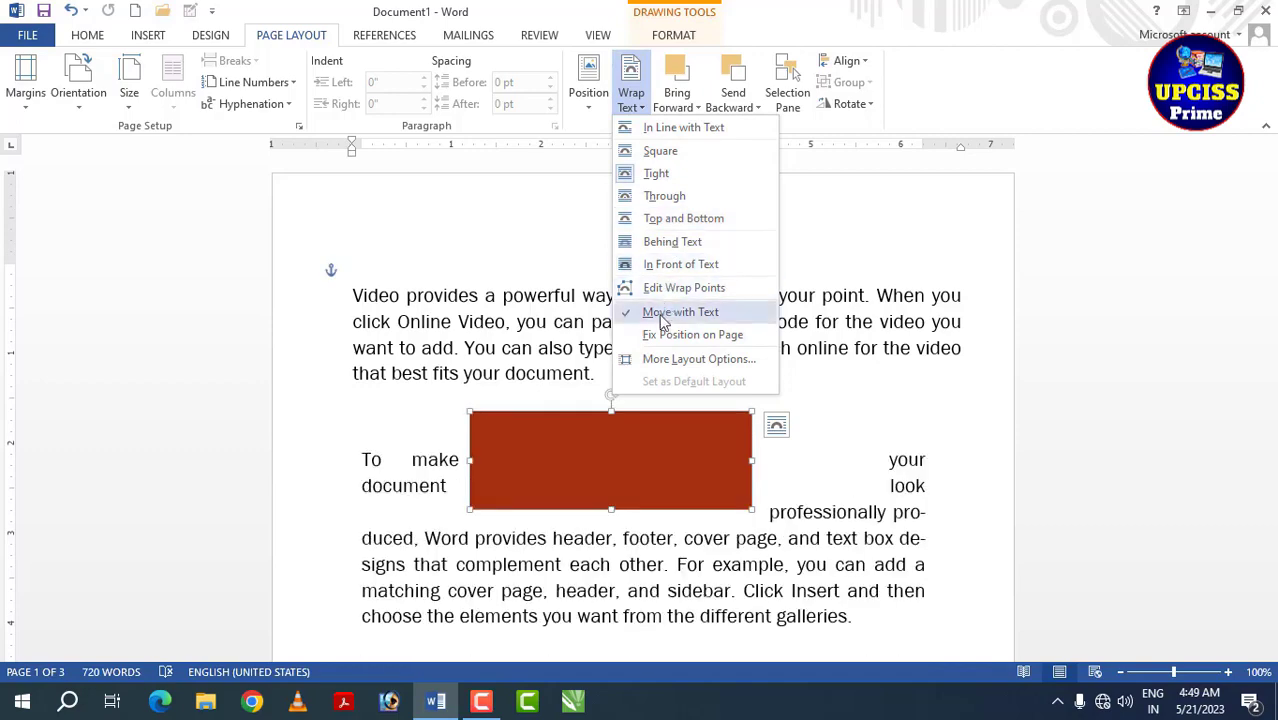
left_click(660, 312)
left_click_drag(628, 460, 712, 459)
left_click(631, 92)
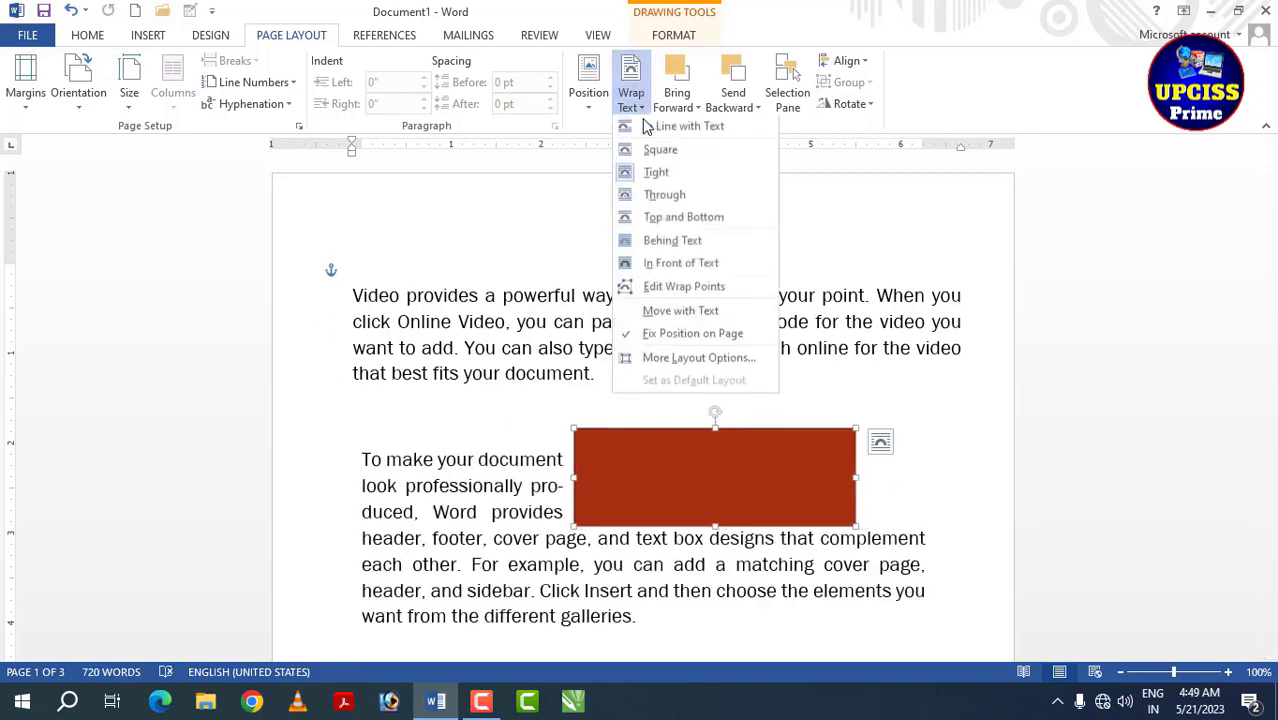
left_click(683, 335)
left_click_drag(712, 477, 612, 473)
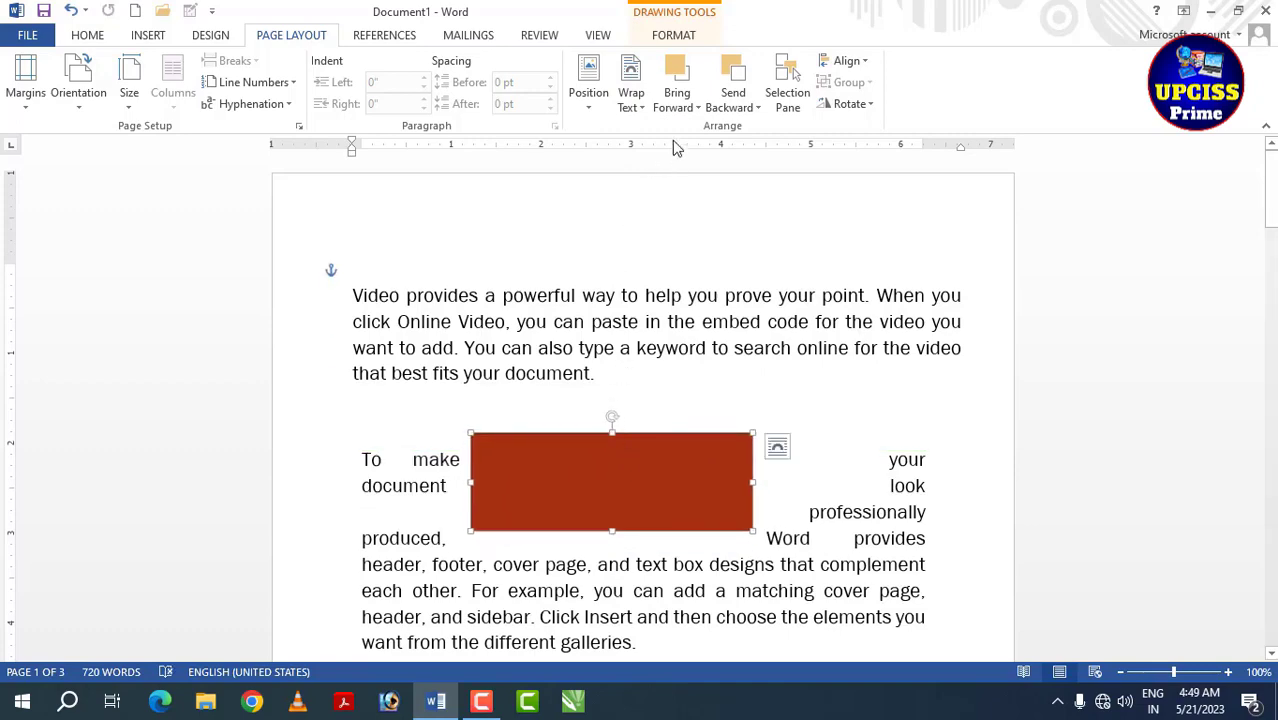
left_click_drag(660, 452, 656, 305)
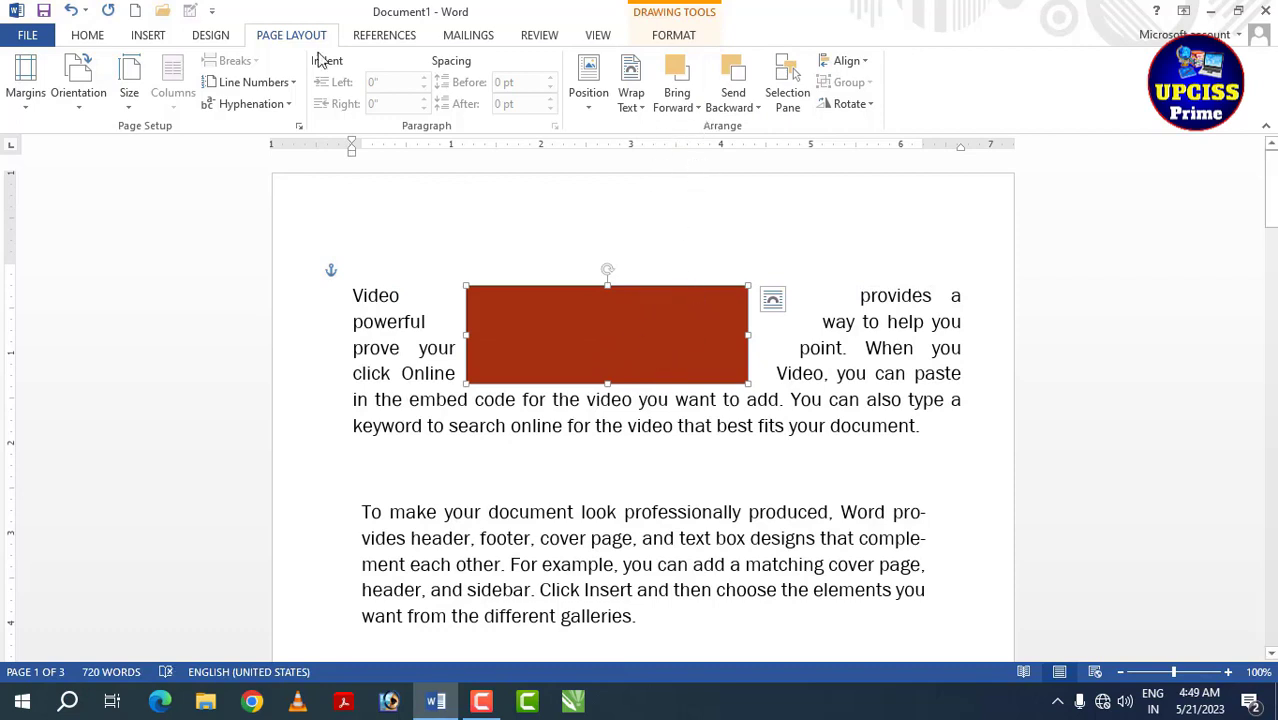
- Draw a Round Diagonal Corner Rectangle over the end of the first paragraph's lines, overlapping the right part of the existing rectangle
left_click(148, 35)
left_click(553, 222)
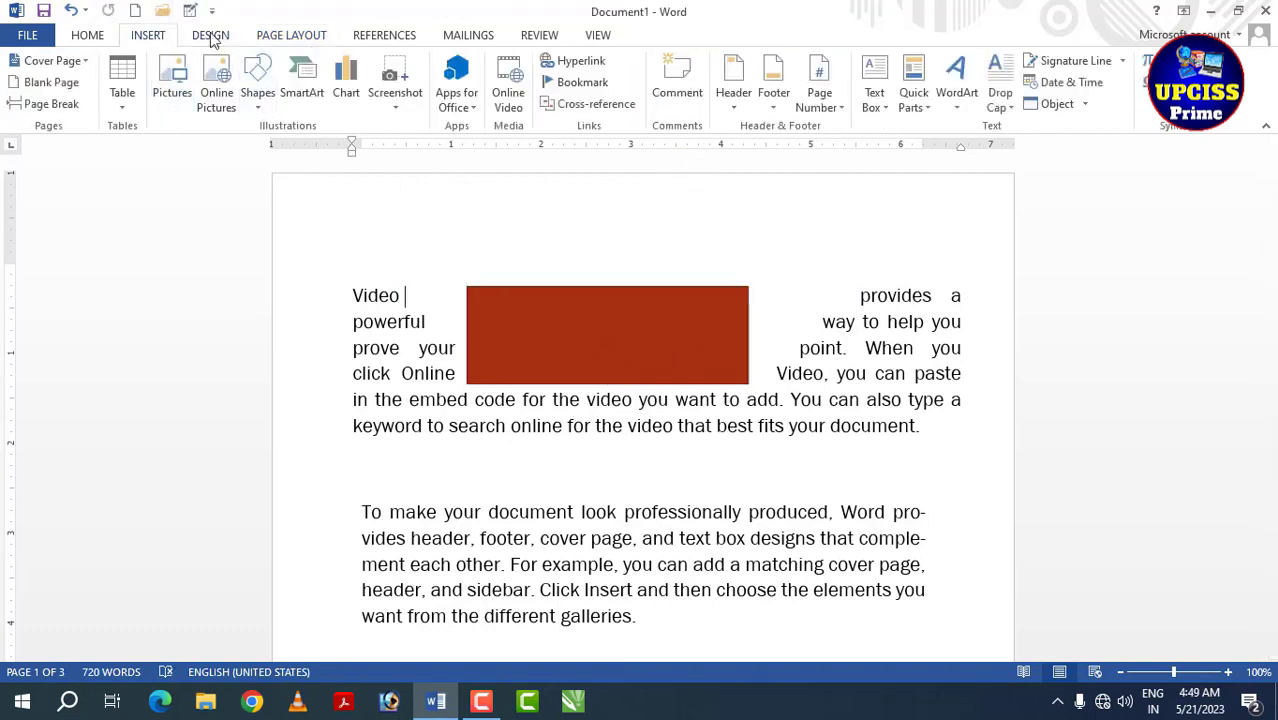
left_click(257, 85)
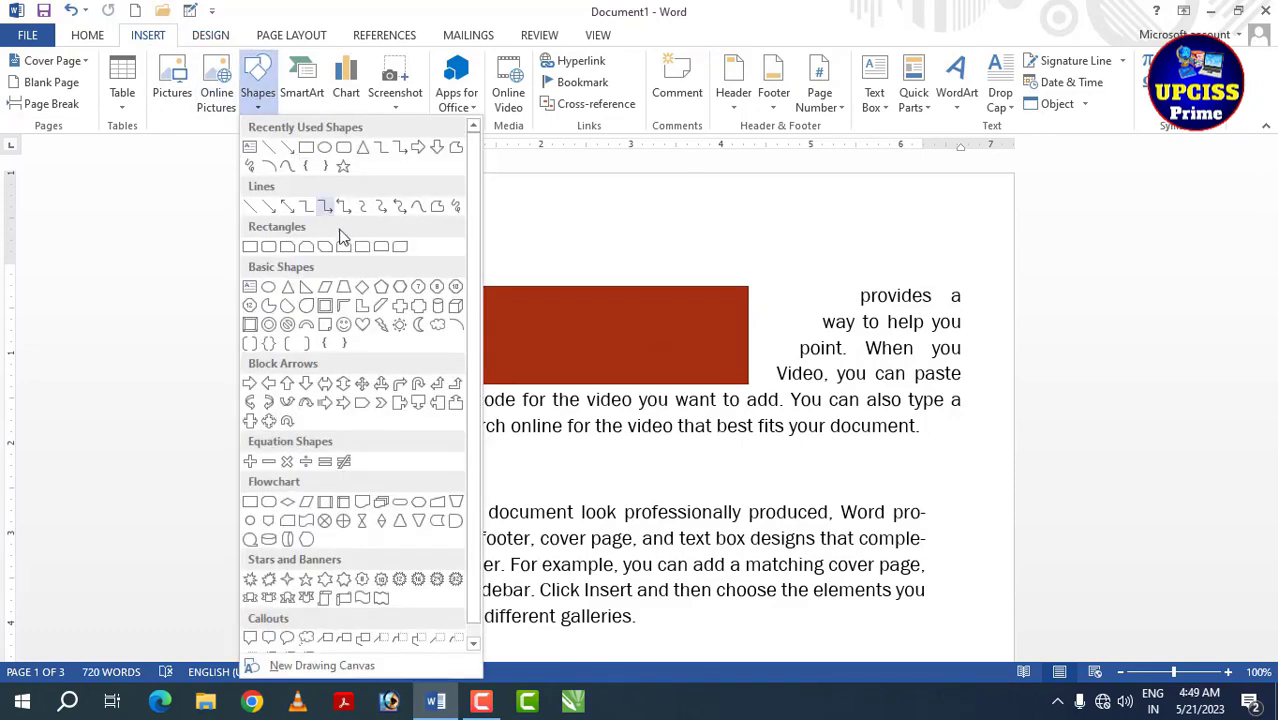
left_click(400, 247)
mouse_move(677, 241)
left_mouse_down()
mouse_move(873, 445)
mouse_move(916, 400)
left_mouse_up()
left_click_drag(814, 262, 832, 278)
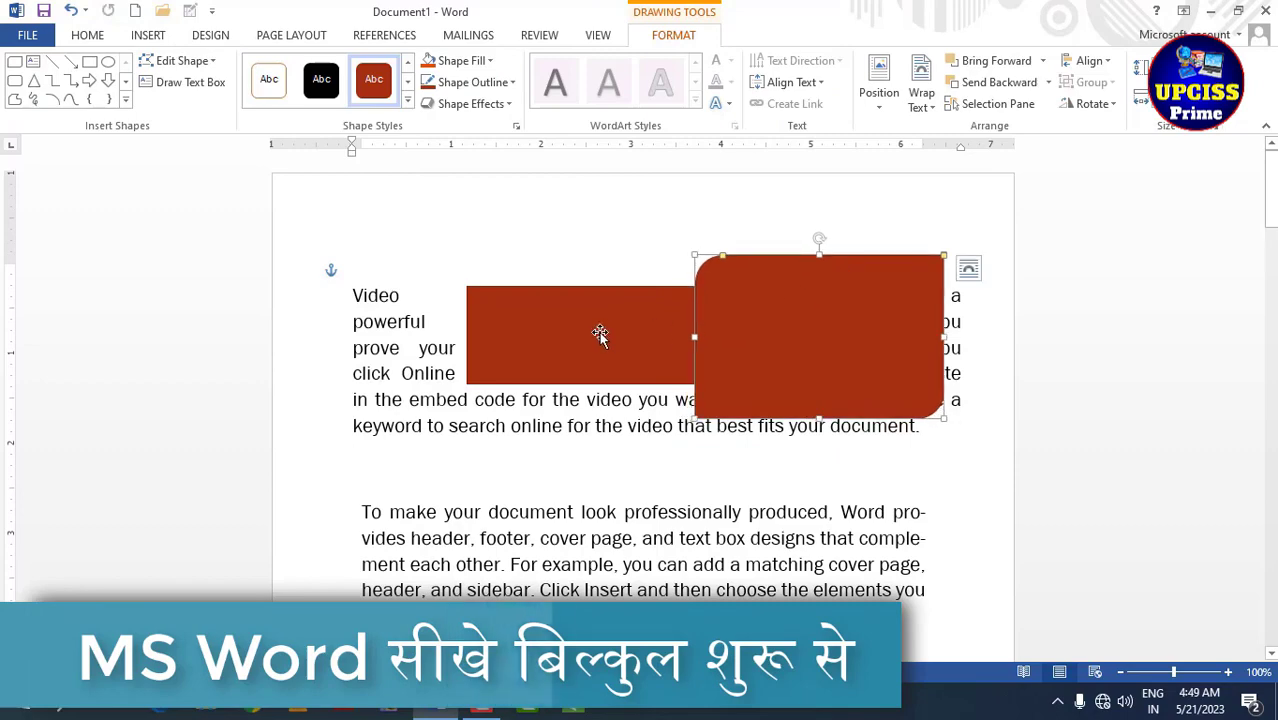
- Shift the plain rectangle and the round-cornered shape slightly left, keeping them overlapped
left_click_drag(599, 333, 571, 333)
left_click(399, 183)
left_click(755, 306)
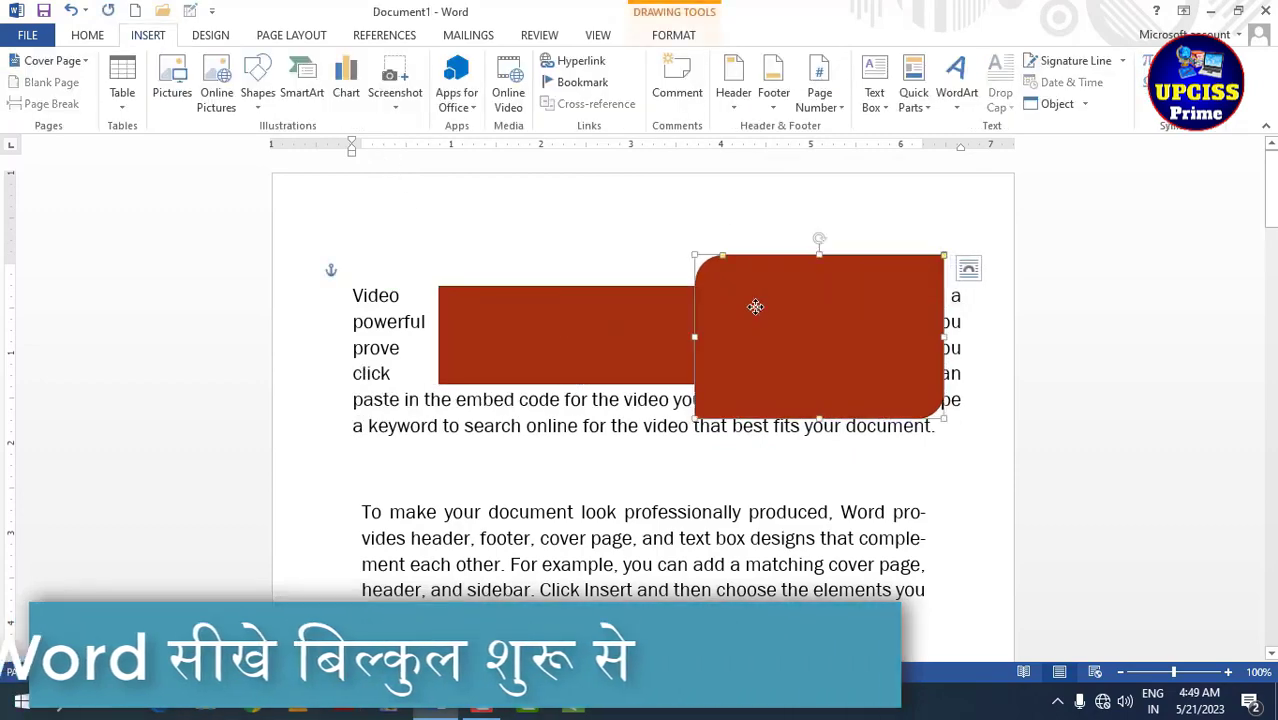
left_click(672, 40)
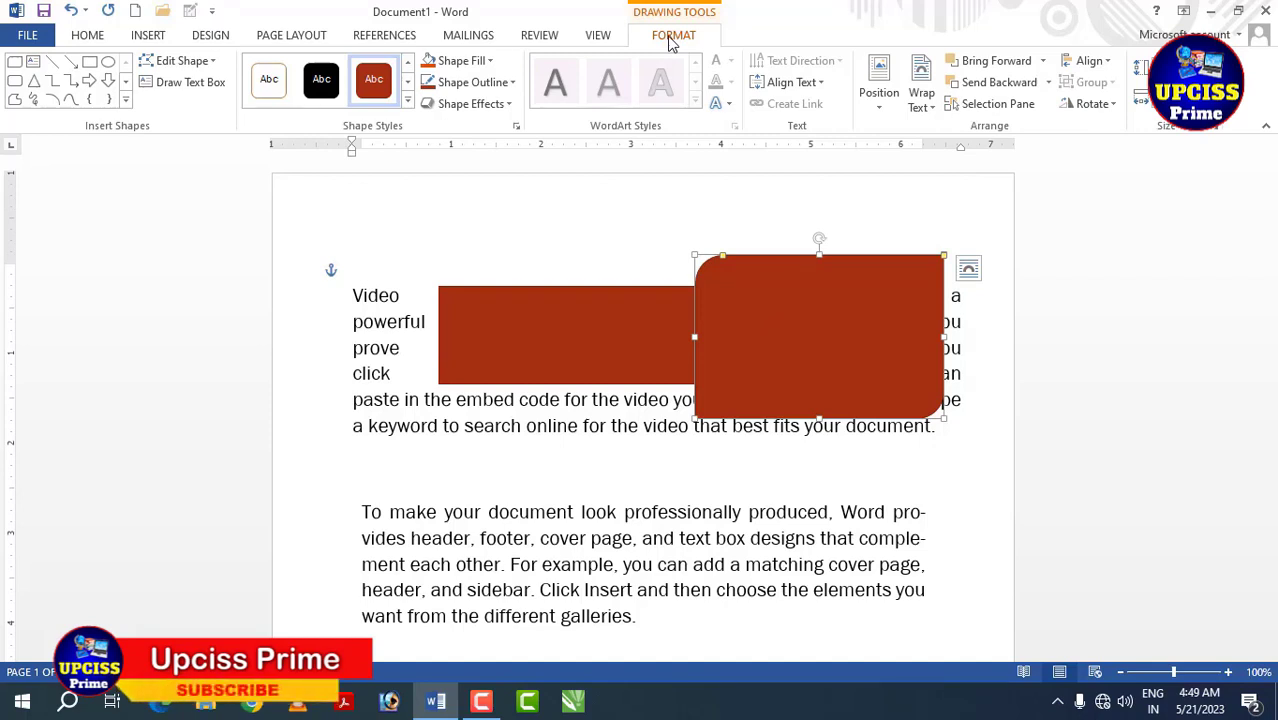
left_click_drag(810, 320, 788, 323)
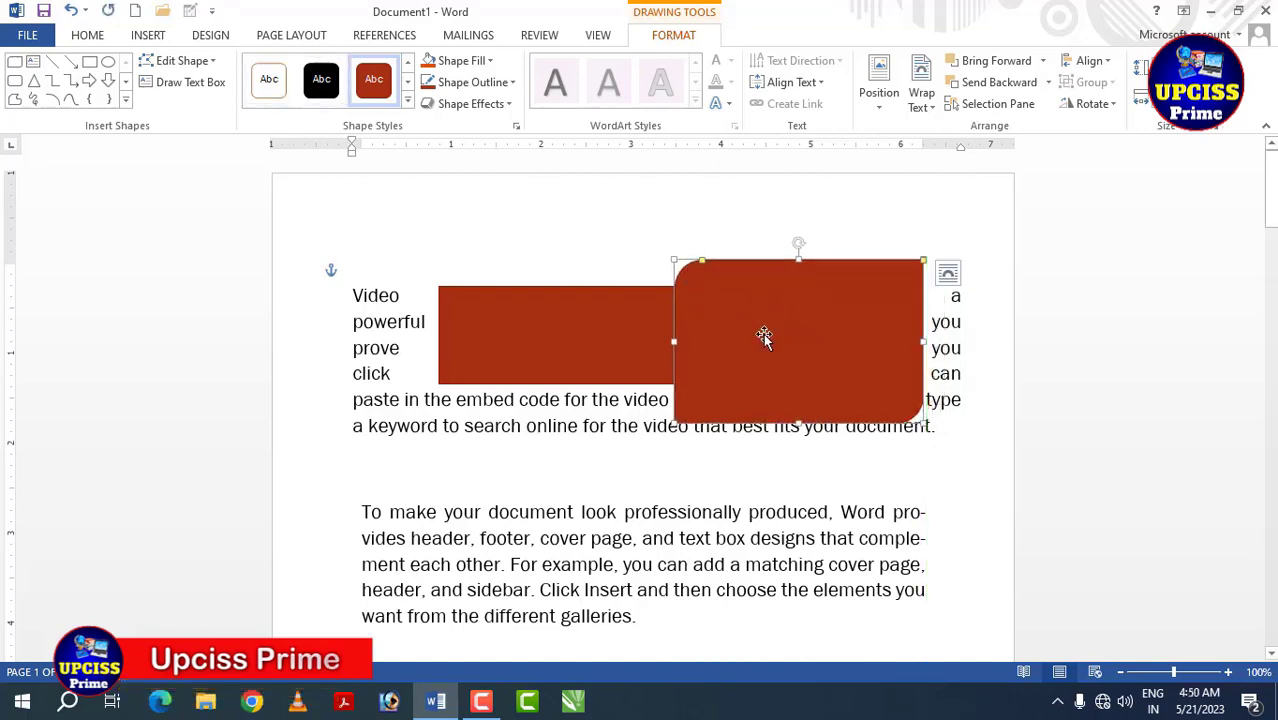
left_click(146, 36)
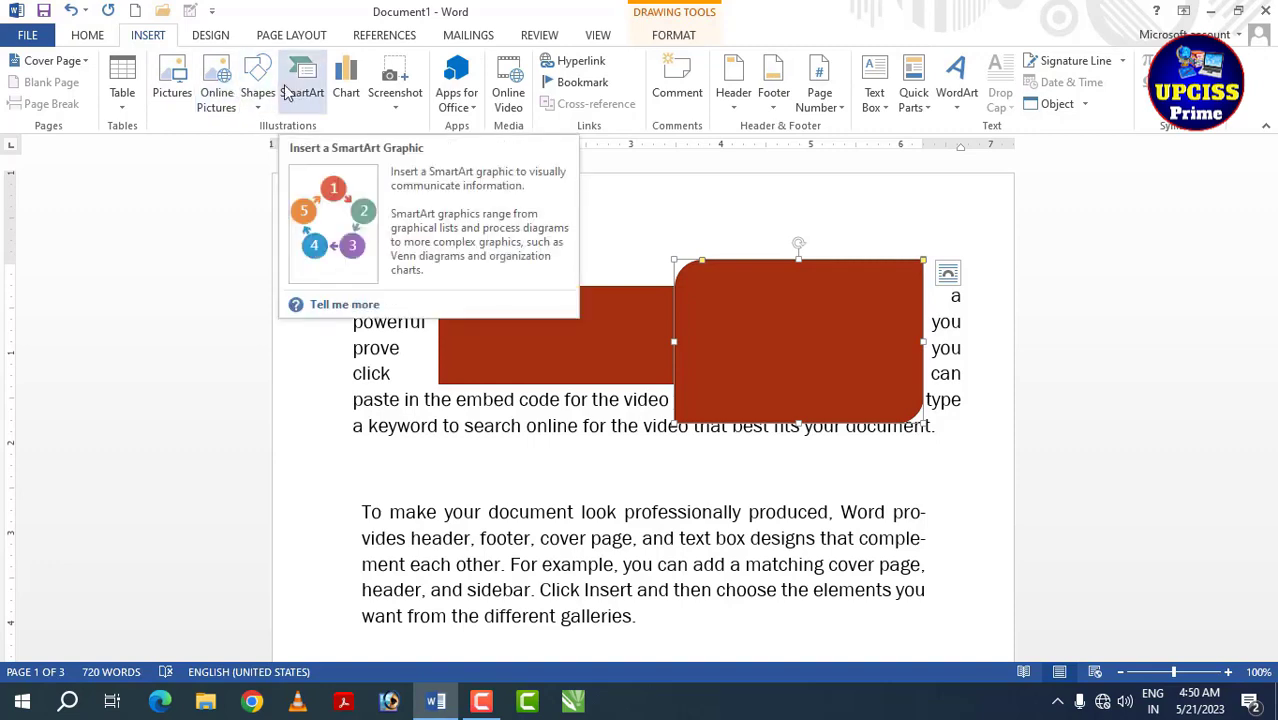
left_click(676, 35)
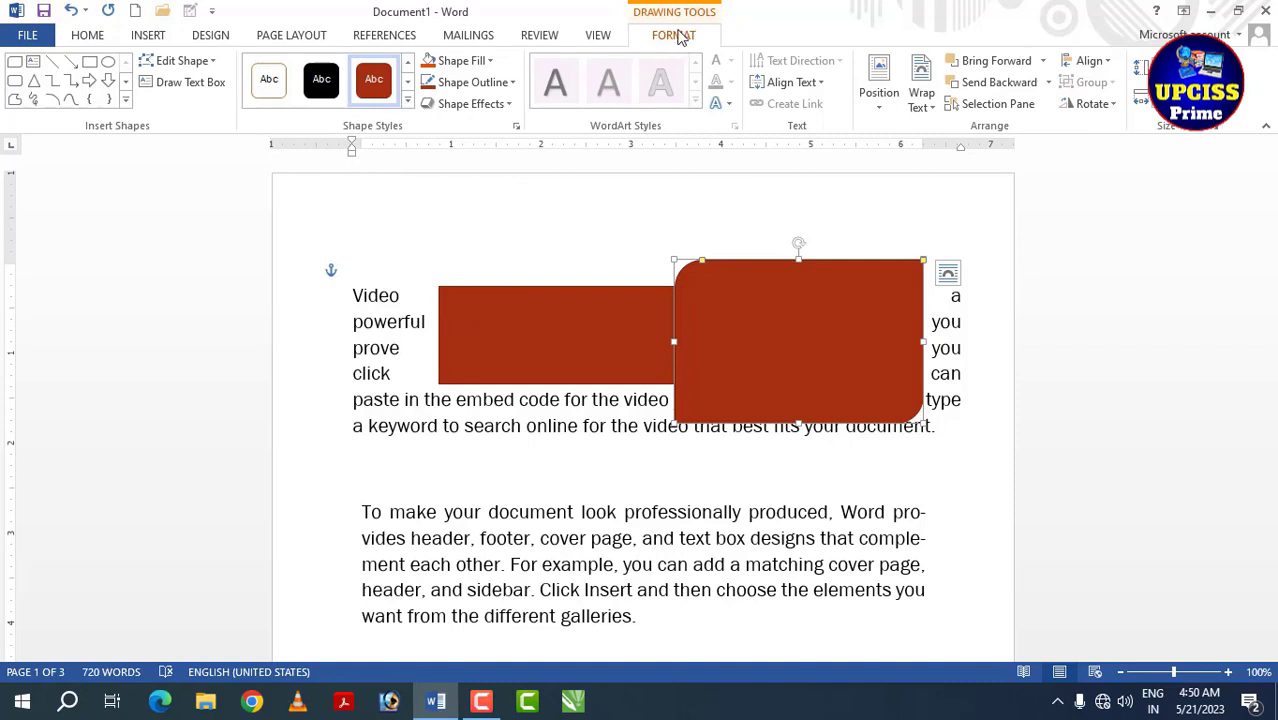
left_click(372, 85)
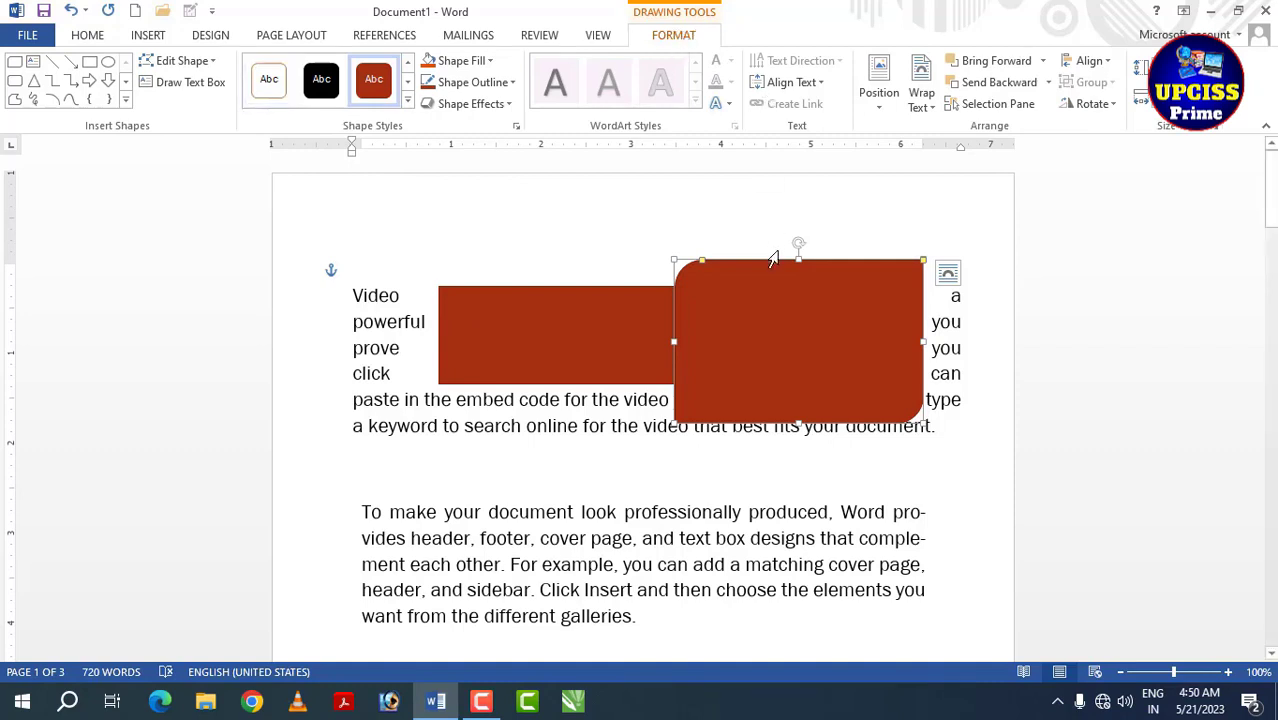
left_click(138, 36)
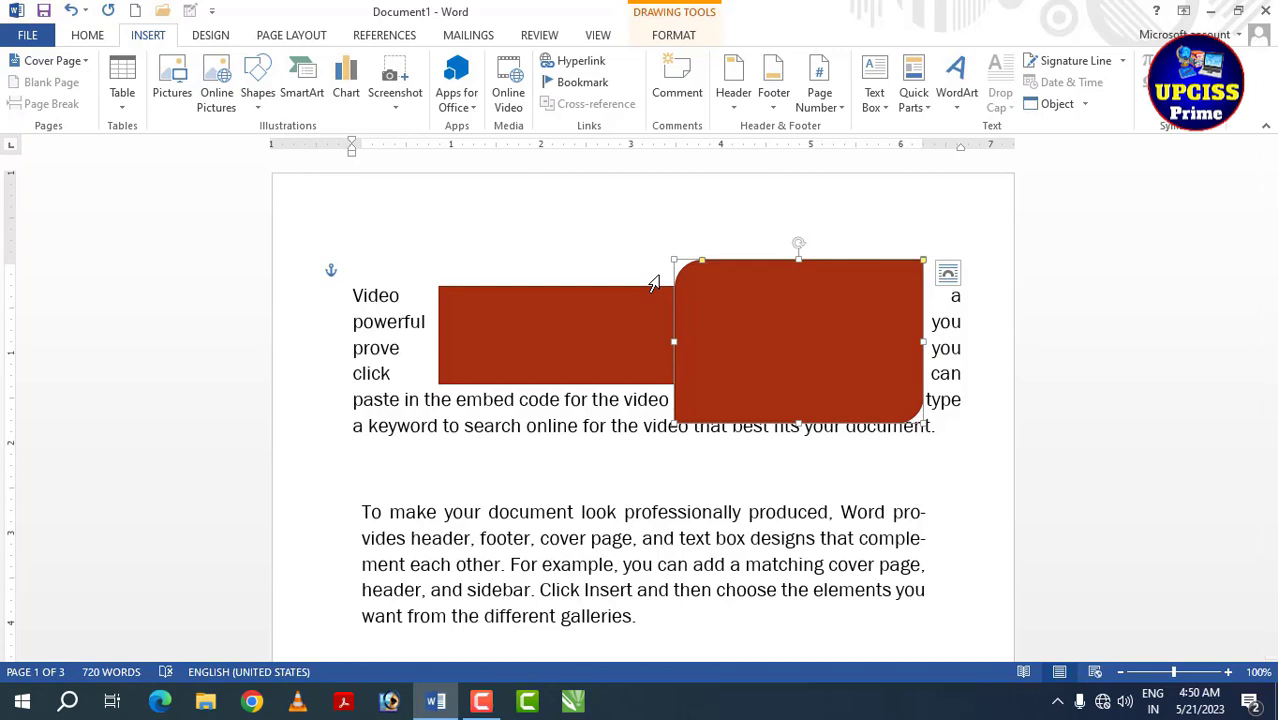
left_click(300, 37)
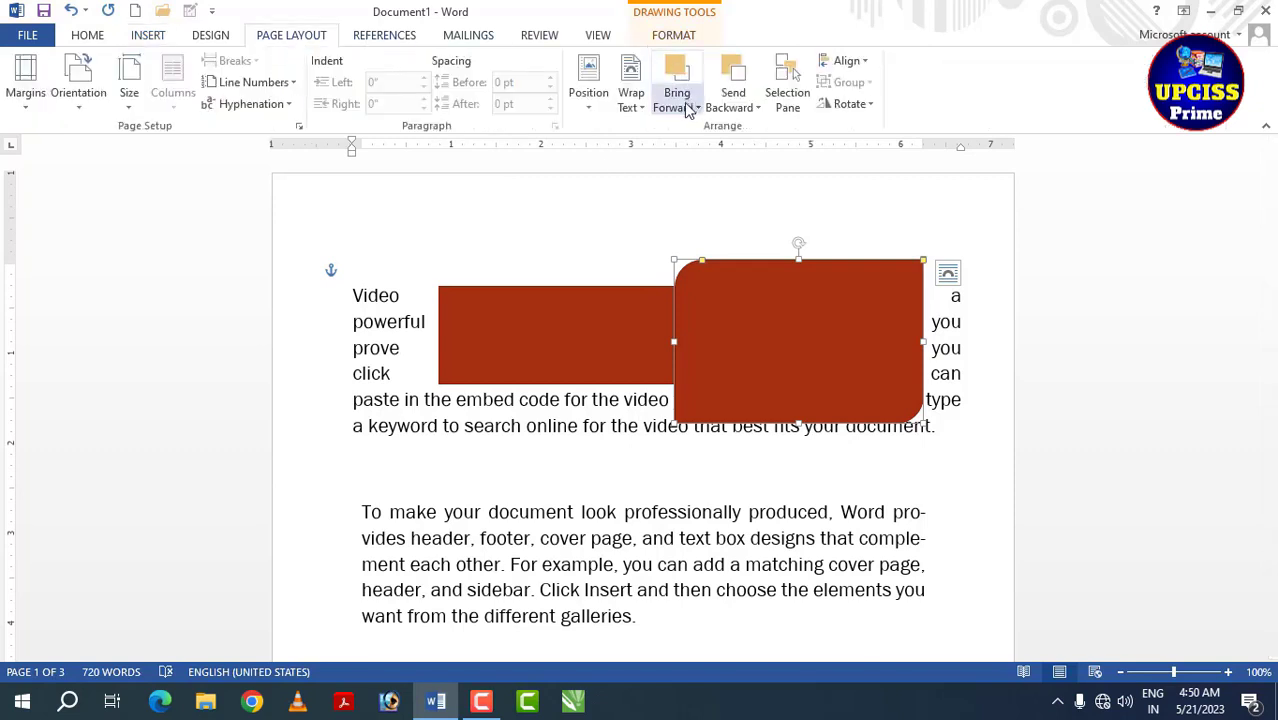
- Move the round-cornered shape a little further left over the rectangle and fill it with red
left_click_drag(766, 362, 738, 359)
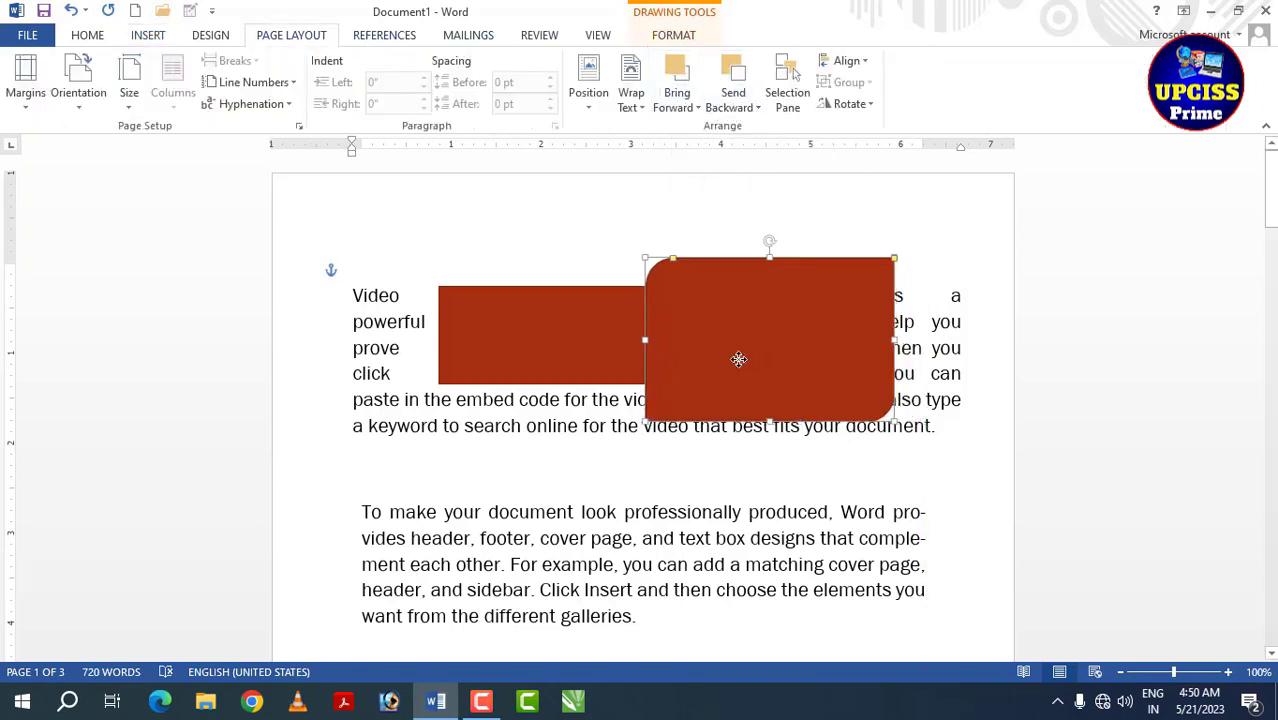
left_click(672, 37)
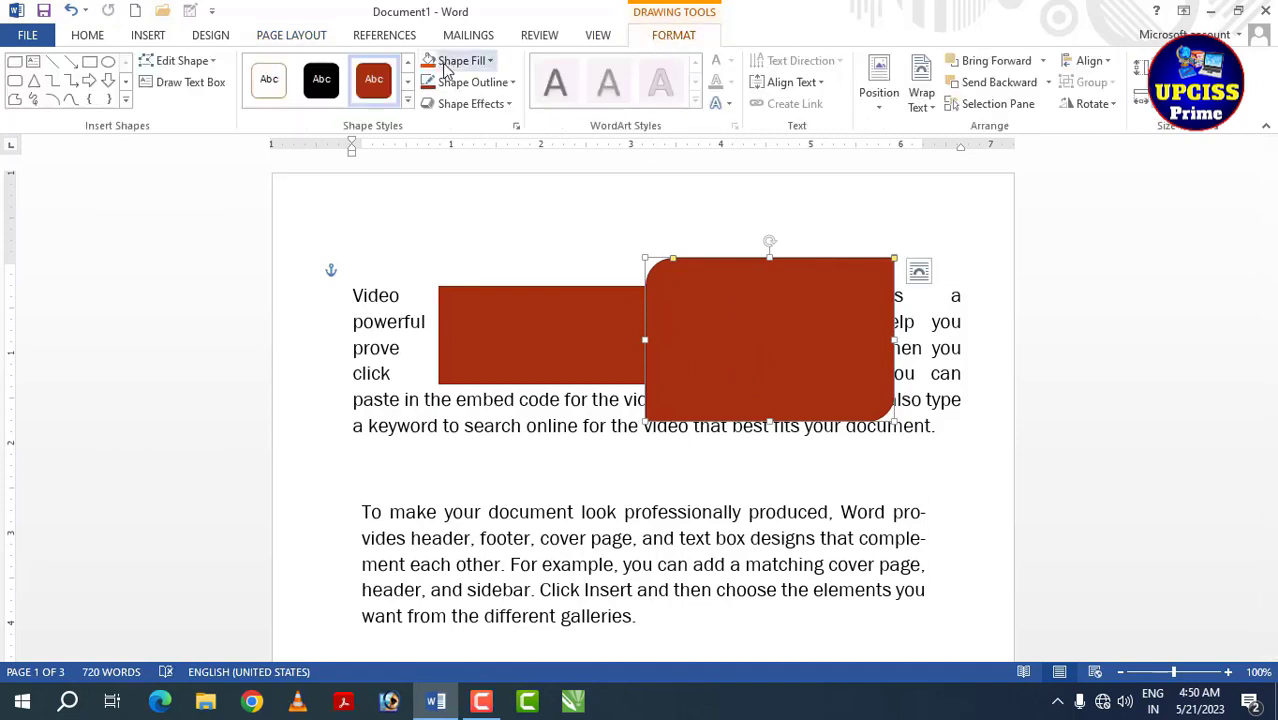
left_click(488, 64)
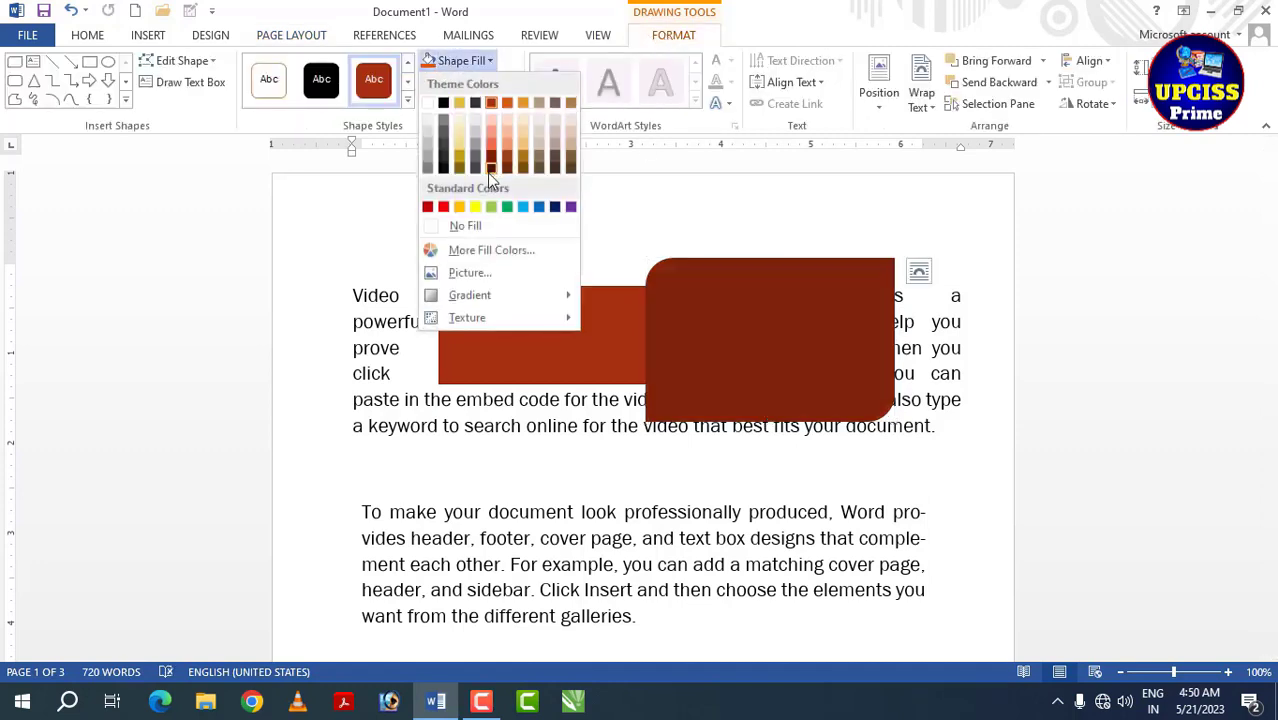
left_click(440, 208)
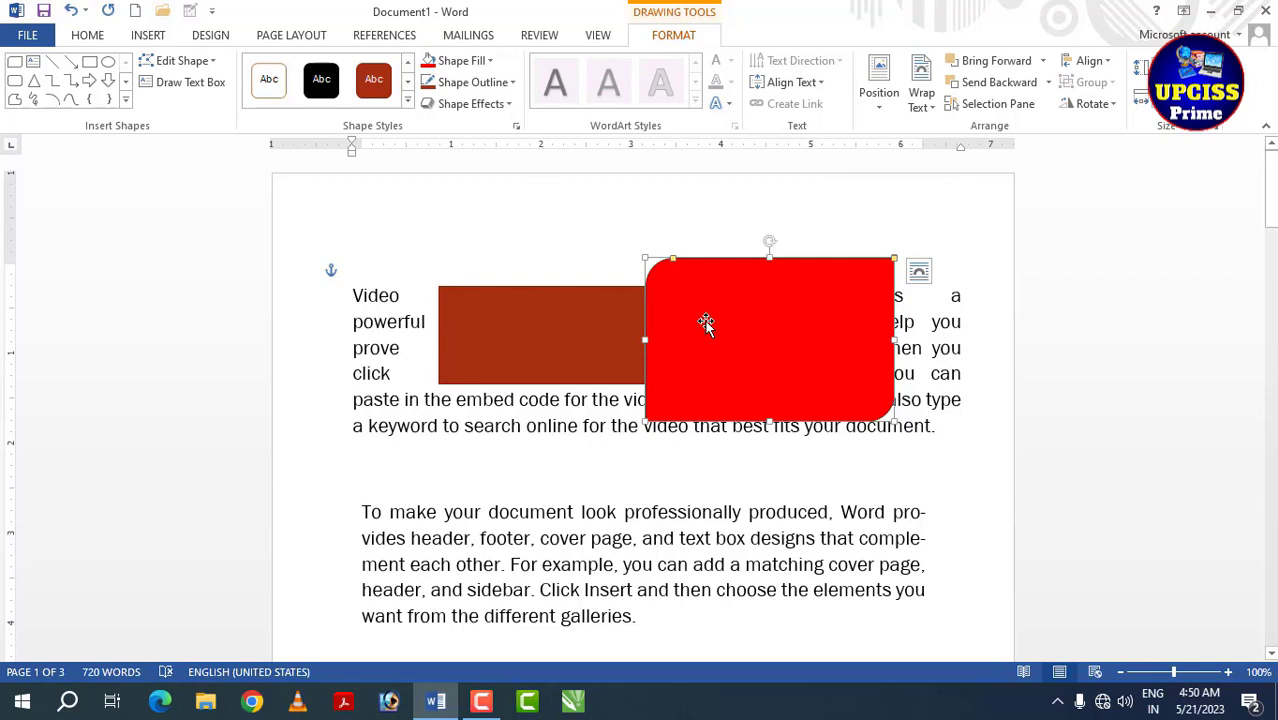
- Nudge the brown rectangle slightly right, send the red shape backward behind it, and bring the red shape forward again
left_click(303, 36)
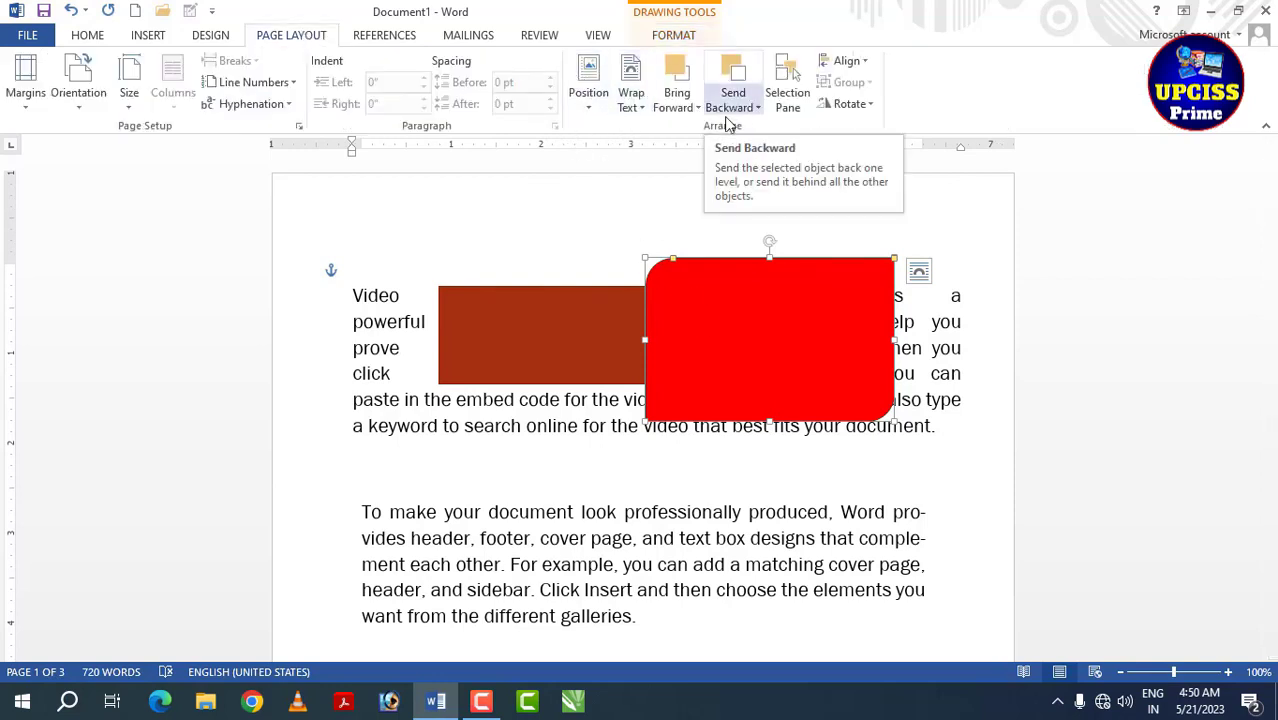
left_click(562, 331)
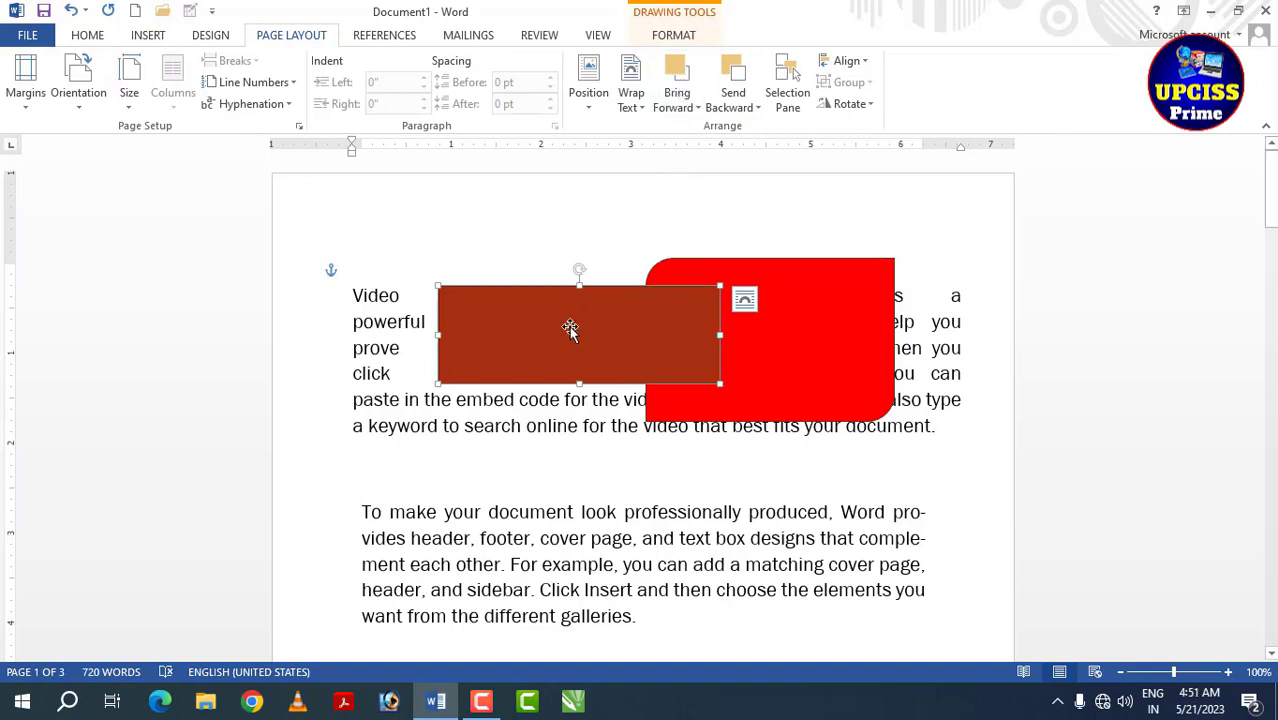
left_click_drag(571, 328, 573, 324)
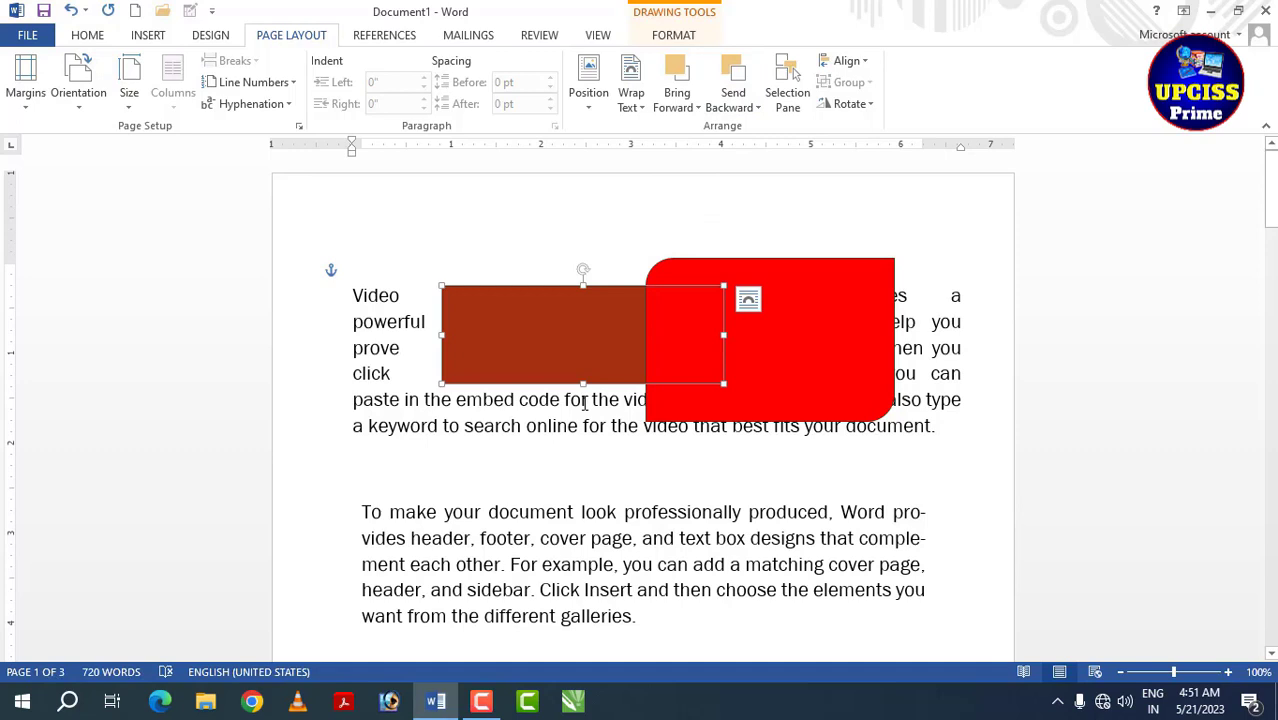
left_click(761, 335)
left_click(733, 75)
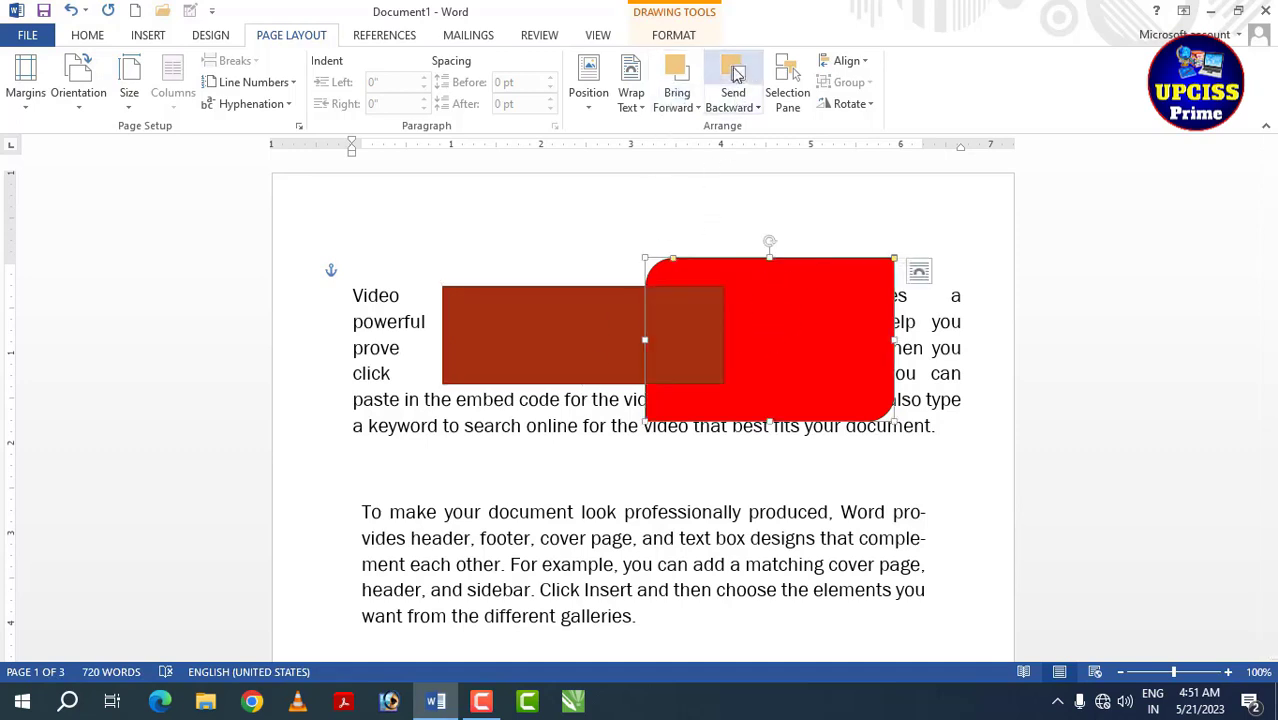
left_click(672, 88)
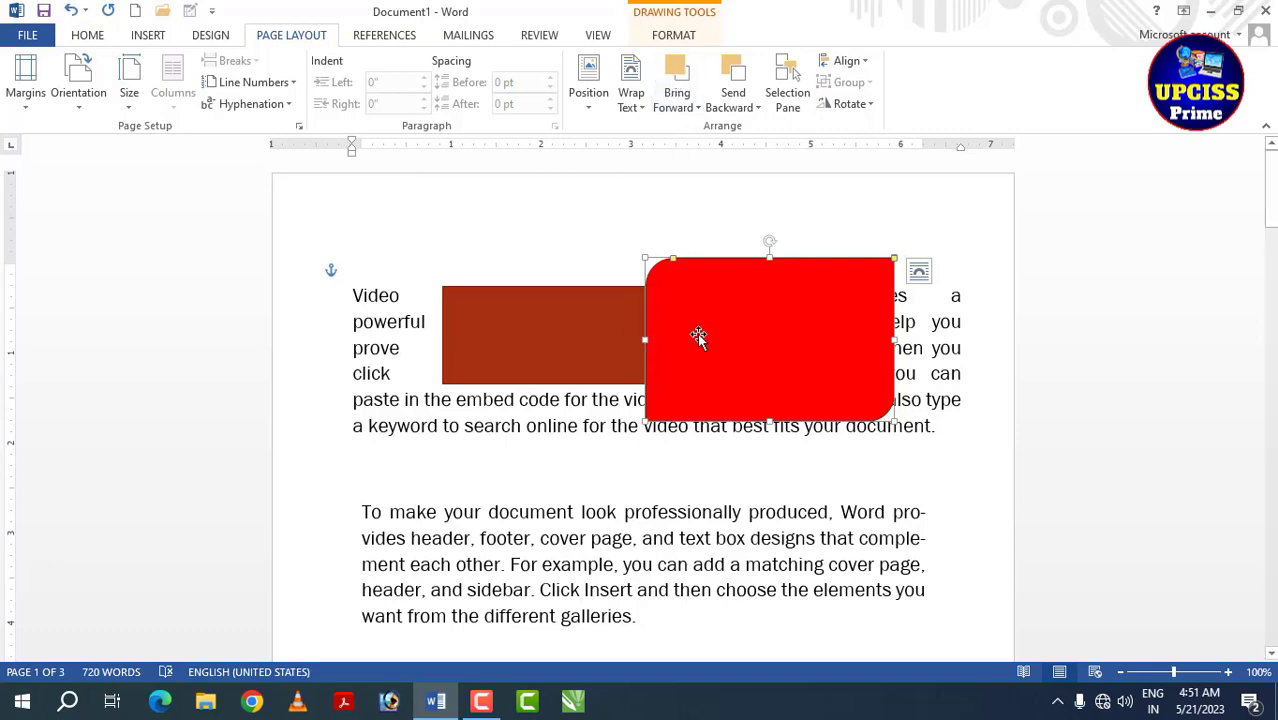
left_click(698, 107)
left_click(757, 108)
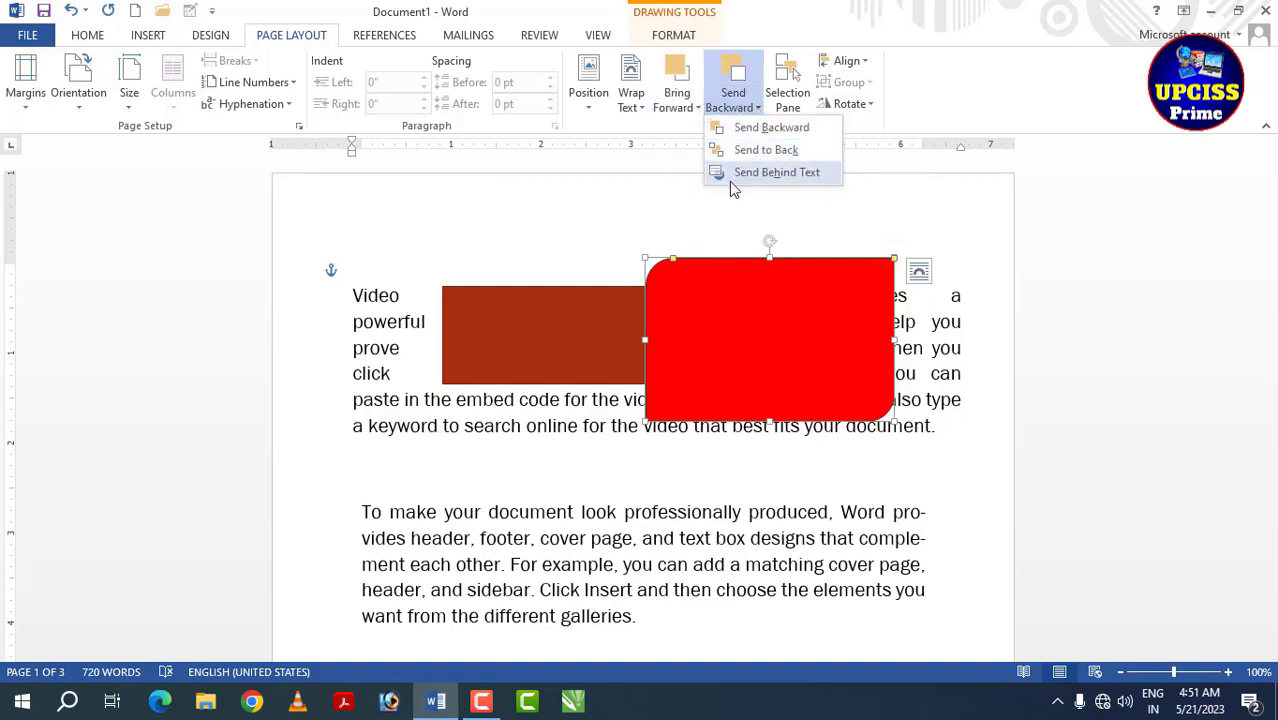
key("Escape")
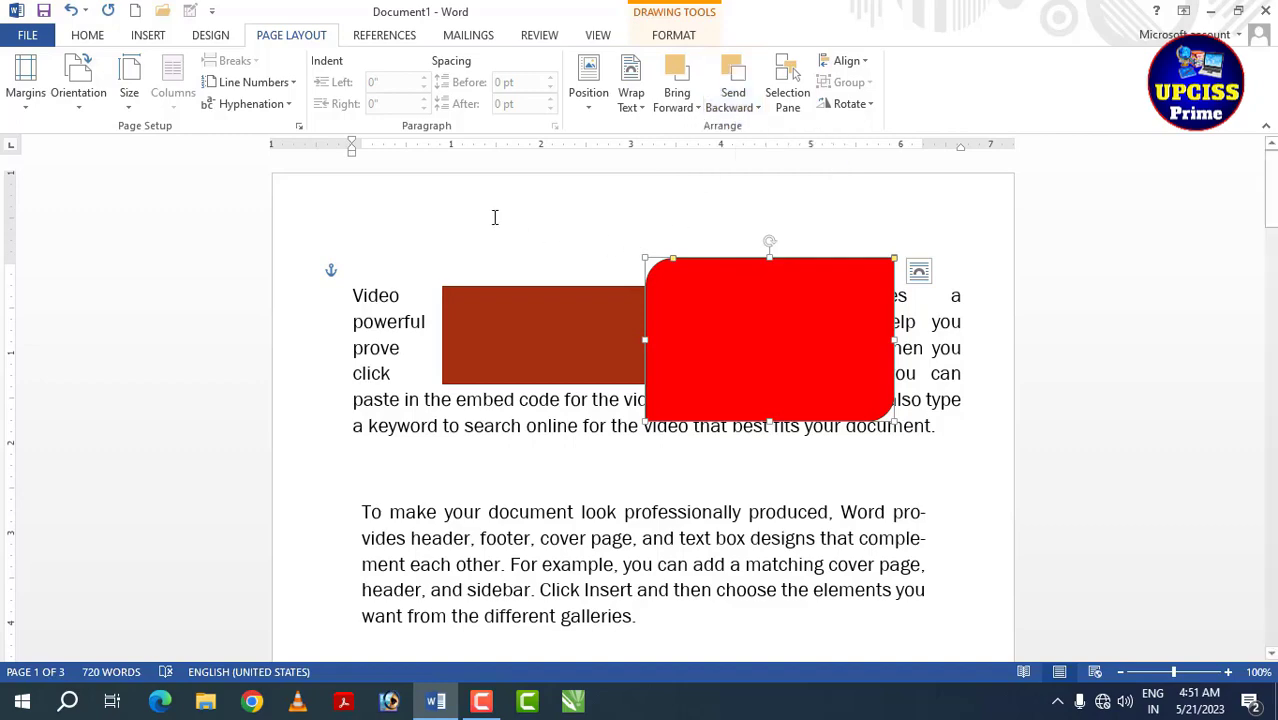
- Draw a Snip and Round Single Corner Rectangle, widen and place it across the overlap of both shapes, and fill it dark blue
left_click(150, 36)
left_click(257, 88)
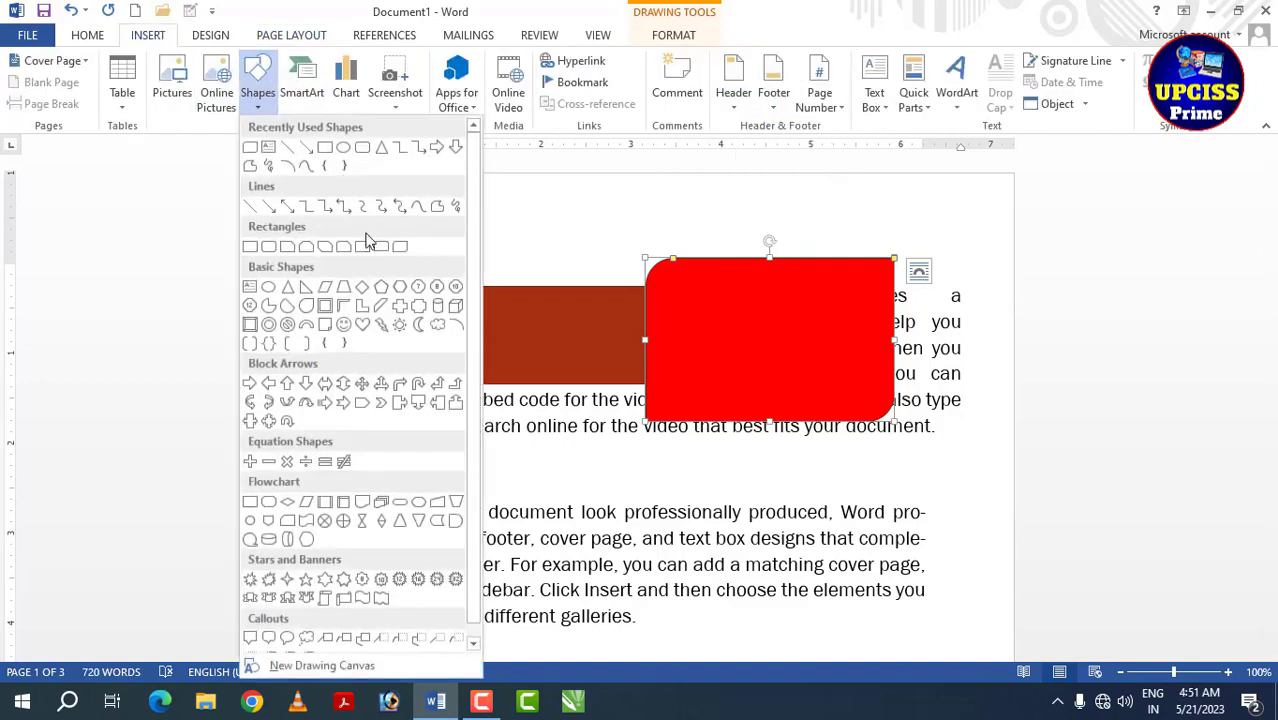
left_click(352, 248)
left_click_drag(377, 216, 468, 305)
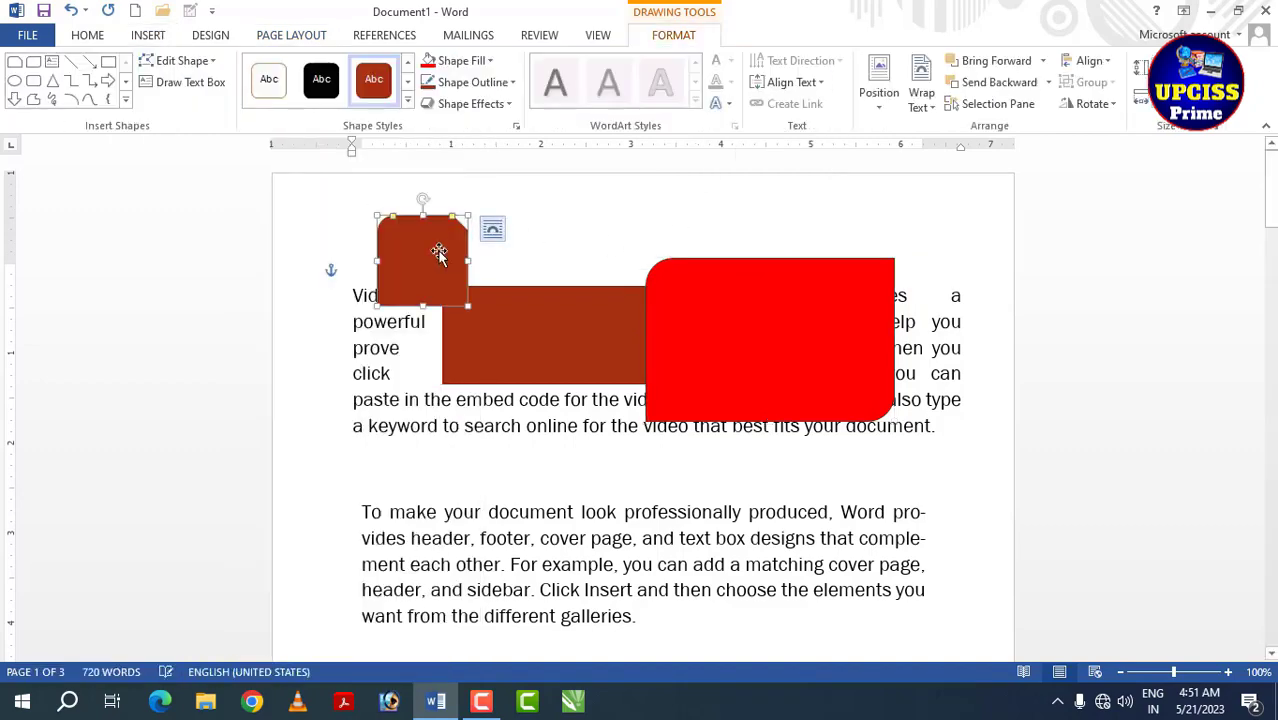
left_click_drag(467, 261, 688, 323)
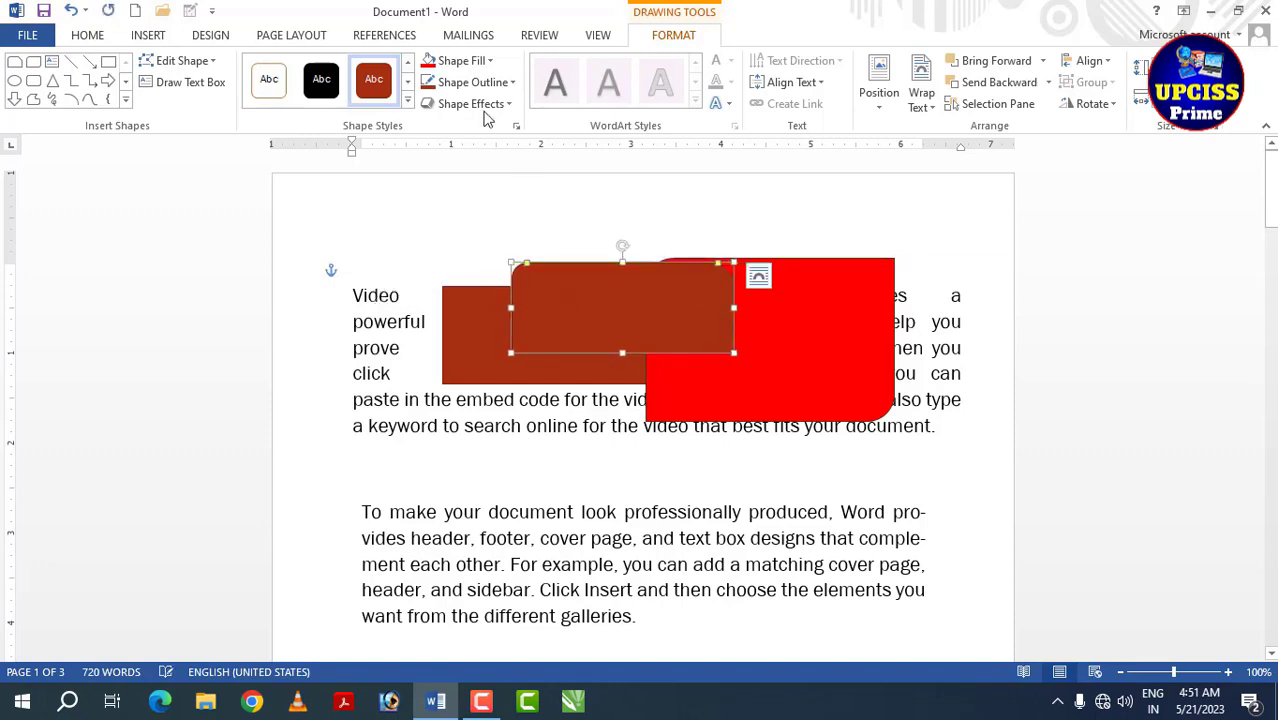
left_click(490, 61)
left_click(555, 207)
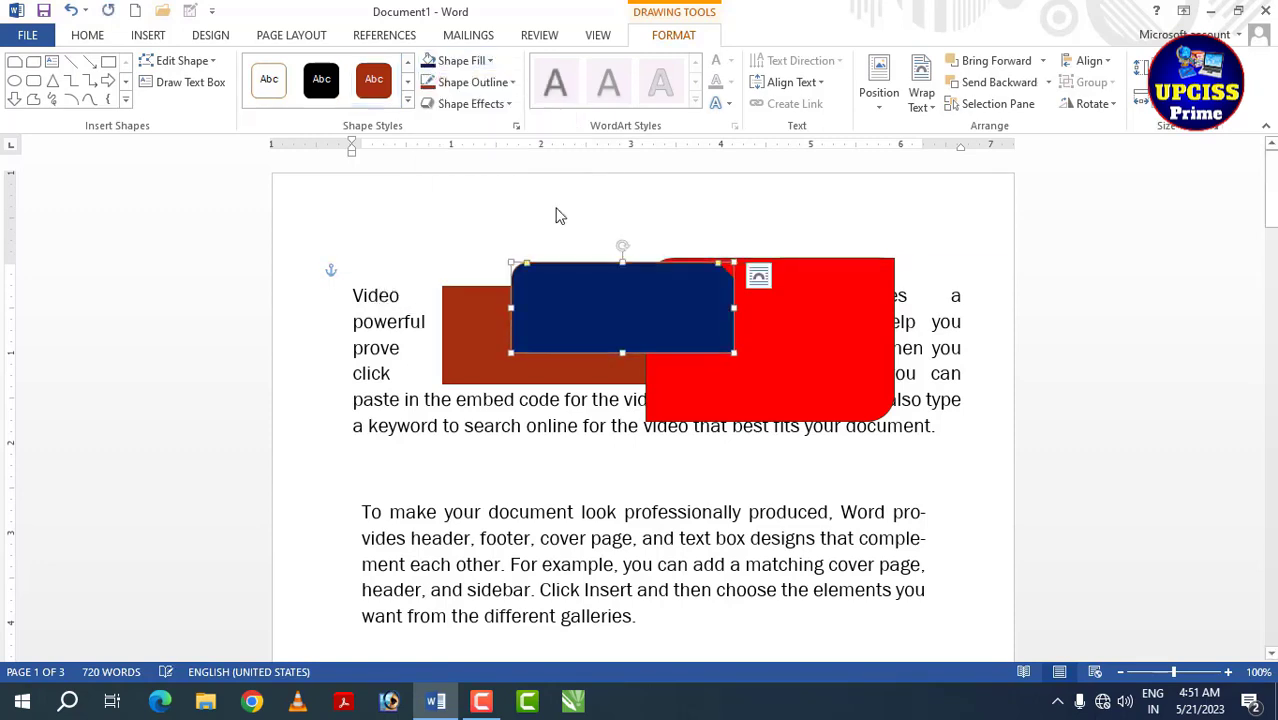
- Shift the dark blue shape slightly down and send it backward two levels, behind the red and brown shapes
left_click(430, 296)
left_click(527, 330)
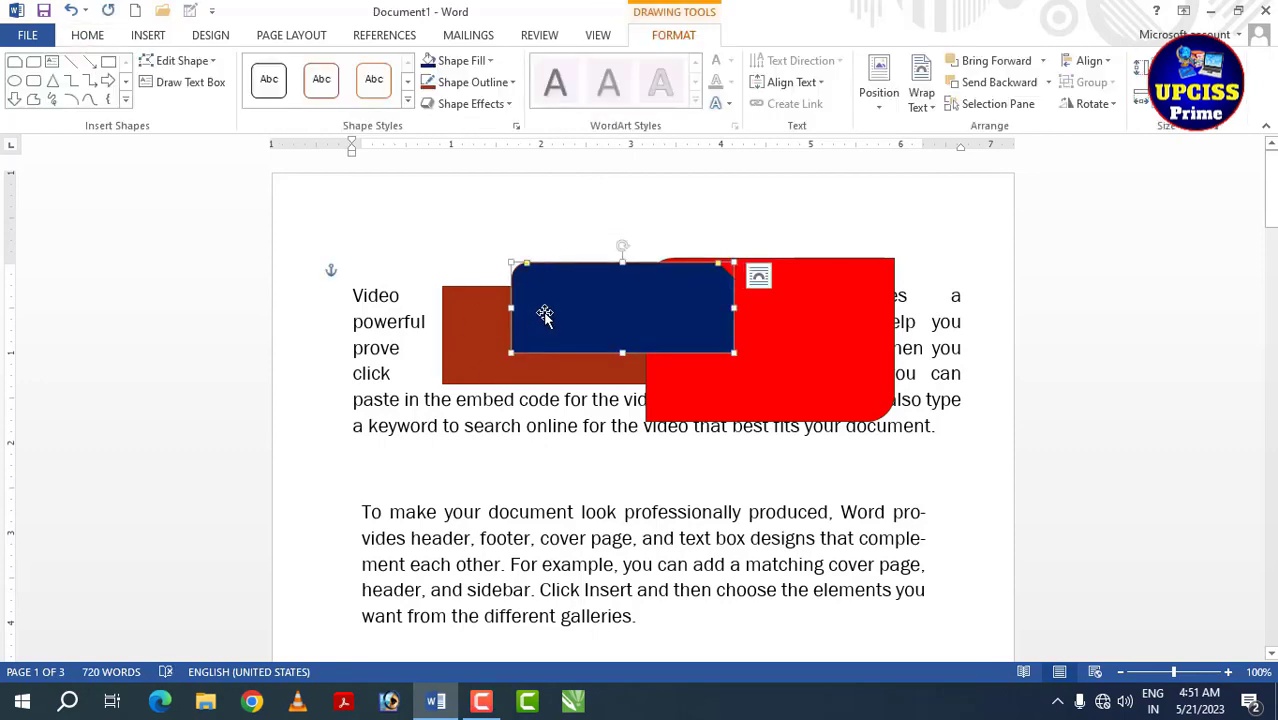
left_click_drag(536, 313, 545, 334)
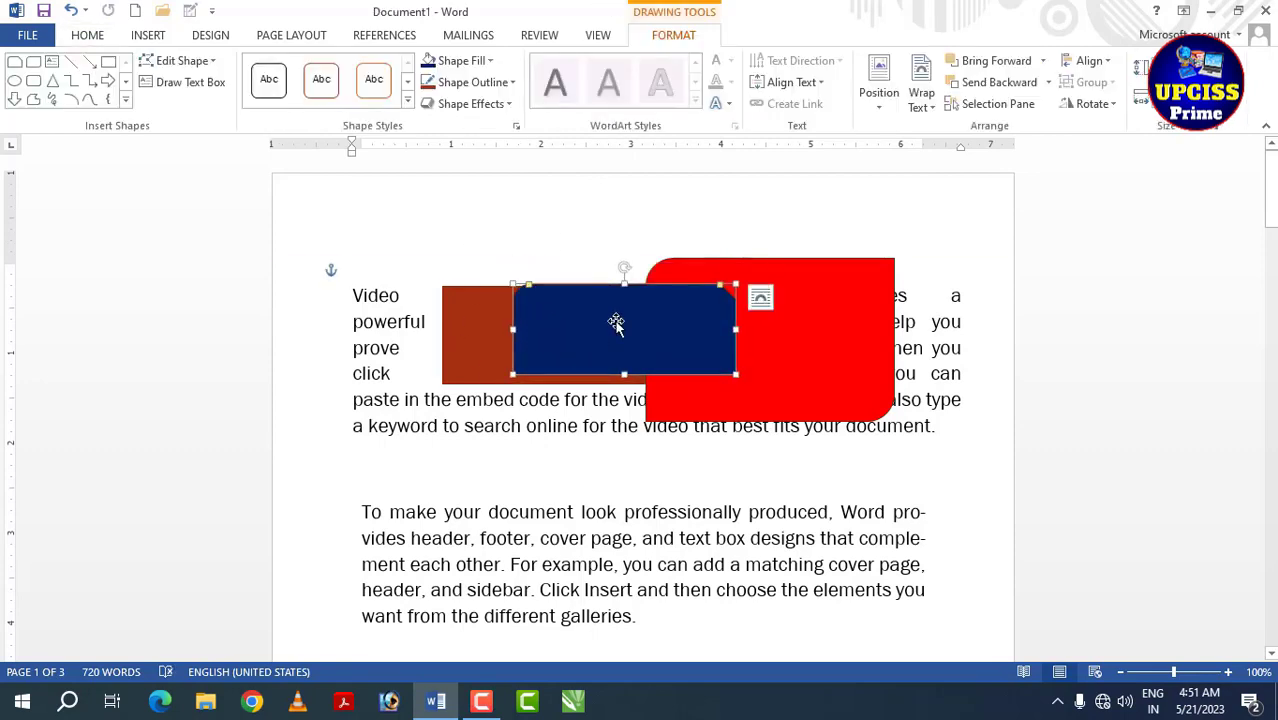
left_click(303, 40)
left_click(750, 92)
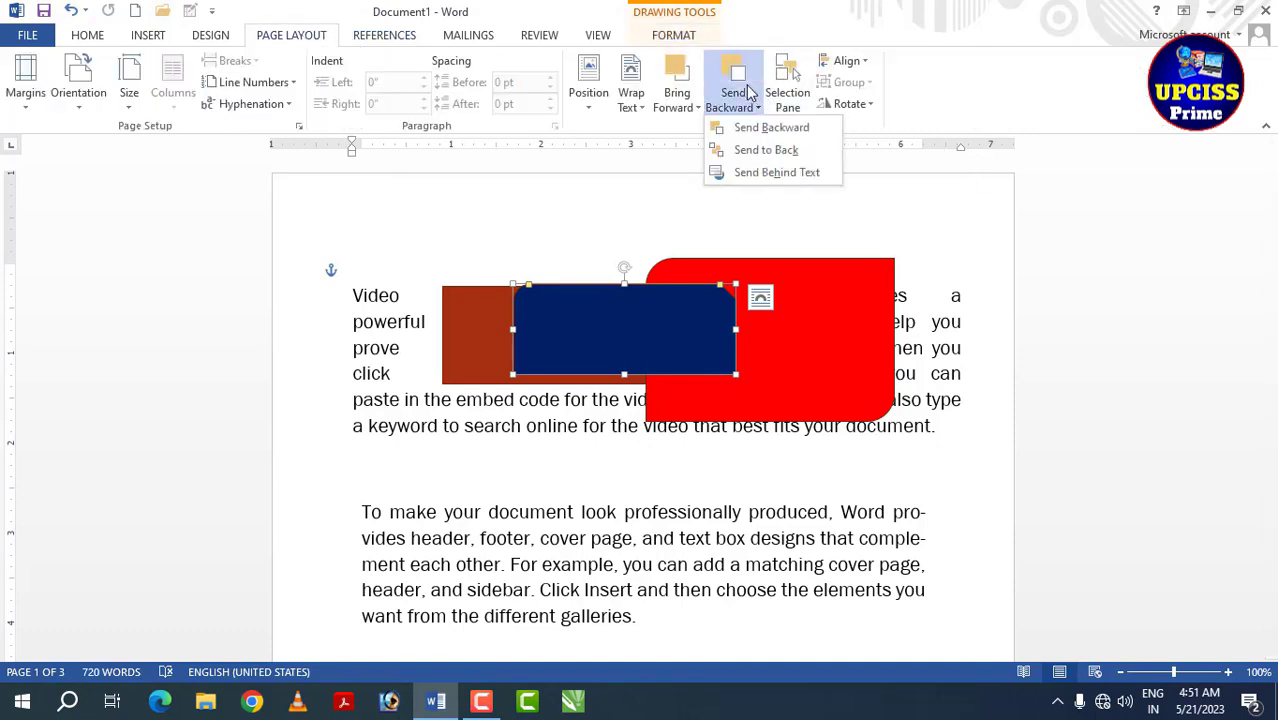
left_click(766, 128)
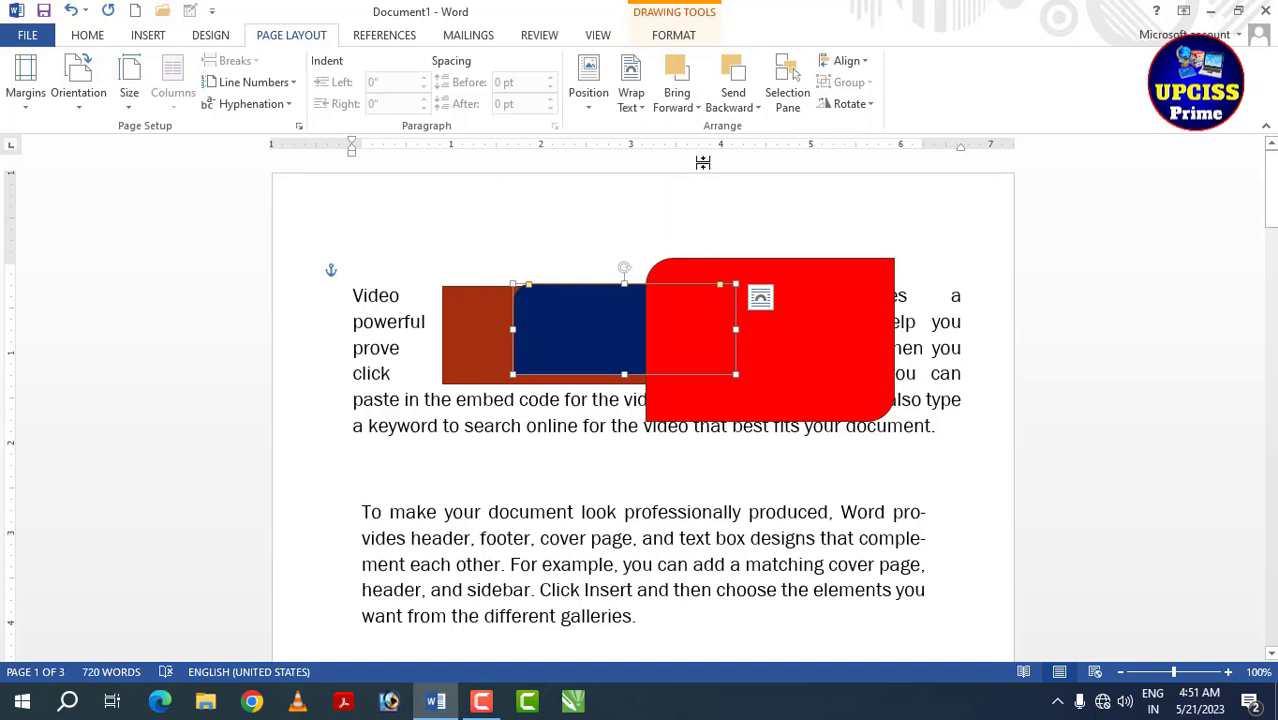
left_click(738, 100)
left_click(752, 126)
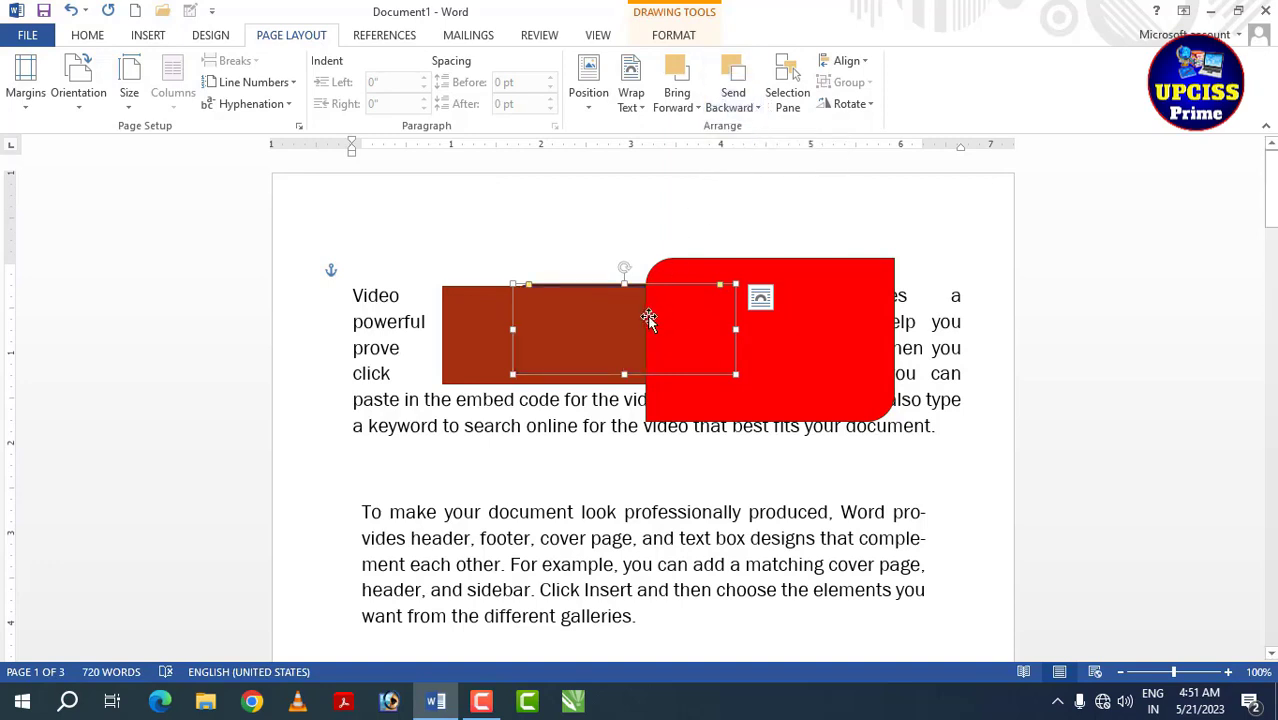
- Bring the dark blue shape forward one level, then bring it to the front of all shapes
left_click(687, 106)
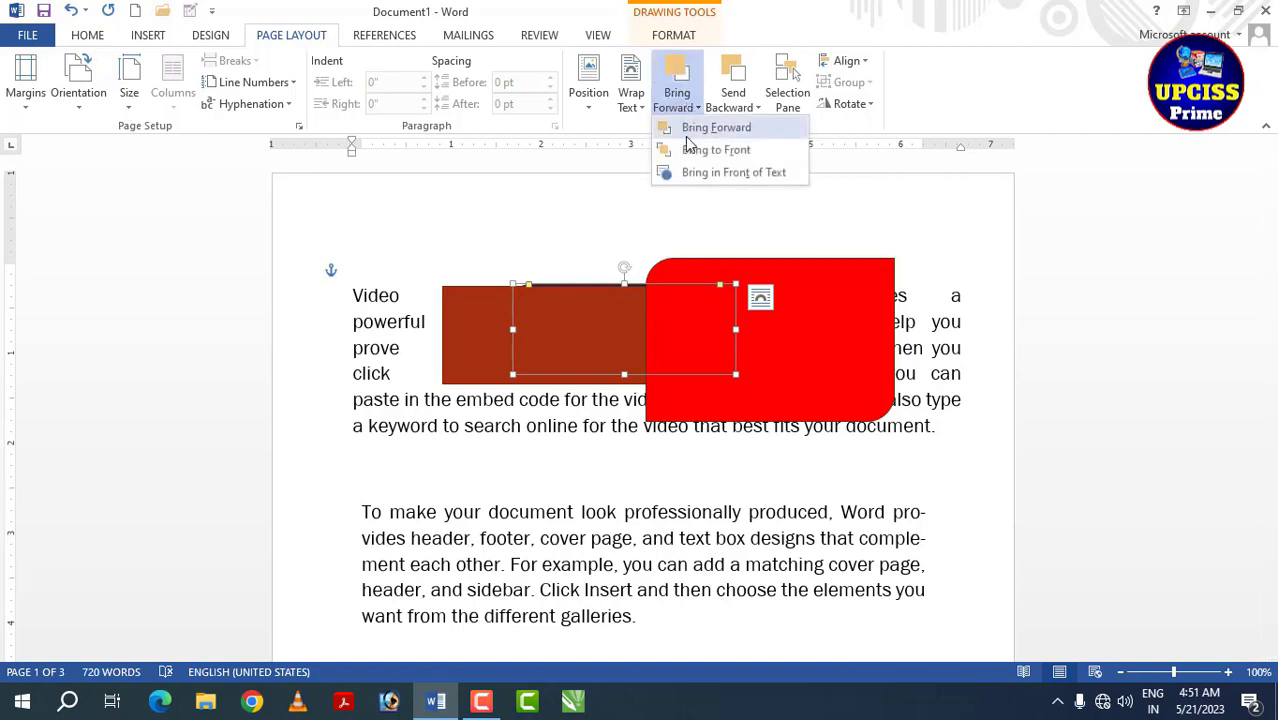
left_click(690, 130)
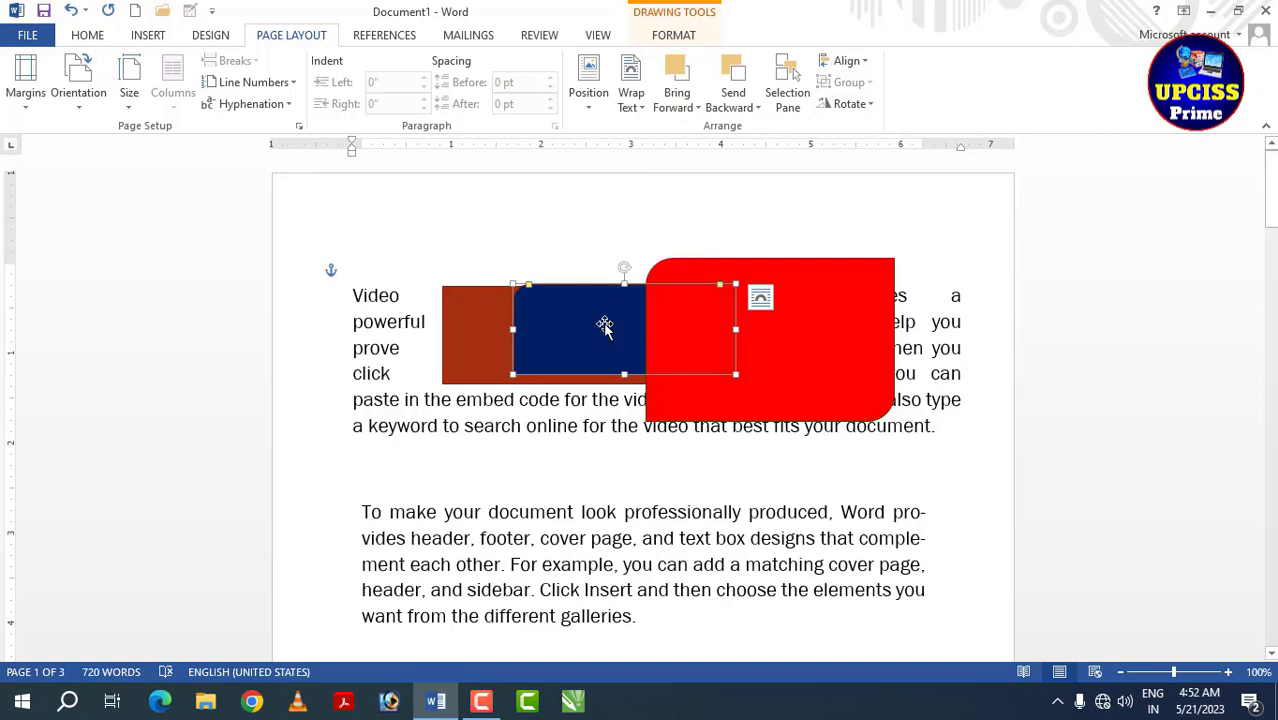
left_click(677, 104)
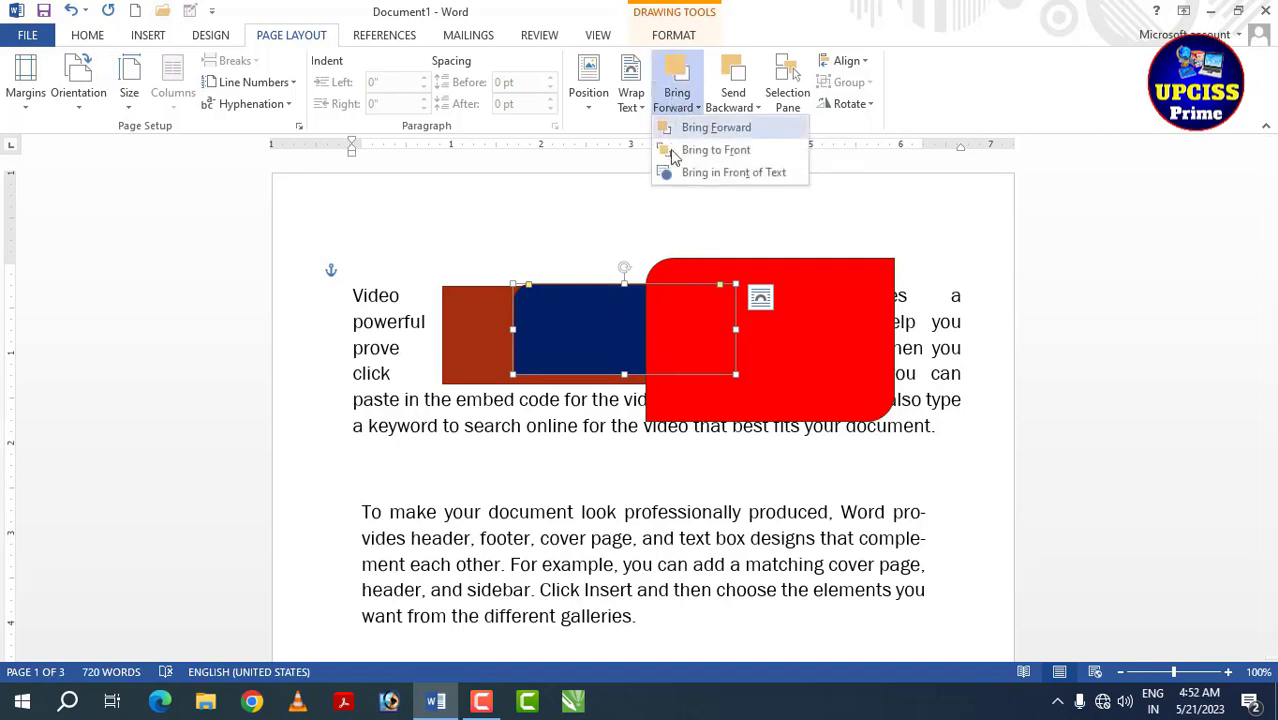
left_click(688, 152)
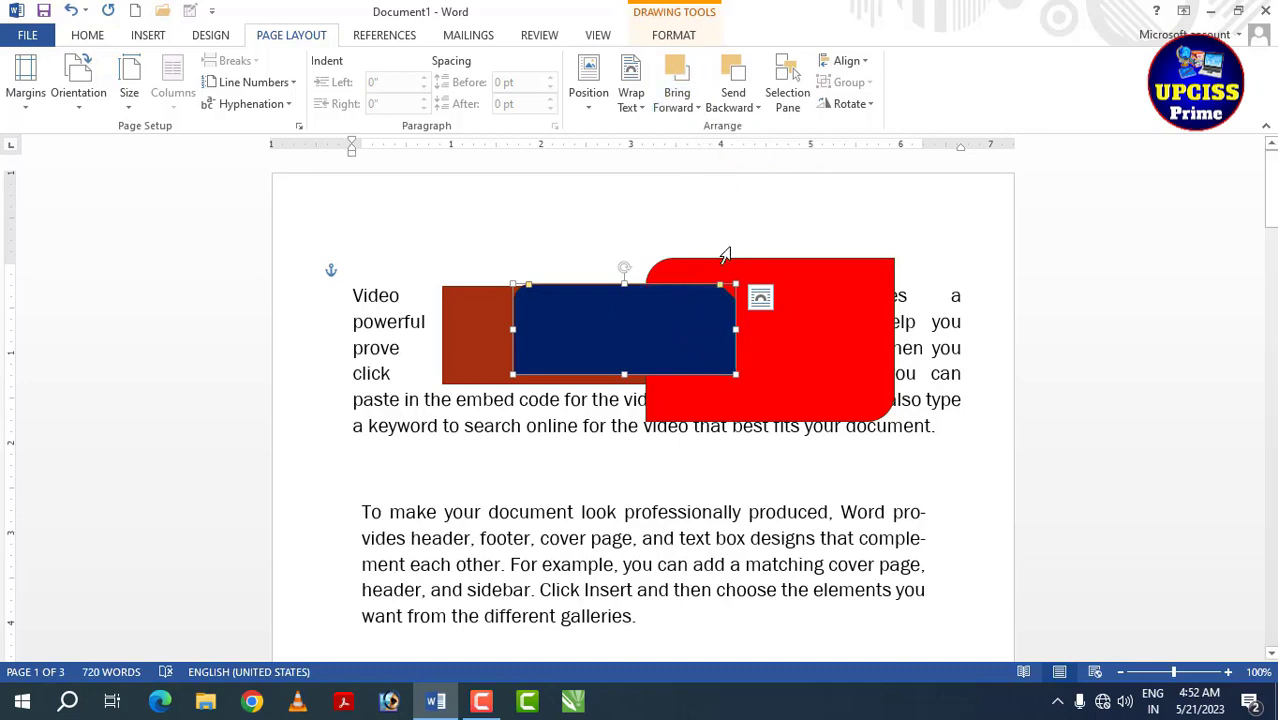
- Send the dark blue shape to the back and nudge the brown rectangle slightly right
left_click(745, 115)
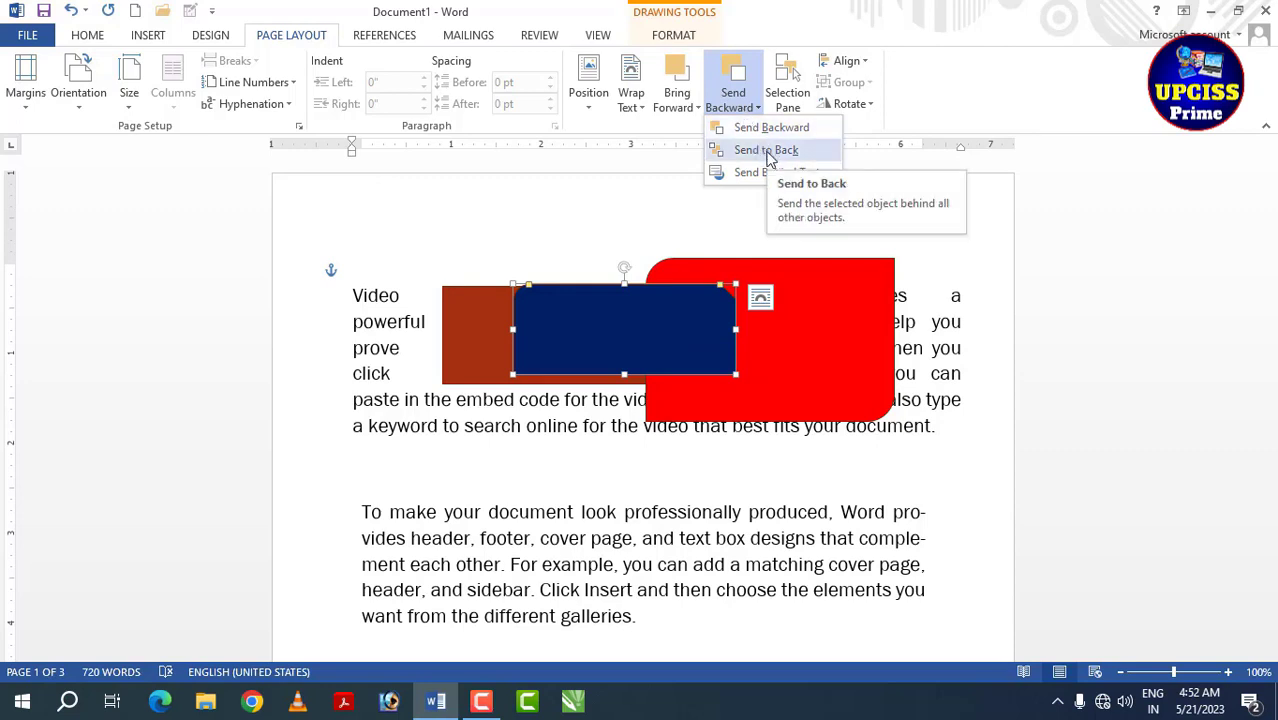
left_click(767, 150)
mouse_move(627, 320)
left_mouse_down()
mouse_move(625, 298)
mouse_move(632, 321)
left_mouse_up()
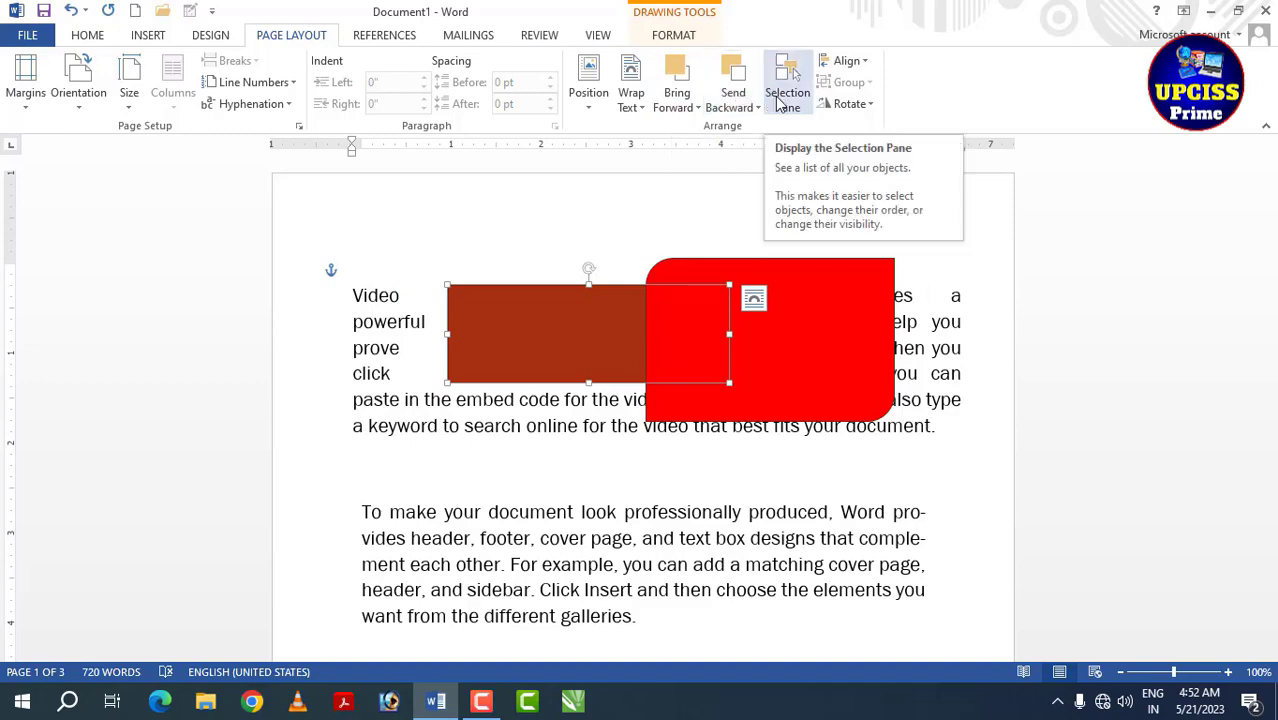
- Display the list of drawing objects, and hide and show all shapes twice, leaving them shown
left_click(786, 97)
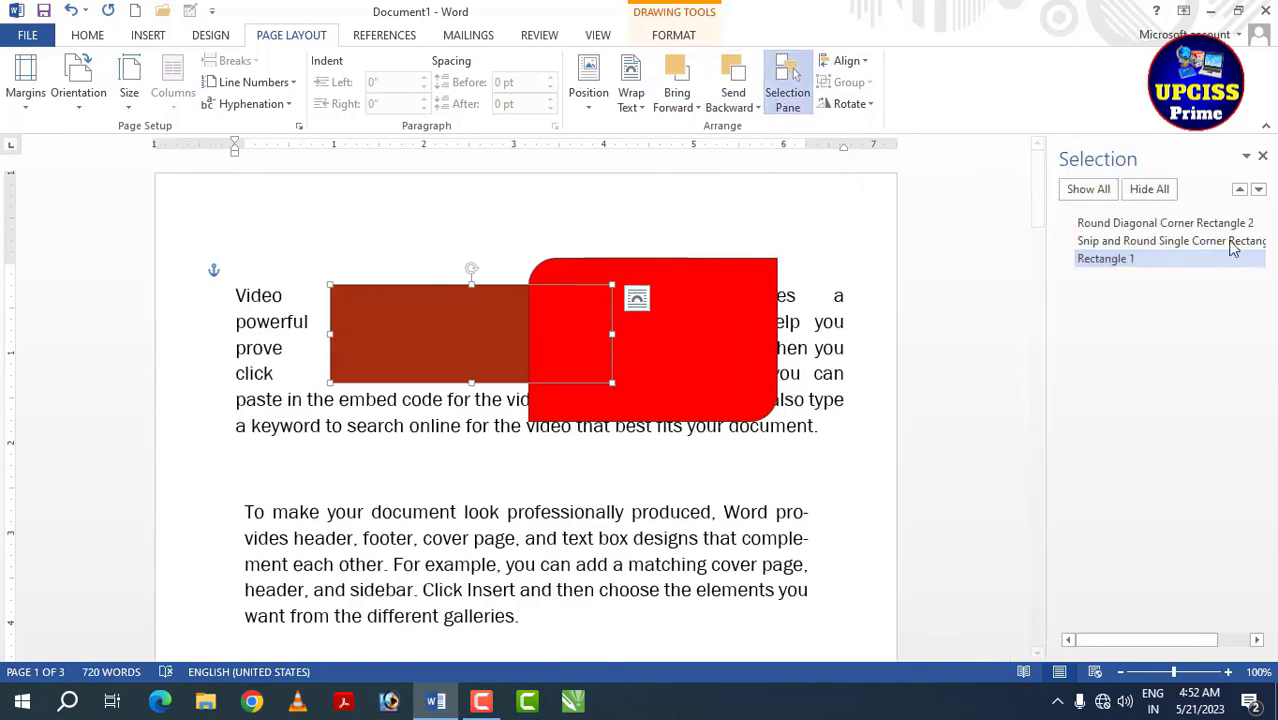
left_click(860, 257)
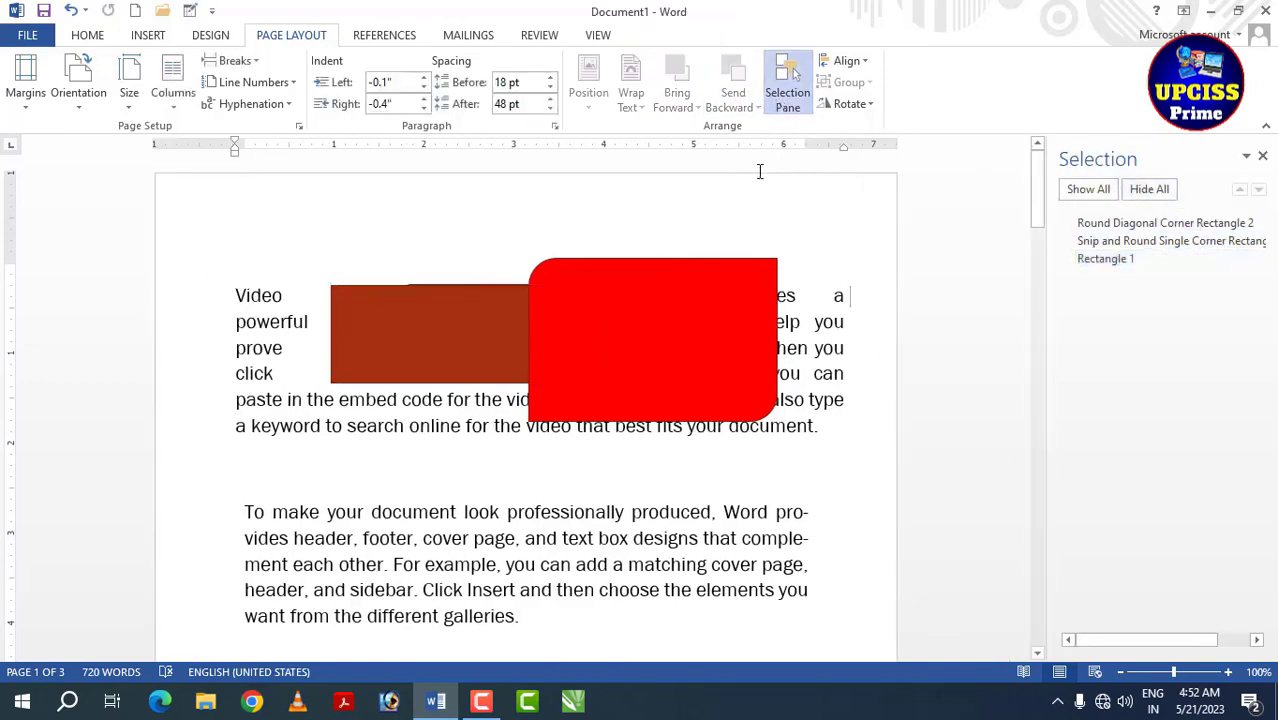
left_click(787, 90)
left_click(787, 90)
left_click(1158, 197)
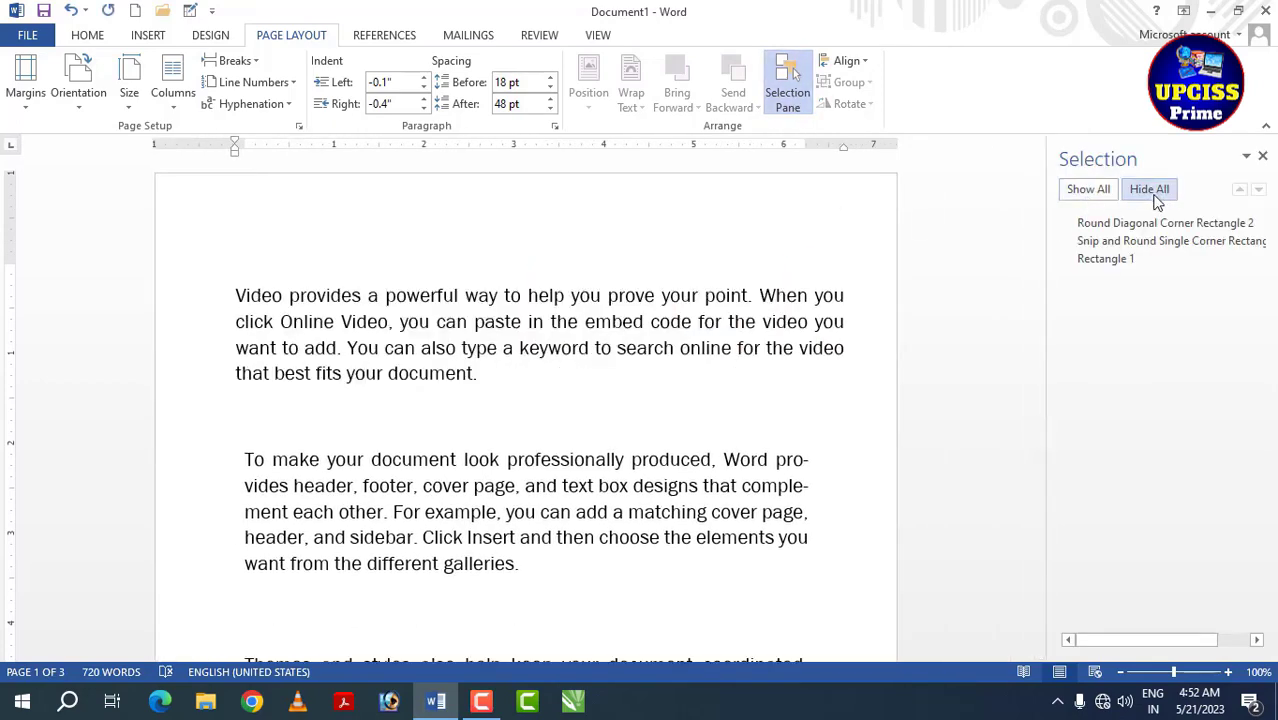
left_click(1092, 192)
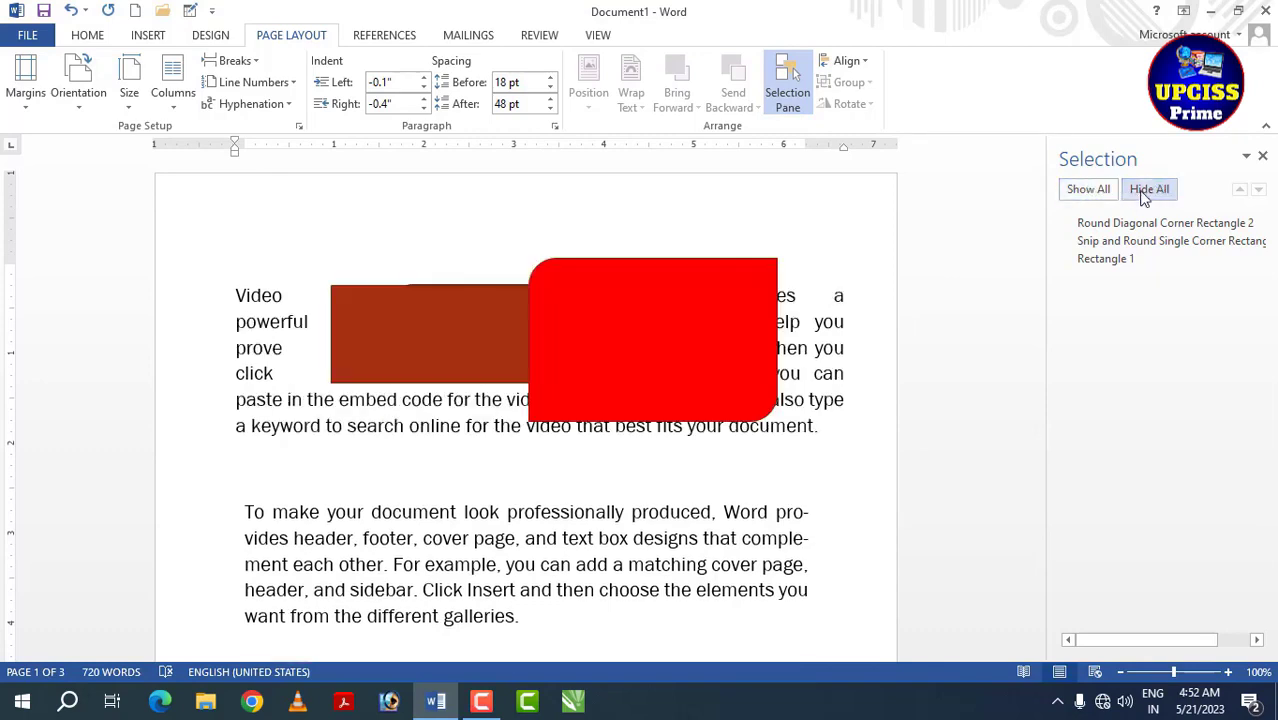
left_click(1138, 192)
left_click(1104, 192)
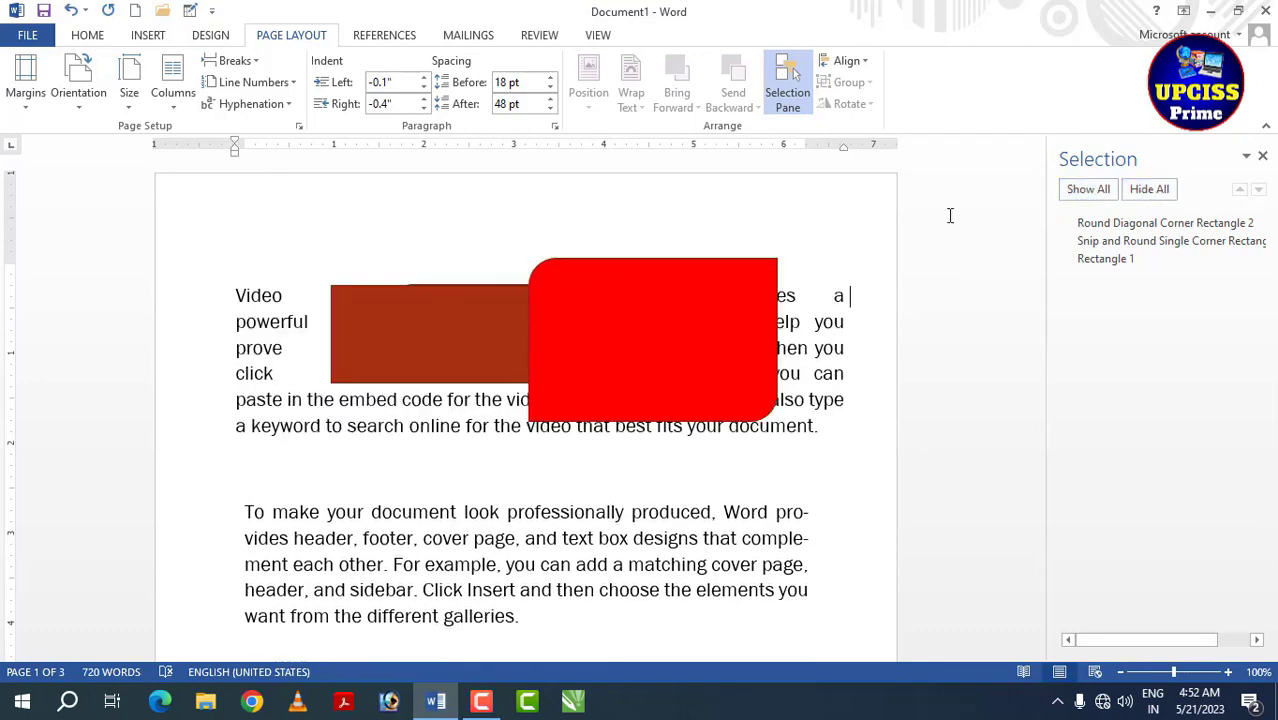
- Move the red shape slightly down and right and the brown rectangle down, and align the brown rectangle to the center
left_click(599, 360)
left_click_drag(593, 337, 616, 374)
left_click(476, 354)
left_click_drag(476, 354, 465, 397)
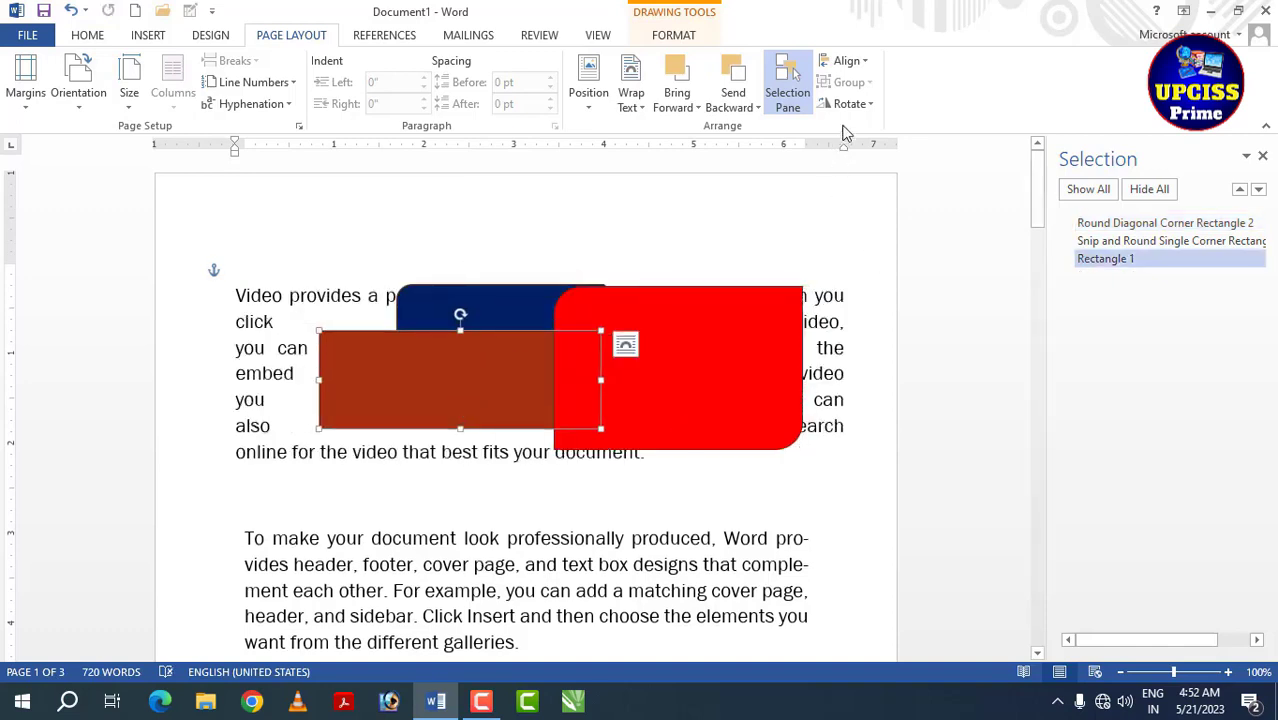
left_click(858, 61)
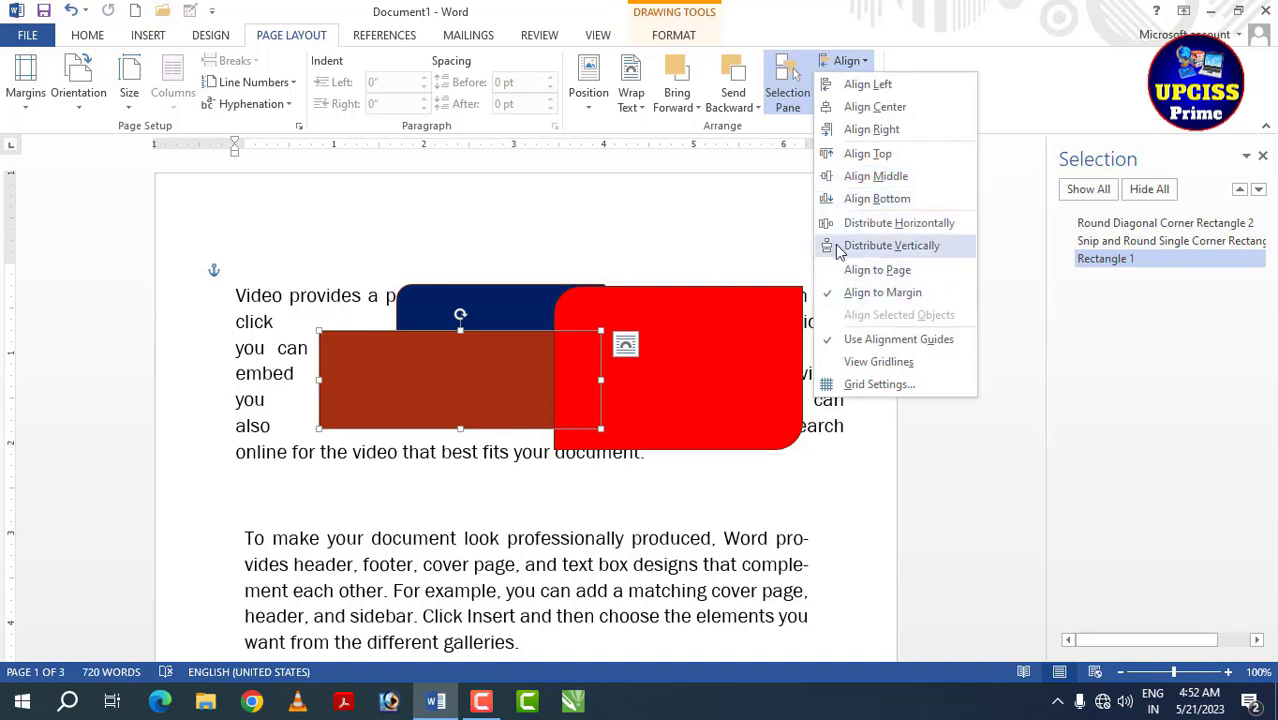
left_click(884, 108)
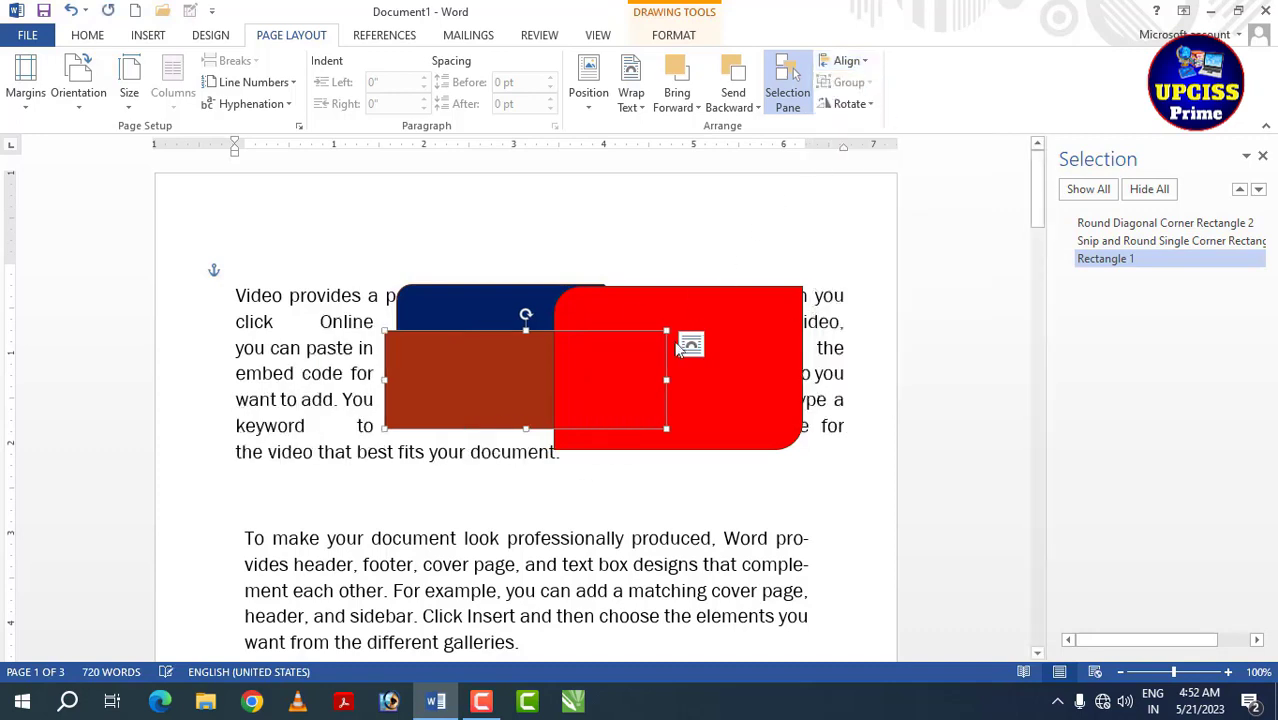
- Delete the red round-cornered shape and the dark blue shape
left_click(765, 385)
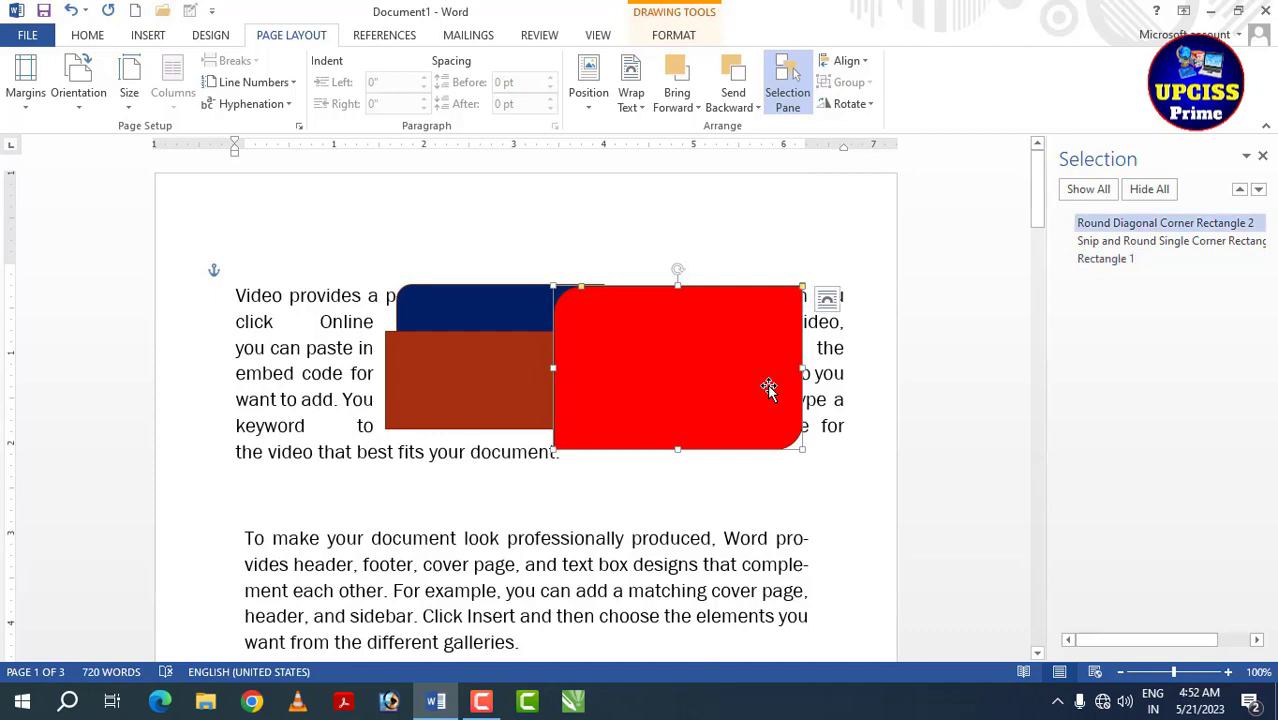
key("Delete")
left_click(572, 312)
key("Delete")
- Align the brown rectangle horizontally to the center, the left margin, and the right margin in turn
left_click(572, 385)
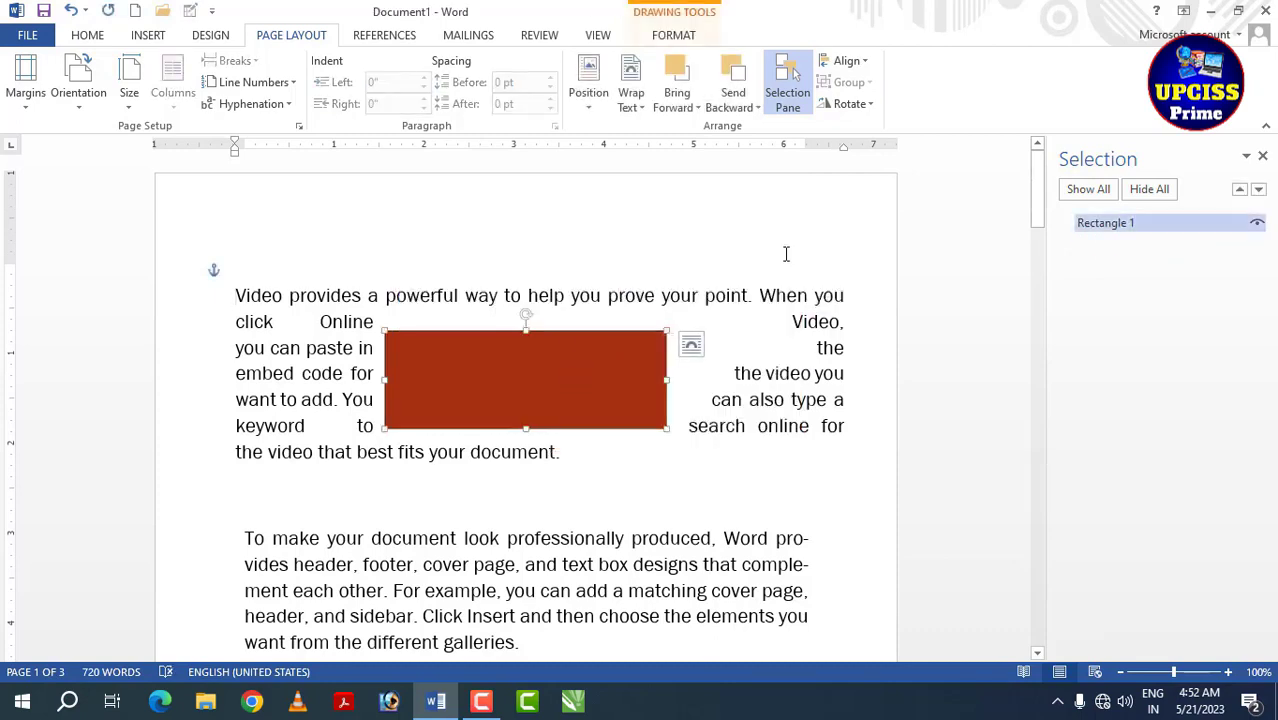
left_click(862, 60)
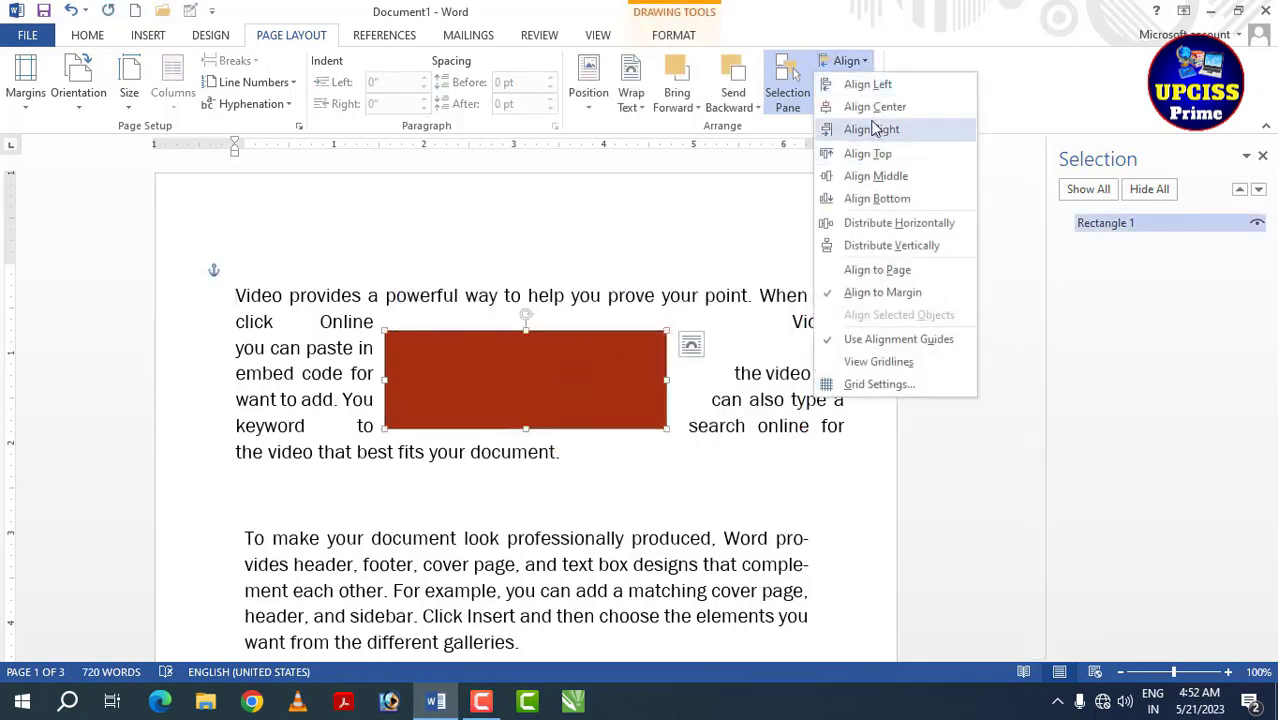
left_click(872, 115)
left_click(847, 60)
left_click(858, 84)
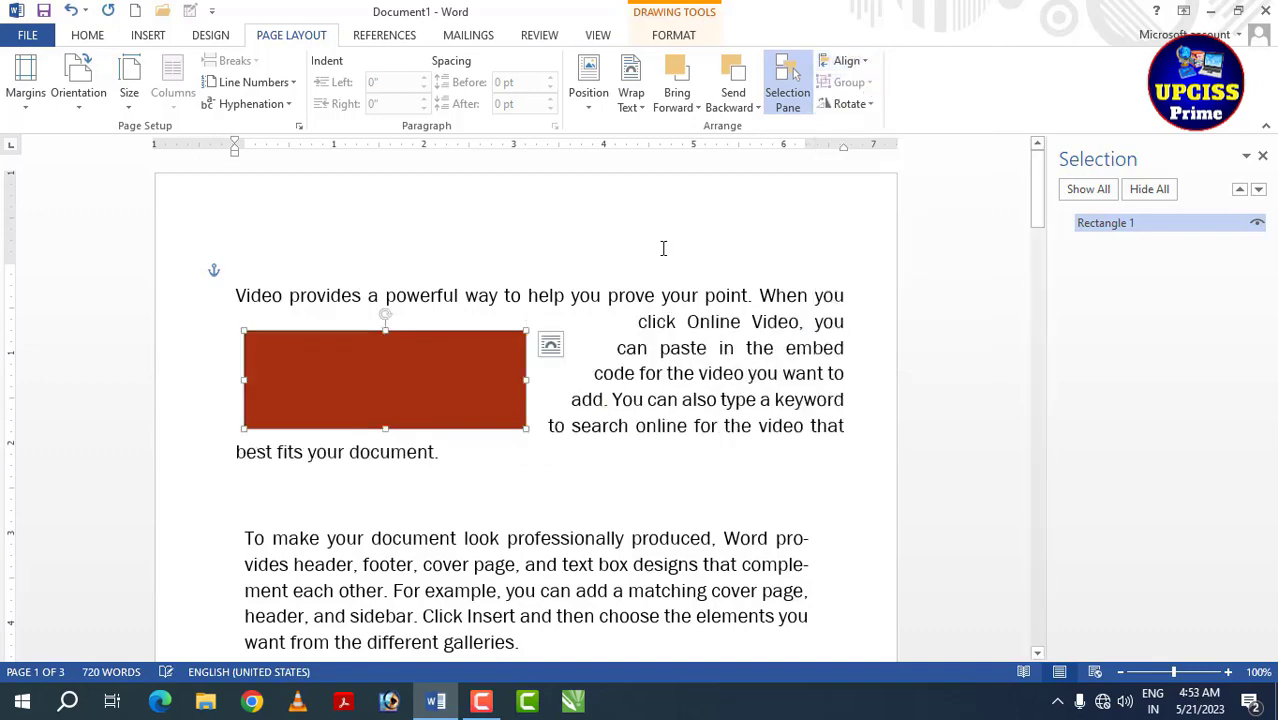
left_click(847, 60)
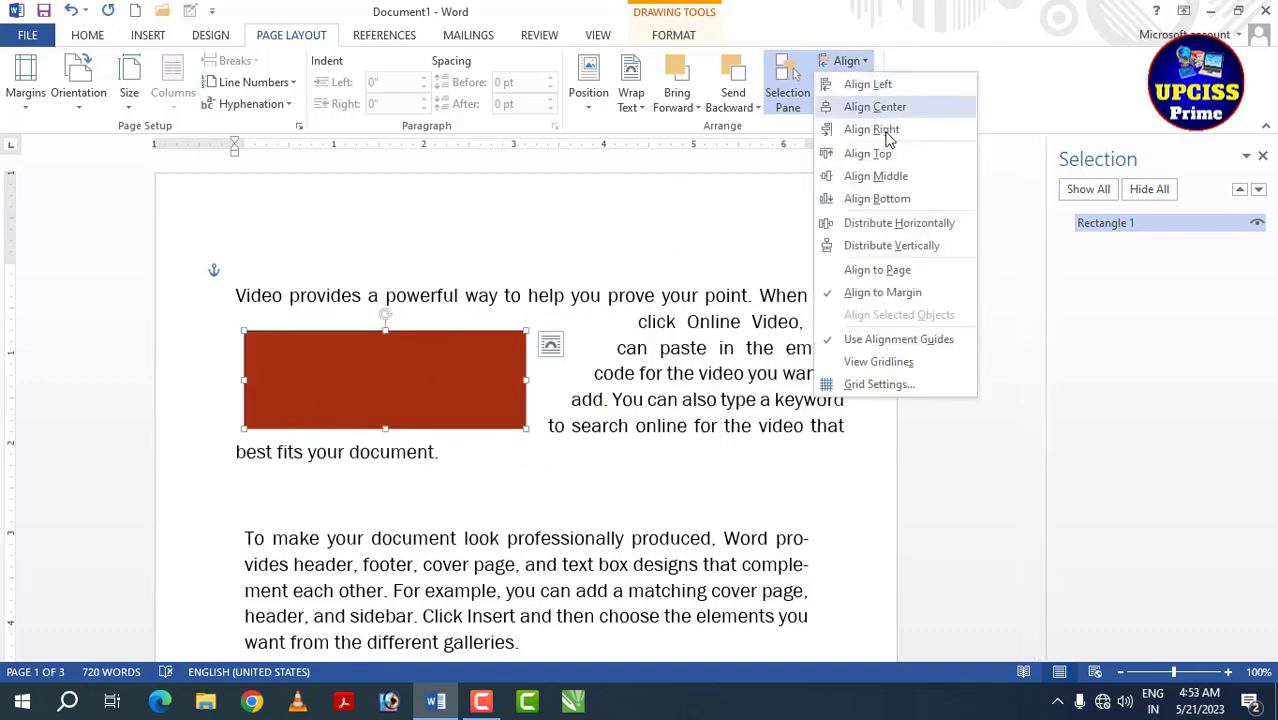
left_click(889, 129)
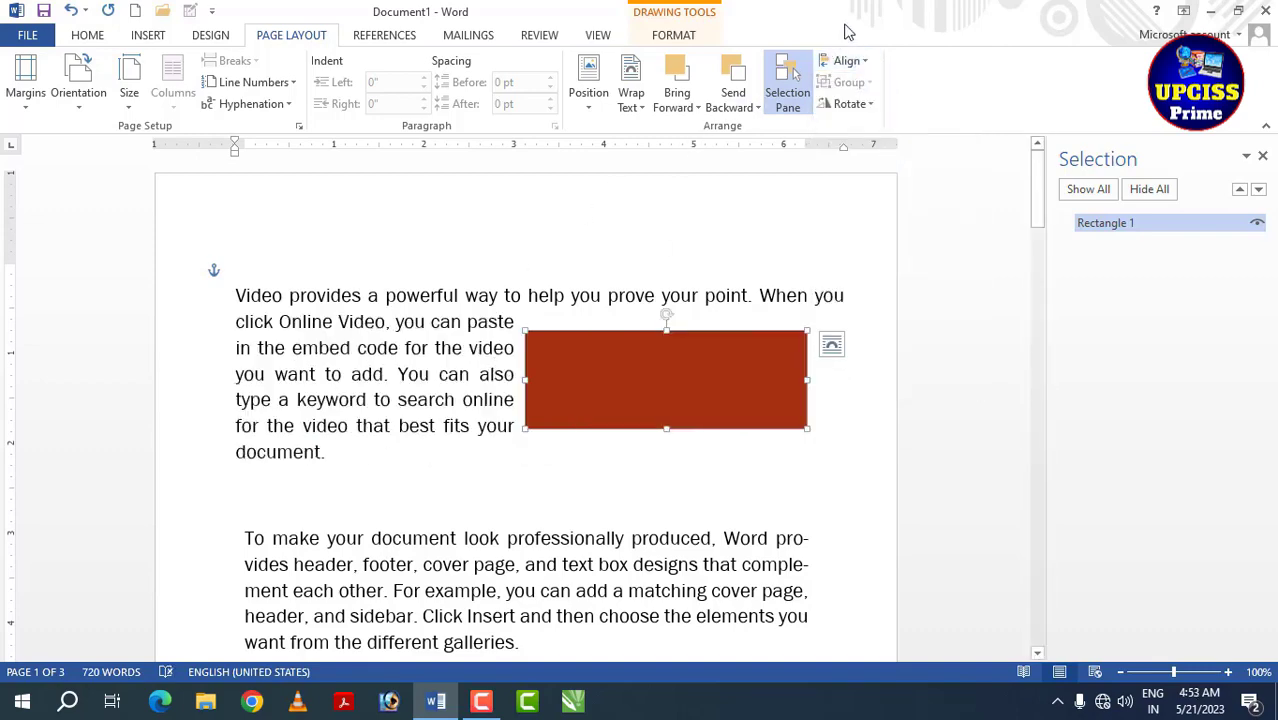
- Align the brown rectangle to the bottom margin and then the top margin, and stretch its left edge toward the left margin
left_click(866, 62)
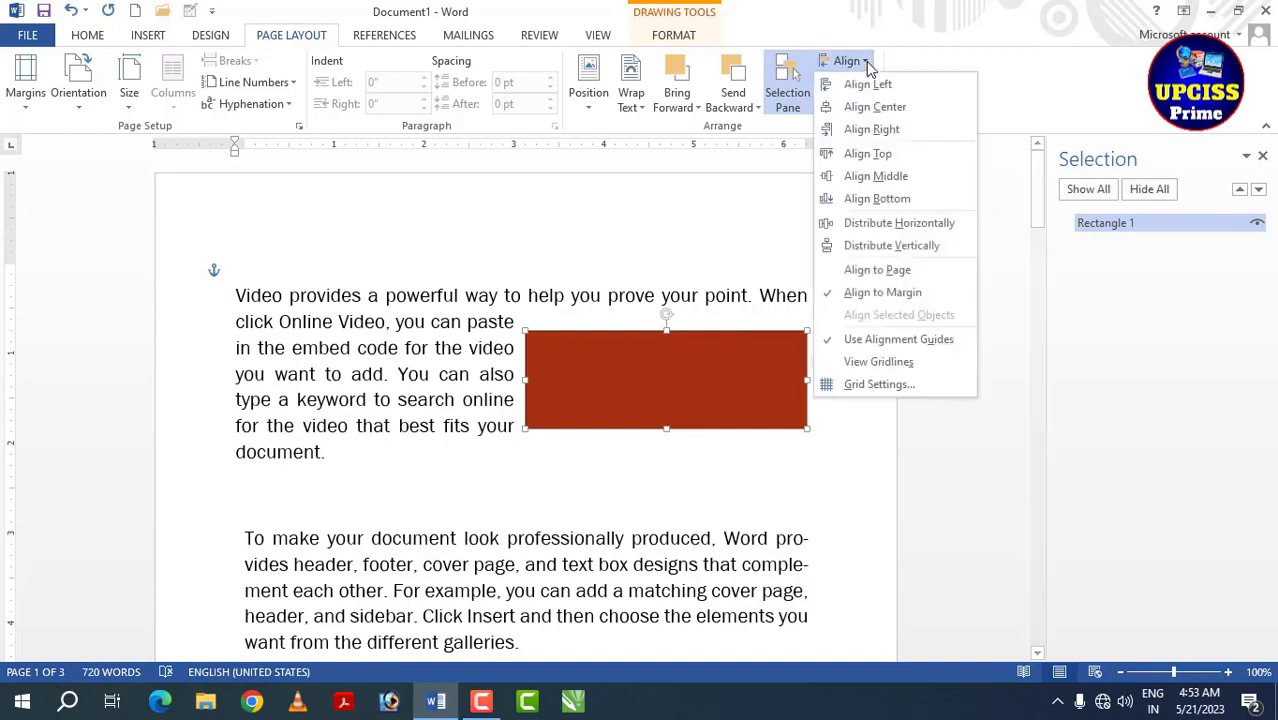
left_click(867, 199)
scroll(707, 380, "down", 8)
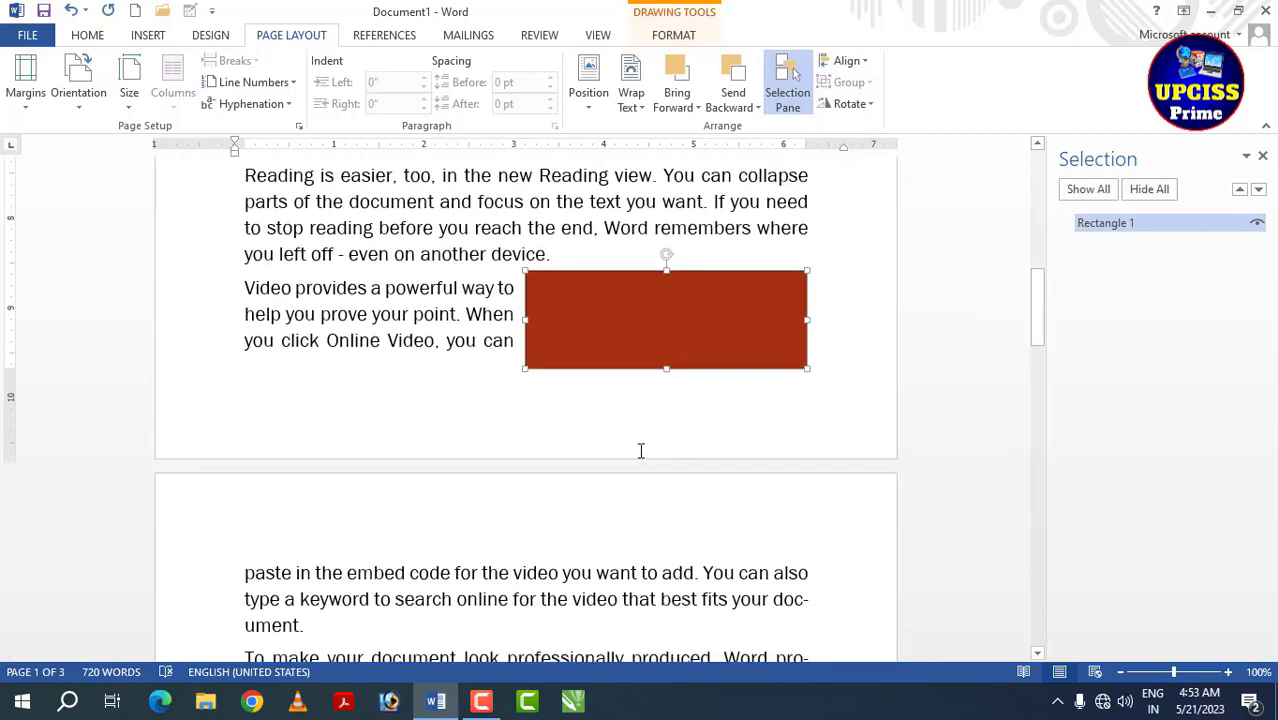
scroll(641, 451, "up", 10)
left_click(860, 64)
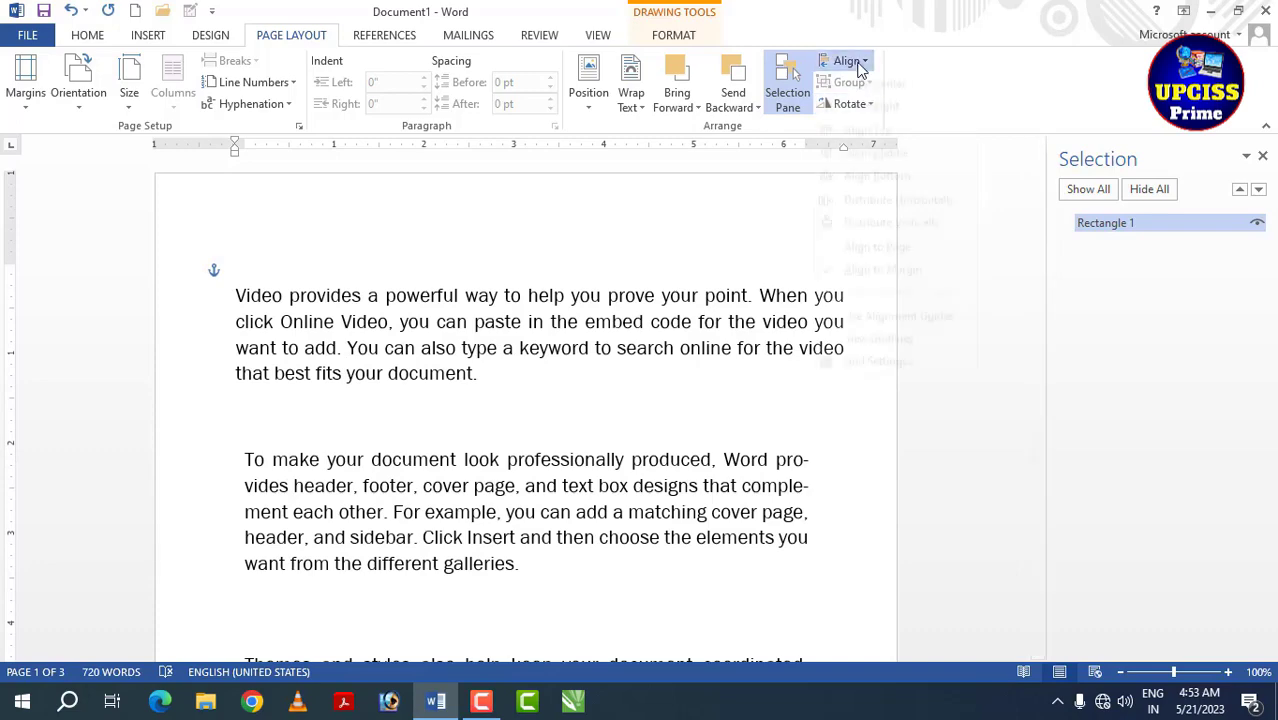
left_click(862, 155)
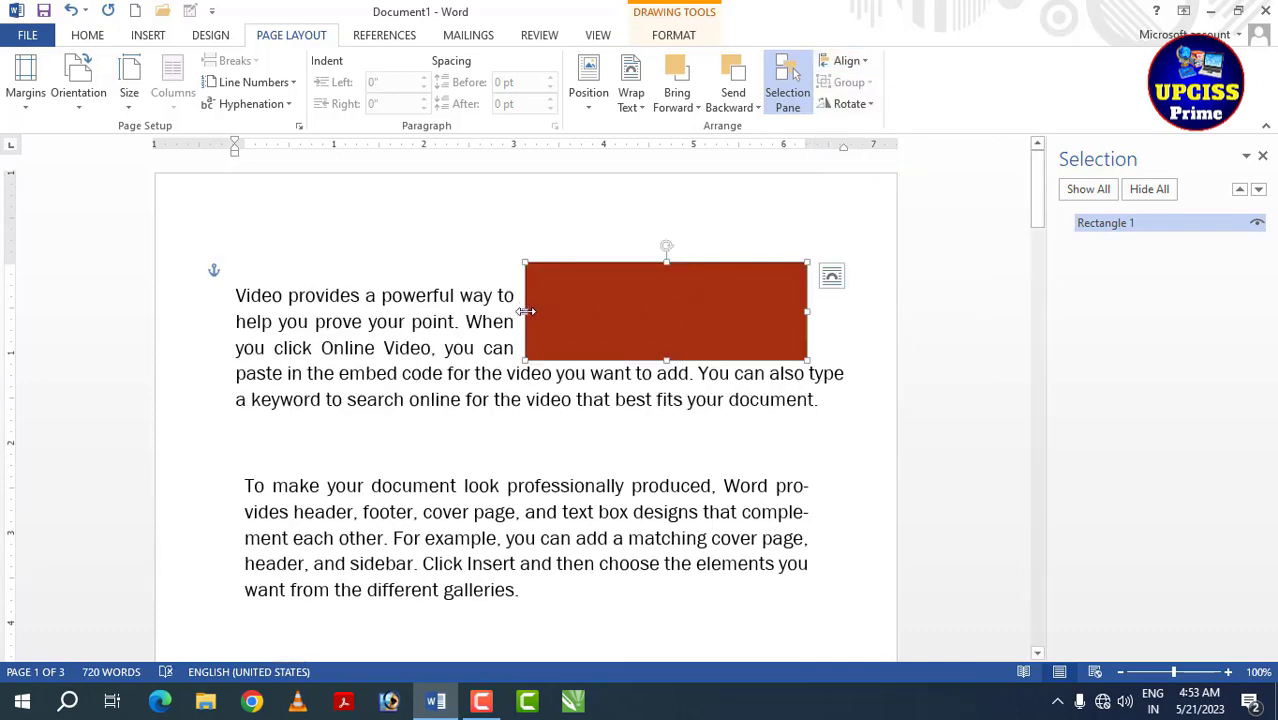
left_click_drag(526, 311, 292, 311)
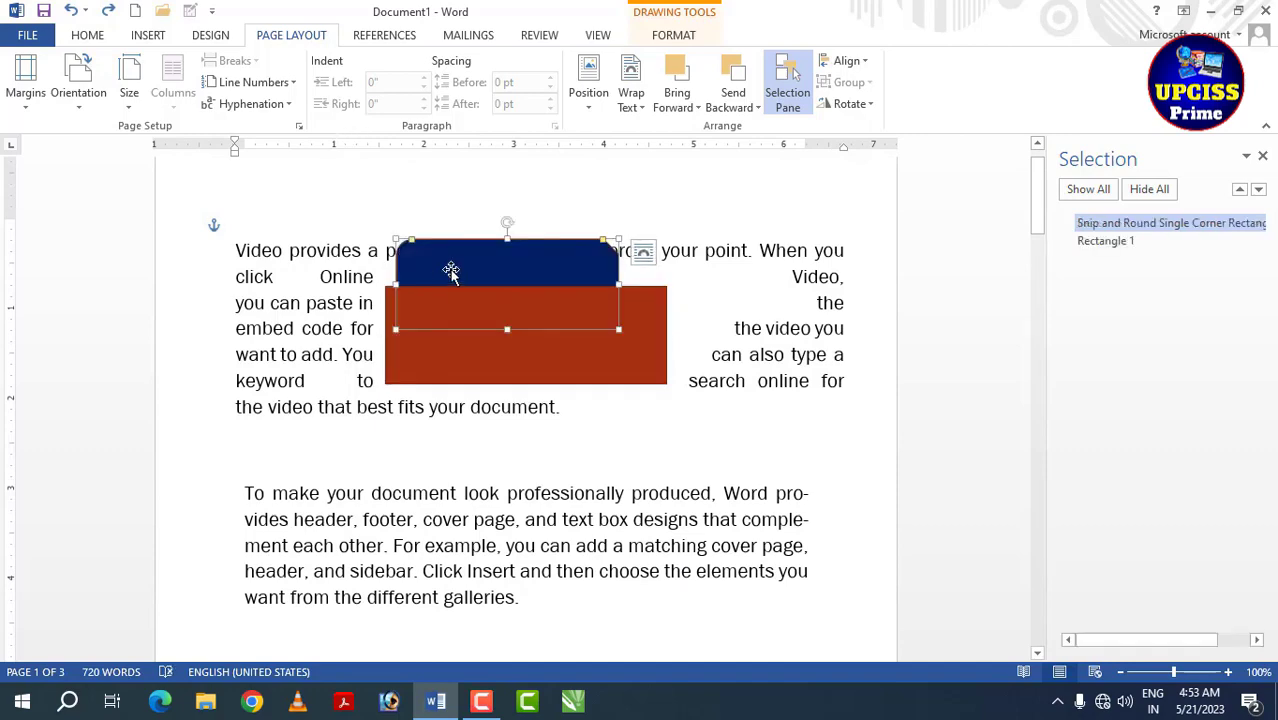
- Separate the two shapes by moving the dark blue one to the right and the brown rectangle to the left
left_click_drag(451, 270, 727, 337)
left_click_drag(590, 335, 443, 302)
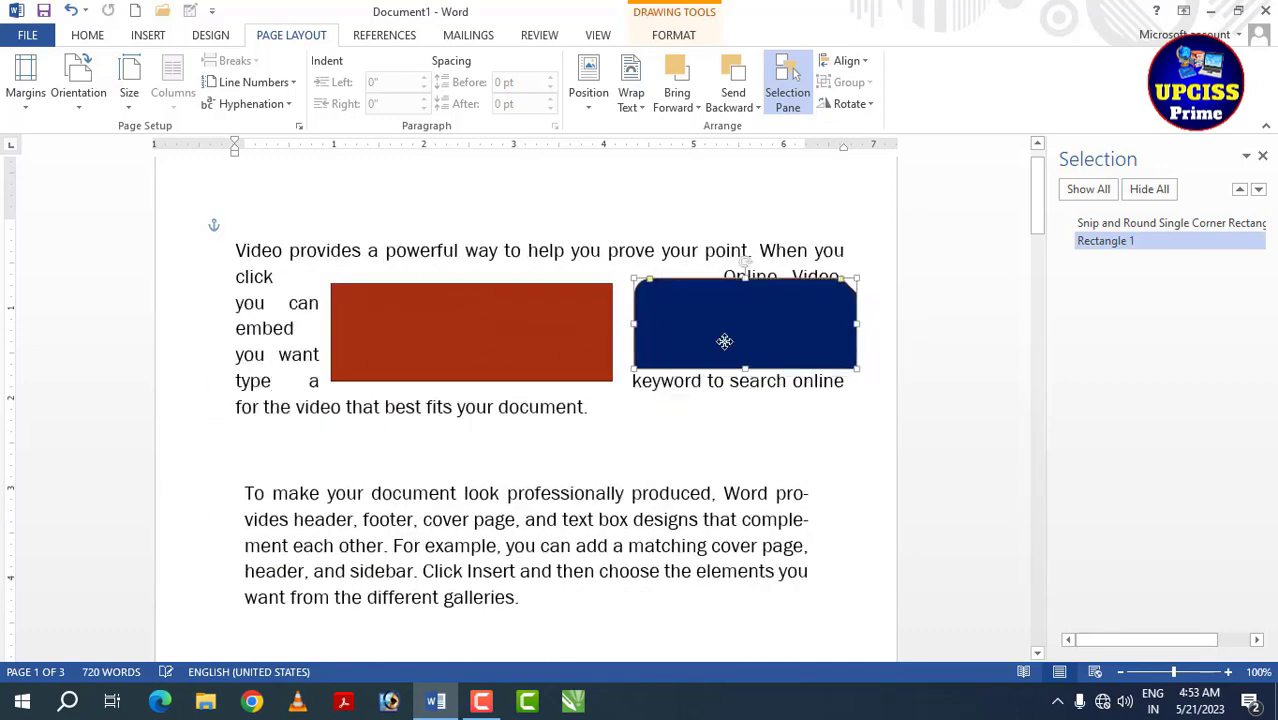